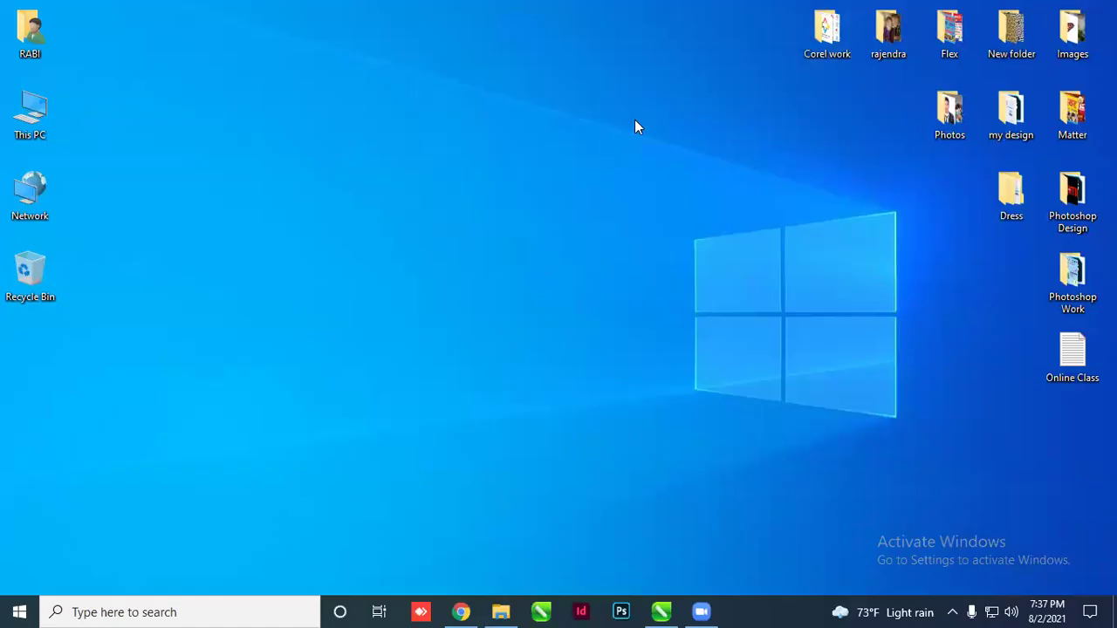
Refresh the desktop, then open the Corel work folder and look through its design images
right_click(498, 178)
left_click(536, 217)
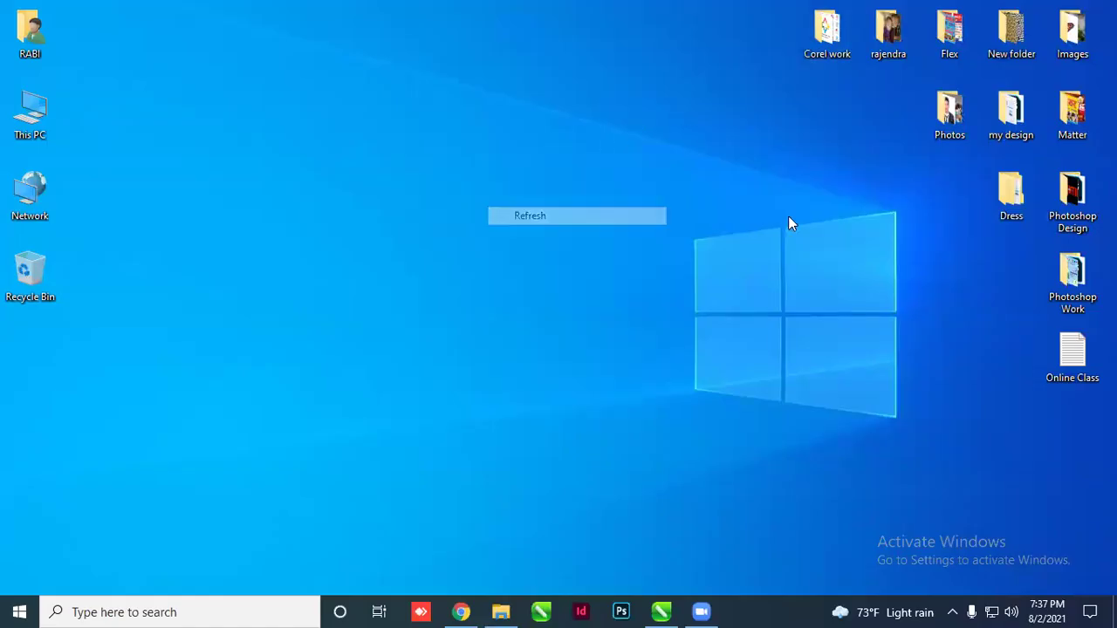
double_click(829, 33)
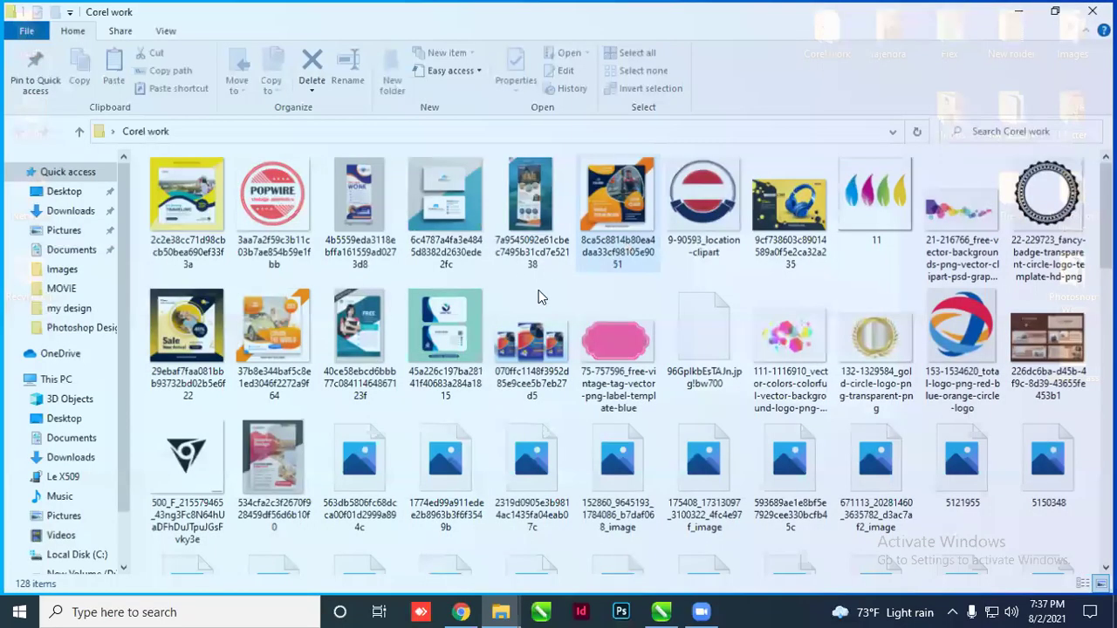
scroll(541, 309, "down", 5)
scroll(542, 321, "down", 10)
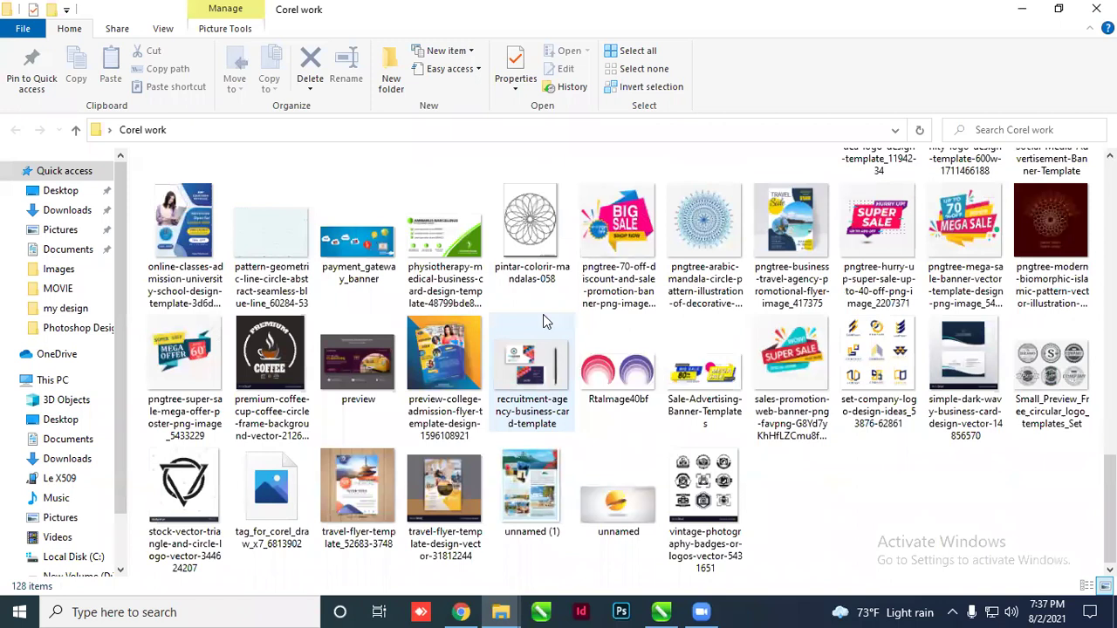
scroll(543, 321, "up", 12)
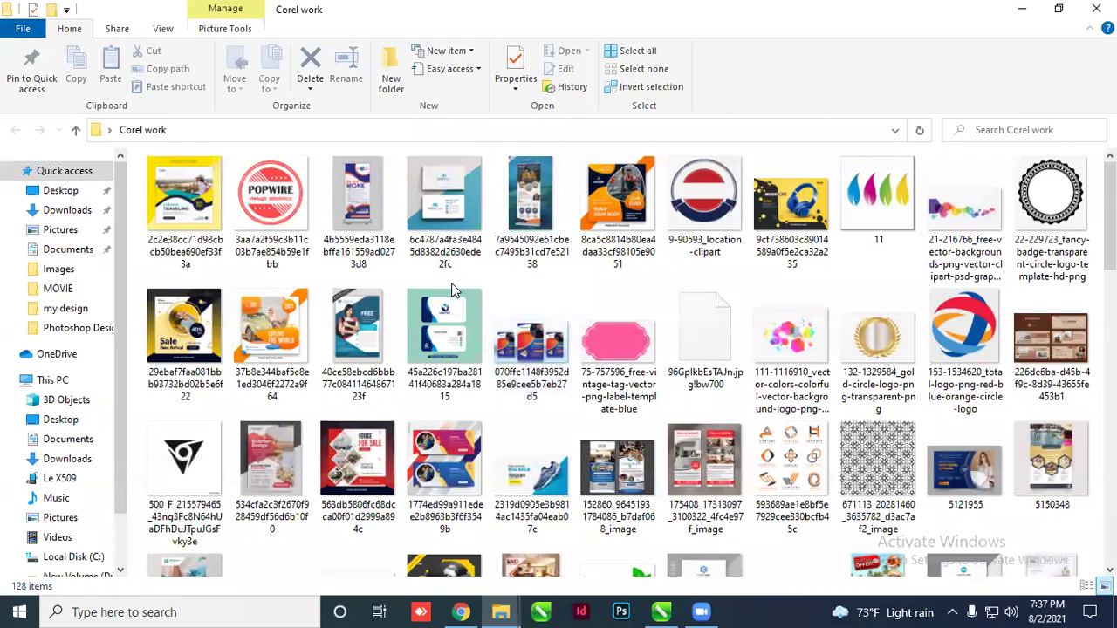
View the first sample images, from the Traveling post to the WONK roll-up banner, and return to the Traveling post
double_click(199, 234)
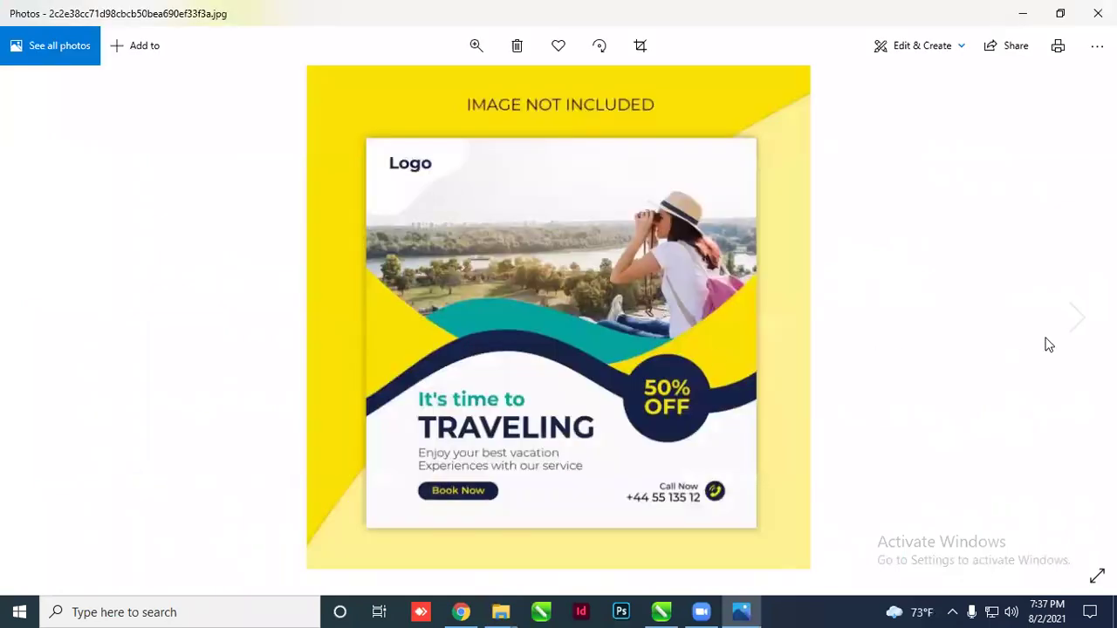
left_click(1077, 318)
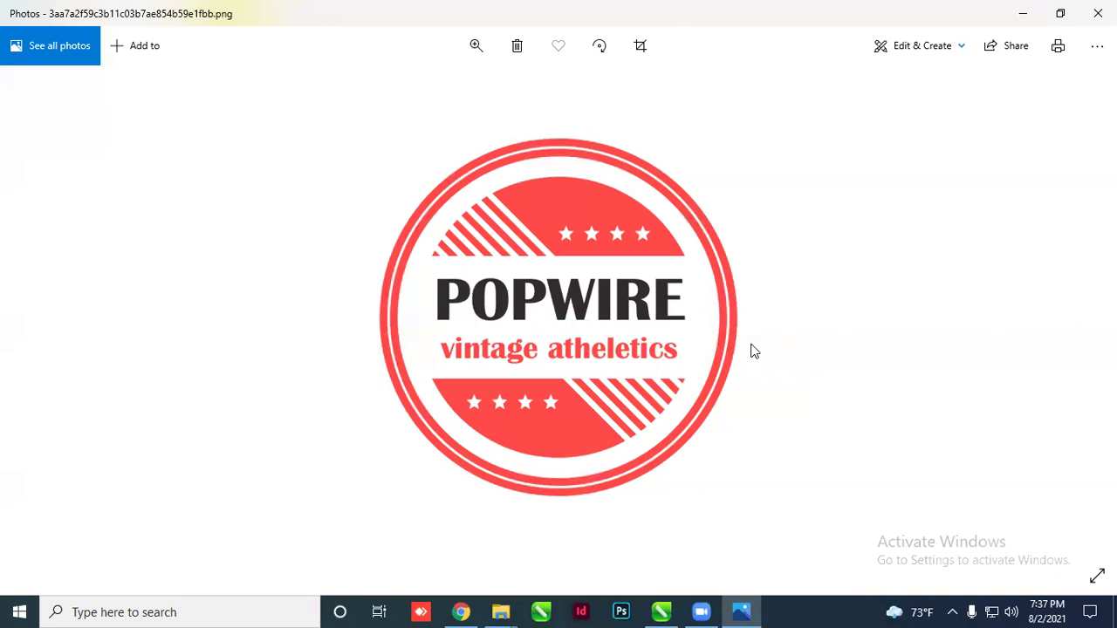
left_click(41, 327)
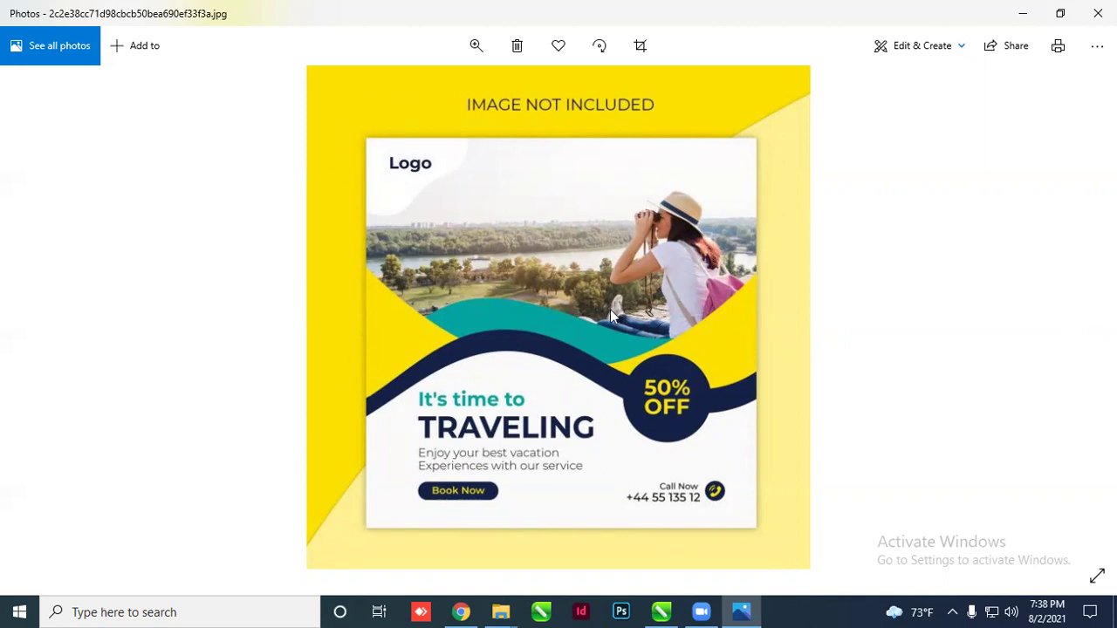
left_click(1084, 321)
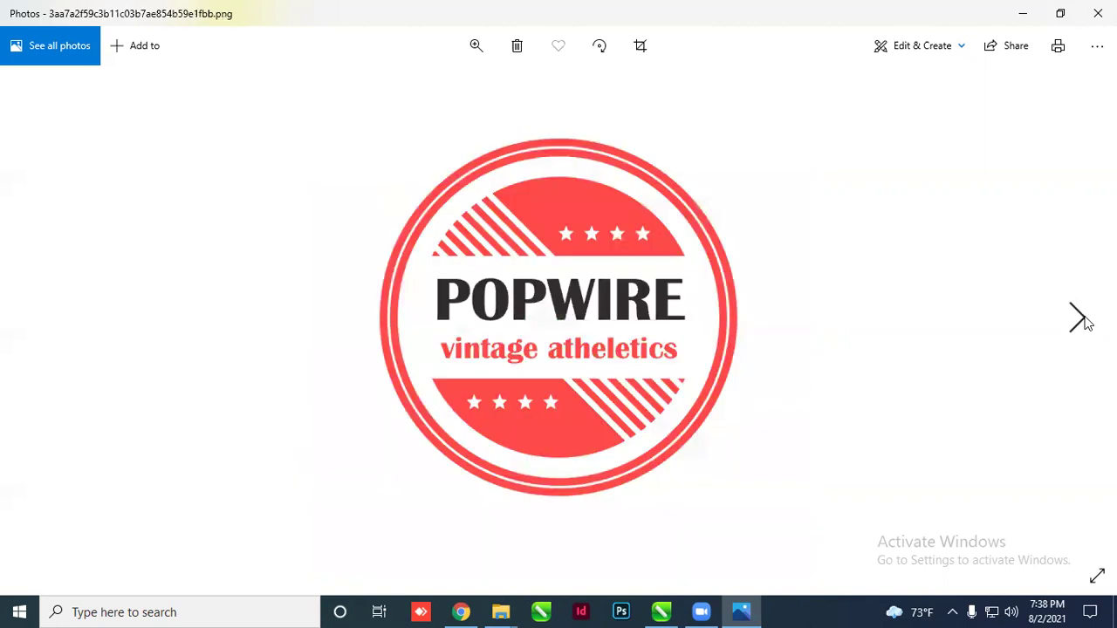
left_click(1084, 322)
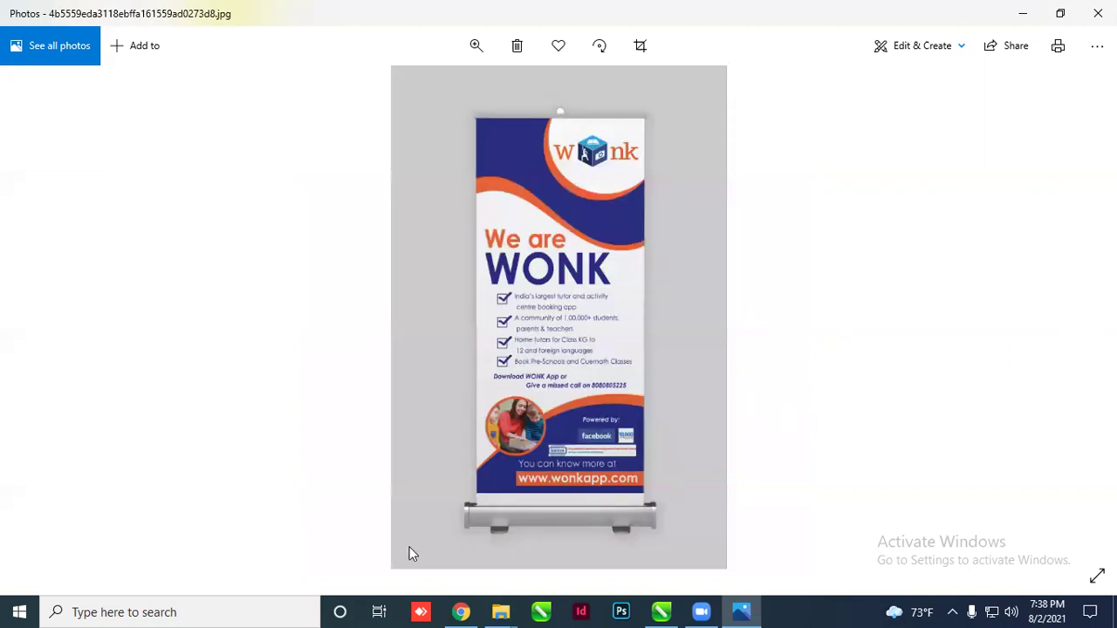
left_click(38, 328)
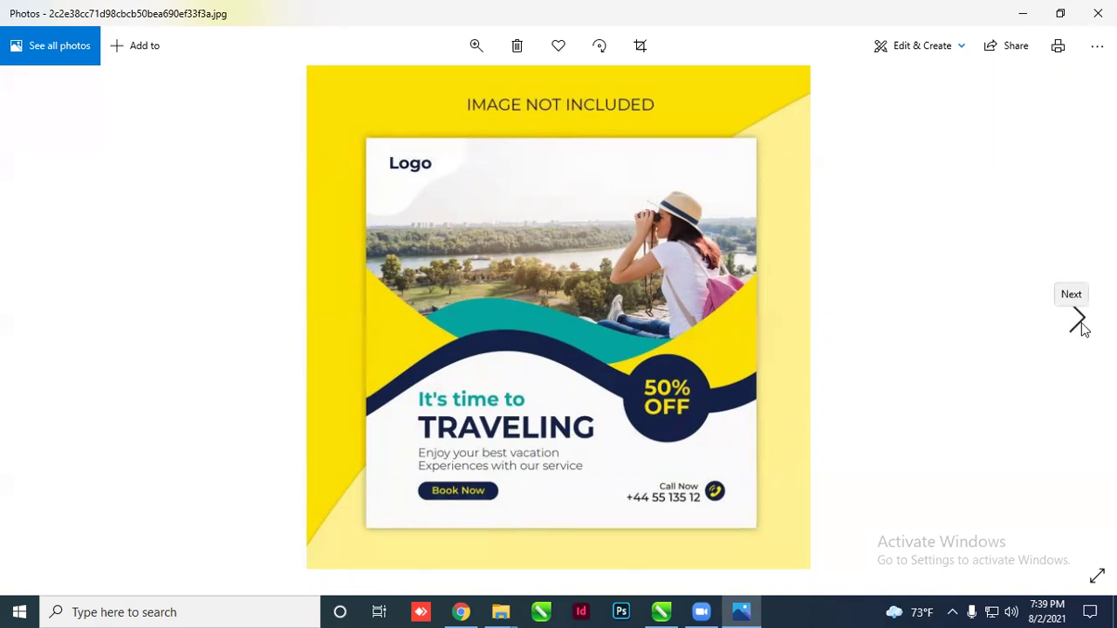
Browse the samples from the POPWIRE logo through the business card, roll-up banners, gym post and headphone banner to the four coloured flame shapes
left_click(1078, 320)
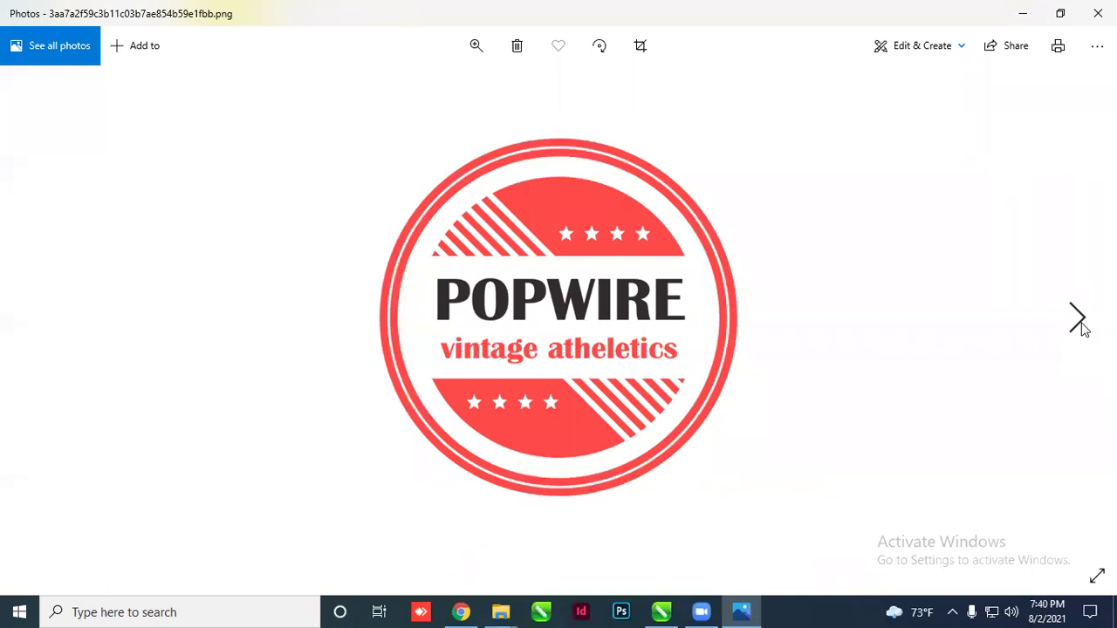
left_click(1080, 322)
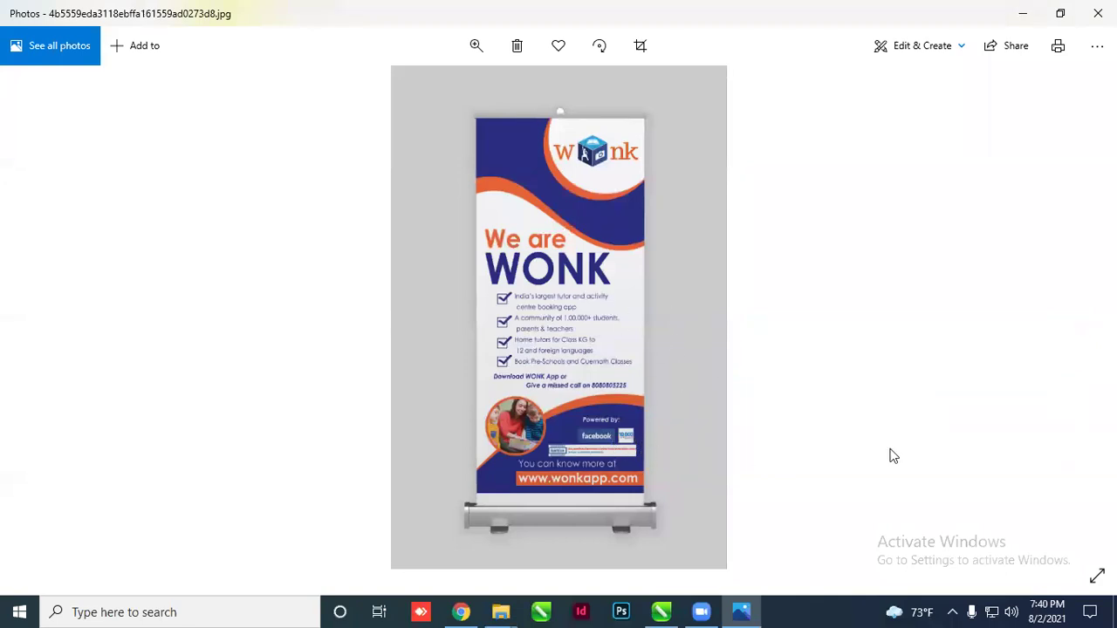
left_click(1079, 323)
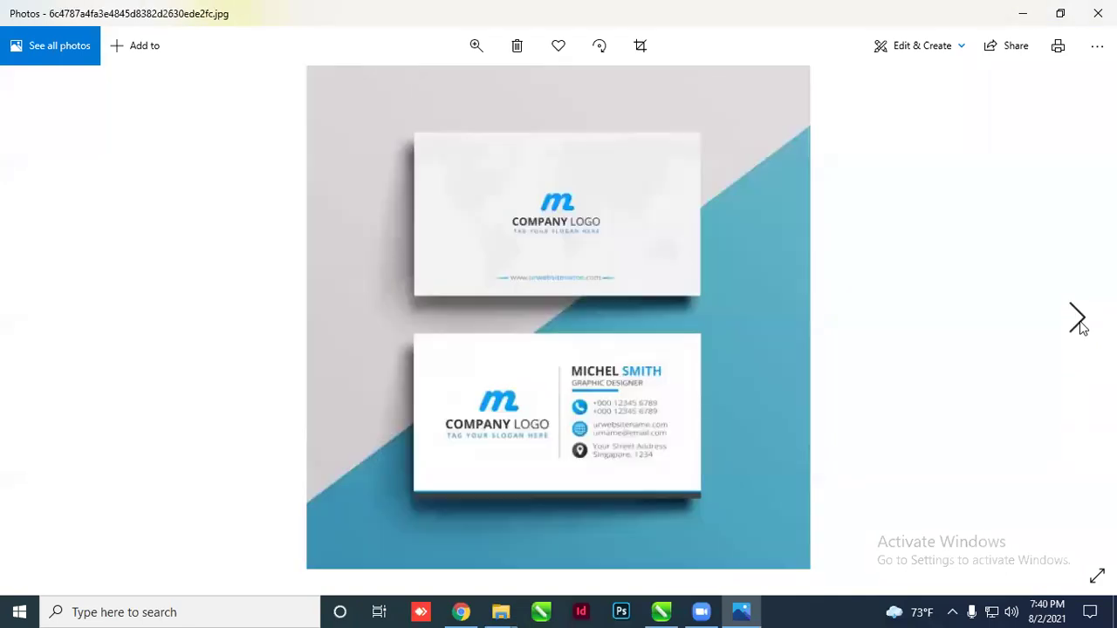
left_click(1080, 324)
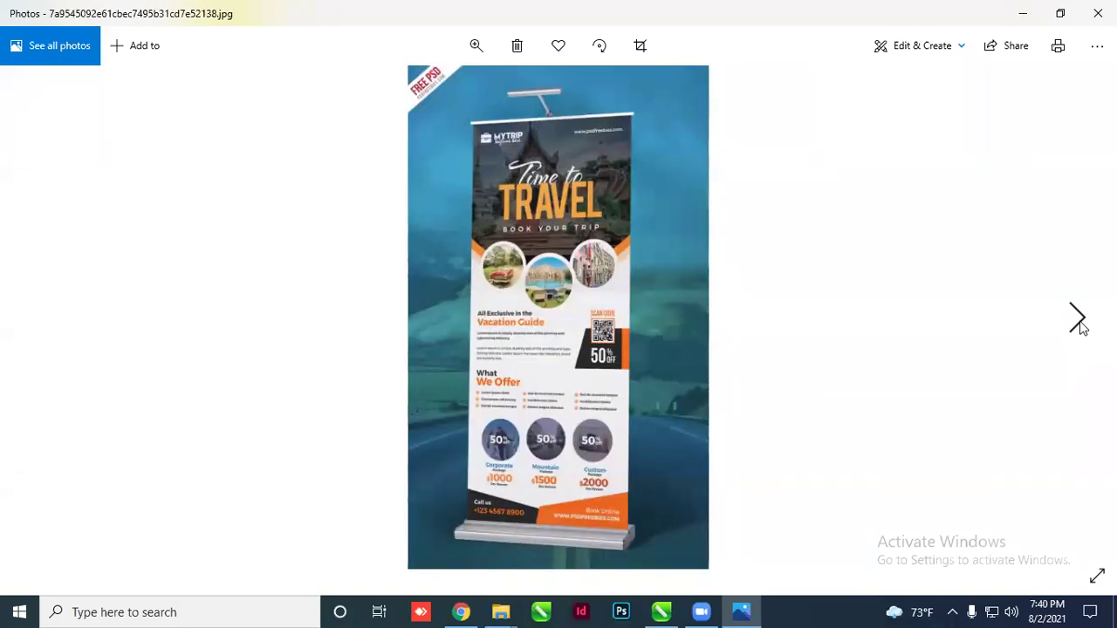
left_click(1080, 323)
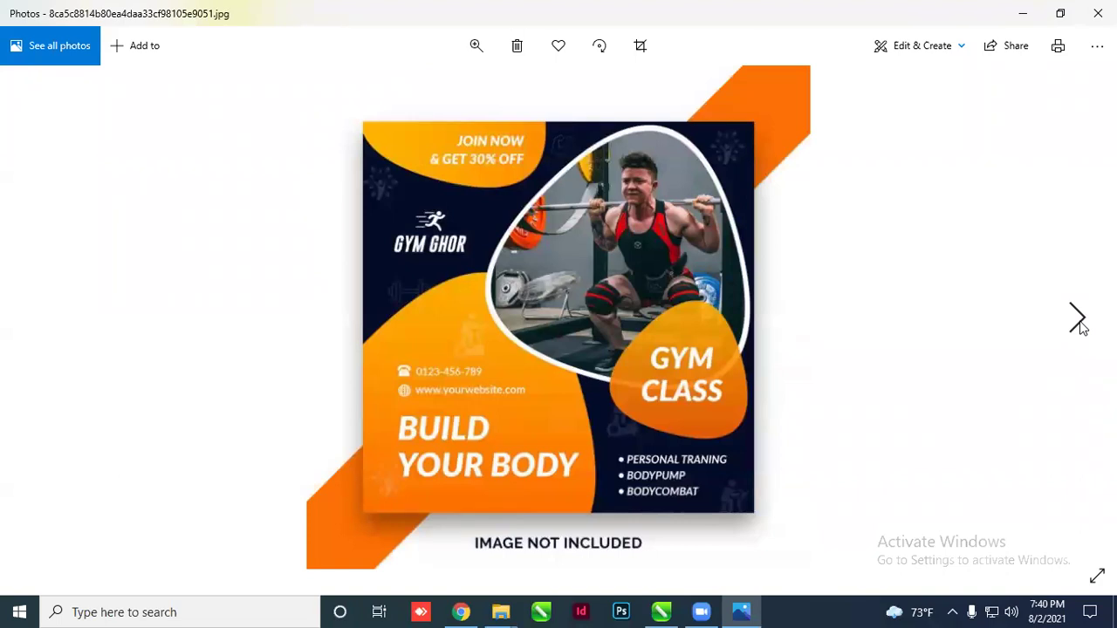
left_click(1080, 324)
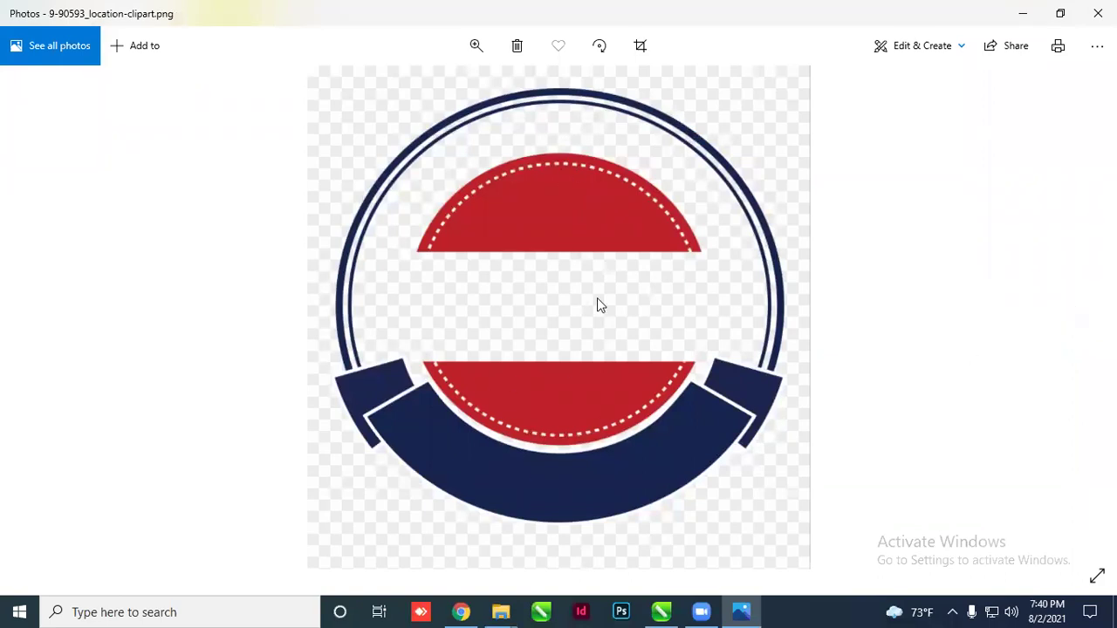
left_click(1076, 322)
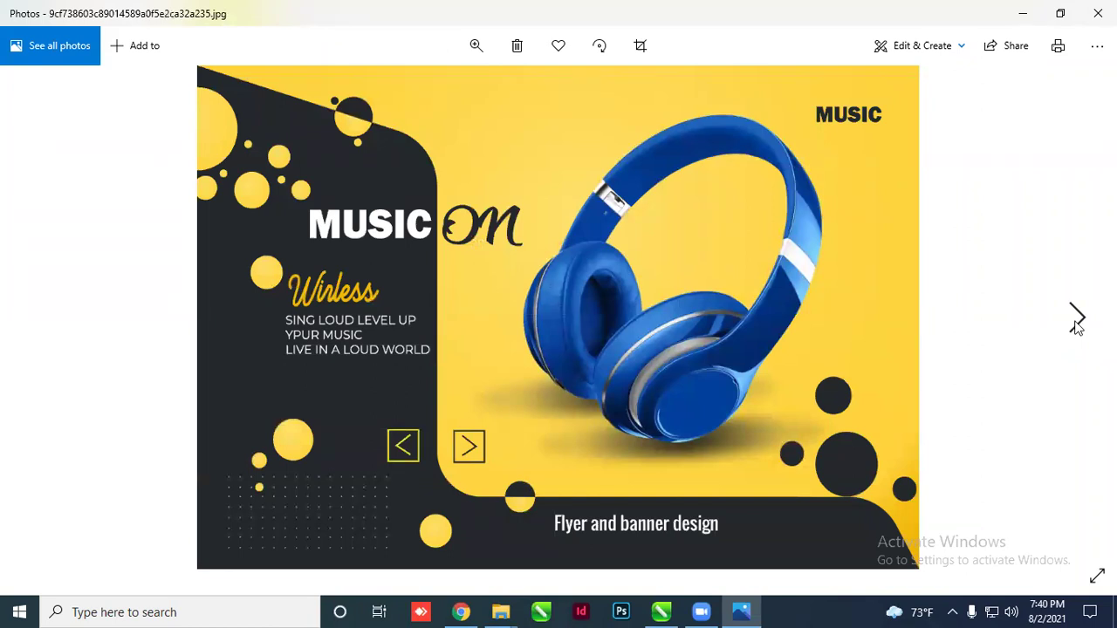
left_click(1076, 323)
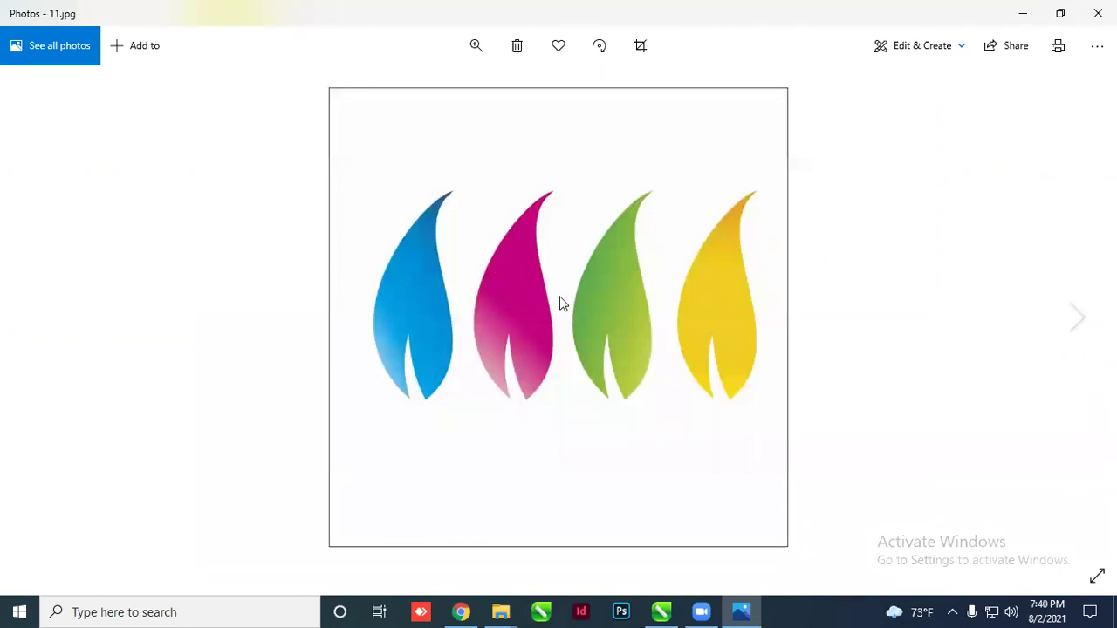
Browse the samples from the hexagon background and scalloped badge through the sale and travel posts to the red, blue and orange circle logo
left_click(1076, 319)
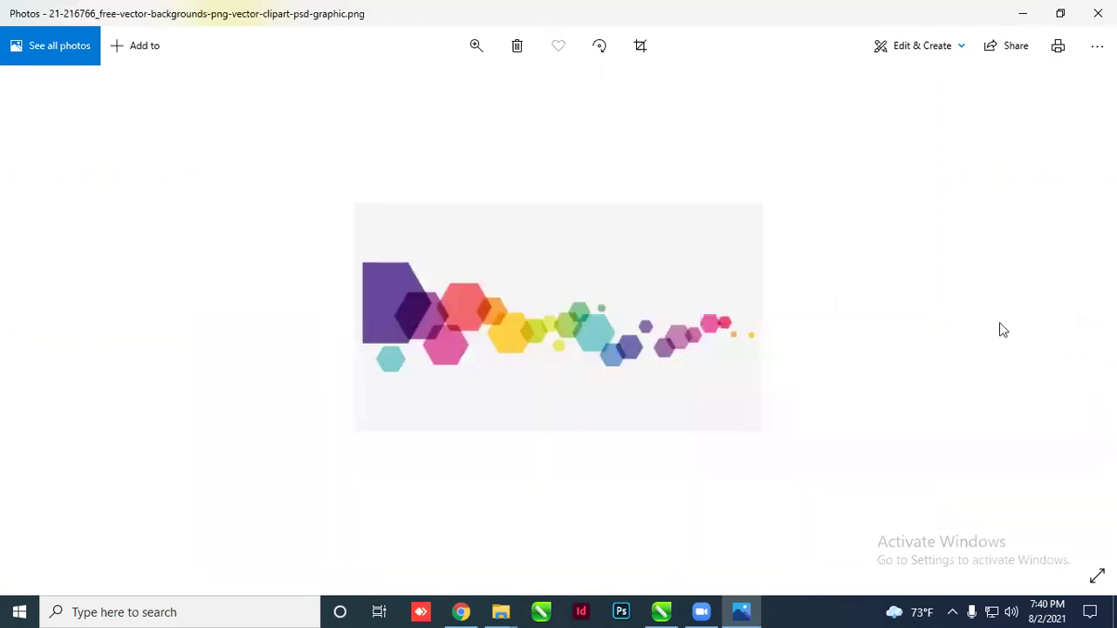
left_click(1079, 325)
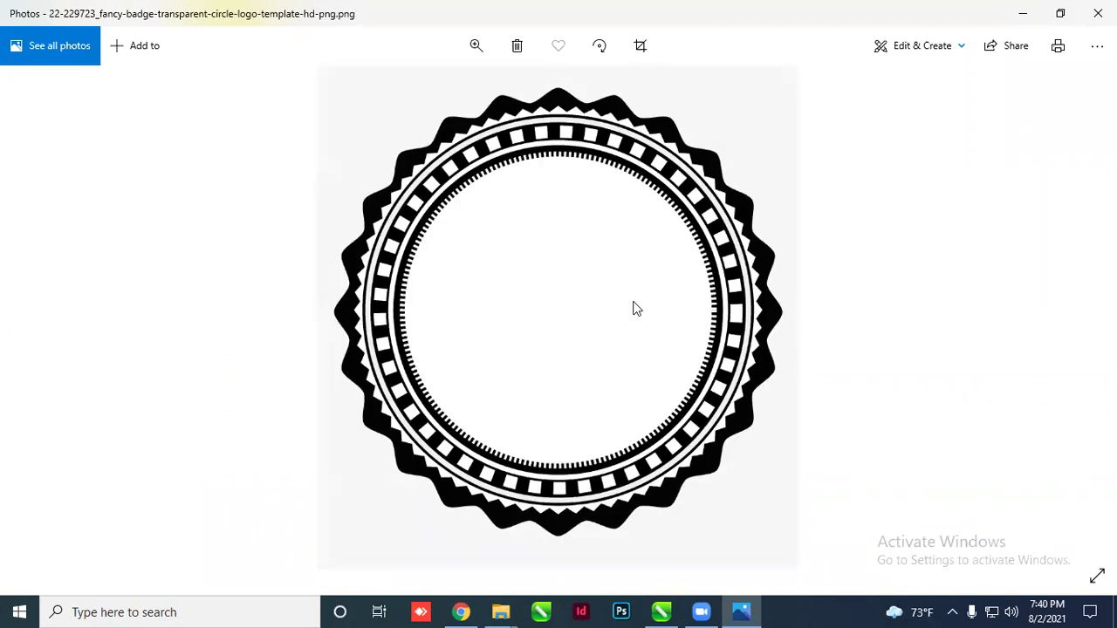
left_click(1080, 321)
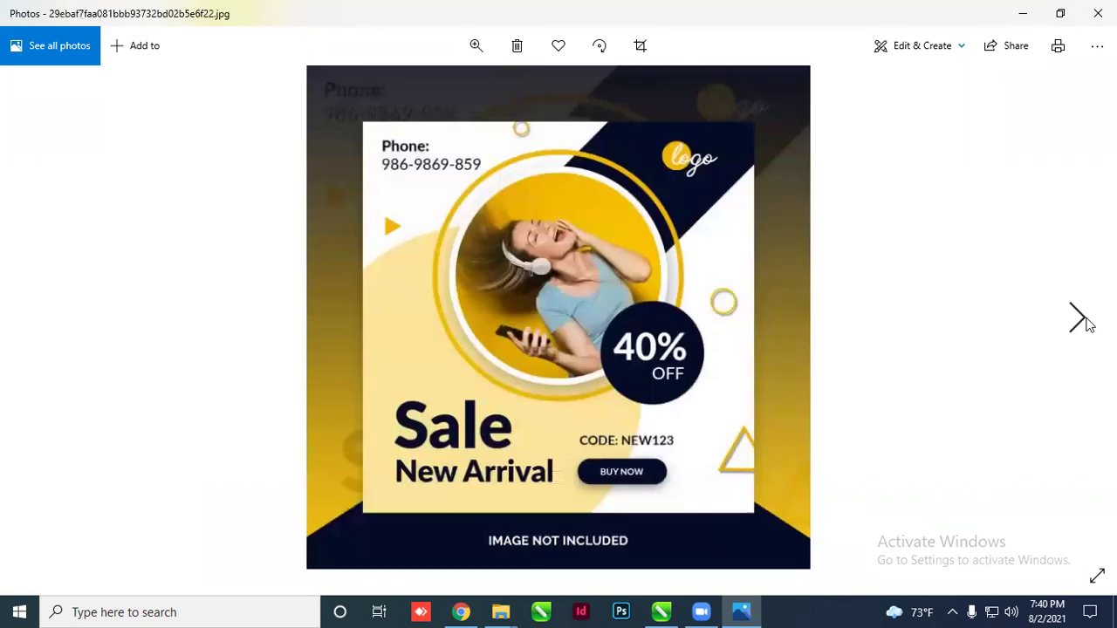
left_click(1080, 322)
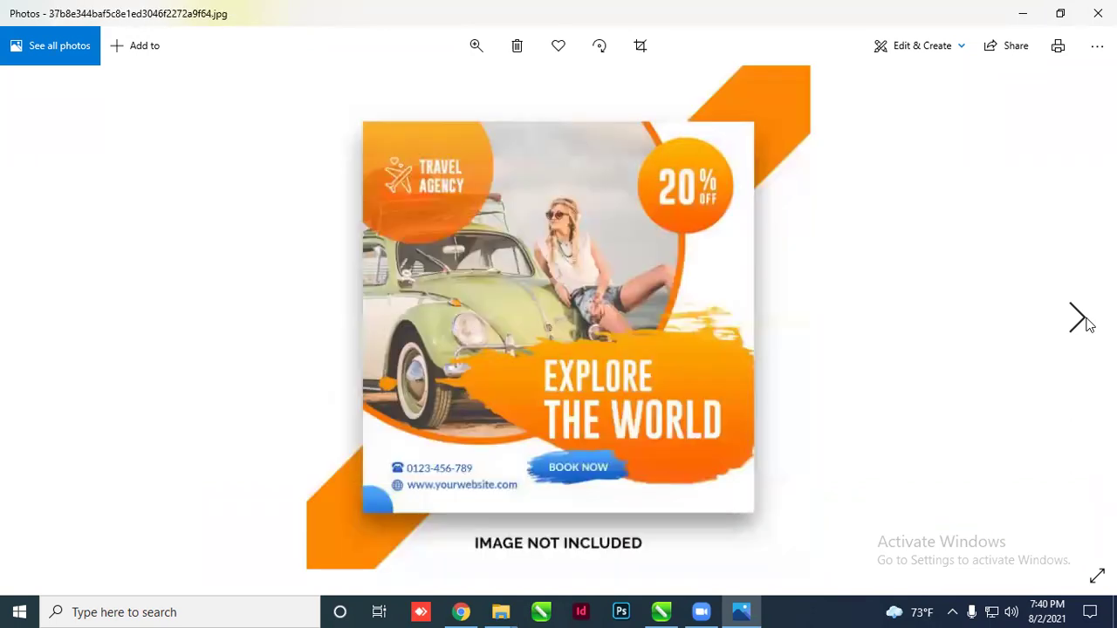
left_click(1082, 321)
left_click(1083, 321)
left_click(1083, 321)
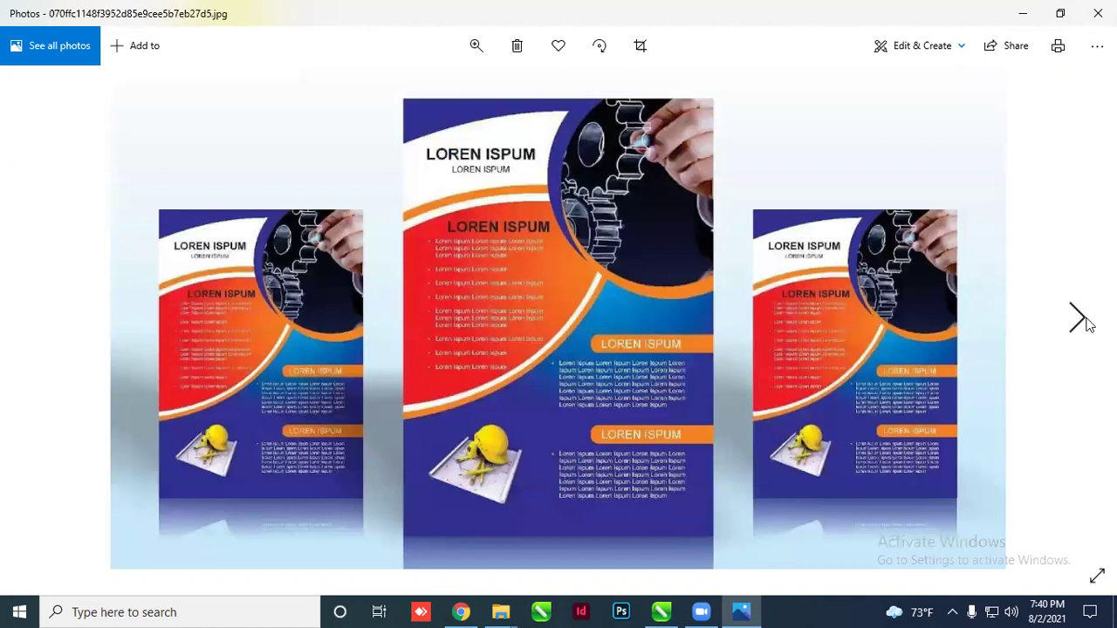
left_click(1081, 320)
left_click(1080, 320)
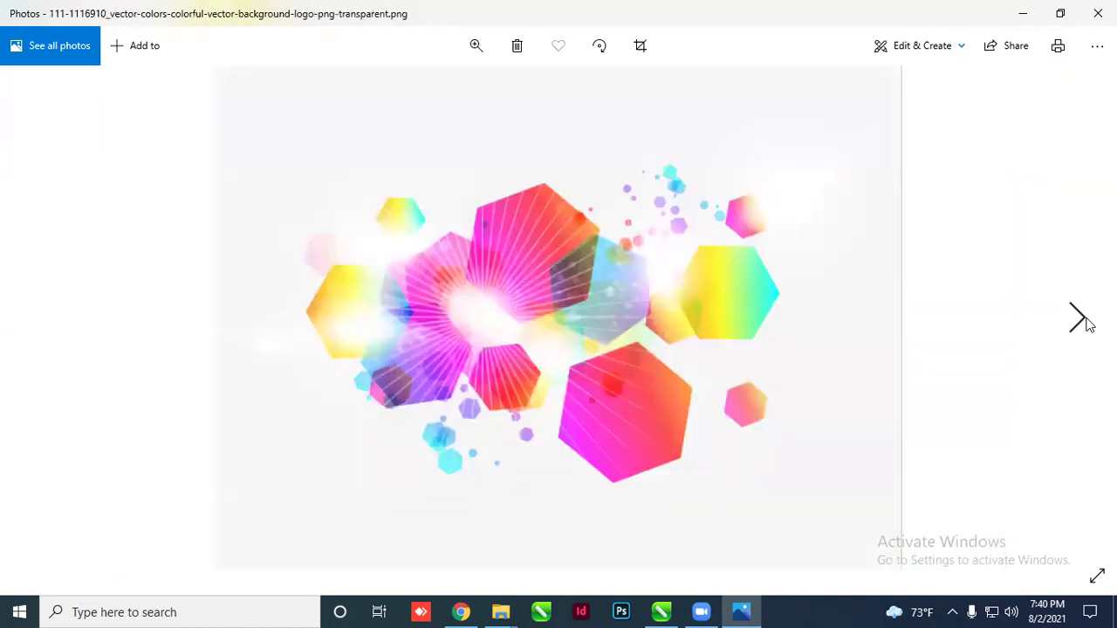
left_click(1080, 319)
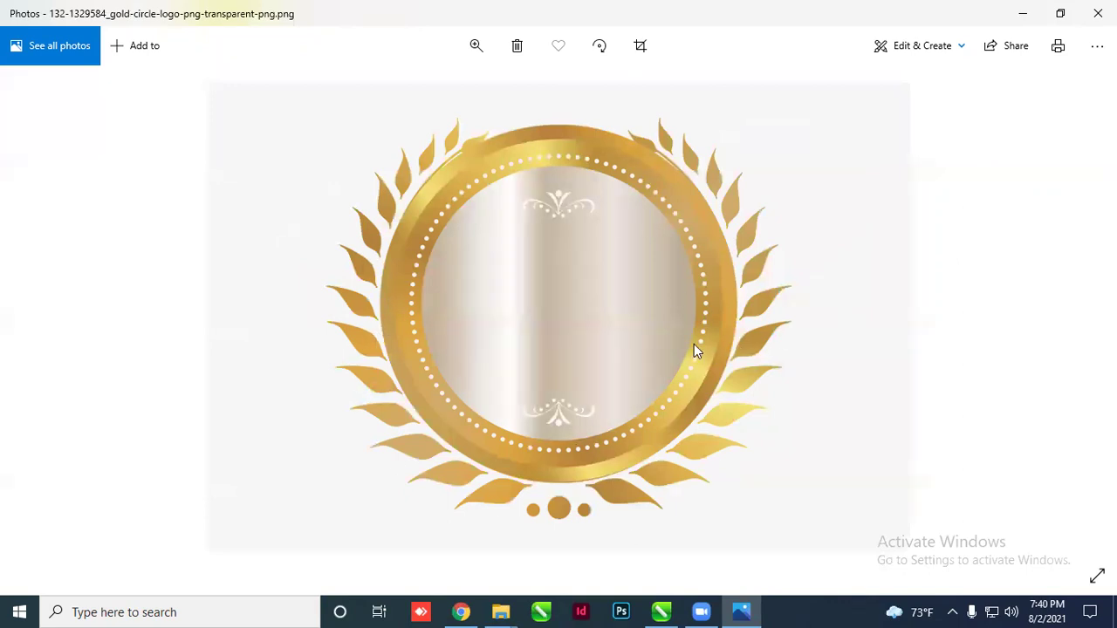
left_click(1078, 317)
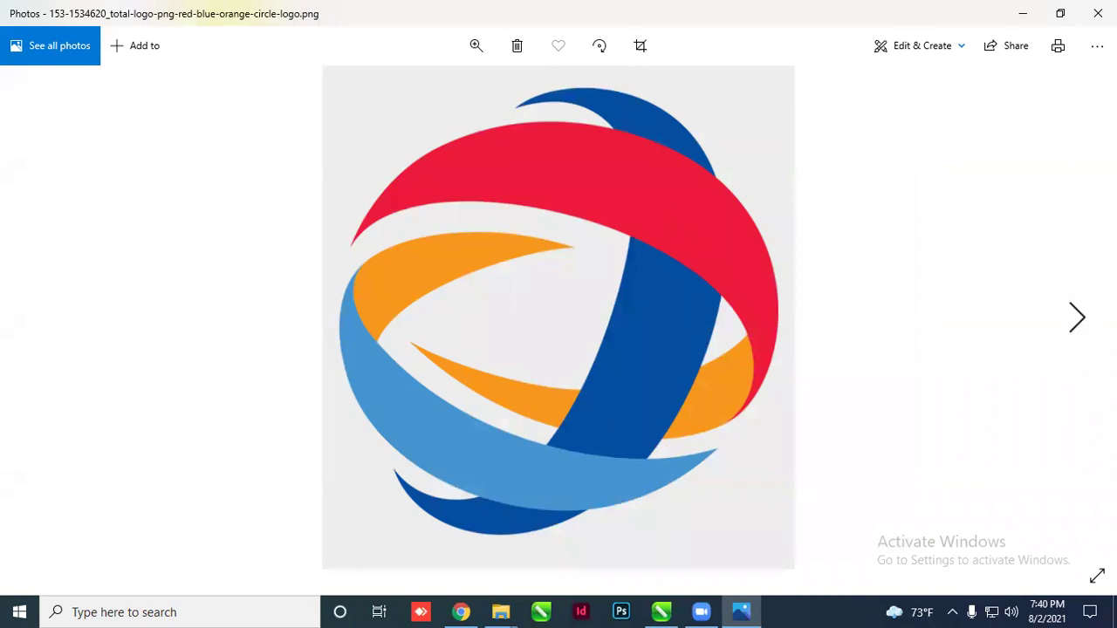
Advance to the Interior Design flyer and compare it with the House For Sale post
left_click(1085, 323)
left_click(1085, 324)
left_click(1086, 323)
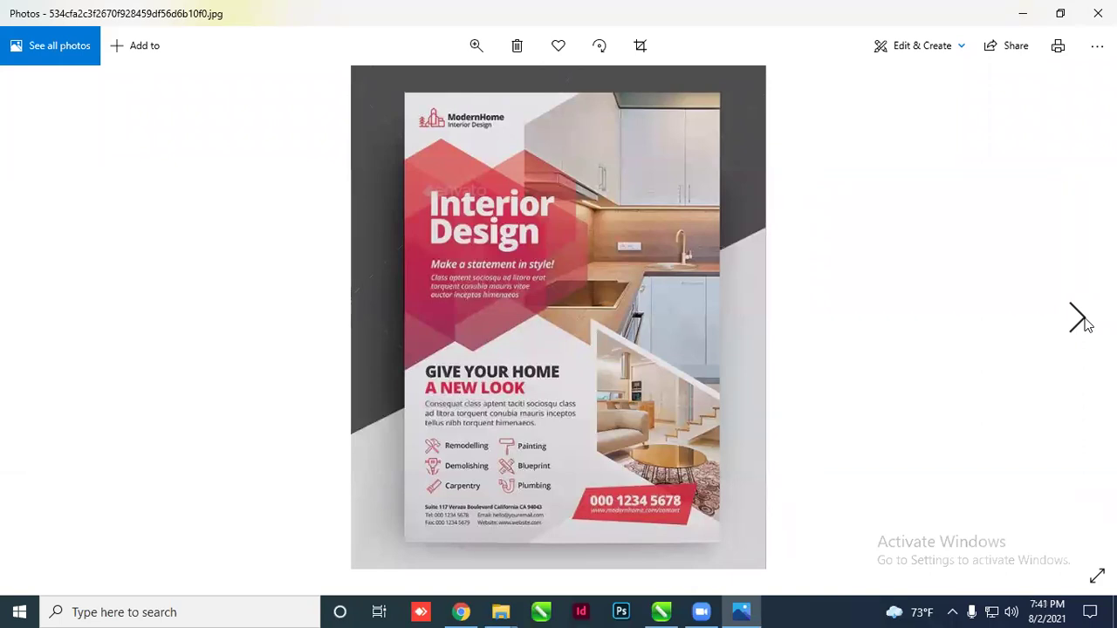
left_click(1086, 323)
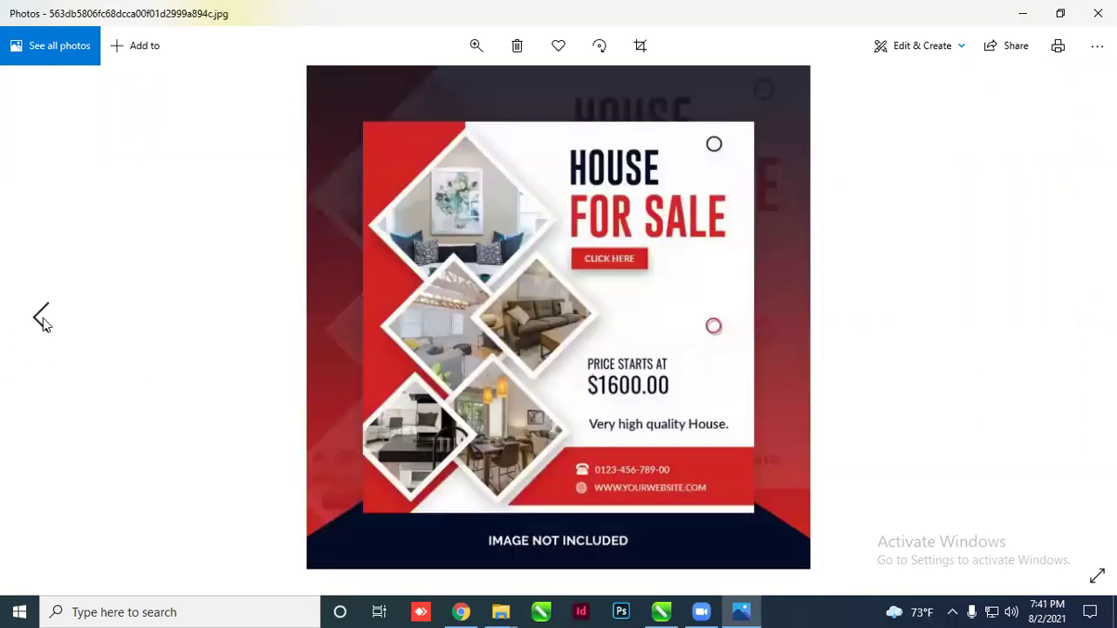
left_click(40, 320)
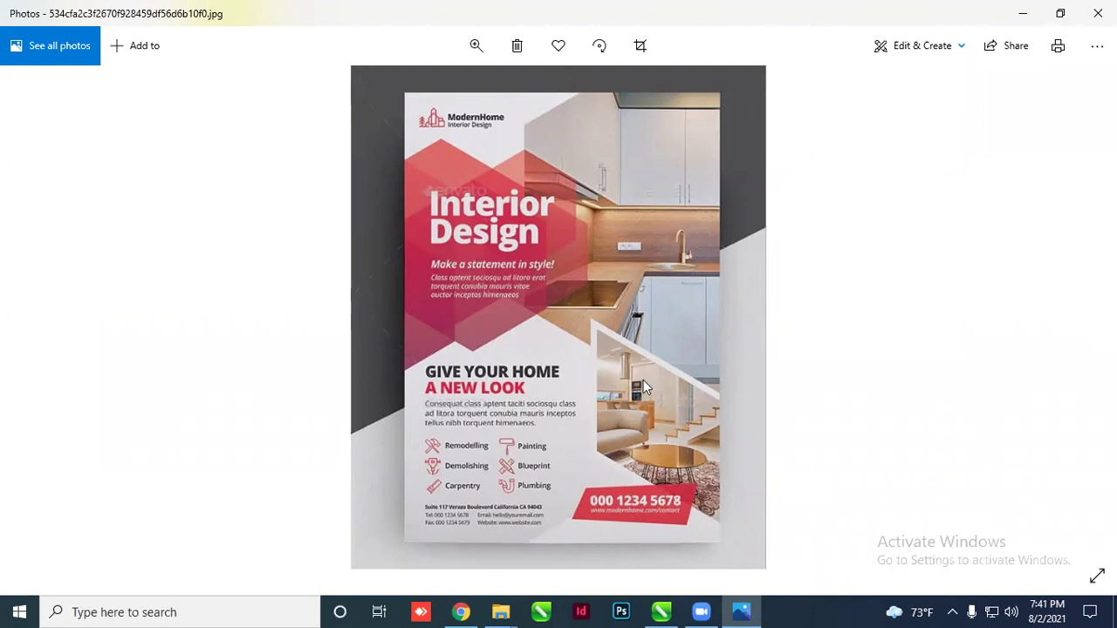
left_click(1077, 319)
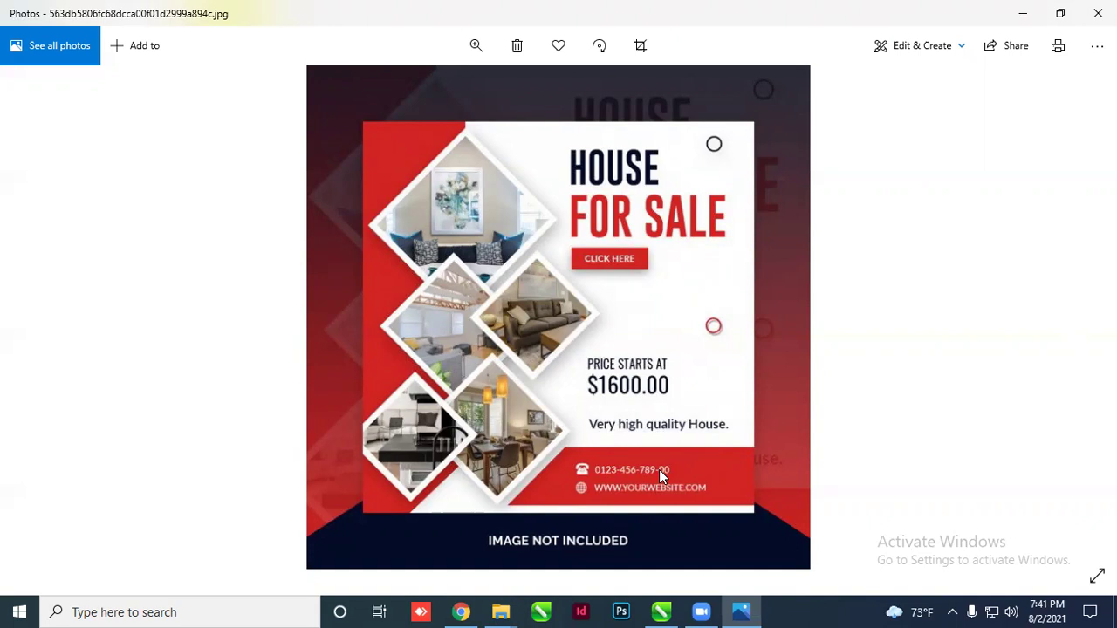
View the Creative Business banners, shoe sale banner, restaurant flyers and company logo set, ending on the floral line pattern
left_click(1080, 319)
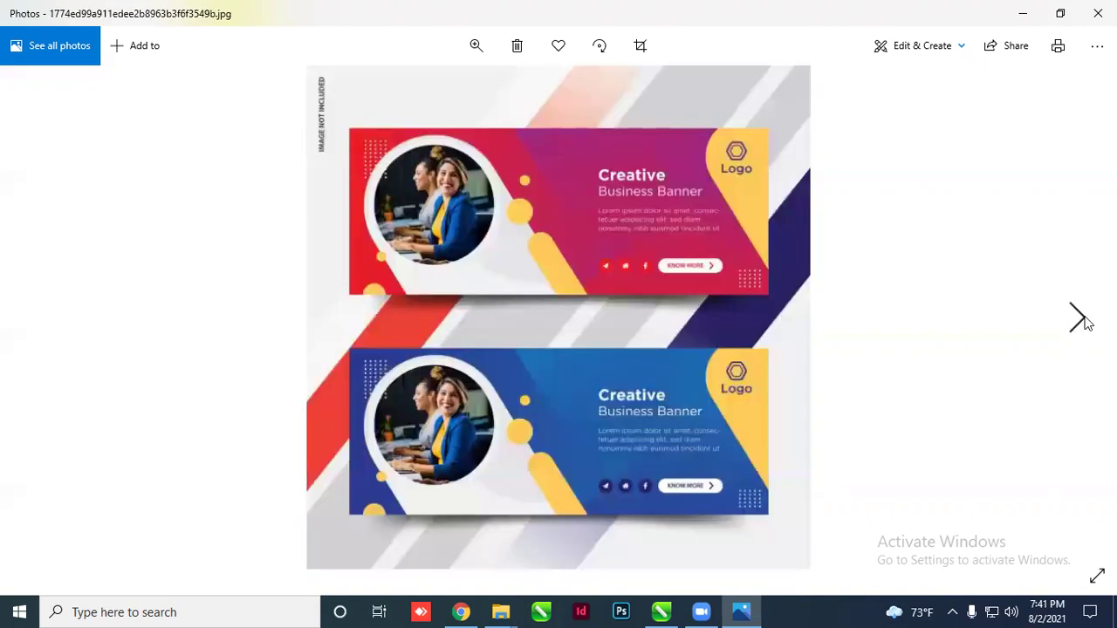
left_click(1080, 319)
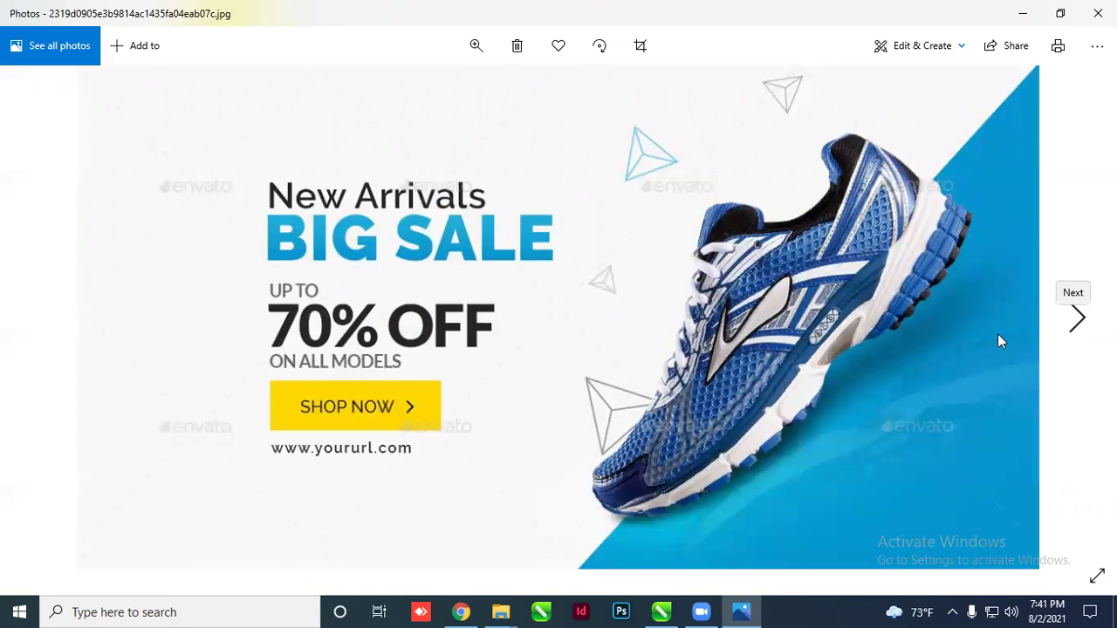
left_click(1077, 330)
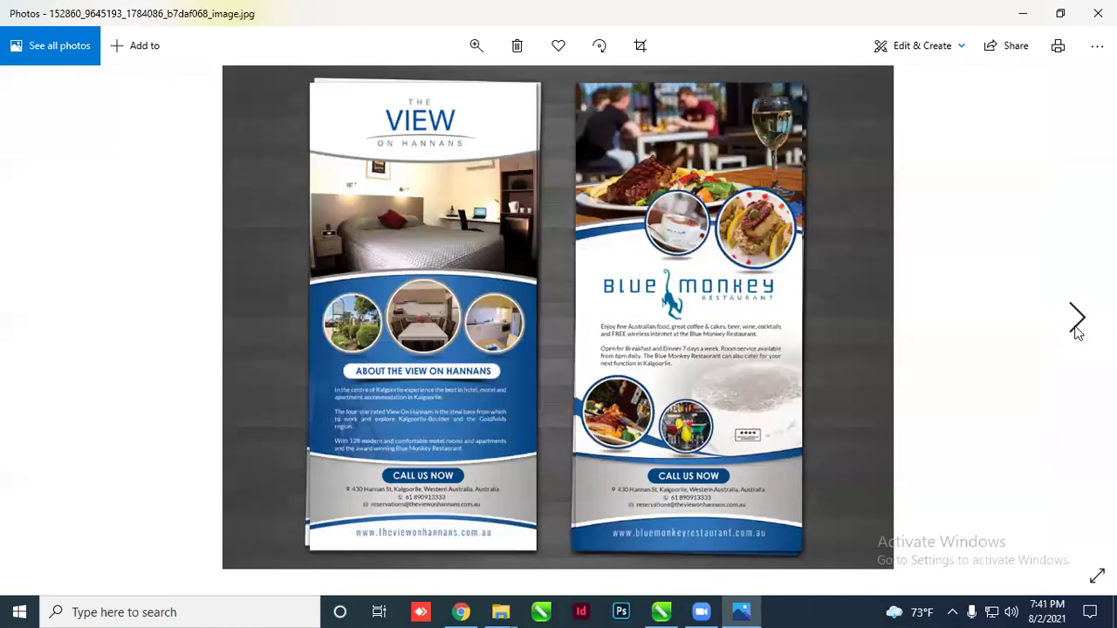
left_click(1077, 330)
left_click(1076, 330)
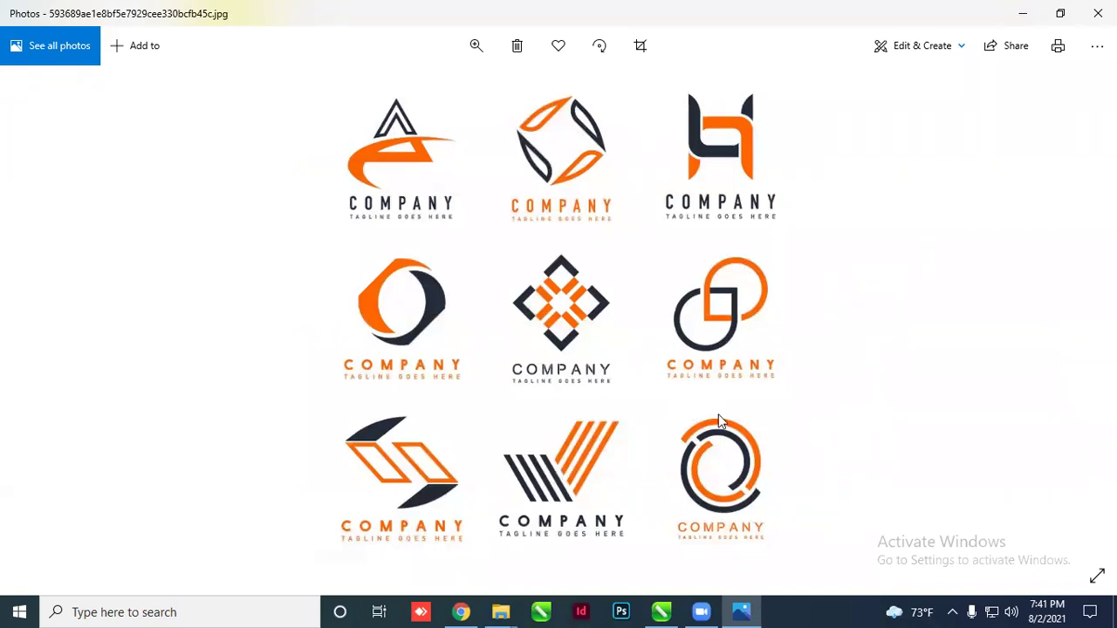
mouse_move(1077, 370)
left_click(1077, 319)
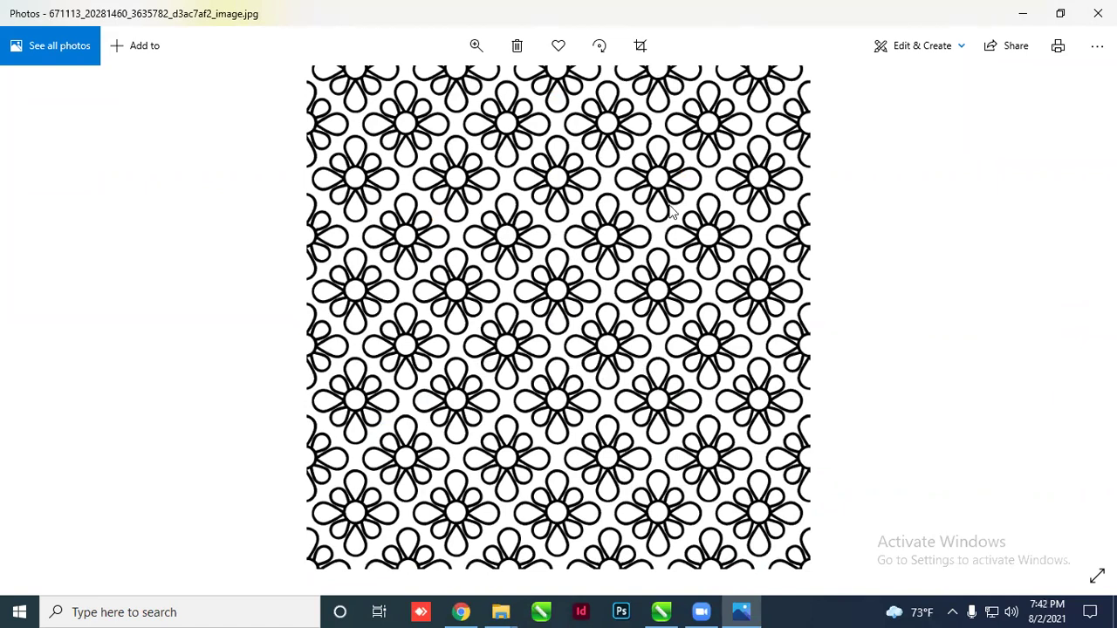
Browse the samples from the hotel landing page through the hotel, vaccine, logo, Black Friday and carpentry designs to the green leaf vectors
mouse_move(1069, 326)
left_click(1071, 324)
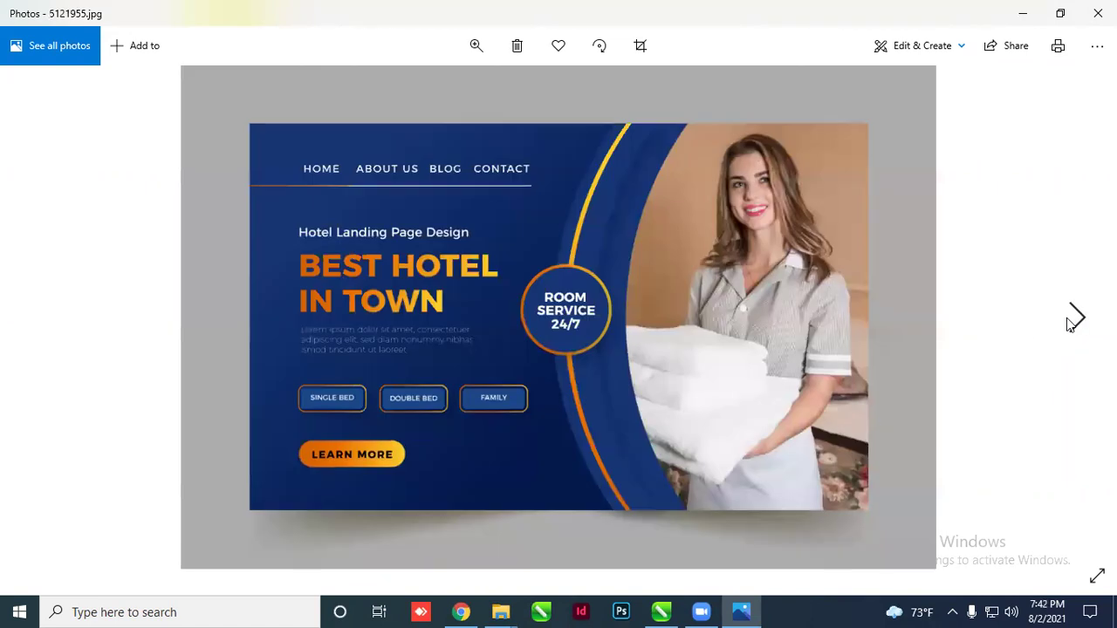
left_click(1071, 319)
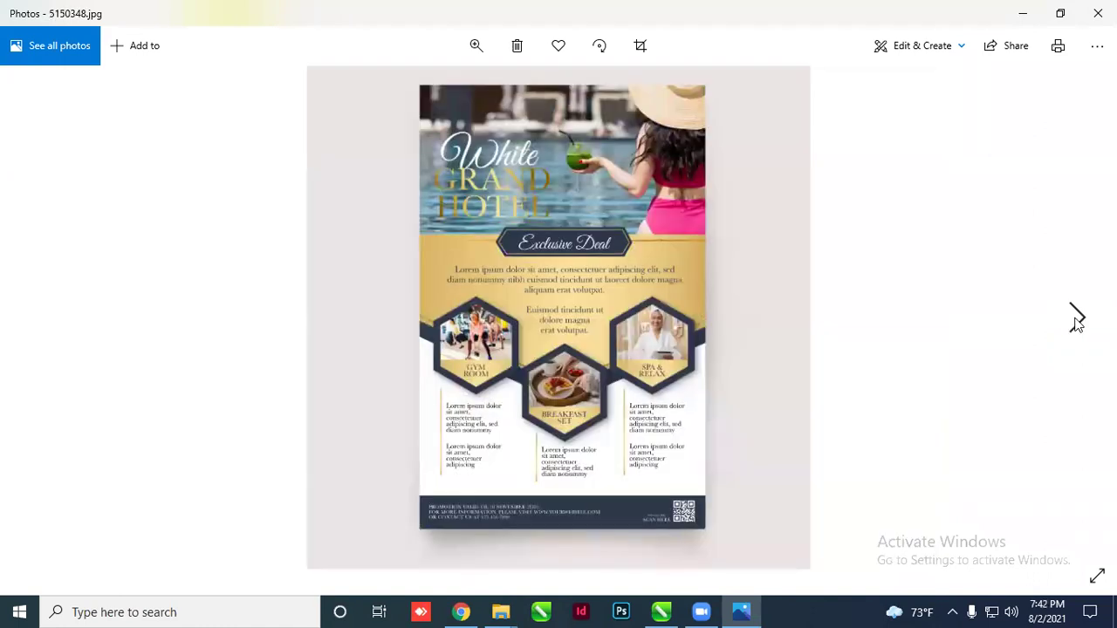
left_click(1076, 320)
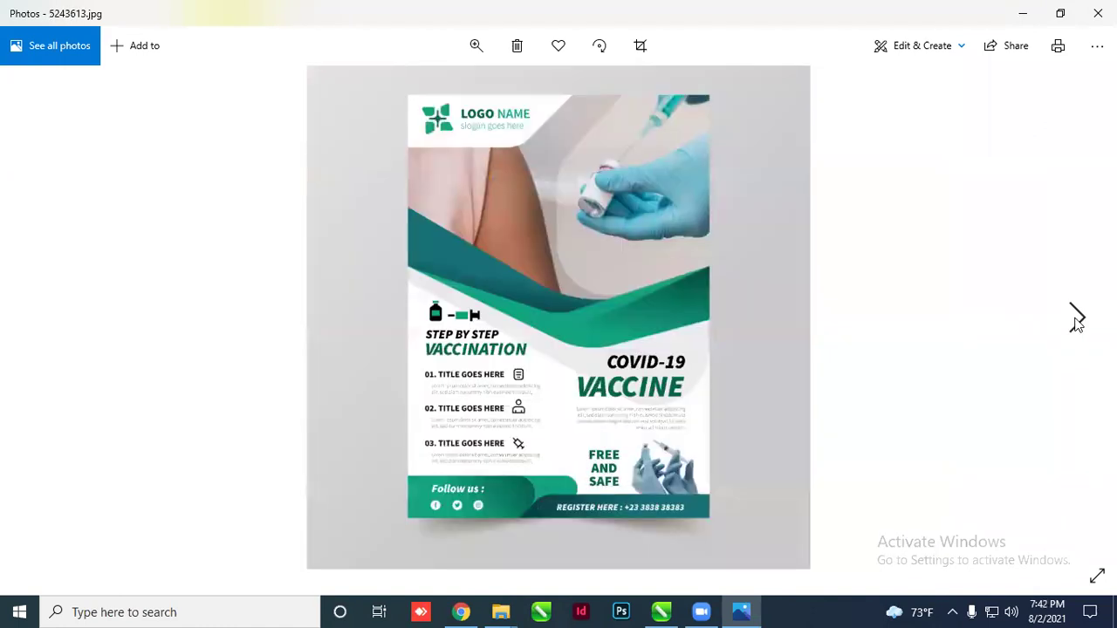
left_click(1076, 320)
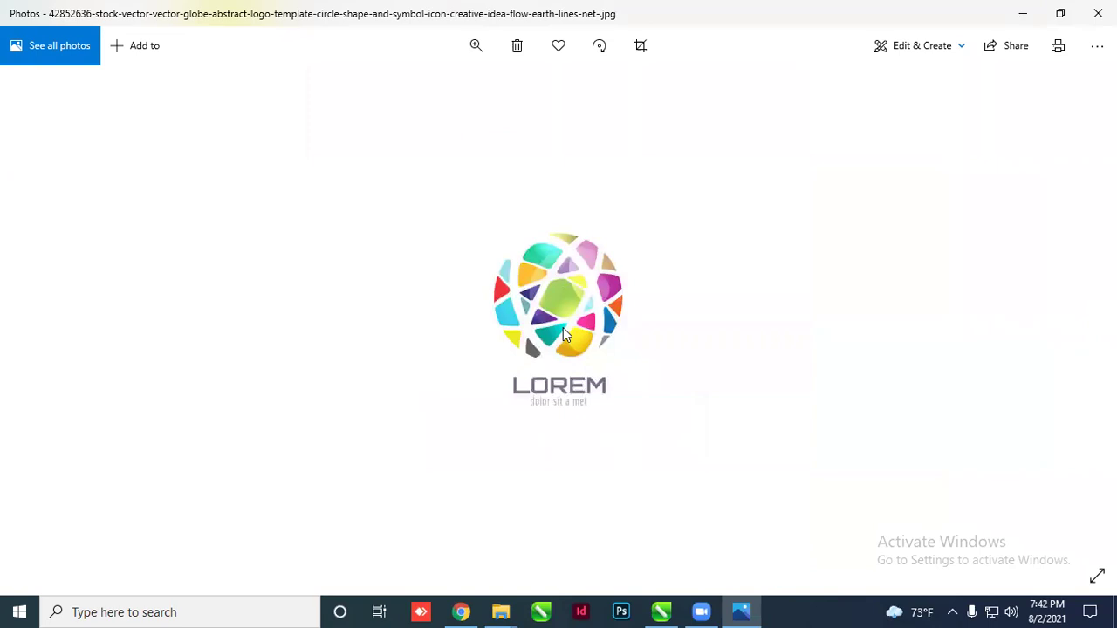
left_click(1066, 323)
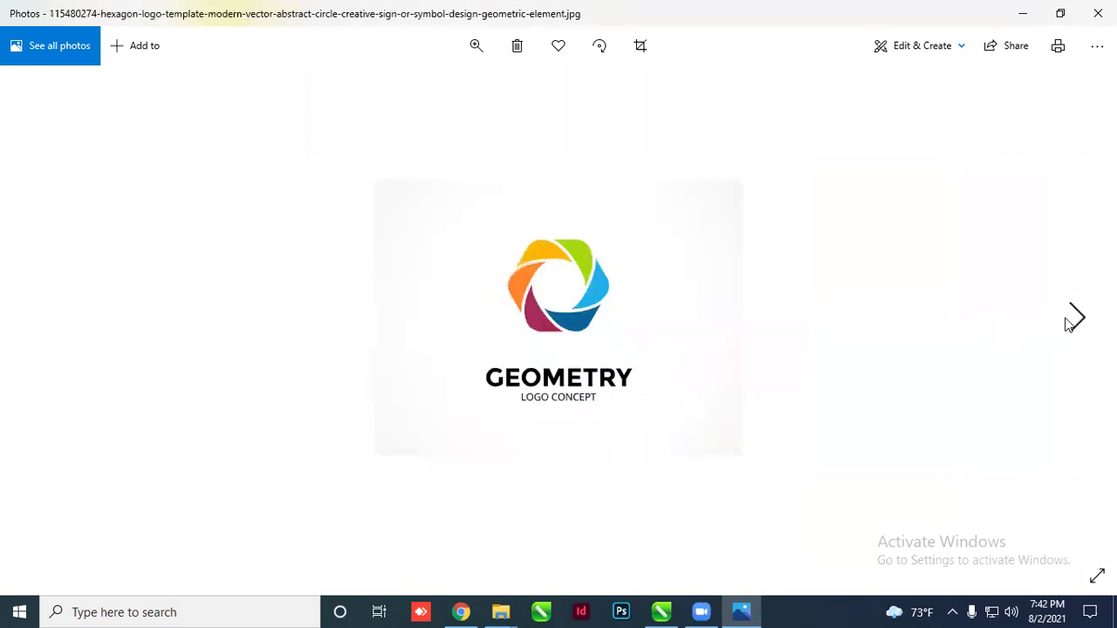
left_click(1066, 323)
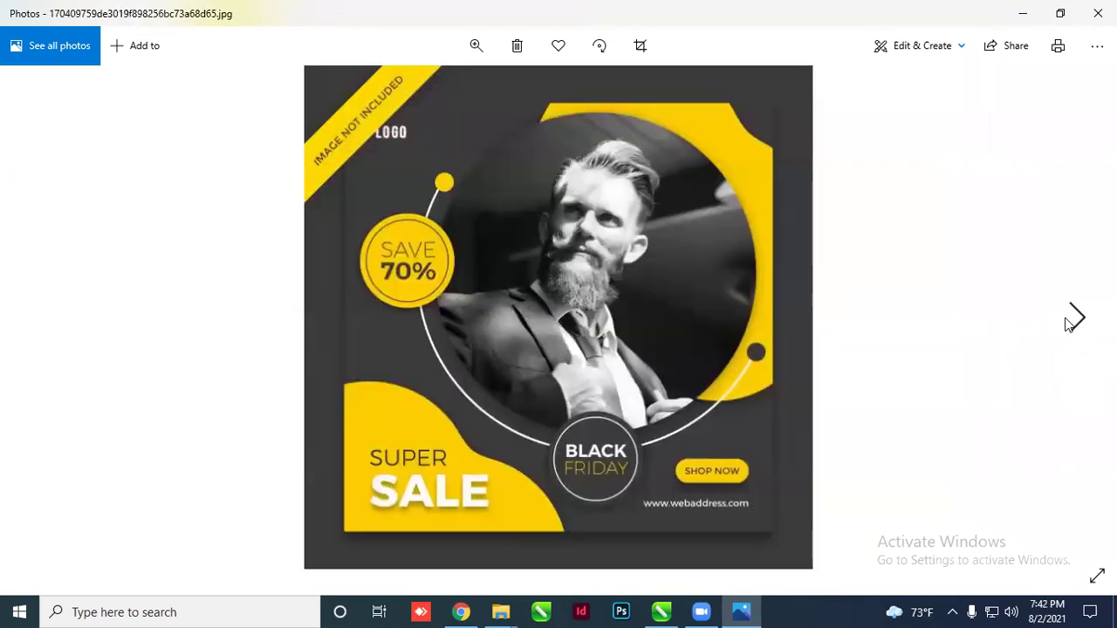
left_click(1065, 323)
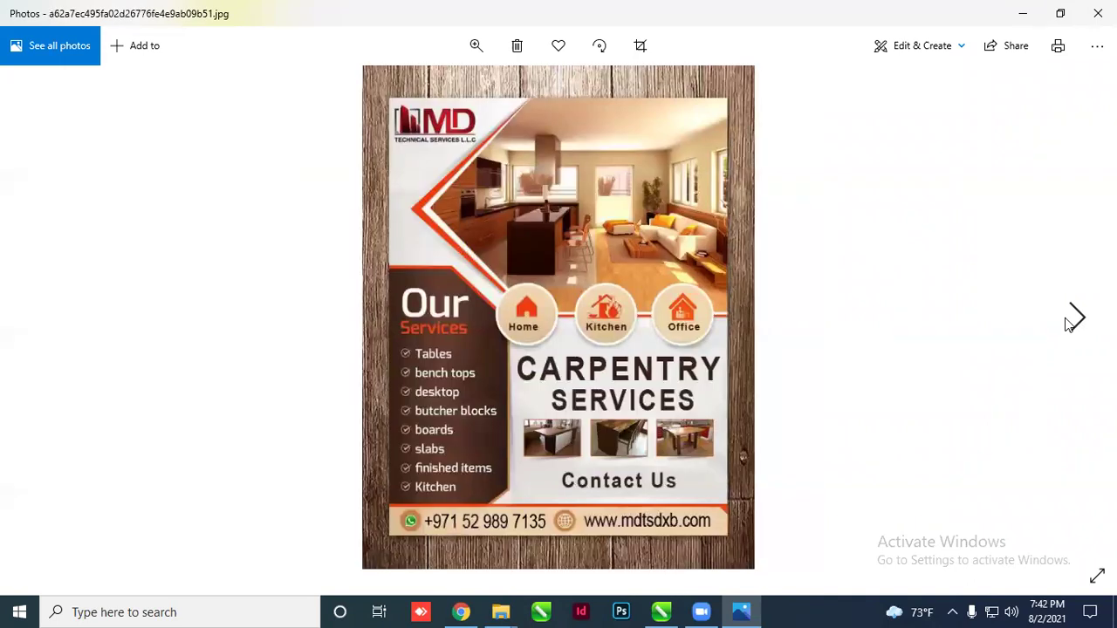
left_click(1066, 322)
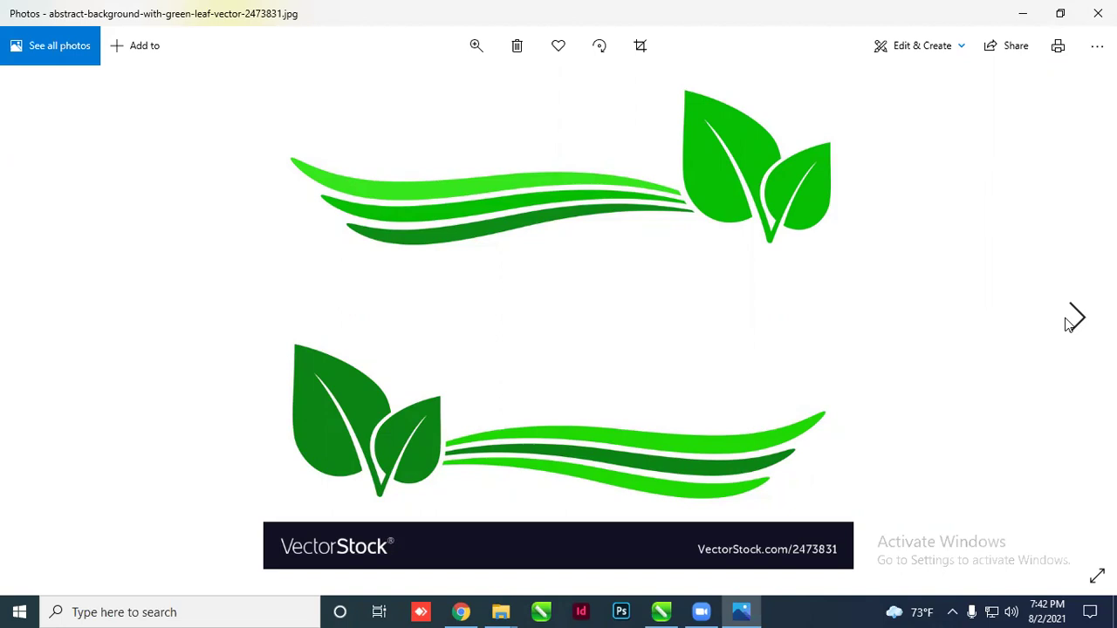
View the samples from the online shopping banner and Sun & Sand Retreat flyer through the business card collection to the Tables 4u flyer
left_click(1075, 319)
left_click(1078, 319)
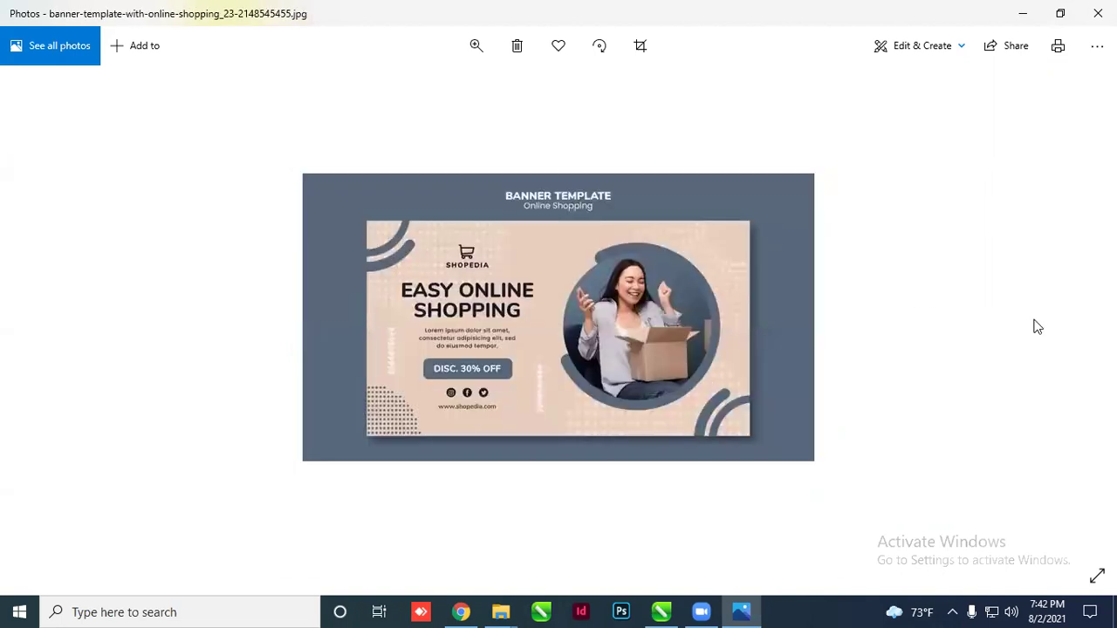
left_click(1075, 320)
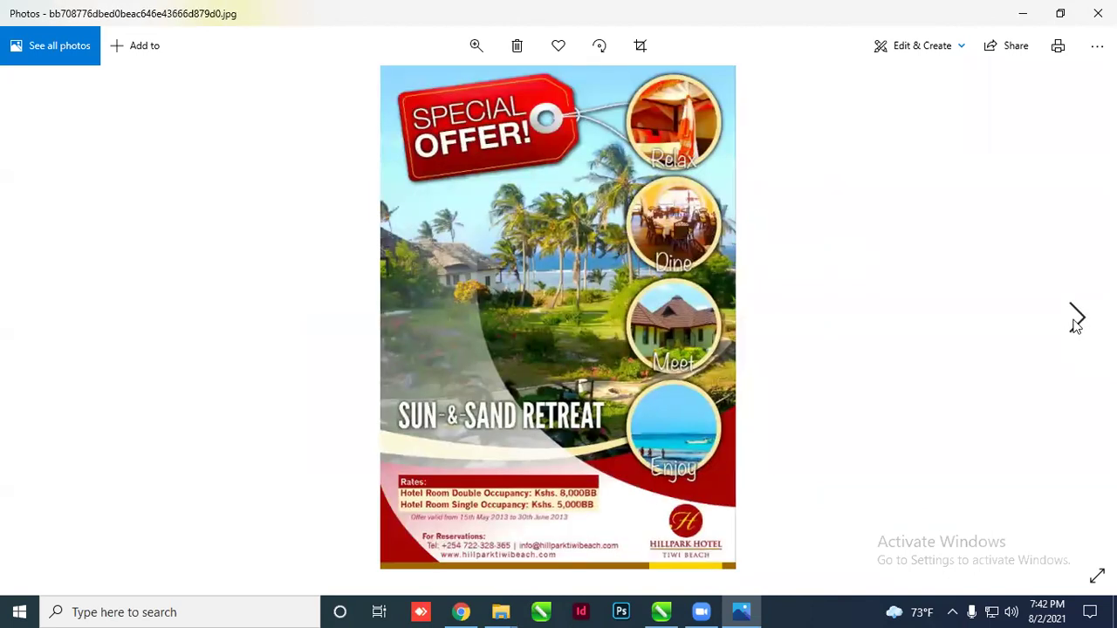
left_click(1076, 320)
left_click(1076, 320)
left_click(1076, 319)
left_click(1076, 319)
left_click(1076, 320)
left_click(1076, 320)
left_click(1076, 319)
left_click(1076, 319)
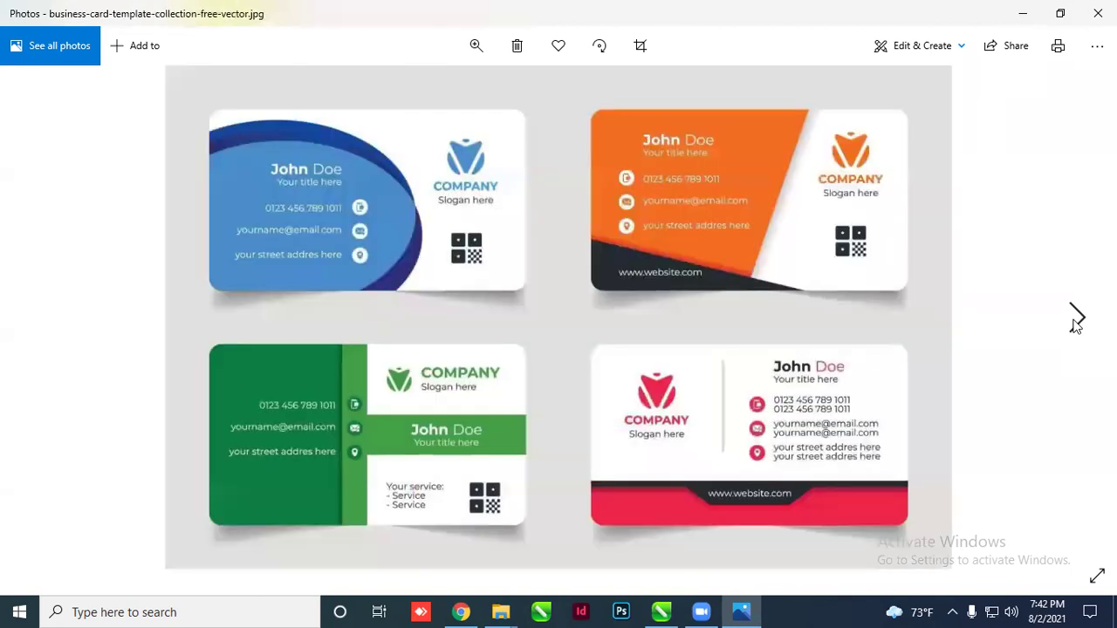
left_click(1076, 320)
left_click(1076, 320)
left_click(1076, 320)
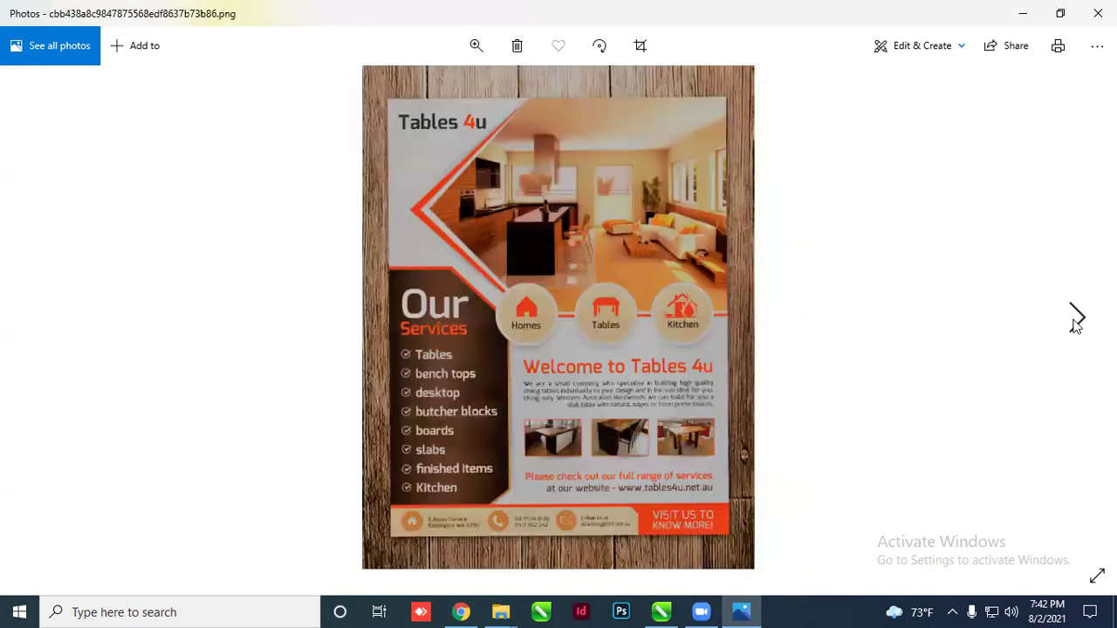
Look through the circle symbol, coffee cup, interior design roll-up banner and blue round frame, ending on the people logo set
left_click(1076, 319)
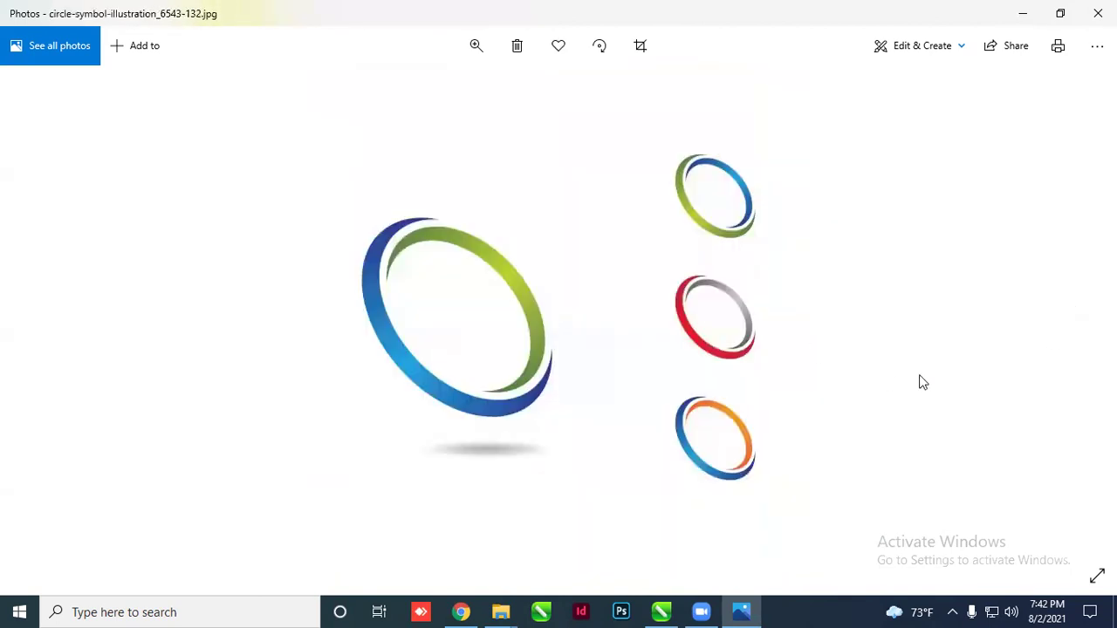
left_click(1074, 319)
left_click(1073, 321)
left_click(1073, 320)
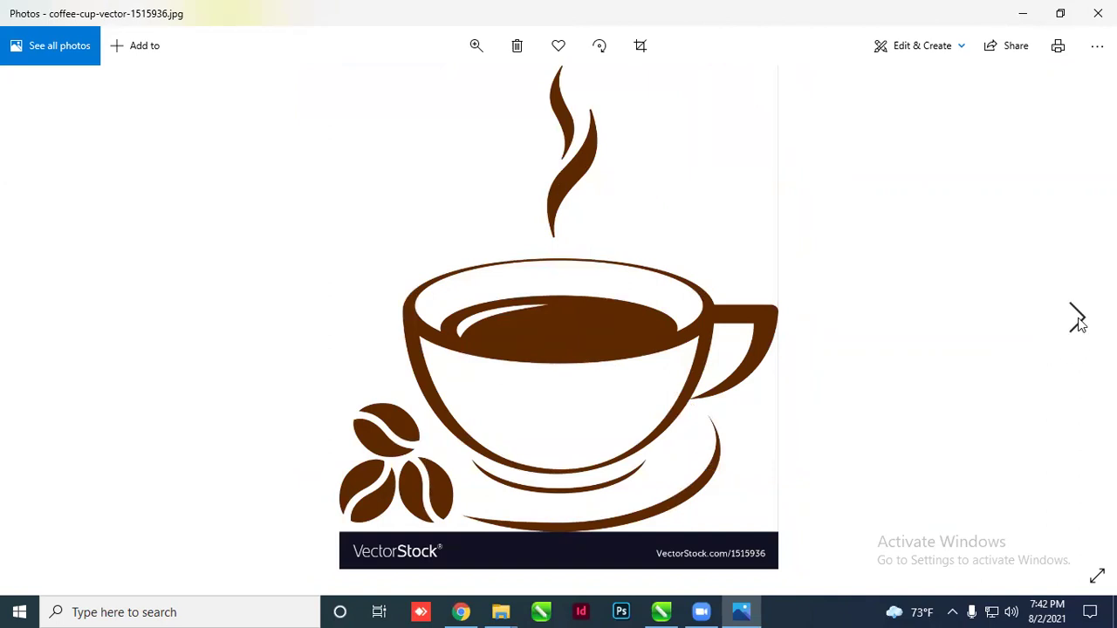
left_click(1077, 319)
left_click(1078, 321)
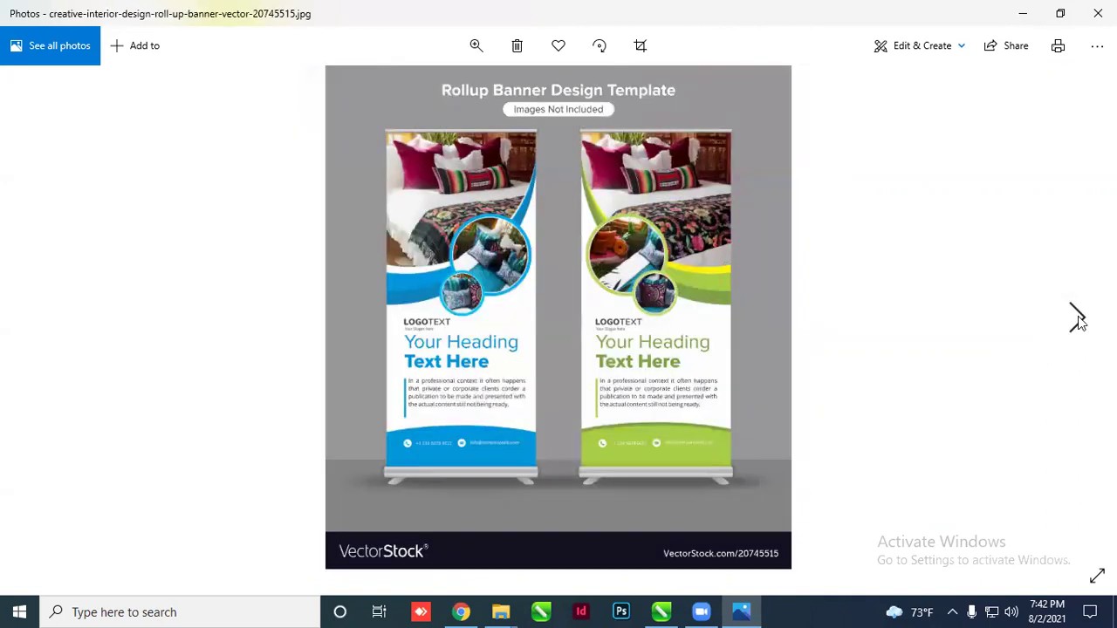
left_click(1077, 320)
left_click(1077, 320)
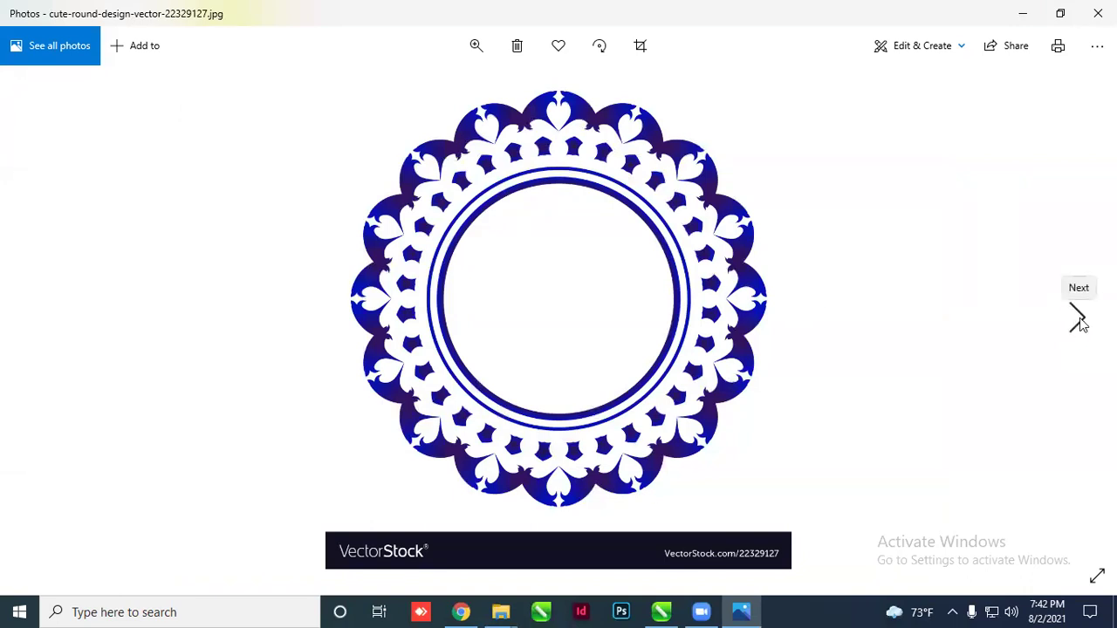
left_click(1078, 320)
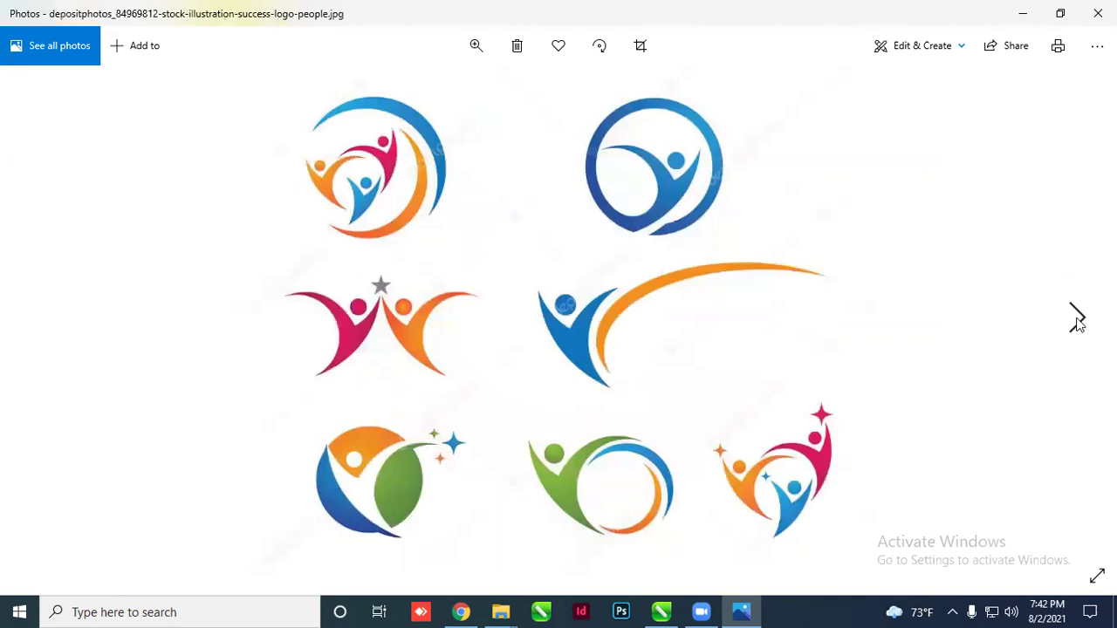
Go through the Banner Ads and black text badge samples, ending on the yellow and navy Super Sale post
left_click(1078, 320)
left_click(1078, 320)
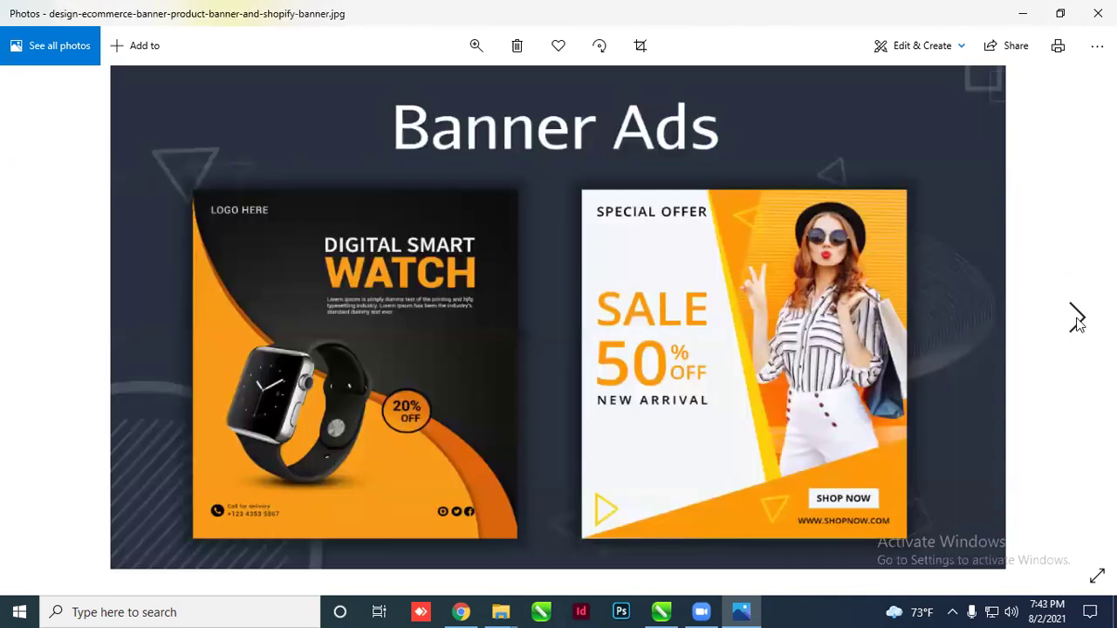
left_click(1078, 320)
left_click(1078, 321)
left_click(1078, 320)
left_click(1077, 320)
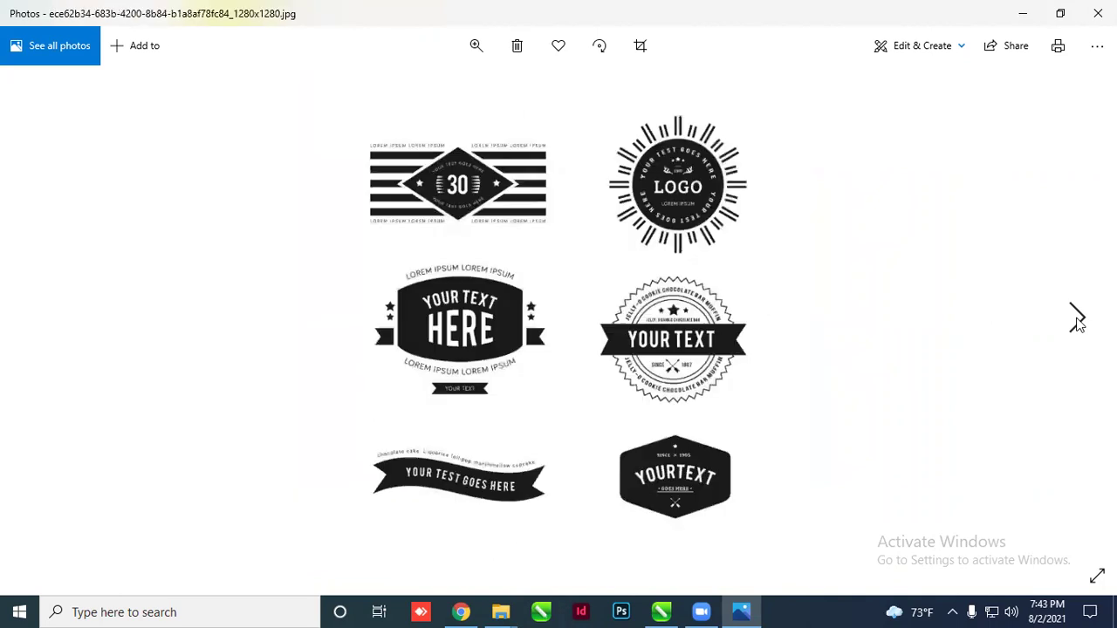
left_click(1078, 320)
left_click(1077, 320)
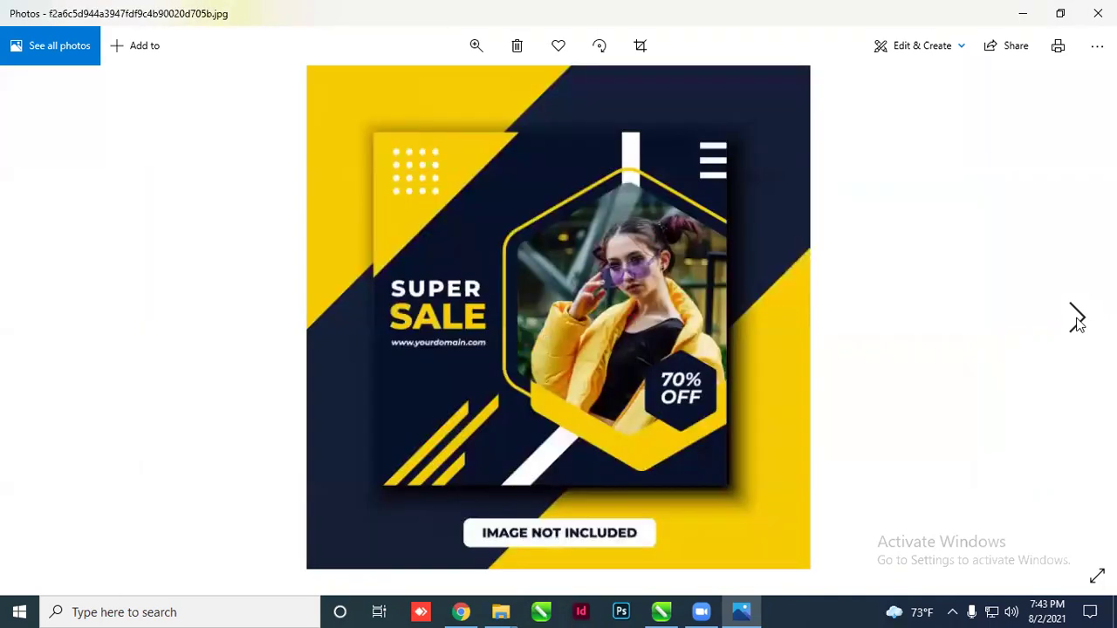
View the Elegant Home flyer, quilted geometric pattern, headphone cover banner and horizontal travel banner
left_click(1078, 320)
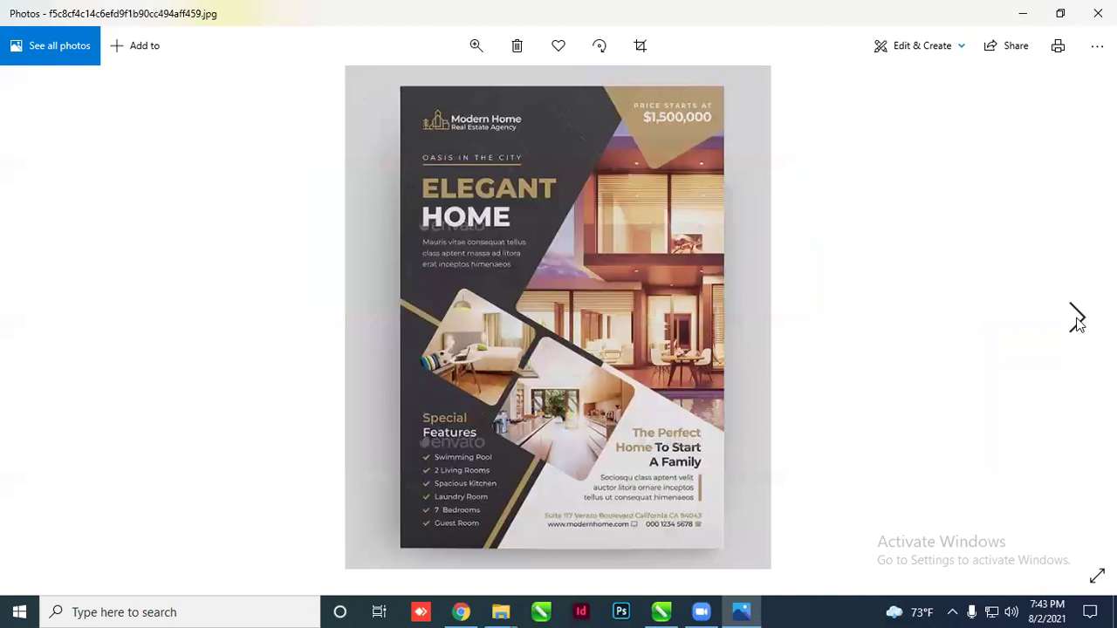
left_click(1077, 320)
left_click(1078, 320)
left_click(1078, 320)
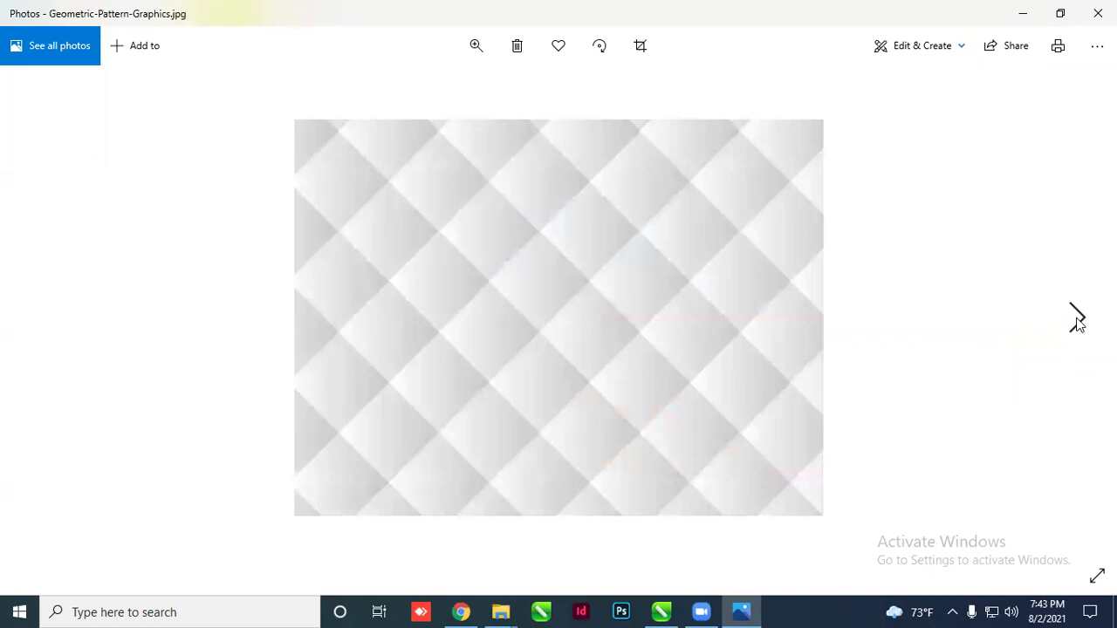
left_click(1078, 321)
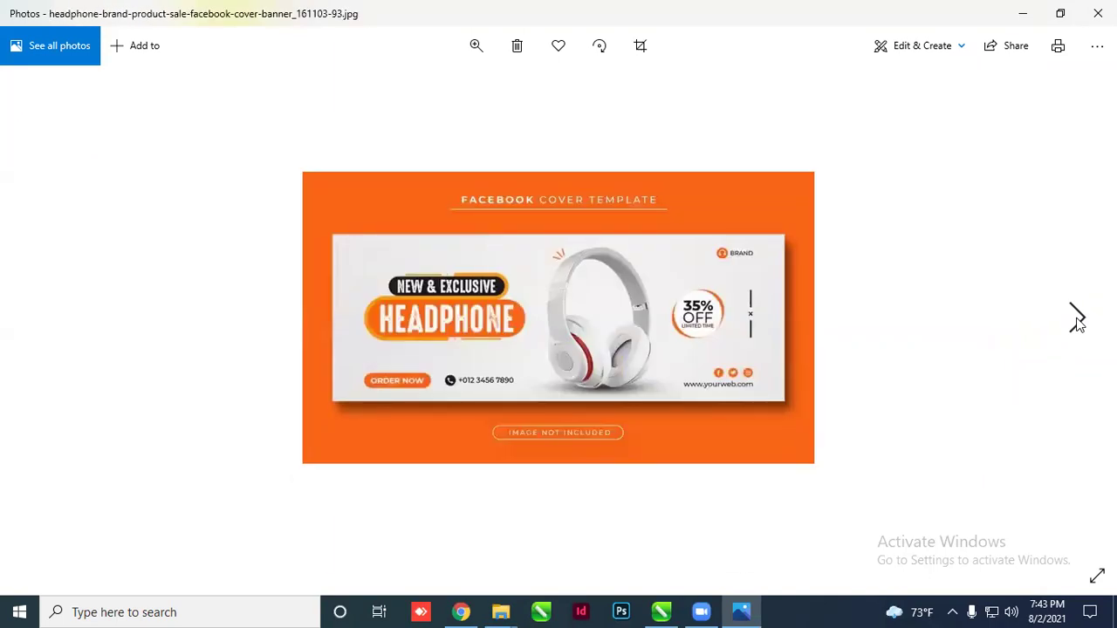
left_click(1077, 320)
left_click(1078, 320)
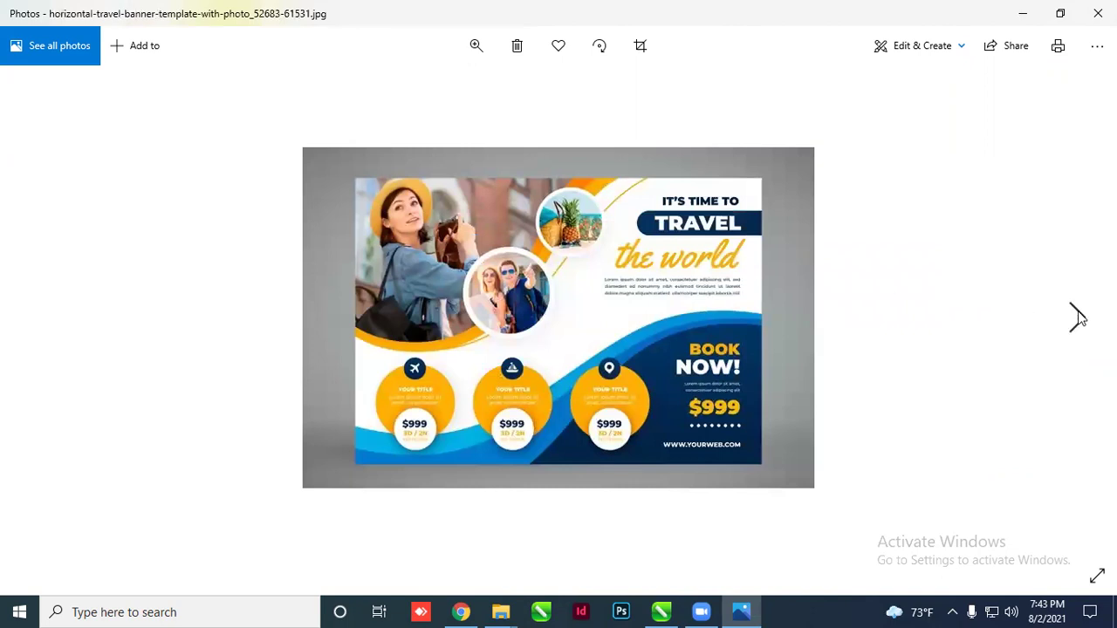
left_click(1077, 320)
Leave the sample images and create a new A4 portrait document in CorelDRAW
left_click(1098, 13)
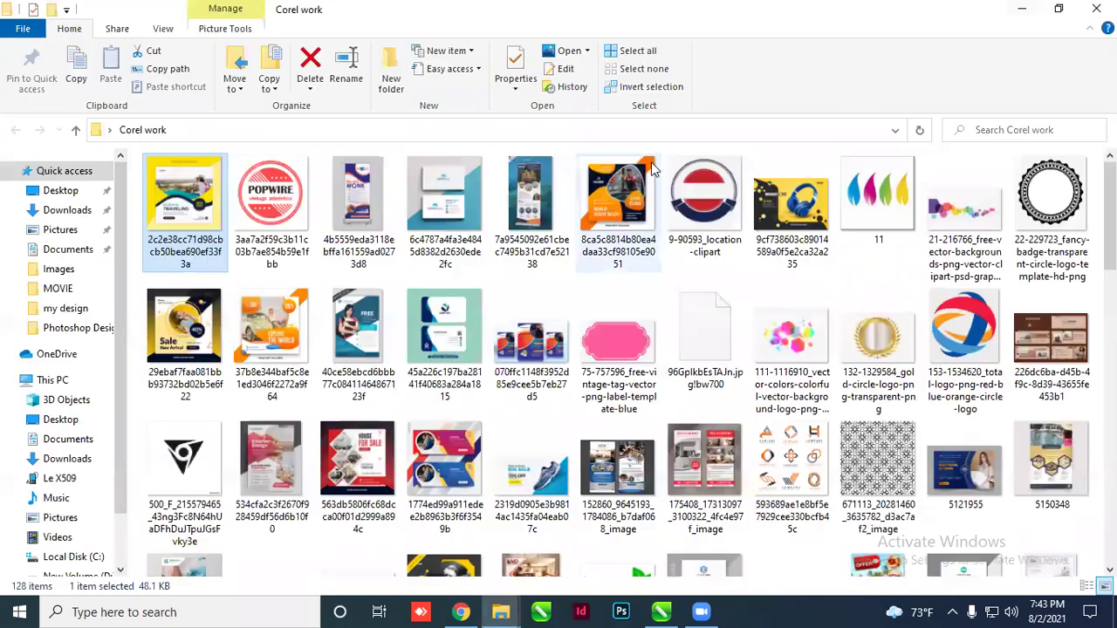
left_click(1022, 9)
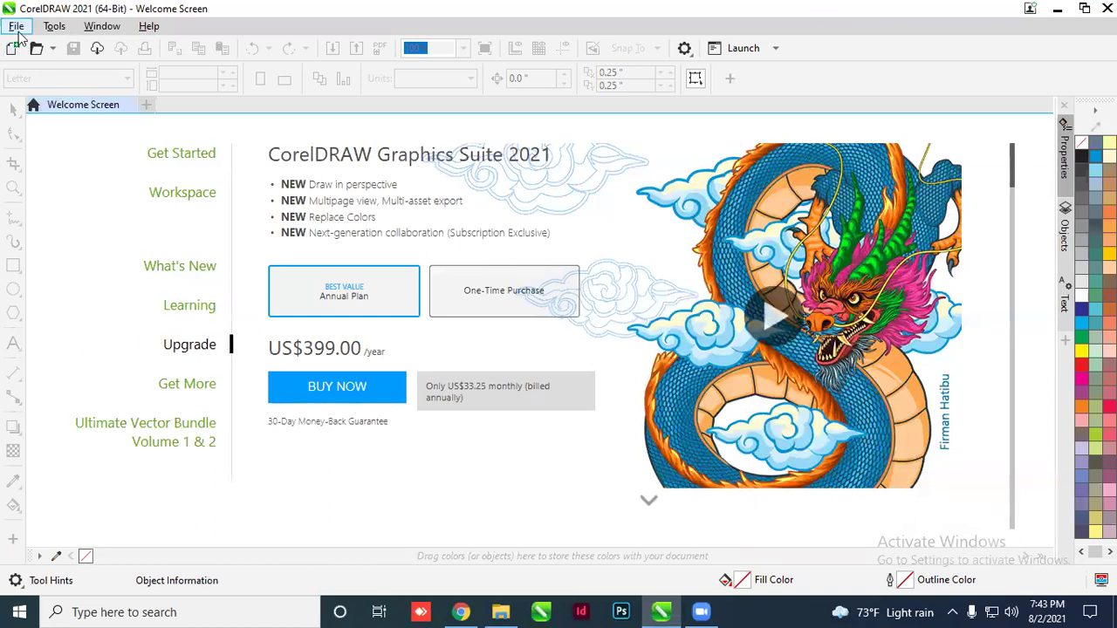
left_click(16, 26)
left_click(39, 48)
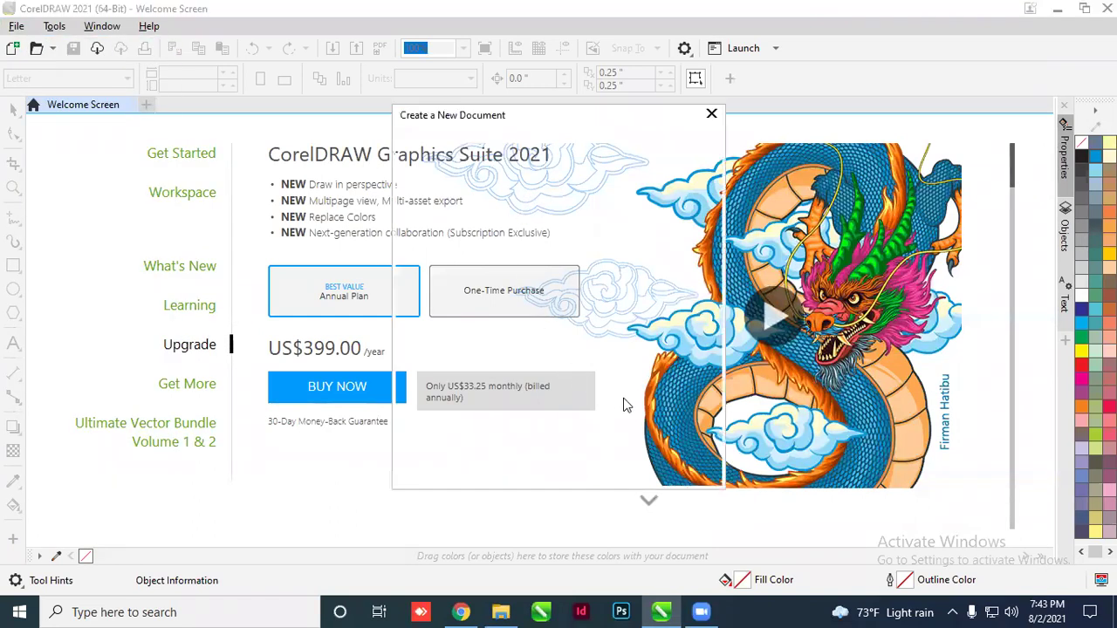
left_click(635, 470)
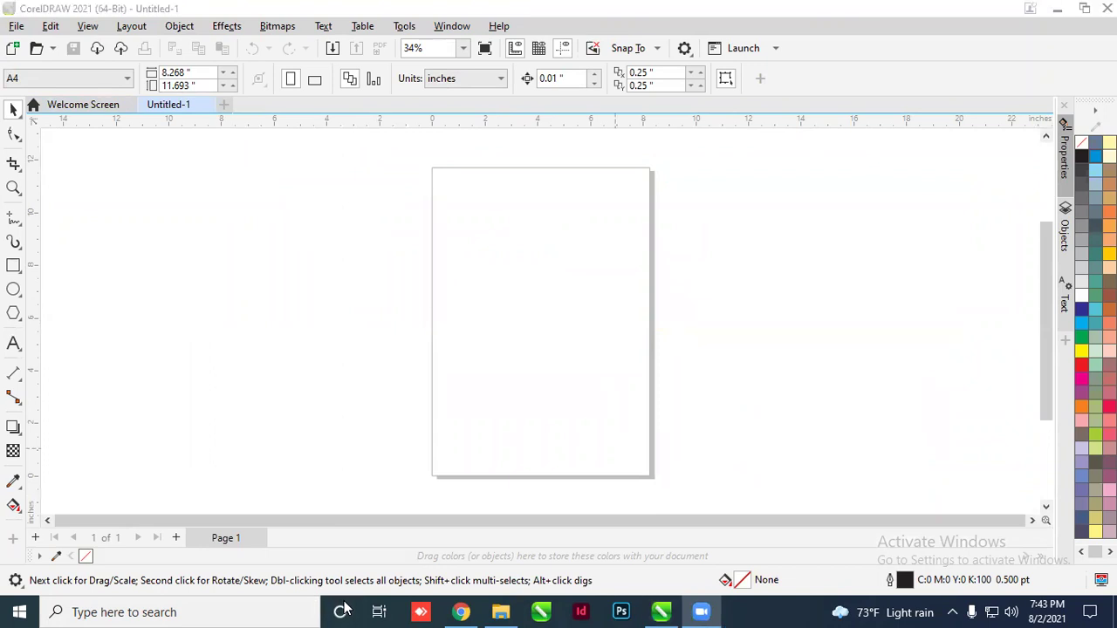
Draw a rectangle about 3.9 by 2.8 inches in the upper left part of the page
left_click(363, 311)
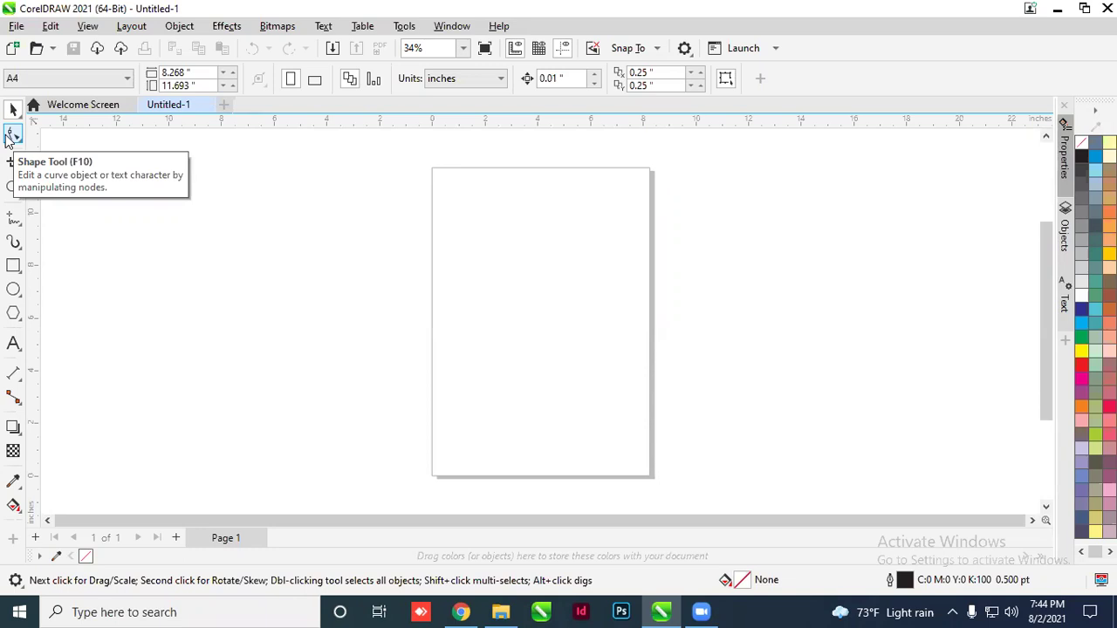
left_click(18, 271)
left_click_drag(456, 227, 560, 297)
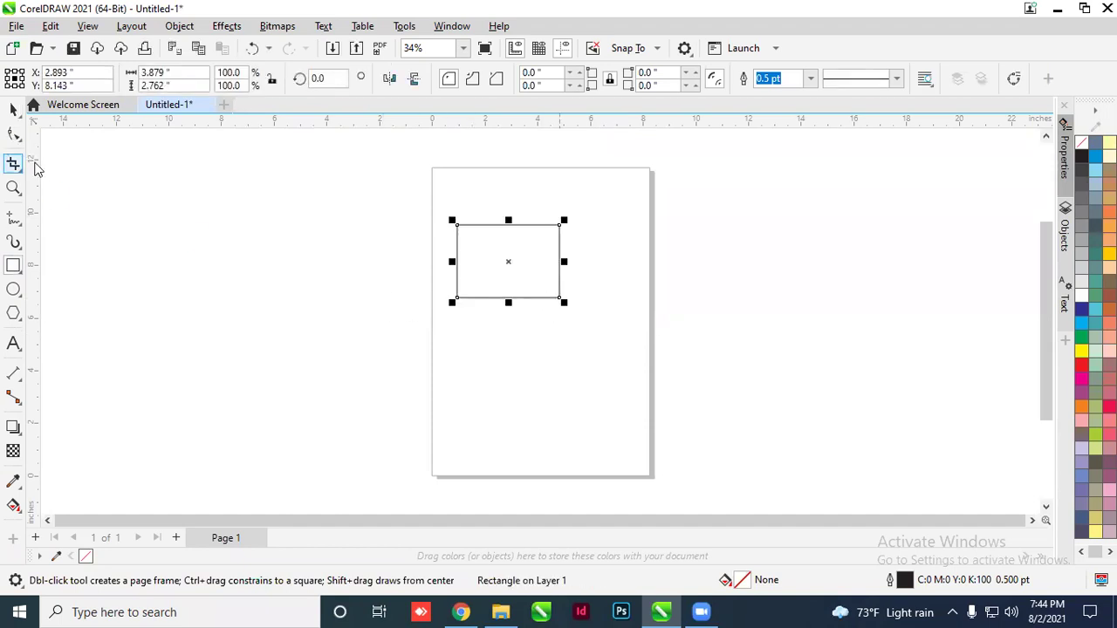
Move the rectangle to the centre of the page at X 4.134, Y 5.846 inches, undoing a further move off the page
left_click(13, 109)
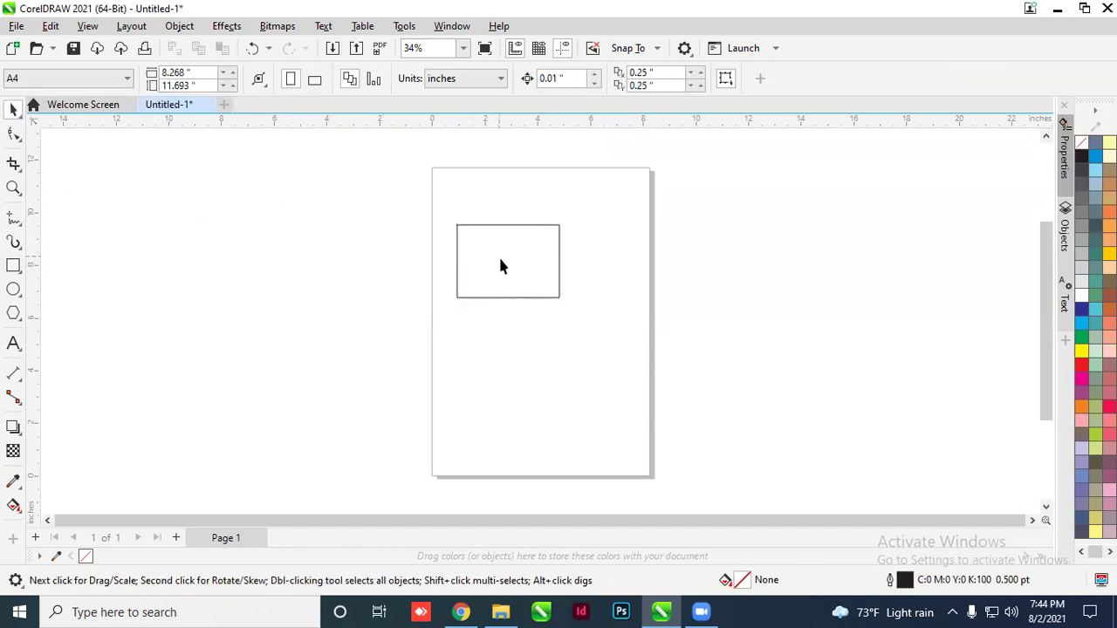
left_click(515, 265)
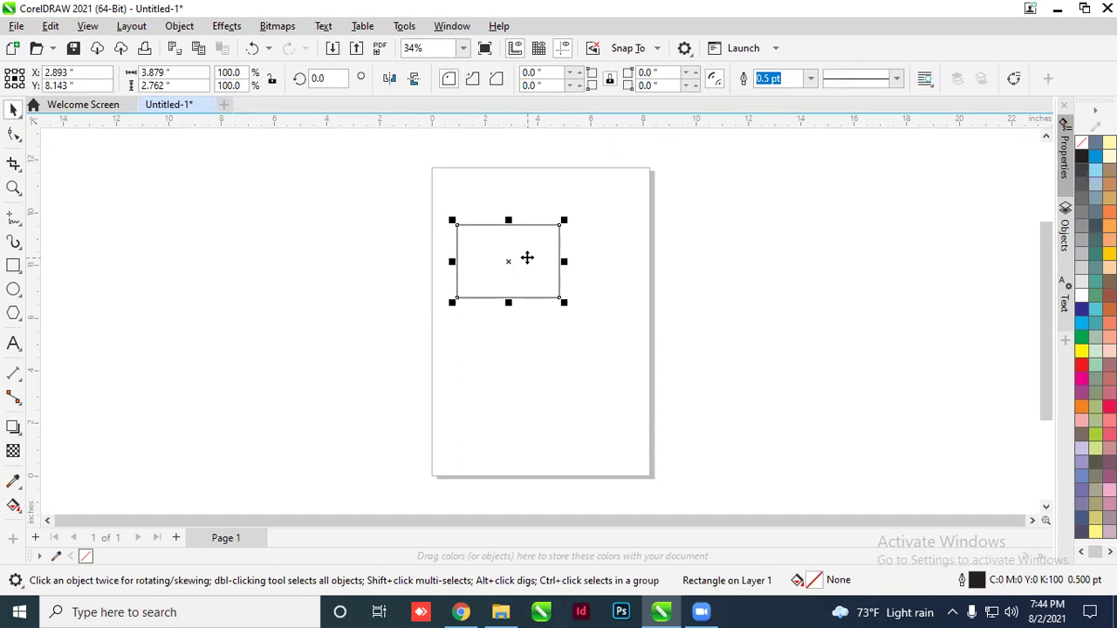
left_click_drag(527, 257, 560, 318)
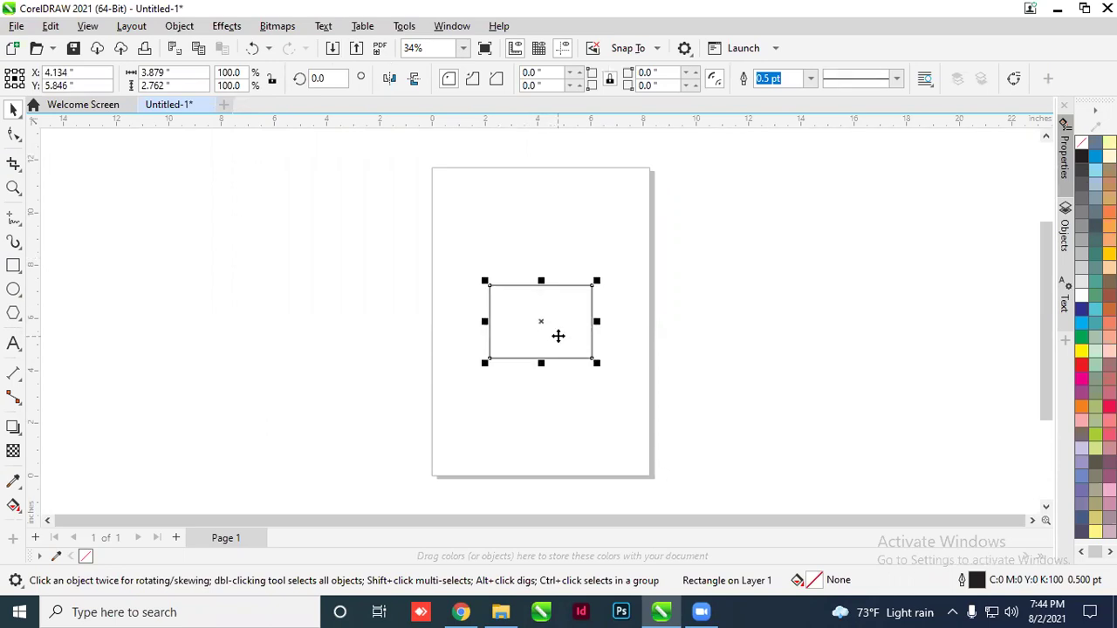
left_click_drag(531, 332, 361, 255)
key("ctrl+z")
Examine the centred rectangle at closer and wider zoom levels, ending at 68%
scroll(536, 284, "up", 1)
scroll(489, 282, "down", 1)
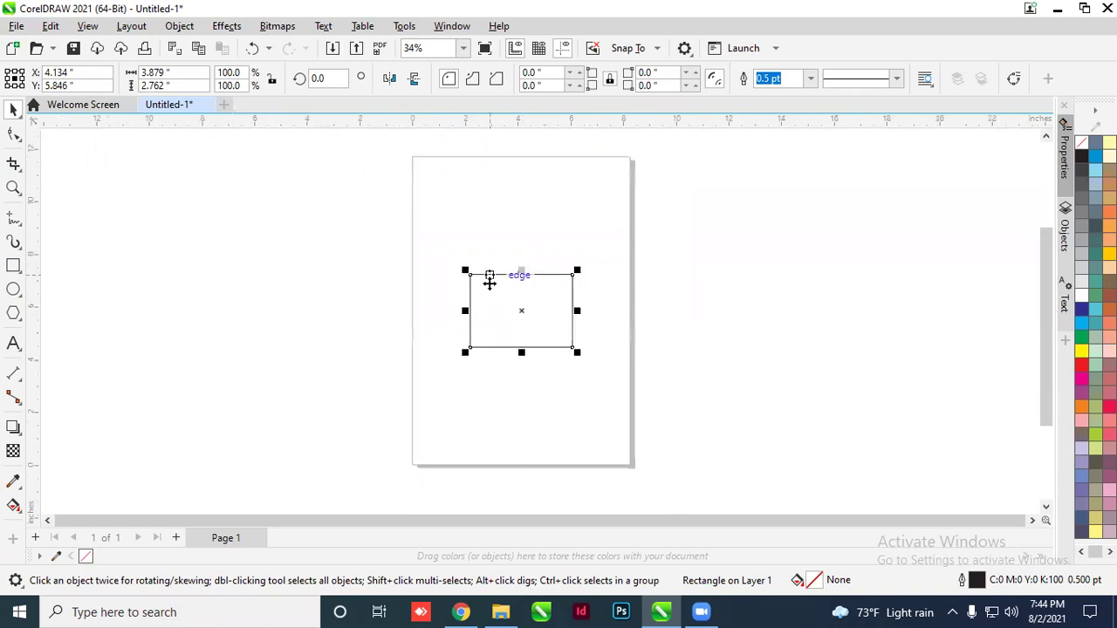
scroll(490, 250, "up", 1)
scroll(491, 278, "up", 1)
scroll(469, 230, "down", 1)
scroll(466, 224, "up", 1)
scroll(444, 248, "down", 1)
scroll(444, 248, "down", 1)
scroll(449, 282, "up", 3)
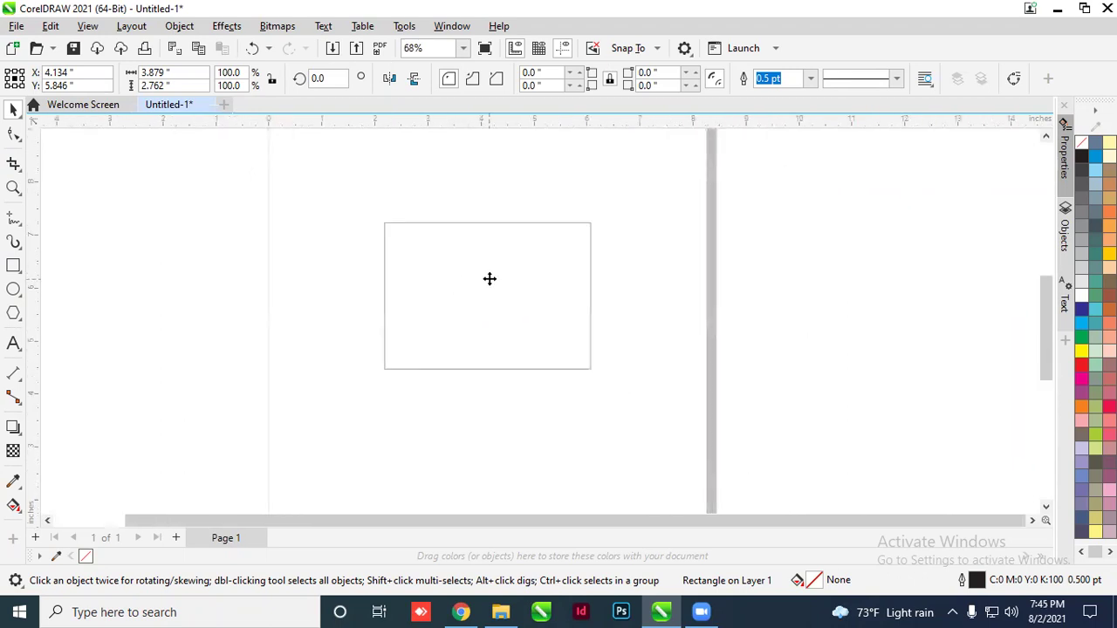
Move the rectangle slightly left and down to about X 3.86, Y 5.745 inches
scroll(486, 269, "up", 2)
scroll(424, 264, "down", 2)
left_click_drag(530, 264, 481, 259)
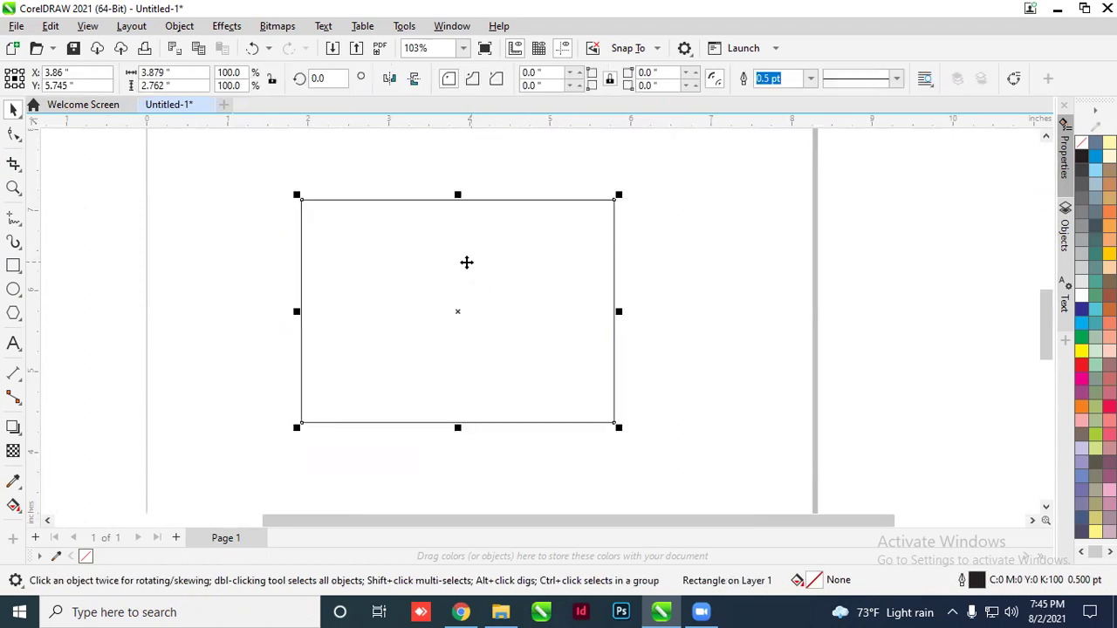
Round all the rectangle's corners to about 0.446 inches with the Shape tool, then reduce the radius to about 0.005 inches
left_click(14, 137)
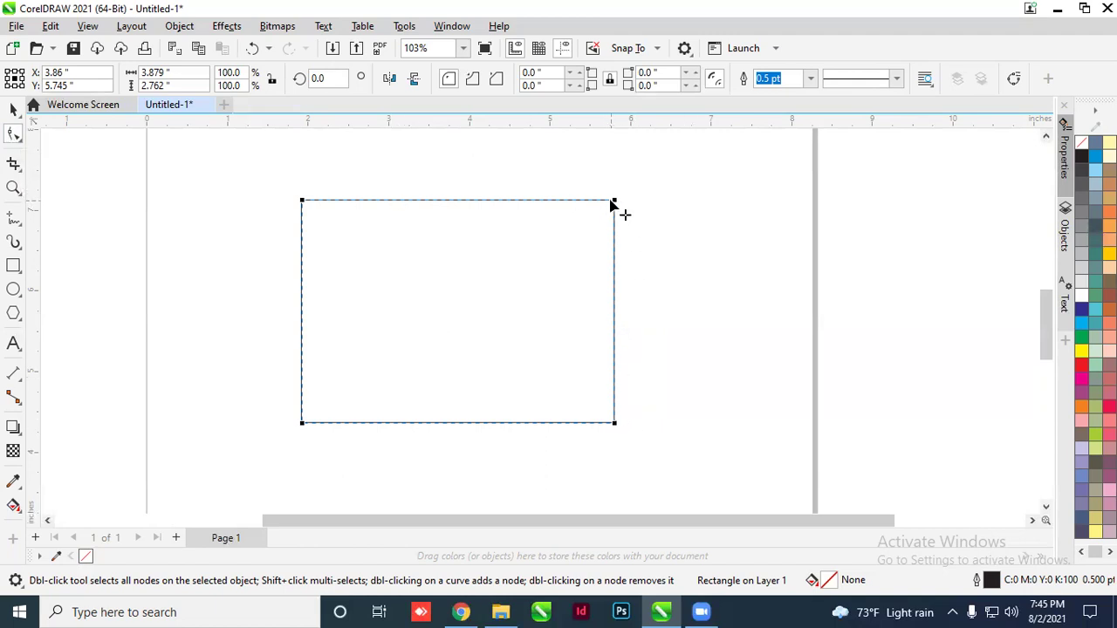
left_click_drag(614, 206, 579, 207)
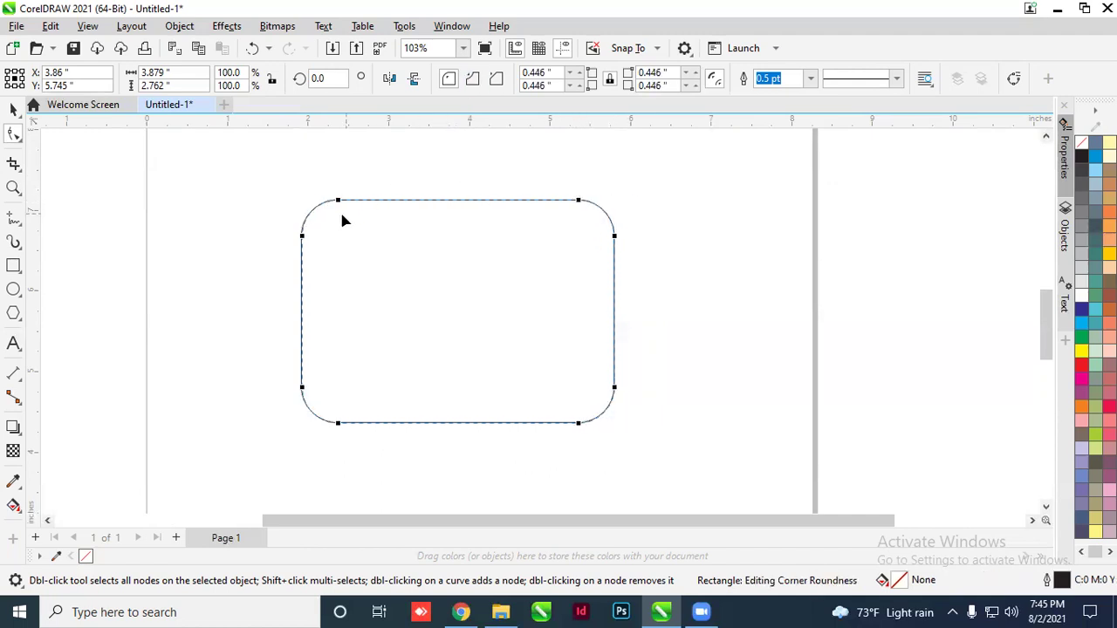
left_click(610, 80)
left_click_drag(584, 201, 646, 206)
left_click(13, 109)
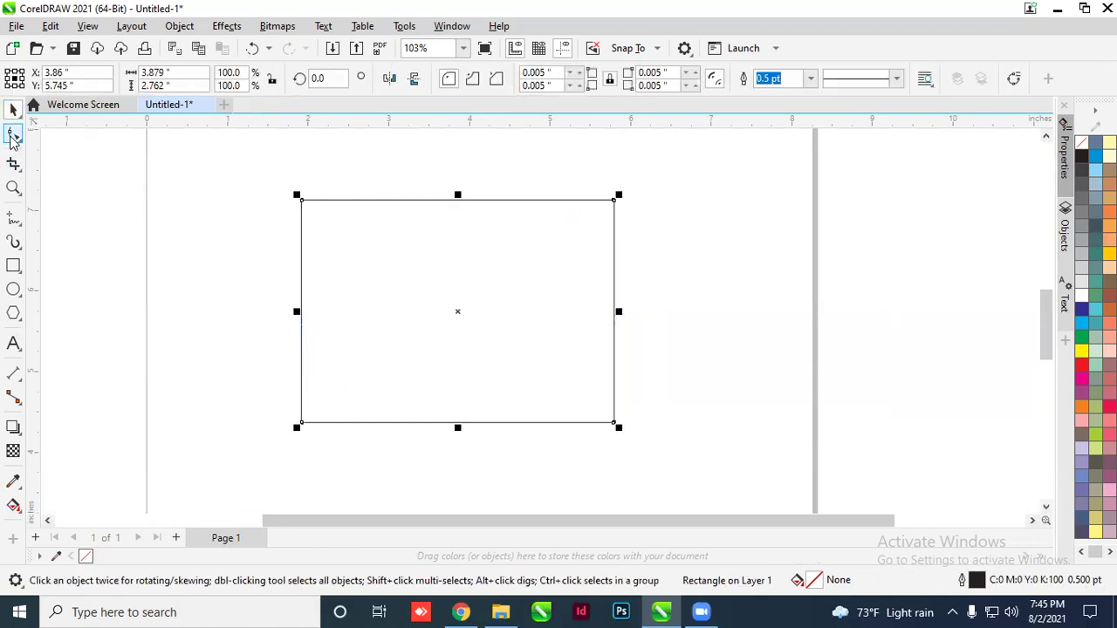
Reshape all four corners of the rectangle to a radius of about 0.334 inches and deselect it
left_click(13, 135)
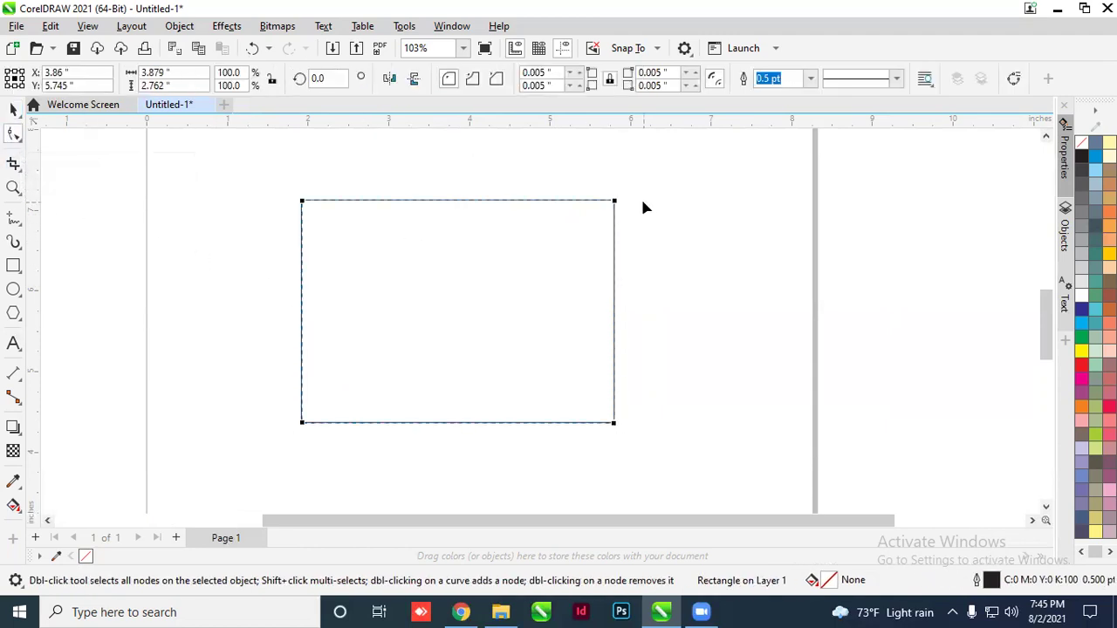
left_click_drag(615, 203, 587, 201)
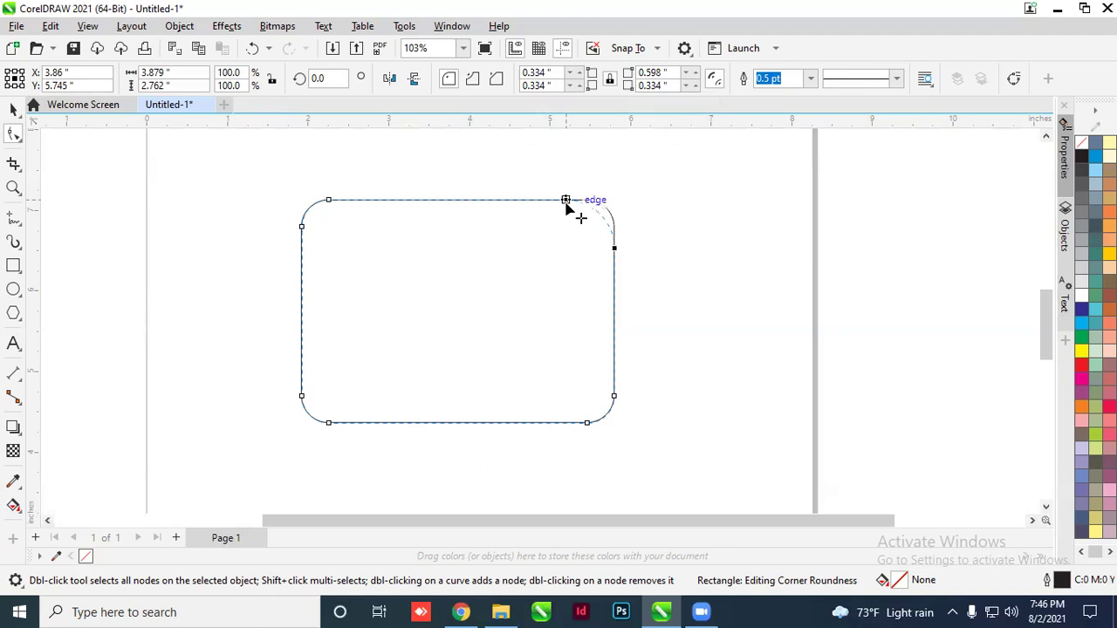
left_click(673, 230)
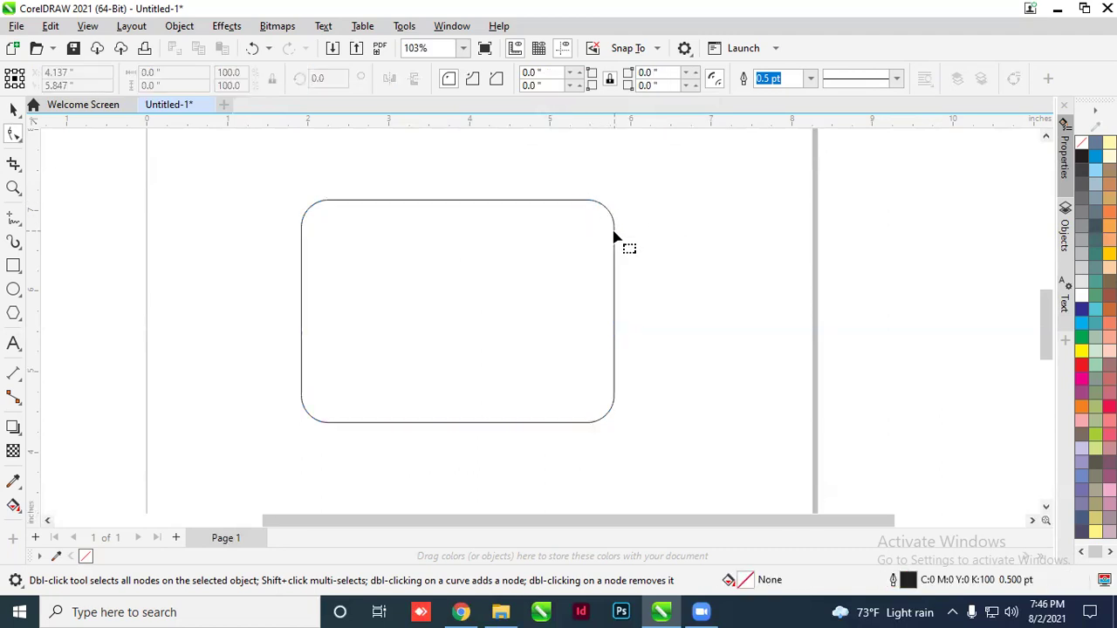
Give the corners uneven radii: about 0.62 inches on the left side, 0.97 at the upper right and 0.35 at the lower right
left_click(615, 236)
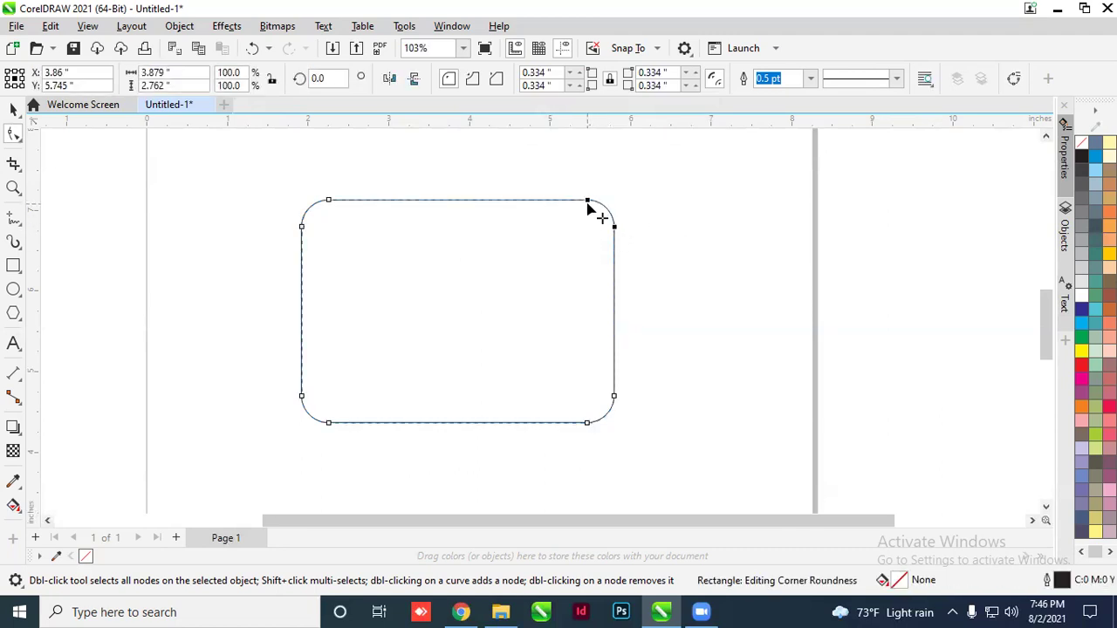
left_click_drag(587, 201, 452, 319)
left_click_drag(504, 201, 548, 208)
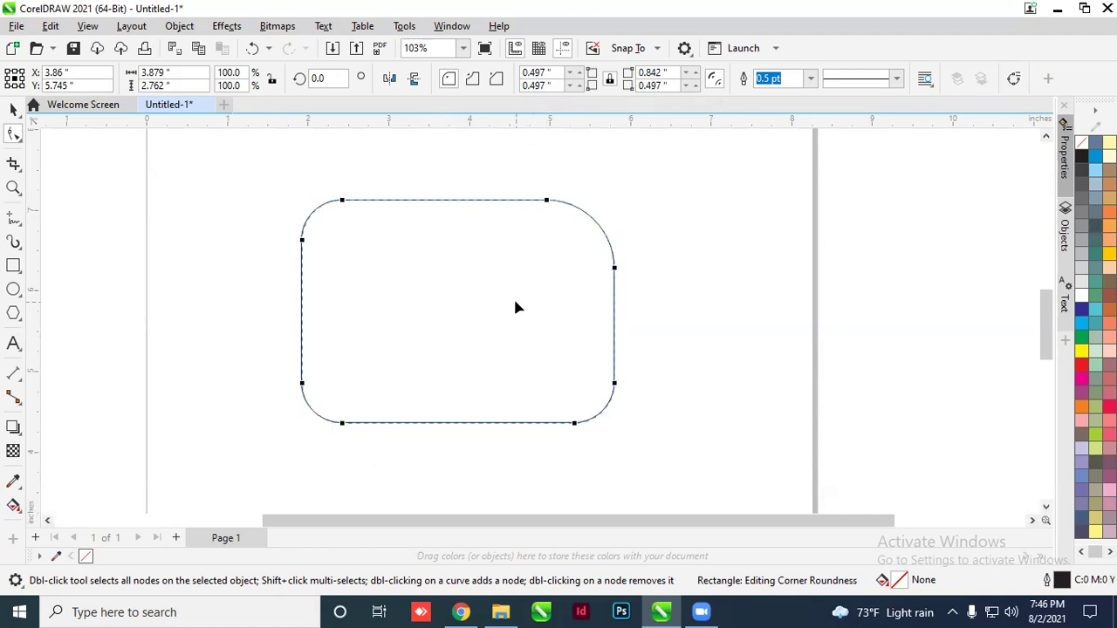
mouse_move(576, 425)
left_mouse_down()
mouse_move(598, 406)
mouse_move(597, 439)
mouse_move(610, 436)
mouse_move(601, 421)
mouse_move(611, 436)
mouse_move(589, 428)
left_mouse_up()
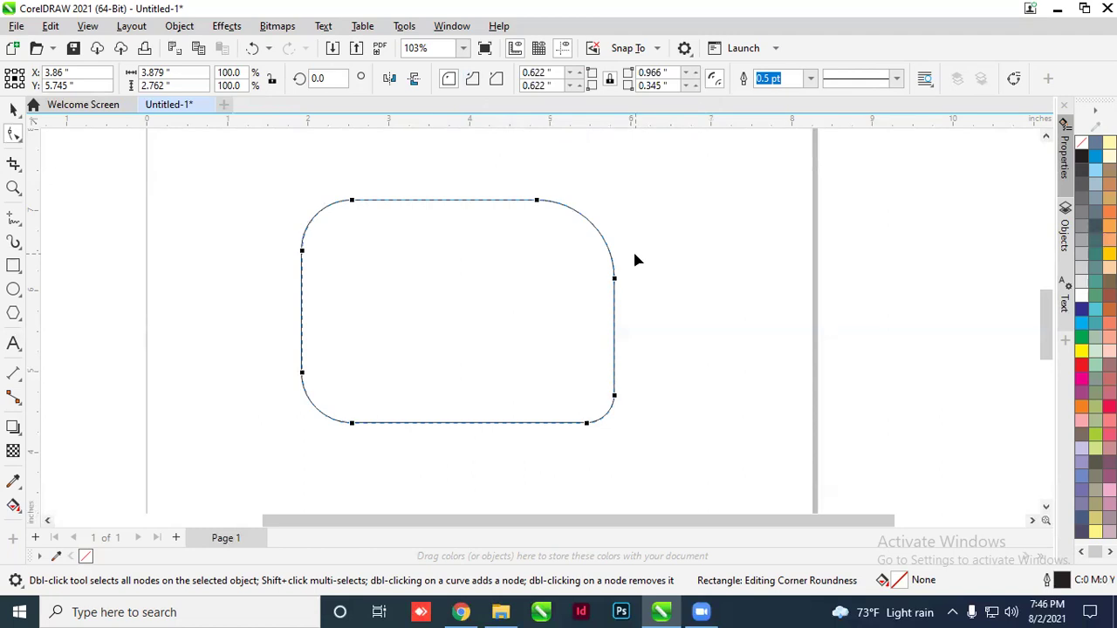
Undo the corner roundings until the rectangle has square corners, then reselect it with the Pick tool
key("ctrl+z")
key("ctrl+z")
key("ctrl+z")
key("ctrl+z")
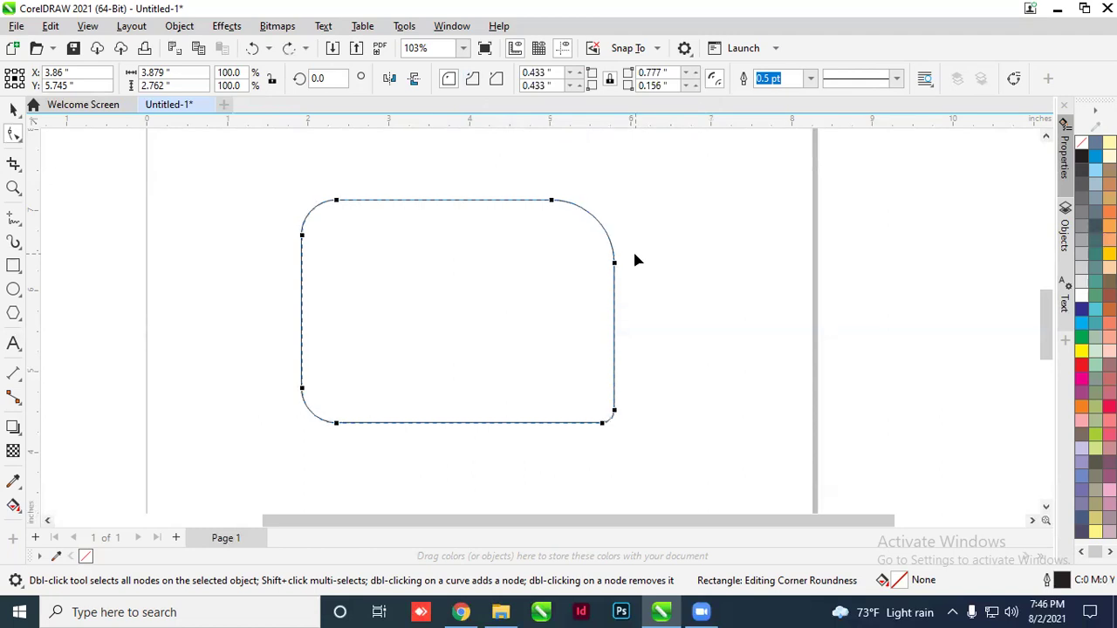
key("ctrl+z")
key("ctrl+z")
key("ctrl+z")
key("ctrl+shift+z")
key("ctrl+shift+z")
key("ctrl+z")
left_click(18, 137)
left_click(245, 258)
left_click(15, 110)
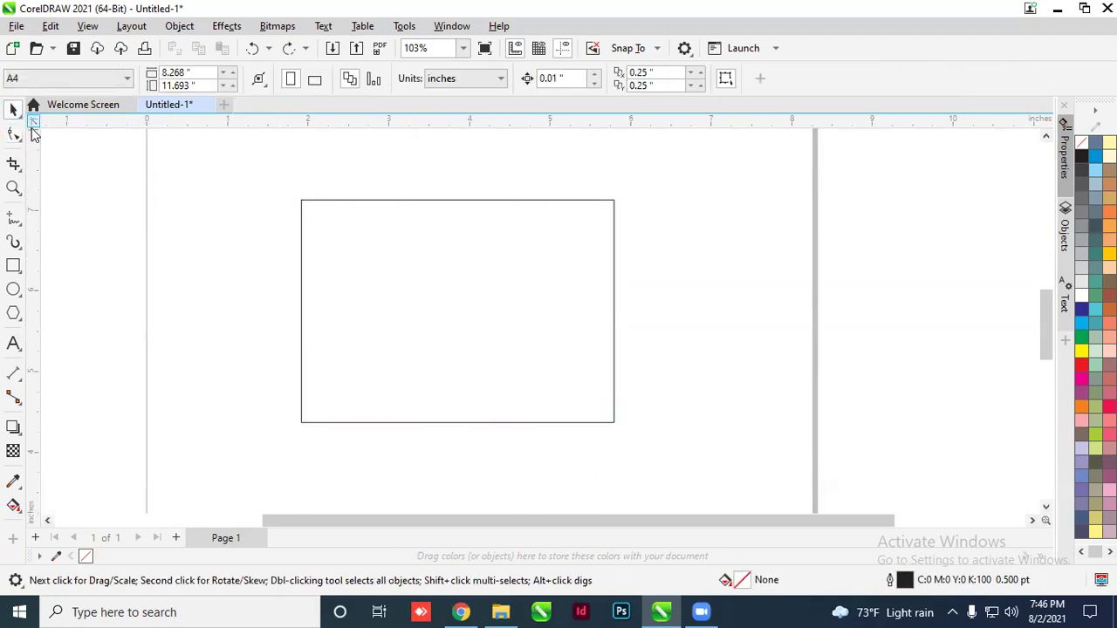
left_click(393, 200)
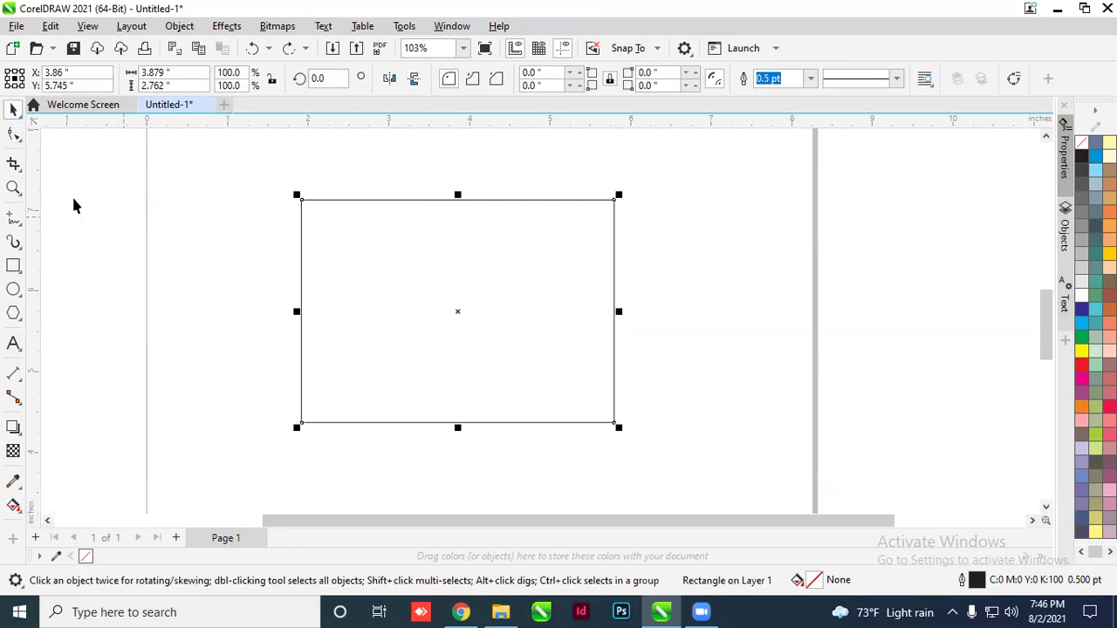
Round all corners to about 0.669 inches, try the scalloped and chamfered corner styles, and return to round corners
left_click(18, 136)
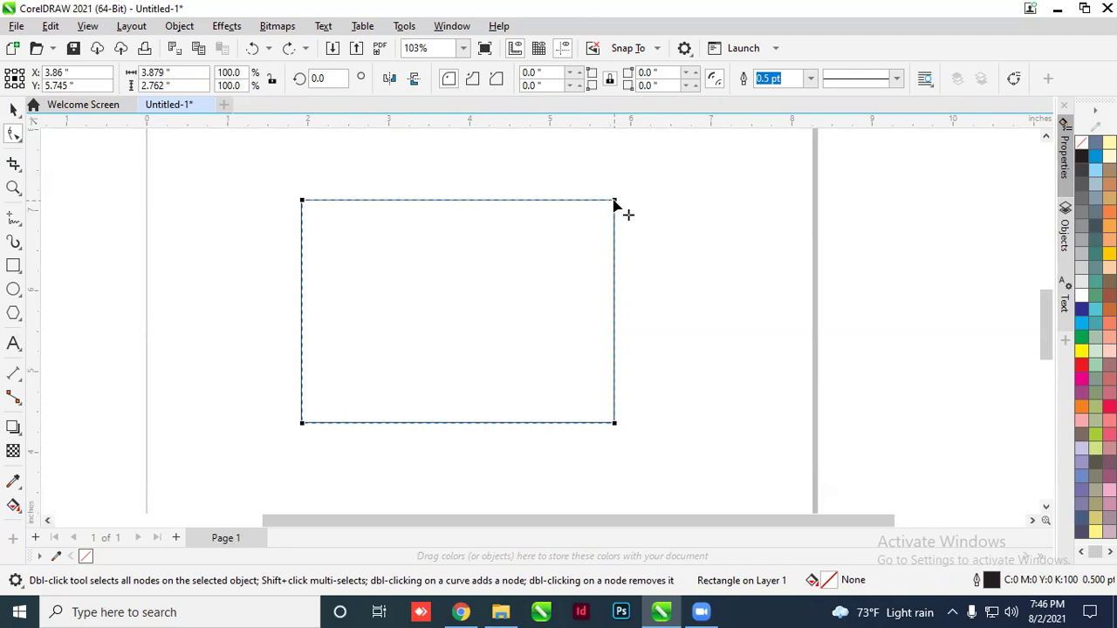
left_click_drag(615, 201, 560, 200)
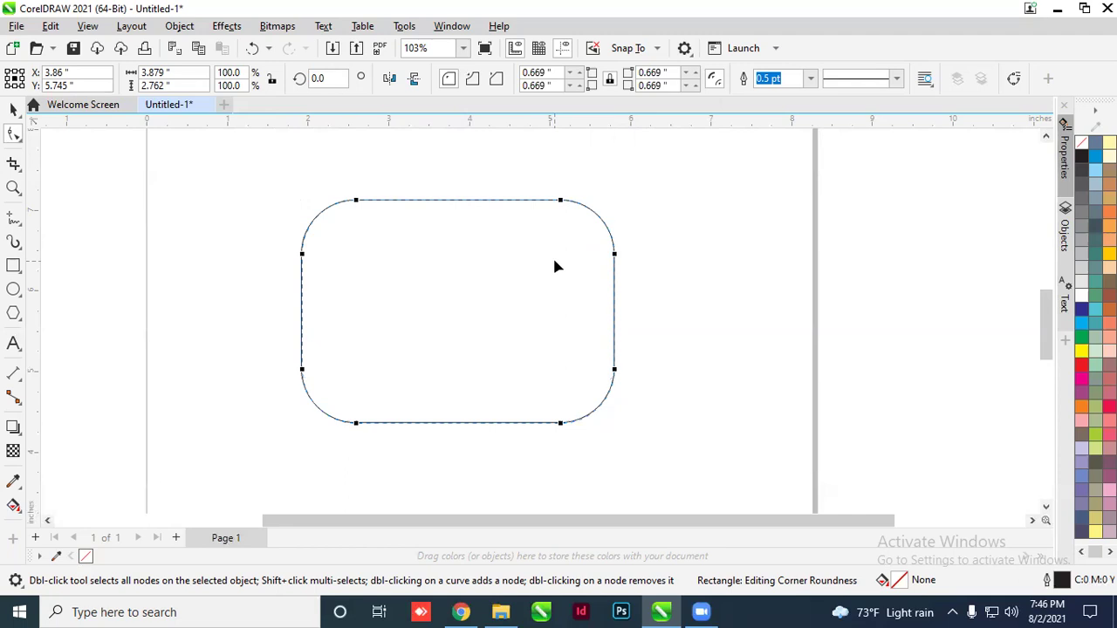
left_click(474, 84)
left_click(496, 80)
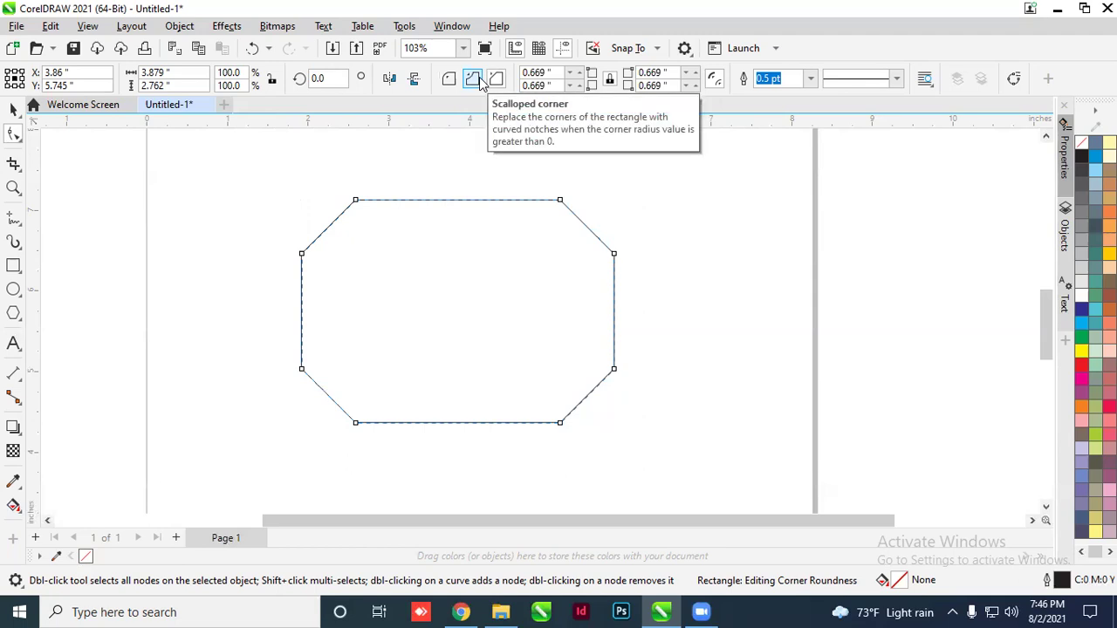
left_click(451, 83)
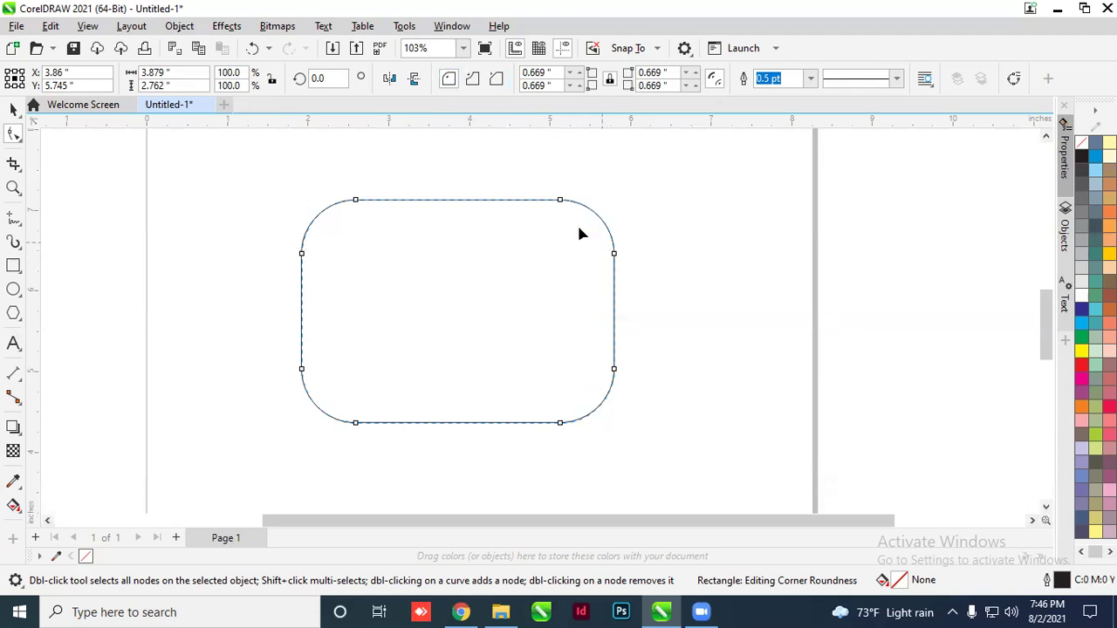
Enlarge only the upper-right corner radius to about 1.161 inches, then increase all radii together by about 0.22 inches
left_click(612, 251)
scroll(560, 200, "up", 3)
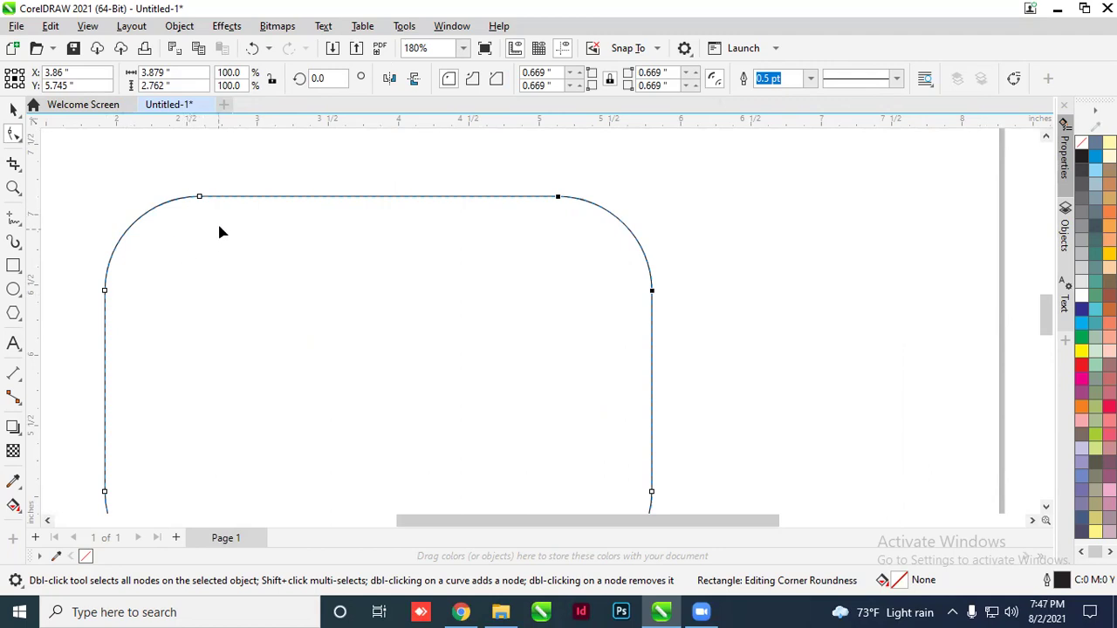
left_click_drag(559, 199, 494, 206)
scroll(615, 206, "down", 1)
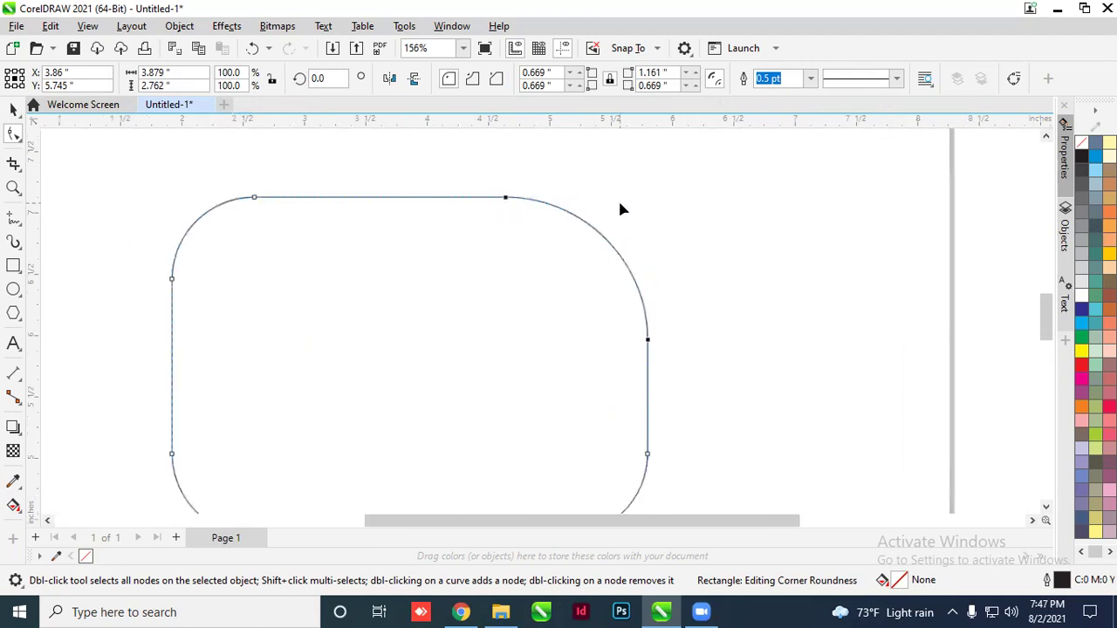
scroll(620, 204, "down", 1)
left_click_drag(487, 213, 487, 214)
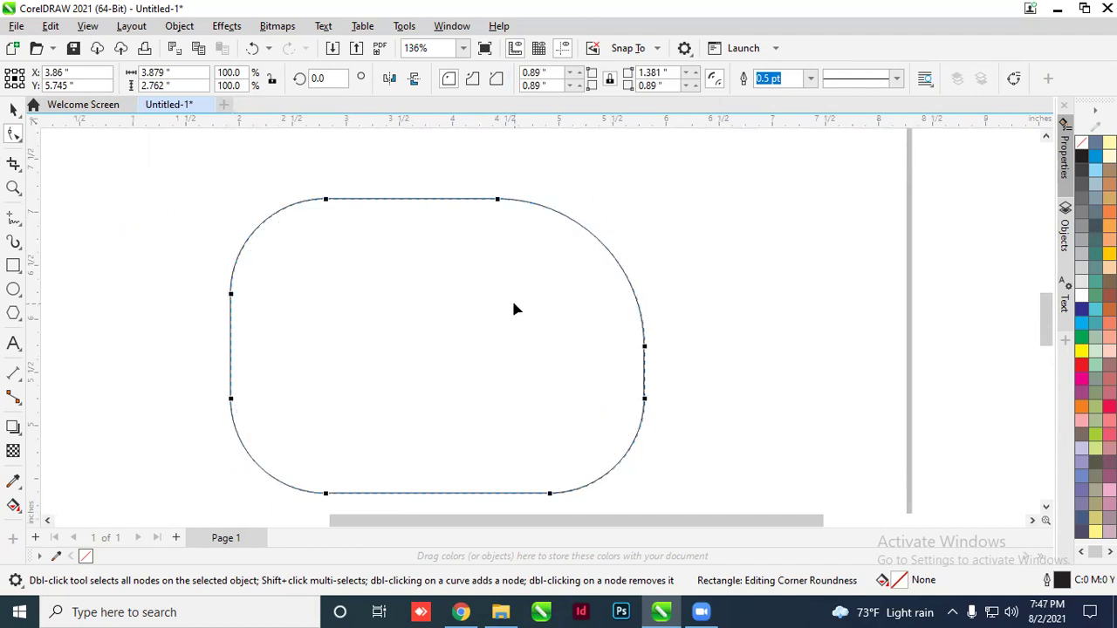
Undo the latest radius and corner style changes back to the plain square-cornered rectangle
key("ctrl+z")
key("ctrl+z")
key("ctrl+z")
key("ctrl+z")
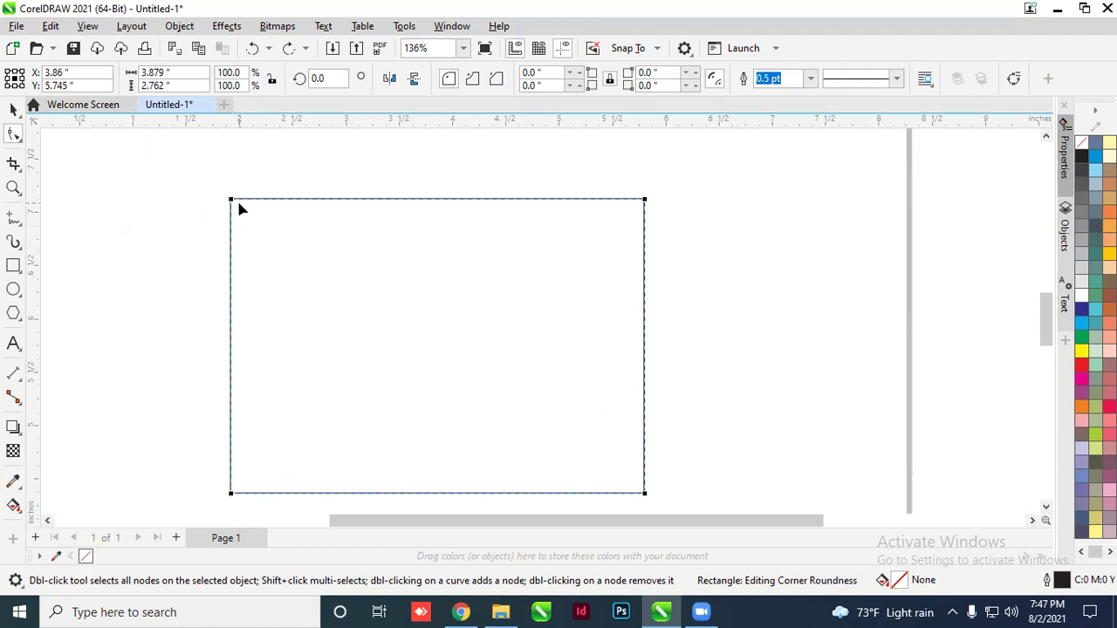
Round the upper-left corner to about 0.6 inches and the lower-right to about 0.97, then enlarge all radii by about 0.08 inches
left_click_drag(233, 203, 297, 260)
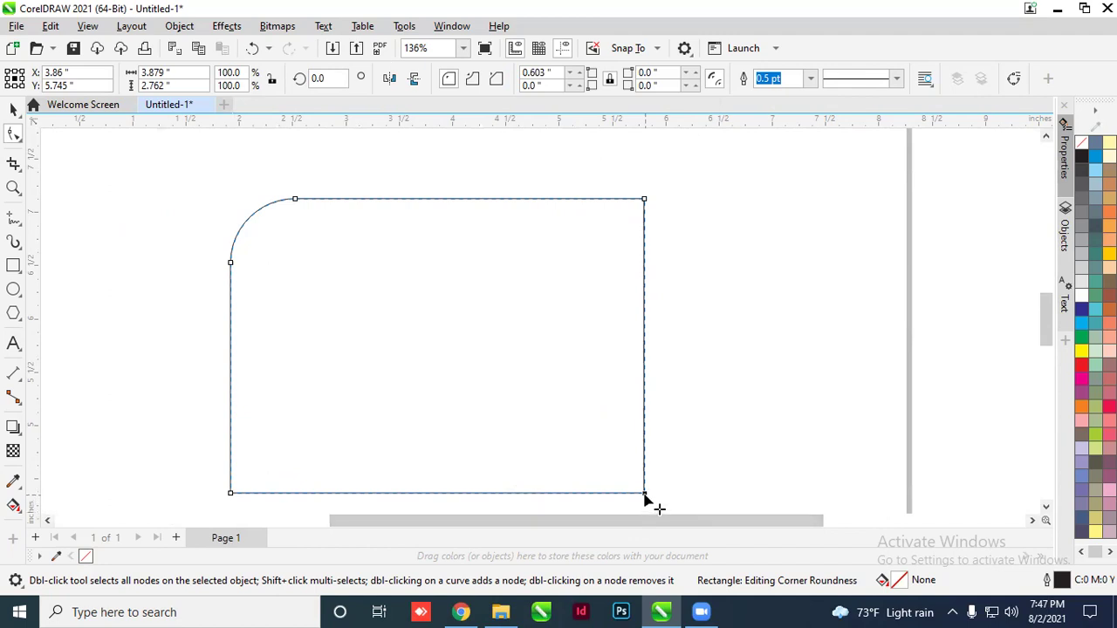
left_click_drag(646, 496, 534, 427)
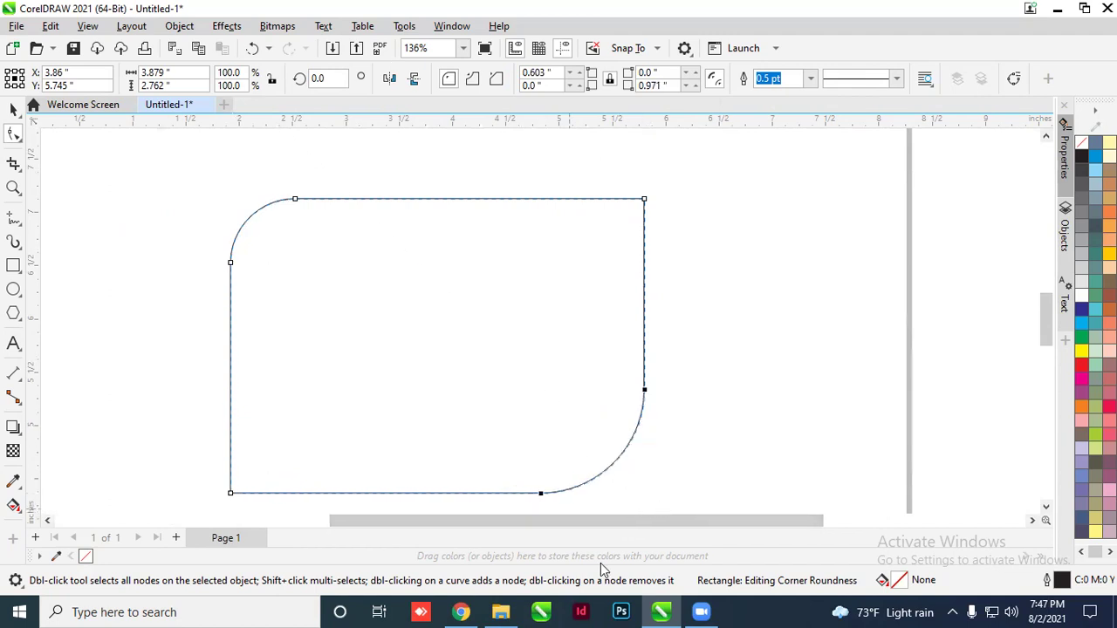
mouse_move(541, 493)
left_mouse_down()
mouse_move(506, 495)
mouse_move(534, 503)
left_mouse_up()
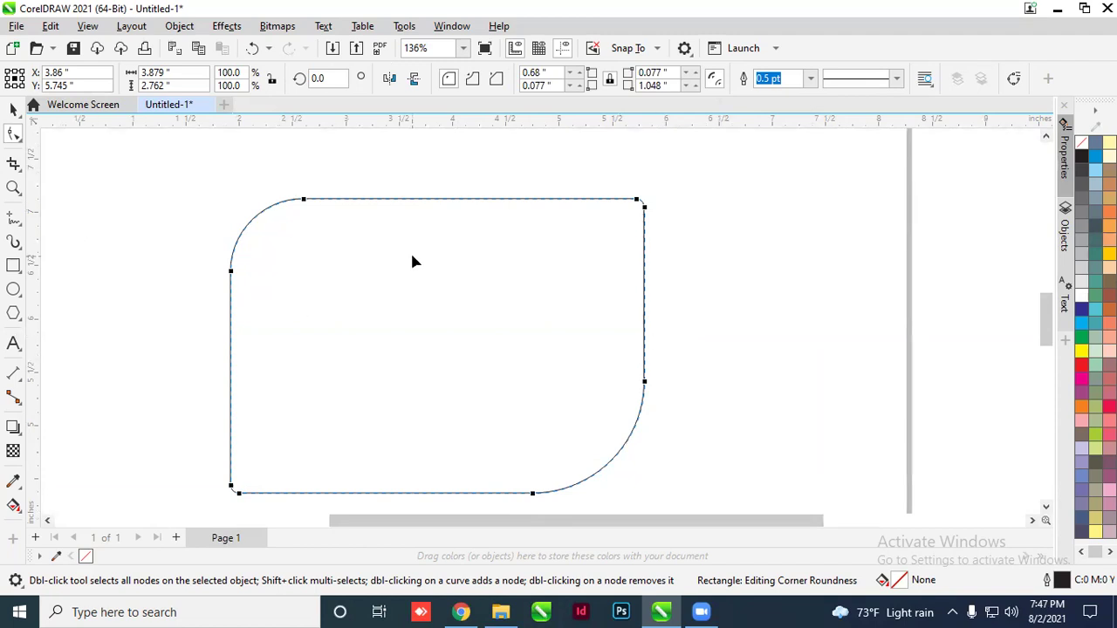
Delete the rounded rectangle, draw a new one about 3.8 by 1.9 inches and activate the Shape tool
key("Delete")
left_click(13, 268)
mouse_move(284, 251)
left_mouse_down()
mouse_move(444, 375)
mouse_move(689, 452)
left_mouse_up()
key("F10")
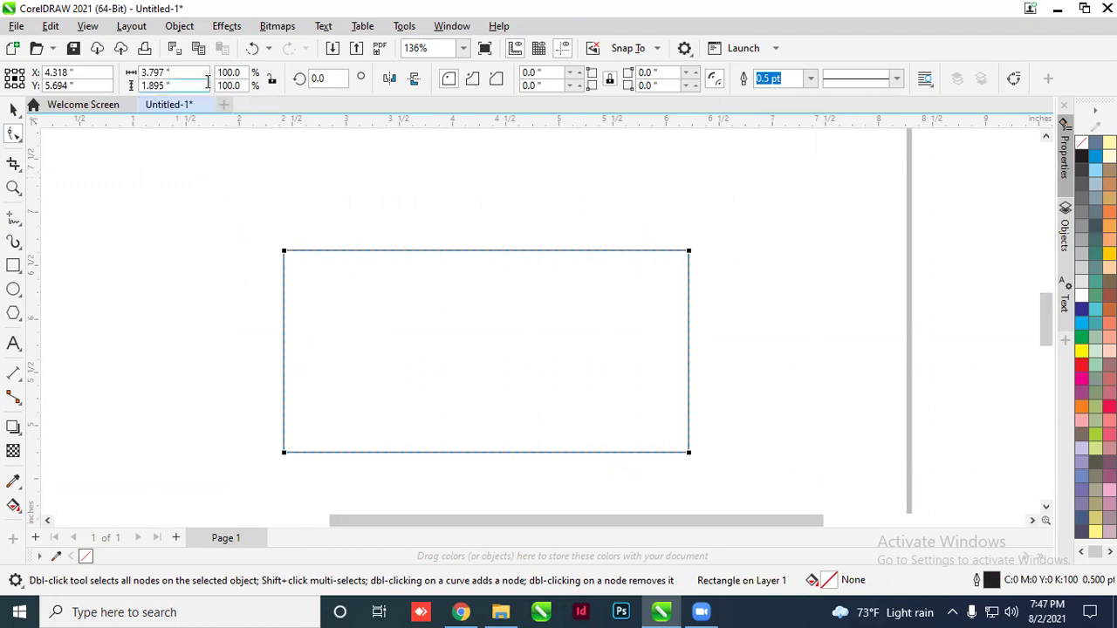
Convert the new rectangle to curves and move its four corner nodes to form a slanted quadrilateral
left_click(184, 25)
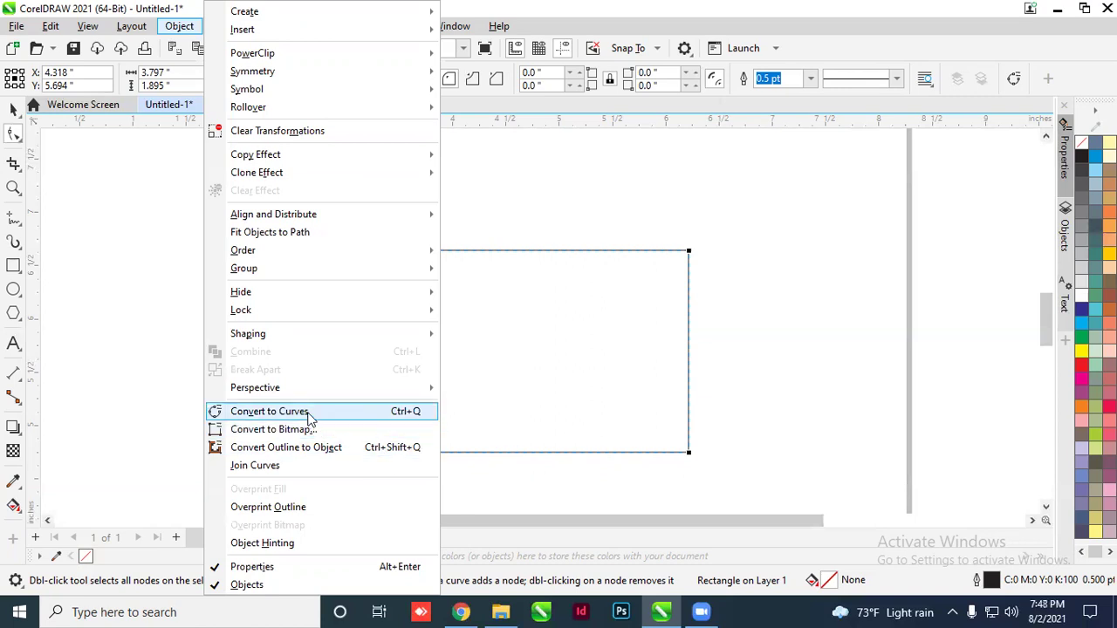
left_click(408, 416)
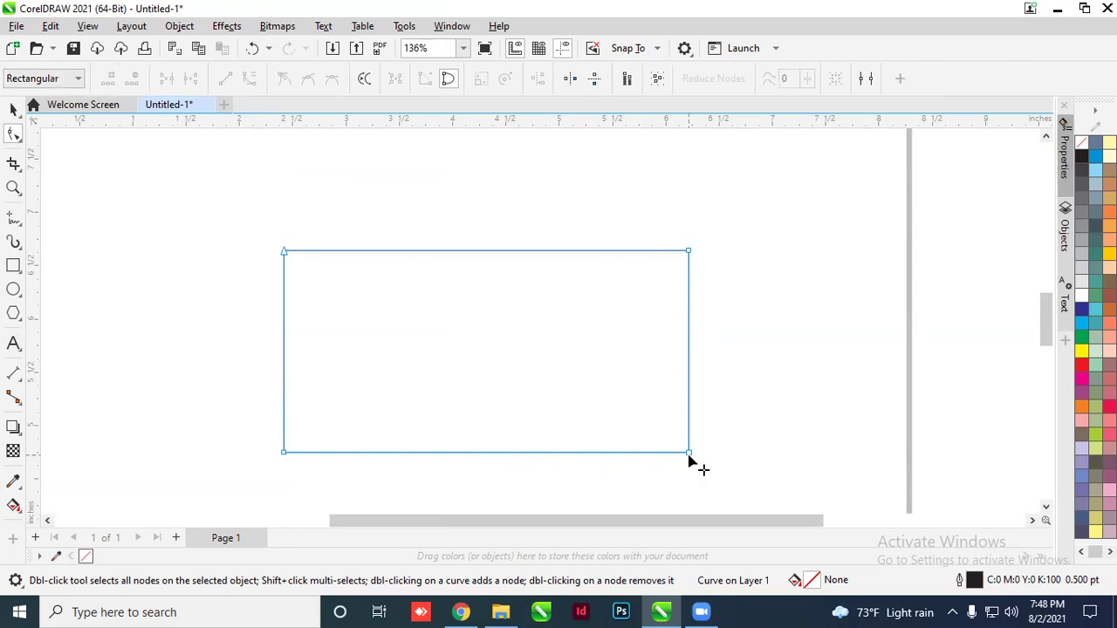
left_click_drag(689, 455, 652, 433)
left_click_drag(689, 250, 608, 220)
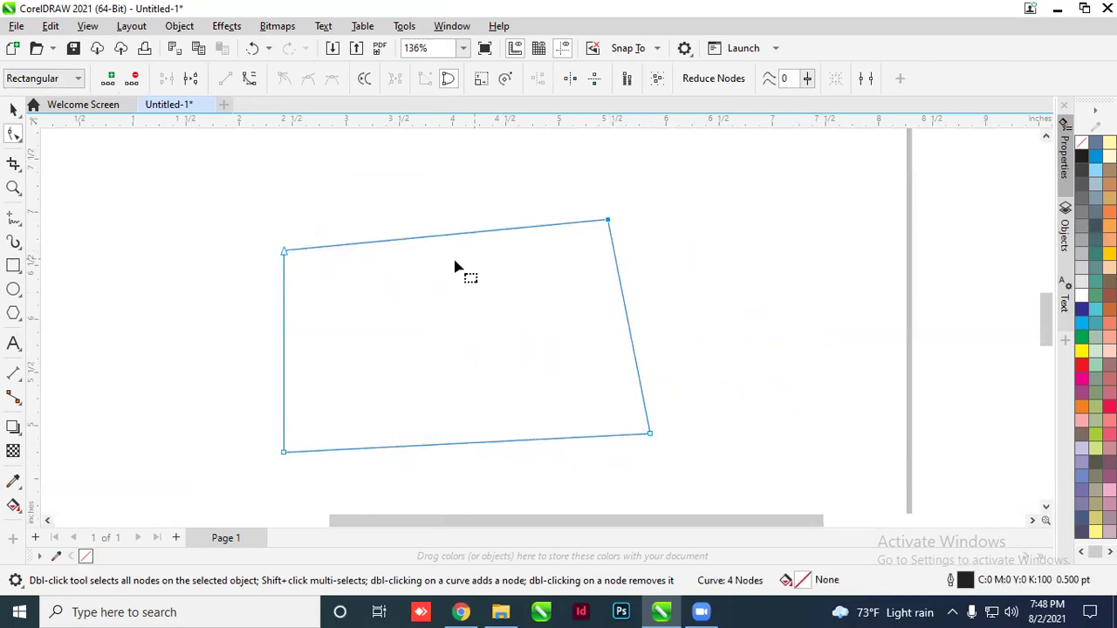
left_click_drag(284, 252, 250, 225)
mouse_move(283, 452)
left_mouse_down()
mouse_move(371, 376)
mouse_move(299, 455)
mouse_move(159, 384)
mouse_move(298, 448)
left_mouse_up()
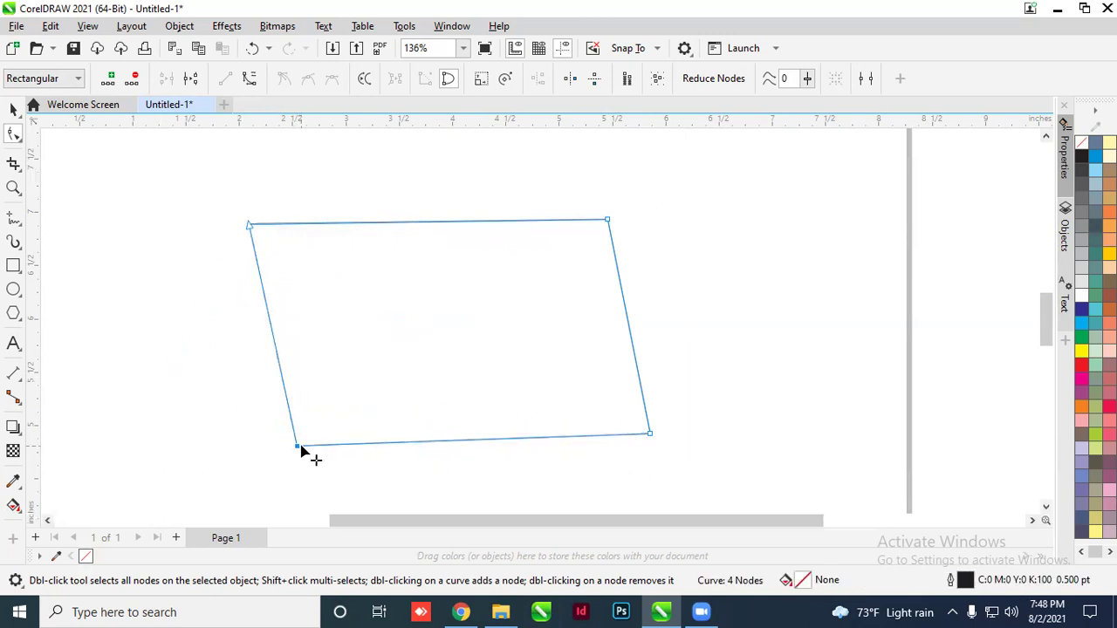
Add a node on the right edge and pull it outward, then add one on the bottom edge and pull it inward
double_click(625, 311)
left_click_drag(625, 312, 727, 311)
double_click(471, 442)
left_click_drag(472, 443, 471, 358)
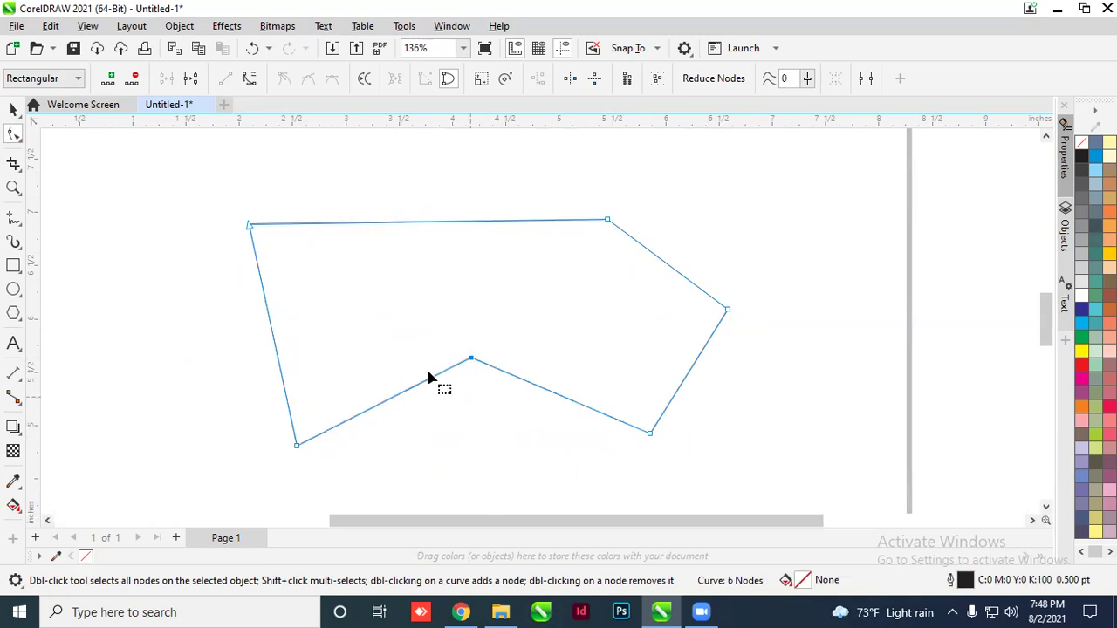
Delete the reshaped curve, draw a fresh rectangle about 3.6 by 2 inches and activate the Shape tool on it
left_click(19, 113)
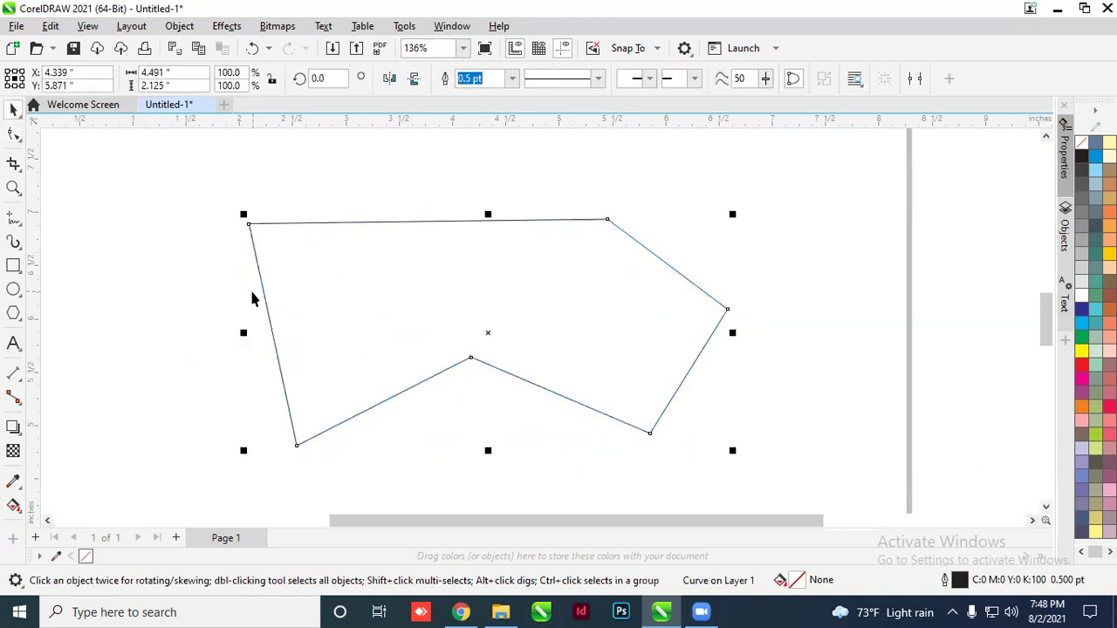
key("Delete")
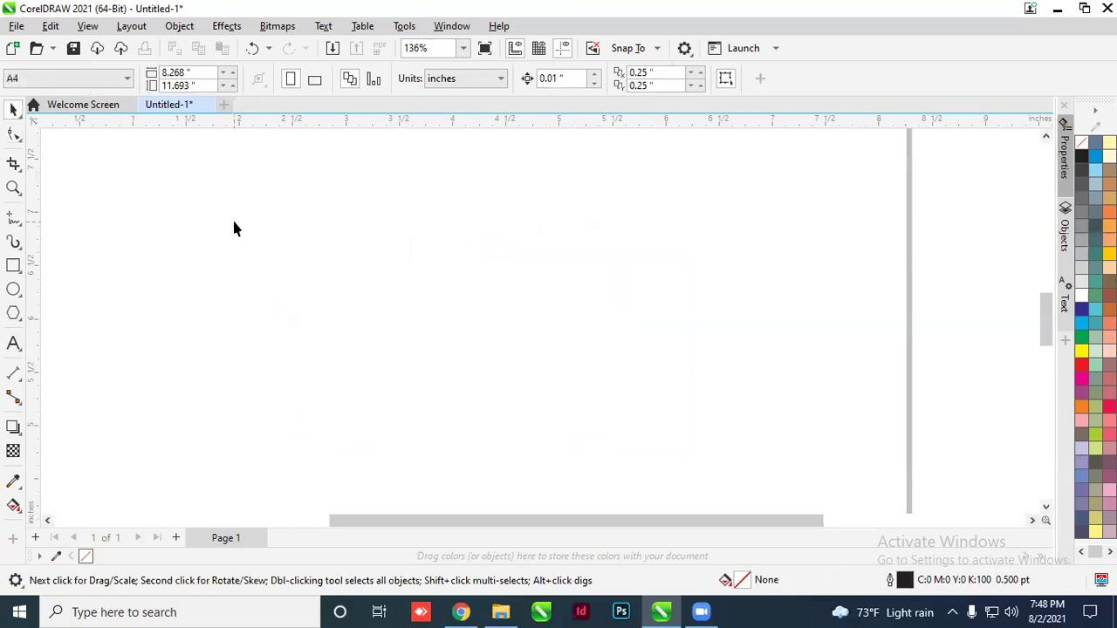
left_click(15, 267)
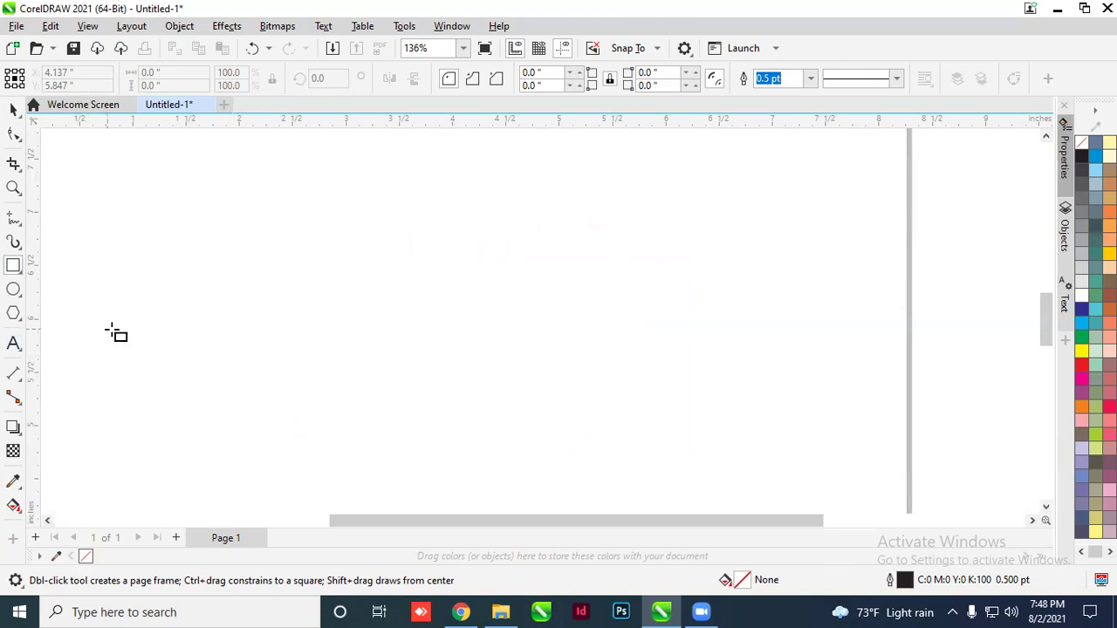
left_click_drag(253, 221, 640, 434)
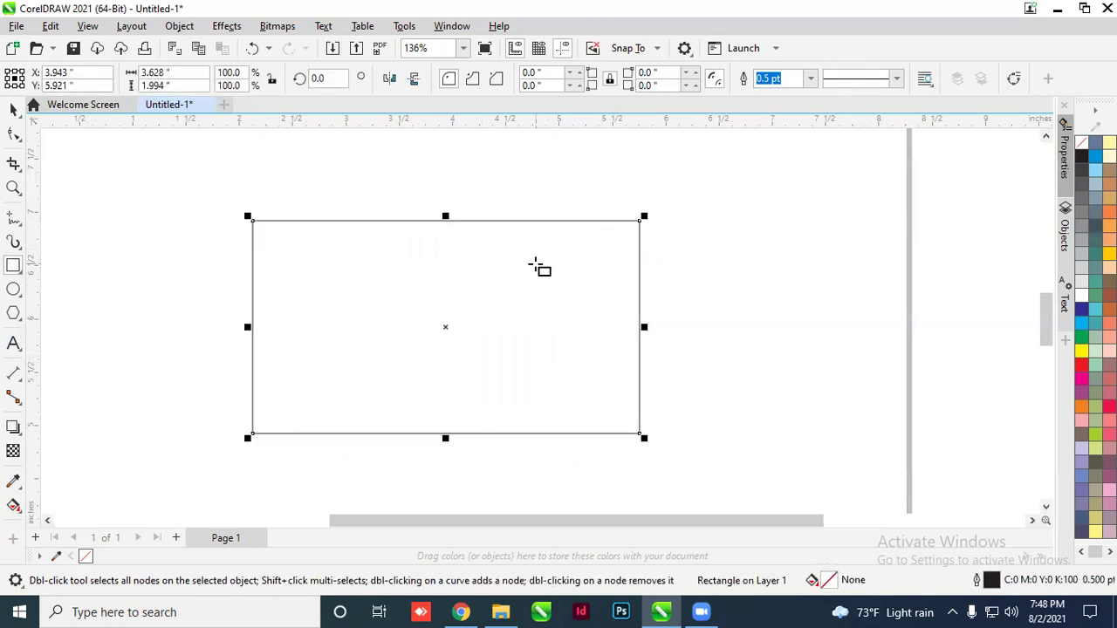
left_click(14, 134)
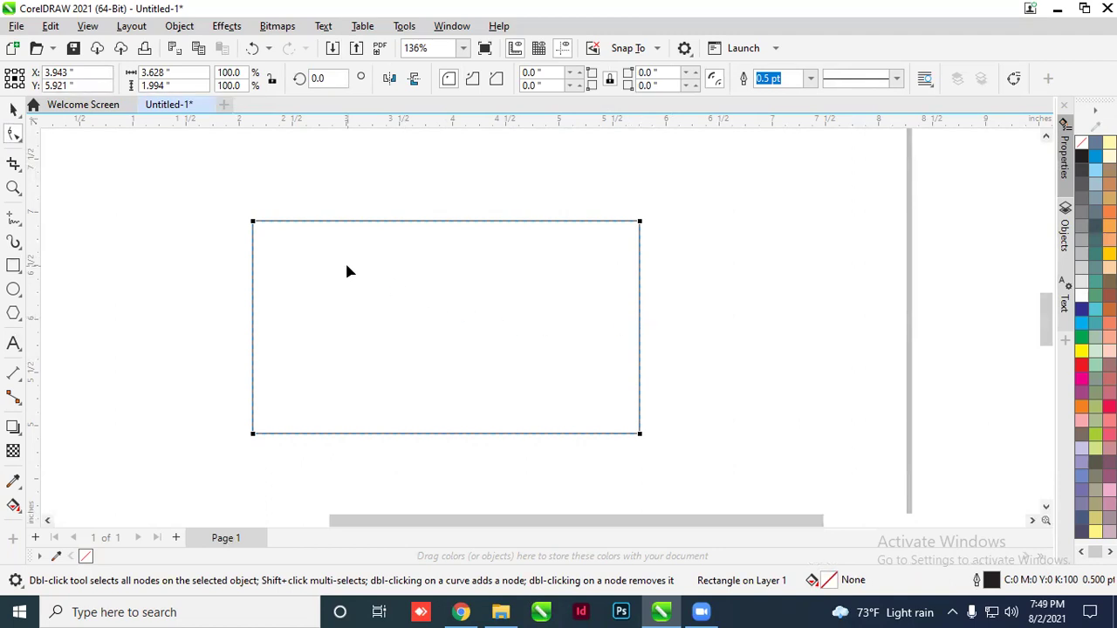
Add the letter A as text beside the rectangle and enlarge it to about 1.6 by 1.7 inches
left_click(179, 26)
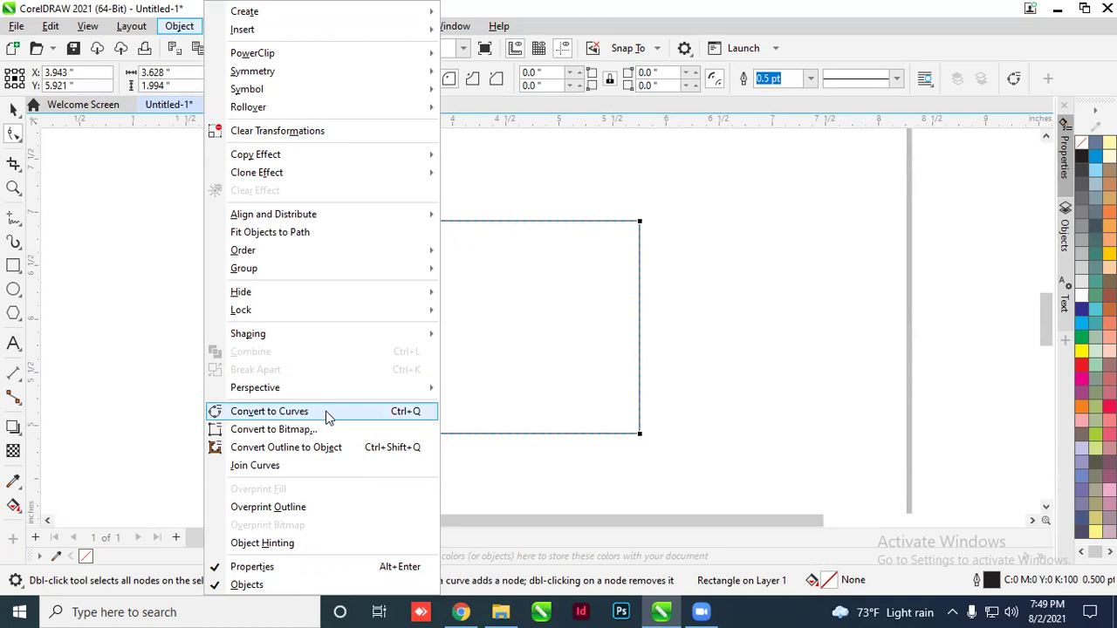
left_click(13, 343)
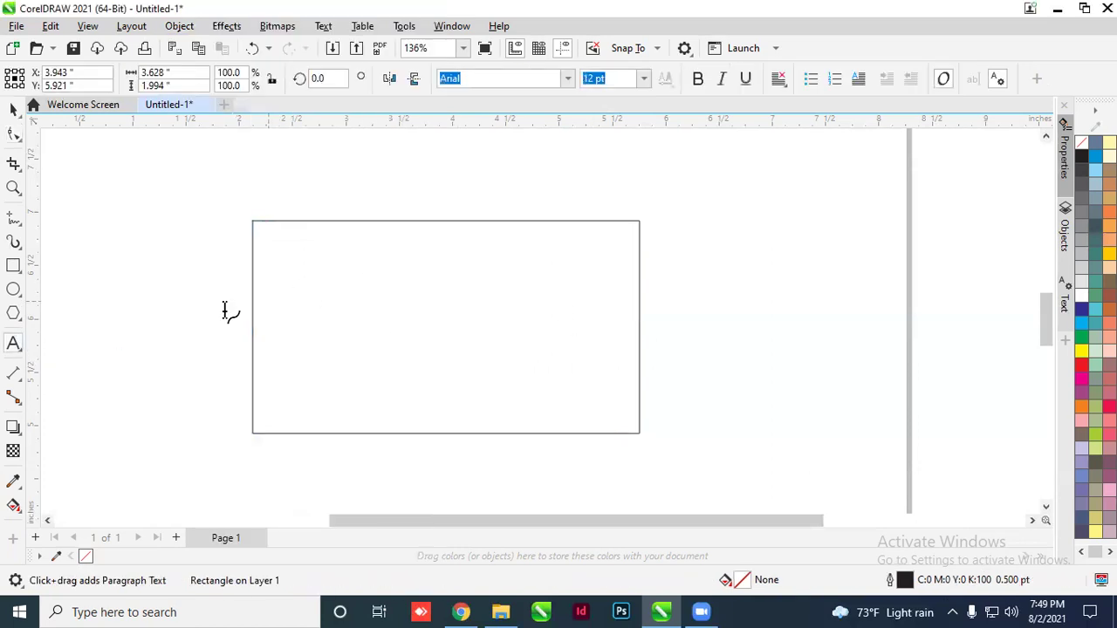
left_click(786, 289)
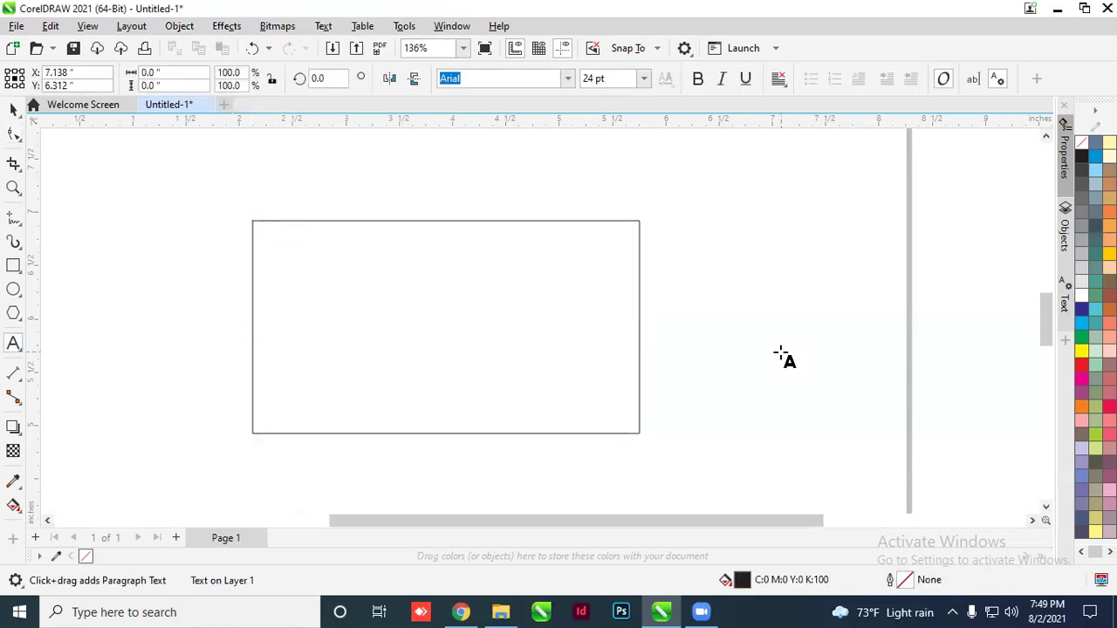
type("A")
left_click_drag(817, 256, 910, 174)
left_click_drag(835, 256, 818, 308)
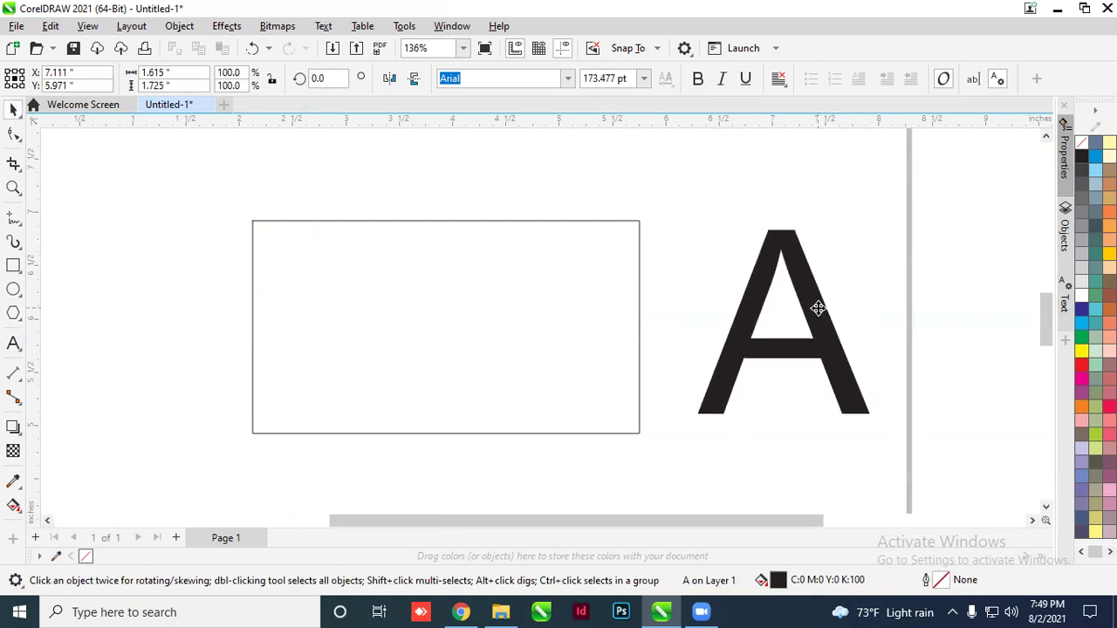
Remove the letter A's fill and give it a black outline
left_click(1082, 144)
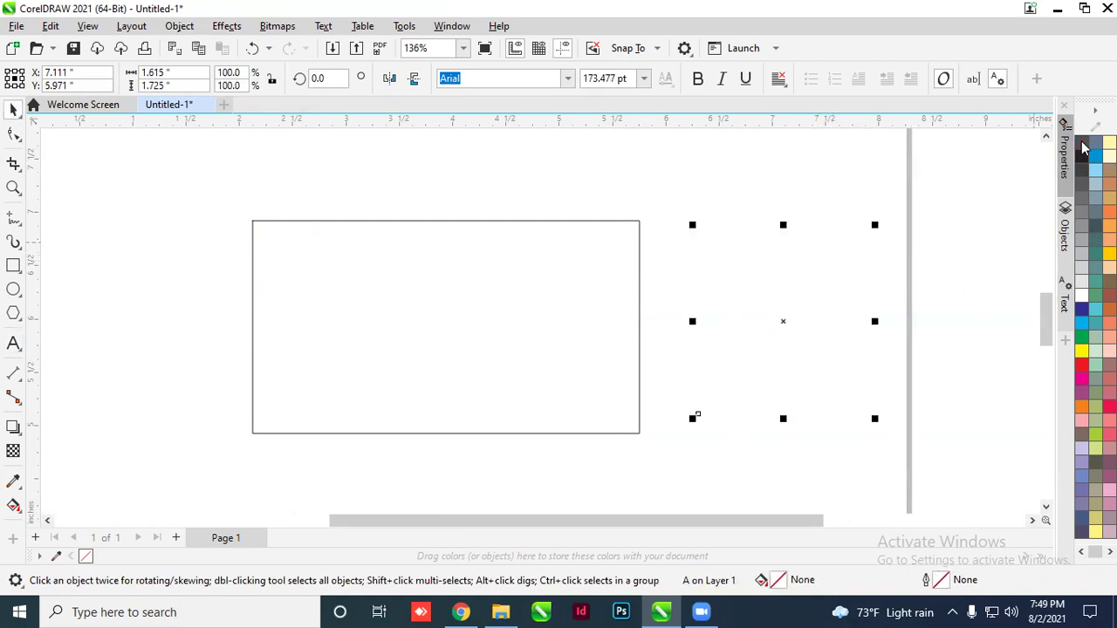
right_click(1082, 150)
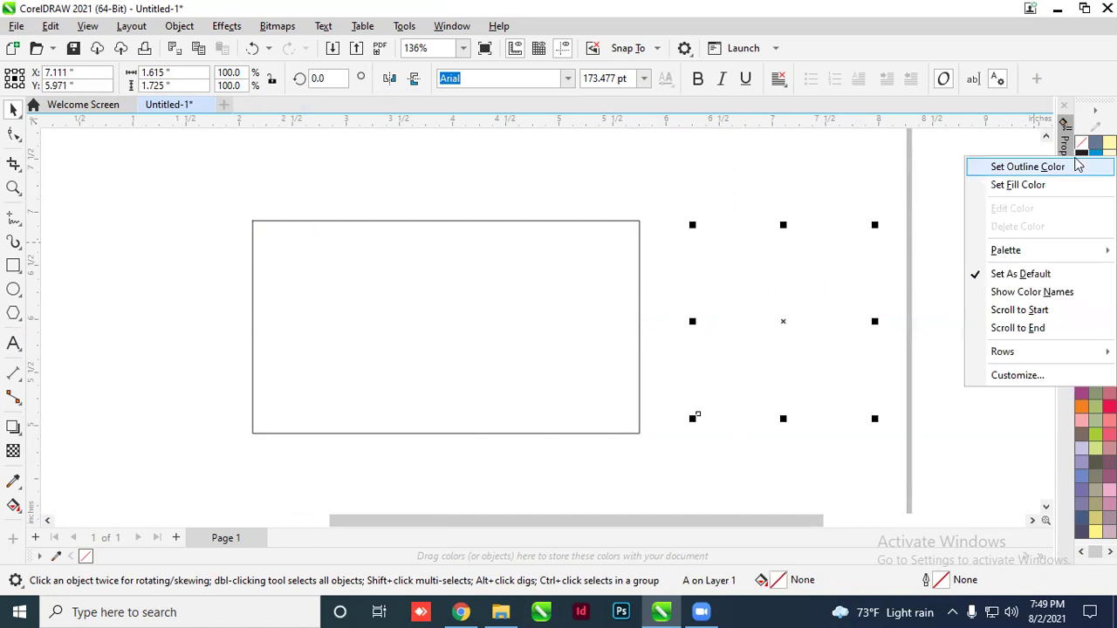
left_click(1028, 167)
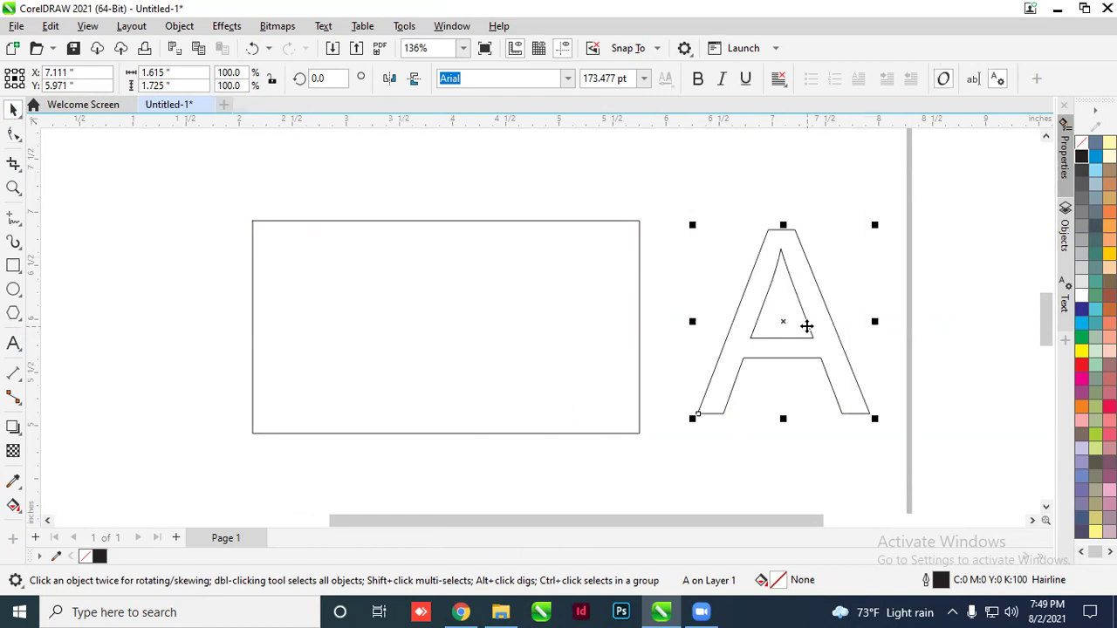
Convert the letter A to curves and reshape its feet by moving nodes, pulling both outer corners outward
key("ctrl+q")
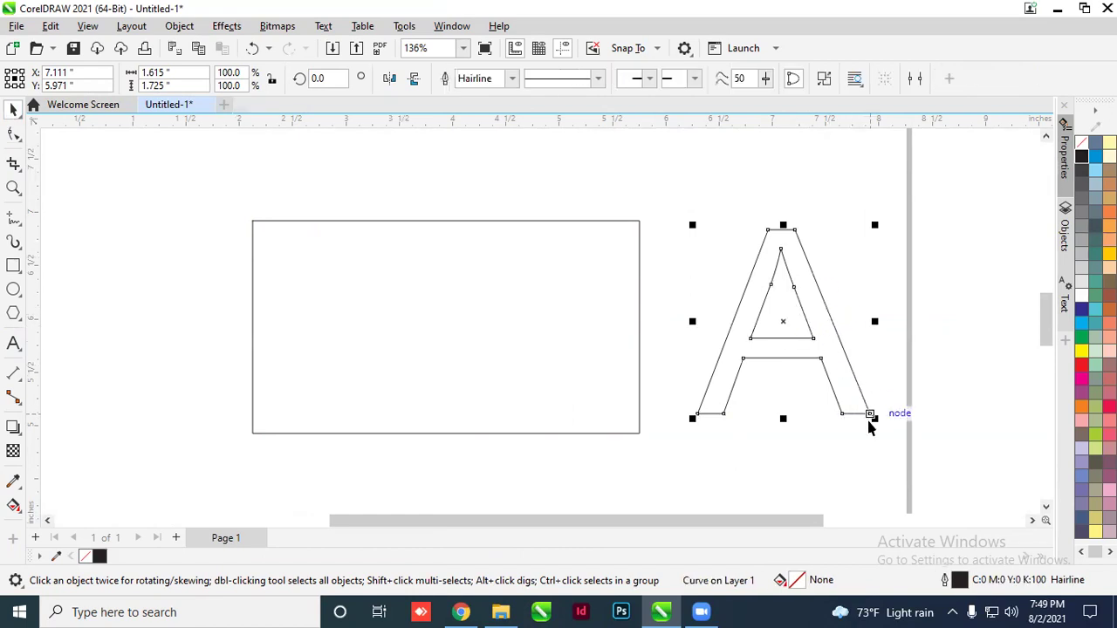
left_click(13, 133)
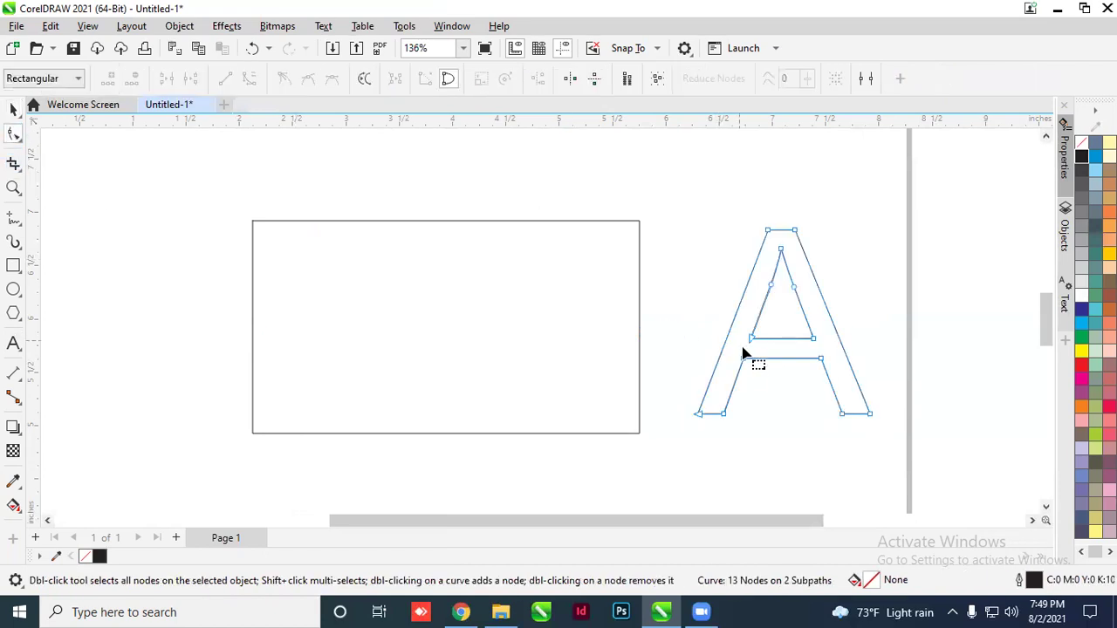
mouse_move(748, 359)
left_mouse_down()
mouse_move(768, 384)
mouse_move(741, 356)
left_mouse_up()
left_click_drag(703, 417, 644, 416)
left_click_drag(726, 418, 765, 428)
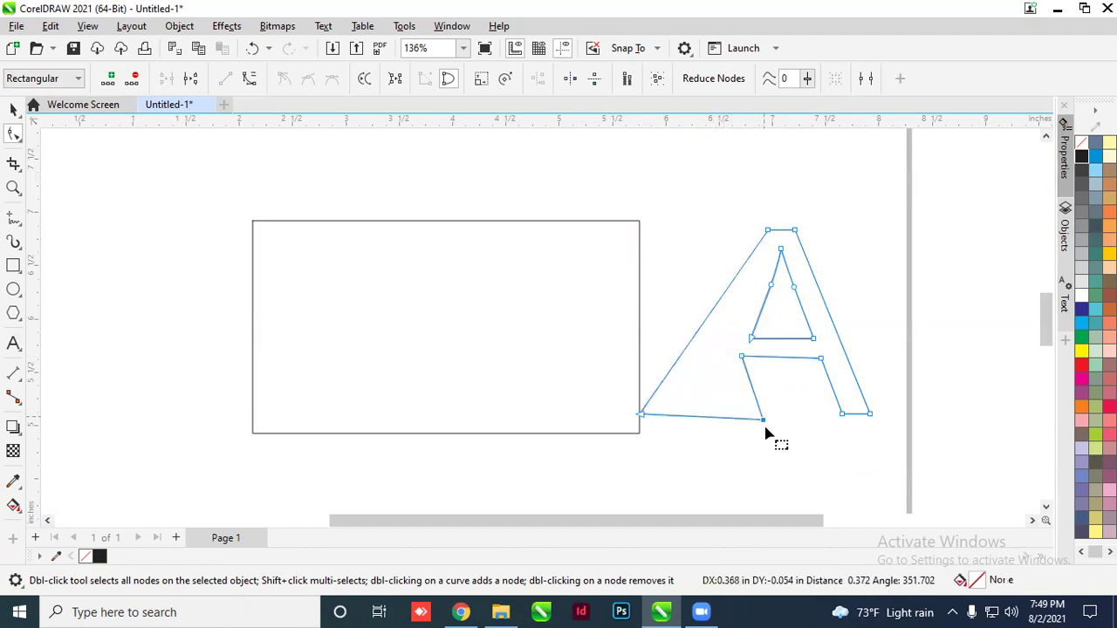
left_click_drag(871, 416, 945, 415)
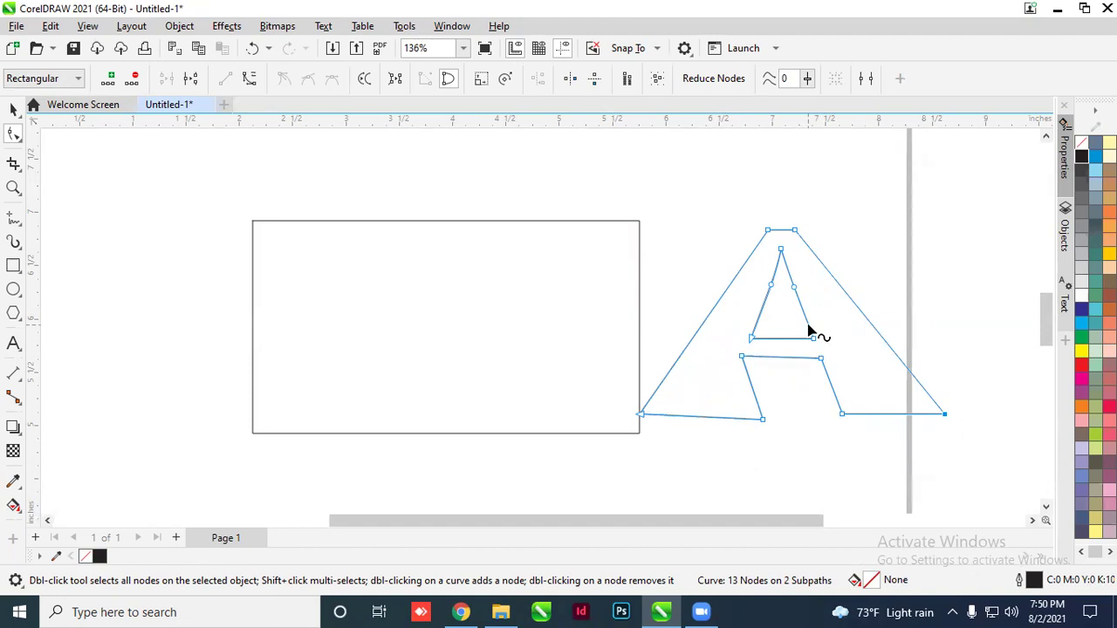
Convert the rectangle to curves and pull its upper-right and lower-left corner nodes outward
left_click(435, 223)
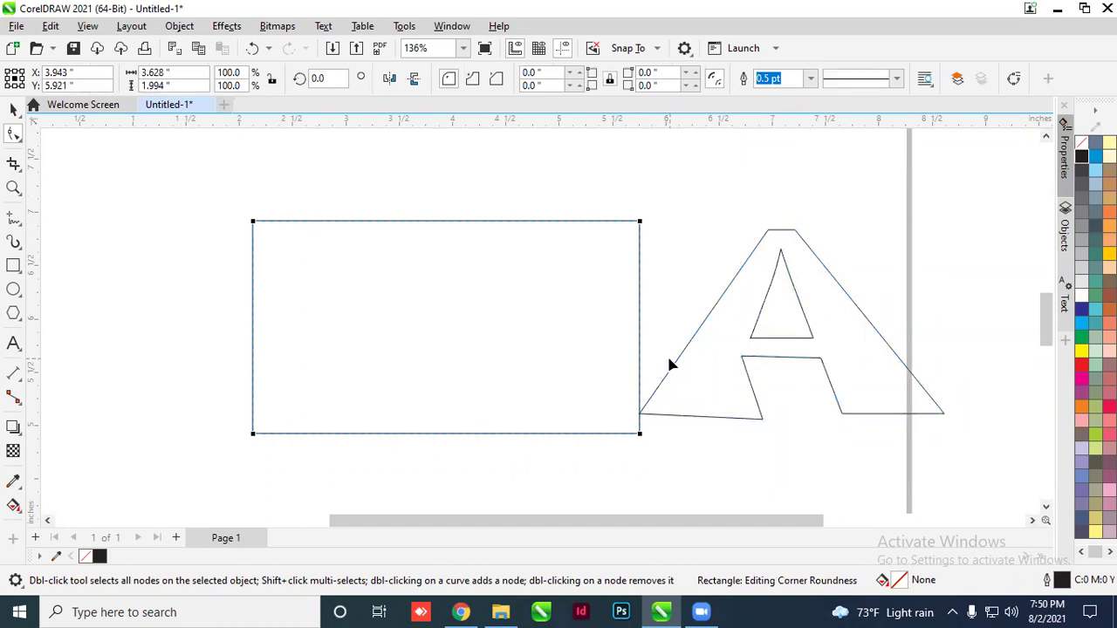
key("ctrl+q")
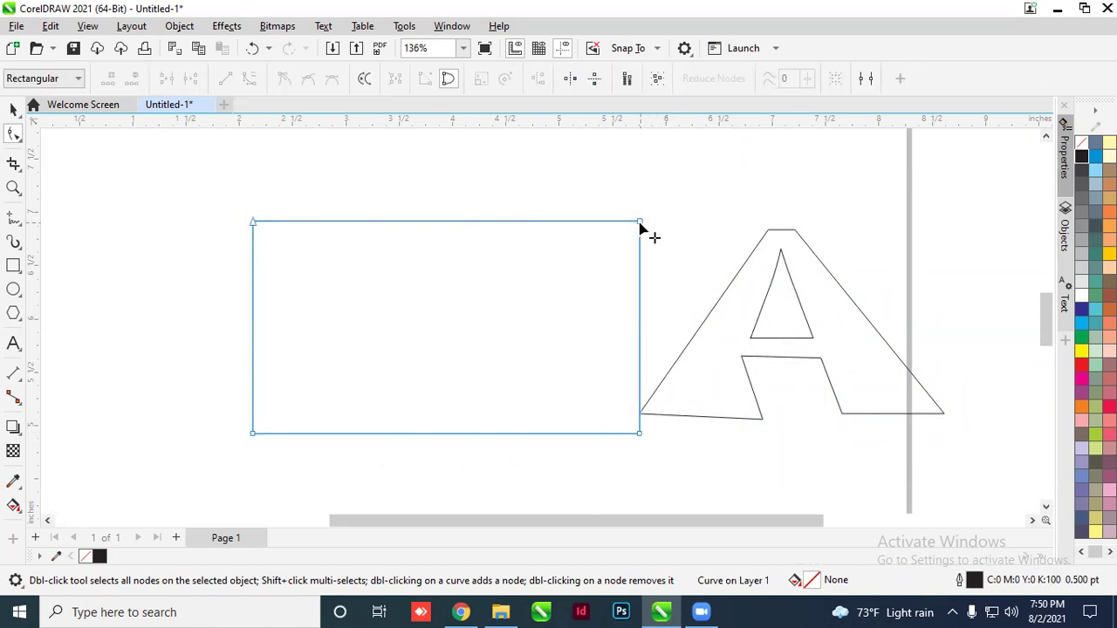
left_click_drag(640, 224, 673, 202)
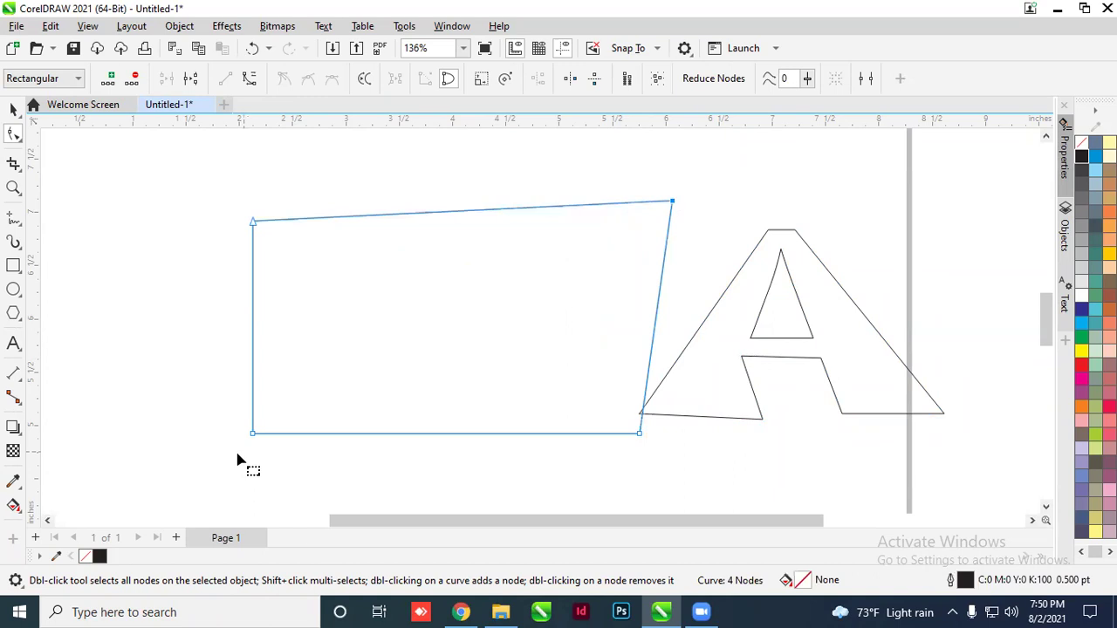
left_click_drag(252, 433, 178, 475)
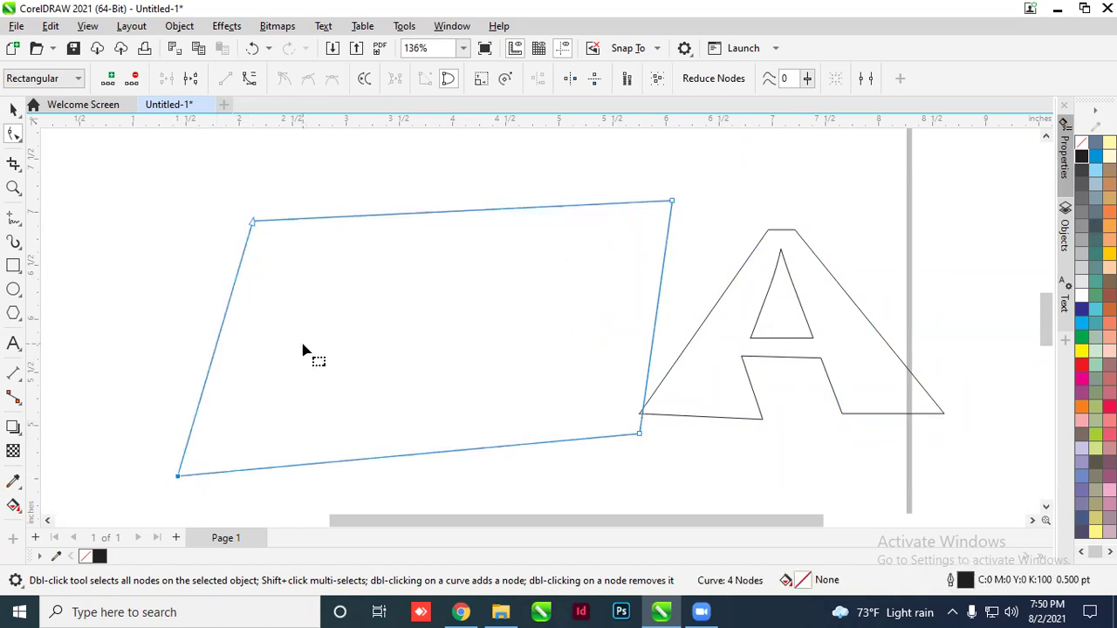
Add a node on the shape's left edge and pull it outward, then add one on the bottom edge and pull it inward
double_click(222, 328)
left_click_drag(222, 328, 150, 337)
double_click(404, 455)
left_click_drag(404, 455, 394, 350)
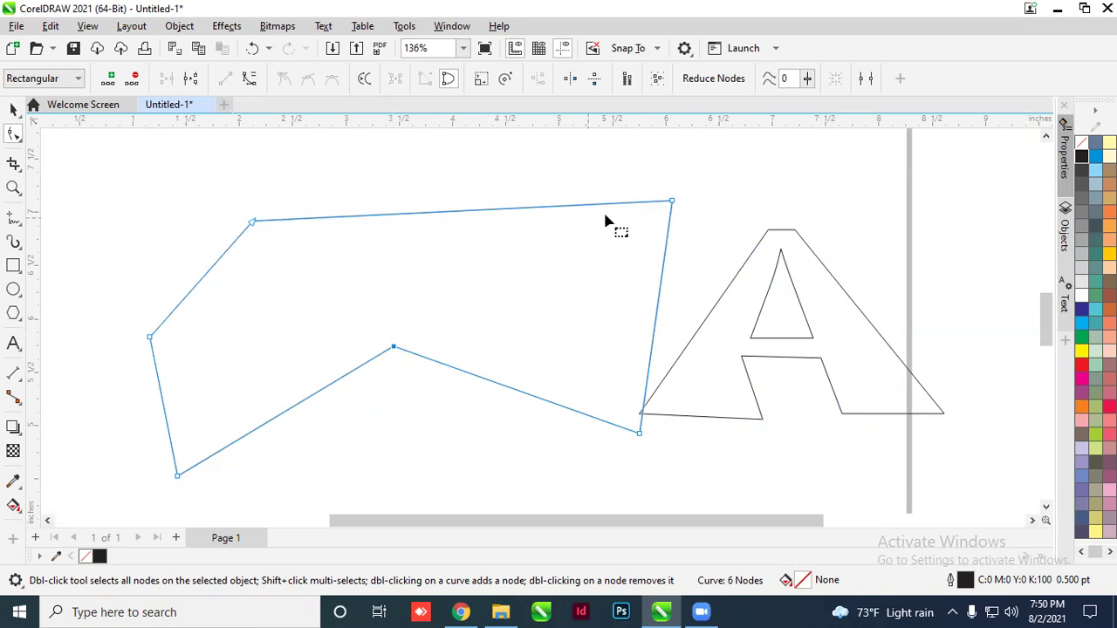
Delete the added nodes from the shape's bottom and left edges
double_click(398, 352)
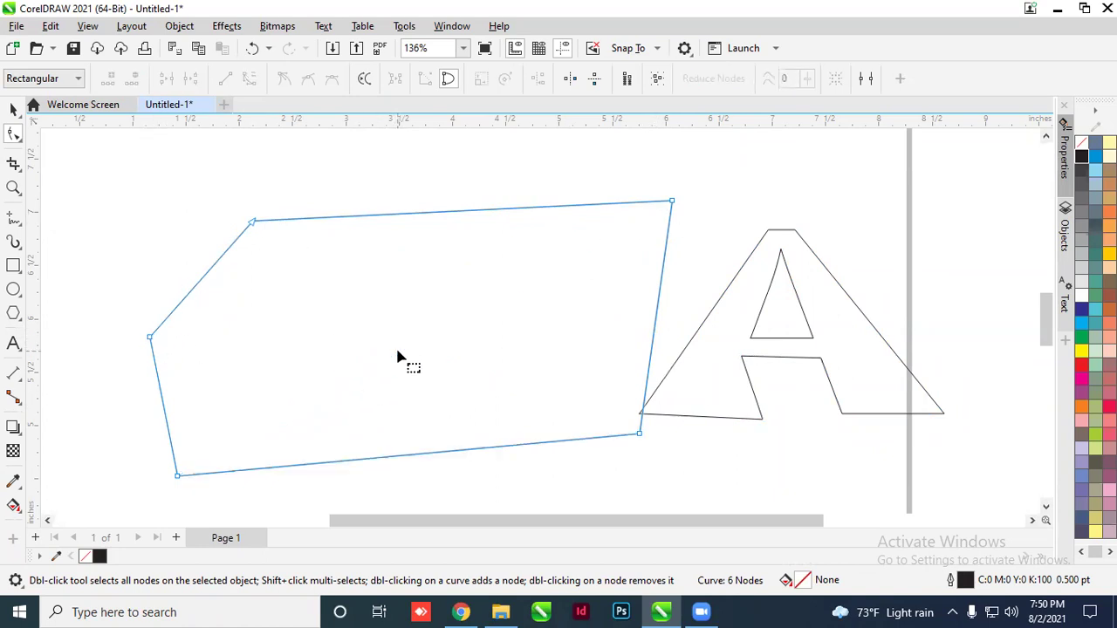
left_click(151, 339)
scroll(152, 344, "up", 4)
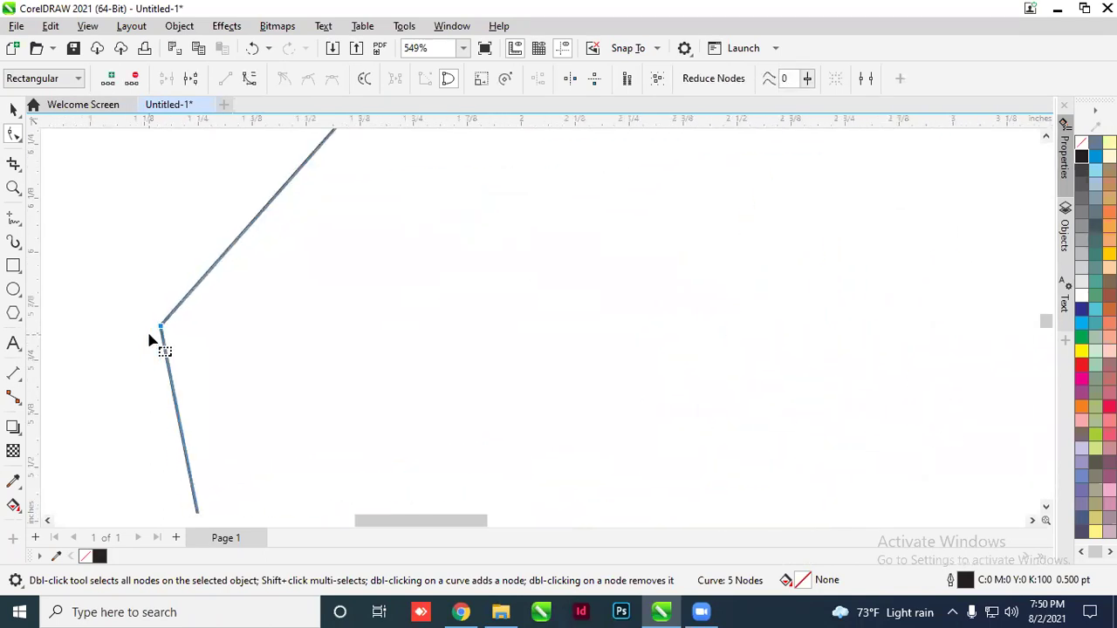
scroll(160, 332, "down", 5)
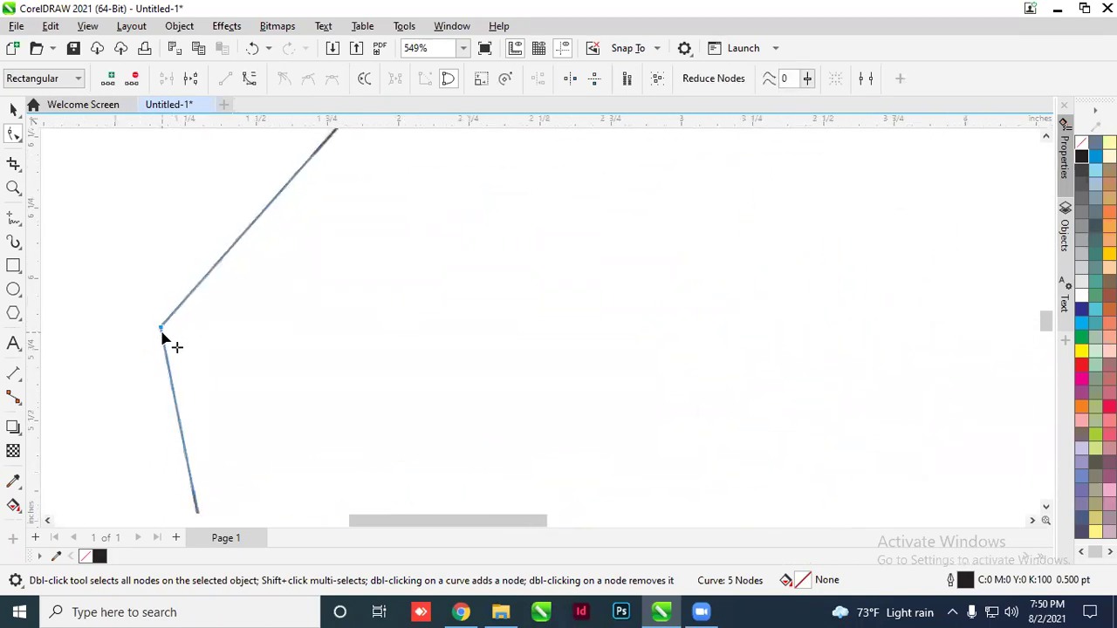
double_click(162, 339)
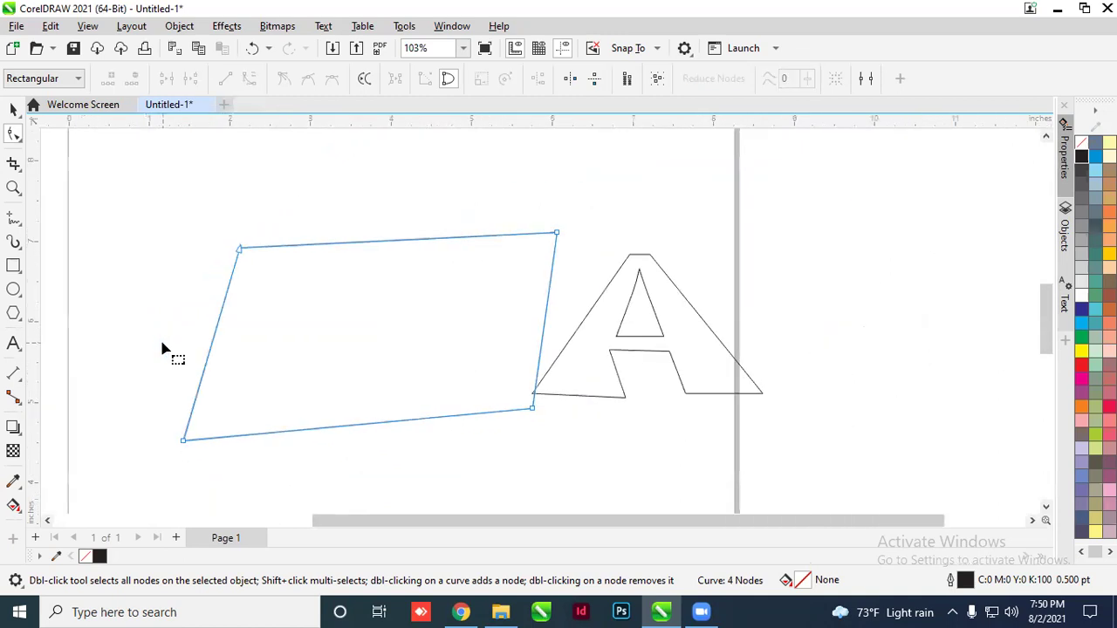
Add a node midway on the top edge, convert the segment left of it to a curve and bend it into a wave
double_click(395, 242)
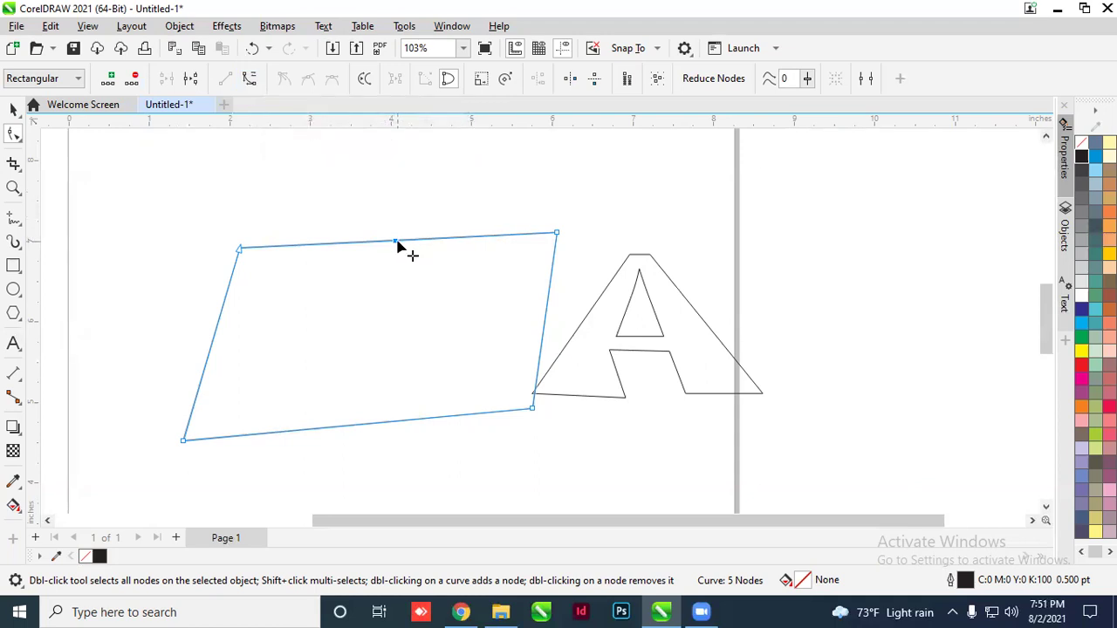
left_click(249, 87)
left_click_drag(349, 245, 359, 316)
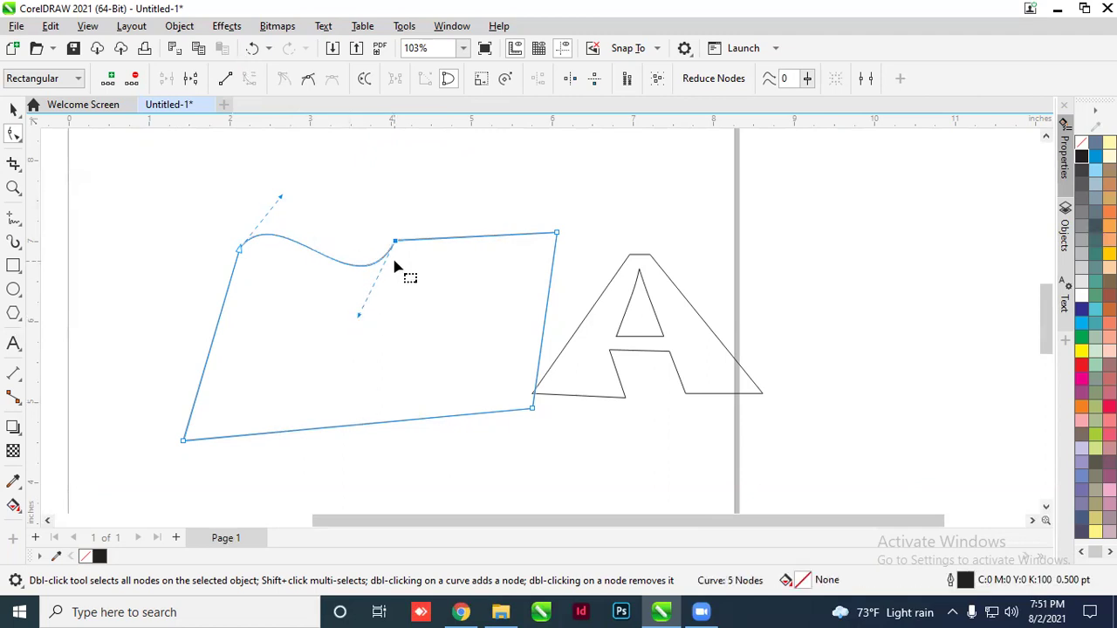
Convert the shape's bottom edge to a curve and adjust both control handles to form a gentle wave
left_click(363, 432)
left_click(358, 428)
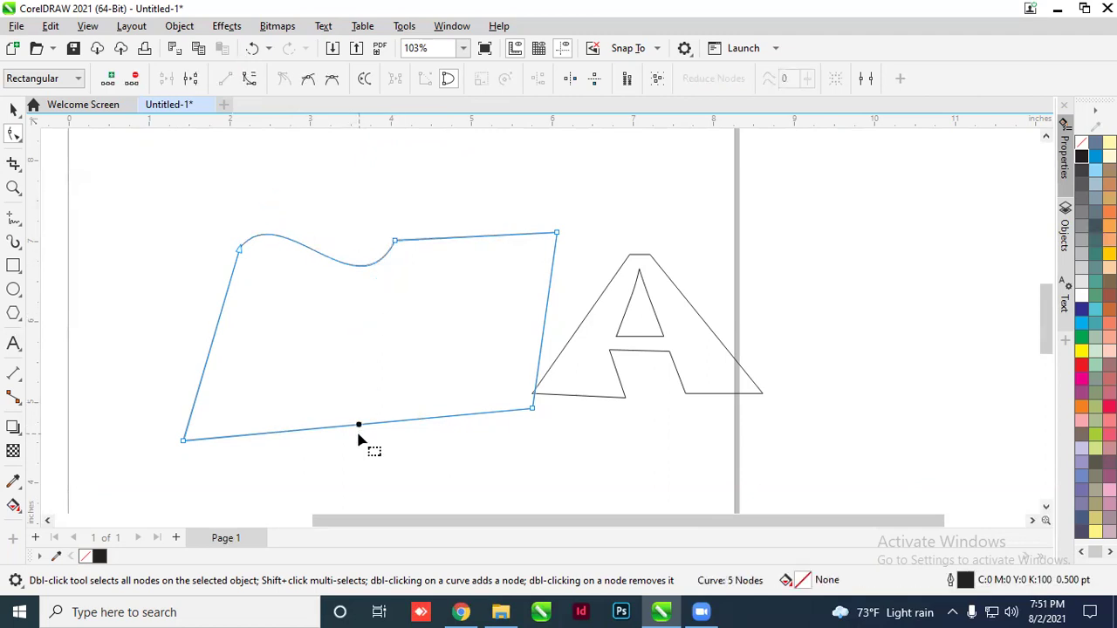
left_click(250, 79)
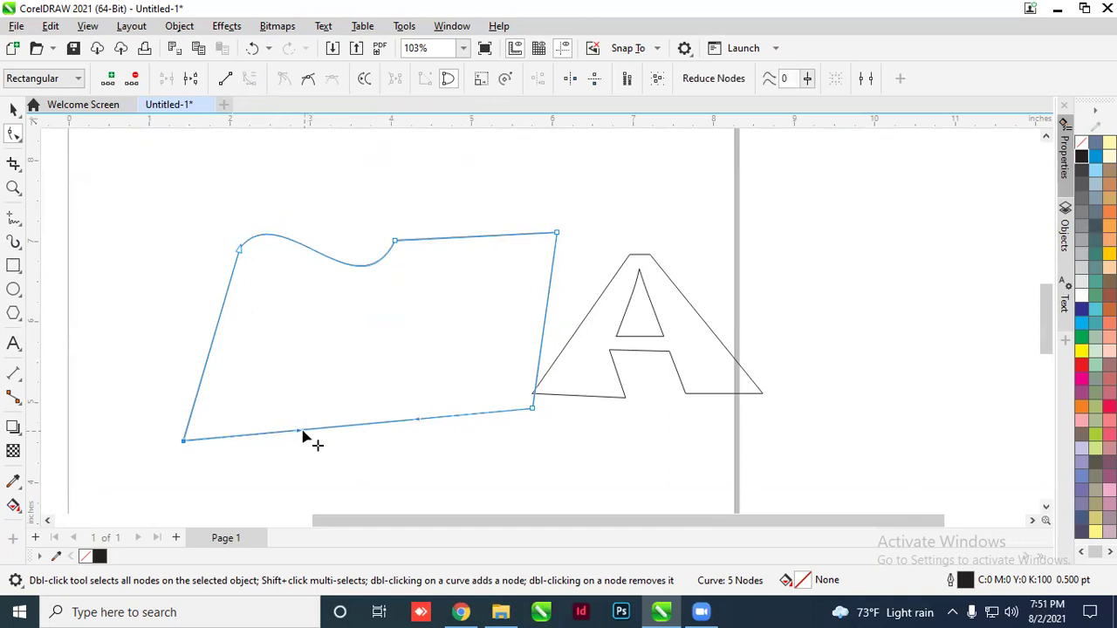
left_click_drag(297, 430, 294, 340)
left_click_drag(417, 445, 419, 474)
left_click_drag(291, 337, 297, 313)
left_click_drag(418, 471, 411, 310)
left_click_drag(297, 313, 394, 453)
left_click_drag(410, 308, 396, 291)
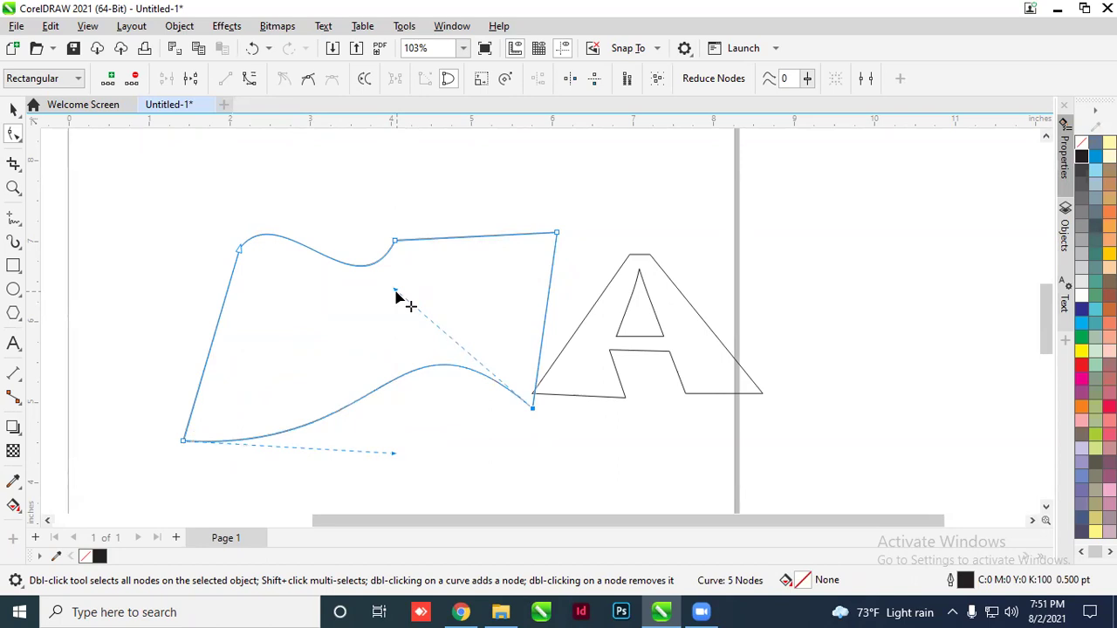
left_click_drag(396, 291, 468, 347)
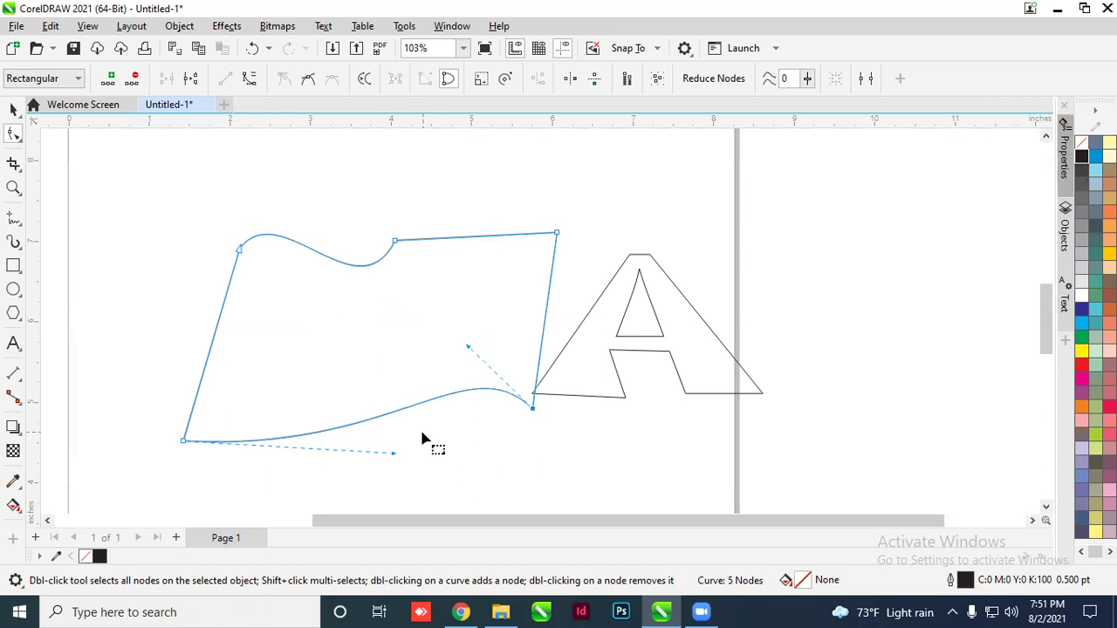
Delete the wavy shape and the reshaped letter A from the page
left_click(13, 109)
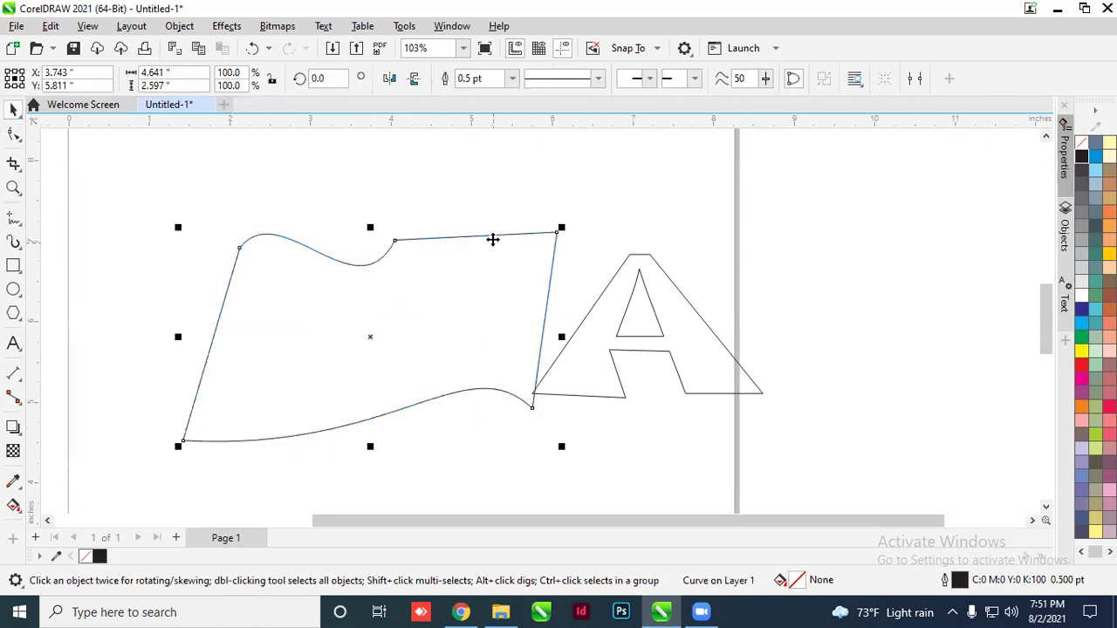
key("Delete")
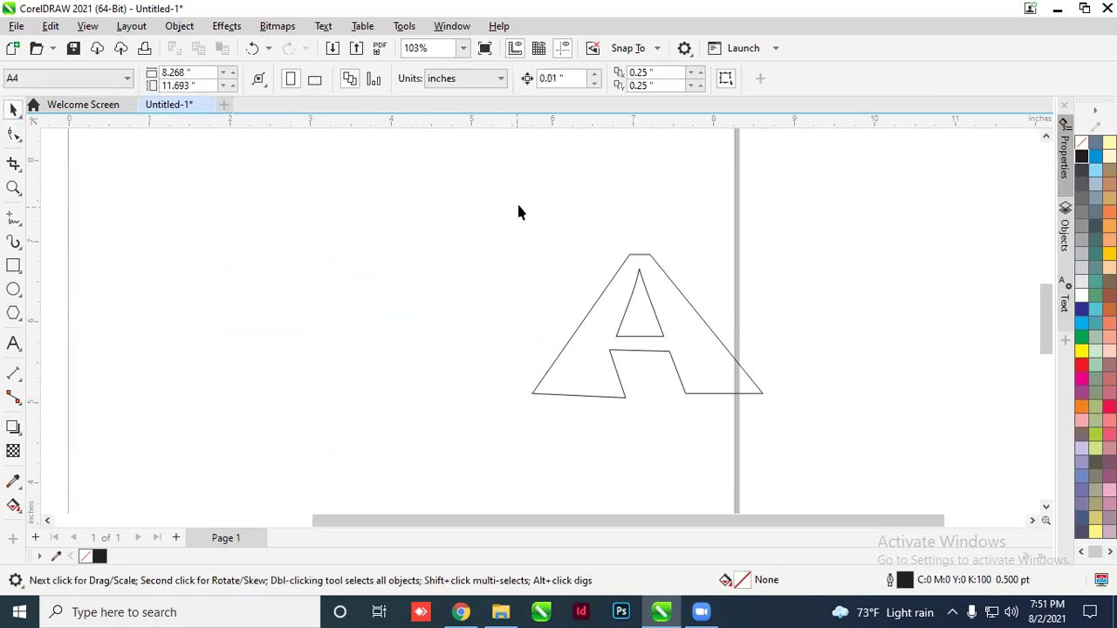
left_click_drag(879, 491, 879, 491)
key("Delete")
Draw a new rectangle about 4.5 by 2.9 inches and activate the Shape tool on it
left_click(13, 269)
left_click_drag(166, 199, 533, 440)
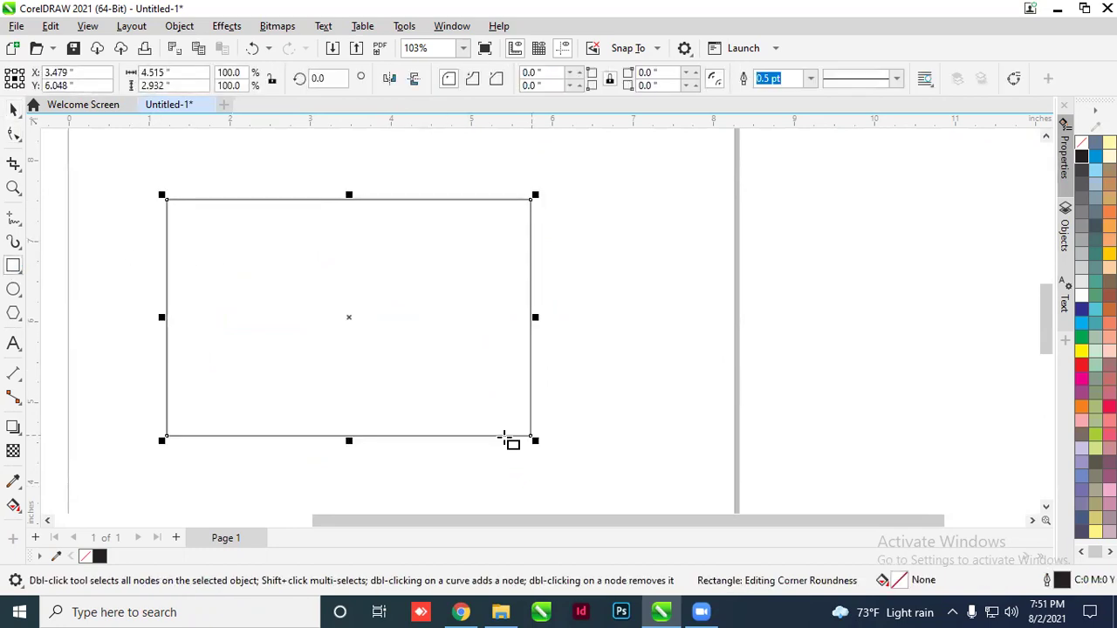
left_click(13, 134)
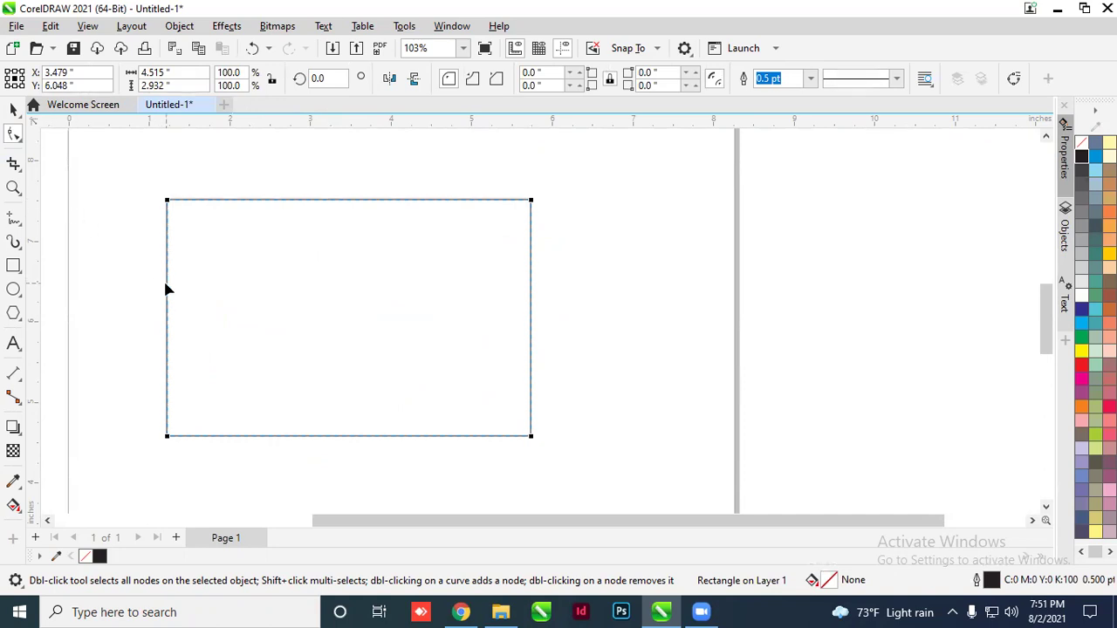
Convert the new rectangle to curves
key("ctrl+q")
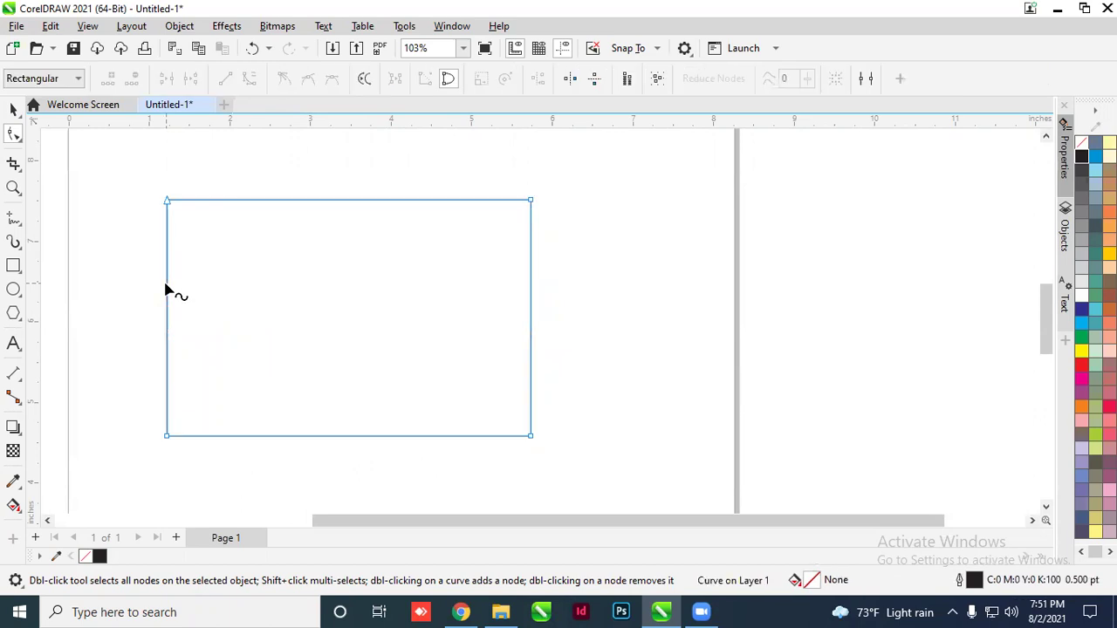
key("ctrl+z")
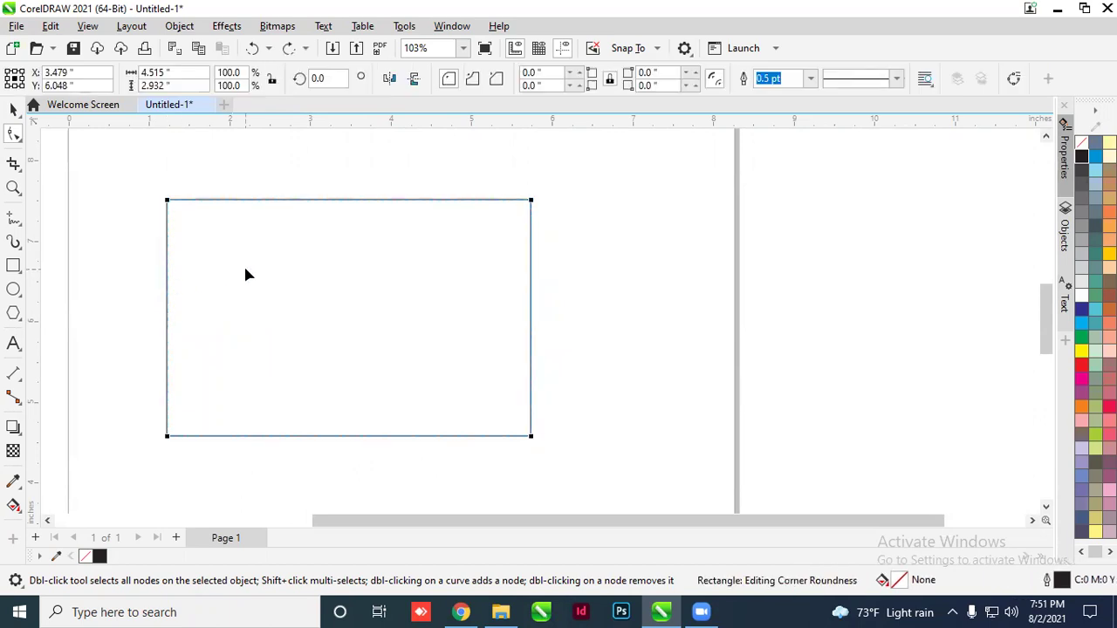
left_click(179, 26)
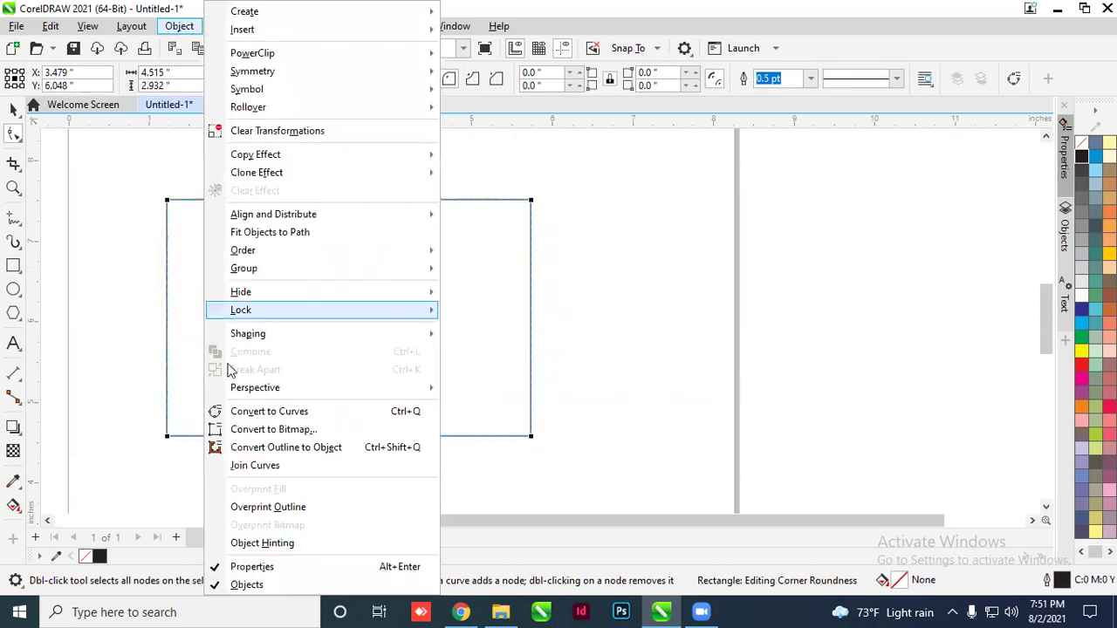
left_click(308, 416)
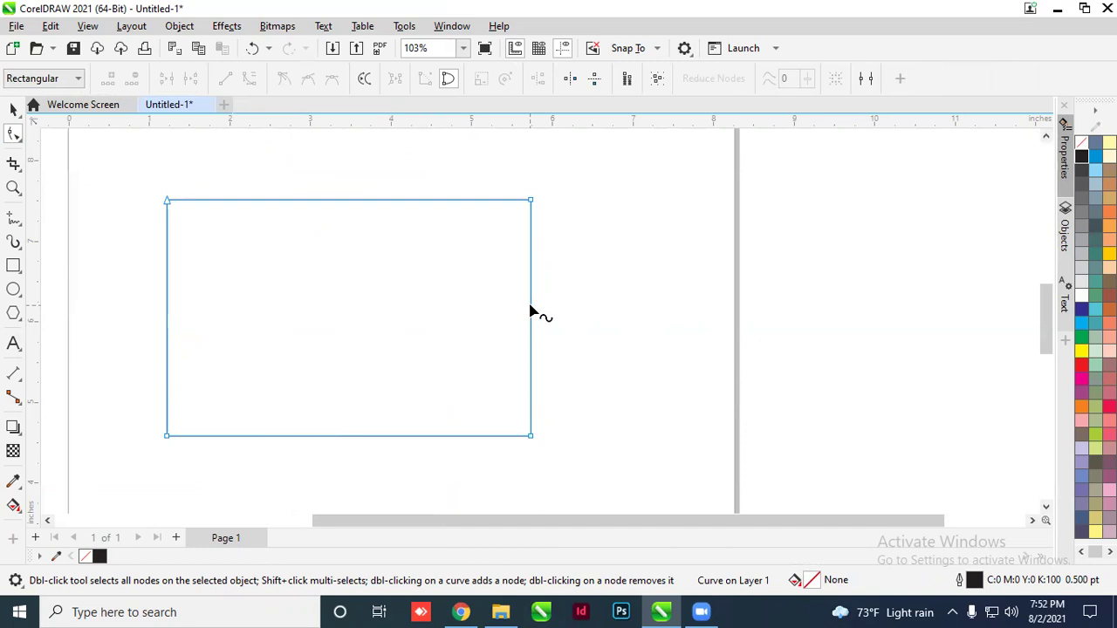
Convert the rectangle's top edge to a curve and pull both control handles to form a deep wave
left_click(341, 201)
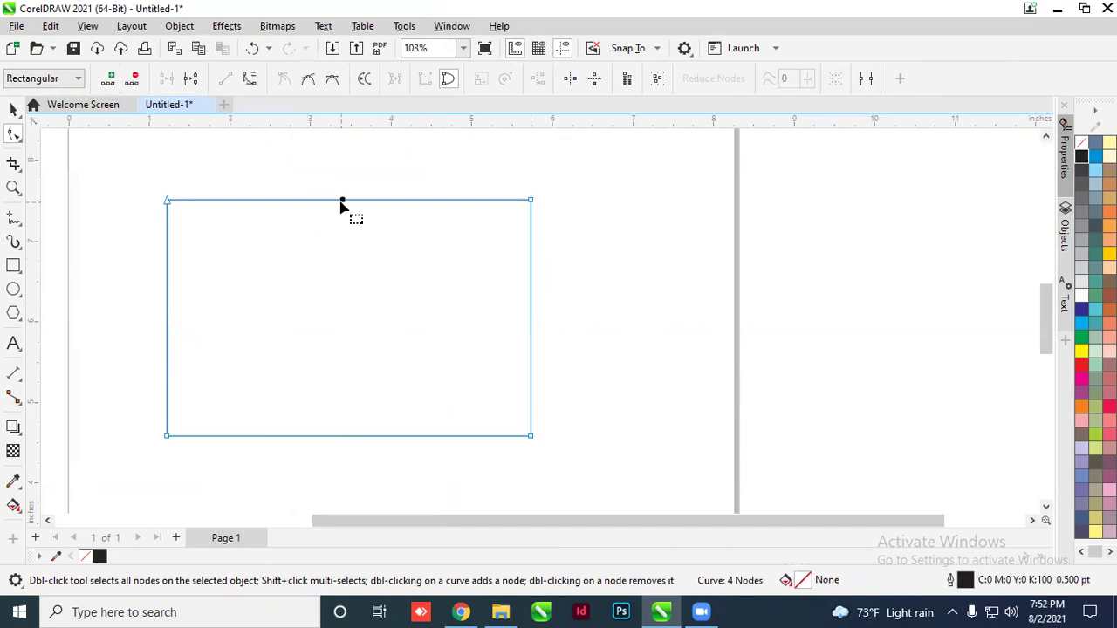
left_click(250, 80)
left_click_drag(291, 203, 282, 326)
left_click_drag(411, 200, 414, 173)
left_click_drag(297, 338, 448, 401)
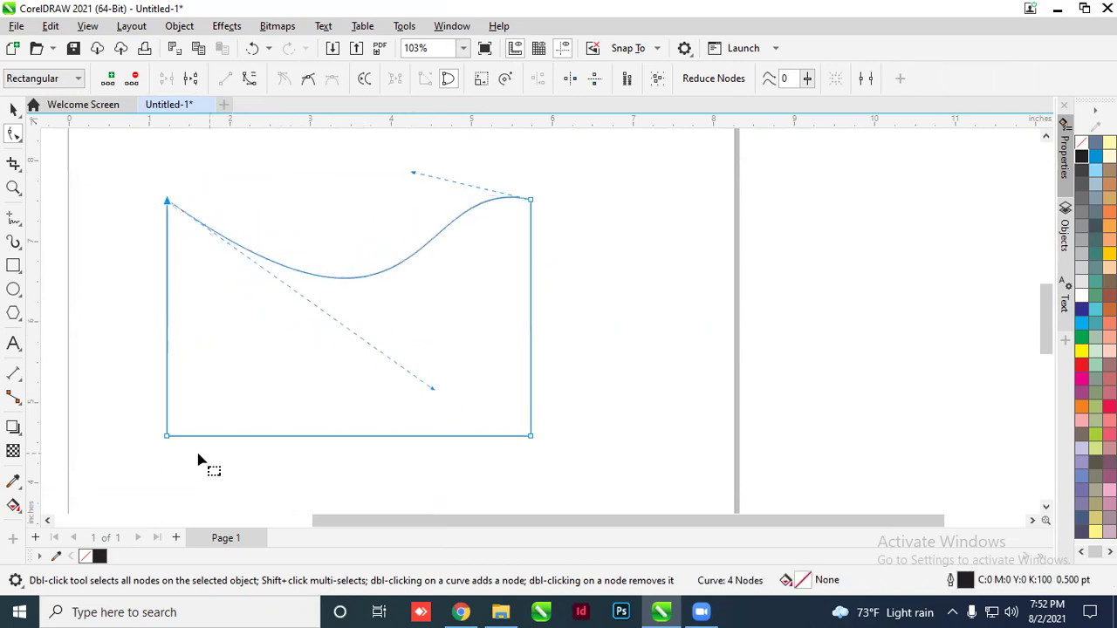
Convert the shape's bottom edge to a curve and bend it into a wave, left handle upward and right handle downward
left_click(332, 437)
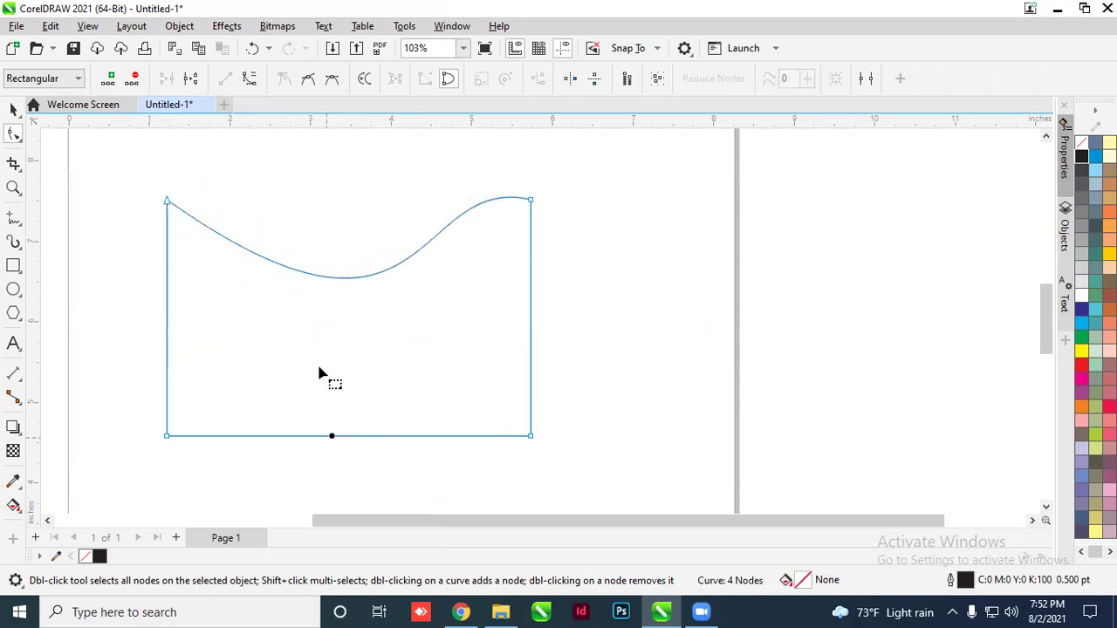
left_click(248, 80)
left_click_drag(288, 436, 279, 311)
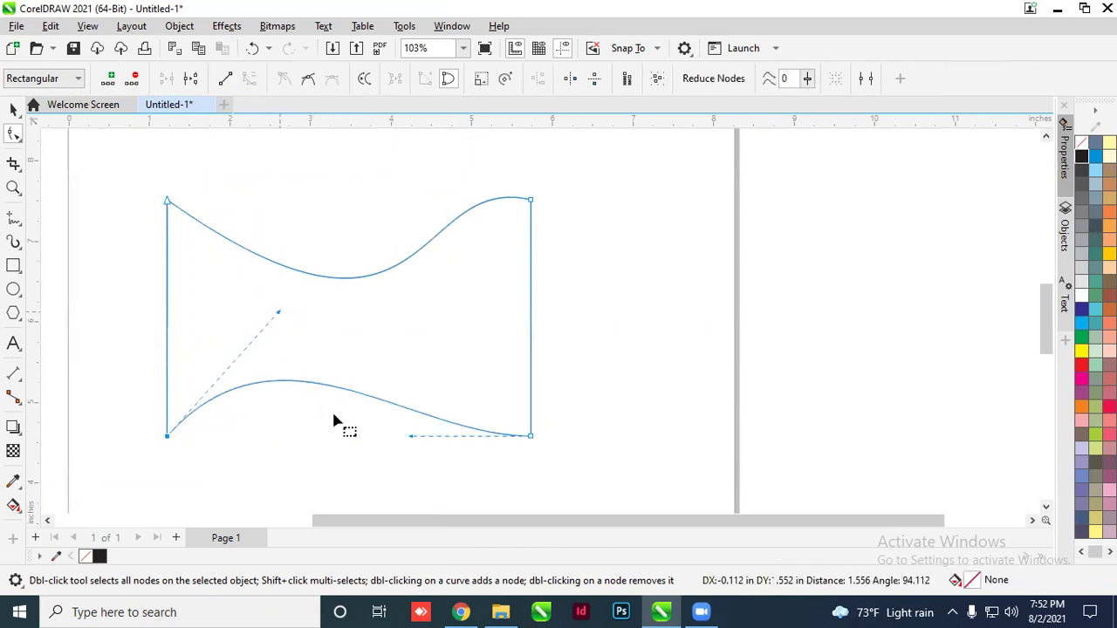
left_click_drag(410, 436, 416, 488)
left_click_drag(280, 315, 262, 291)
Delete the wavy shape and draw a long, flat rectangle about 4.57 by 0.64 inches
left_click(11, 111)
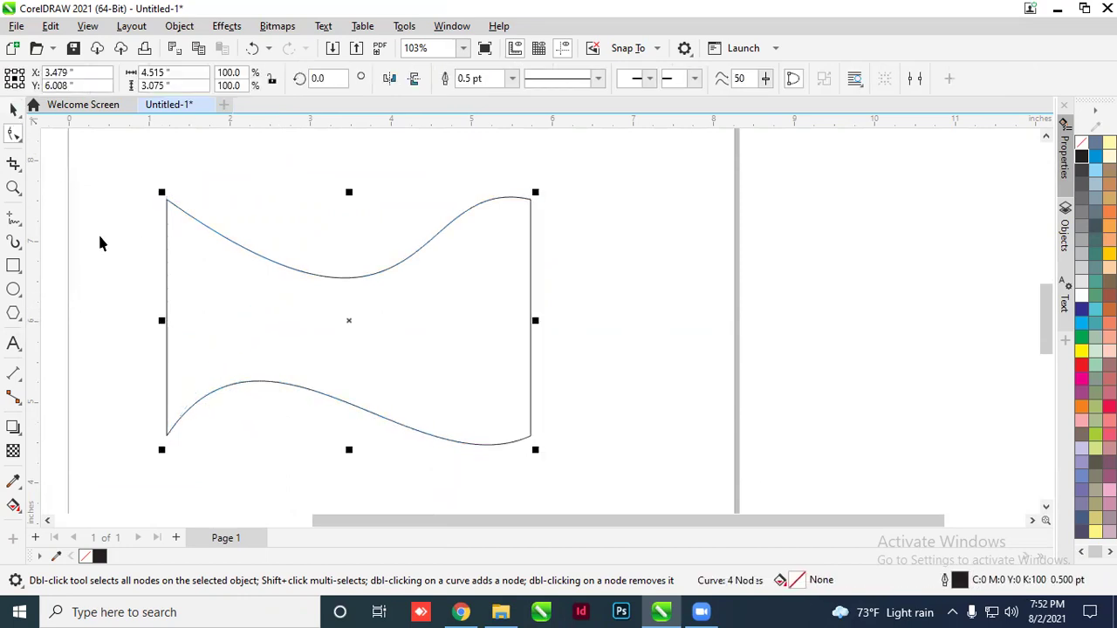
key("Delete")
left_click(13, 267)
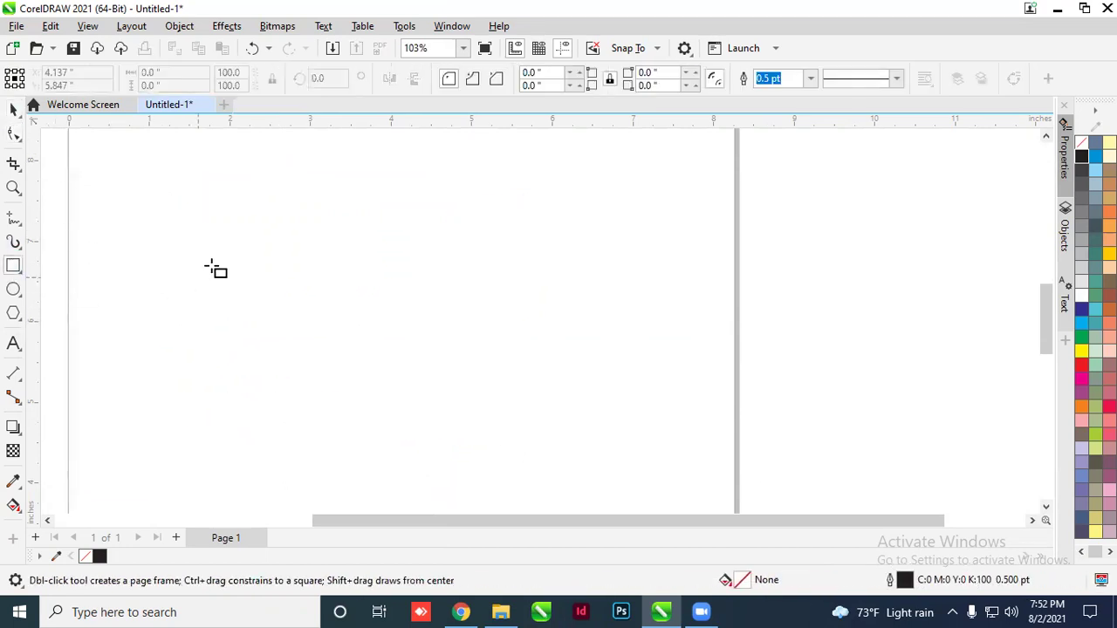
left_click_drag(202, 238, 577, 293)
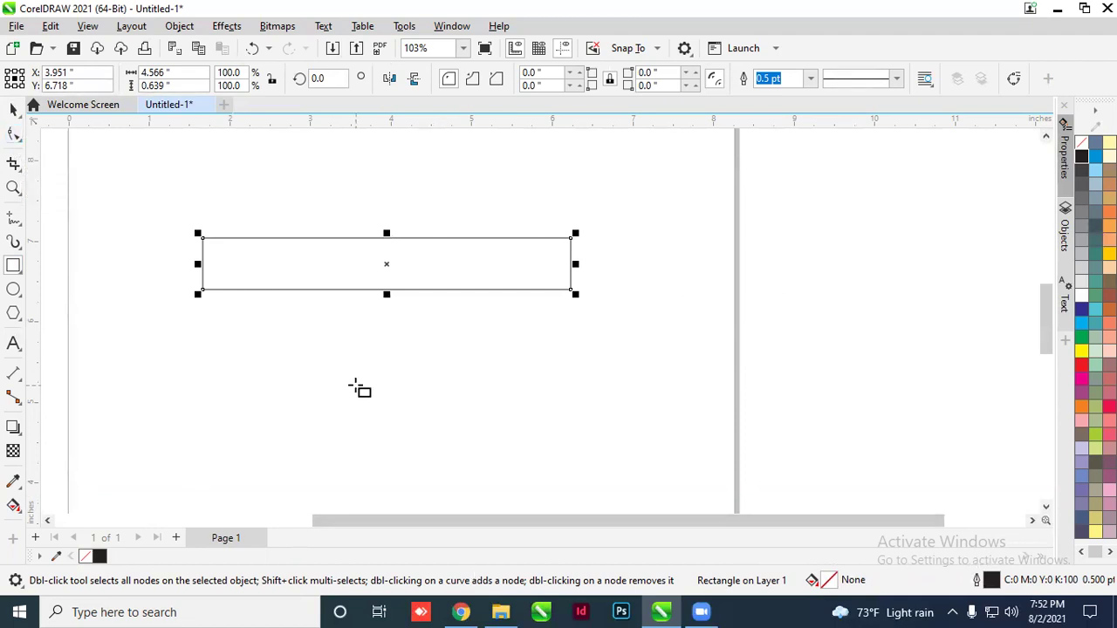
scroll(360, 389, "up", 1)
scroll(387, 446, "down", 1)
scroll(349, 274, "up", 2)
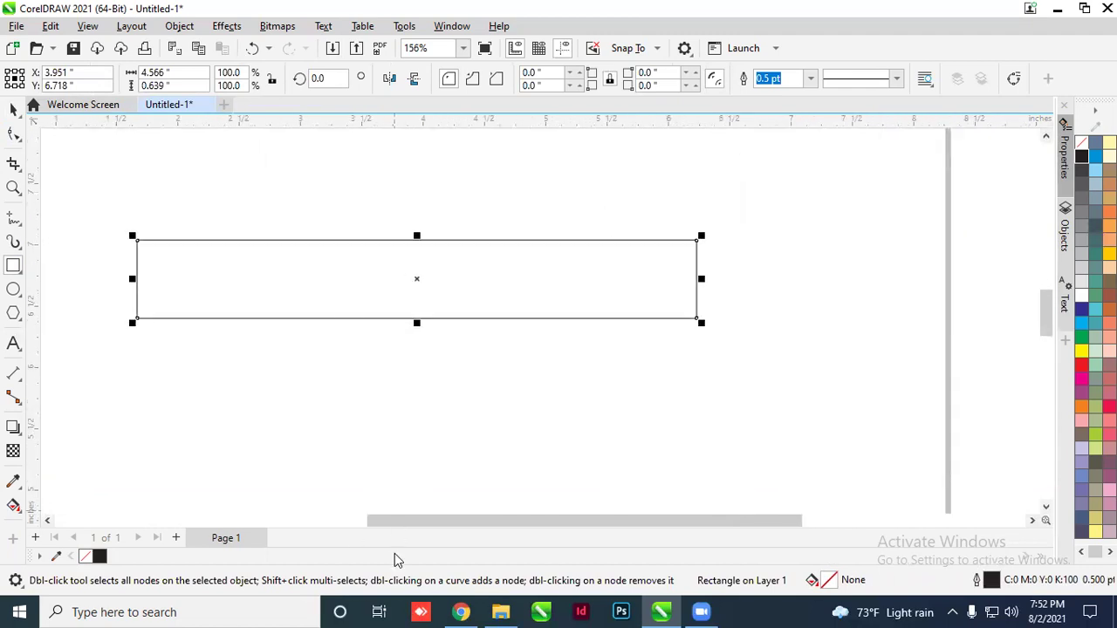
Convert the flat rectangle to curves, then add a node midway on each short side and move it inward to notch both ends
left_click(14, 137)
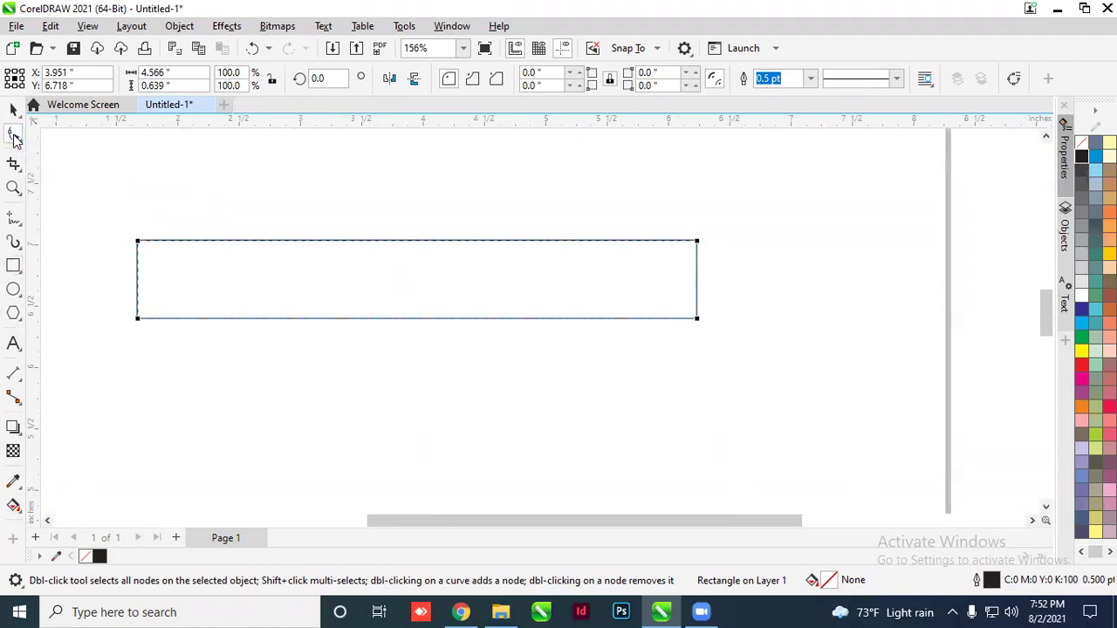
key("ctrl+q")
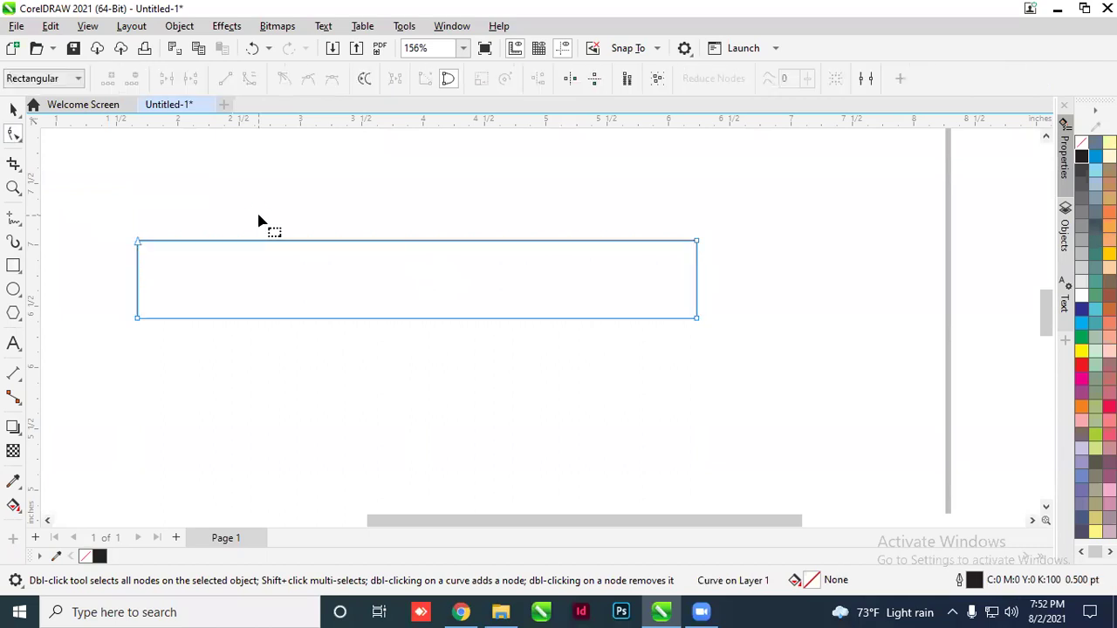
double_click(137, 279)
left_click_drag(138, 278, 188, 276)
double_click(697, 283)
left_click_drag(696, 284, 645, 285)
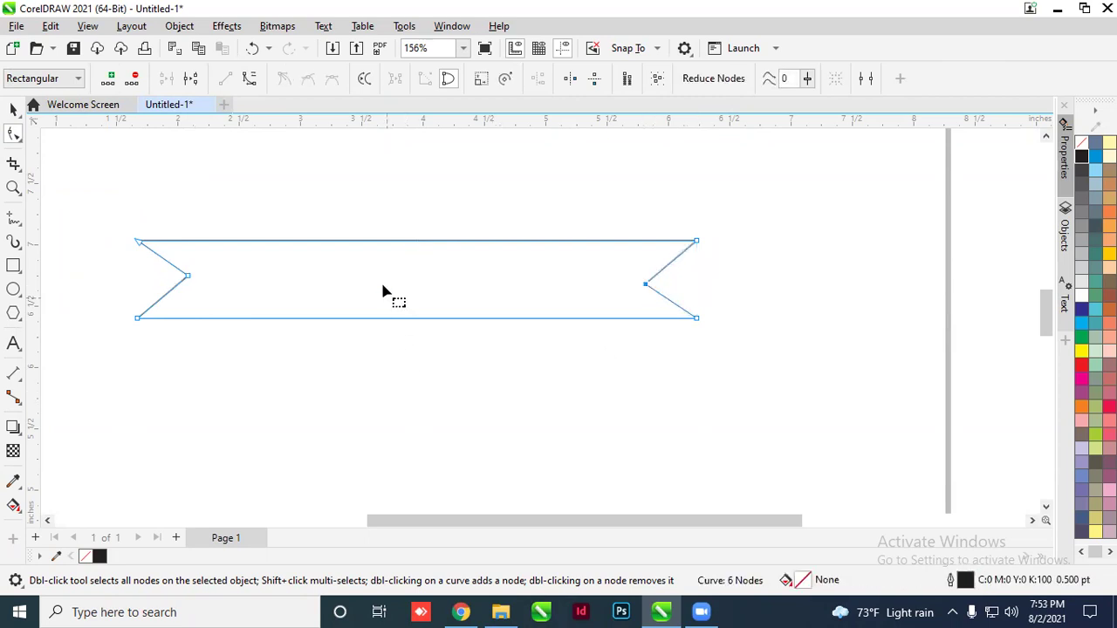
Convert the ribbon's top edge to a curve and shape it into a wave, raising the left handle and lowering the right one
left_click(402, 246)
left_click(404, 245)
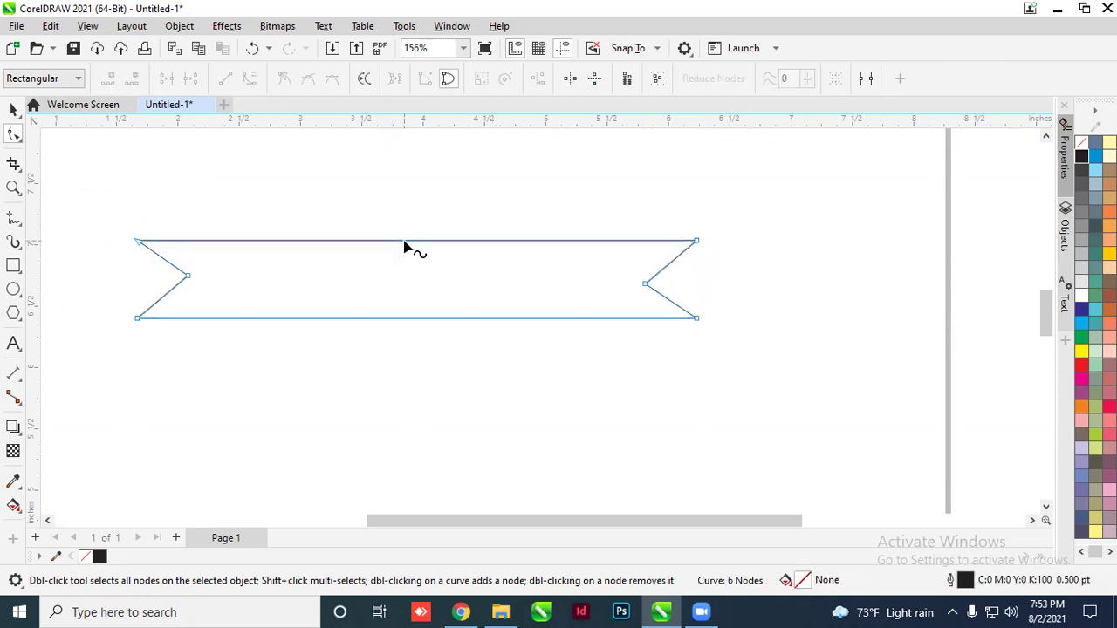
double_click(410, 240)
left_click(249, 78)
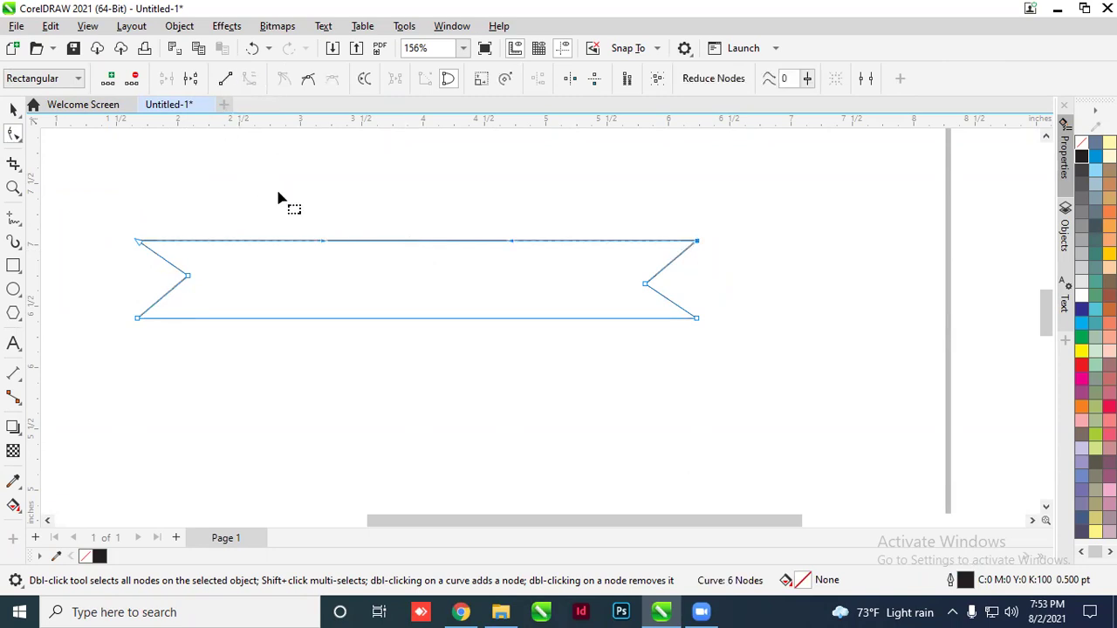
left_click_drag(326, 242, 320, 174)
left_click_drag(510, 241, 514, 307)
left_click_drag(319, 163, 318, 153)
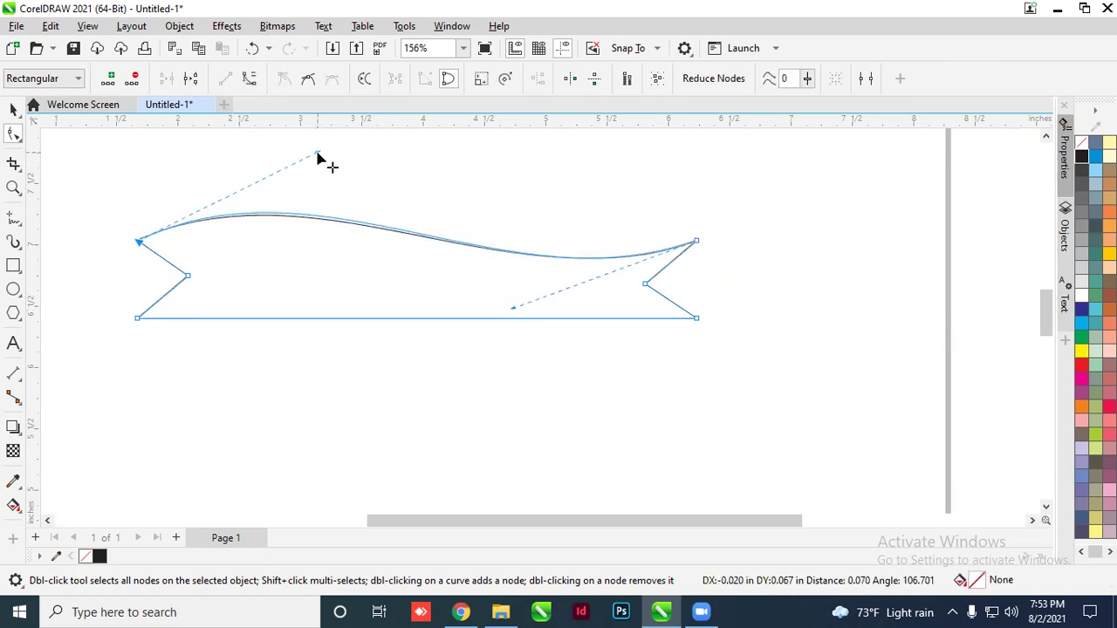
Convert the ribbon's bottom edge to a curve and adjust both handles to follow the wave of the top edge
left_click(432, 320)
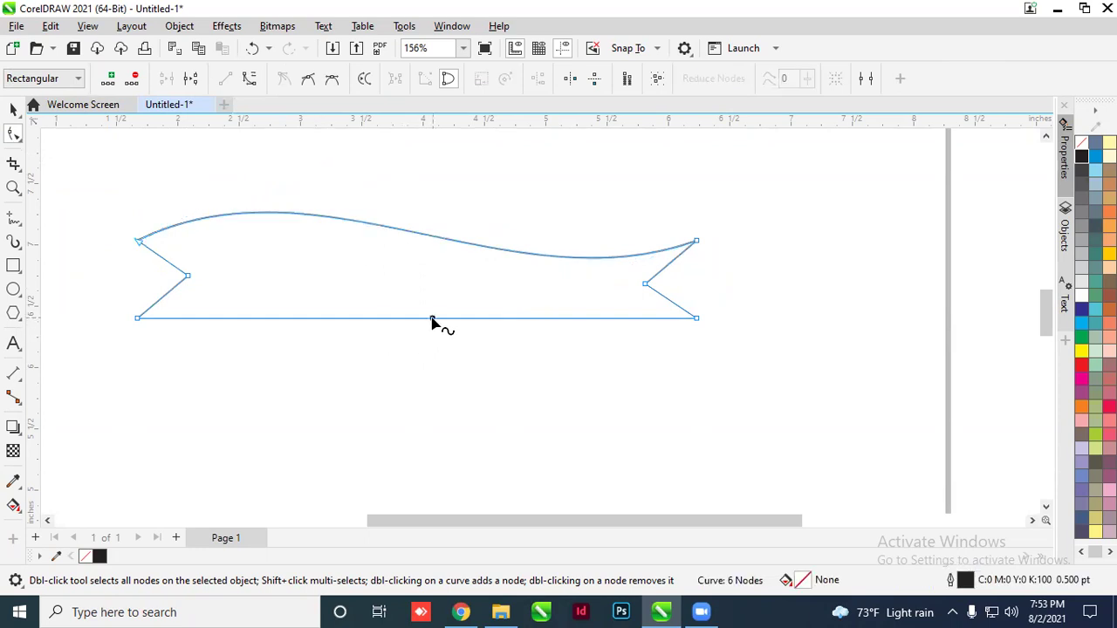
left_click(249, 78)
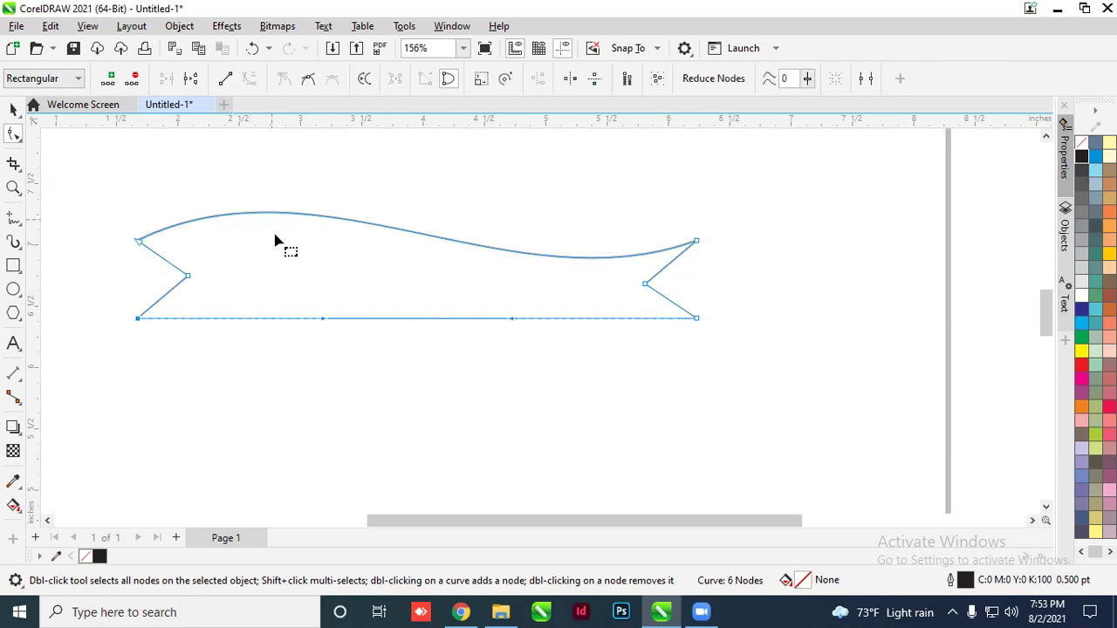
left_click_drag(323, 321, 424, 319)
left_click_drag(516, 323, 522, 390)
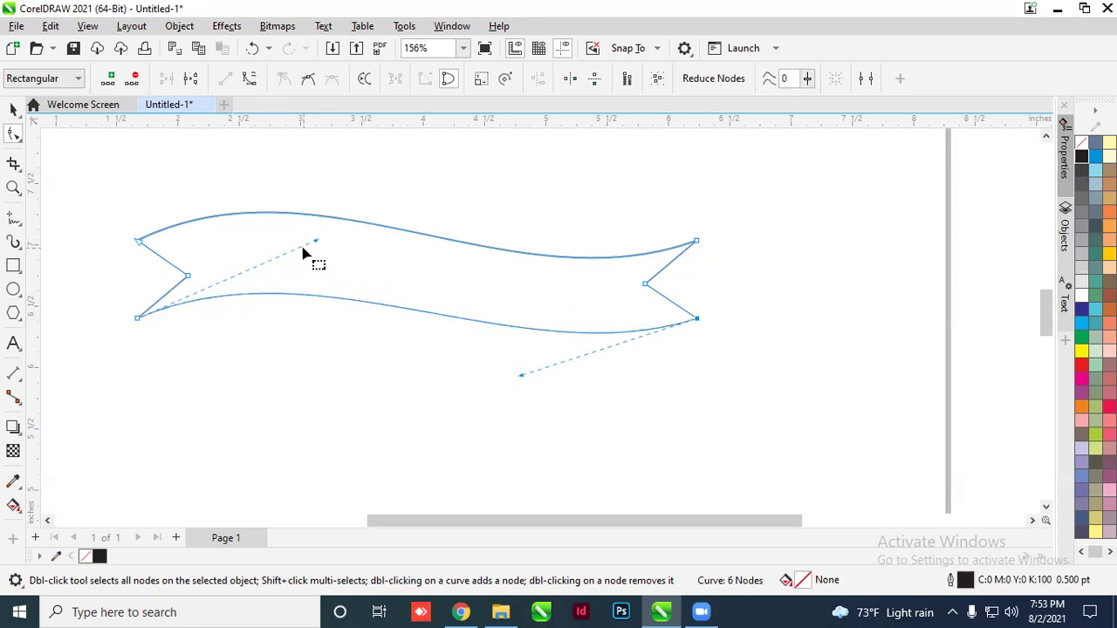
left_click_drag(317, 246, 319, 241)
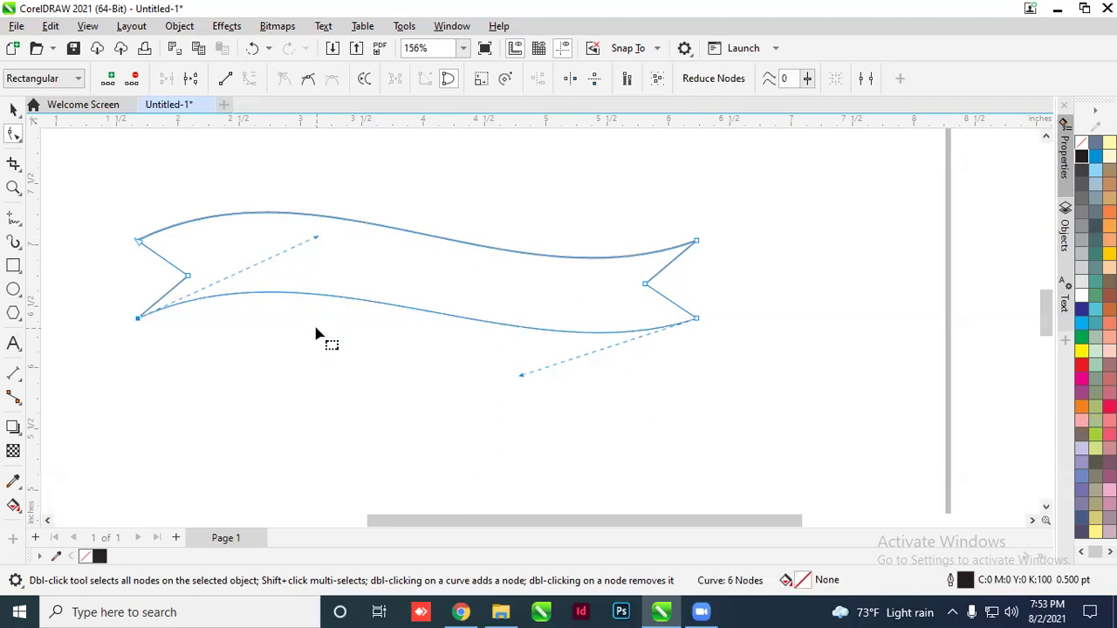
Delete the finished ribbon and draw a new flat rectangle about 4.66 by 0.7 inches
left_click(14, 109)
left_click_drag(96, 171, 818, 398)
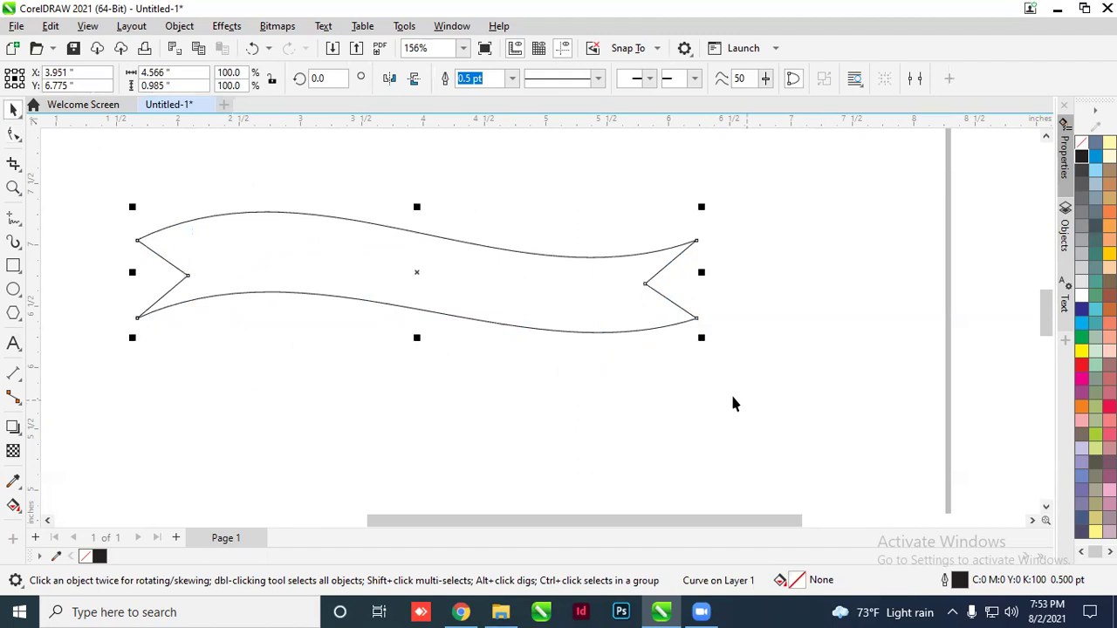
key("Delete")
left_click(13, 265)
left_click_drag(222, 257, 796, 347)
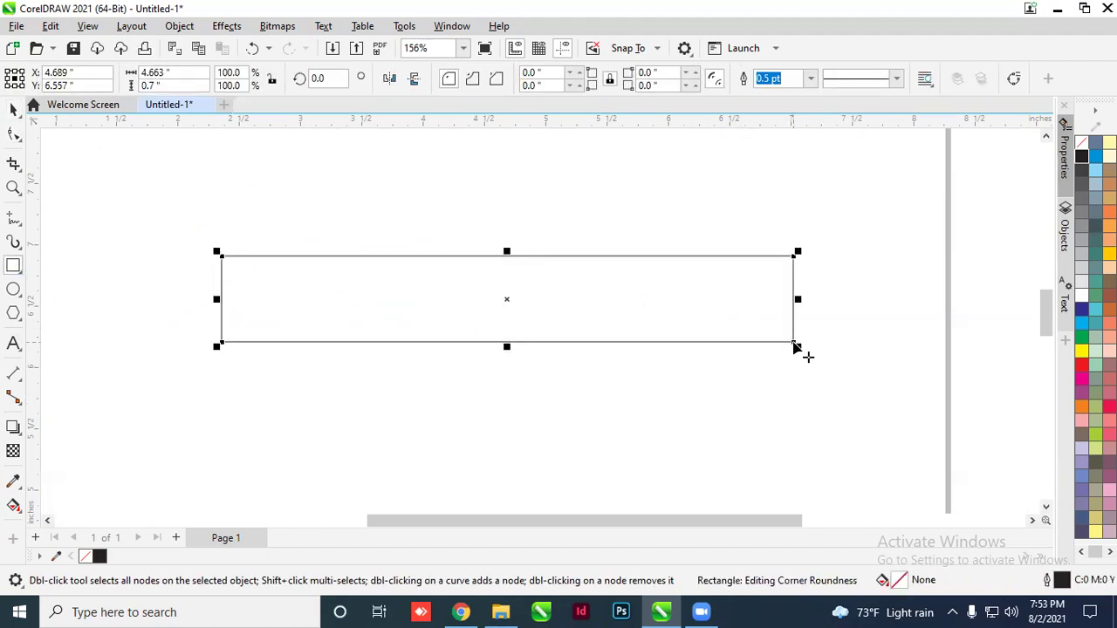
Convert the new rectangle to curves and form a pointed notch in each end by adding a mid-side node and moving it inward
left_click(12, 136)
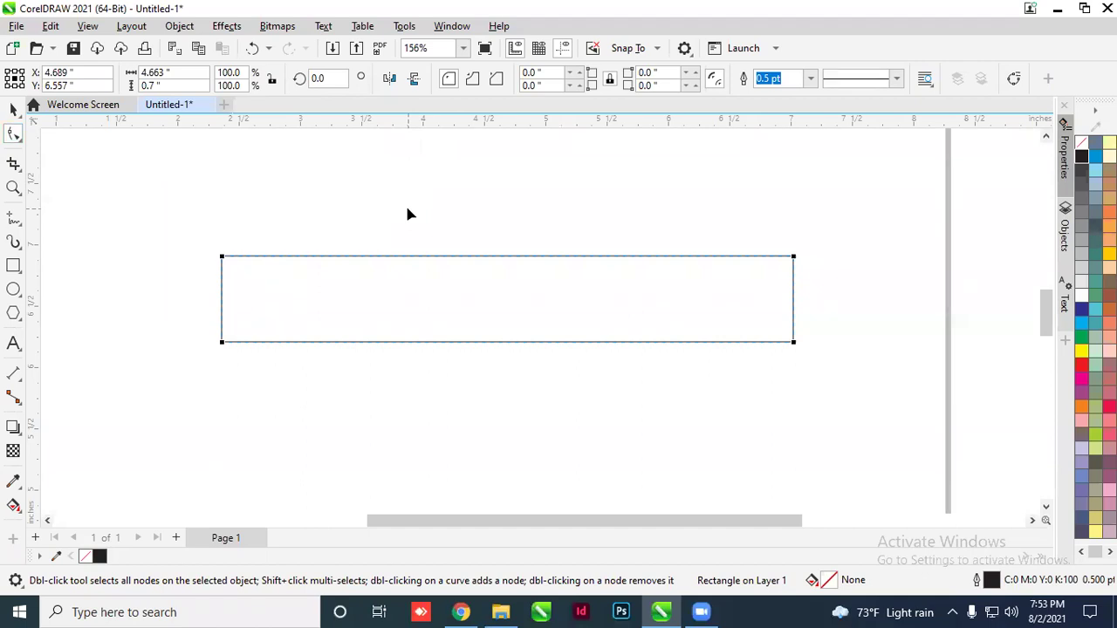
key("ctrl+q")
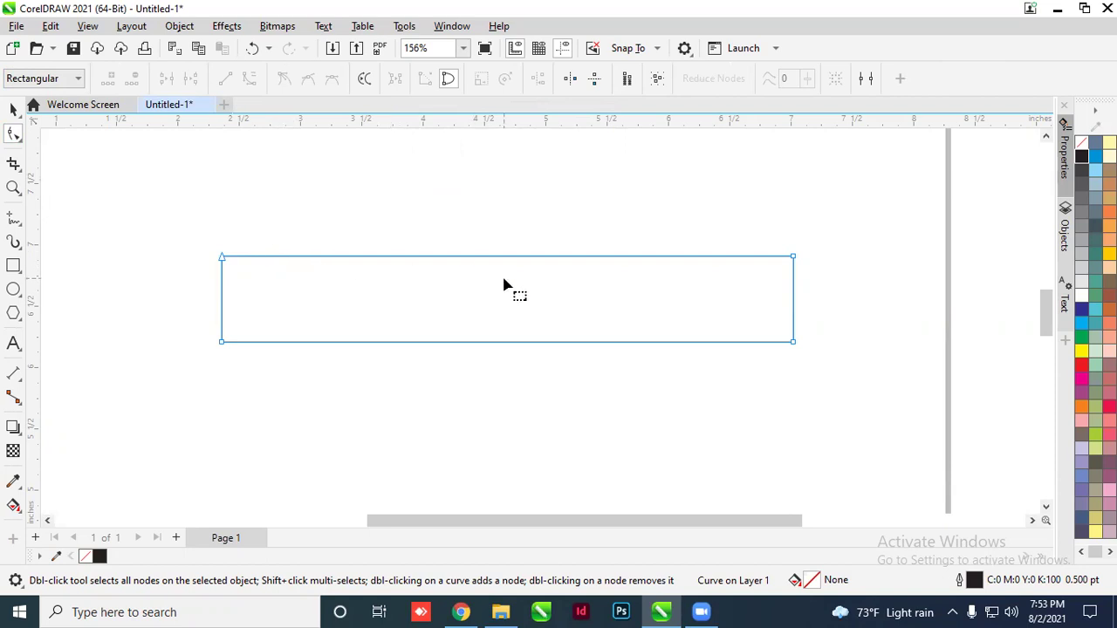
double_click(223, 303)
left_click_drag(222, 303, 261, 297)
double_click(793, 298)
left_click_drag(793, 297, 721, 294)
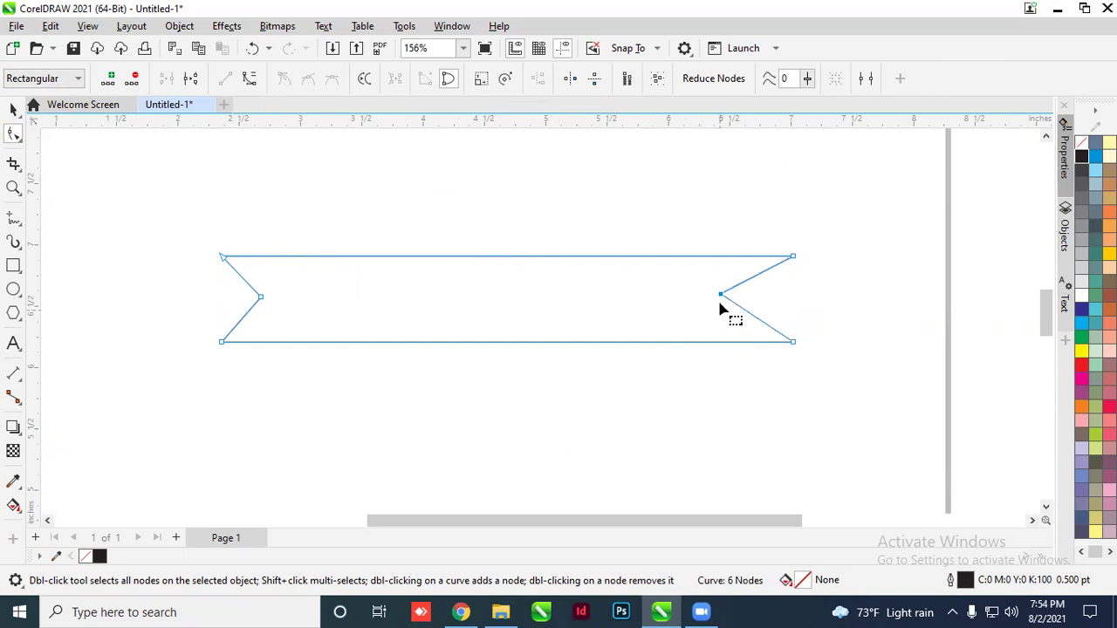
Convert the new ribbon's top edge to a curve and fine-tune its two handles into a gentle wave
left_click(472, 256)
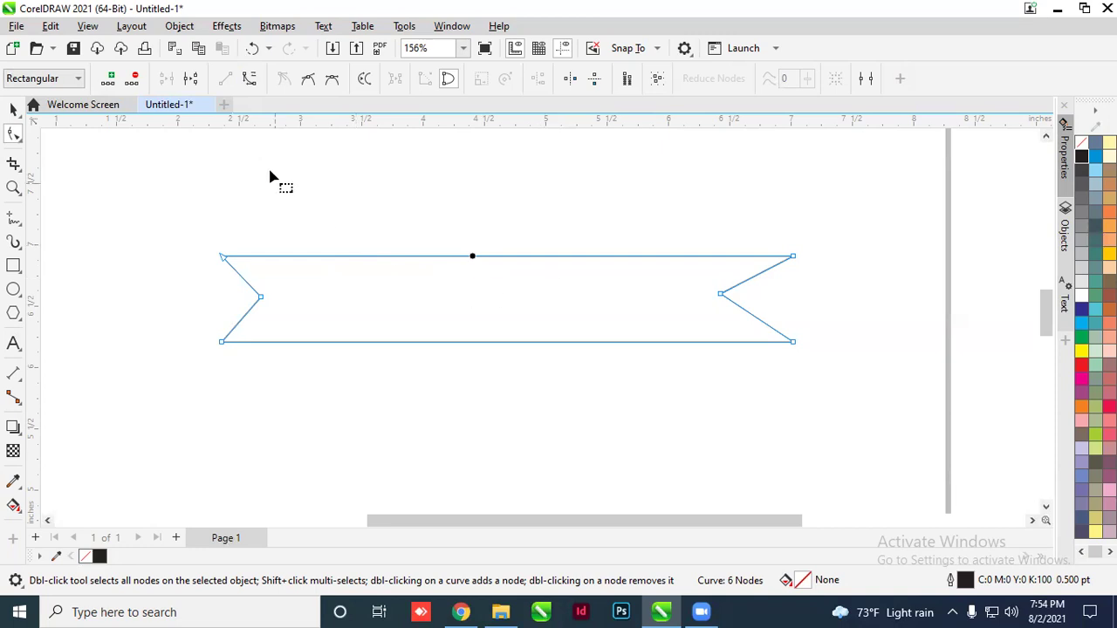
left_click(247, 79)
left_click_drag(409, 256, 411, 175)
left_click_drag(602, 259, 512, 312)
left_click_drag(409, 177, 399, 171)
left_click_drag(513, 310, 512, 298)
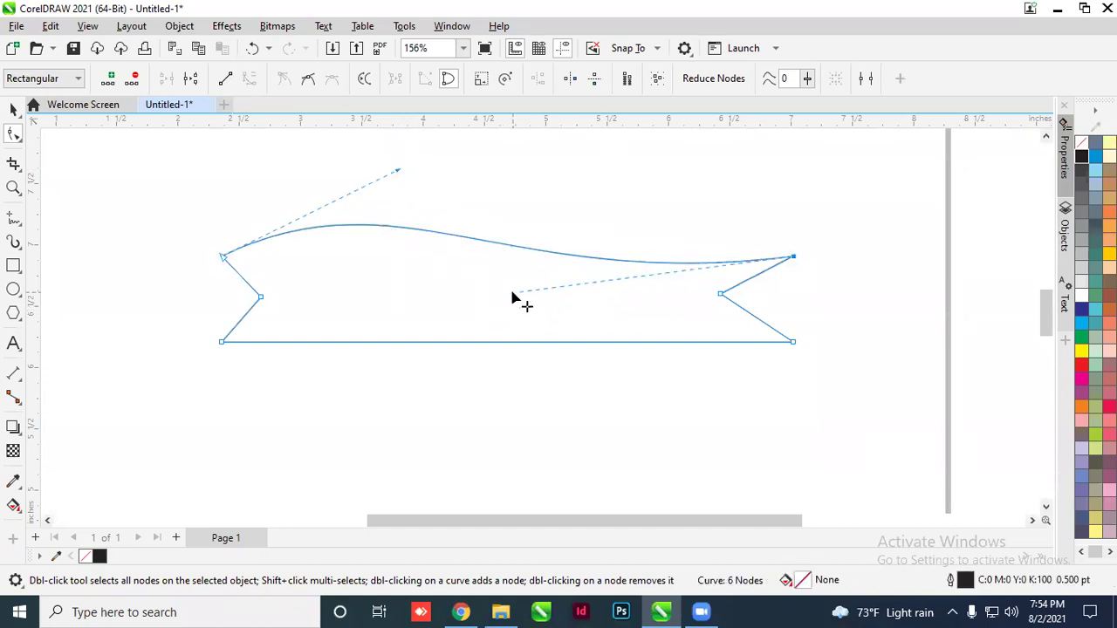
Convert the new ribbon's bottom edge to a curve and bend it to run roughly parallel with the wavy top edge
left_click(493, 342)
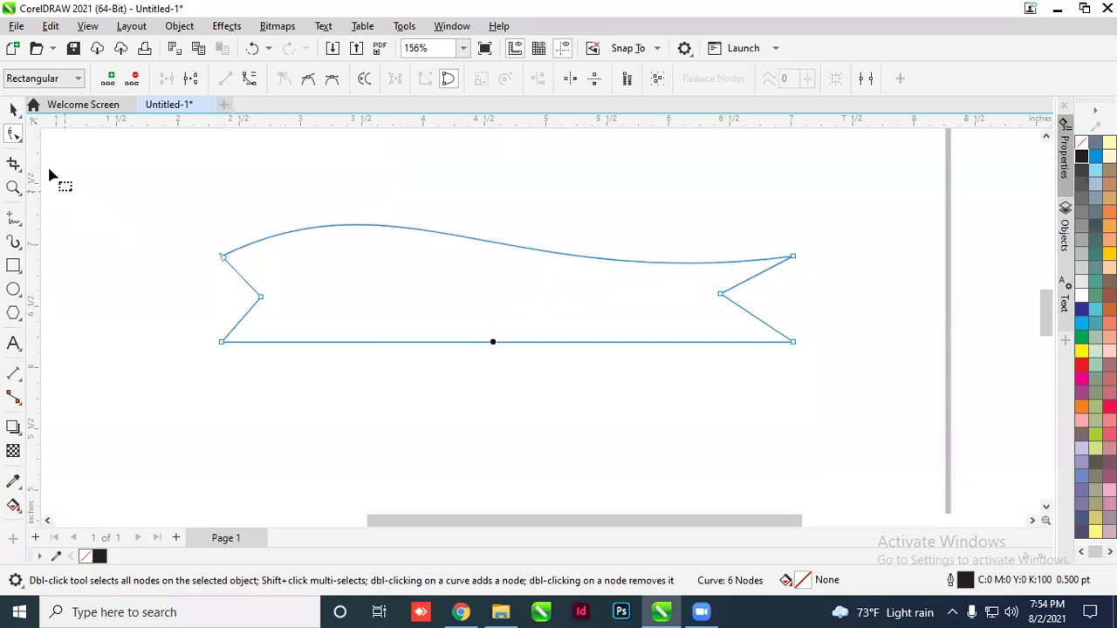
left_click_drag(413, 341, 431, 277)
left_click_drag(606, 351, 602, 381)
left_click_drag(429, 262, 425, 254)
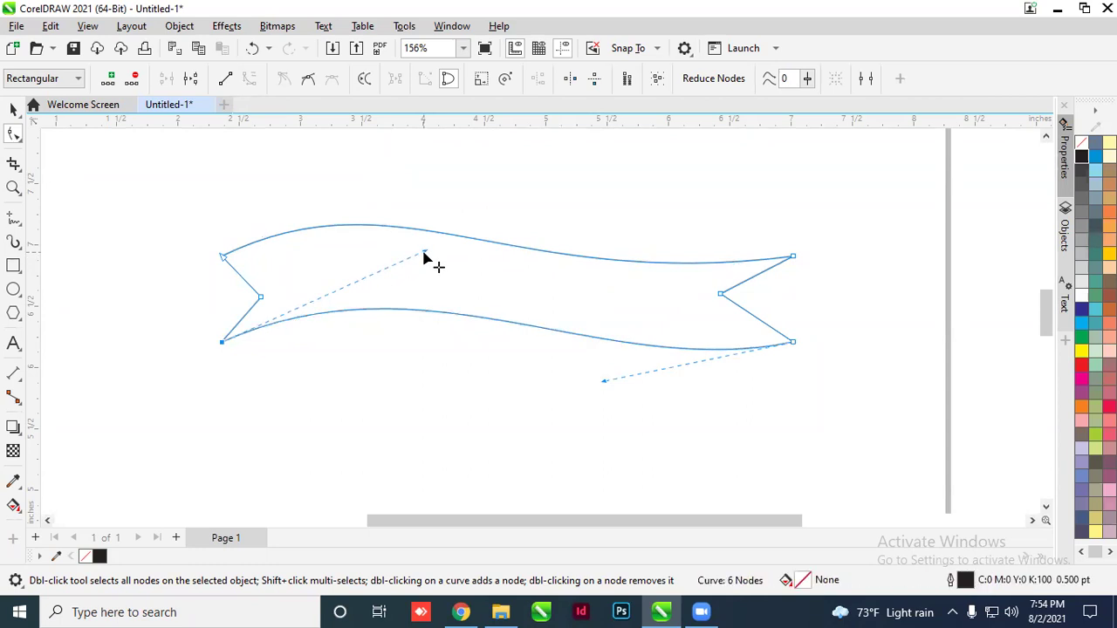
Convert both straight segments of the ribbon's right notch to curves and bend them with their handles
left_click(755, 277)
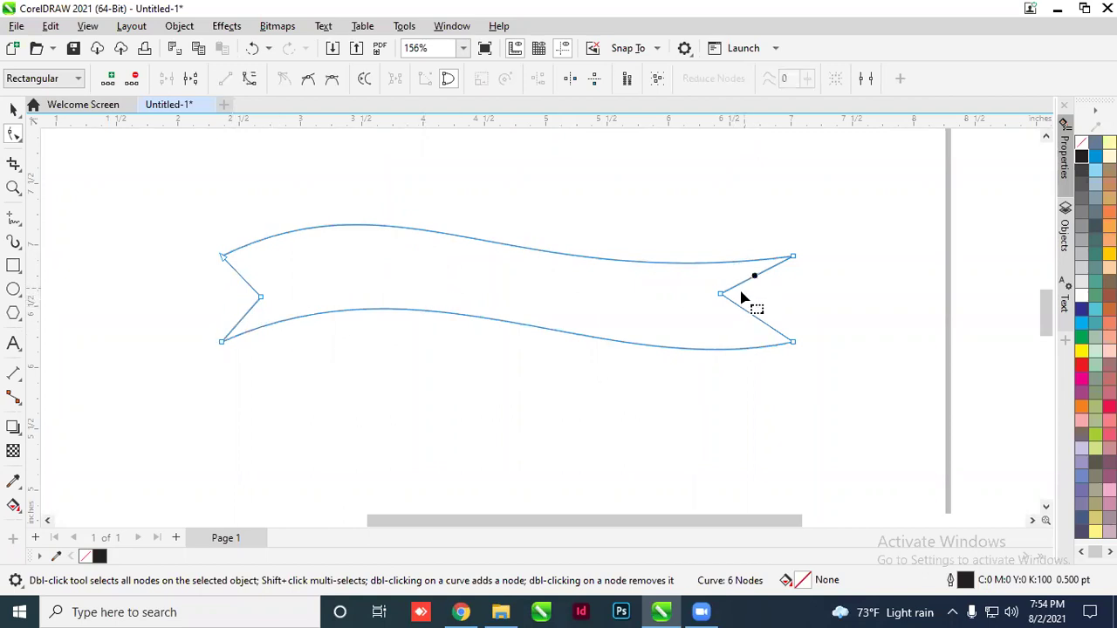
left_click(249, 78)
left_click_drag(769, 269, 782, 288)
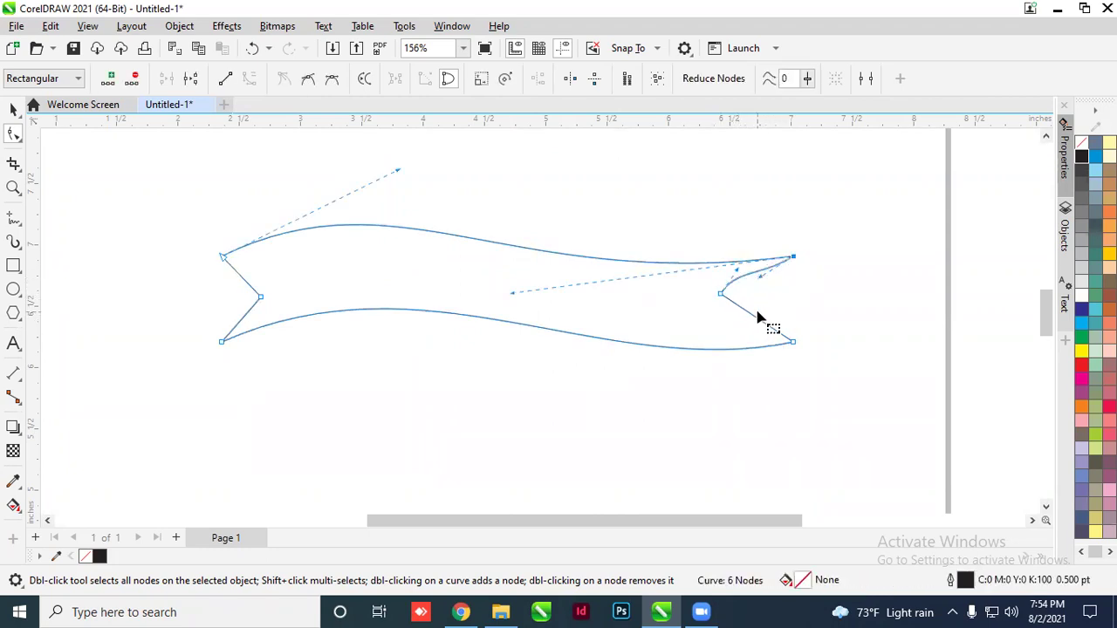
left_click(754, 317)
left_click(249, 78)
left_click_drag(744, 314, 775, 307)
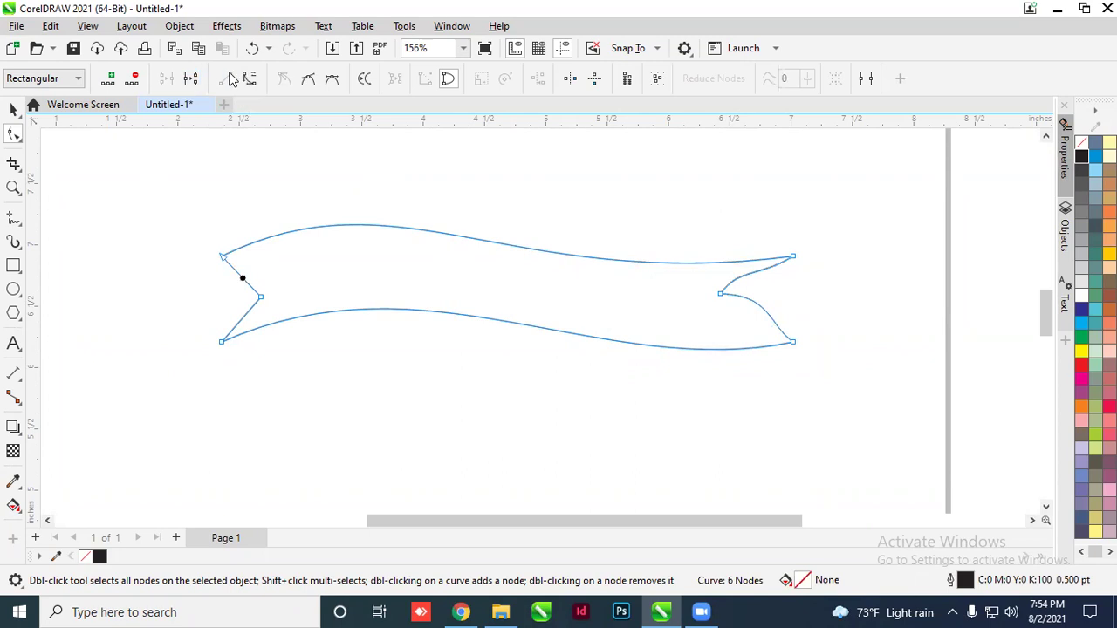
Curve both segments of the ribbon's left notch and move its inner node deeper into the ribbon
left_click(223, 257)
left_click_drag(236, 270, 298, 269)
left_click(310, 254)
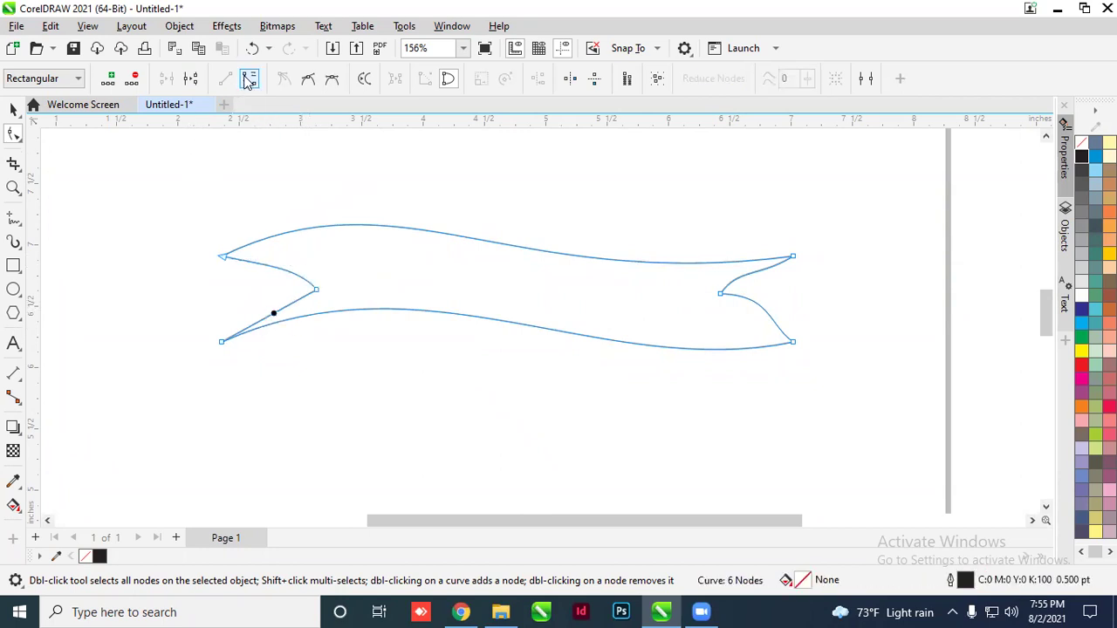
left_click(266, 325)
left_click_drag(292, 317, 299, 320)
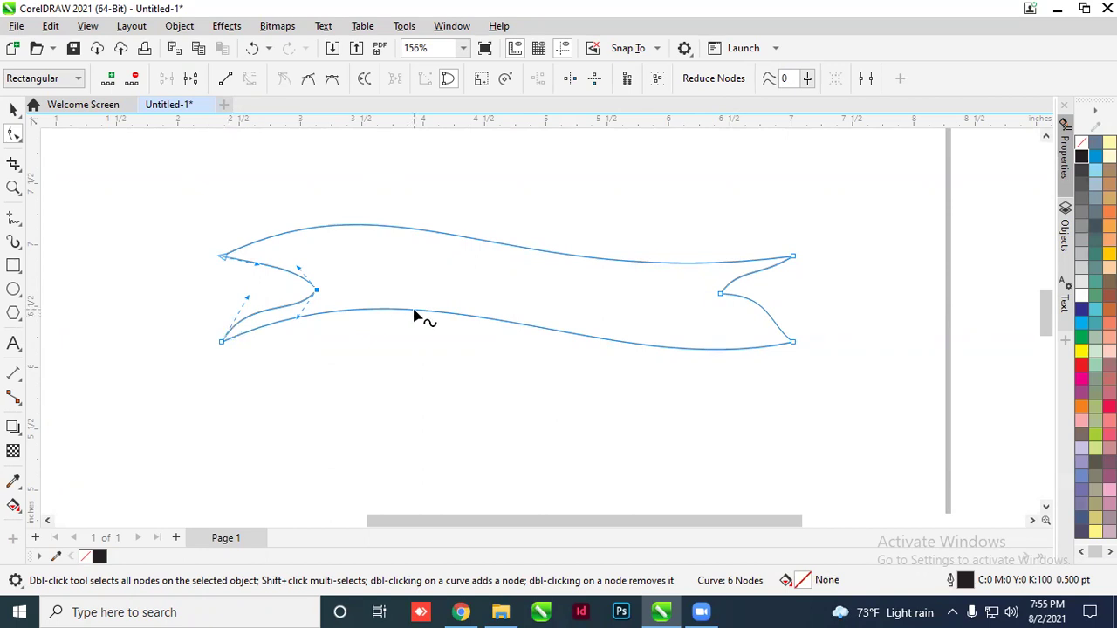
Delete the curved ribbon and draw an ellipse about 2.2 by 2.07 inches on the page
left_click(13, 109)
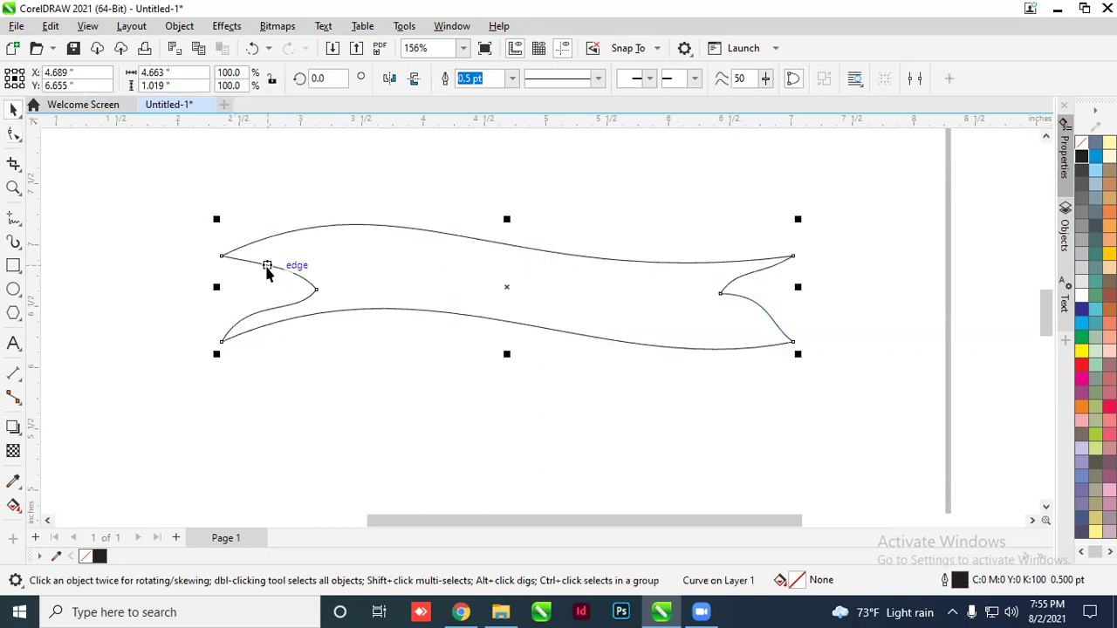
key("Delete")
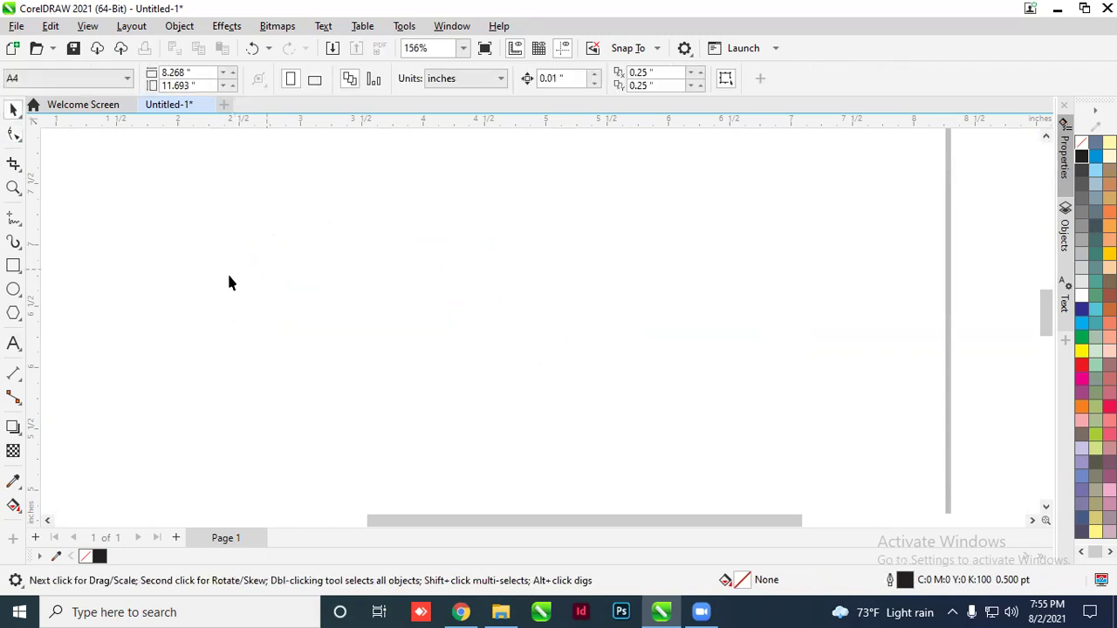
left_click(14, 290)
left_click_drag(306, 203, 579, 457)
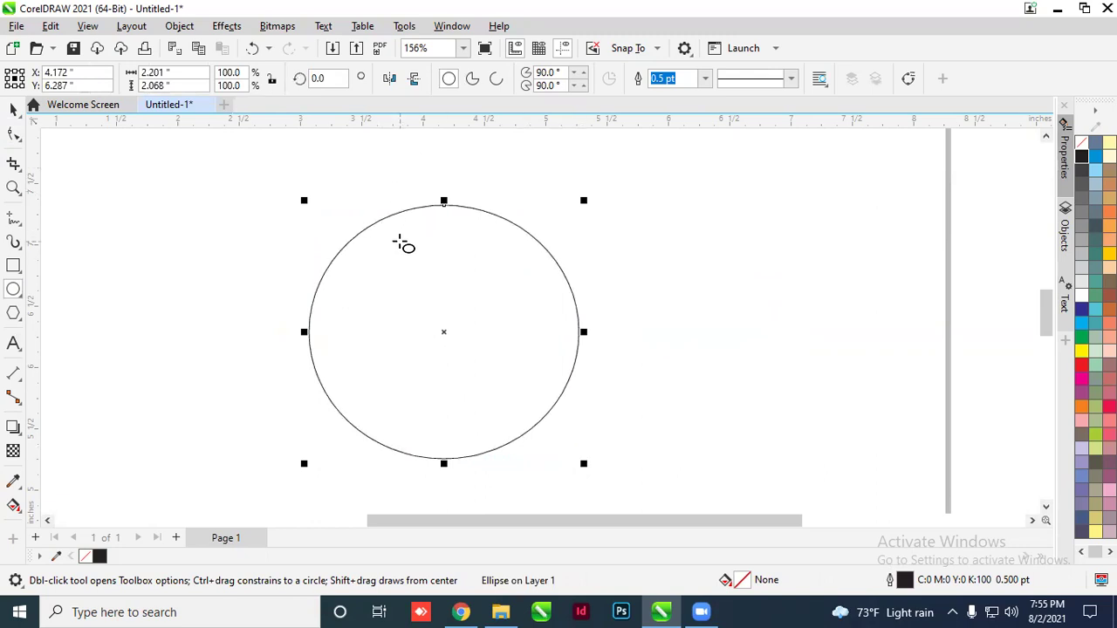
Convert the ellipse to a pie and reshape its ends to span from about 38.6° to 195.9°
left_click(473, 78)
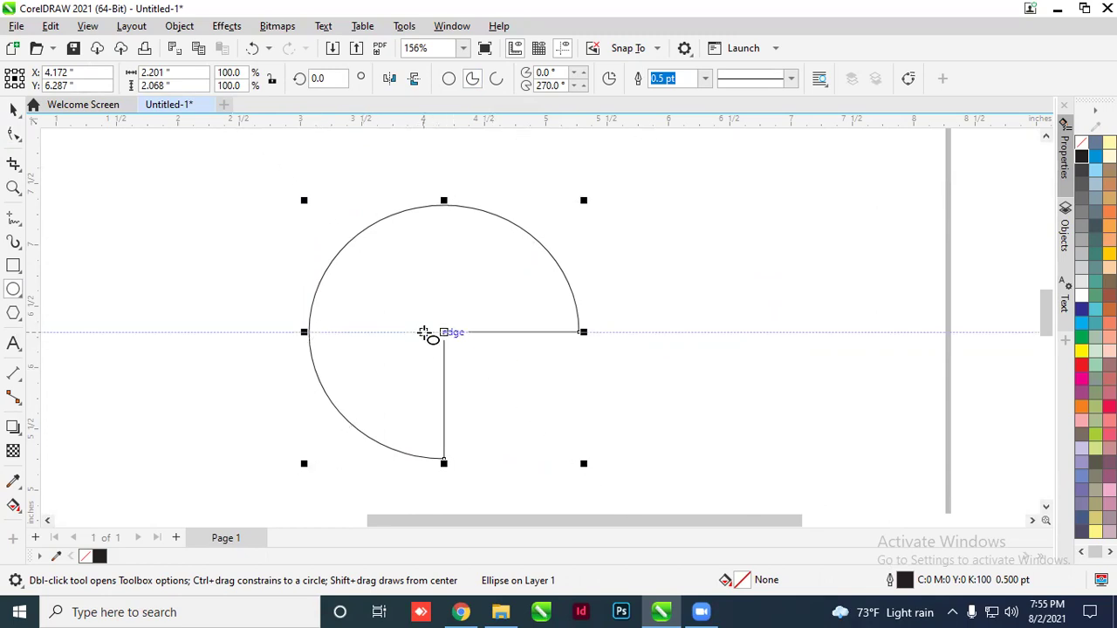
left_click(13, 135)
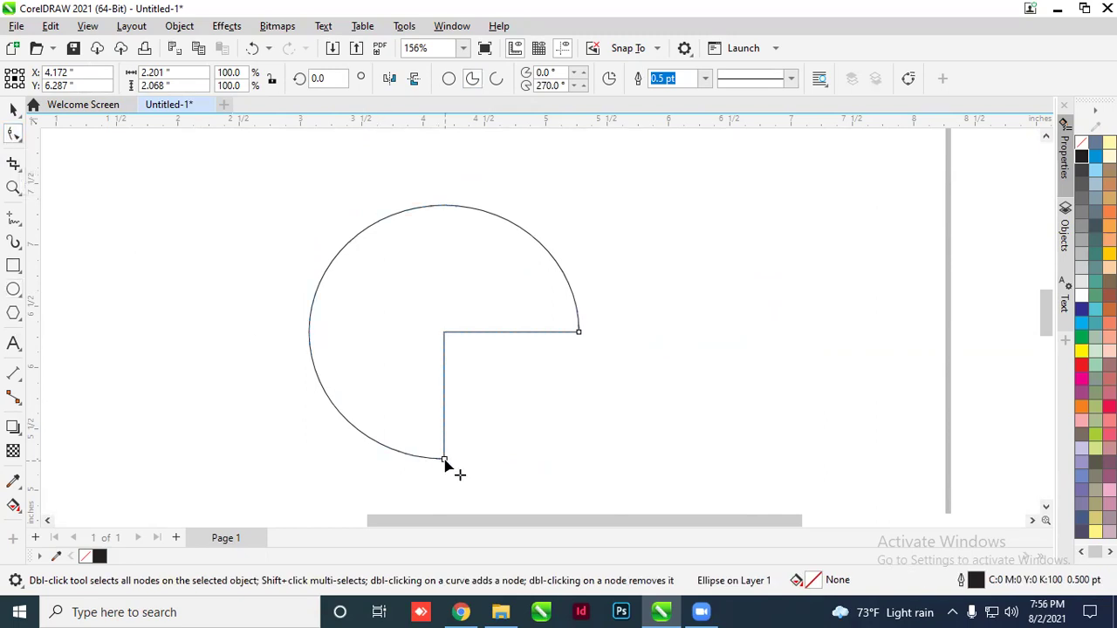
left_click_drag(439, 461, 324, 277)
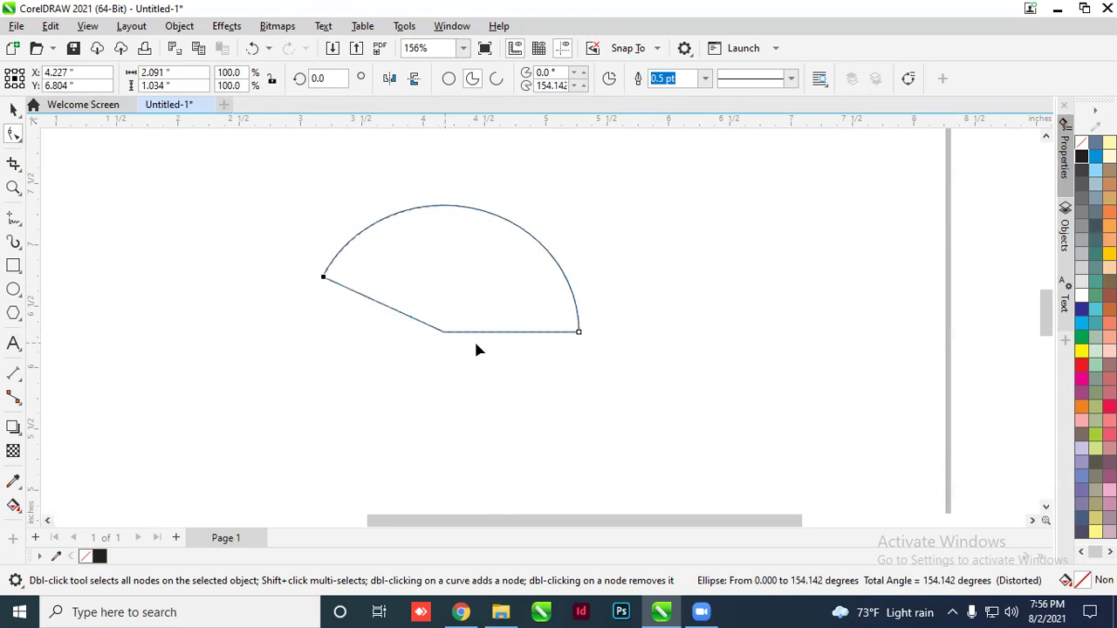
left_click_drag(578, 333, 563, 257)
left_click_drag(323, 277, 400, 351)
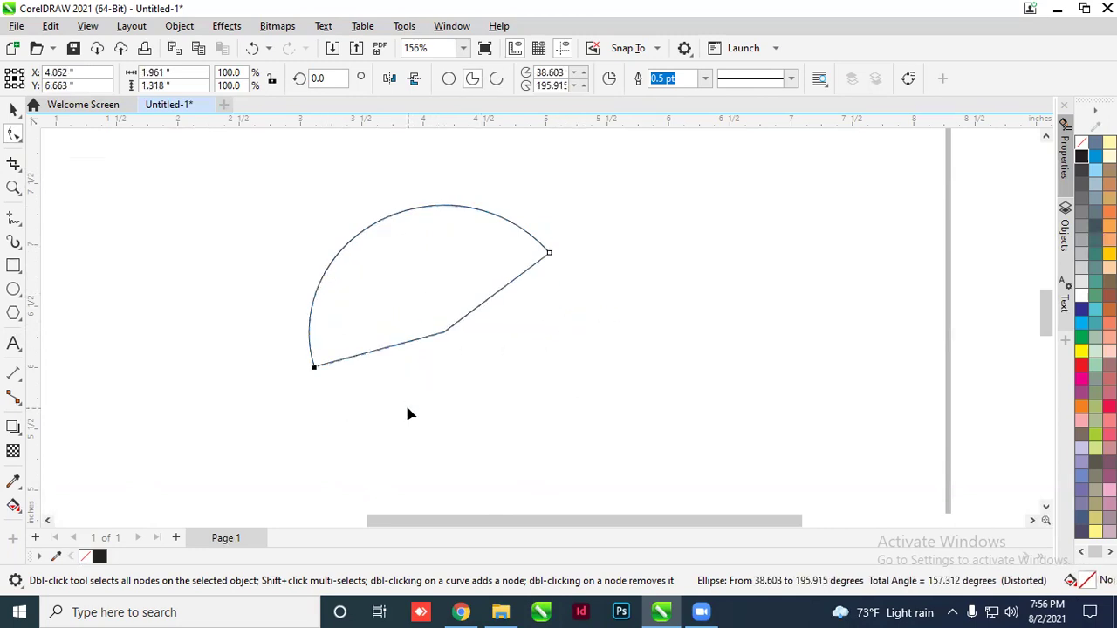
Draw an ellipse about 1.57 by 1.66 inches beside the pie and place an overlapping copy slightly up and to the right
scroll(429, 262, "up", 1)
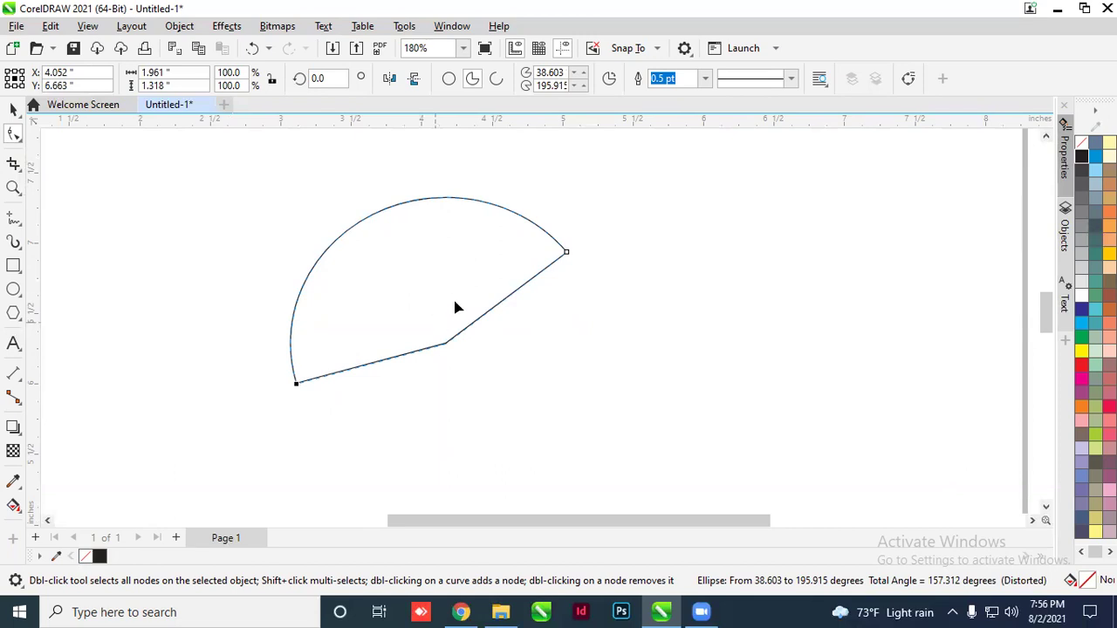
left_click(13, 289)
left_click_drag(622, 251, 854, 495)
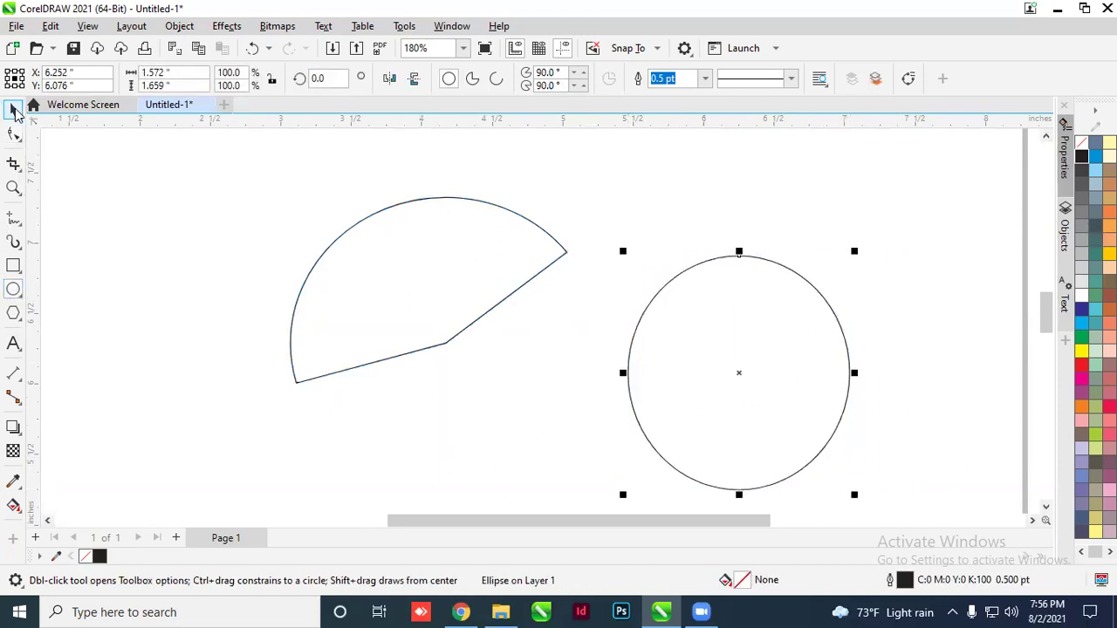
left_click(13, 108)
left_click_drag(690, 354, 711, 324)
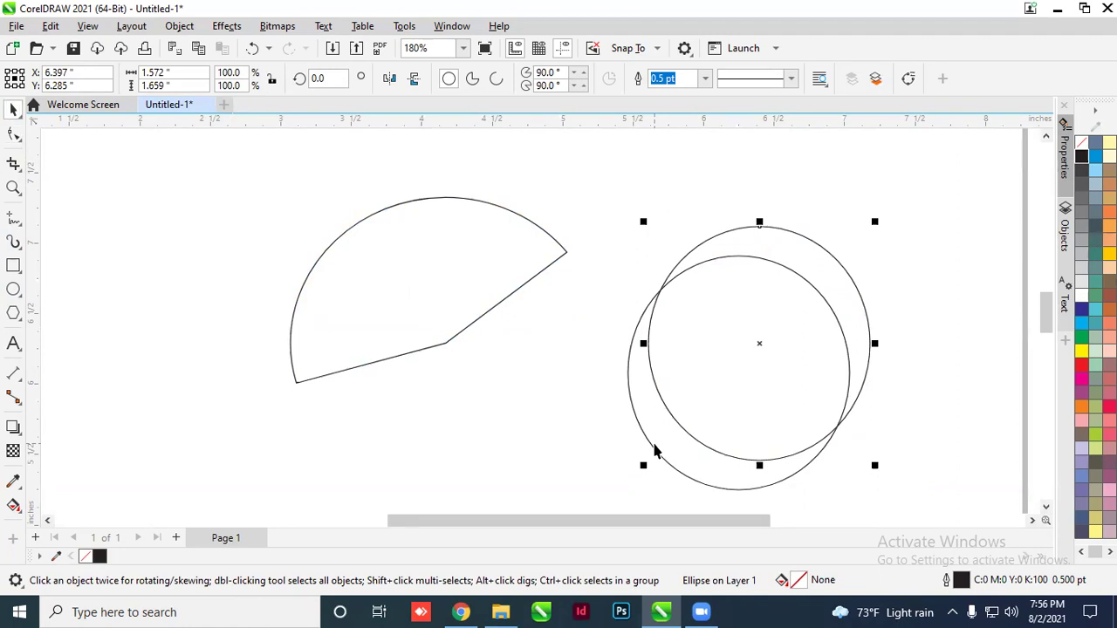
left_click(593, 384)
Fill the lower-left crescent between the two overlapping ellipses with green using the Smart Fill tool
scroll(574, 351, "down", 1)
scroll(689, 437, "up", 1)
scroll(601, 355, "down", 1)
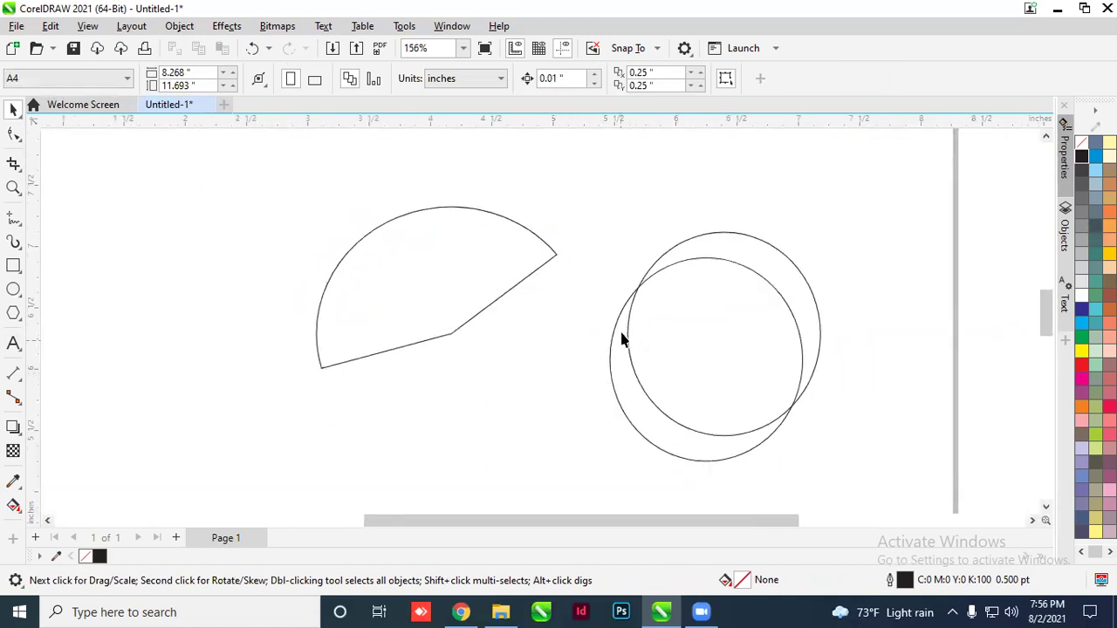
left_click(13, 505)
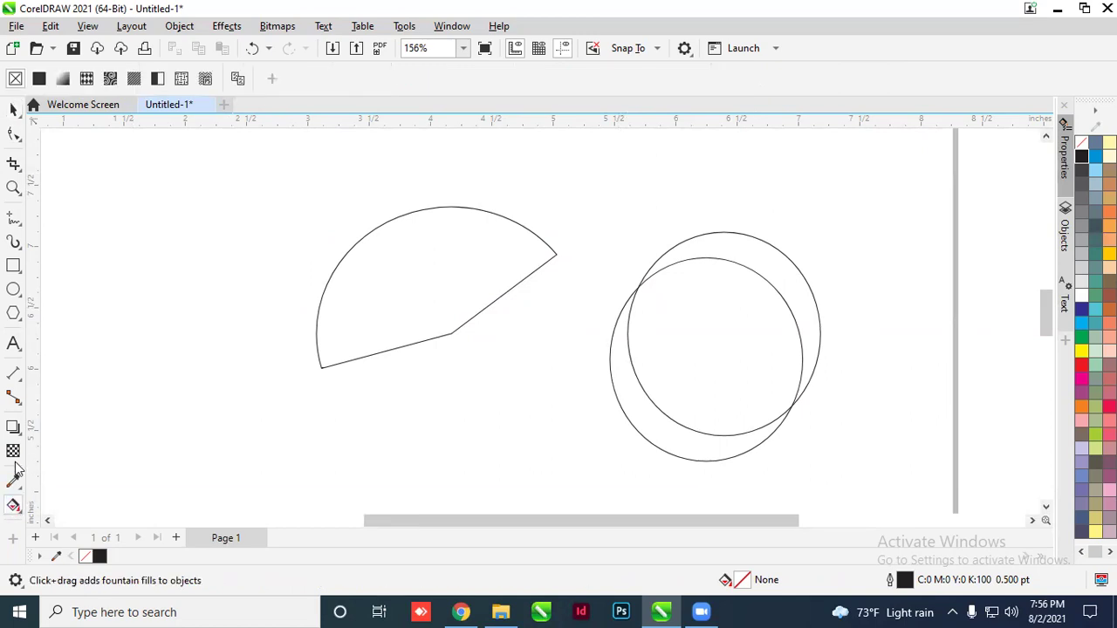
left_click(18, 509)
left_click(39, 544)
left_click(20, 511)
left_click(62, 525)
left_click(640, 434)
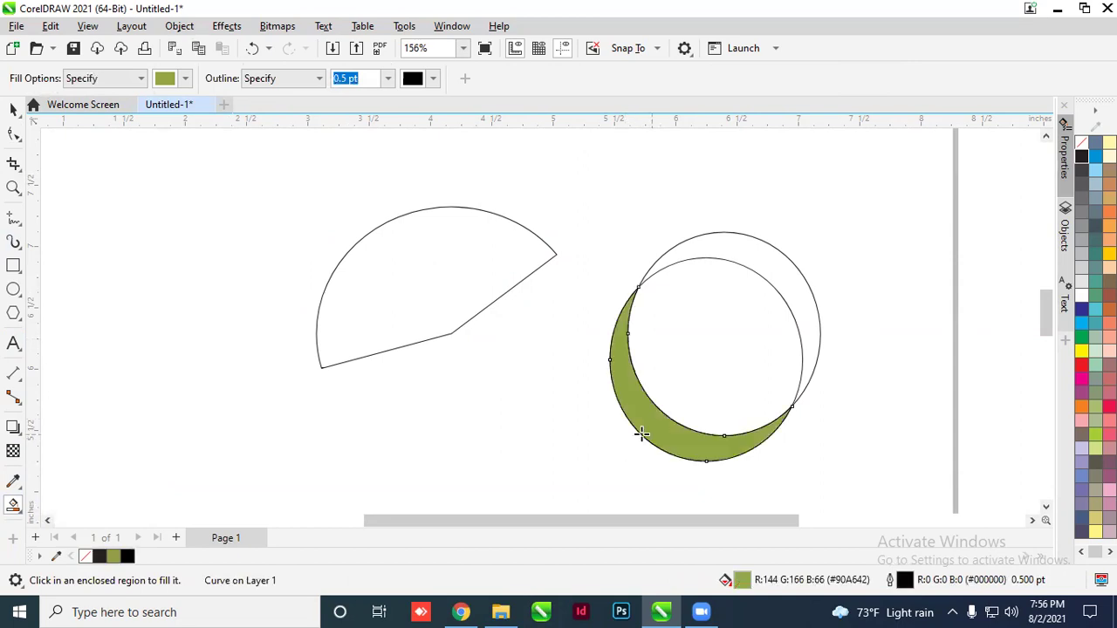
Move the green crescent away from the ellipses to the empty area left of the pie
left_click(13, 109)
left_click(626, 397)
left_click_drag(627, 397, 146, 359)
left_click_drag(271, 402, 226, 349)
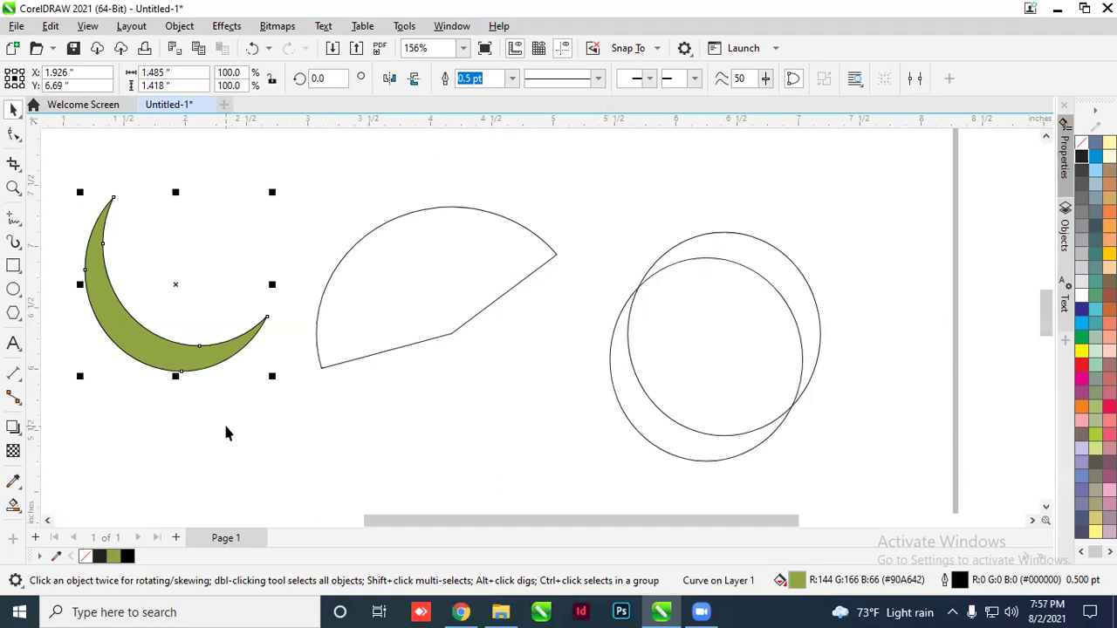
Delete the green crescent and both overlapping ellipses, leaving only the pie on the page
key("Delete")
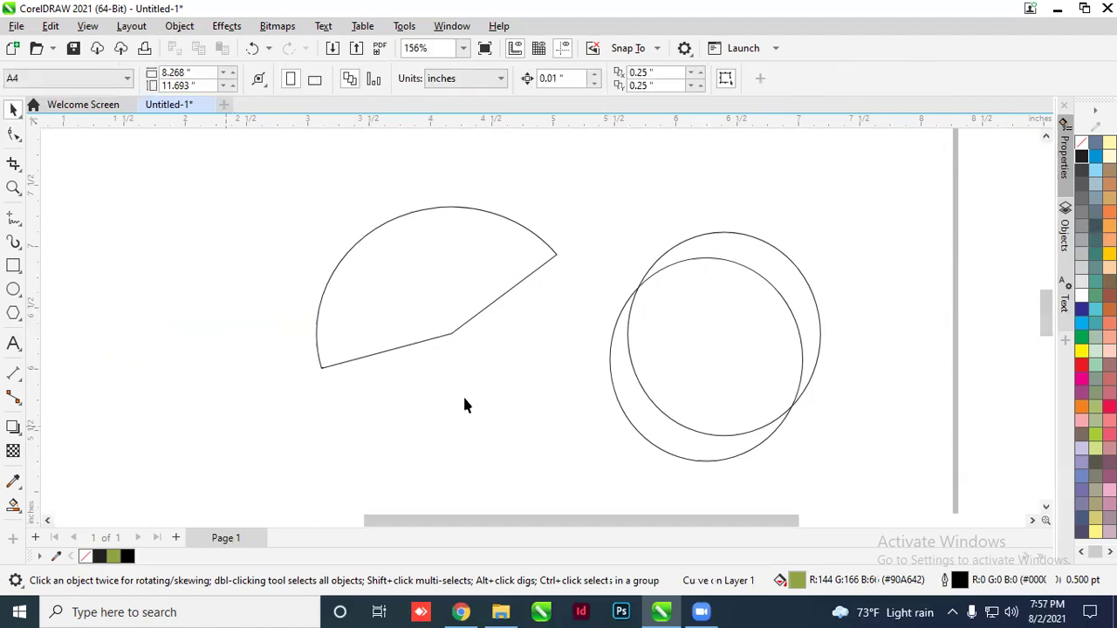
left_click_drag(593, 182, 876, 487)
key("Delete")
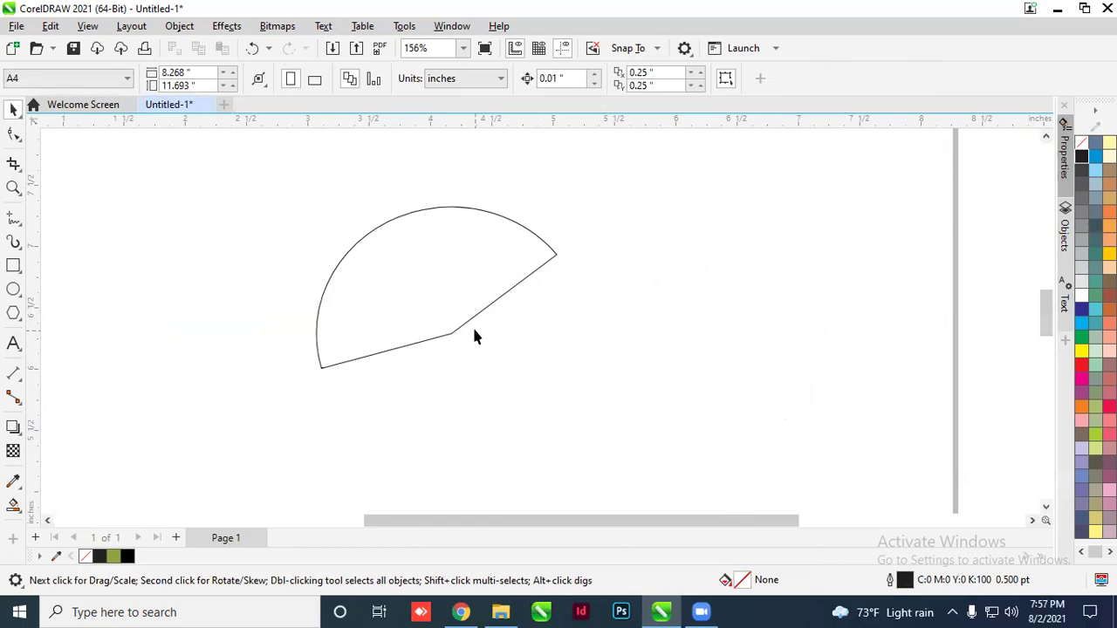
Convert the pie to an open arc and move its end nodes so it spans from about 168° to 280.3°
left_click(471, 319)
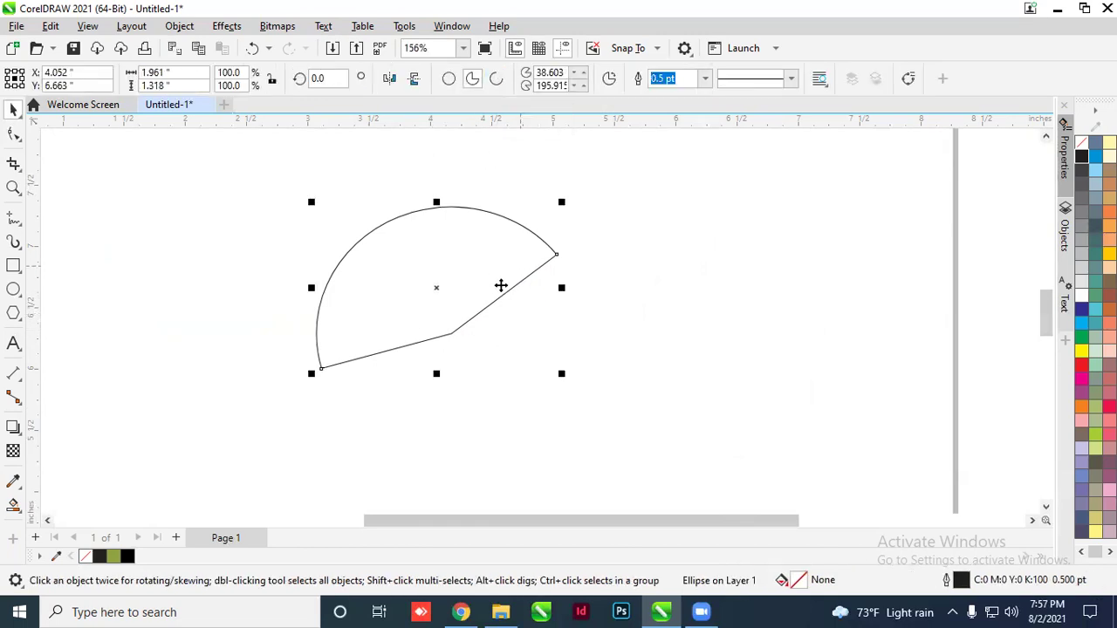
left_click(496, 80)
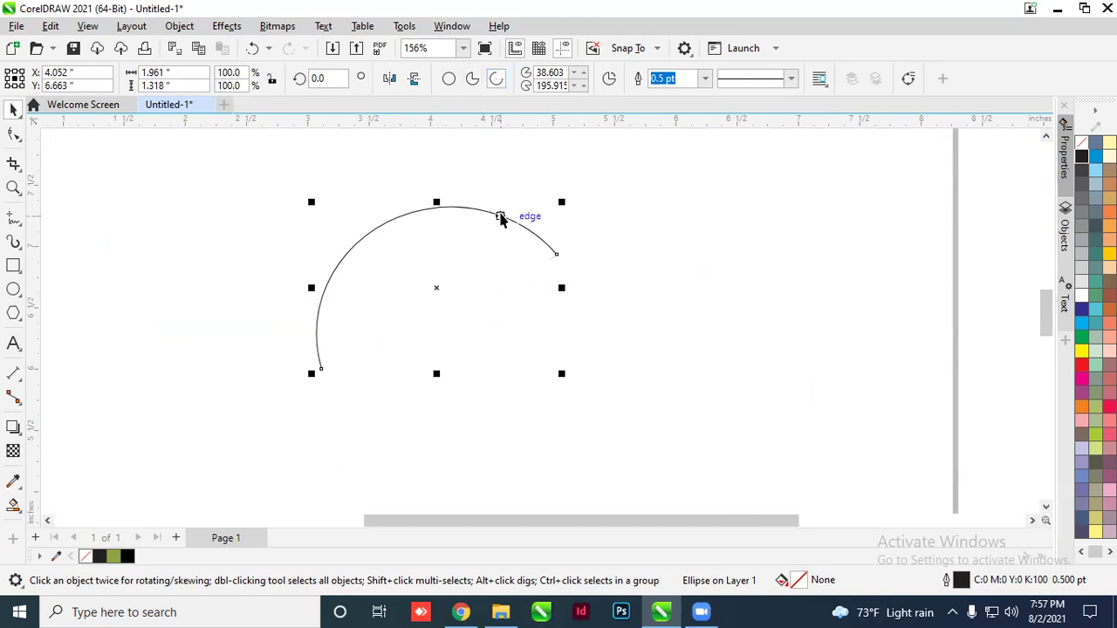
left_click(14, 134)
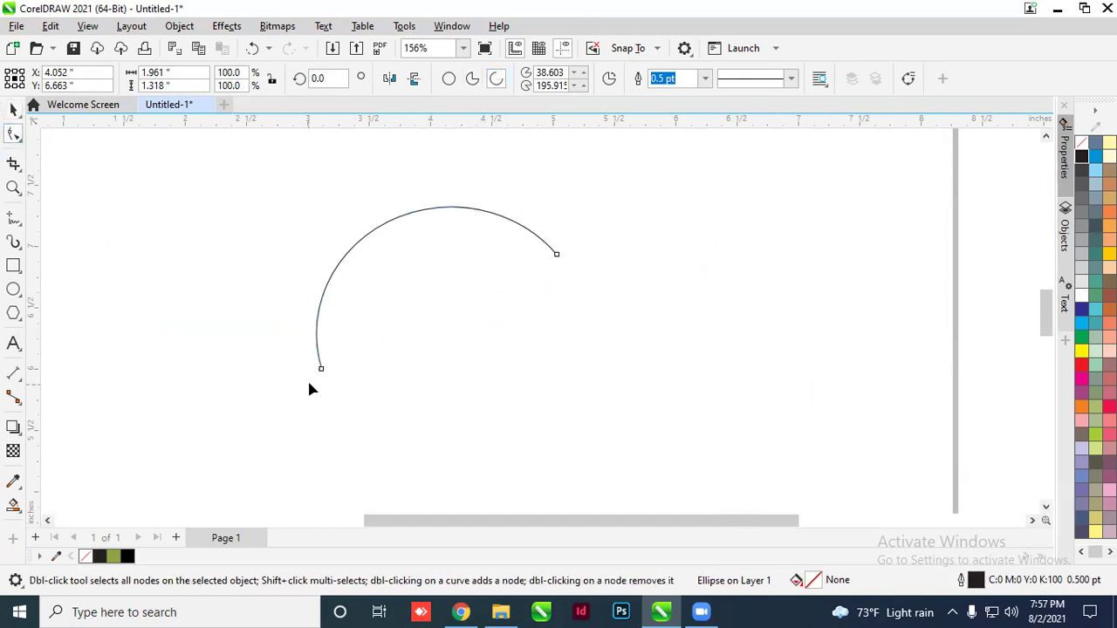
left_click_drag(364, 423, 481, 489)
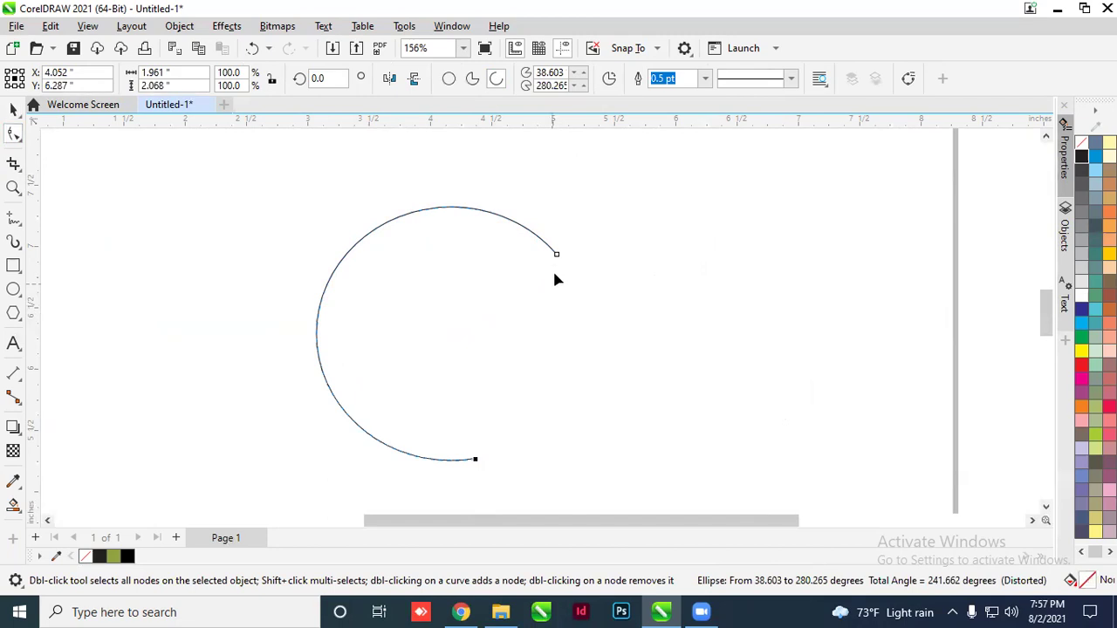
left_click_drag(554, 256, 317, 309)
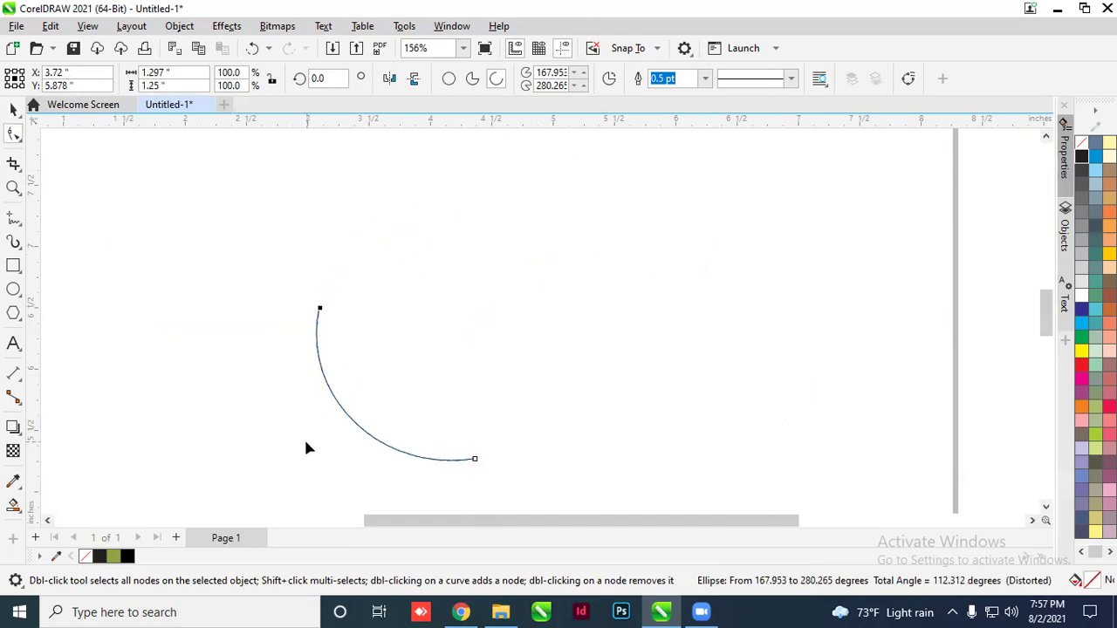
Set the arc's outline width to 4.0 pt
left_click(705, 79)
left_click(668, 189)
left_click(706, 79)
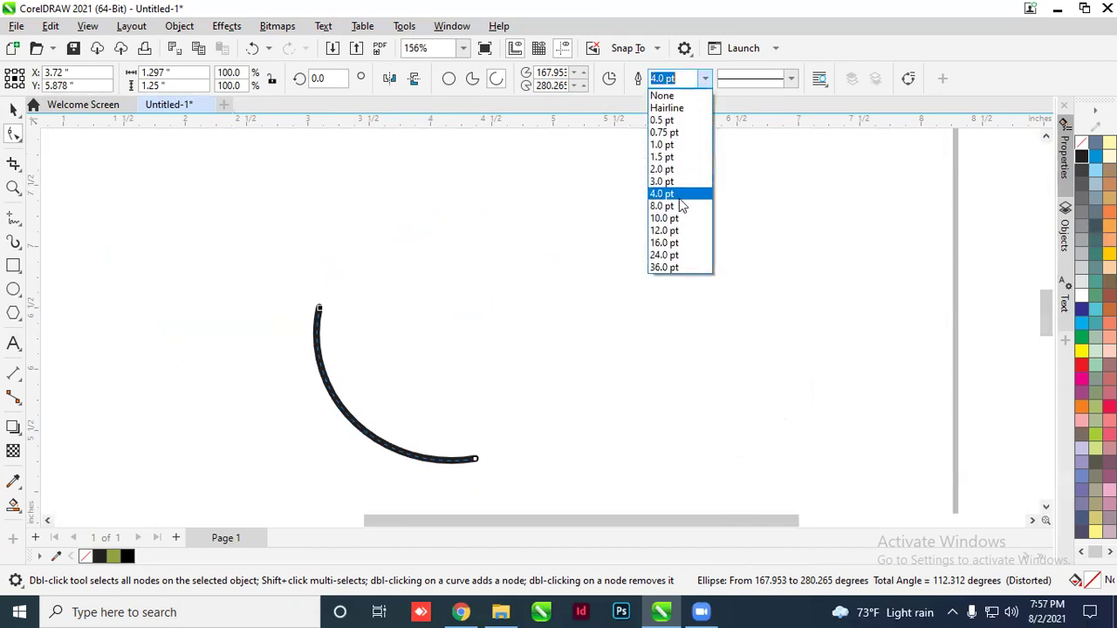
left_click(669, 191)
Move the thick arc about 1 inch to the left and 0.4 inch up
left_click(13, 108)
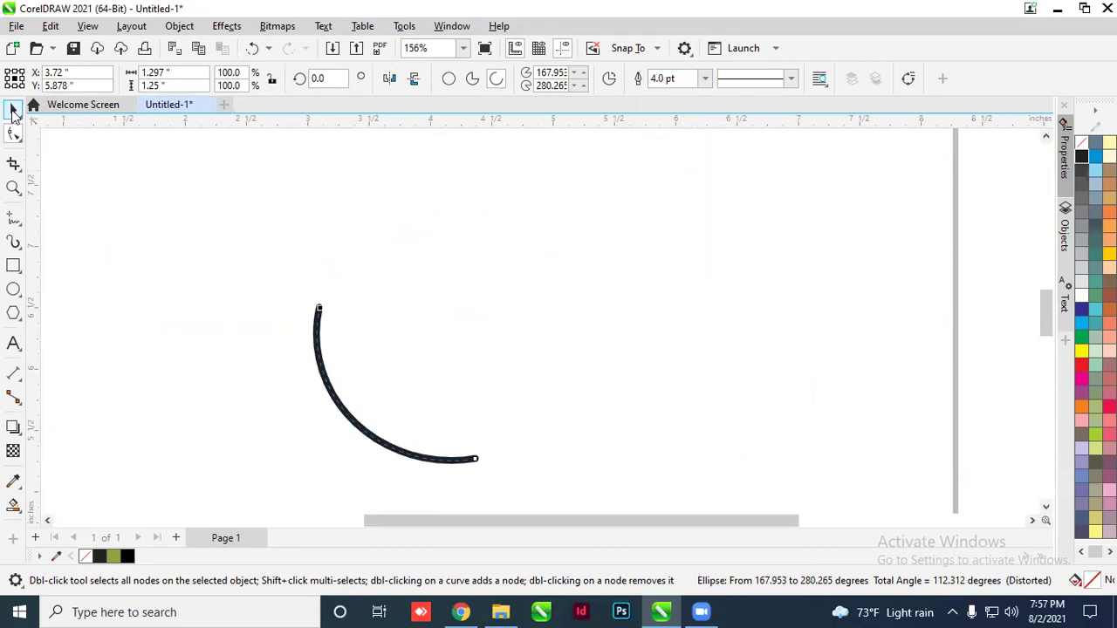
left_click(442, 416)
left_click_drag(366, 434, 242, 381)
left_click(466, 326)
left_click(243, 387)
left_click(352, 389)
left_click(274, 399)
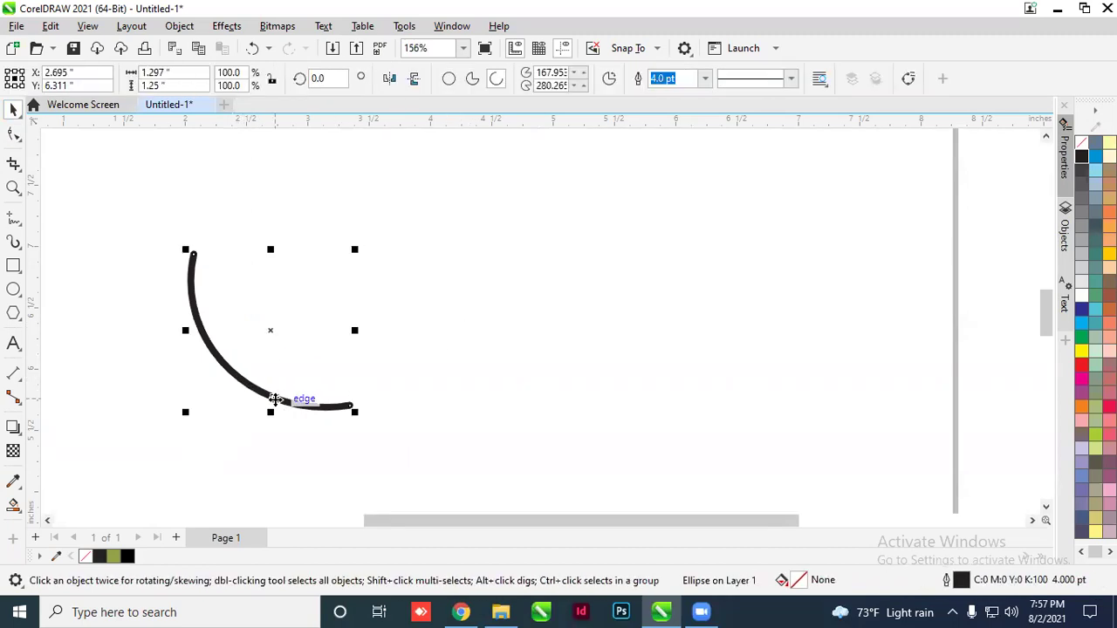
Reshape the arc as a pie spanning about 352.4° to 133.3° with the Shape tool and convert it back to an arc
left_click(13, 133)
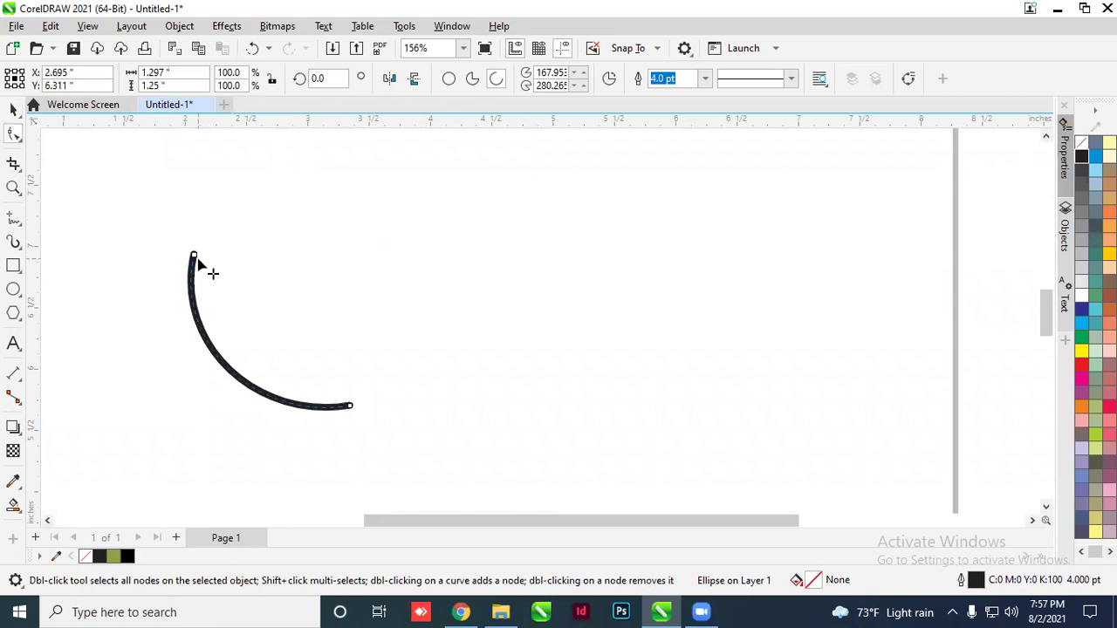
left_click_drag(194, 256, 445, 315)
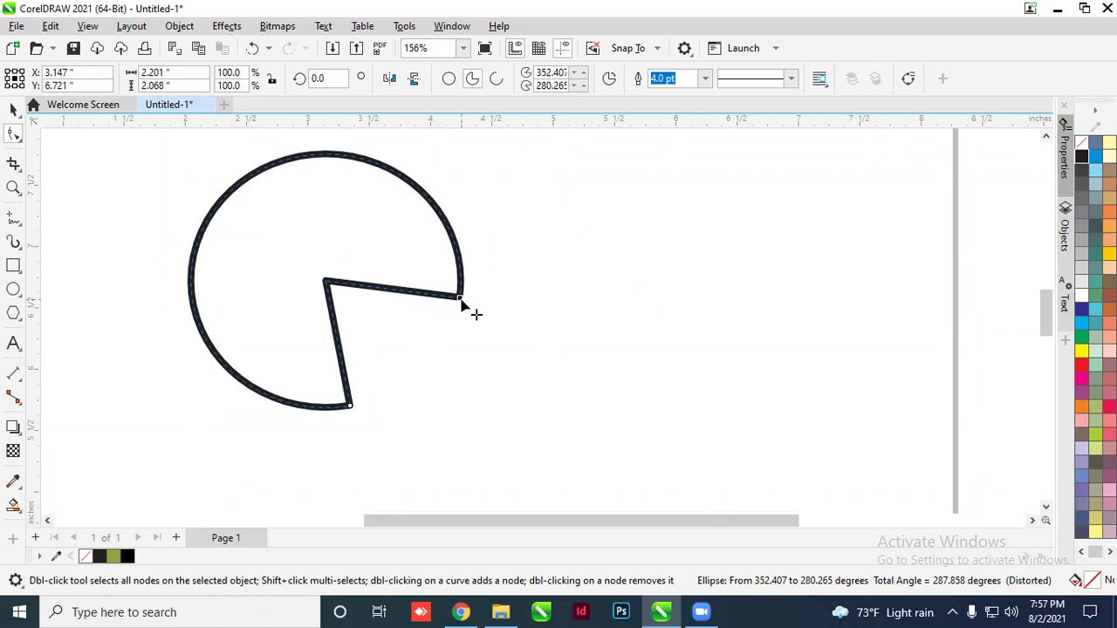
left_click_drag(350, 407, 262, 223)
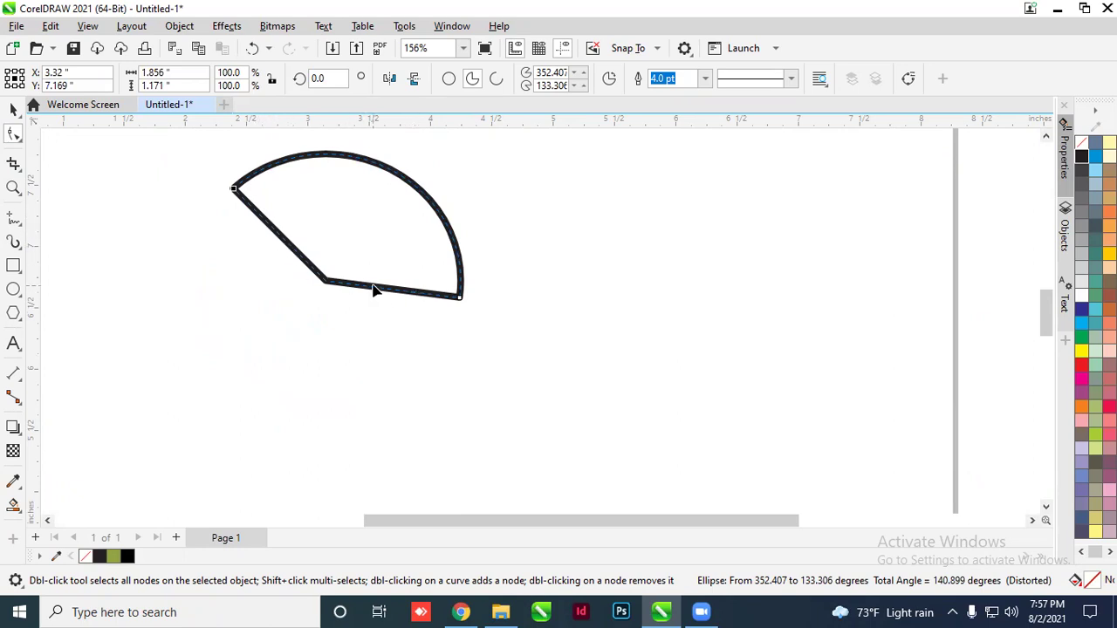
left_click(497, 80)
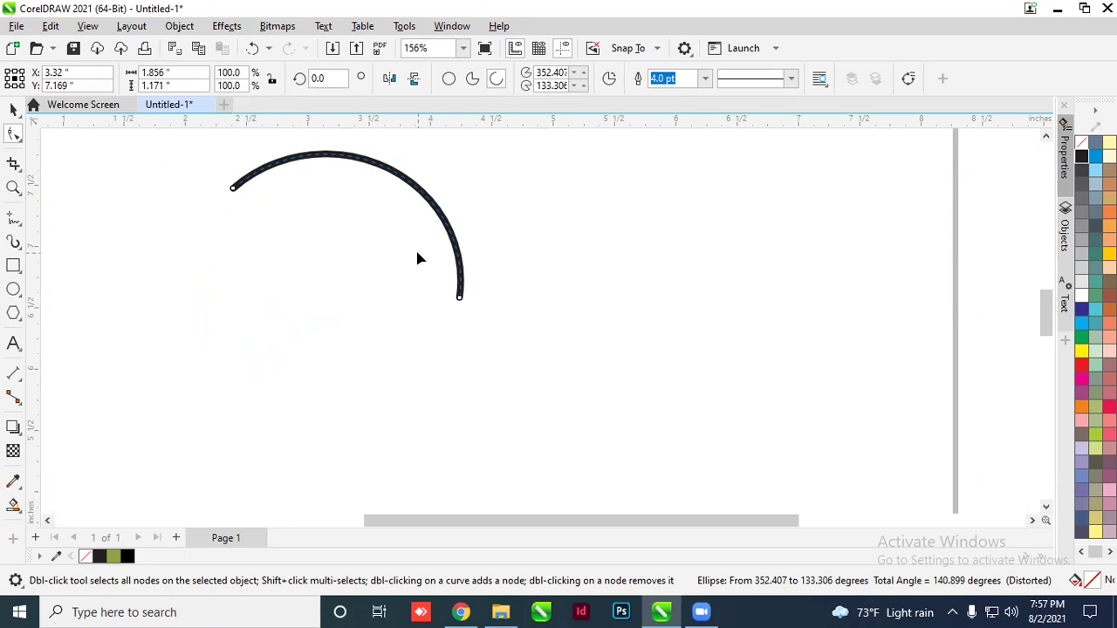
Draw a five-sided polygon about 1.65 by 1.59 inches to the right of the arc, rotated to about 213.7°
left_click(13, 314)
left_click(149, 312)
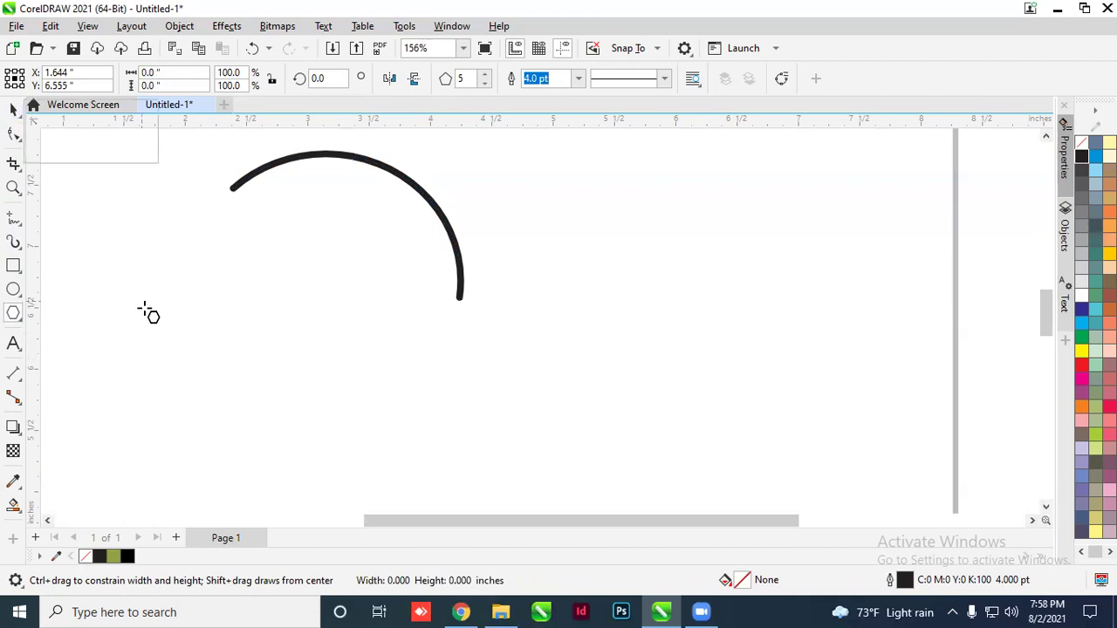
left_click(13, 314)
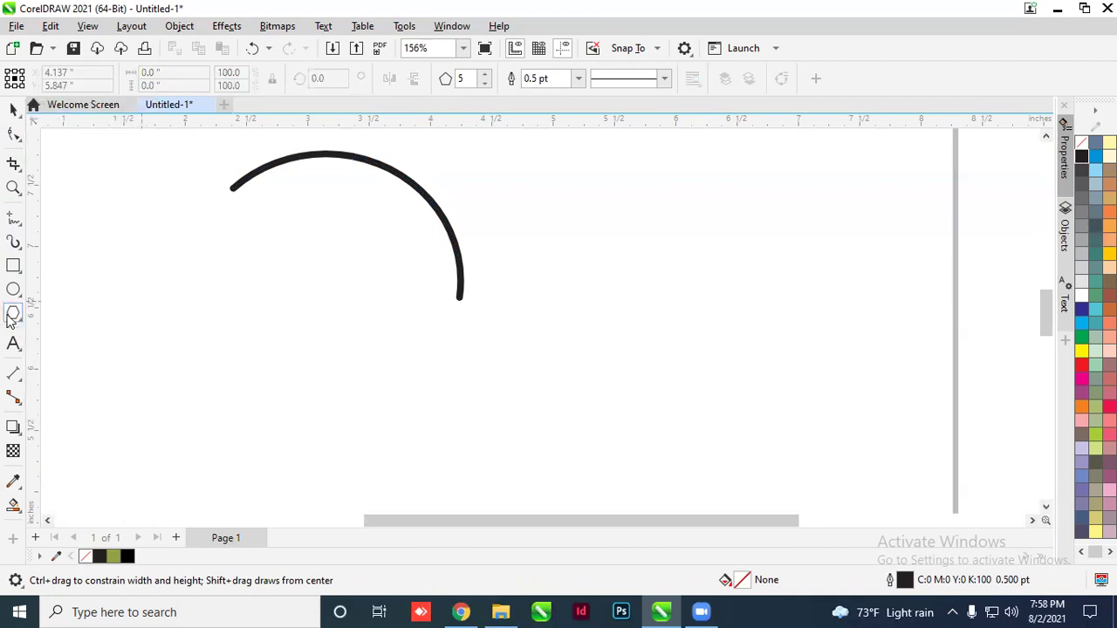
right_click(14, 320)
left_click(14, 320)
left_click(14, 320)
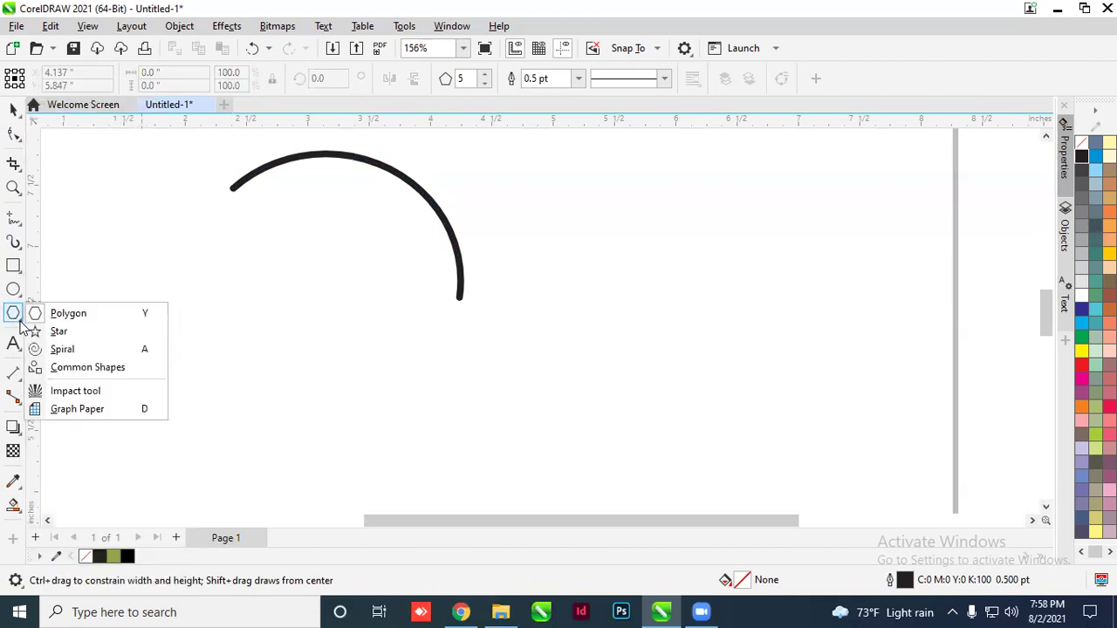
left_click(63, 319)
left_click_drag(531, 239, 594, 331)
left_click(13, 109)
left_click_drag(489, 172, 626, 266)
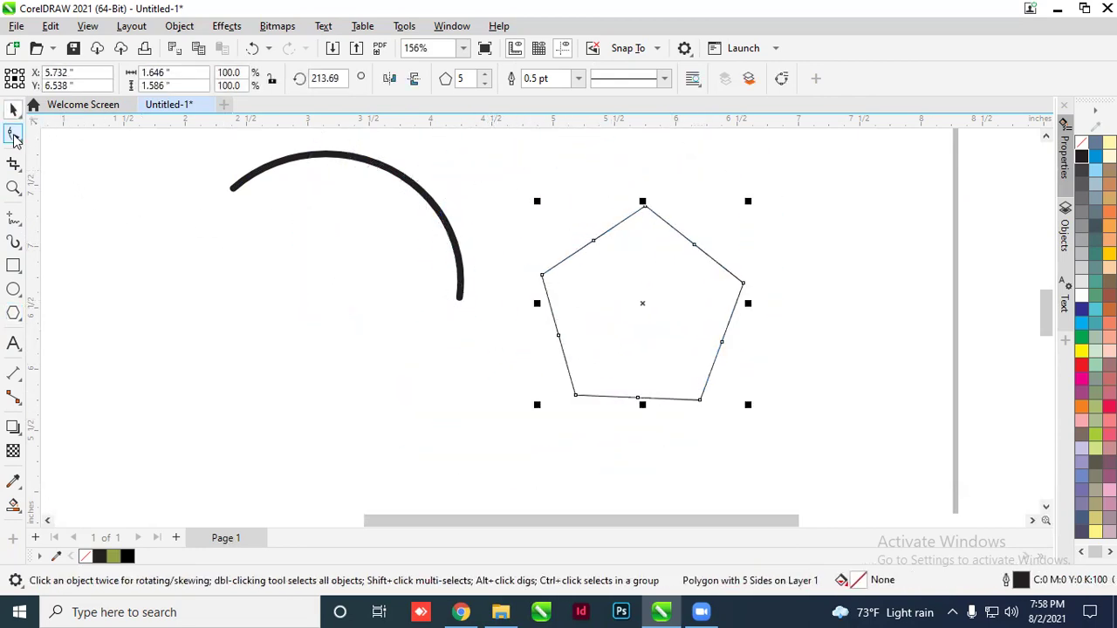
Reshape the polygon into a five-pointed star by pulling its mid-side nodes outward and its corner nodes inward
left_click(14, 137)
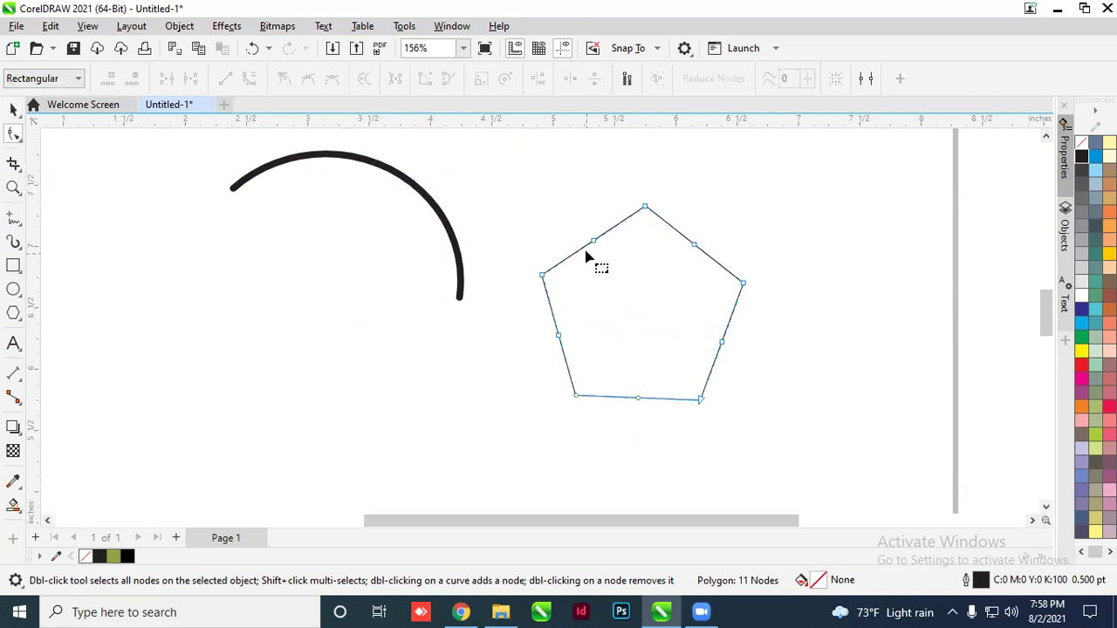
left_click_drag(594, 247, 522, 188)
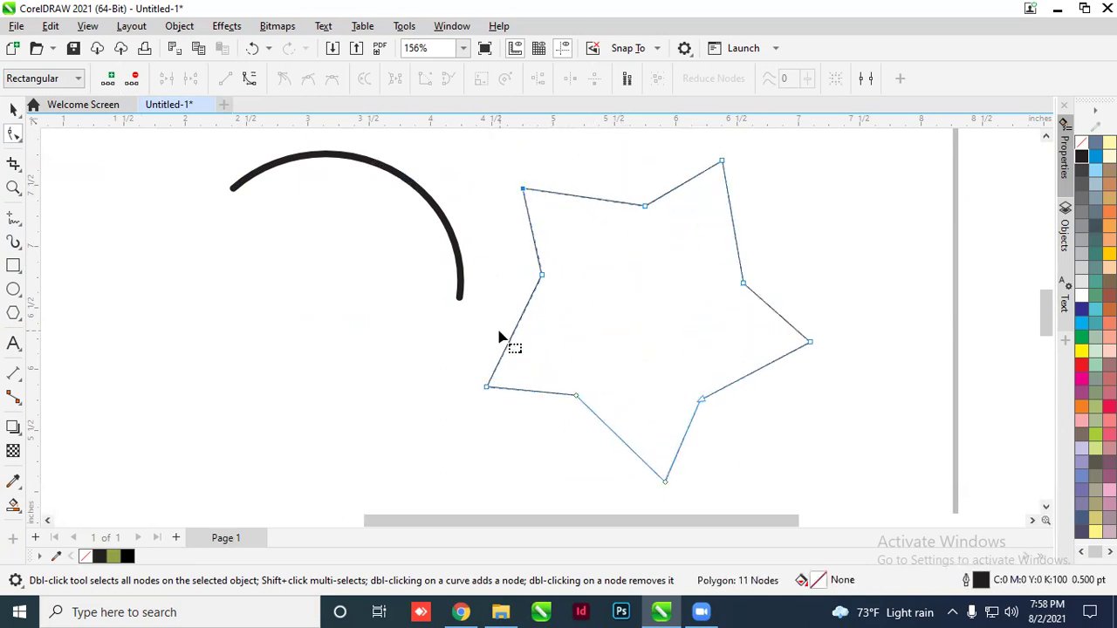
left_click_drag(544, 279, 547, 307)
left_click_drag(618, 220, 632, 234)
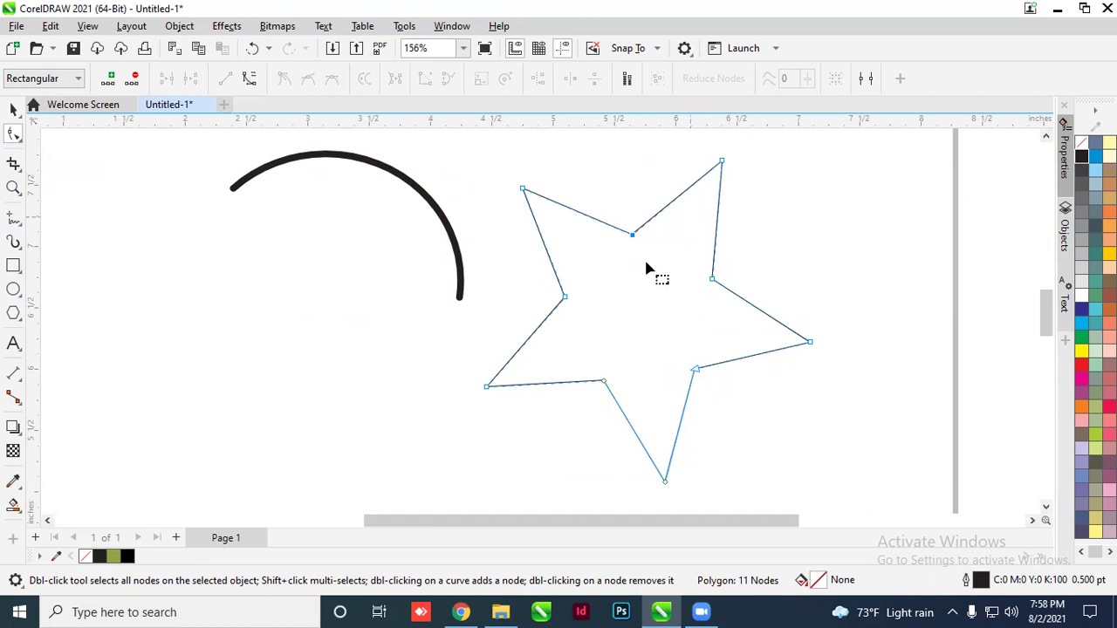
Delete the star's inner nodes to form a plain pentagon, undo the deletion, and delete them again
scroll(671, 253, "up", 1)
scroll(670, 253, "right", 1)
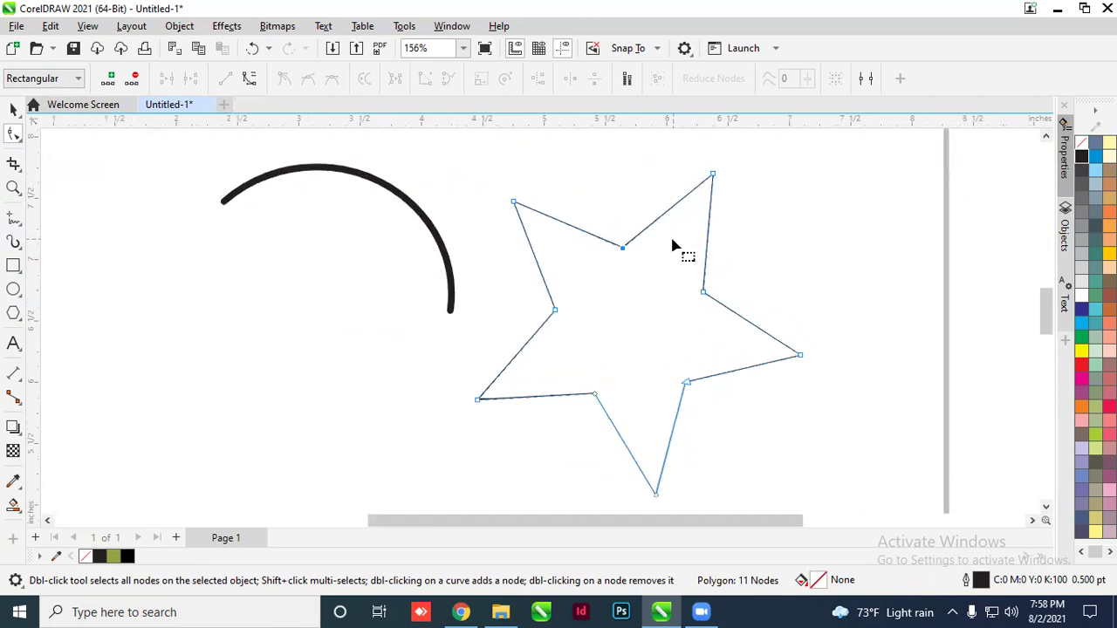
left_click(556, 311)
key("Delete")
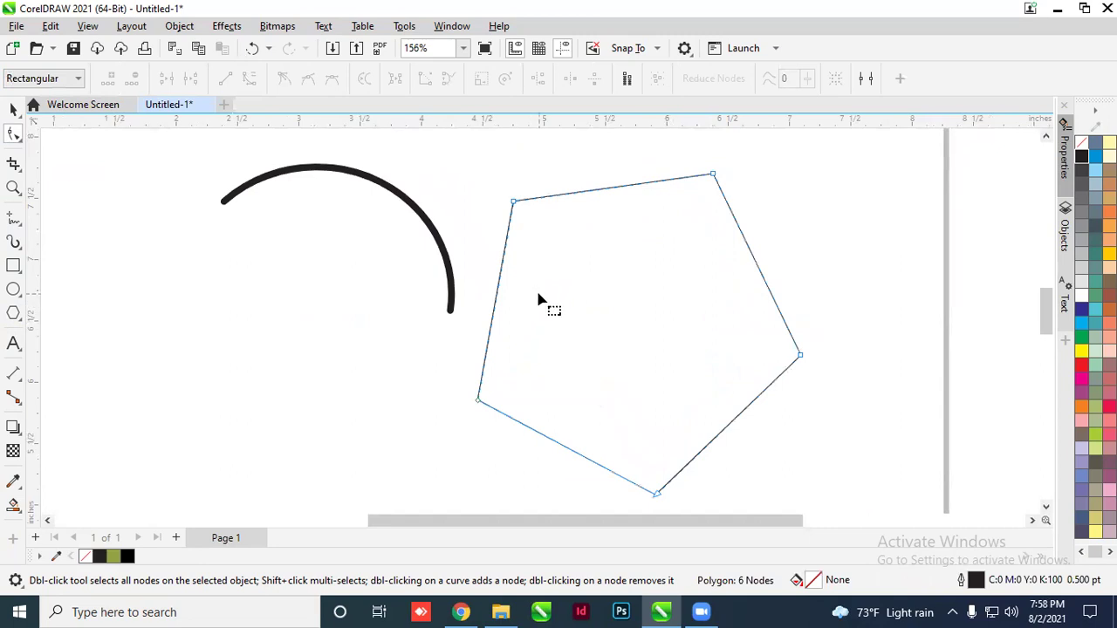
key("ctrl+z")
key("Delete")
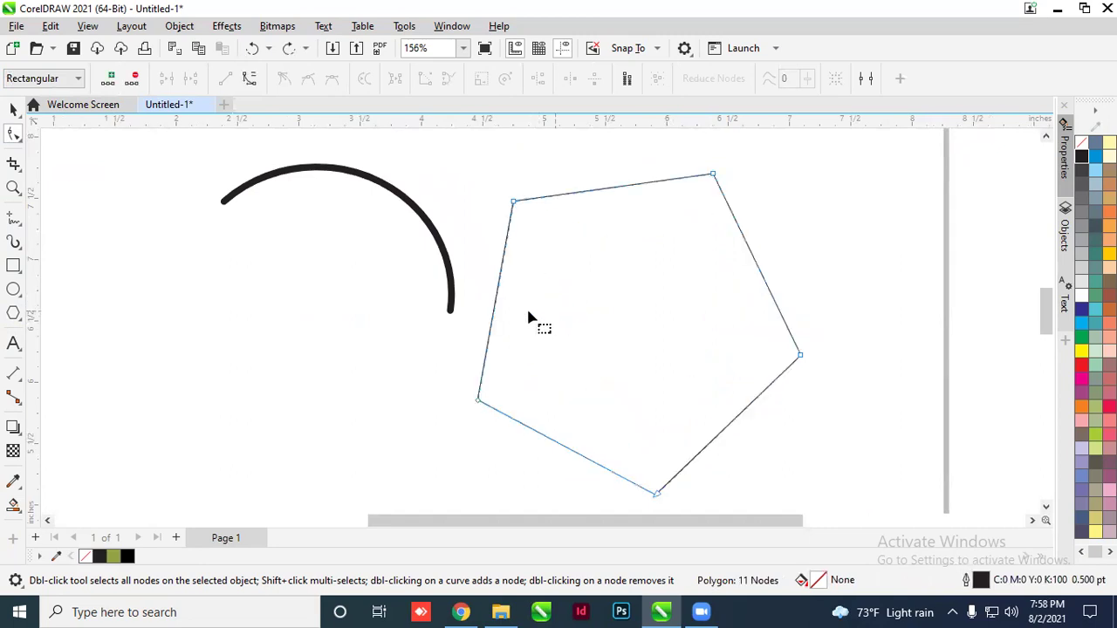
Undo the inner-node deletion, delete the nodes and undo once more, and pull the star's inner nodes slightly outward
key("ctrl+z")
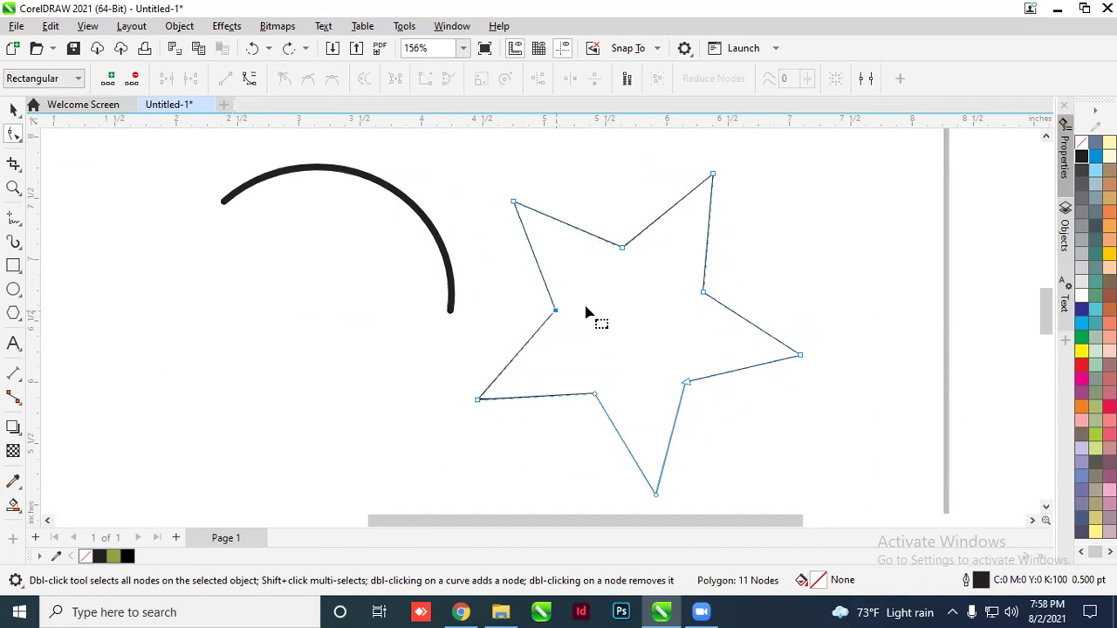
key("Delete")
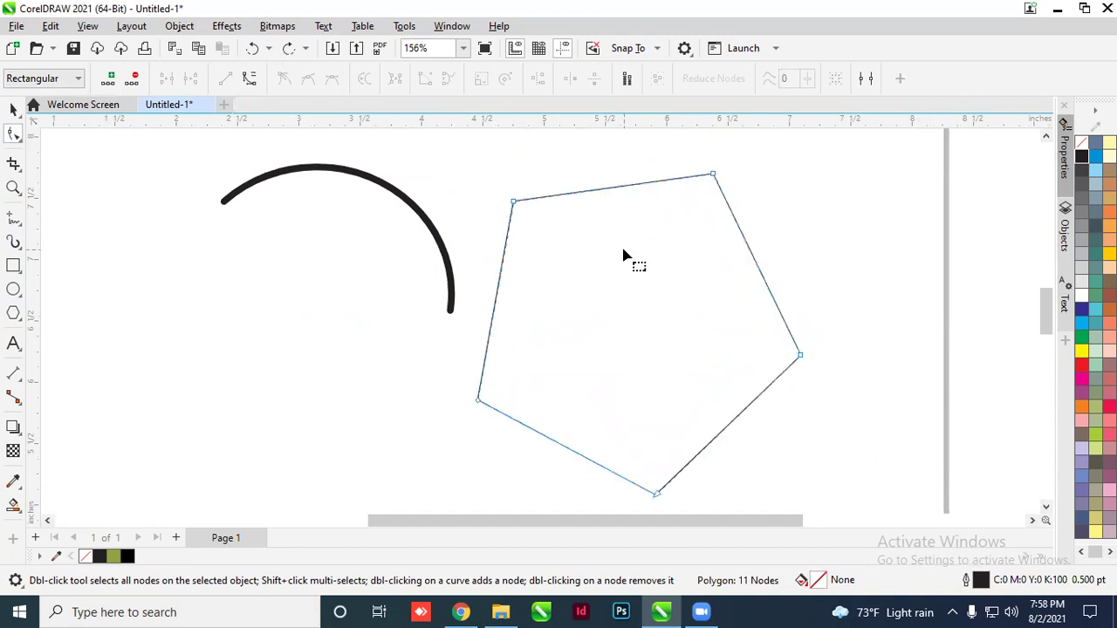
key("ctrl+z")
left_click_drag(618, 224, 660, 287)
mouse_move(623, 247)
left_mouse_down()
mouse_move(636, 233)
mouse_move(648, 260)
mouse_move(625, 215)
mouse_move(637, 200)
mouse_move(616, 239)
mouse_move(624, 233)
left_mouse_up()
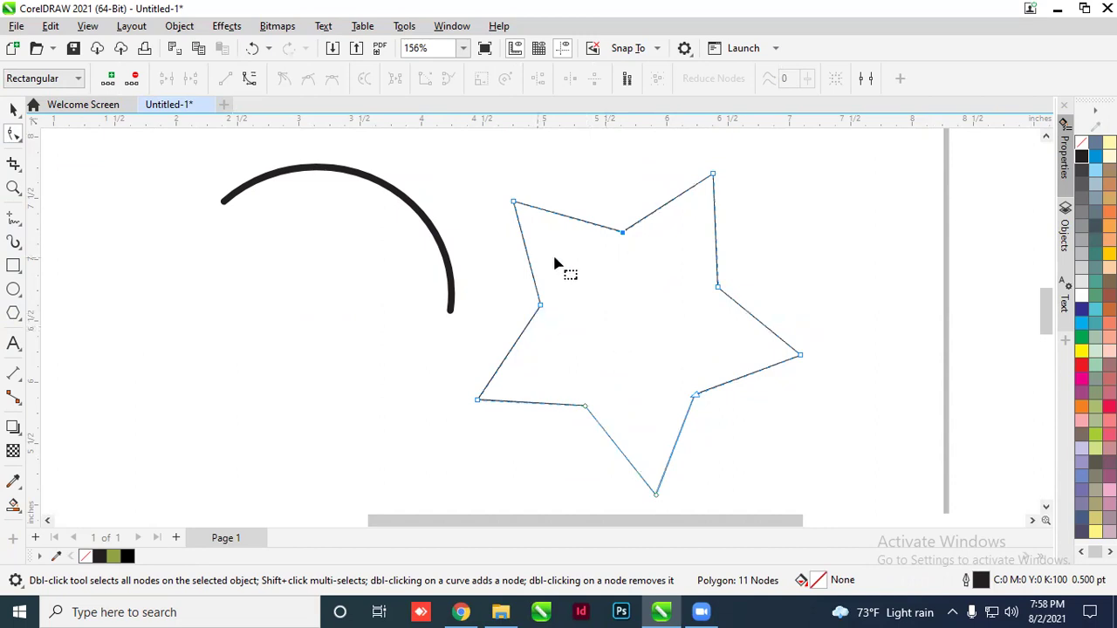
Convert the star's straight segments to curves and make its corner and inner nodes symmetrical for a rounded outline
left_click_drag(484, 178, 647, 262)
left_click(250, 79)
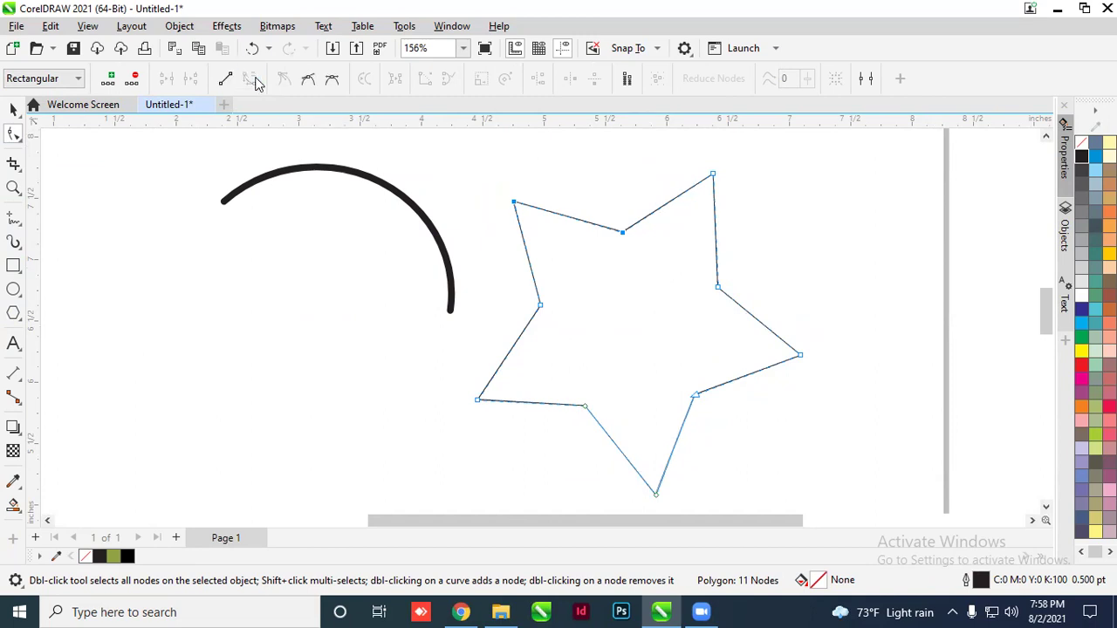
left_click(334, 81)
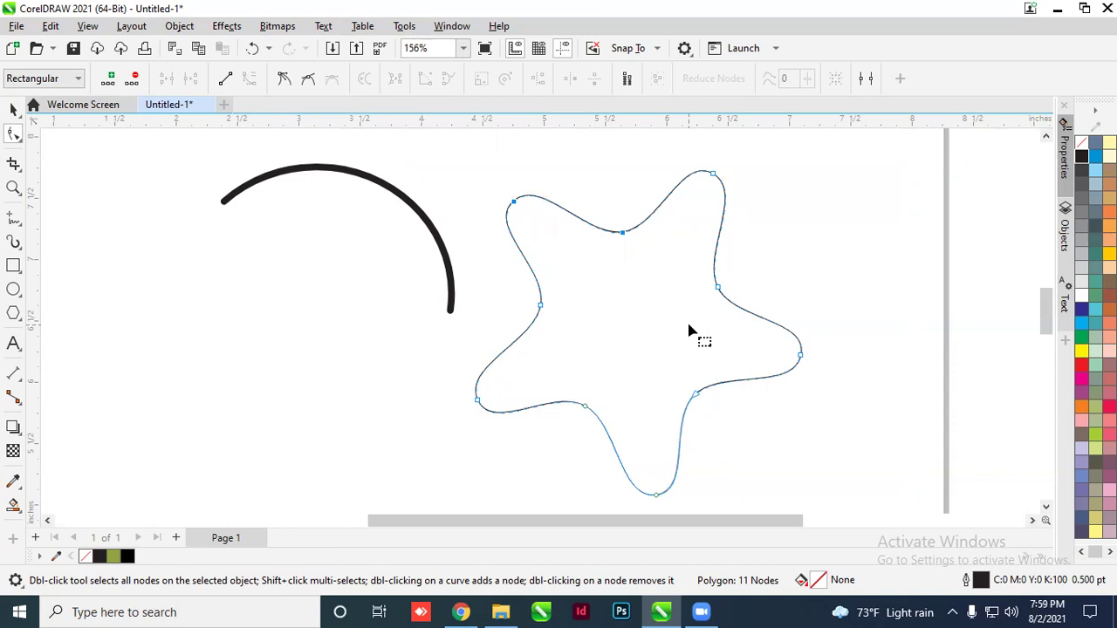
Delete the rounded star and the thick black arc from the page
key("Delete")
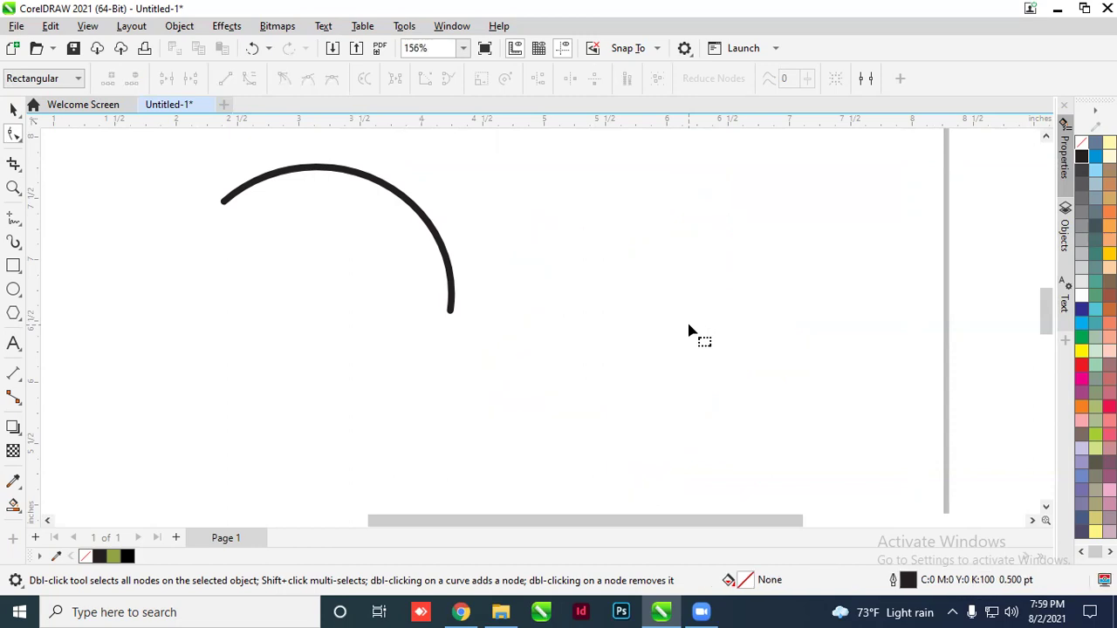
left_click(13, 109)
left_click(266, 188)
key("Delete")
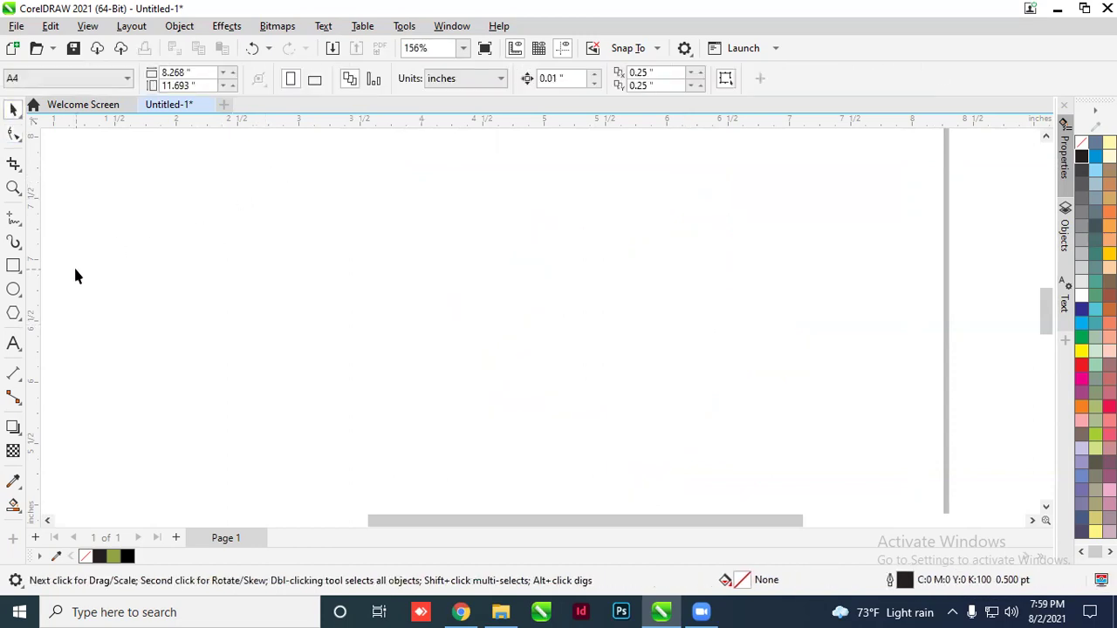
Draw a polygon about 1.3 inches wide, rotated to about 220.3°, move it lower on the page, and set it to 6 sides
left_click(13, 314)
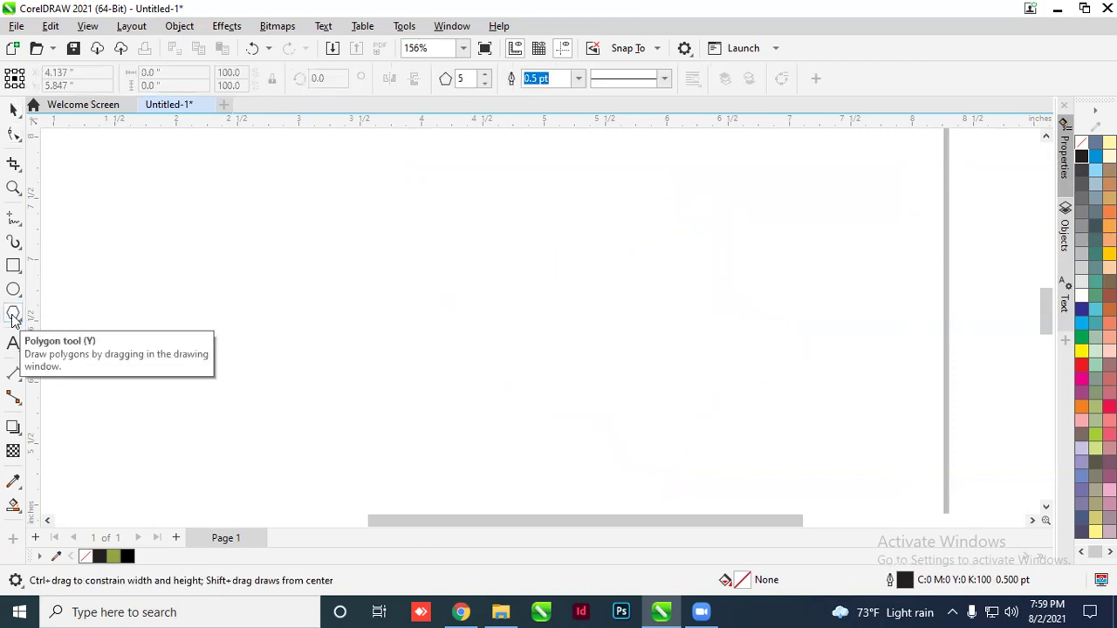
mouse_move(330, 210)
left_mouse_down()
mouse_move(358, 272)
mouse_move(388, 284)
left_mouse_up()
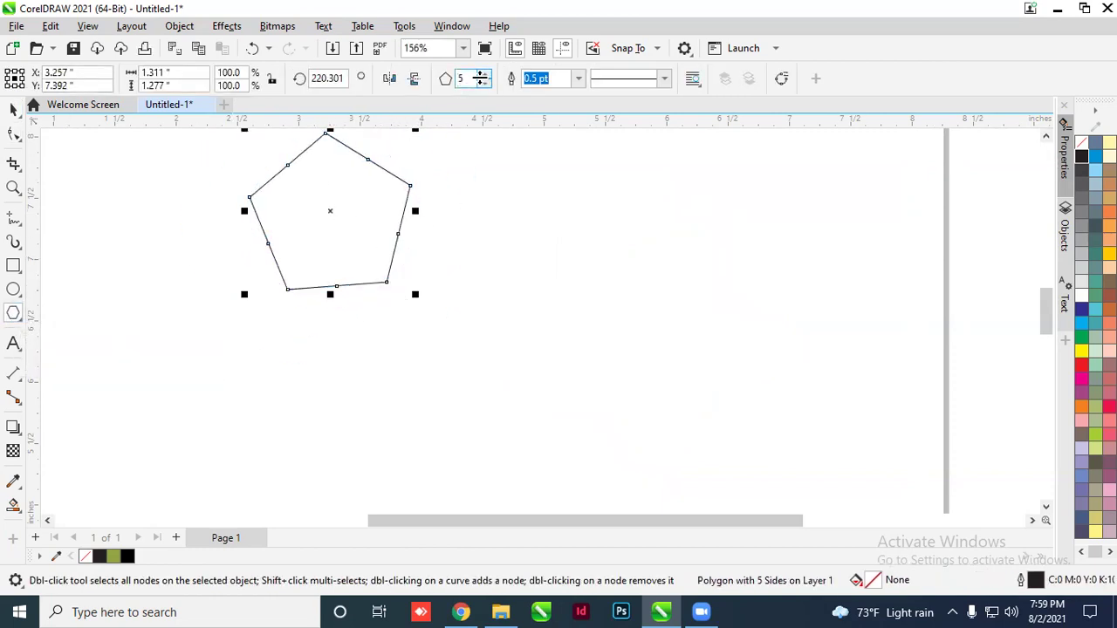
left_click(13, 108)
left_click_drag(285, 166, 308, 240)
left_click(483, 75)
left_click(483, 75)
double_click(483, 75)
left_click(484, 75)
double_click(484, 75)
left_click(485, 84)
double_click(485, 84)
left_click(486, 83)
double_click(485, 83)
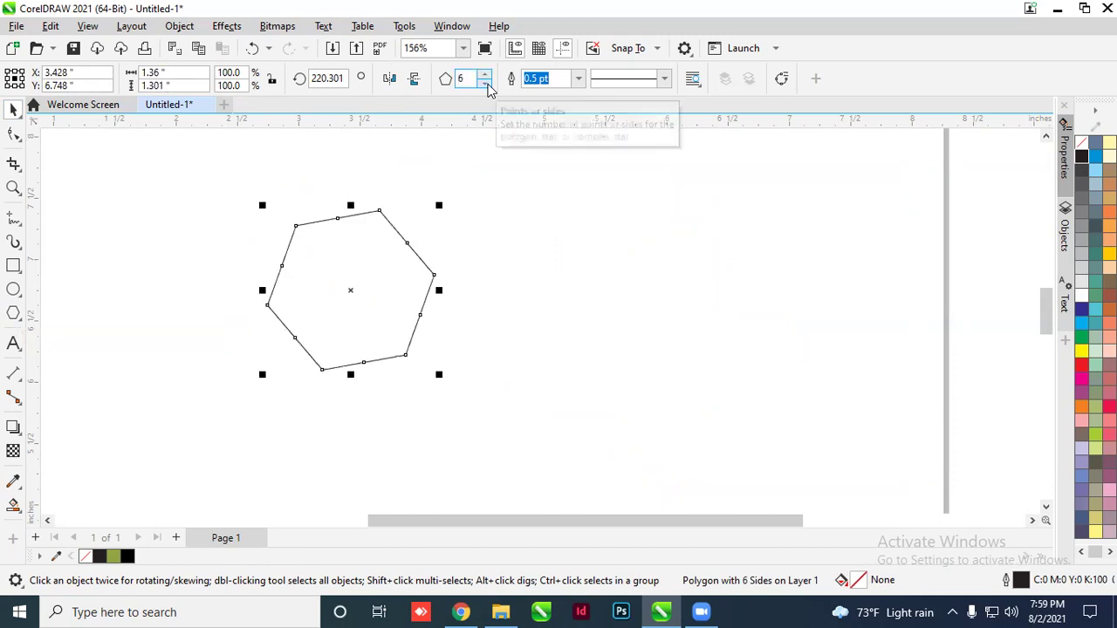
Reshape the hexagon into a six-pointed star by pulling a mid-side node inward with the Shape tool
left_click(14, 133)
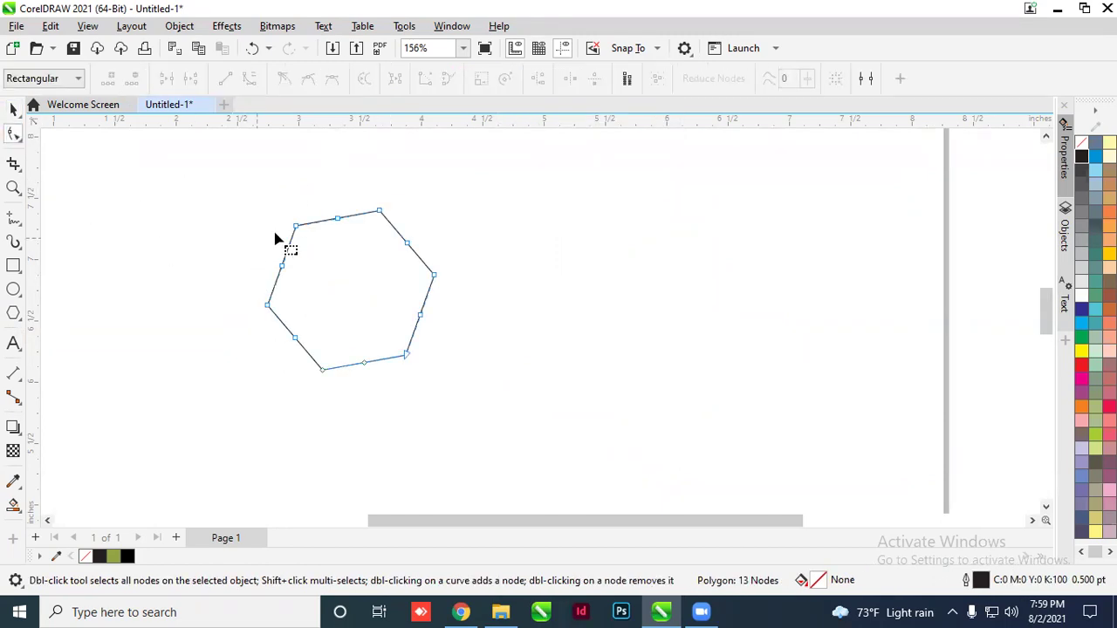
left_click_drag(283, 267, 316, 262)
scroll(301, 328, "up", 1)
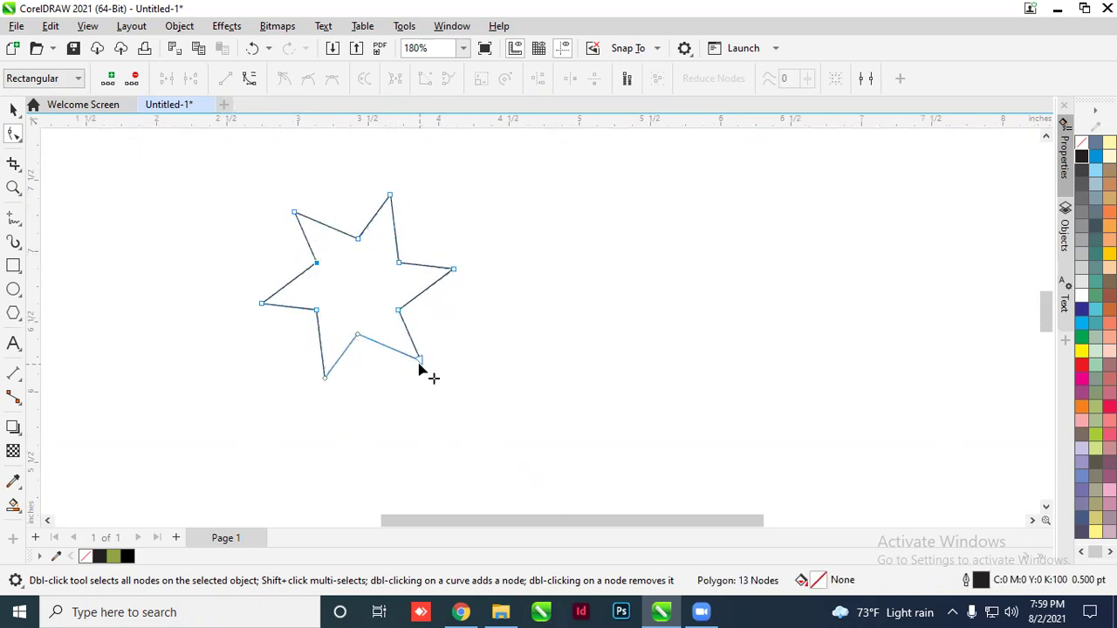
Select the six-pointed star's upper-left tip node and convert its segment to a curve
left_click_drag(276, 202, 372, 279)
left_click_drag(258, 183, 382, 245)
left_click_drag(272, 196, 472, 302)
left_click_drag(250, 177, 419, 262)
left_click_drag(273, 179, 425, 262)
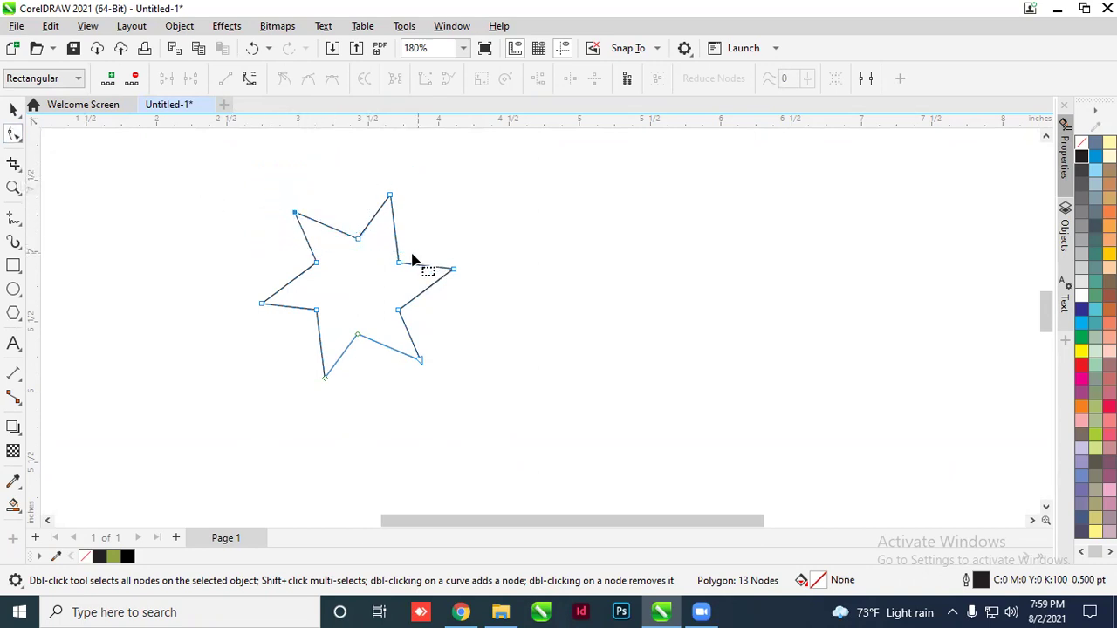
left_click(250, 80)
left_click(285, 197)
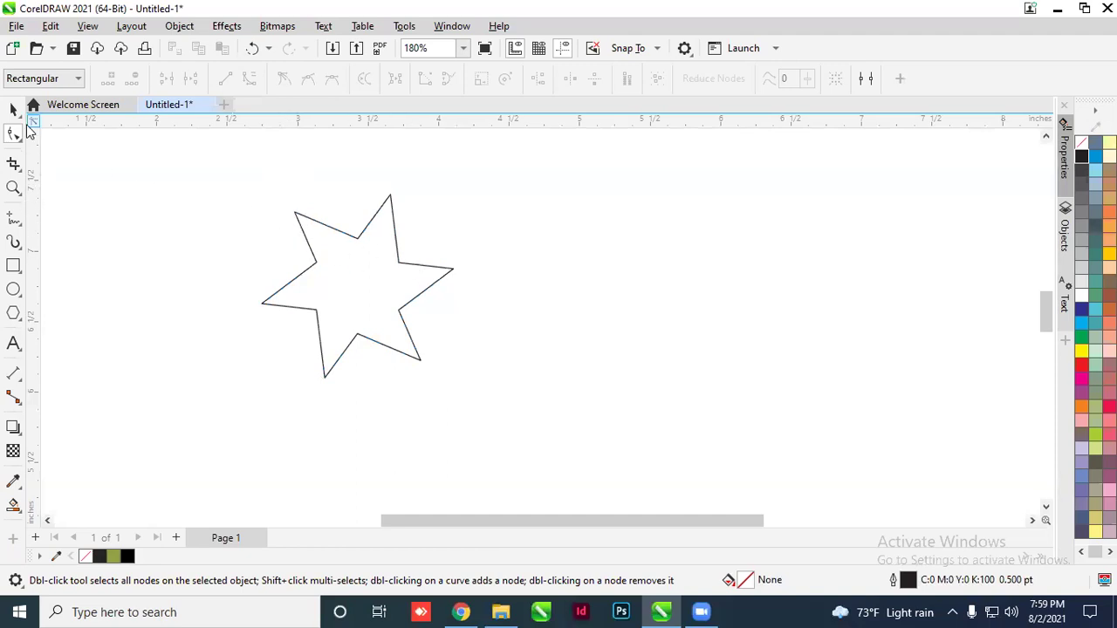
Reselect the star's upper-left tip node and make it smooth to round the tips
left_click(319, 221)
left_click(13, 110)
left_click(300, 222)
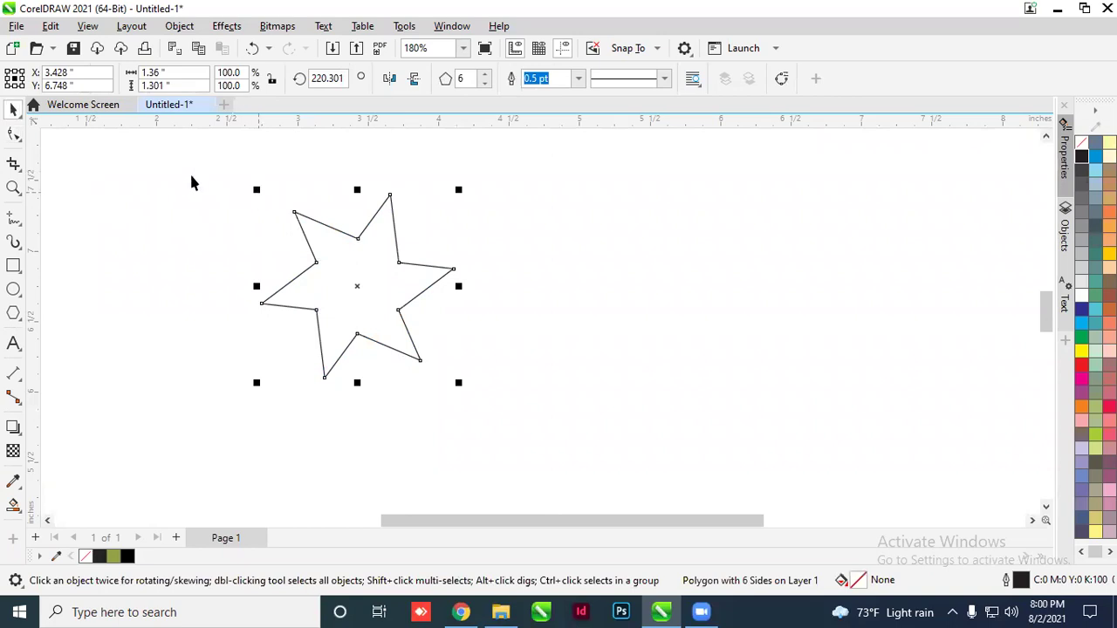
left_click(13, 133)
left_click_drag(262, 184, 388, 251)
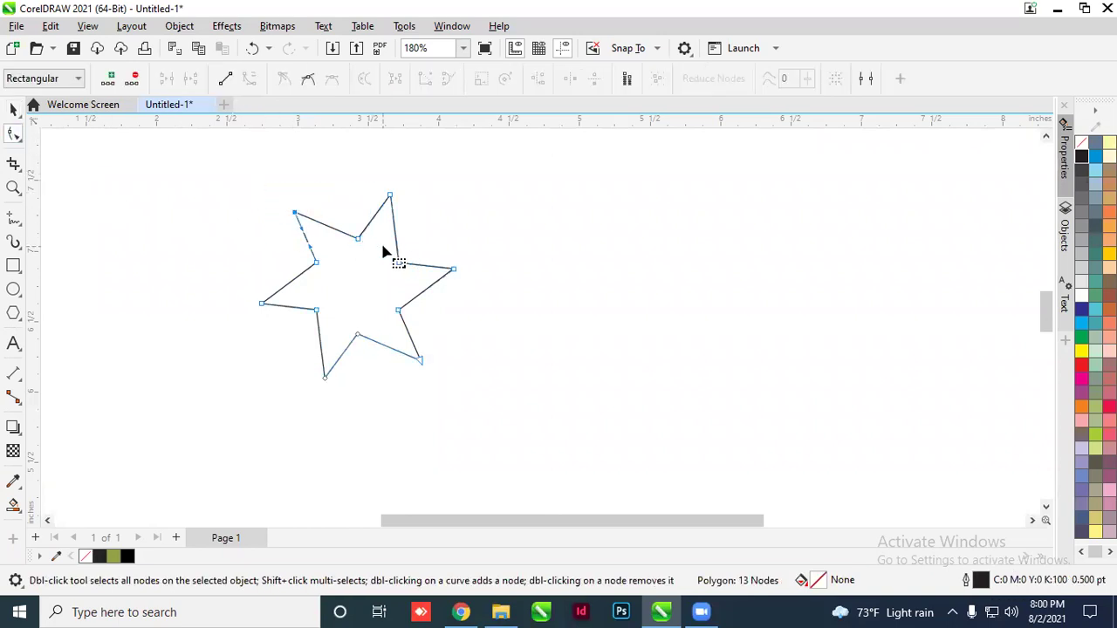
left_click(307, 79)
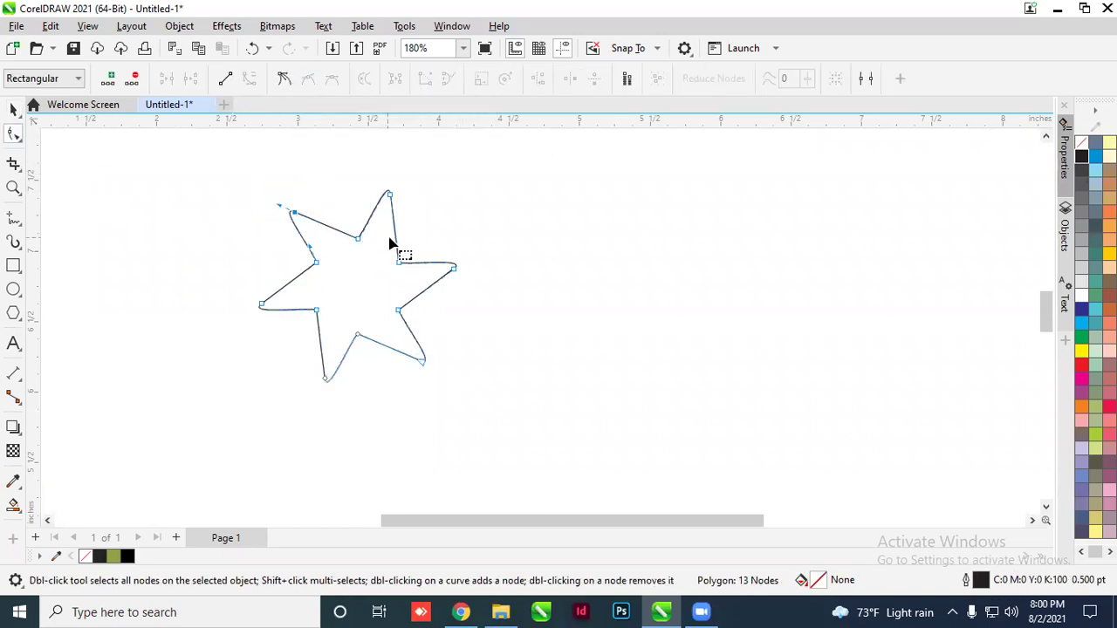
scroll(375, 237, "up", 3)
scroll(408, 445, "down", 1)
scroll(401, 288, "up", 1)
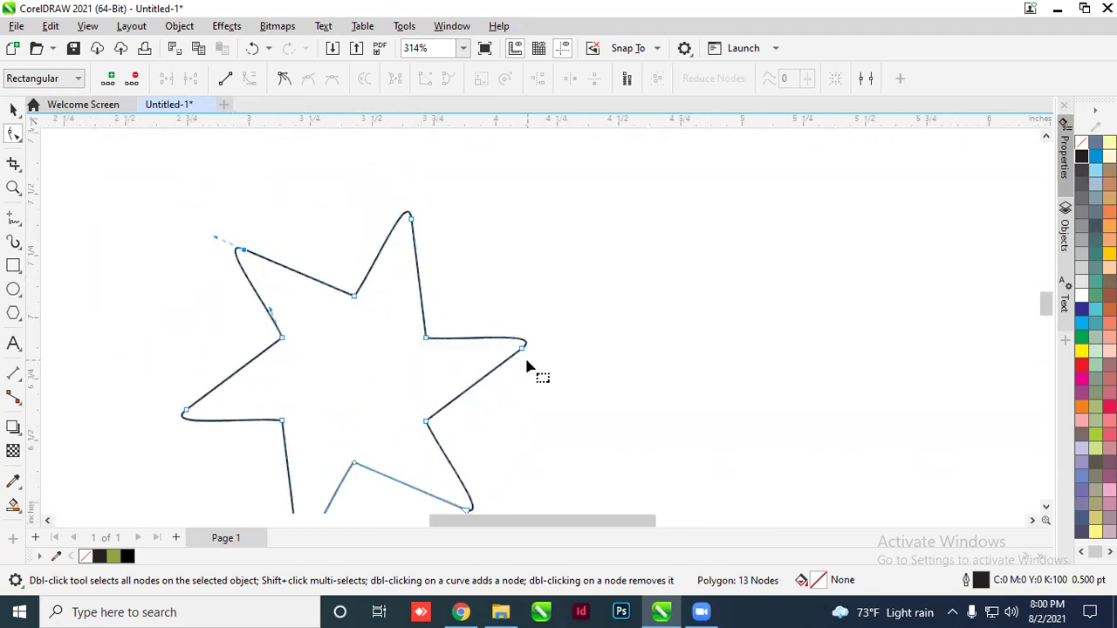
scroll(443, 352, "down", 1)
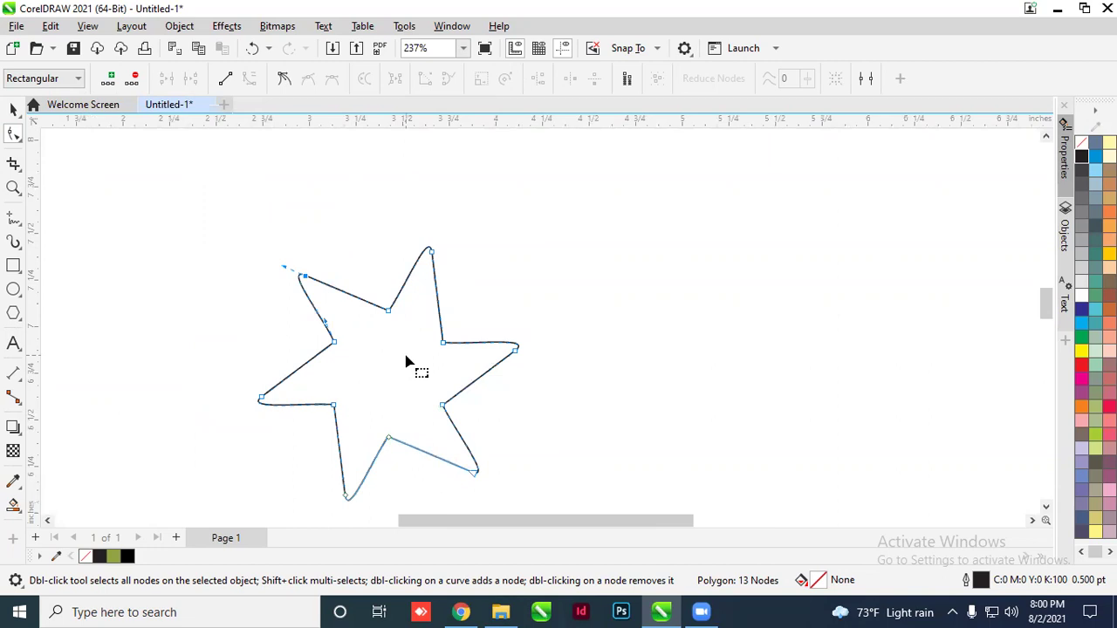
Move the rounded six-pointed star up and to the left, and delete it
left_click(13, 109)
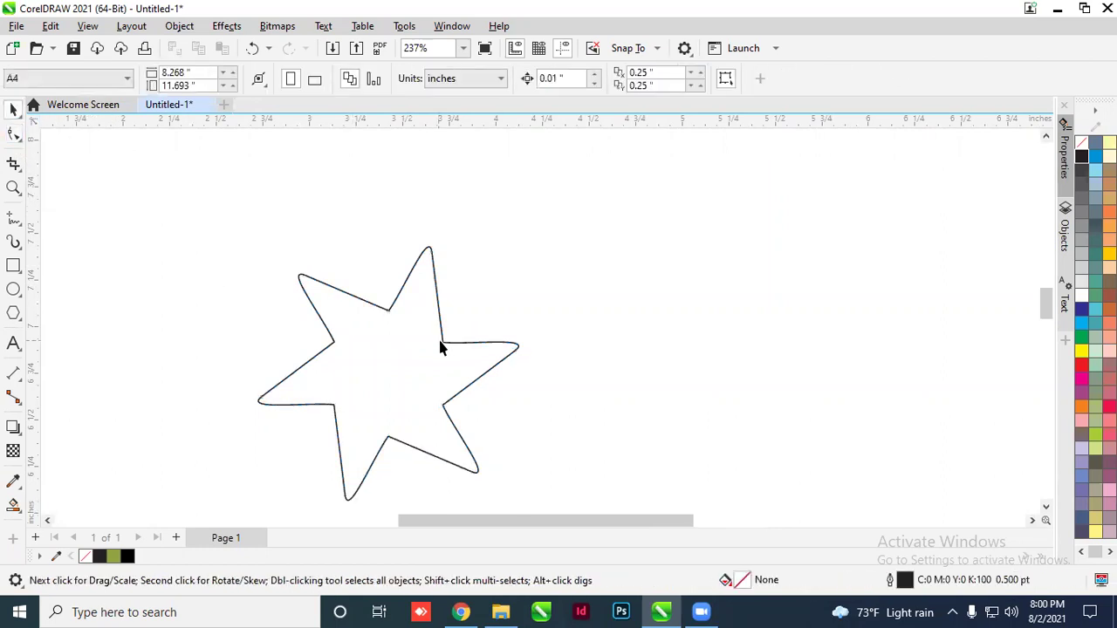
left_click_drag(399, 316, 311, 274)
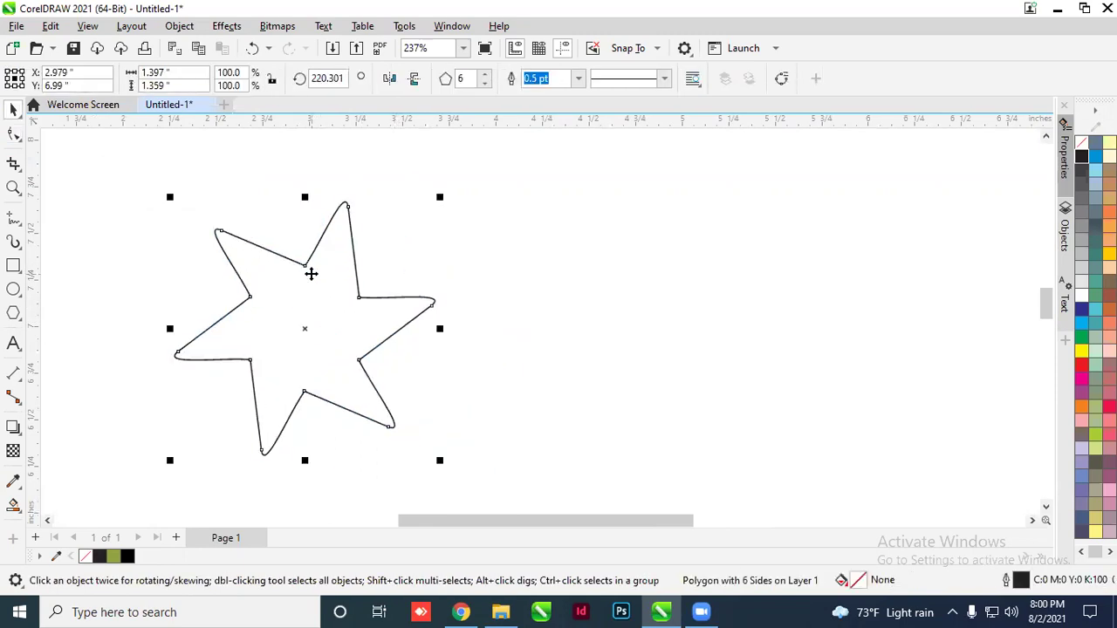
key("Delete")
Draw a five-pointed star about 0.6 by 0.57 inches with the Star tool, rotated to about 217°
left_click(18, 319)
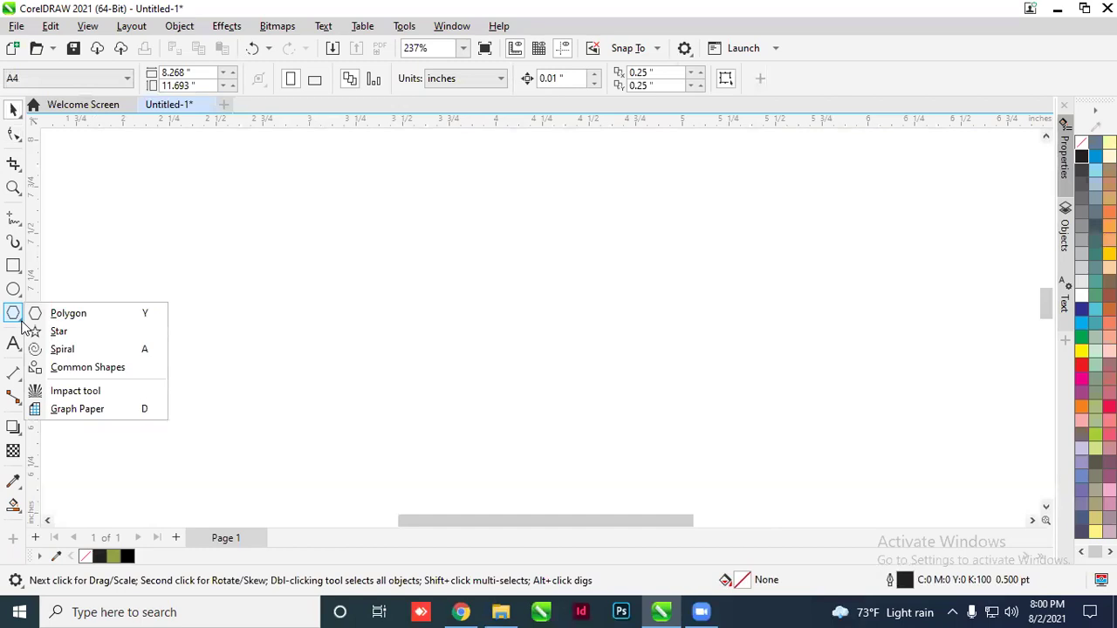
left_click(58, 332)
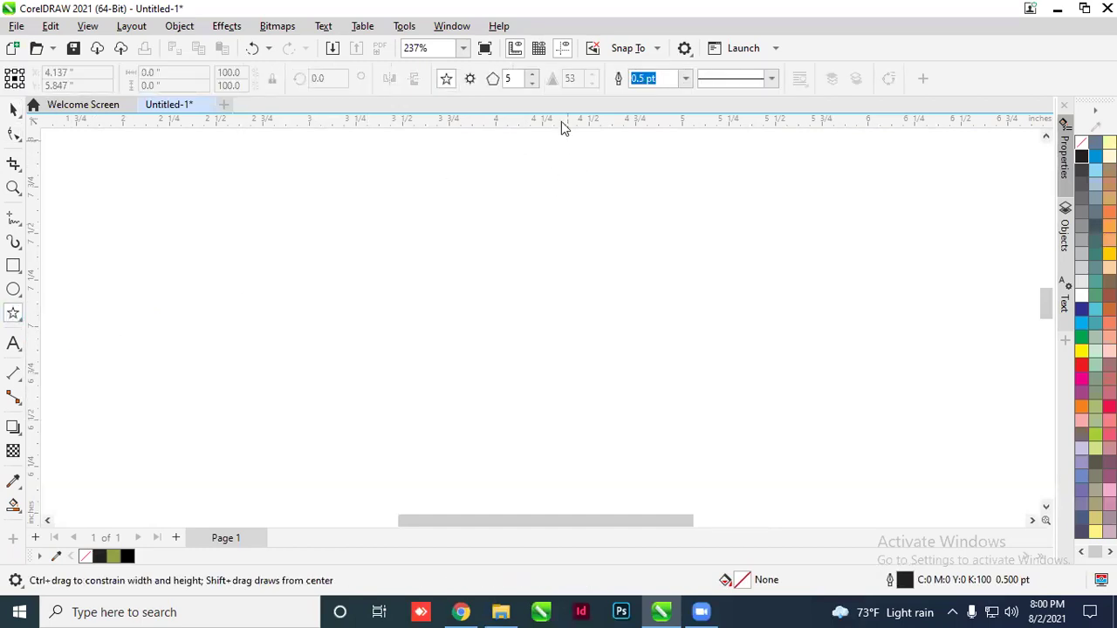
left_click(533, 75)
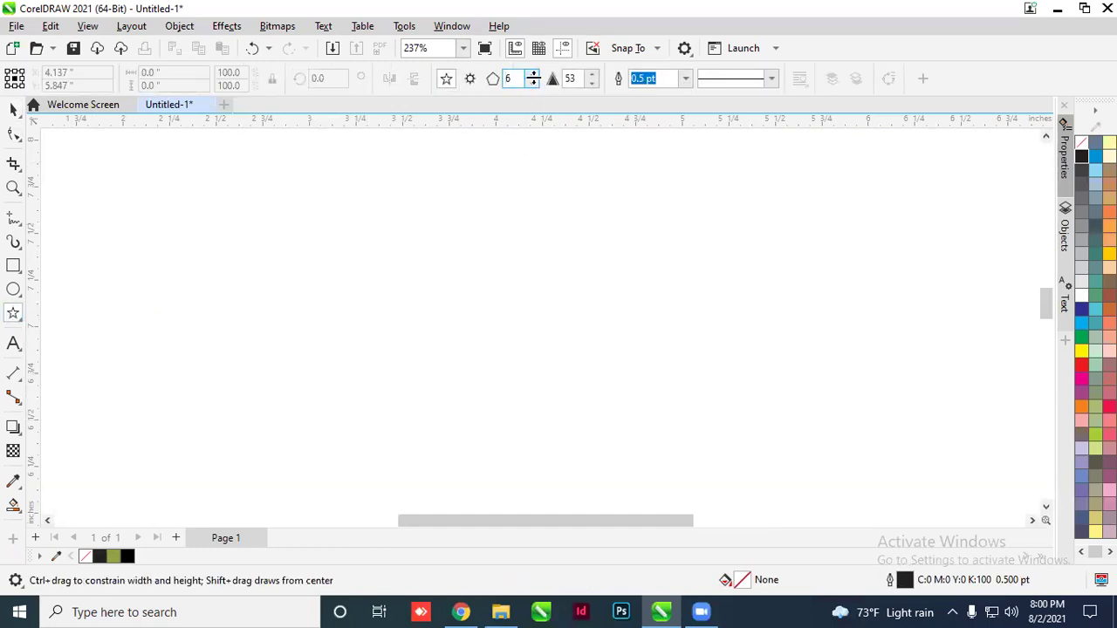
left_click(534, 82)
left_click_drag(420, 243, 440, 282)
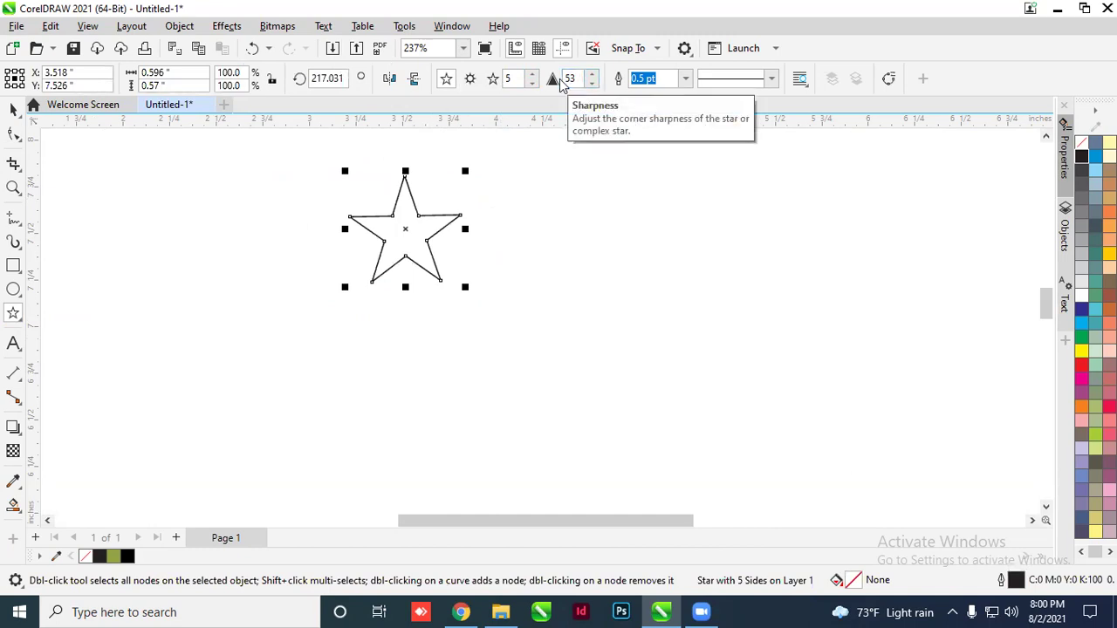
Try higher and lower sharpness values on the star, ending at a sharpness of 37
left_click(593, 76)
left_click(593, 75)
left_click(592, 75)
left_click(592, 75)
left_click(593, 84)
left_click(593, 85)
left_click(592, 85)
left_click(593, 85)
left_click(593, 85)
left_click(592, 85)
left_click(593, 84)
left_click(592, 84)
left_click(592, 85)
left_click(592, 85)
left_click(592, 85)
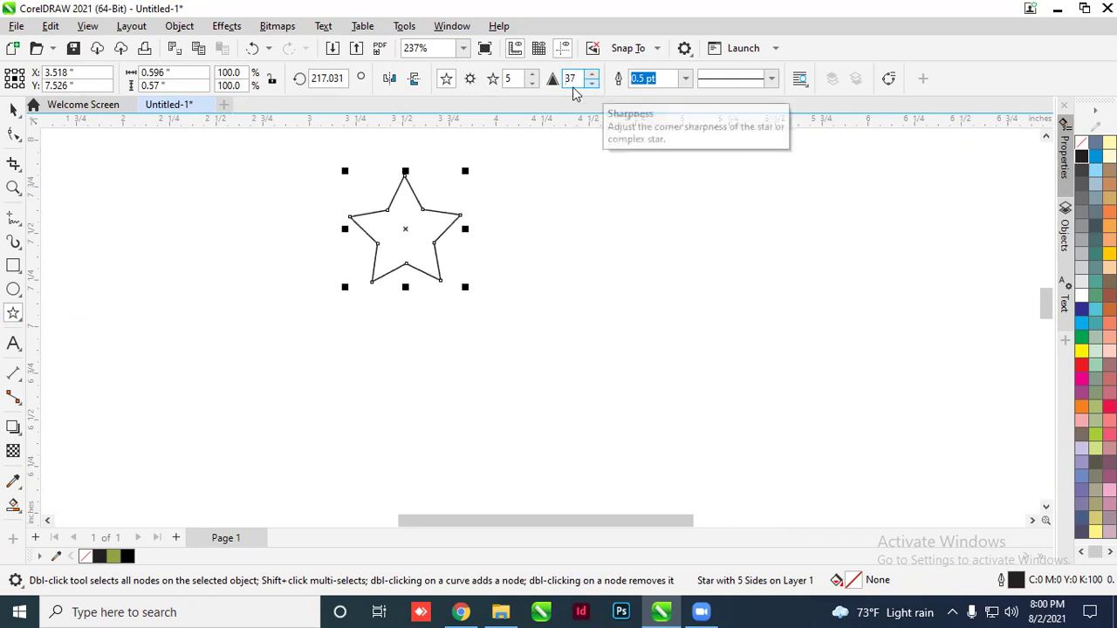
Increase the star's number of points to 17
left_click(532, 75)
left_click(532, 75)
left_click(532, 75)
left_click(532, 75)
left_click(532, 75)
scroll(445, 197, "up", 2)
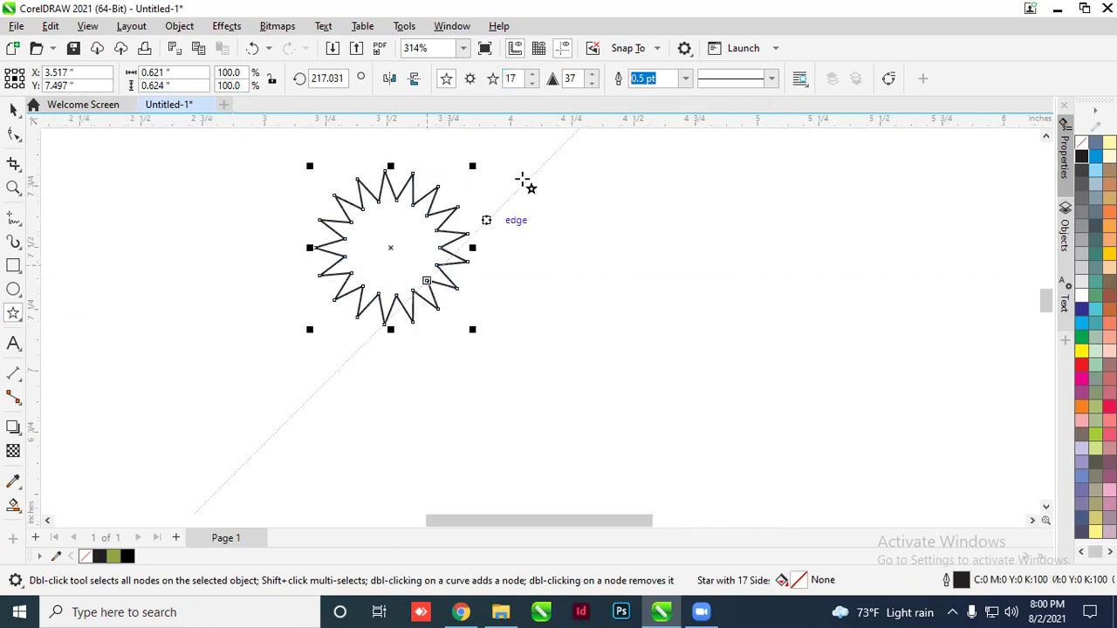
Reduce the 17-point star's sharpness to 19
left_click(593, 85)
left_click(592, 85)
left_click(592, 85)
left_click(592, 84)
left_click(592, 85)
left_click(593, 84)
left_click(593, 84)
left_click(592, 85)
left_click(593, 84)
left_click(593, 85)
left_click(592, 84)
scroll(325, 223, "up", 1)
scroll(312, 241, "down", 1)
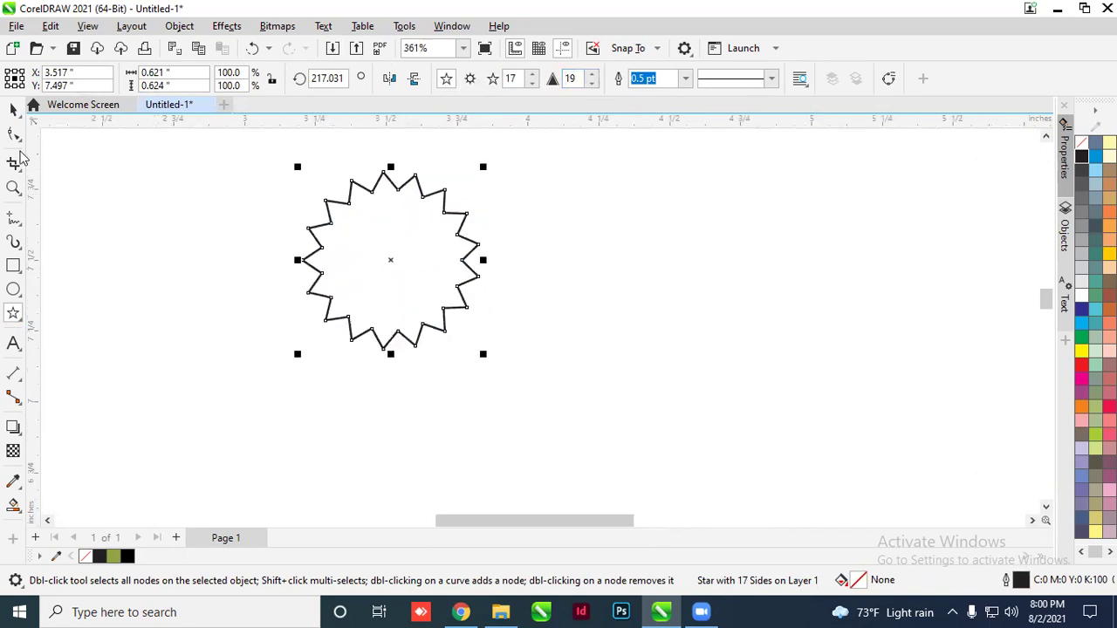
Shift the 17-point star's inner nodes slightly with the Shape tool and convert the star to a freely editable curve object
left_click(13, 134)
scroll(355, 324, "up", 1)
scroll(324, 357, "down", 1)
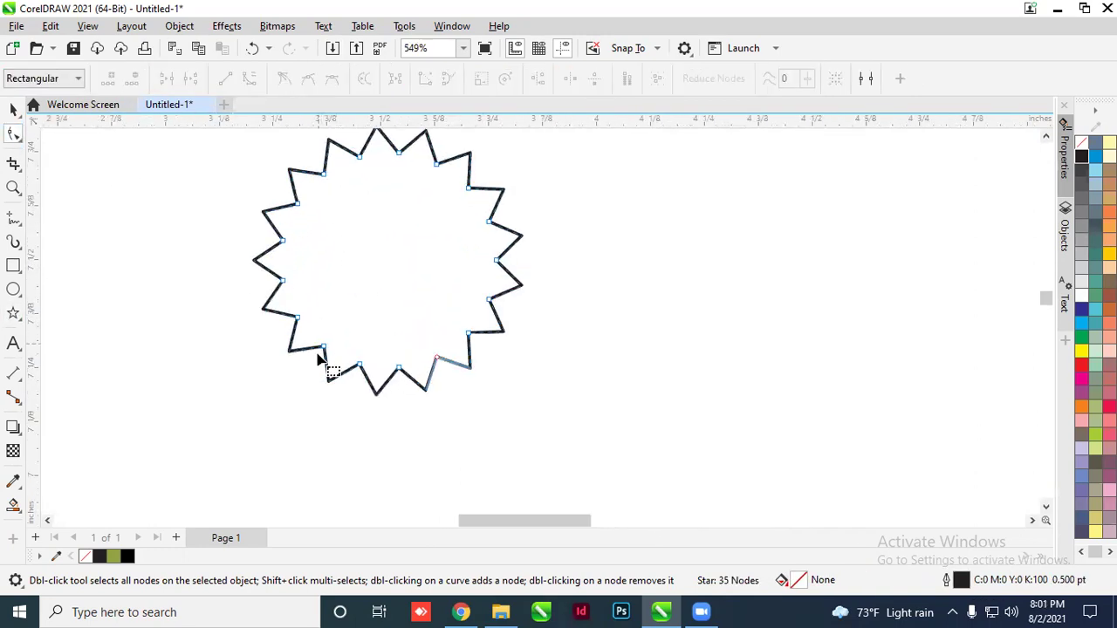
scroll(316, 169, "up", 2)
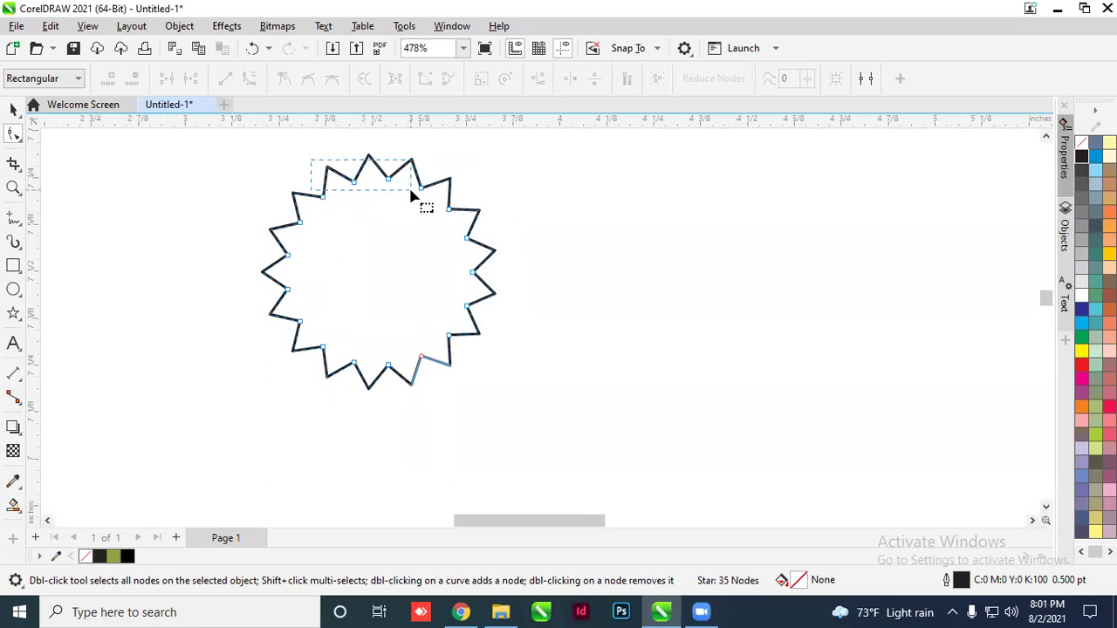
left_click_drag(316, 147, 464, 213)
mouse_move(368, 193)
left_mouse_down()
mouse_move(384, 235)
mouse_move(381, 192)
mouse_move(387, 200)
mouse_move(378, 218)
mouse_move(375, 195)
mouse_move(362, 195)
left_mouse_up()
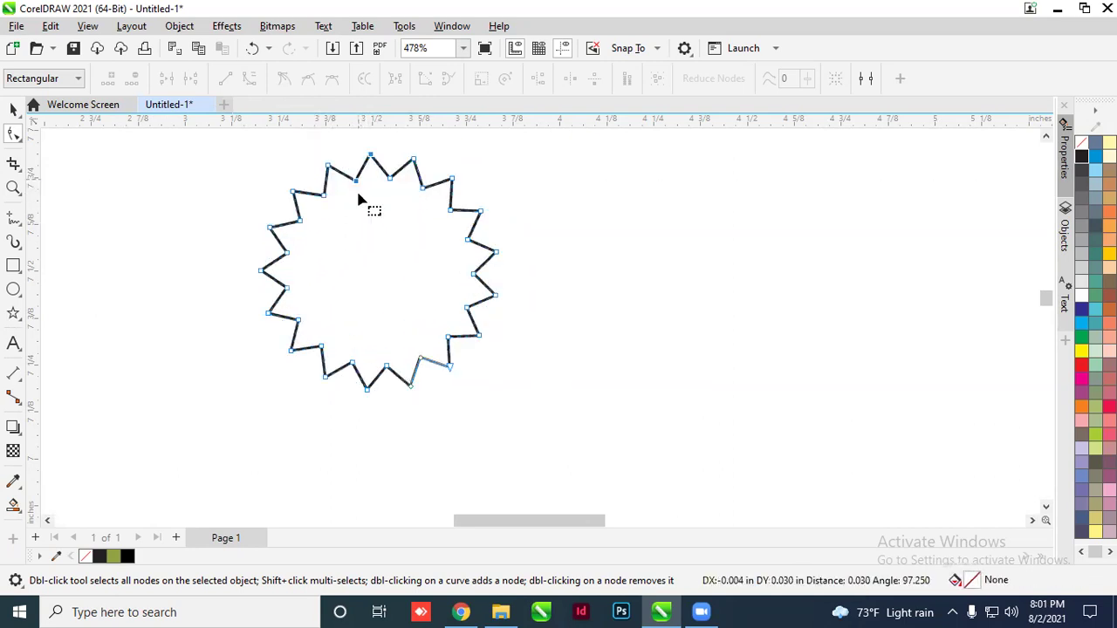
left_click(445, 297)
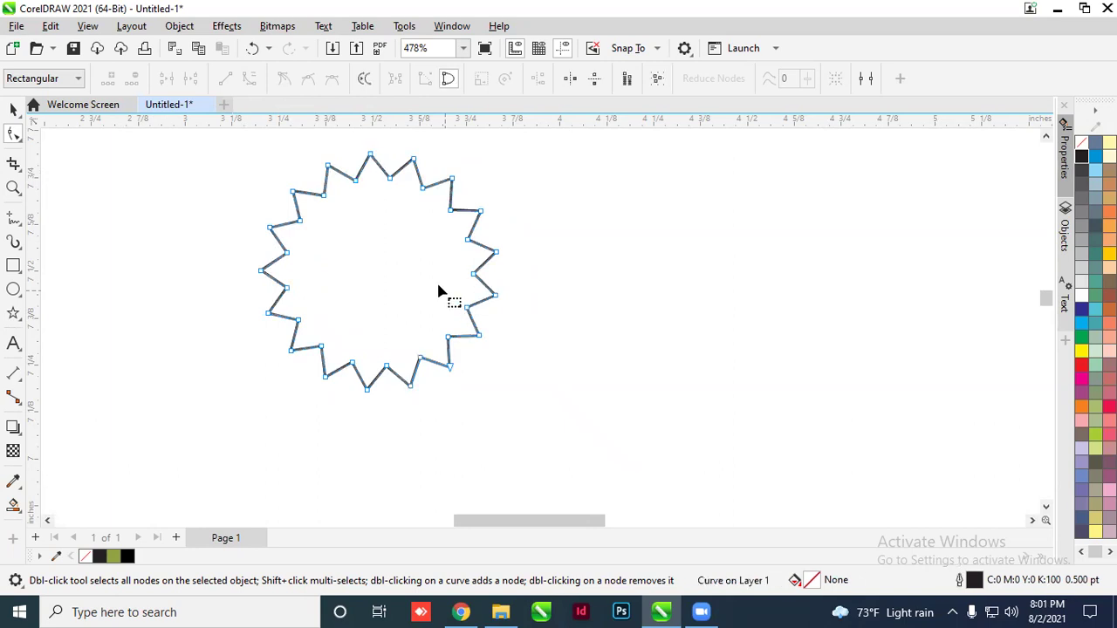
Convert the segments of the curve's top points to curves and make their nodes symmetrical to form rounded waves
left_click_drag(320, 141, 386, 194)
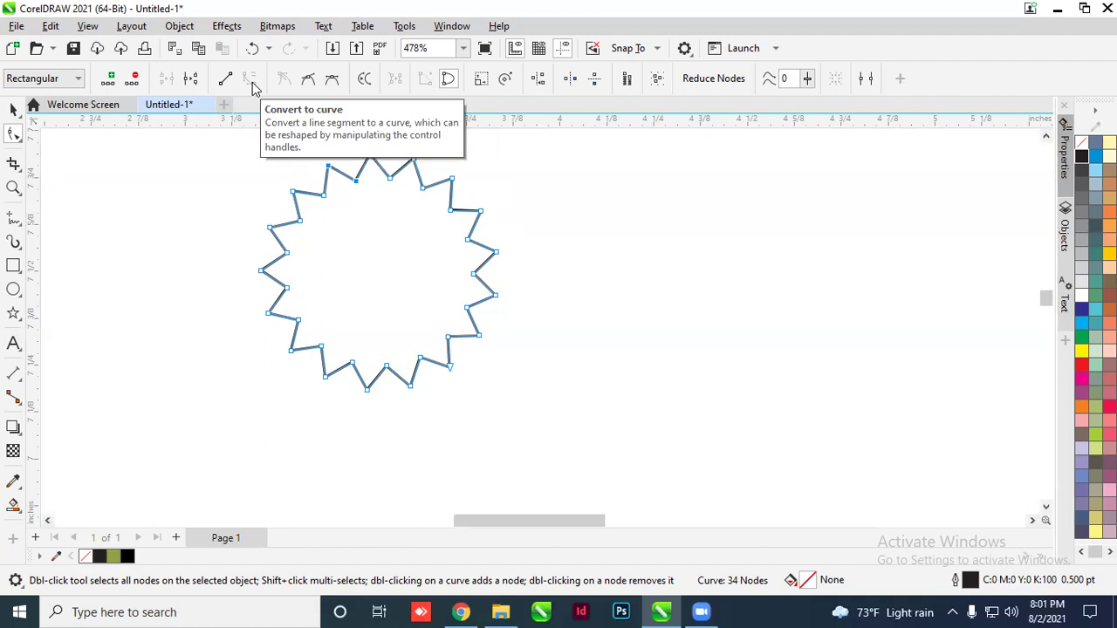
left_click(331, 80)
left_click_drag(320, 147, 454, 204)
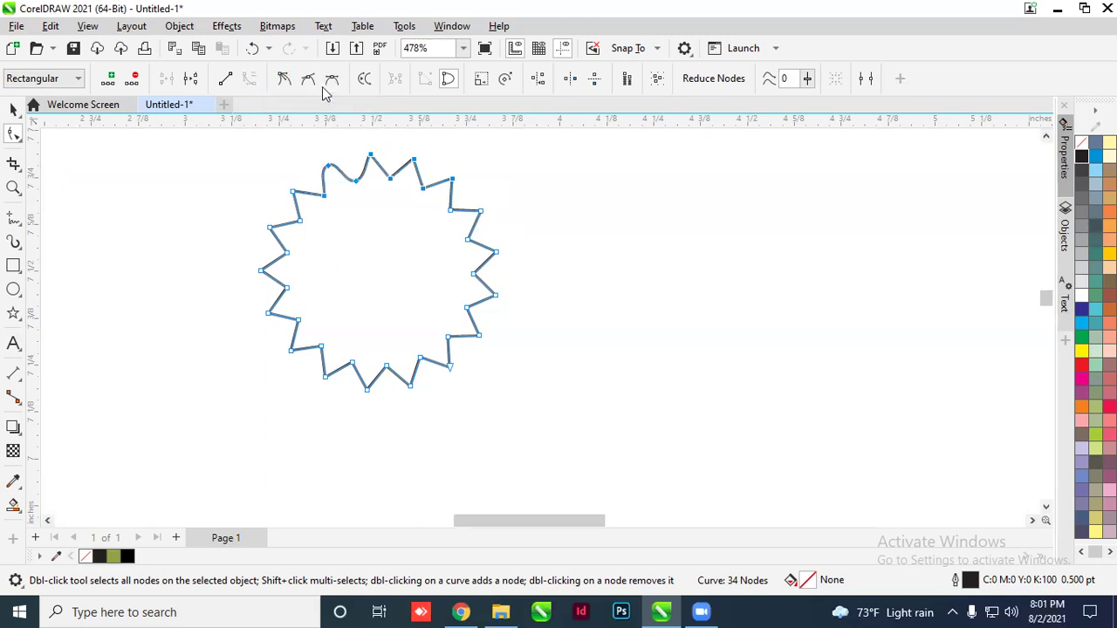
left_click(330, 79)
left_click(515, 191)
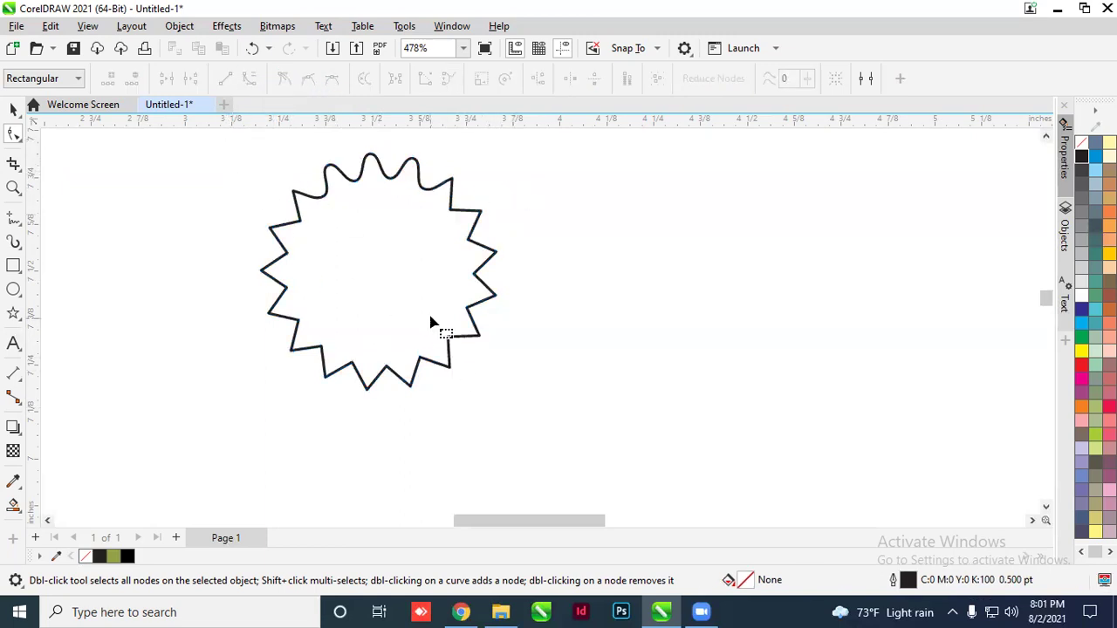
Convert all segments of the 17-point star to curves and make every node symmetrical to form a continuous wavy outline
left_click(464, 338)
left_click_drag(288, 217, 243, 142)
left_click_drag(359, 305, 518, 428)
left_click(249, 78)
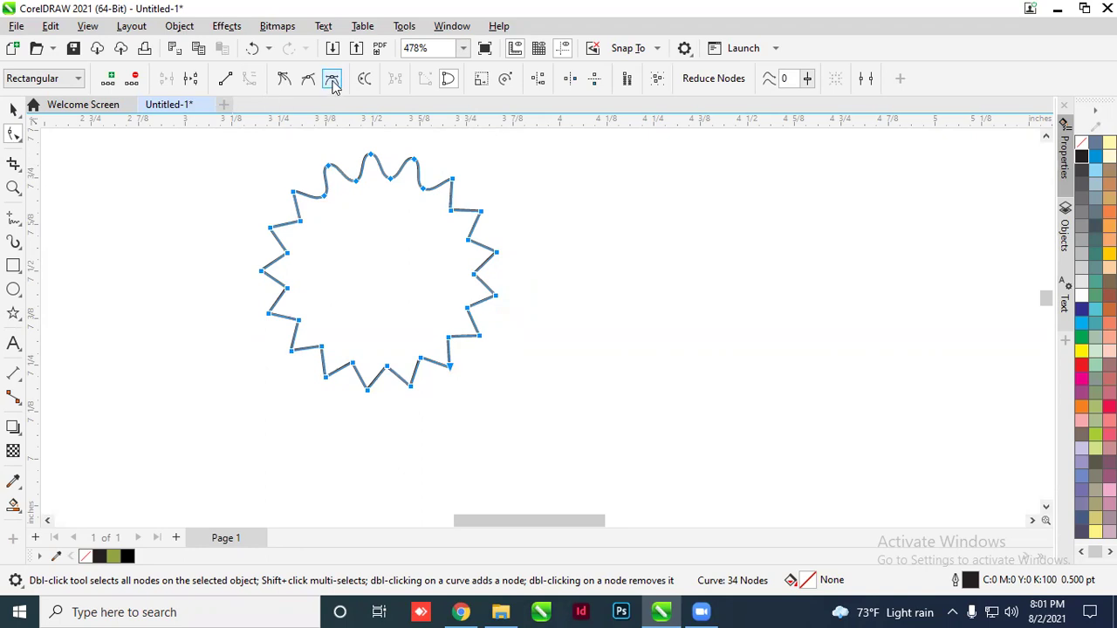
left_click(332, 80)
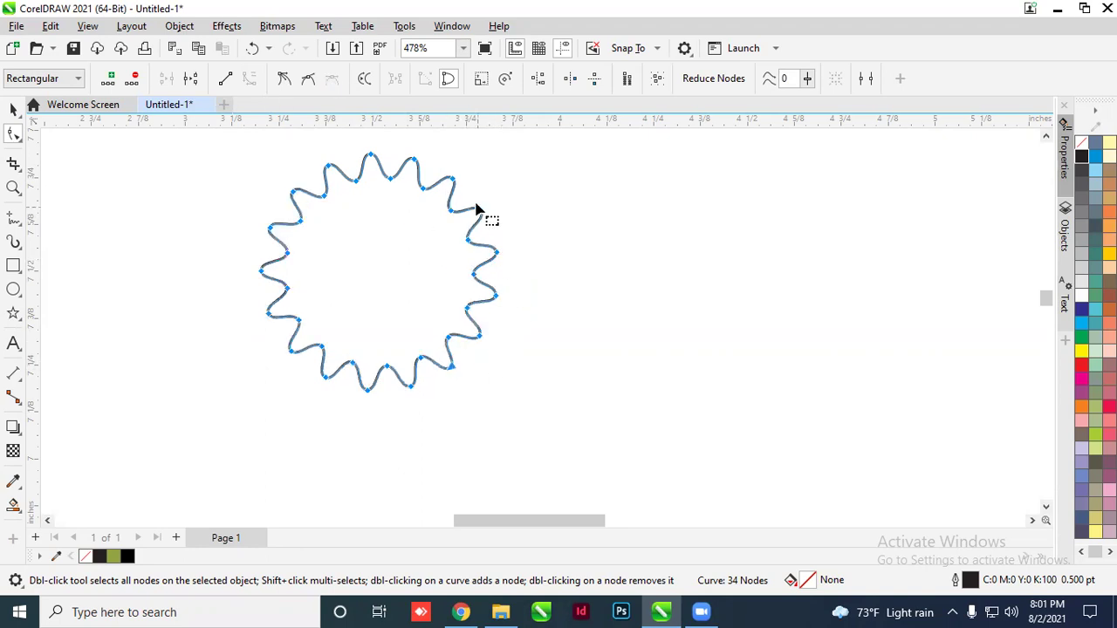
left_click(13, 108)
left_click(114, 228)
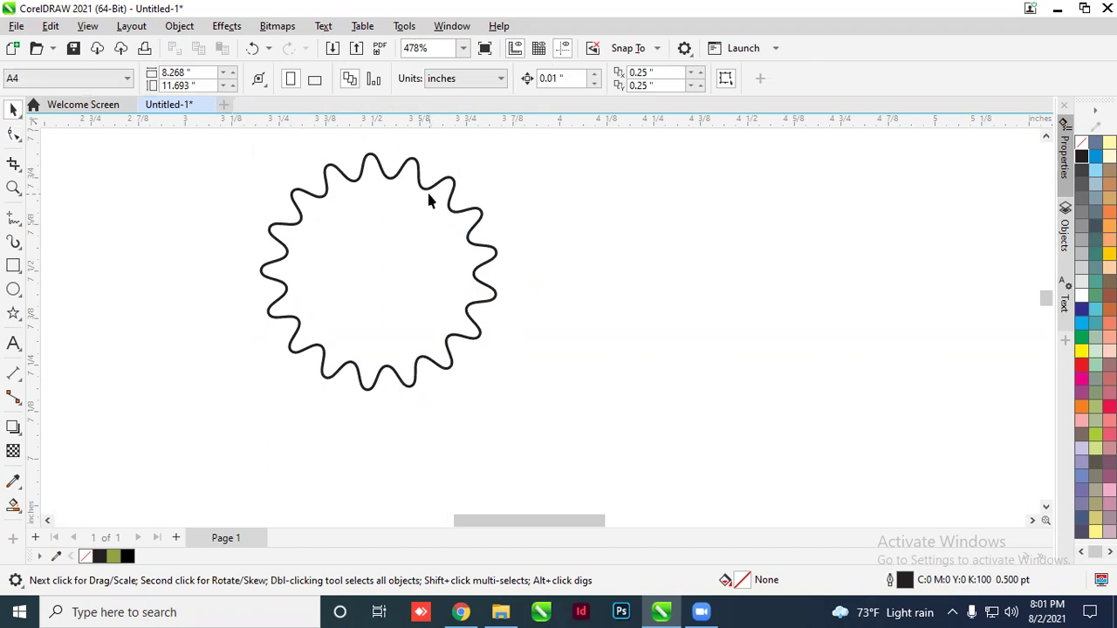
Move the wavy shape about 120 px left and slightly down, and keep it selected
left_click_drag(436, 188, 305, 211)
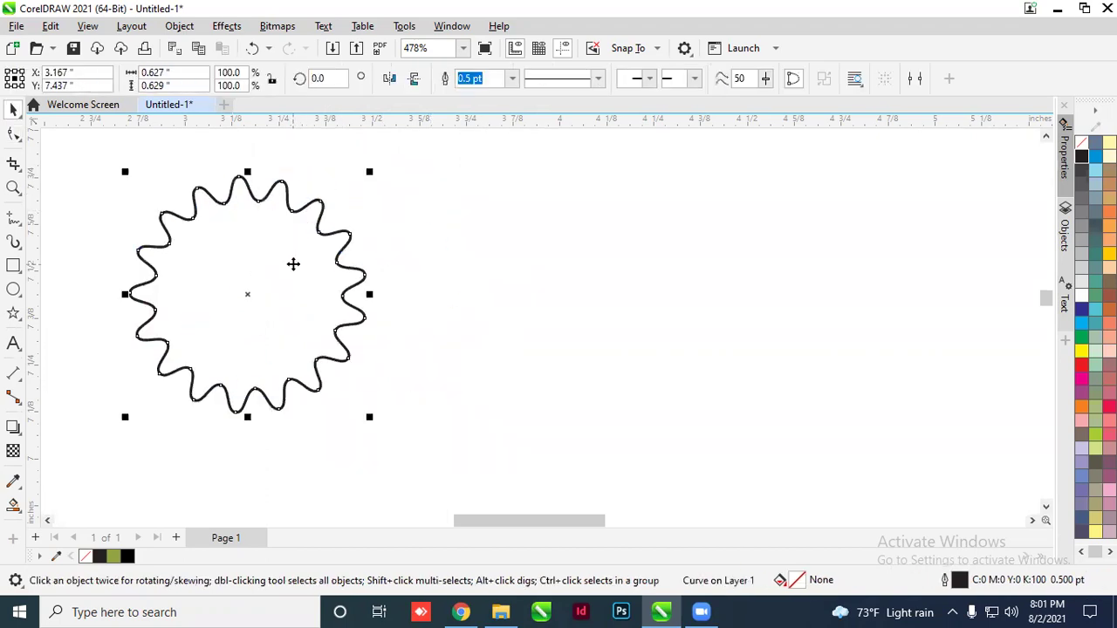
left_click(427, 251)
left_click(334, 233)
left_click(349, 236)
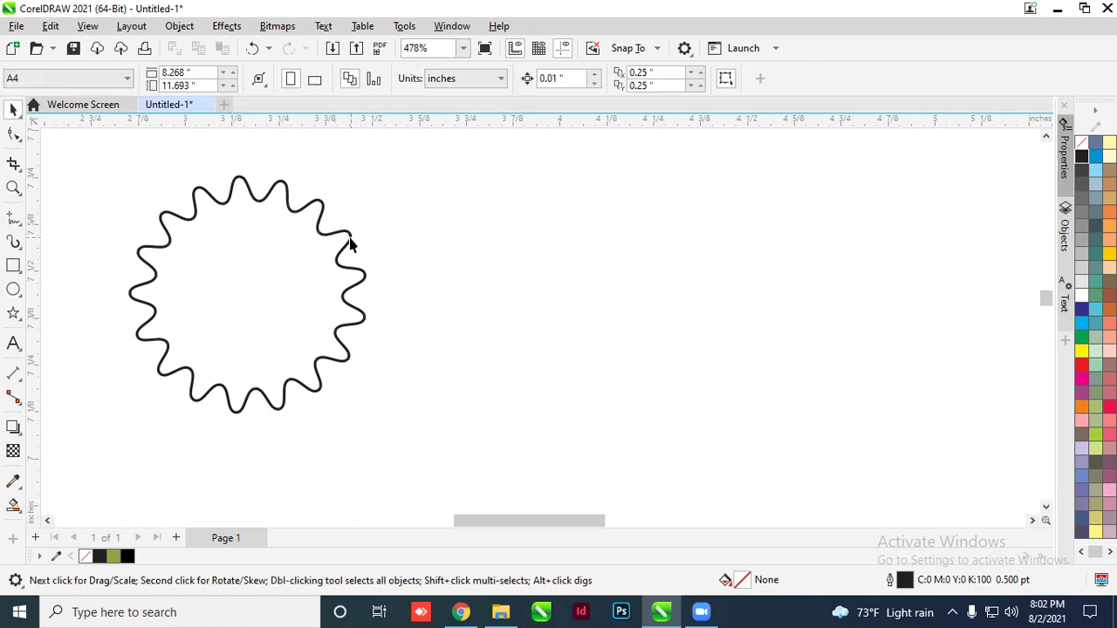
left_click(349, 236)
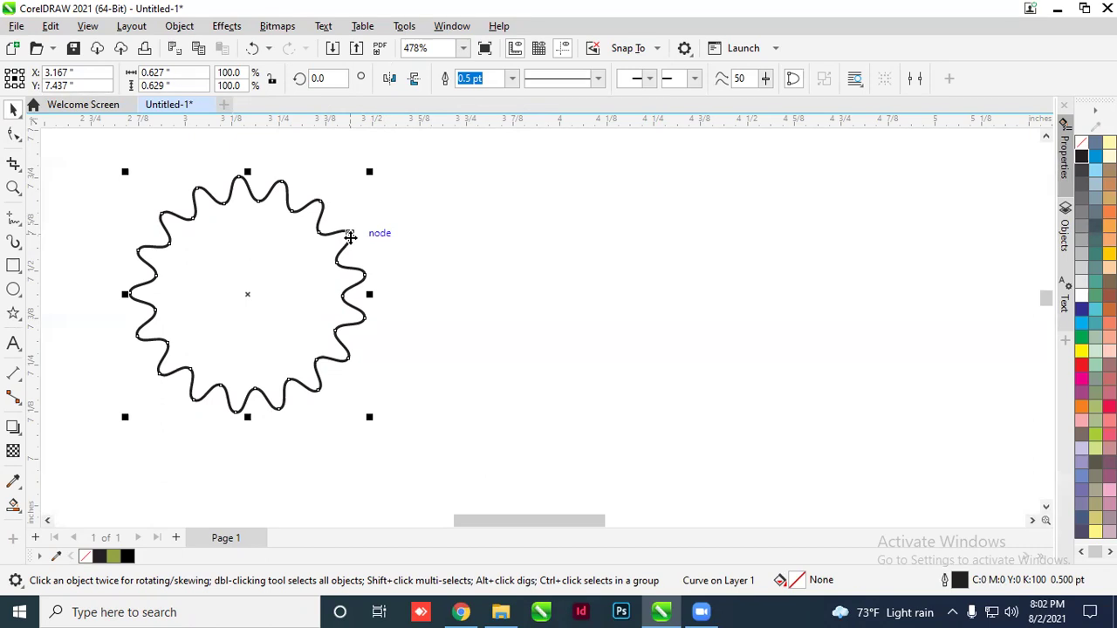
Delete the wavy star shape from the page
left_click(291, 216)
scroll(284, 209, "up", 3)
scroll(300, 220, "down", 2)
left_click(315, 210)
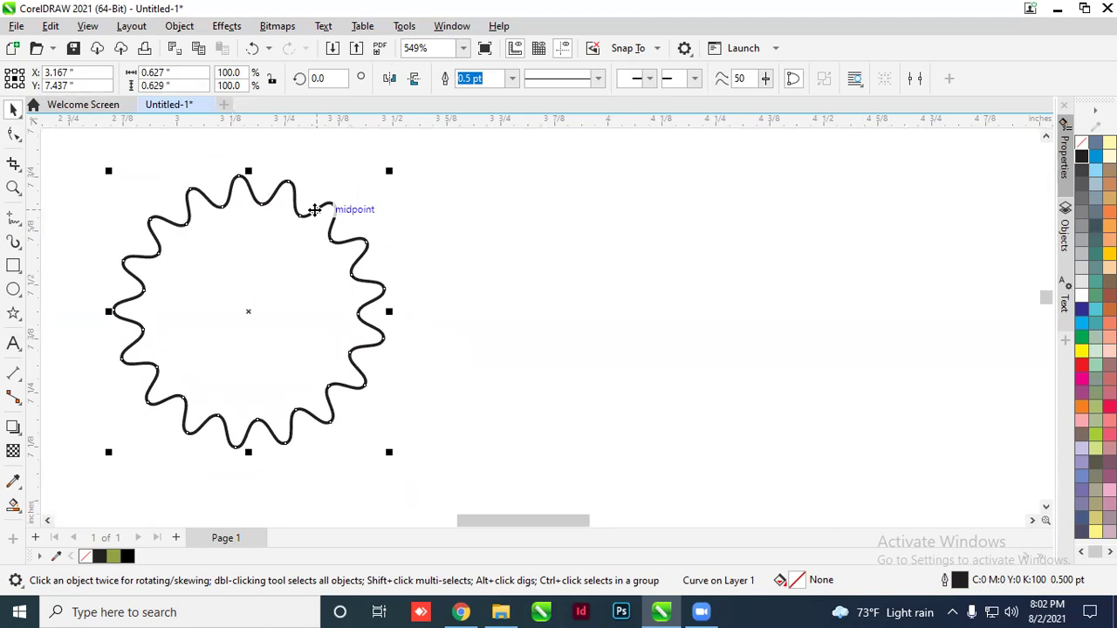
left_click(386, 208)
left_click(323, 206)
key("Delete")
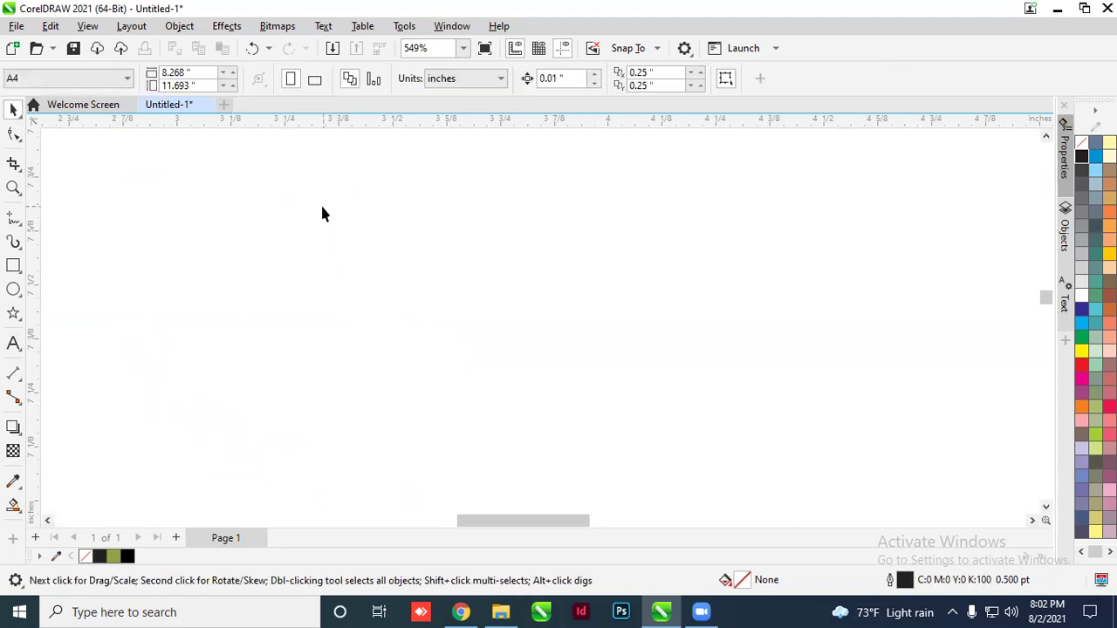
Draw a square about 0.381 in wide and rotate it to about 317° so it stands on a corner
left_click(14, 265)
mouse_move(360, 231)
left_mouse_down()
mouse_move(454, 341)
mouse_move(526, 396)
left_mouse_up()
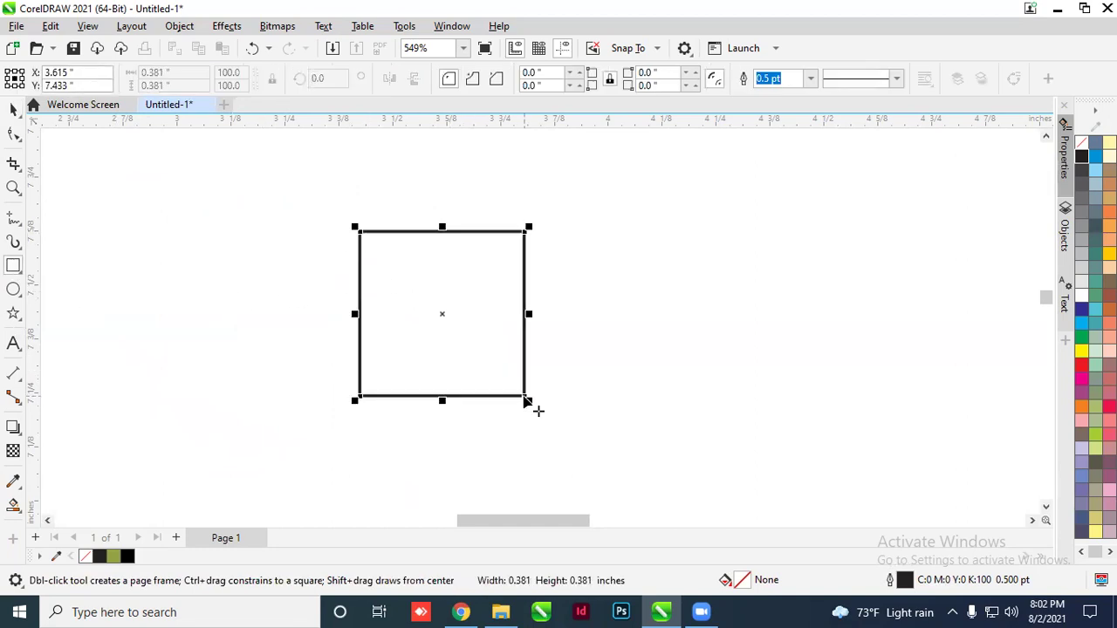
left_click(13, 108)
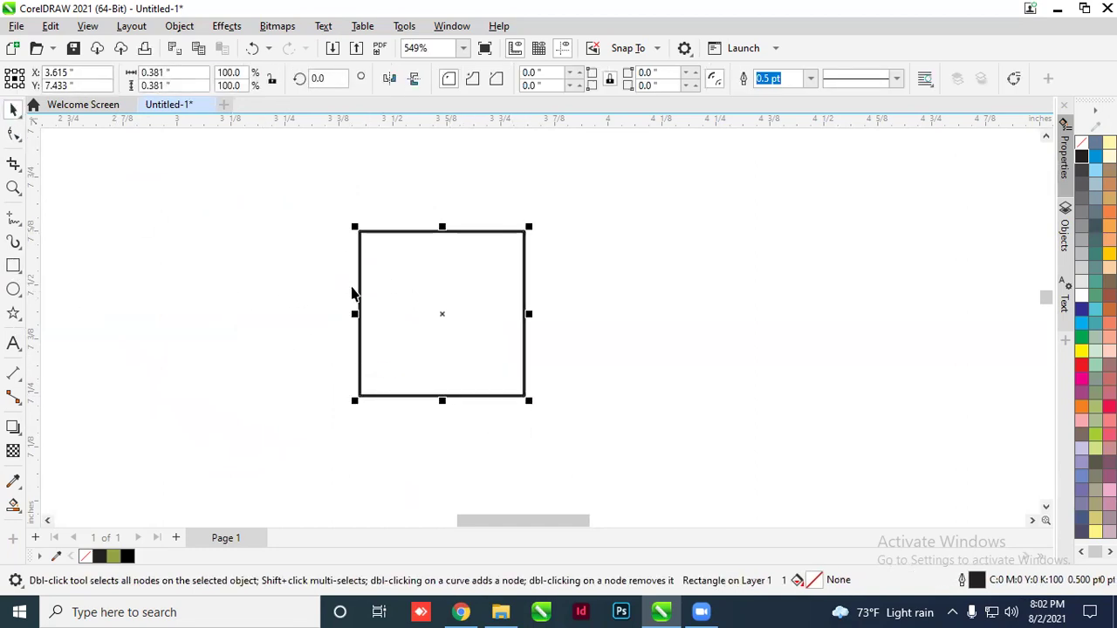
left_click(359, 289)
left_click_drag(533, 229, 542, 311)
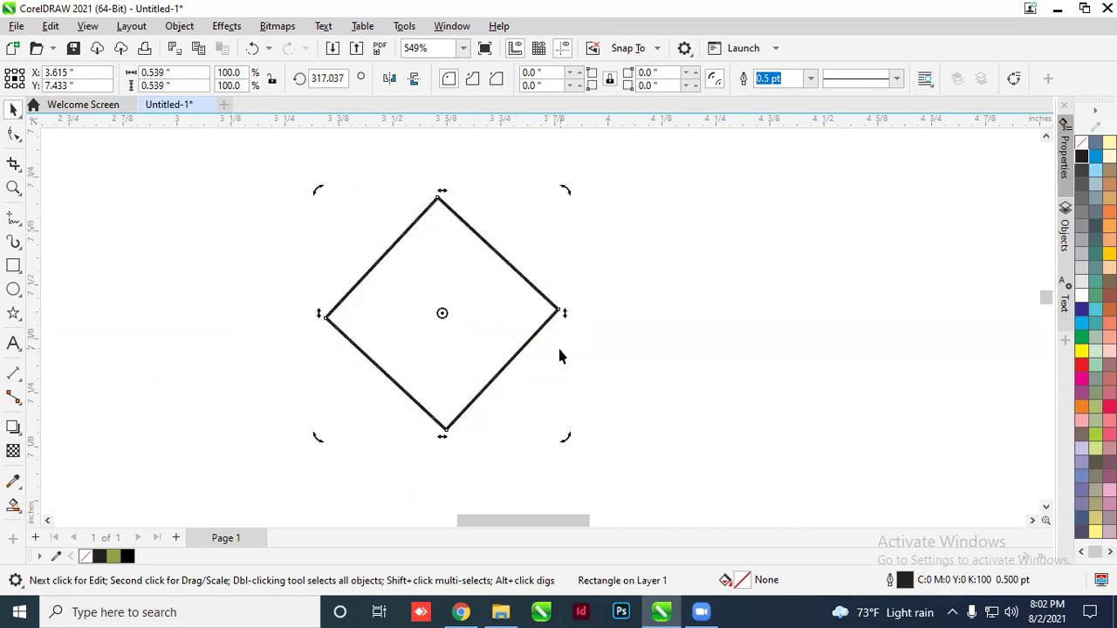
Convert the rotated square to curves and delete its two side nodes and bottom node to form a drop shape
left_click(13, 135)
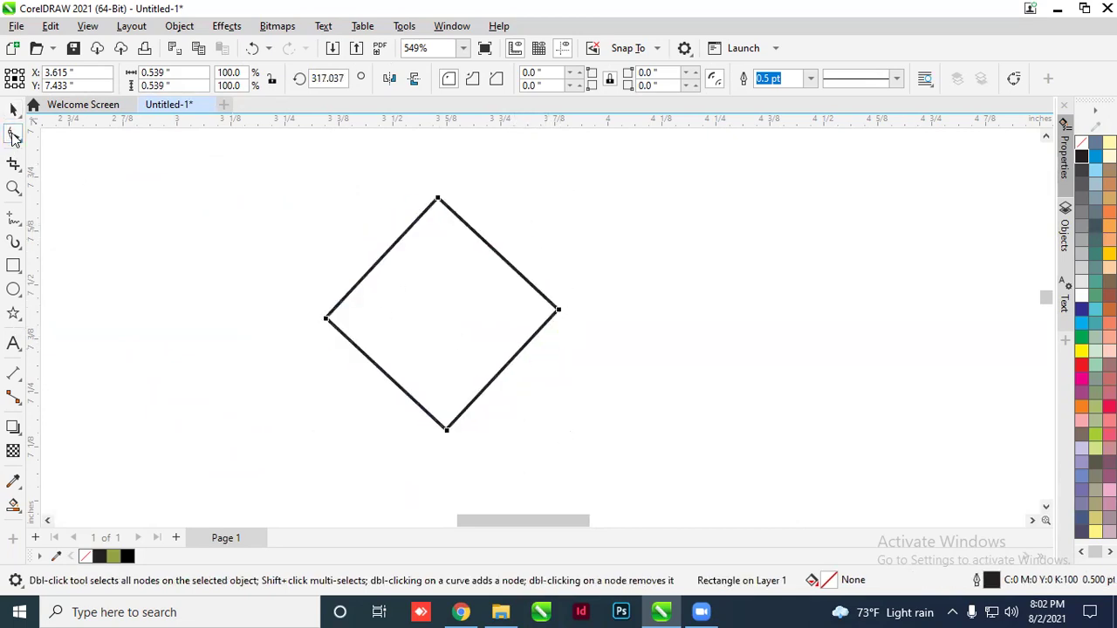
key("ctrl+q")
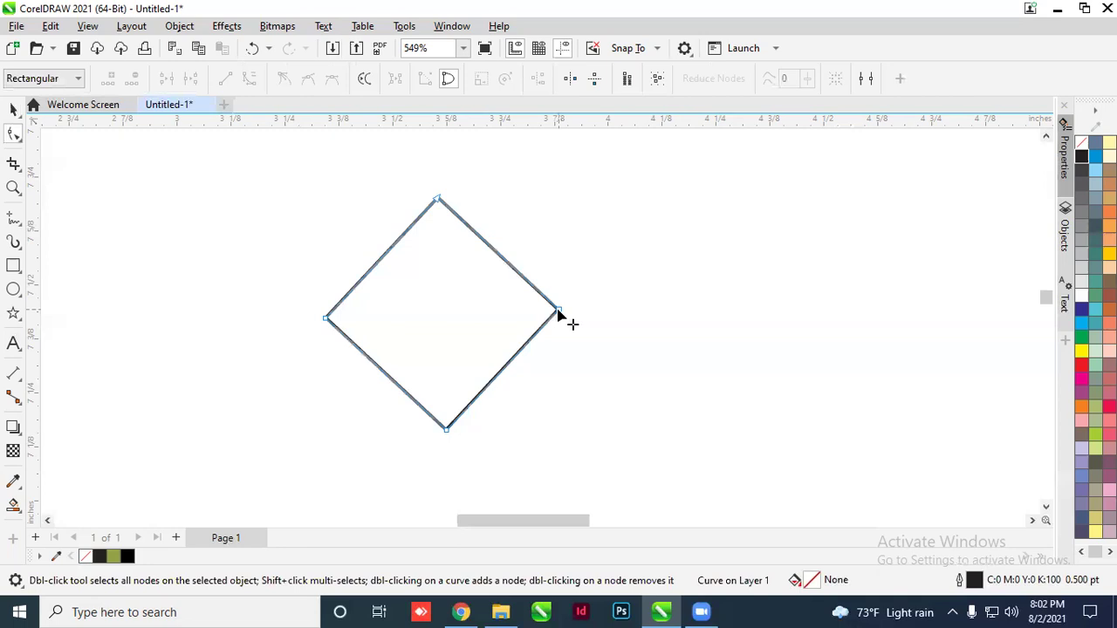
left_click_drag(293, 285, 608, 454)
key("Delete")
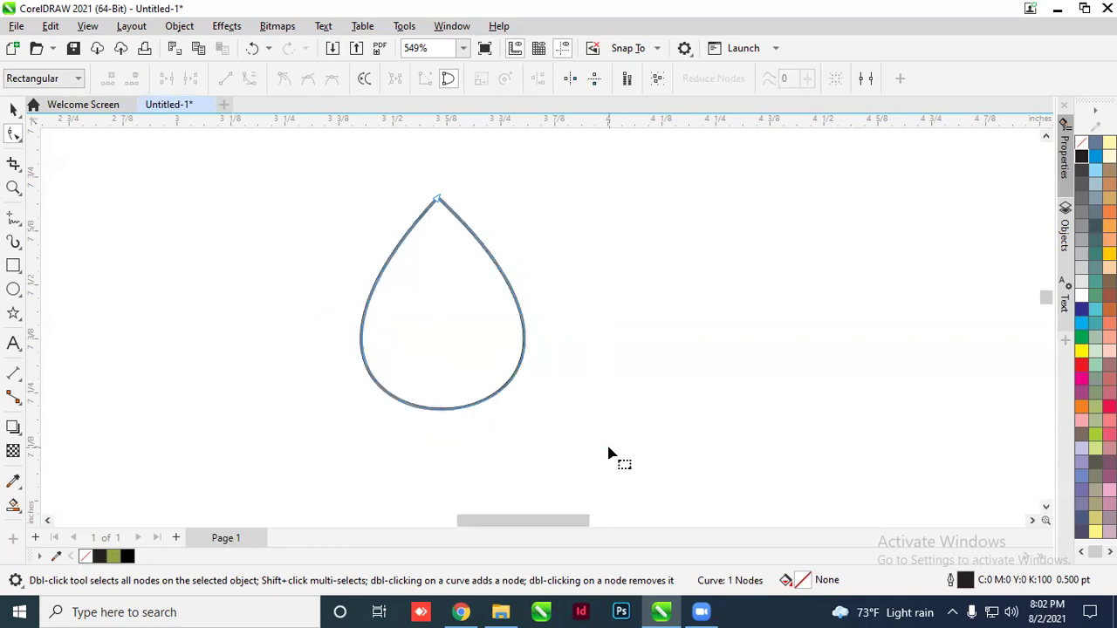
left_click(13, 109)
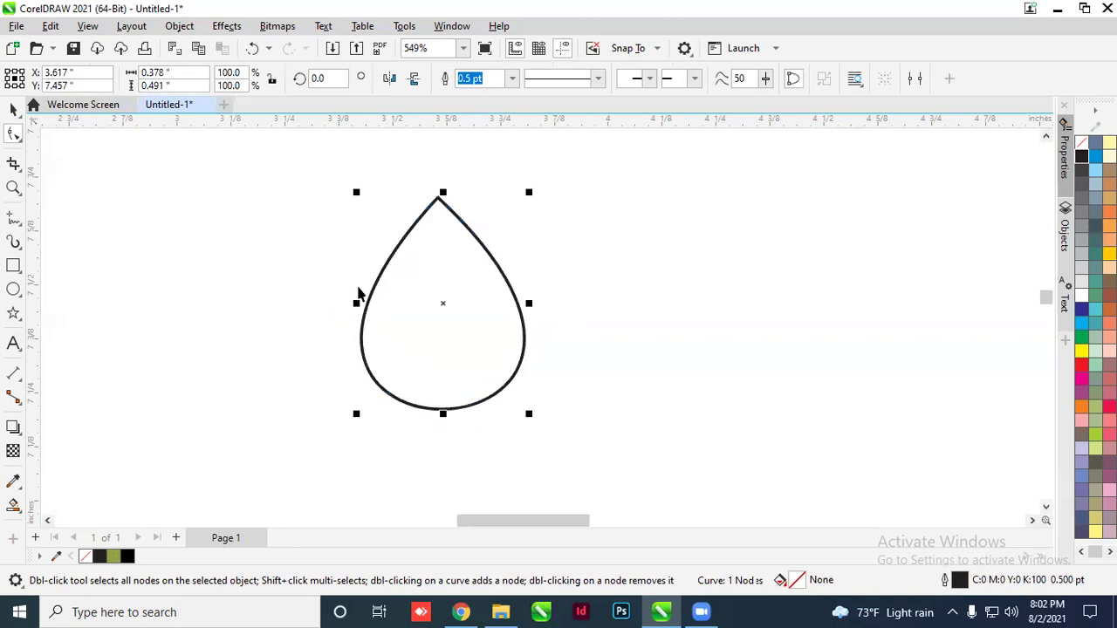
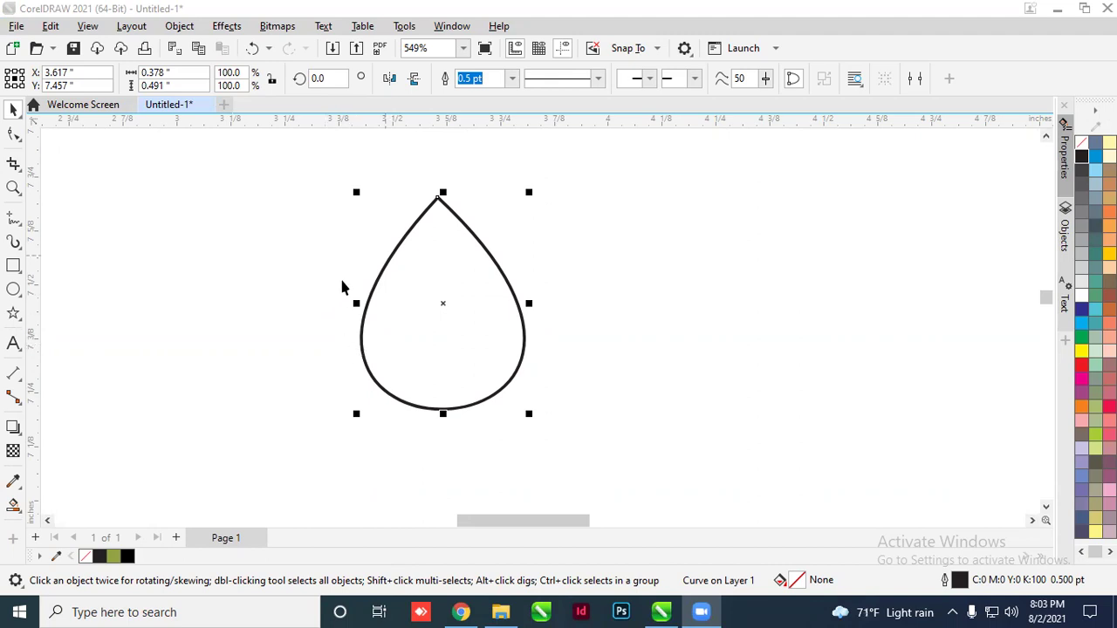
Shift the drop shape slightly left and down, and delete it from the page
scroll(484, 267, "down", 3)
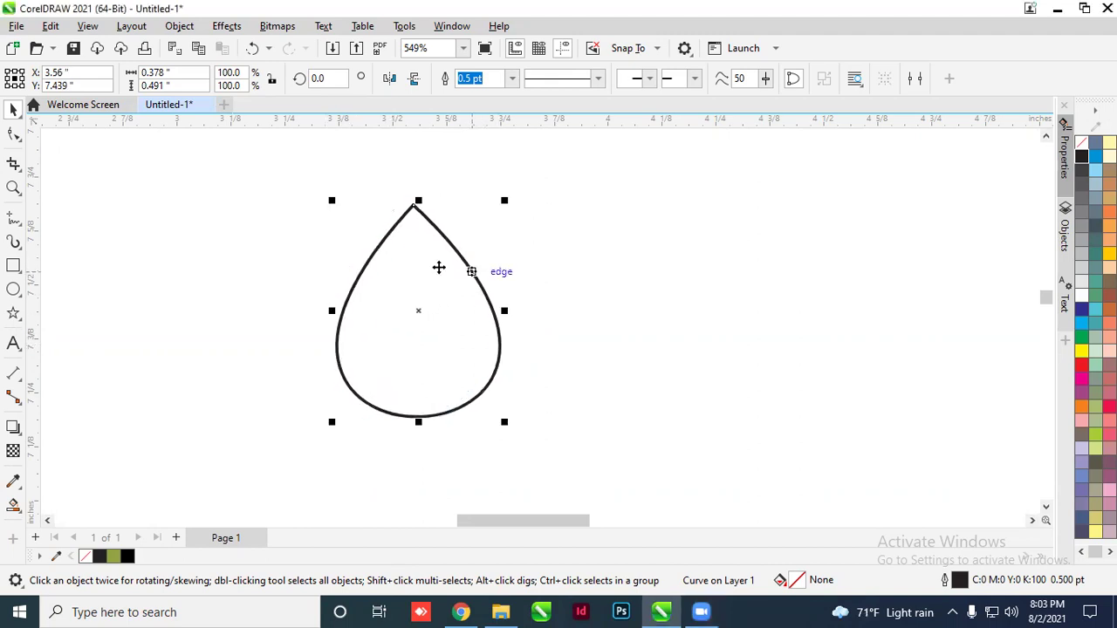
scroll(432, 288, "down", 1)
scroll(430, 290, "up", 4)
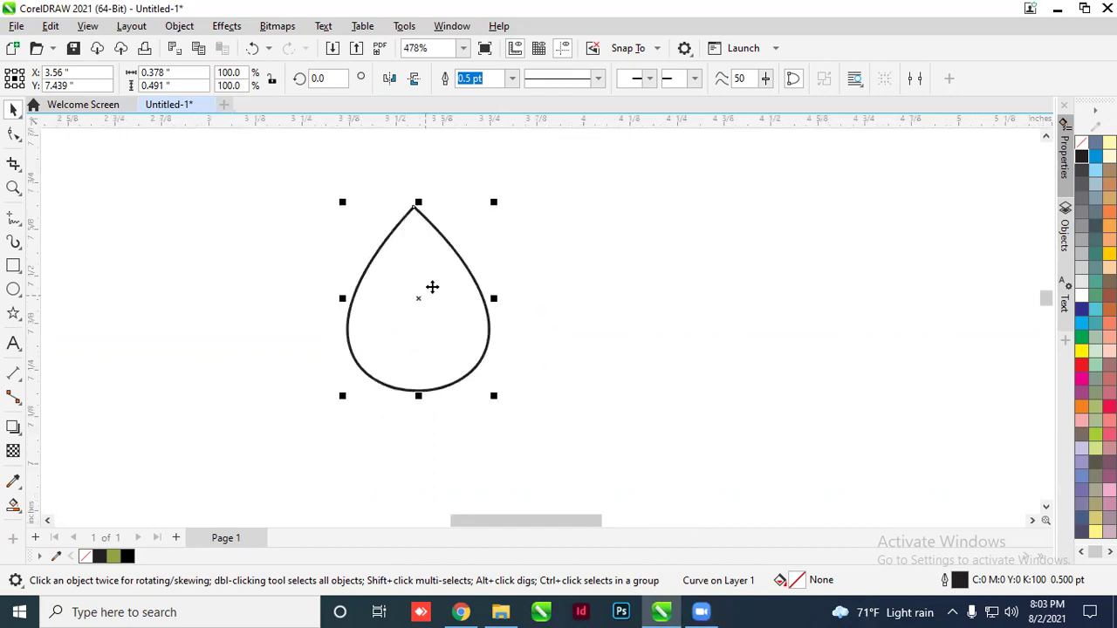
scroll(413, 221, "down", 4)
scroll(417, 287, "up", 3)
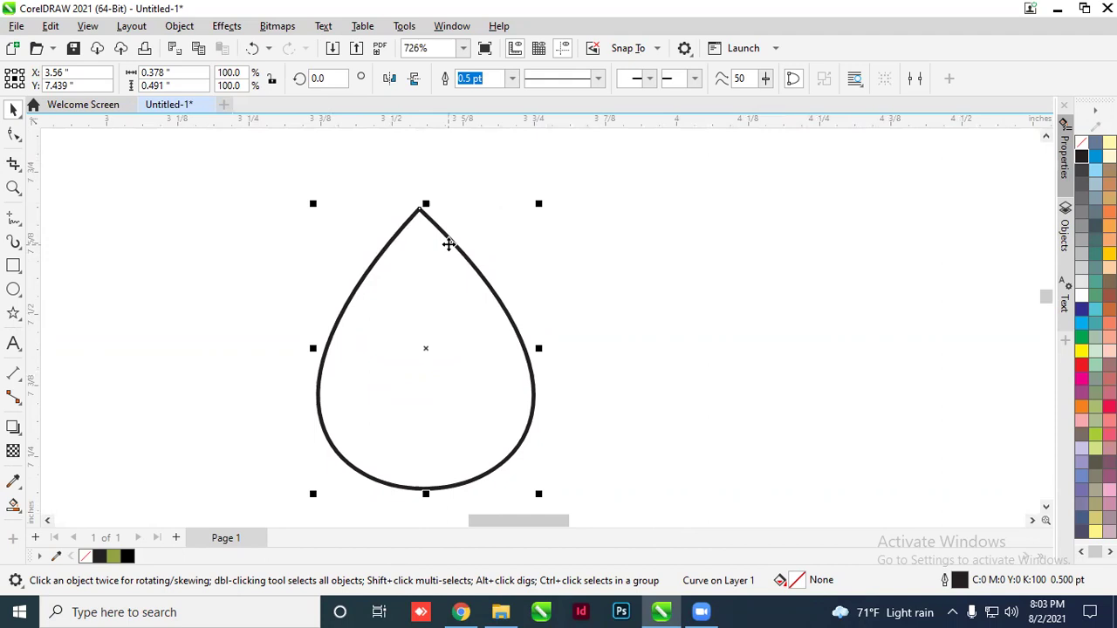
scroll(448, 244, "down", 2)
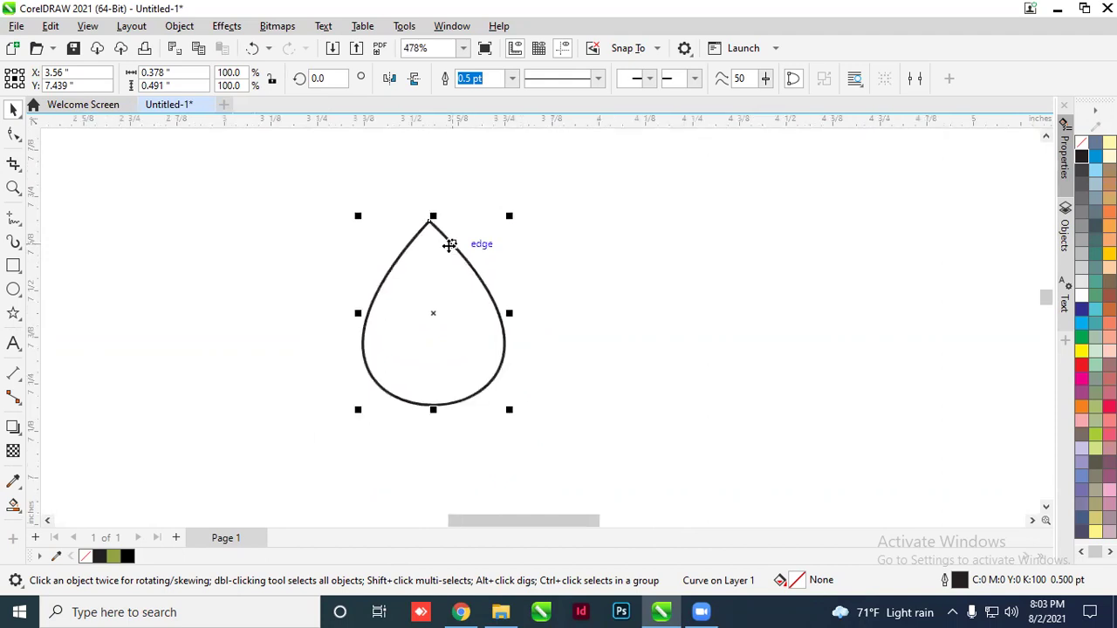
key("Delete")
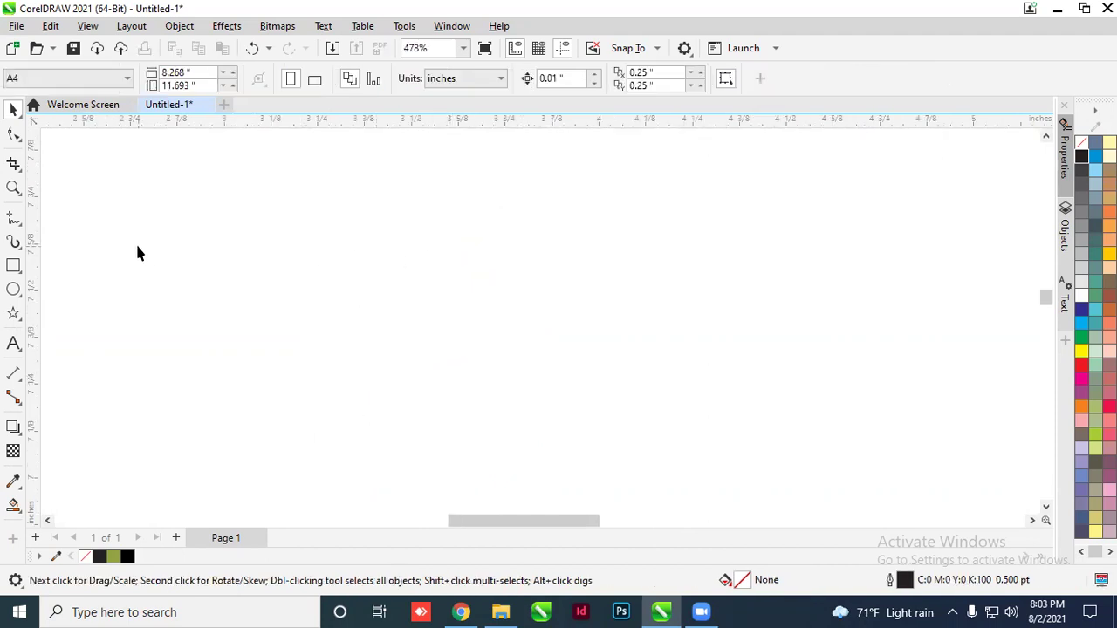
Draw a rectangle about 0.39 × 0.338 in and set its width and height to 0.3 in each
left_click(13, 265)
mouse_move(399, 307)
left_mouse_down()
mouse_move(500, 373)
mouse_move(521, 370)
left_mouse_up()
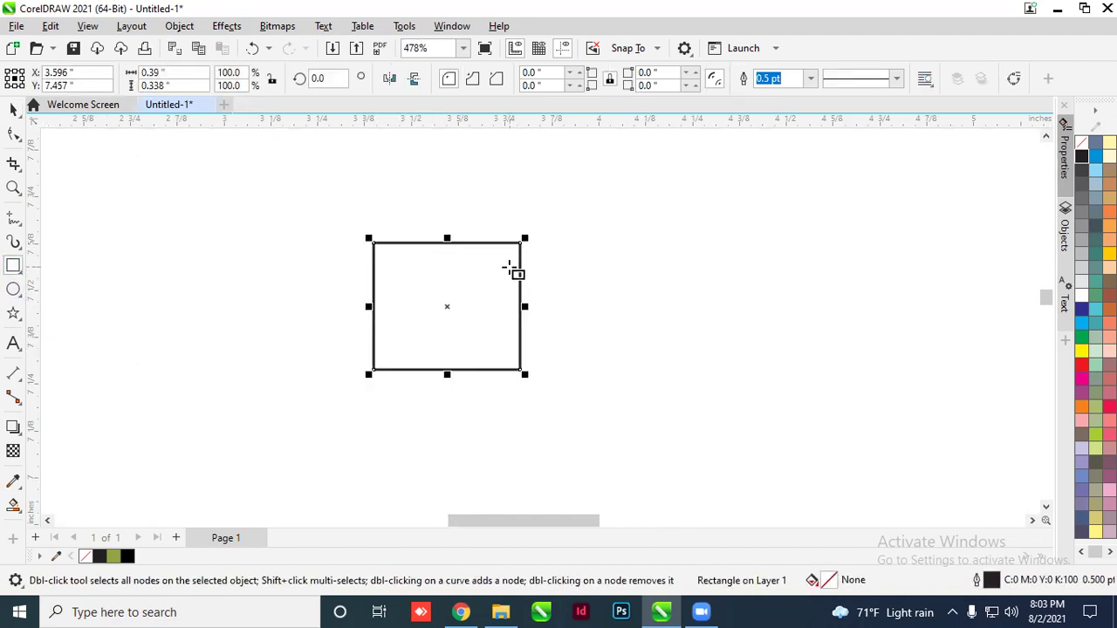
left_click(197, 73)
type("0.3")
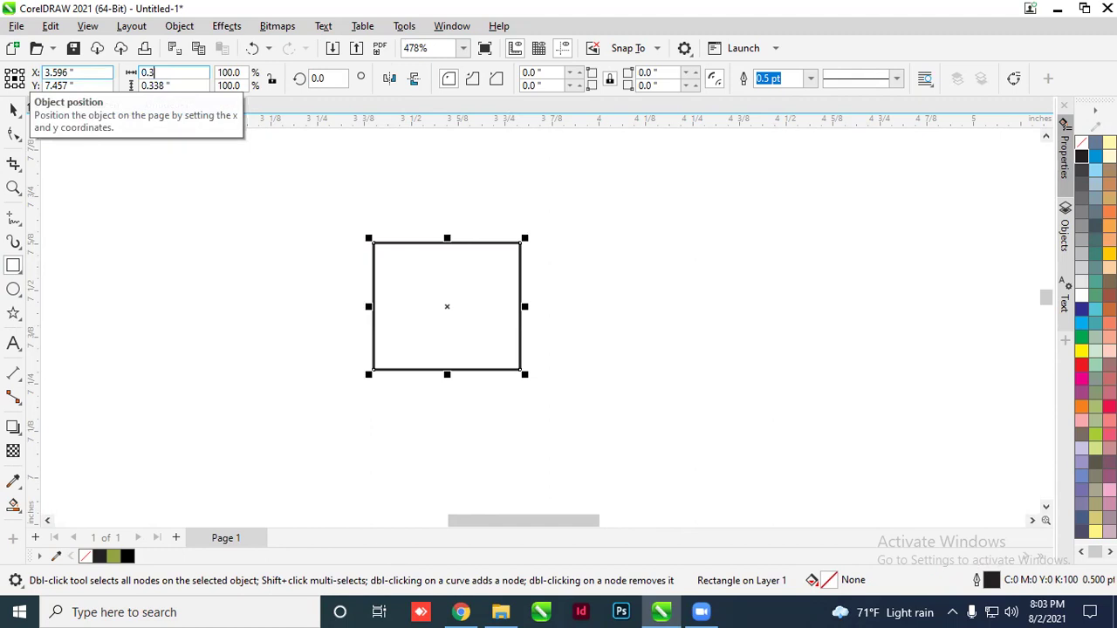
key("Tab")
type("0.3")
key("Return")
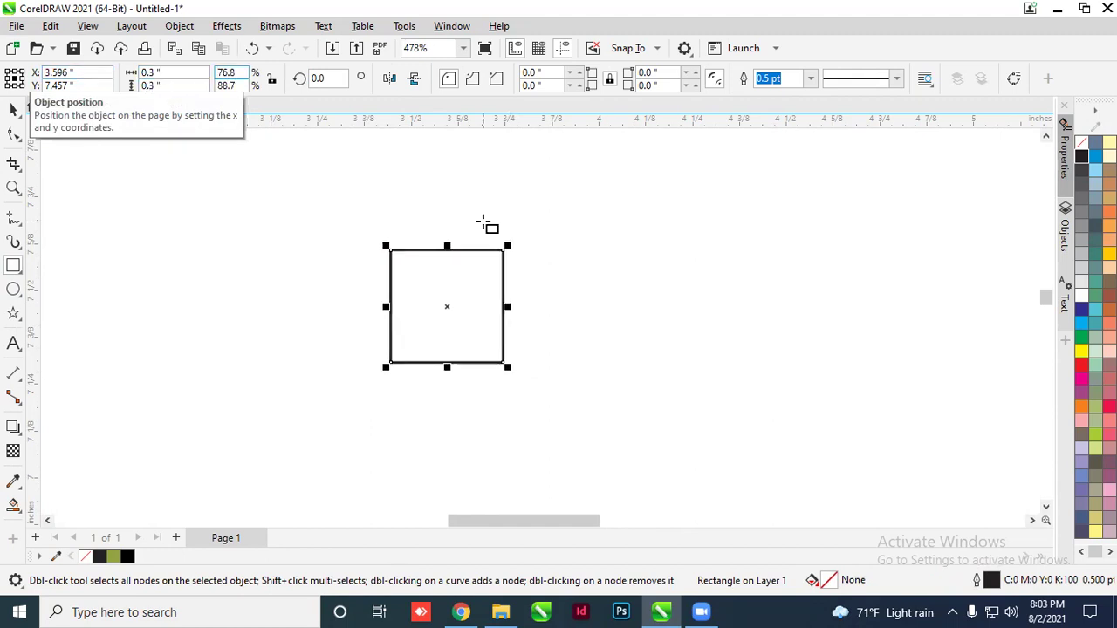
Rotate the 0.3 in square to about 315° to turn it into a diamond
key("space")
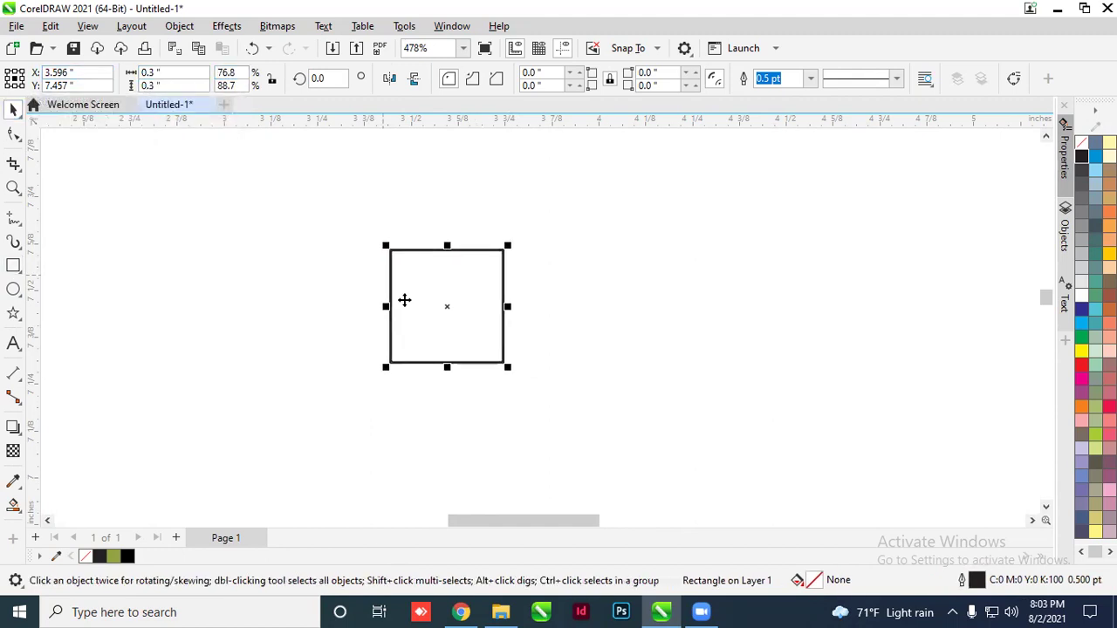
left_click(467, 283)
left_click_drag(511, 249, 536, 317)
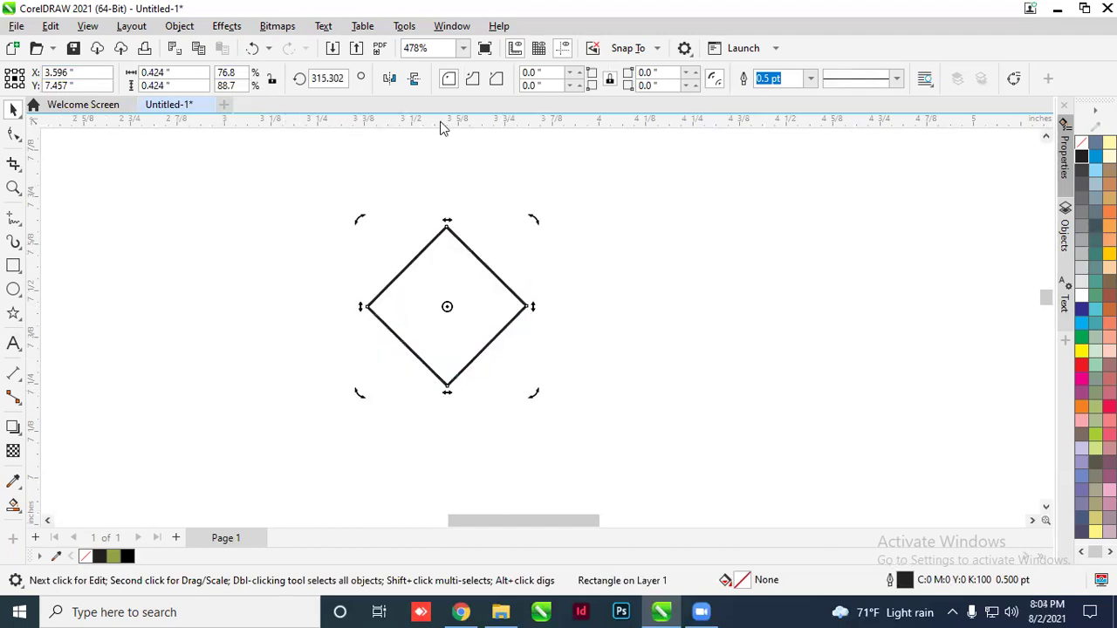
Place a vertical and a horizontal guideline crossing at the diamond's center
left_click_drag(33, 319, 449, 316)
left_click(446, 180)
left_click_drag(467, 131, 448, 306)
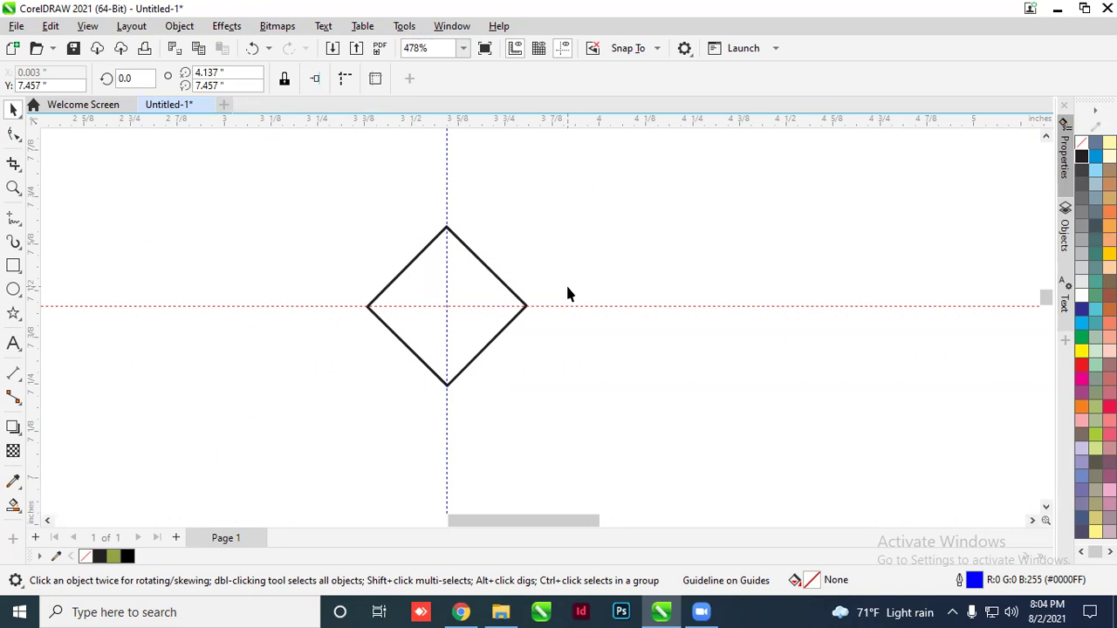
Add horizontal guidelines across the diamond's upper and lower parts and a vertical guideline at its left corner
left_click_drag(515, 125, 513, 271)
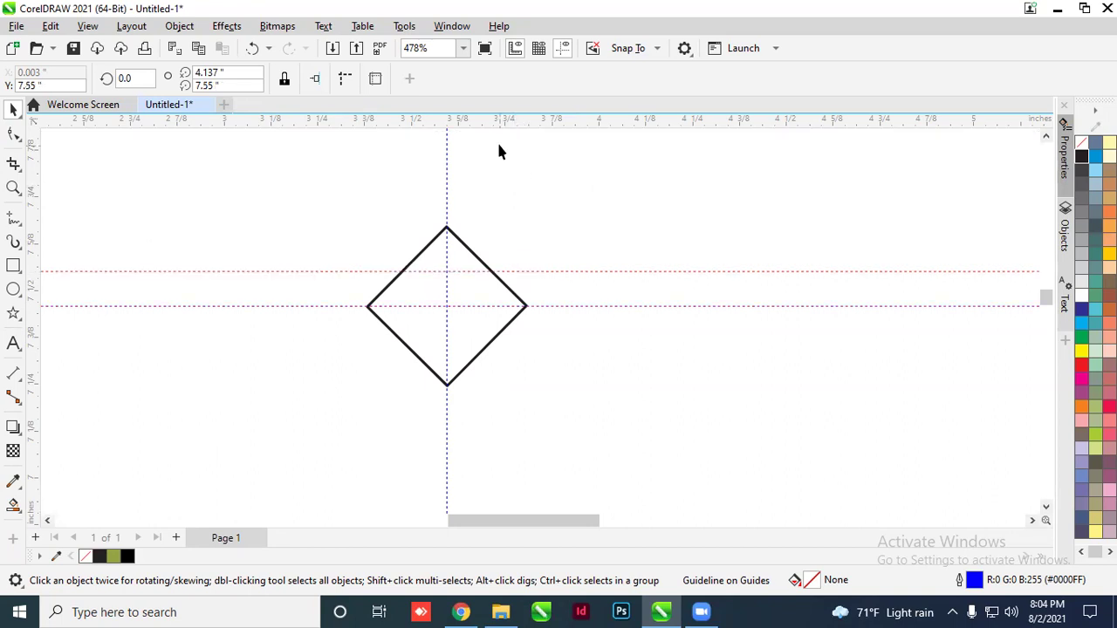
left_click_drag(35, 327, 368, 346)
left_click(364, 248)
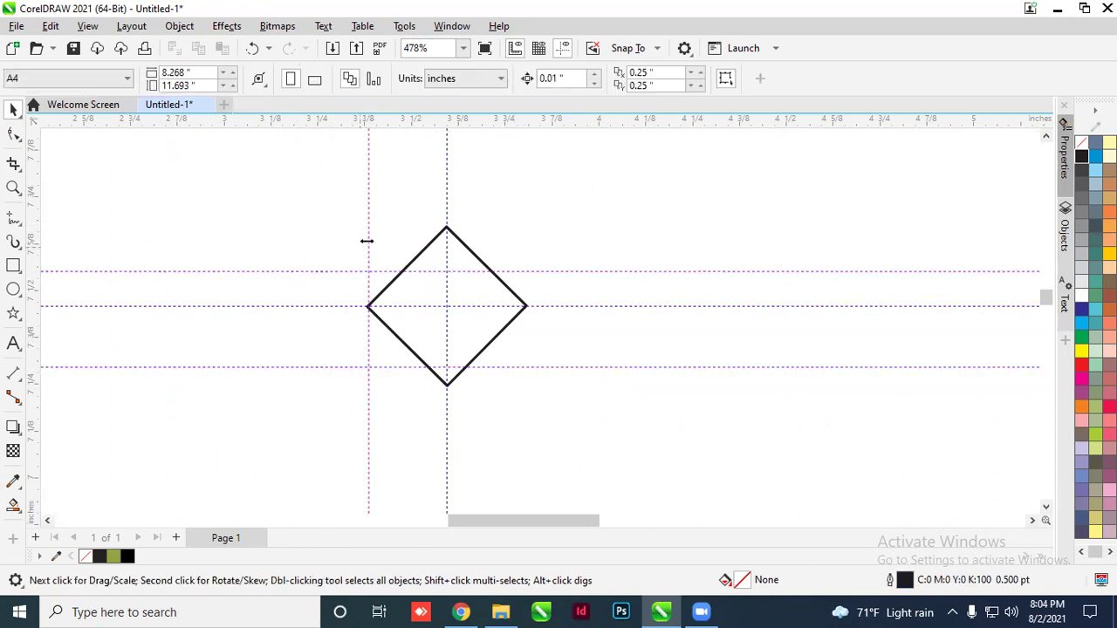
Delete all vertical and horizontal guidelines around the diamond
left_click(370, 226)
key("Delete")
left_click(347, 272)
key("Delete")
left_click_drag(335, 308, 337, 368)
left_click(337, 368)
key("Delete")
left_click(447, 228)
key("Delete")
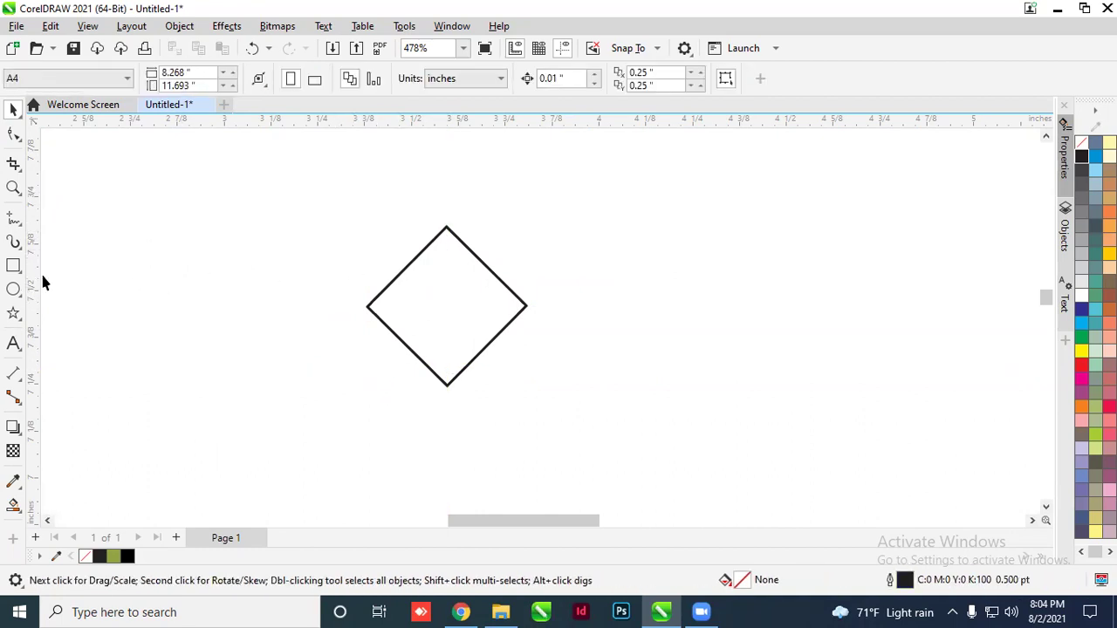
Hide the rulers and restore them, and show the document grid and hide it again
left_click(518, 51)
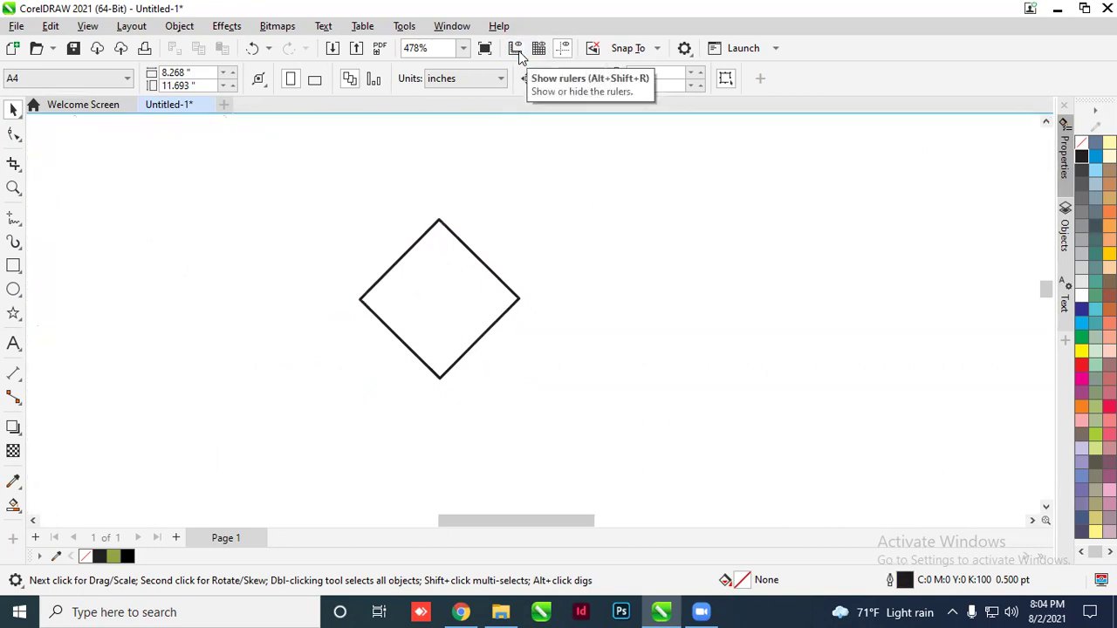
left_click(518, 50)
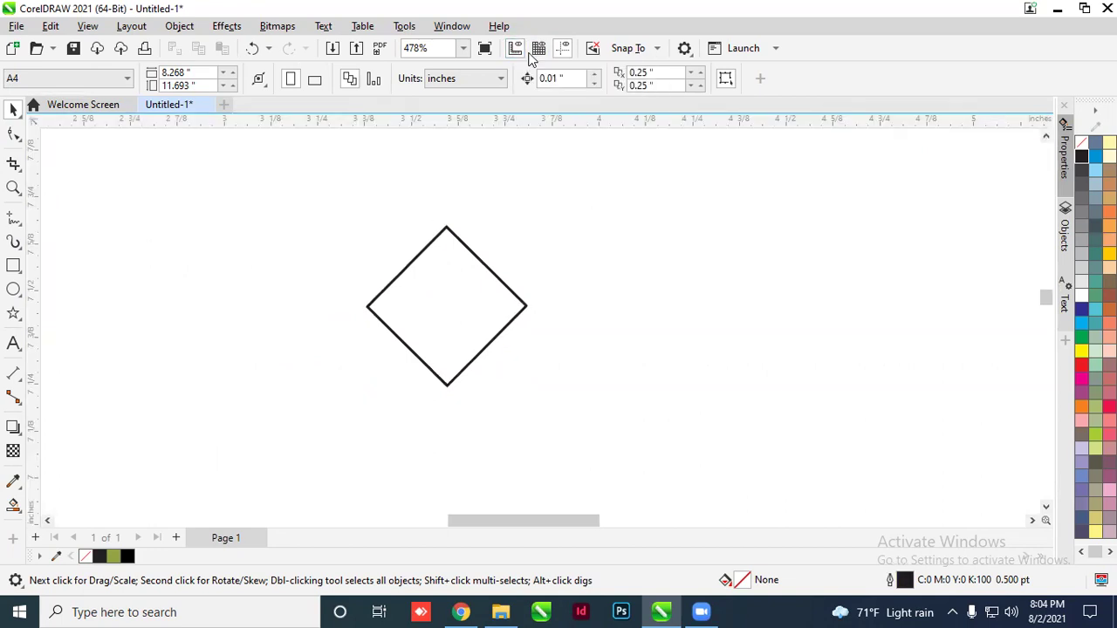
left_click(537, 50)
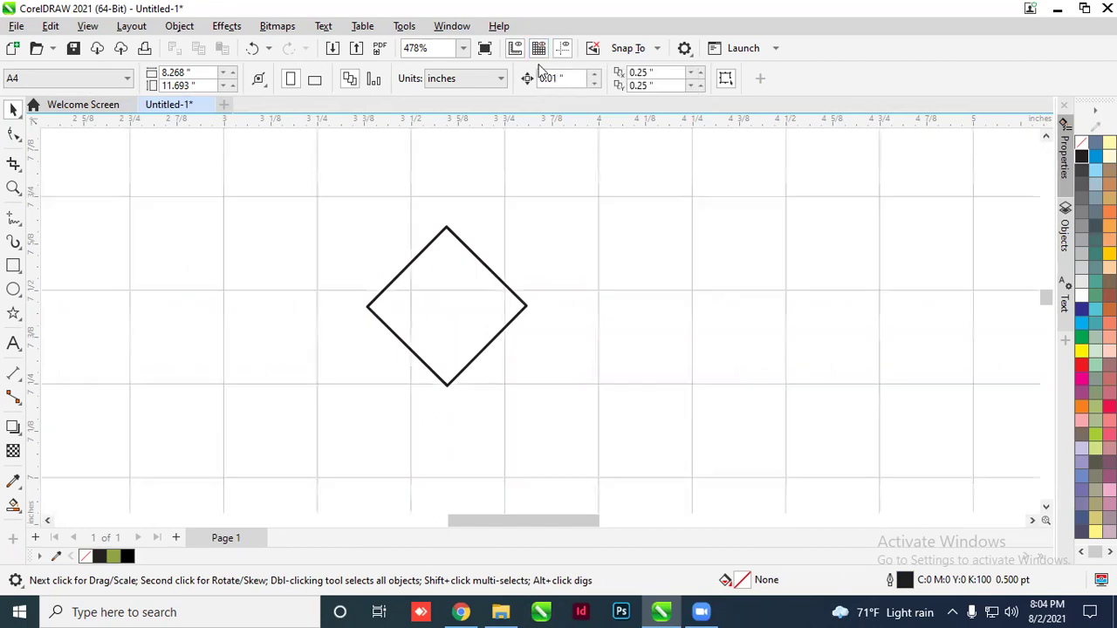
scroll(458, 349, "down", 5)
scroll(451, 367, "down", 5)
scroll(463, 374, "up", 3)
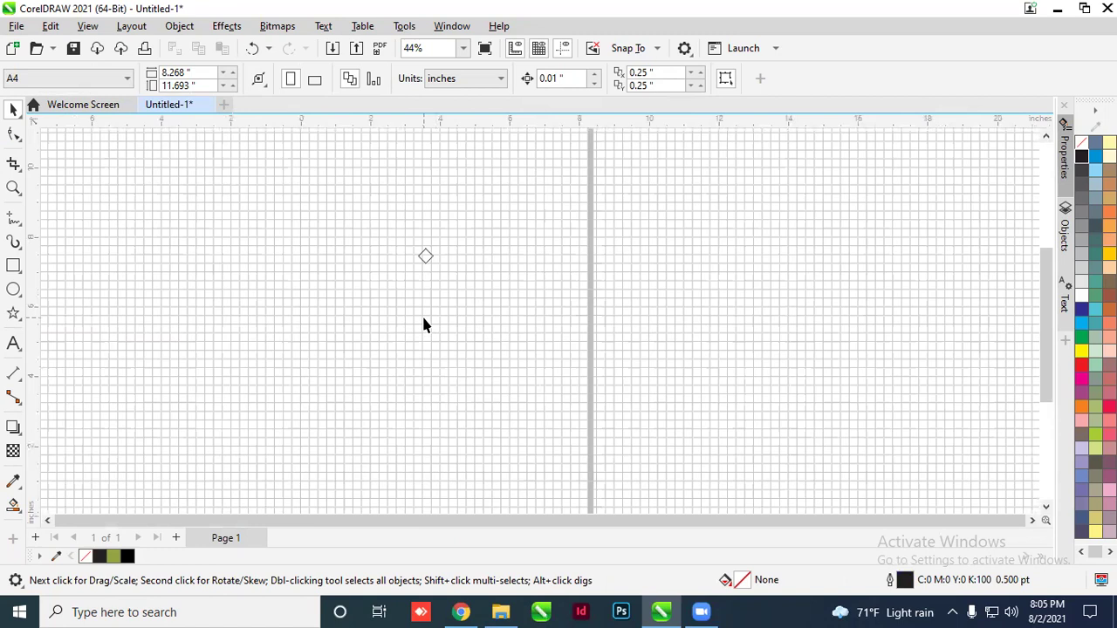
scroll(443, 231, "up", 2)
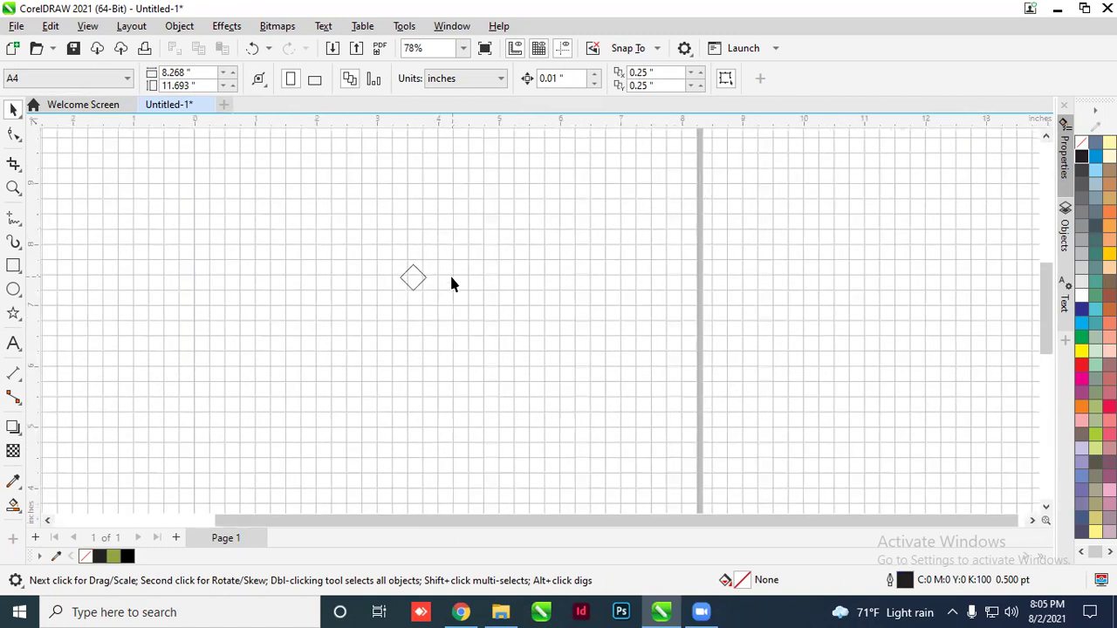
scroll(449, 288, "down", 2)
scroll(459, 327, "down", 1)
scroll(461, 335, "up", 3)
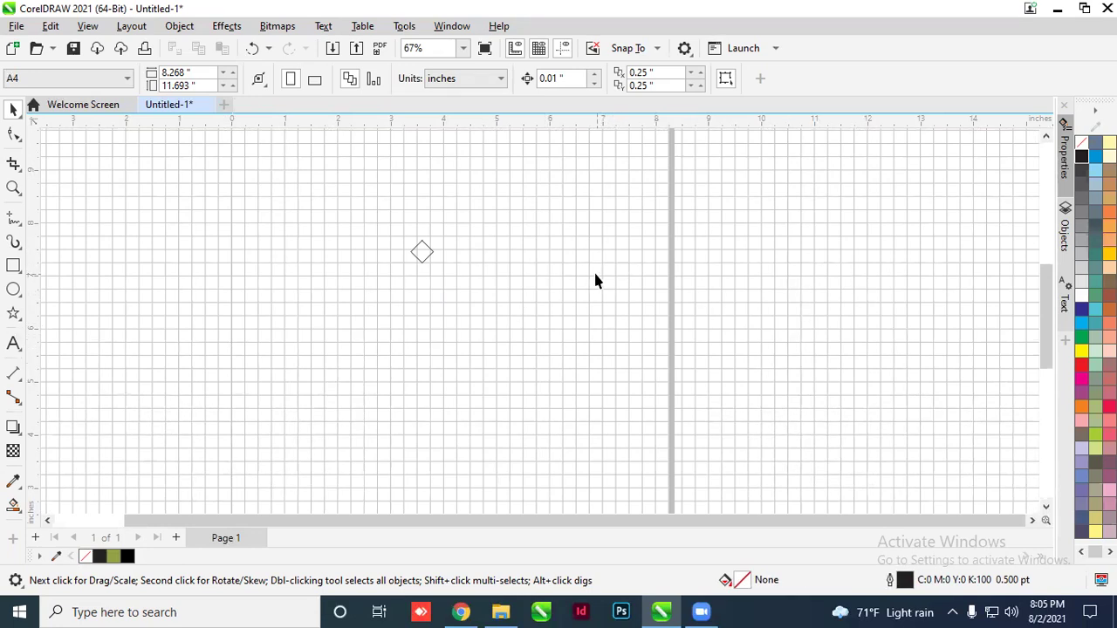
left_click(540, 50)
Place two vertical guidelines, one just outside the diamond at about 3.33" and one near its centre at about 3.574"
scroll(419, 250, "up", 5)
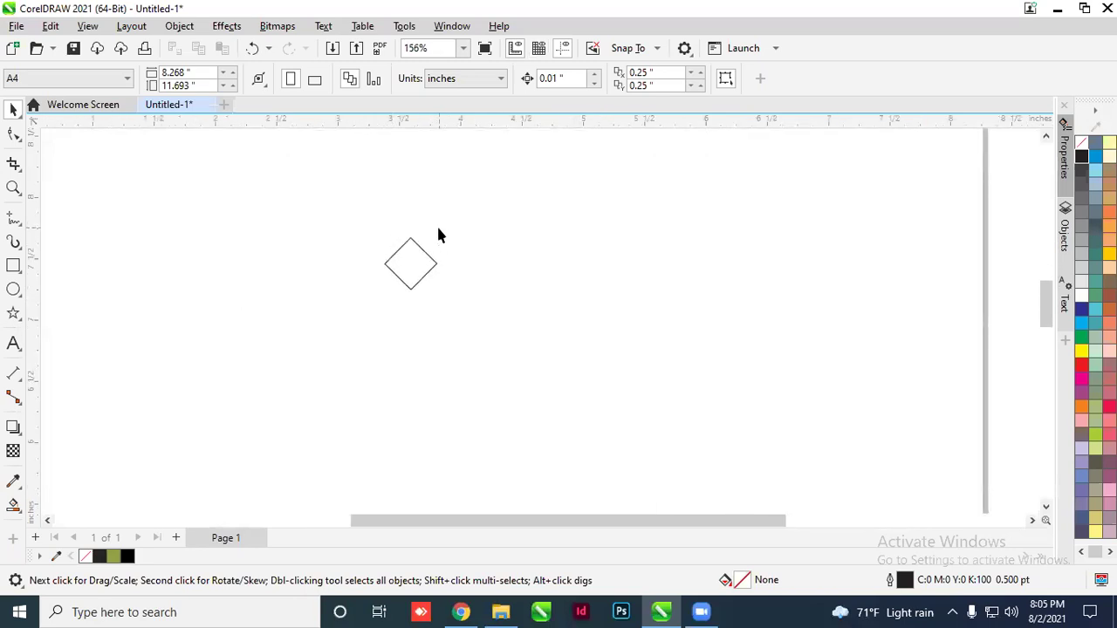
left_click_drag(34, 324, 352, 316)
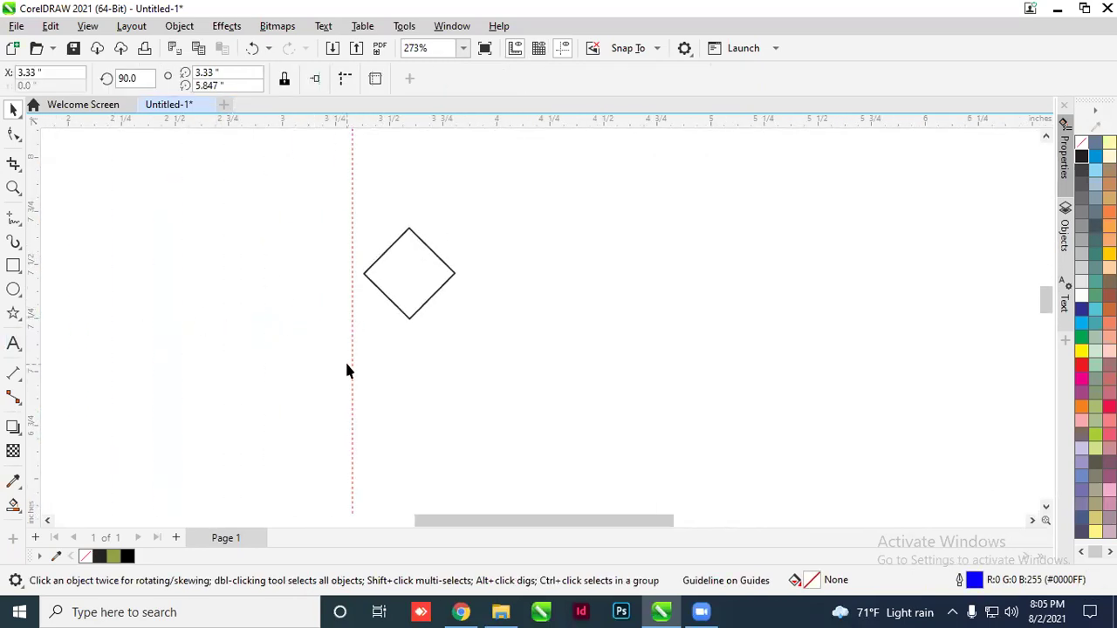
left_click_drag(34, 287, 407, 287)
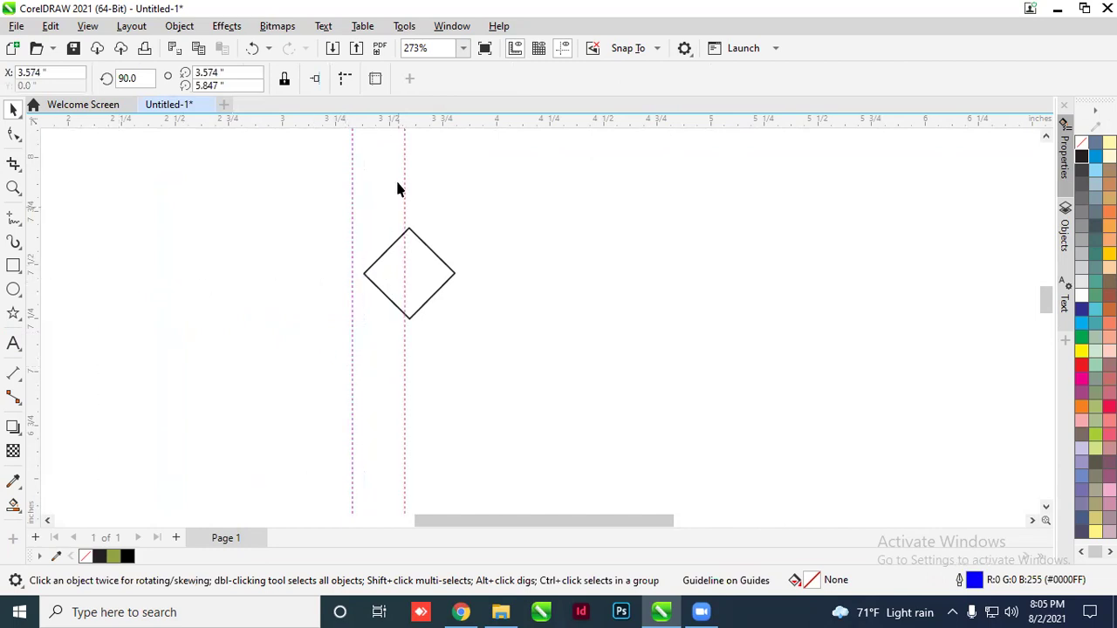
Add horizontal guidelines at about 7.615", 7.726" and 7.165", hiding the guidelines before the first and showing them again after it
left_click(565, 53)
left_click_drag(478, 122, 476, 235)
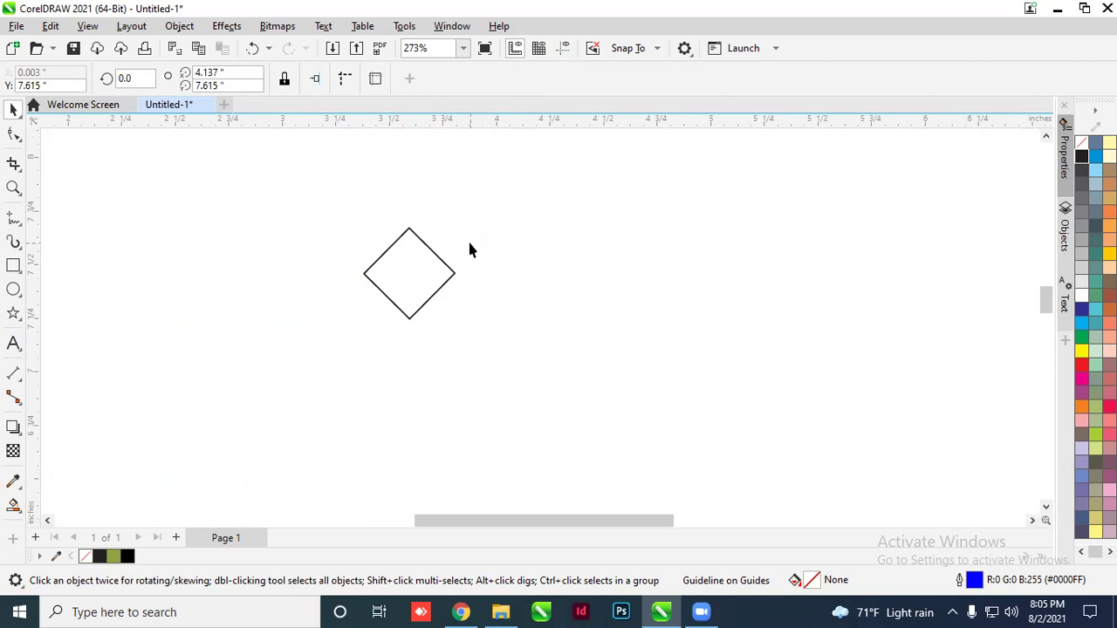
left_click(566, 53)
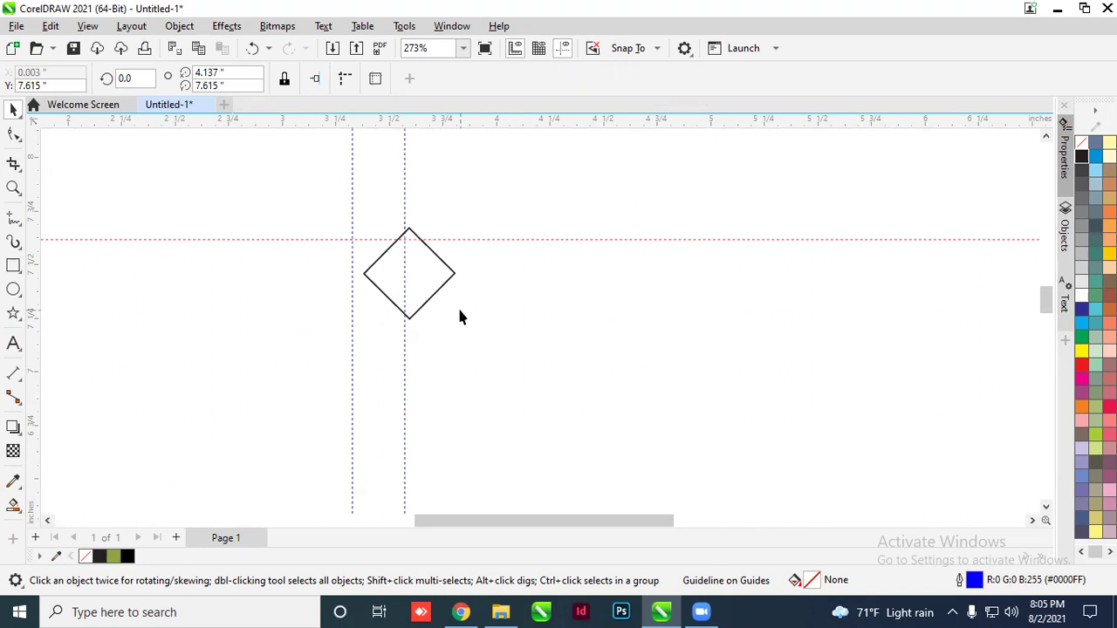
left_click_drag(541, 123, 554, 215)
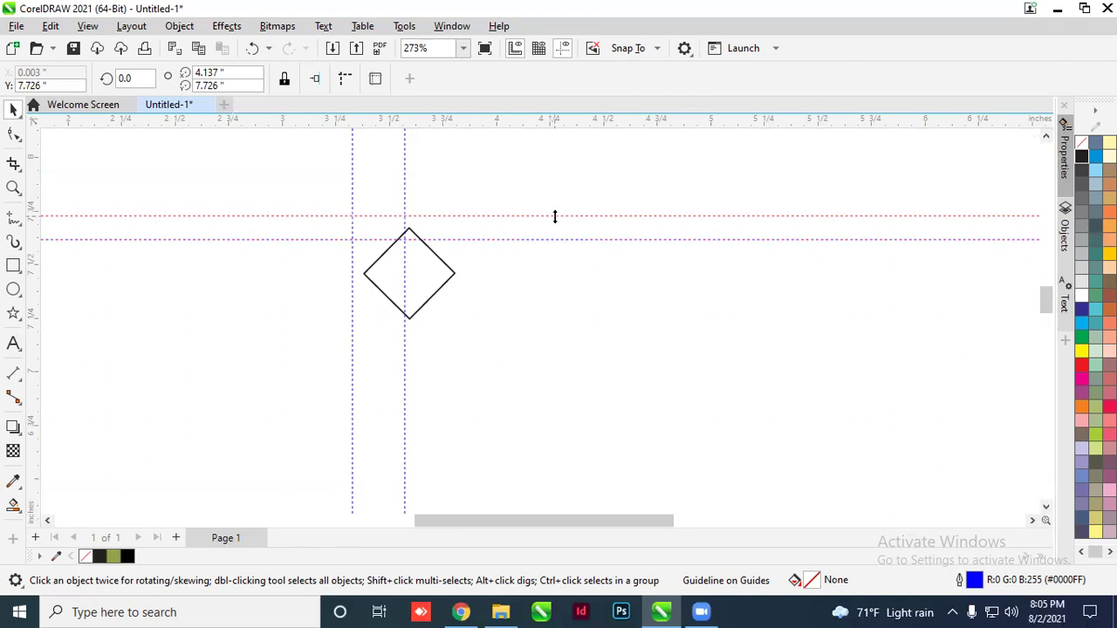
left_click_drag(541, 122, 548, 337)
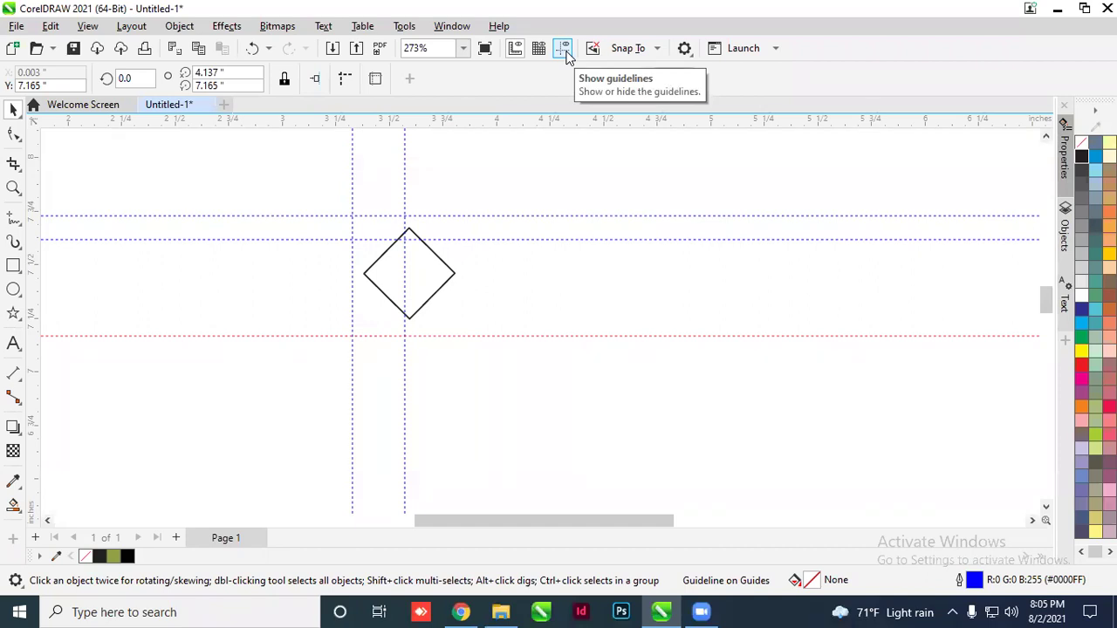
Toggle the guidelines' visibility off and back on twice
left_click(565, 54)
left_click(566, 54)
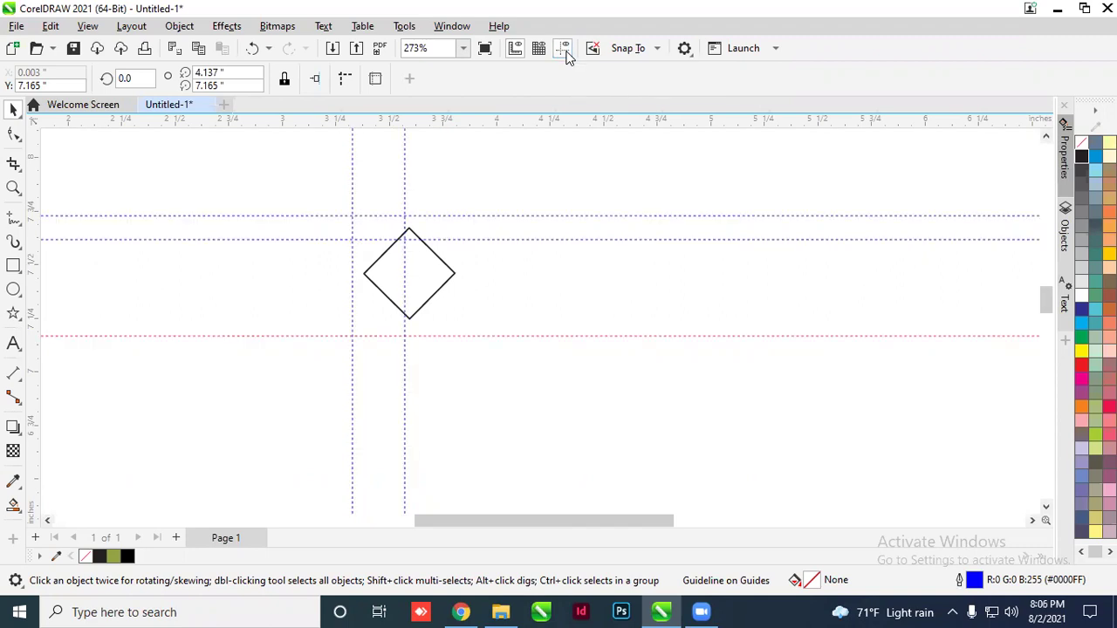
left_click(566, 54)
left_click(566, 54)
Delete the three horizontal guidelines and the vertical guideline outside the diamond
key("Delete")
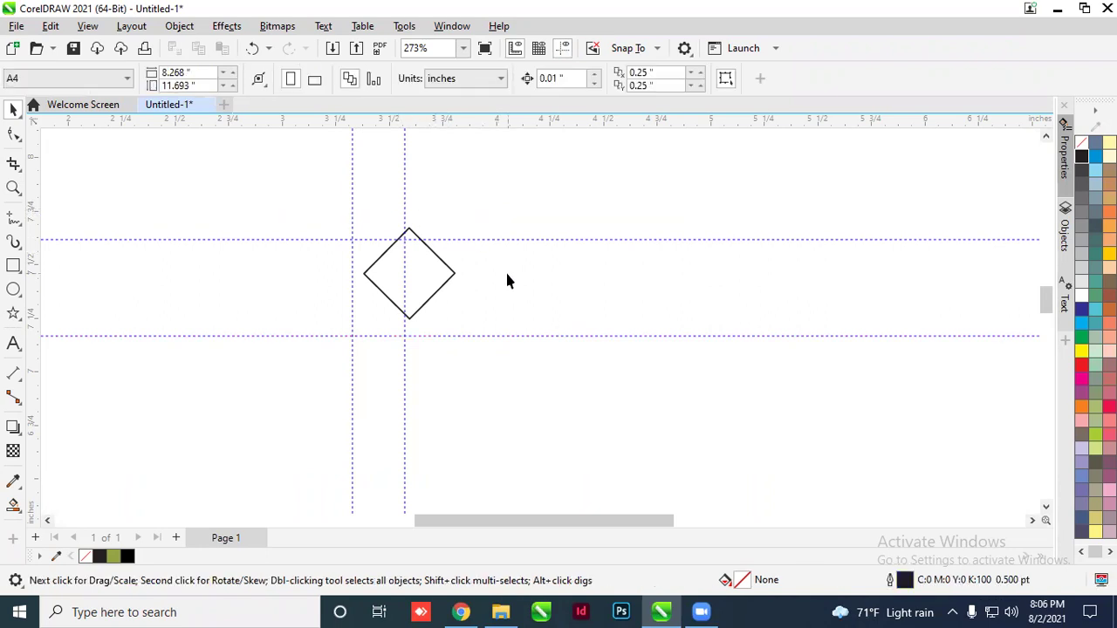
left_click(523, 239)
key("Delete")
left_click(543, 336)
key("Delete")
left_click(405, 344)
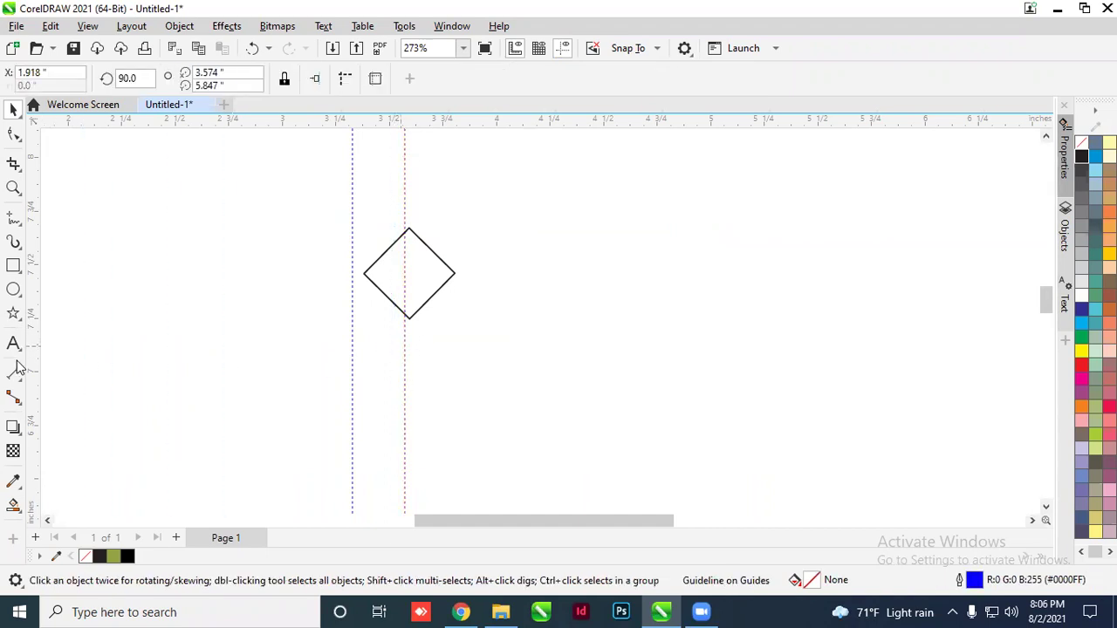
left_click(352, 367)
key("Delete")
Try to align the remaining vertical guideline with the diamond's centre, and delete it
scroll(402, 284, "up", 2)
left_click(399, 276)
left_click_drag(398, 276, 400, 280)
left_click(452, 289)
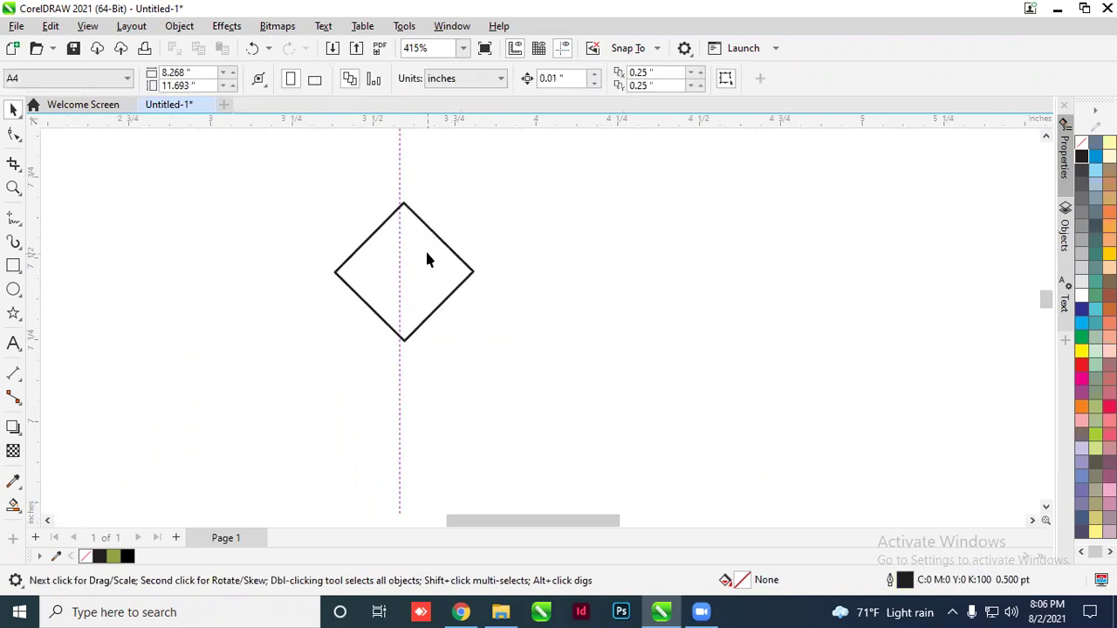
left_click(544, 290)
left_click(399, 405)
key("Delete")
Place a vertical guideline at about 3.596" and a horizontal one at about 7.456" through the diamond's opposite corners
left_click_drag(35, 264, 404, 273)
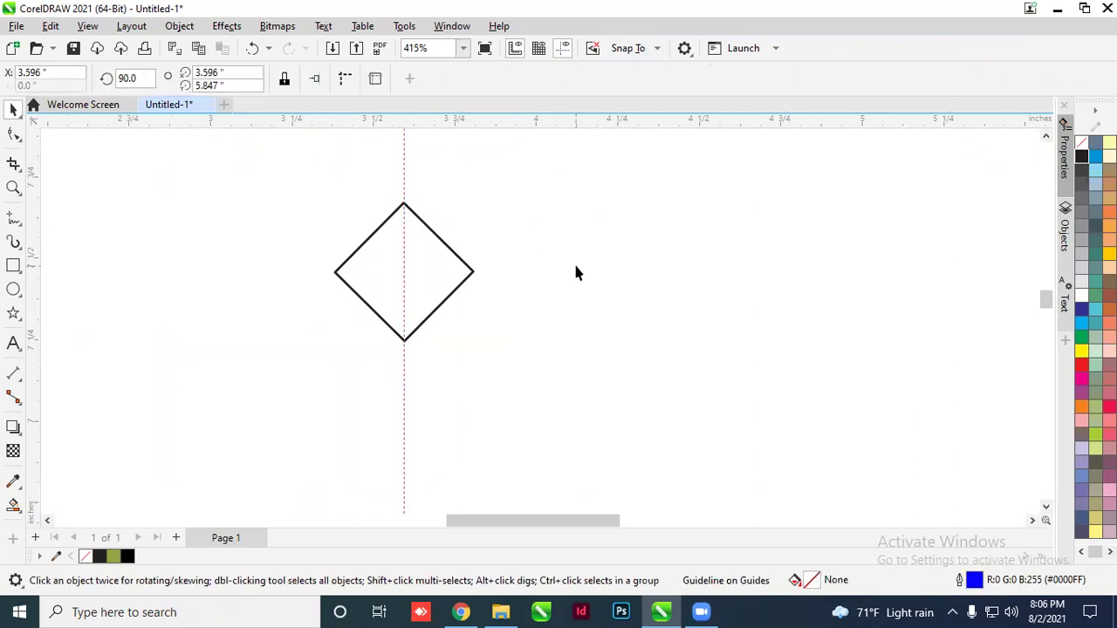
left_click_drag(434, 119, 435, 272)
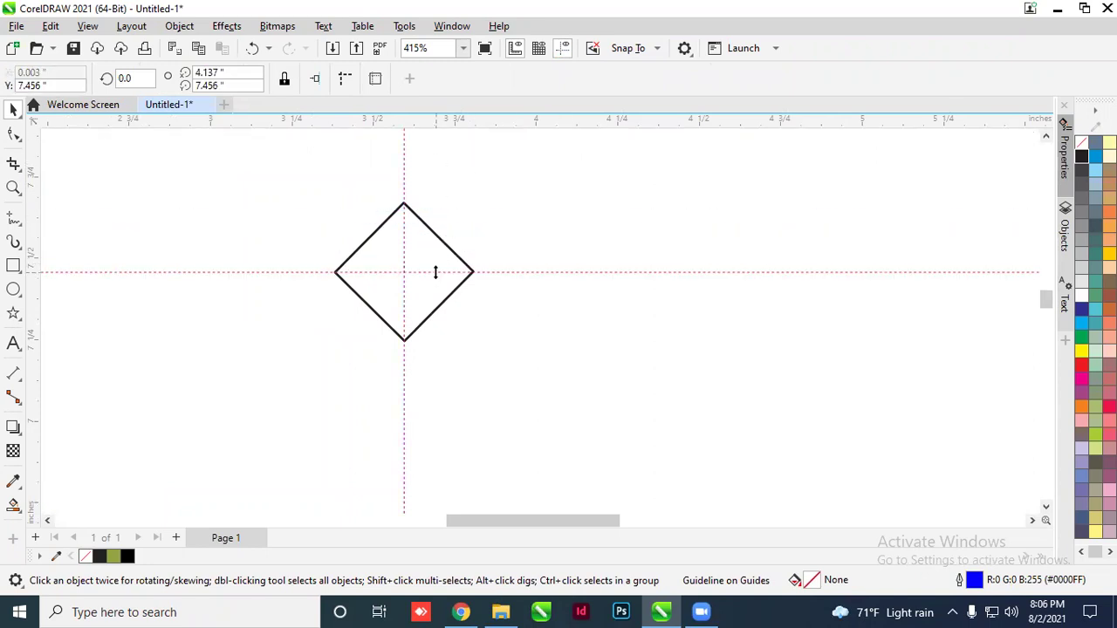
scroll(435, 272, "up", 4)
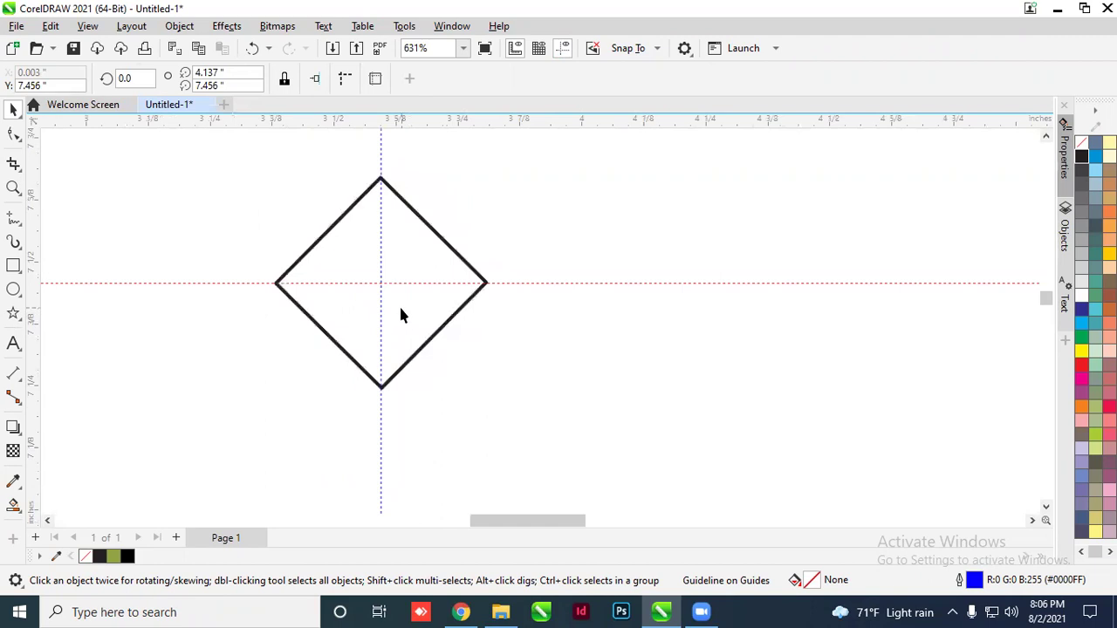
scroll(384, 284, "up", 1)
scroll(375, 218, "down", 2)
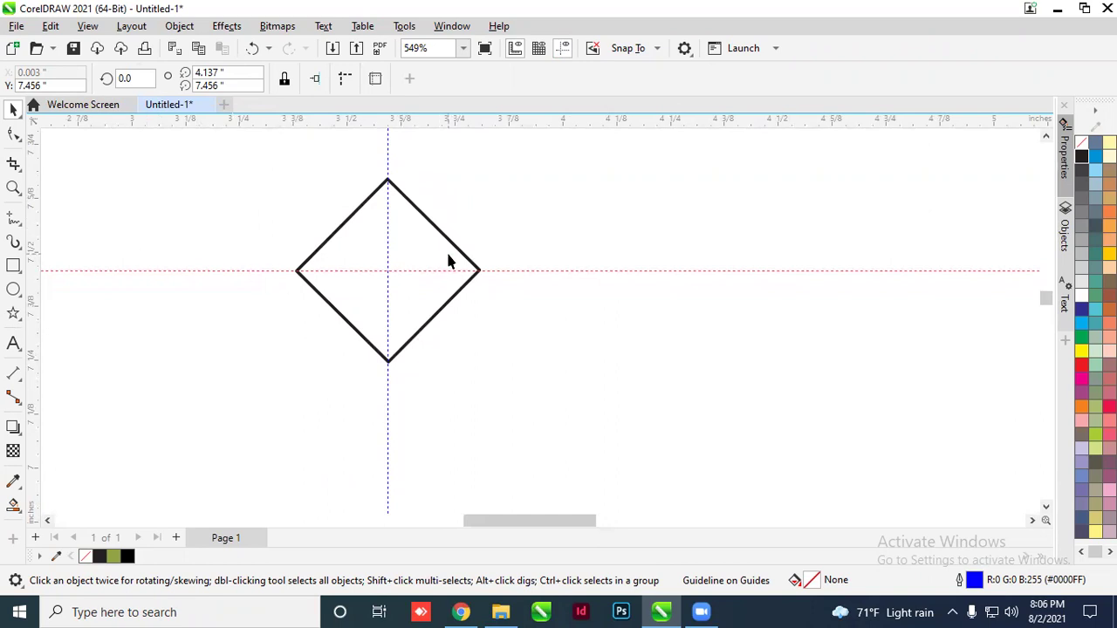
Convert the diamond to curves and delete its left, right and lower nodes with the Shape tool, keeping only the top node
left_click(13, 136)
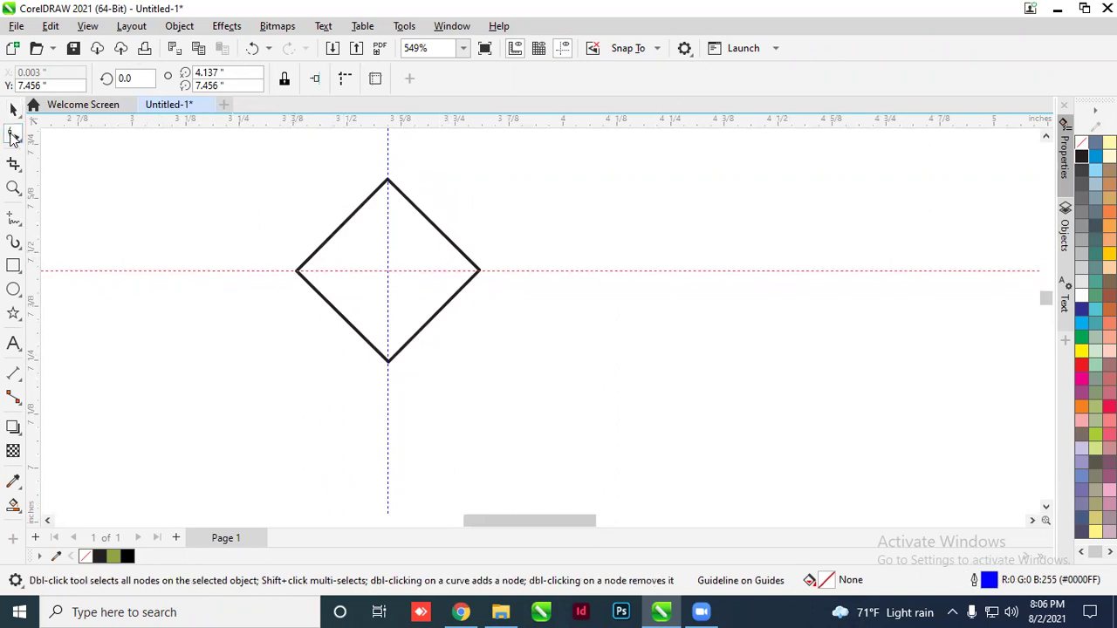
left_click(338, 233)
key("ctrl+q")
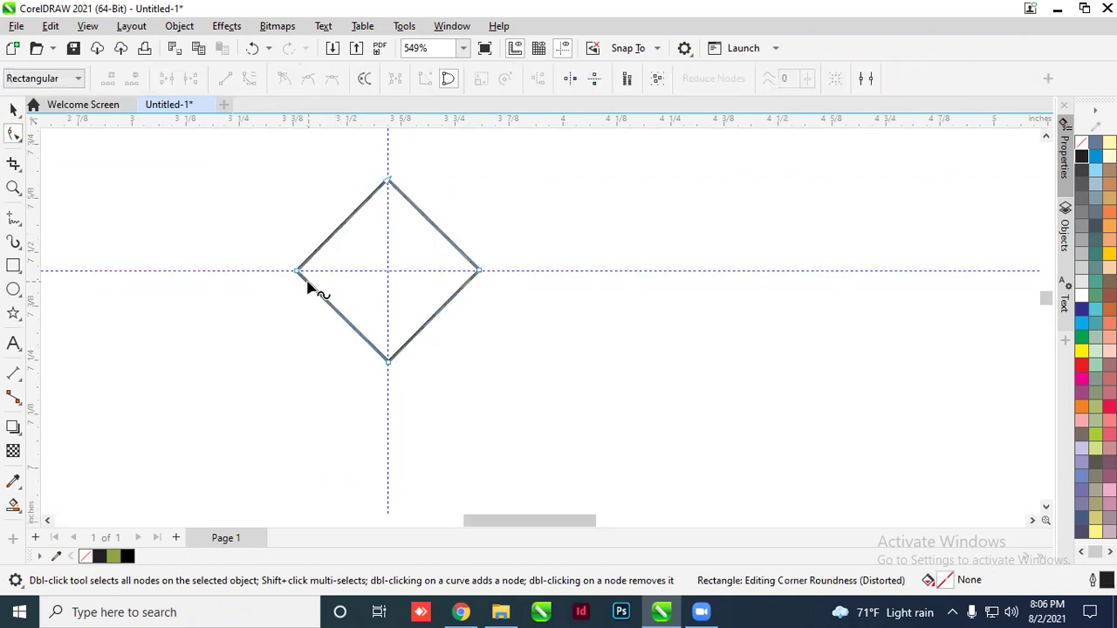
left_click_drag(273, 252, 499, 386)
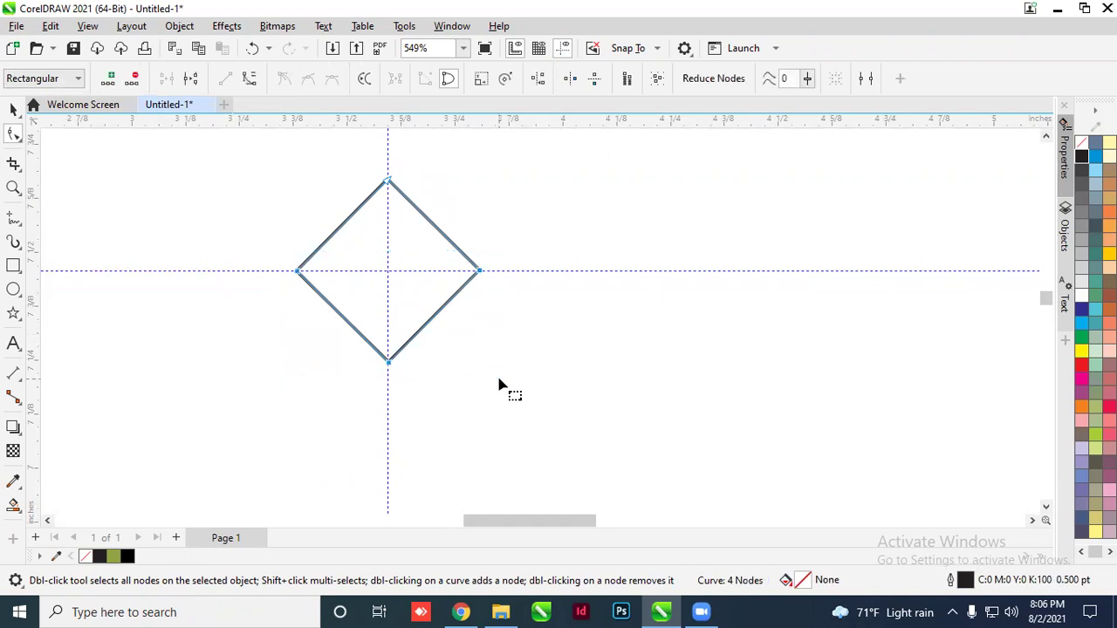
key("Delete")
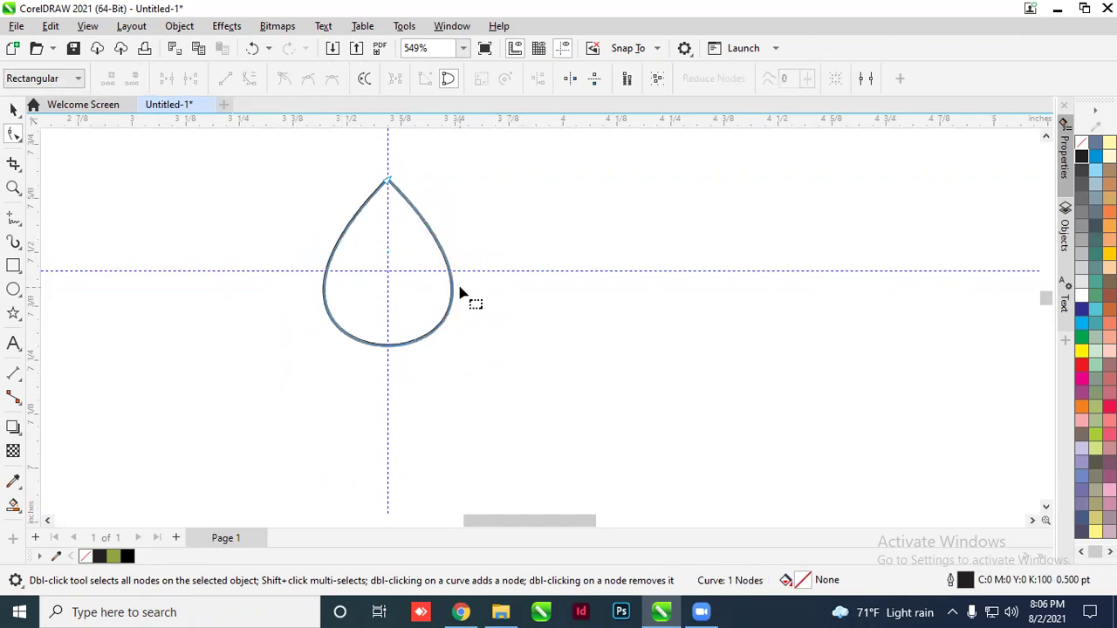
Select the teardrop's top node and pull both of its curve handles inward to narrow the shape
left_click(389, 182)
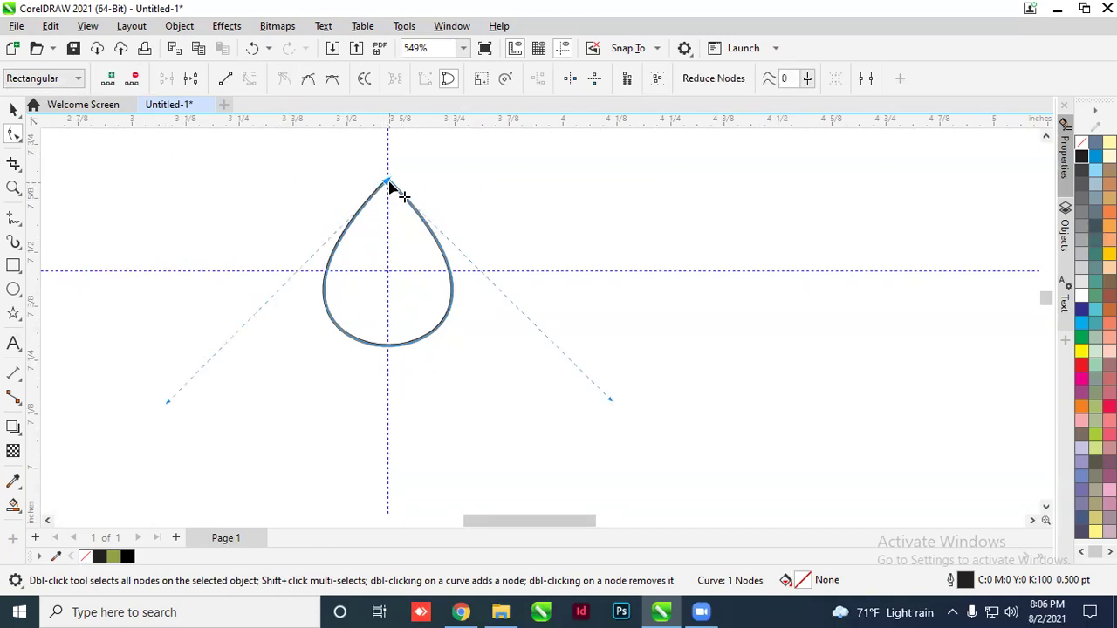
left_click_drag(169, 402, 221, 390)
left_click_drag(615, 407, 558, 411)
left_click_drag(222, 390, 241, 380)
left_click_drag(552, 405, 531, 393)
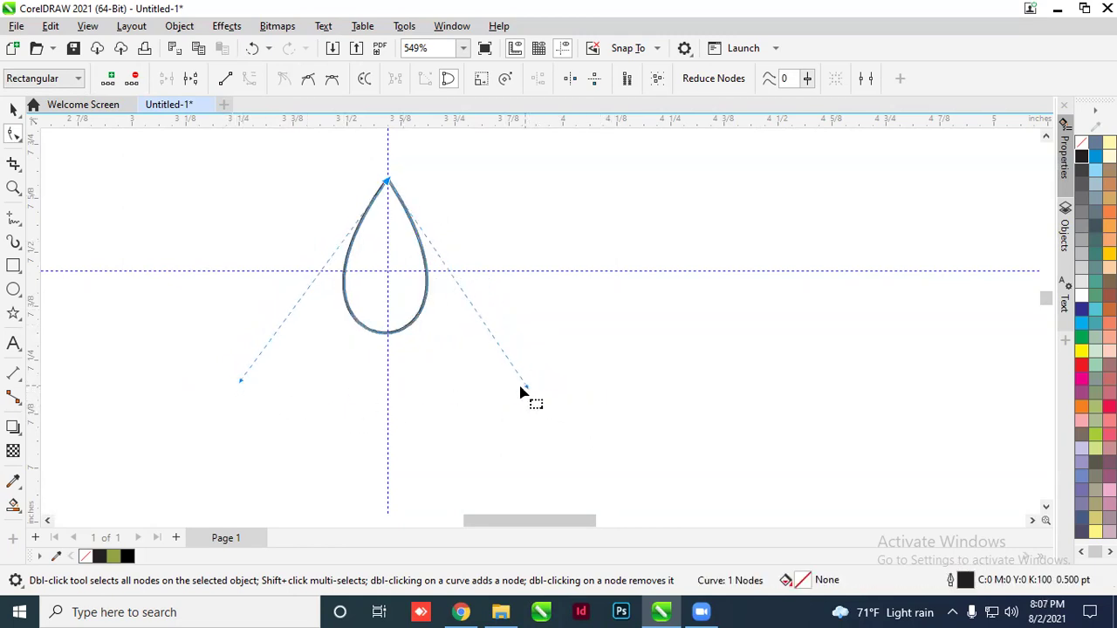
Lengthen the teardrop by extending both curve handles of its top node downward
left_click_drag(241, 381, 243, 382)
left_click_drag(245, 384, 241, 435)
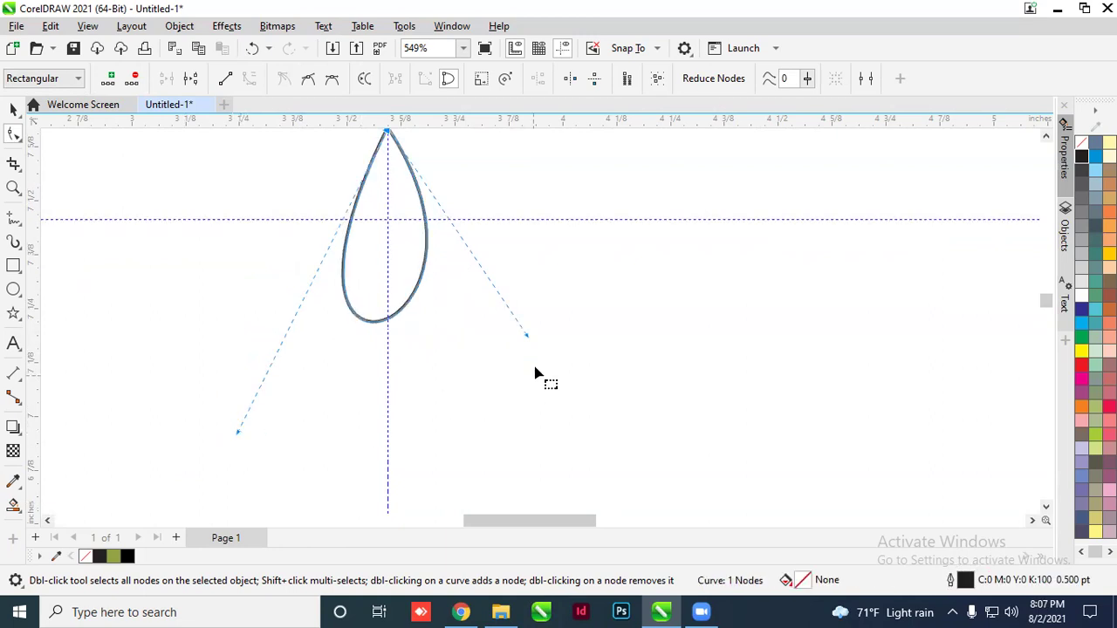
left_click_drag(527, 335, 554, 397)
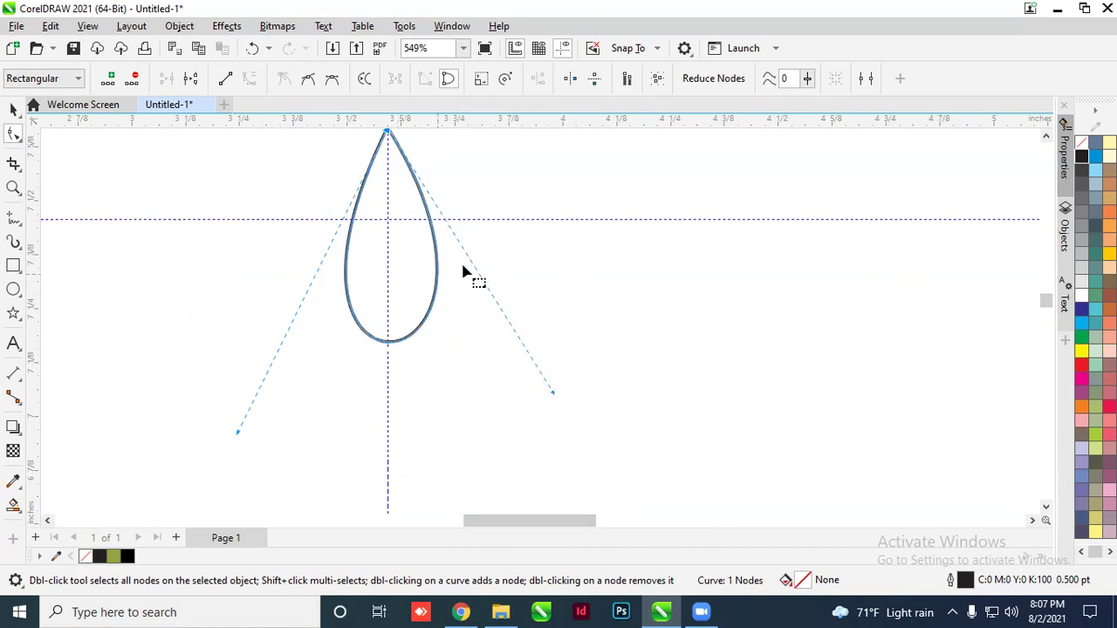
scroll(389, 228, "down", 1)
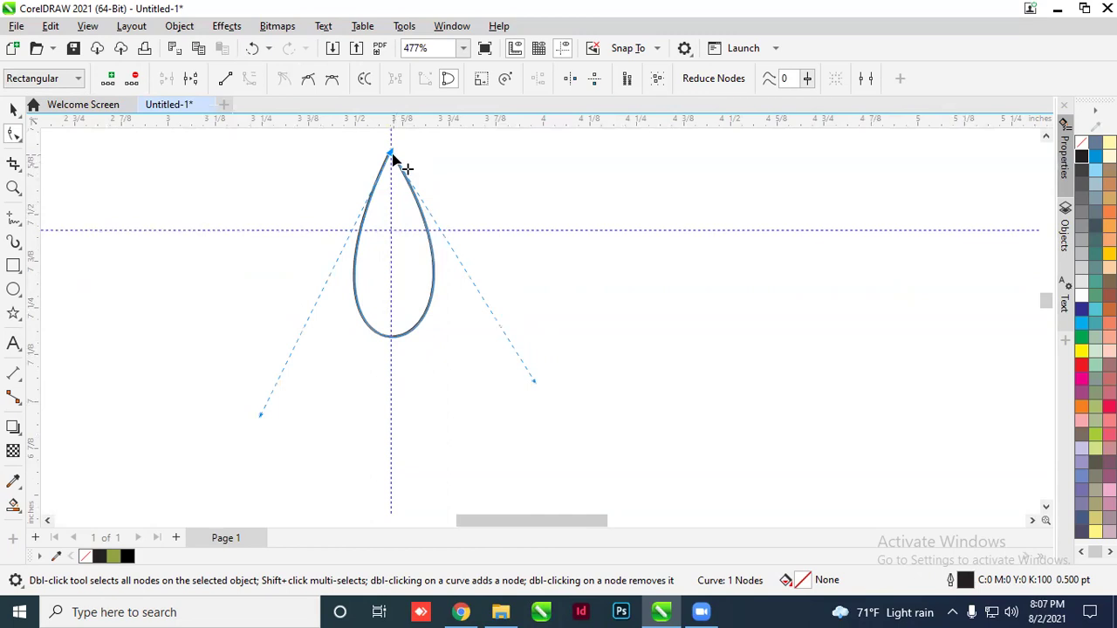
Spread the top node's two curve handles outward to widen the teardrop and balance it evenly about the vertical guideline
left_click_drag(261, 415, 212, 394)
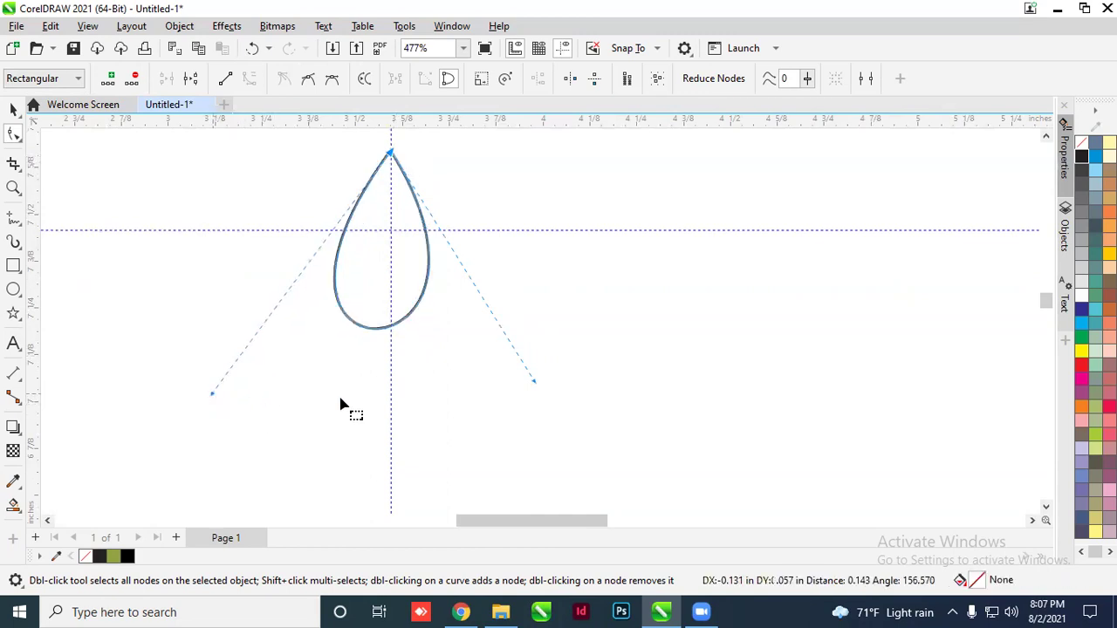
left_click_drag(534, 381, 604, 379)
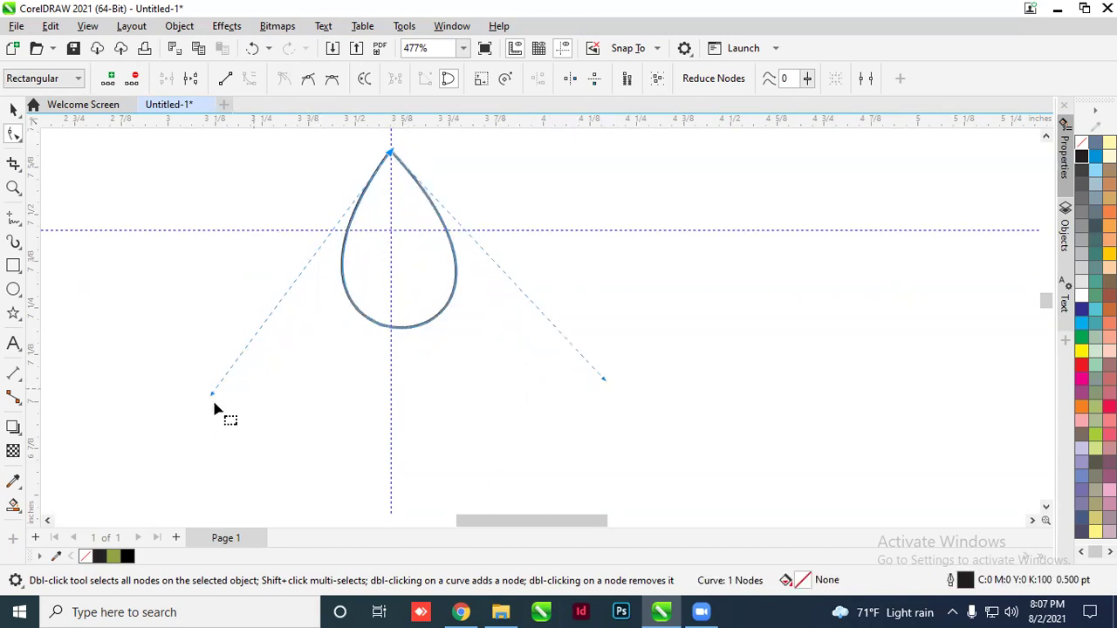
left_click_drag(212, 393, 184, 393)
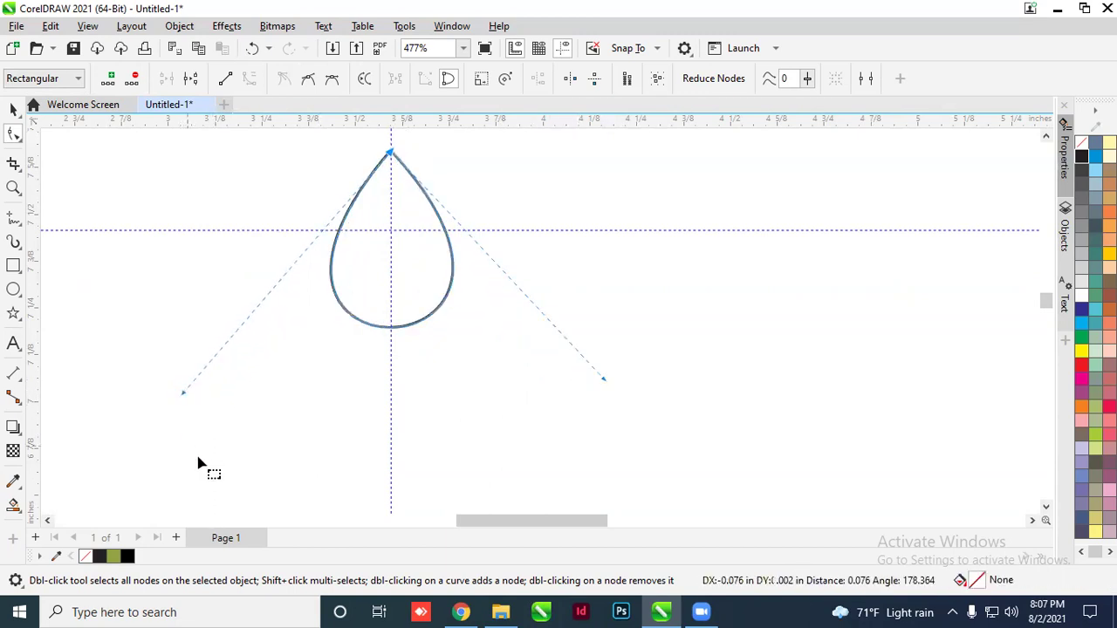
left_click_drag(603, 380, 614, 386)
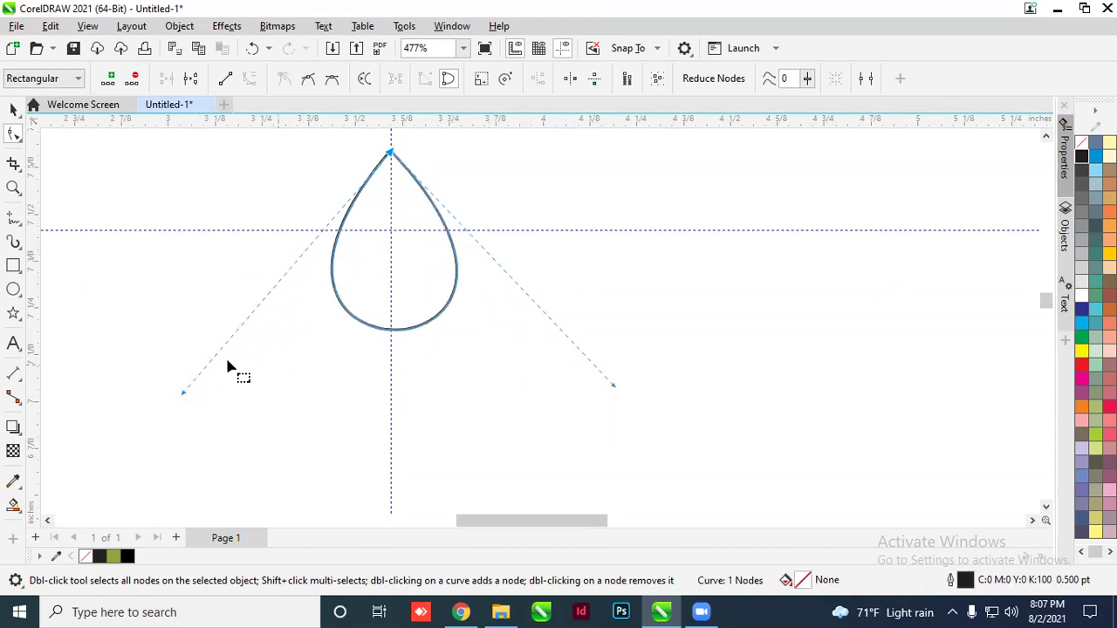
left_click_drag(184, 399, 180, 394)
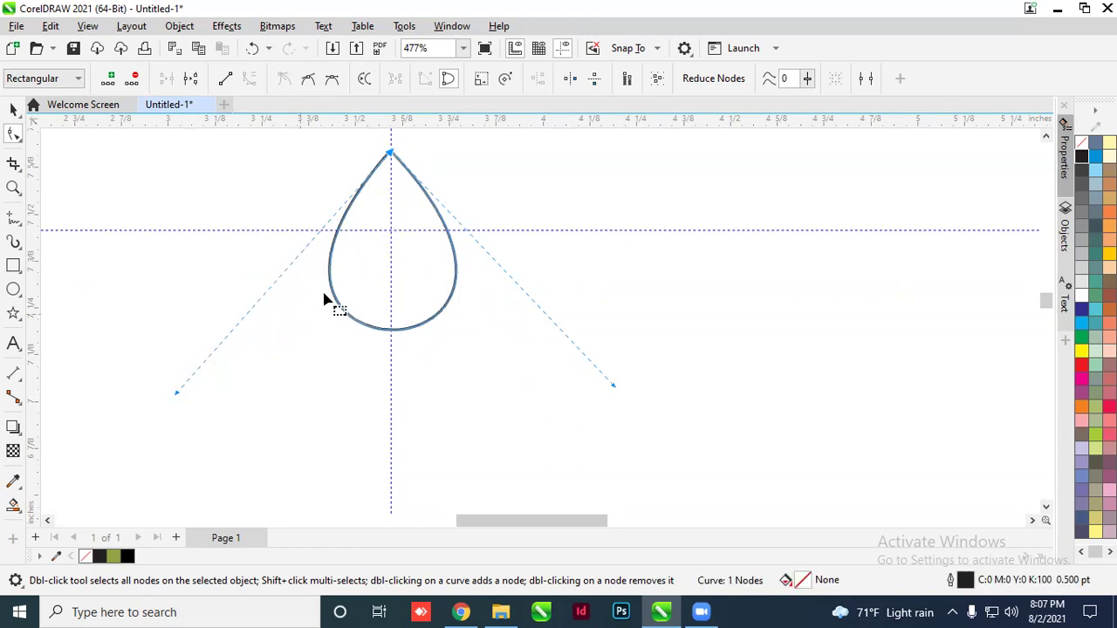
Delete the horizontal and vertical guidelines crossing the teardrop with the Pick tool
scroll(323, 384, "down", 1)
left_click(13, 109)
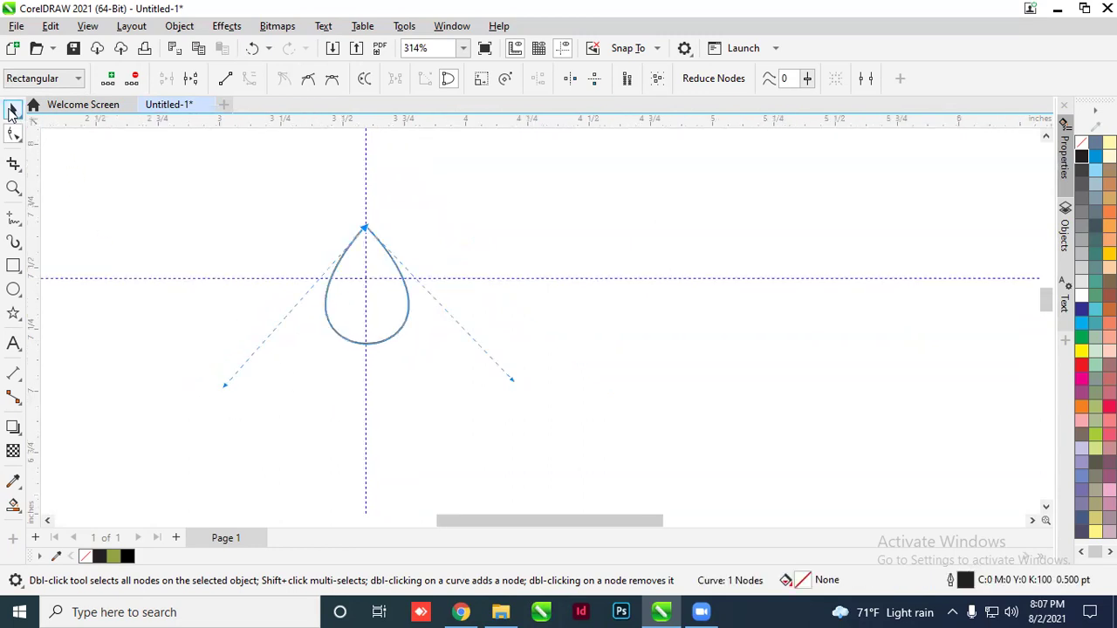
left_click(519, 280)
key("Delete")
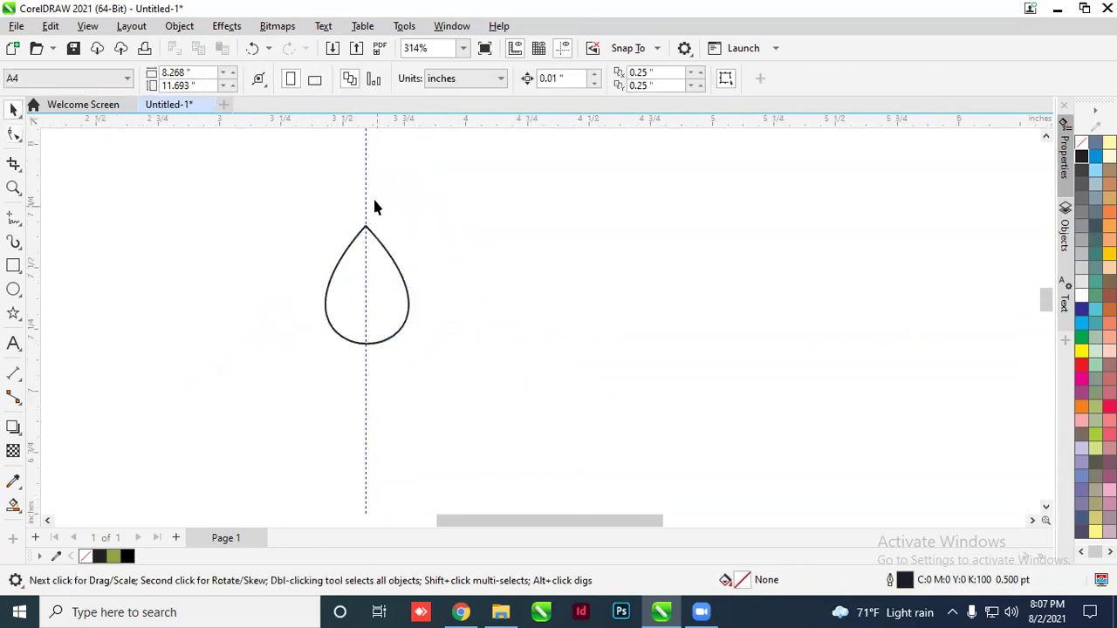
left_click(367, 192)
key("Delete")
Select the teardrop and rotate it slightly about its centre, to about 2.65°
left_click(377, 252)
scroll(347, 337, "down", 1)
scroll(347, 324, "up", 2)
scroll(362, 314, "up", 1)
scroll(360, 373, "down", 1)
scroll(361, 371, "down", 1)
scroll(367, 312, "up", 1)
scroll(364, 312, "up", 1)
scroll(365, 316, "up", 1)
scroll(367, 340, "down", 2)
scroll(372, 381, "down", 1)
scroll(372, 377, "up", 2)
scroll(372, 377, "up", 1)
scroll(372, 375, "down", 1)
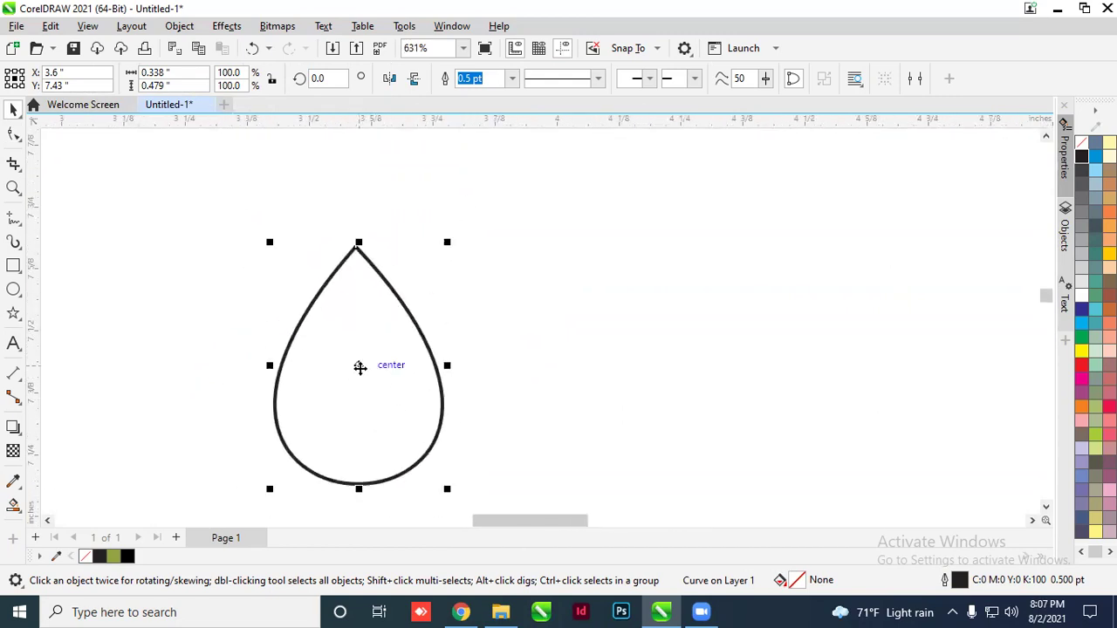
left_click(360, 369)
left_click_drag(445, 250, 515, 181)
Move the teardrop up to about Y 7.571" and place its centre of rotation on its top node
scroll(388, 380, "down", 3)
scroll(354, 366, "up", 3)
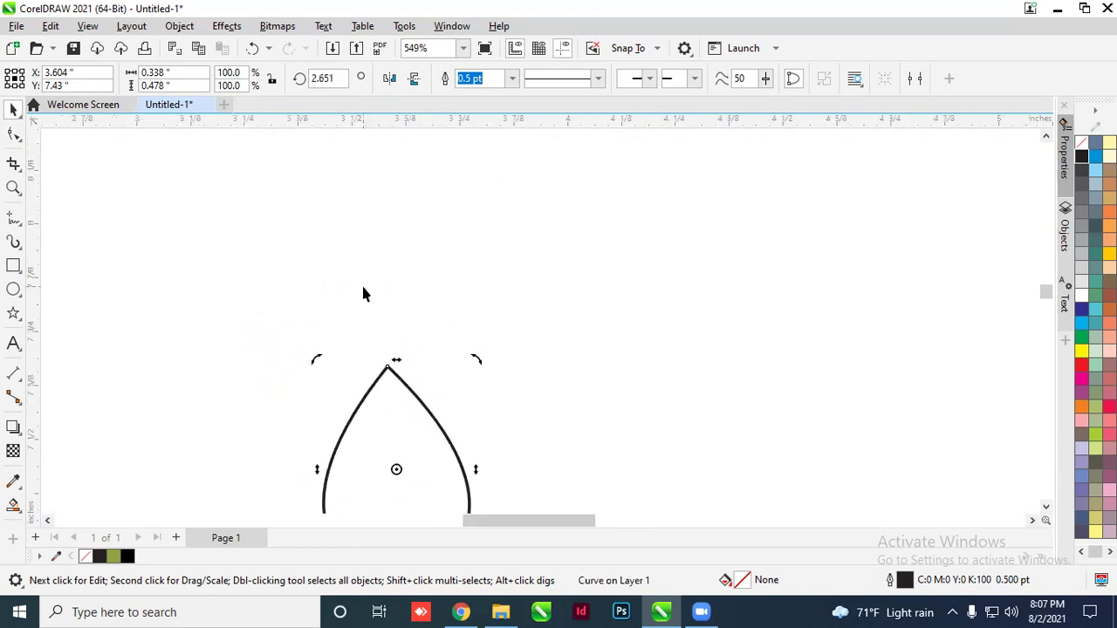
scroll(361, 282, "down", 2)
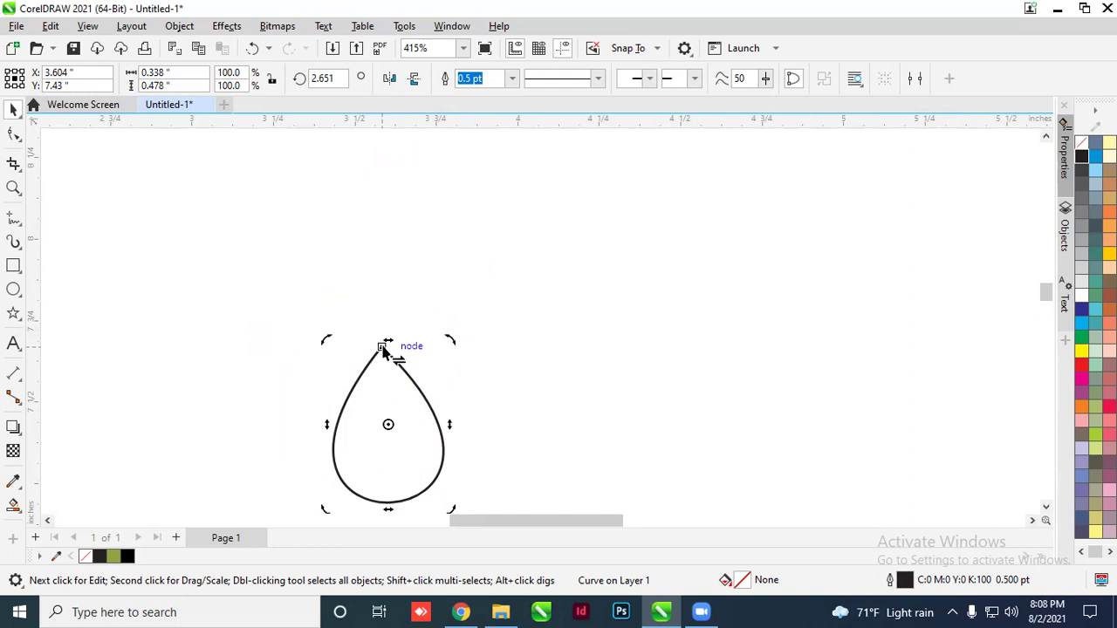
left_click(388, 425)
left_click_drag(389, 412, 387, 401)
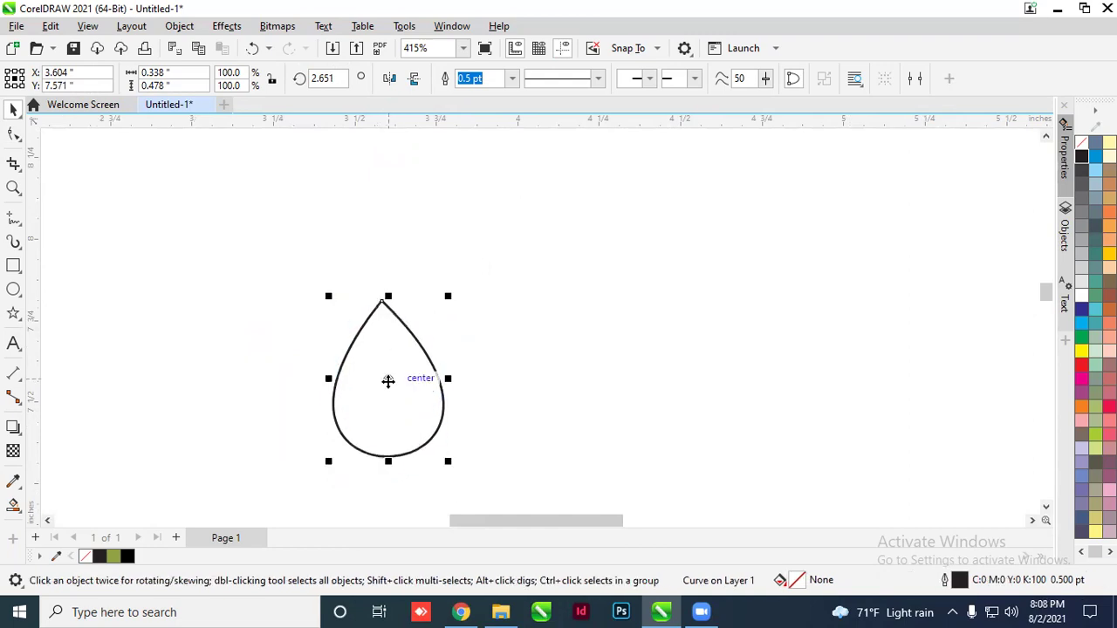
left_click(387, 376)
left_click_drag(383, 327, 382, 301)
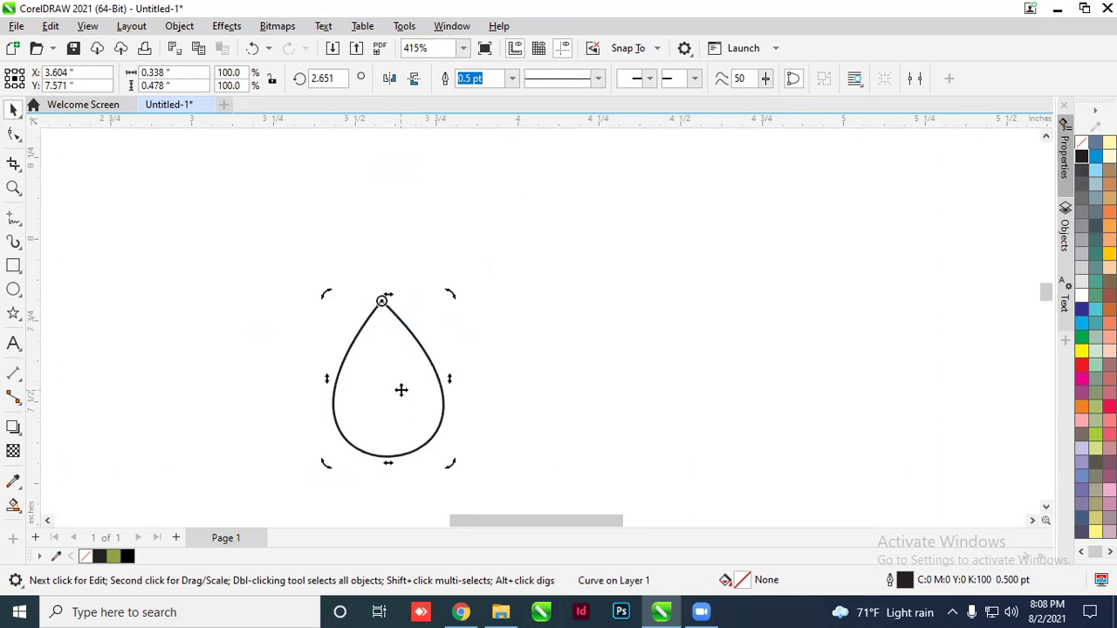
Rotate copies of the teardrop around its top node one by one by eye to form a seven-petal flower
left_click_drag(450, 469, 573, 386)
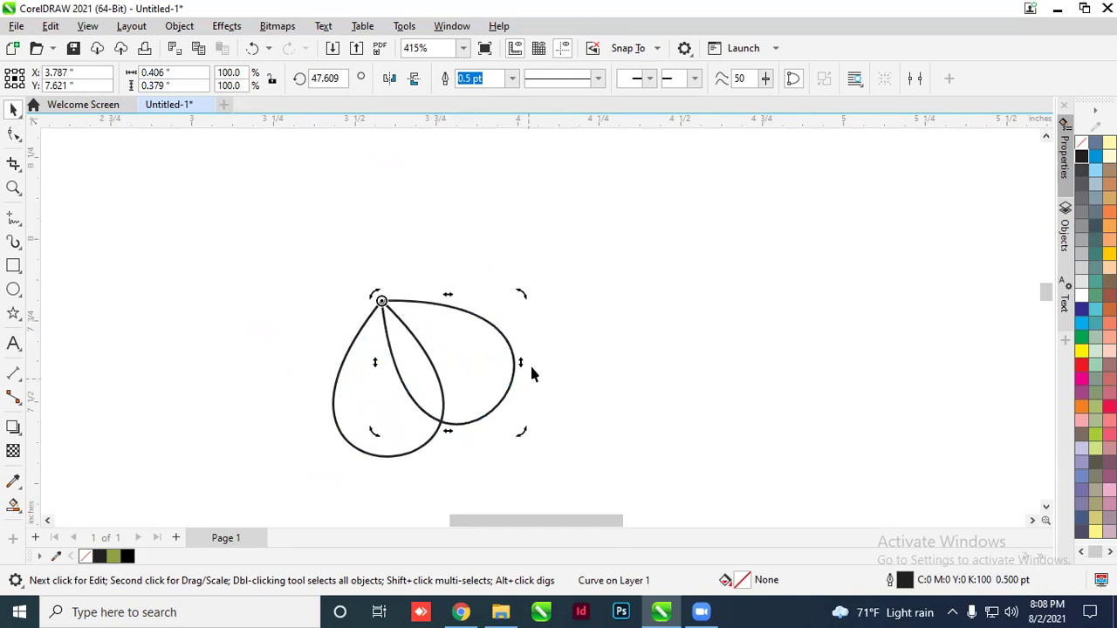
left_click_drag(523, 297, 515, 150)
left_click_drag(380, 228, 247, 222)
left_click_drag(384, 161, 224, 205)
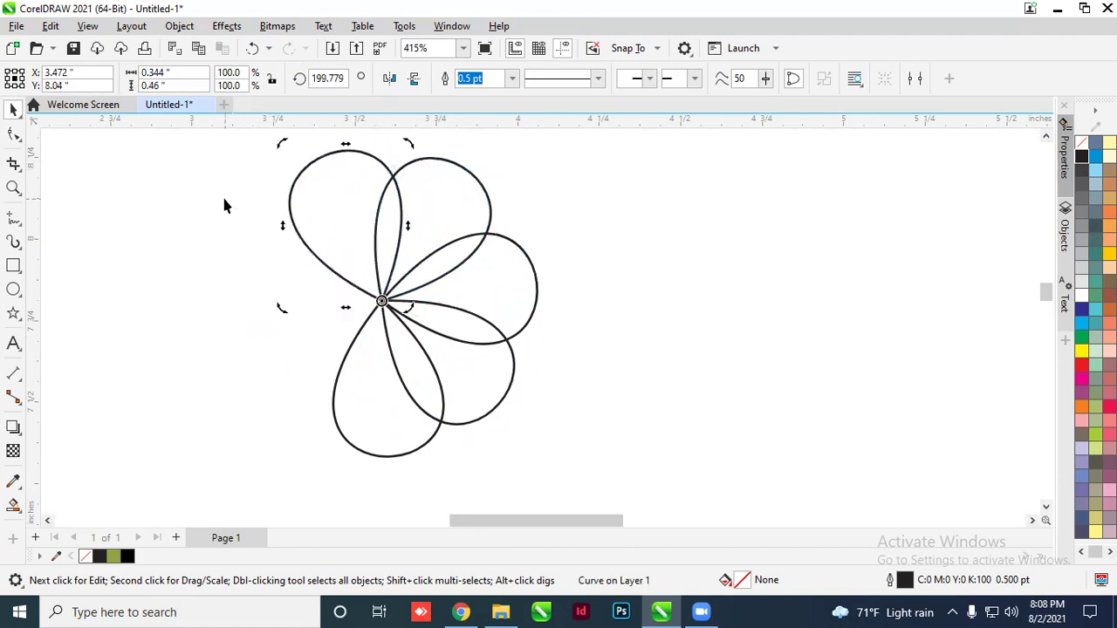
left_click_drag(286, 145, 194, 253)
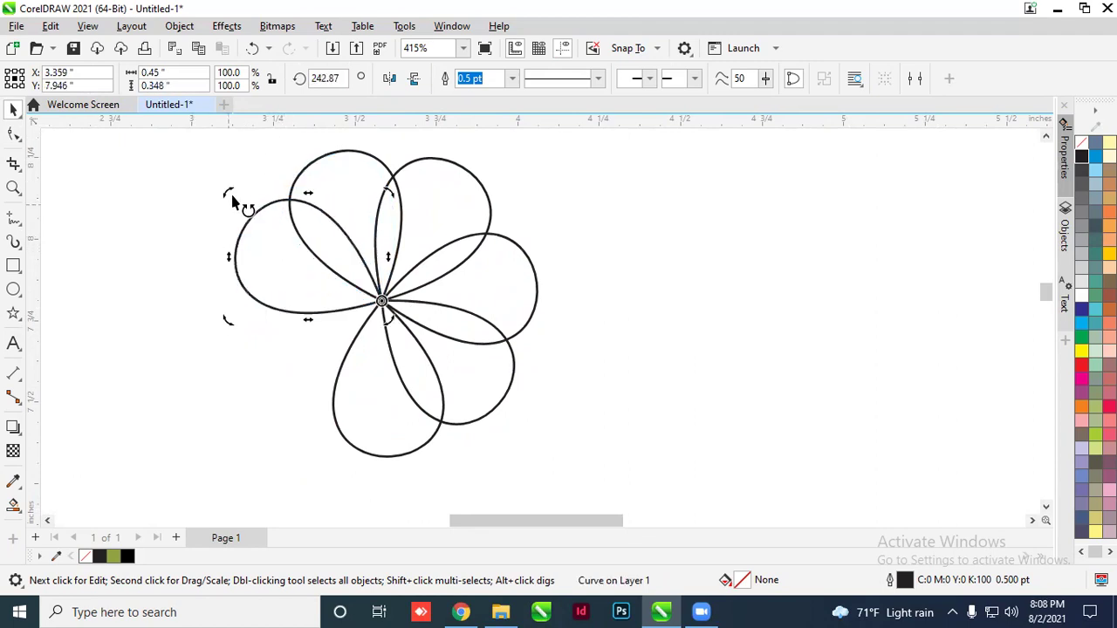
left_click_drag(231, 197, 194, 380)
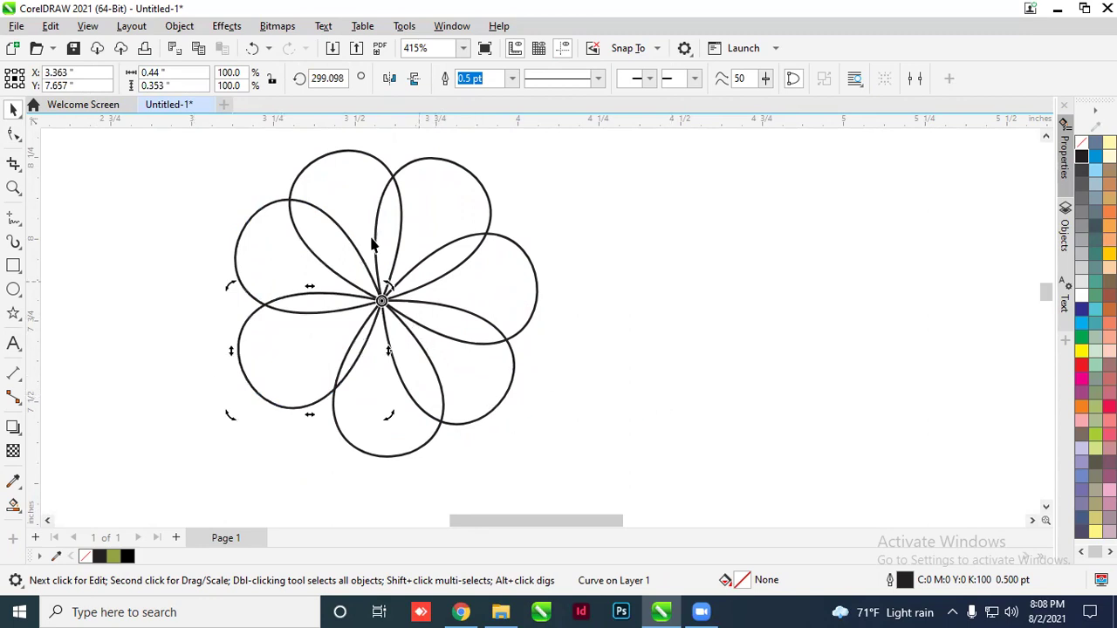
scroll(388, 341, "up", 1)
scroll(393, 371, "down", 2)
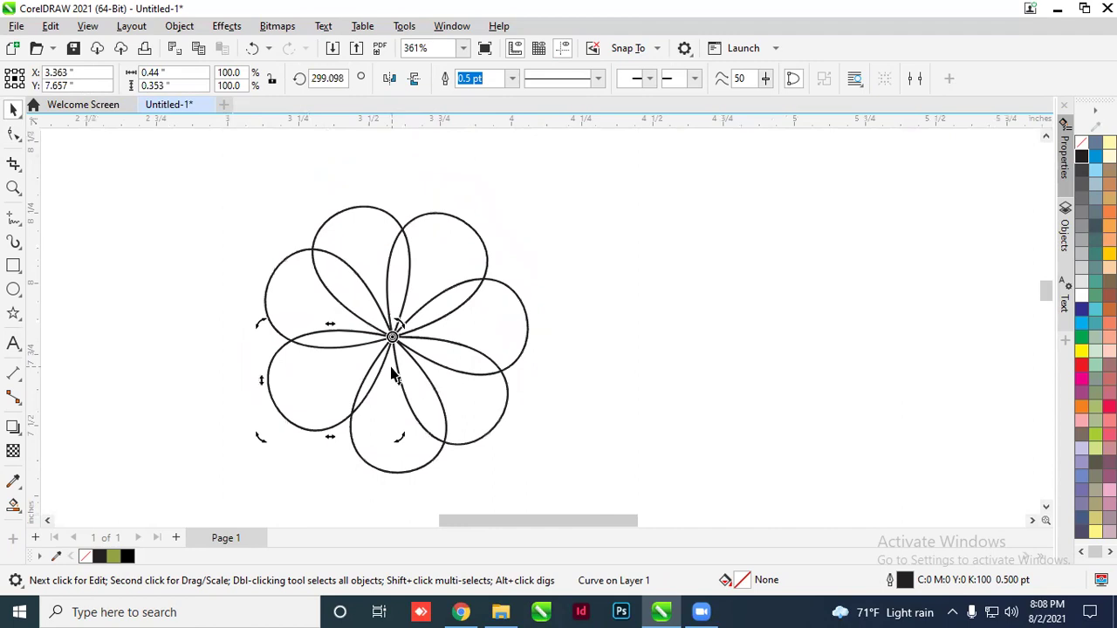
Undo the six rotated petal copies so only the original teardrop remains
key("ctrl+z")
key("ctrl+z")
key("ctrl+z")
key("ctrl+z")
key("ctrl+z")
key("ctrl+z")
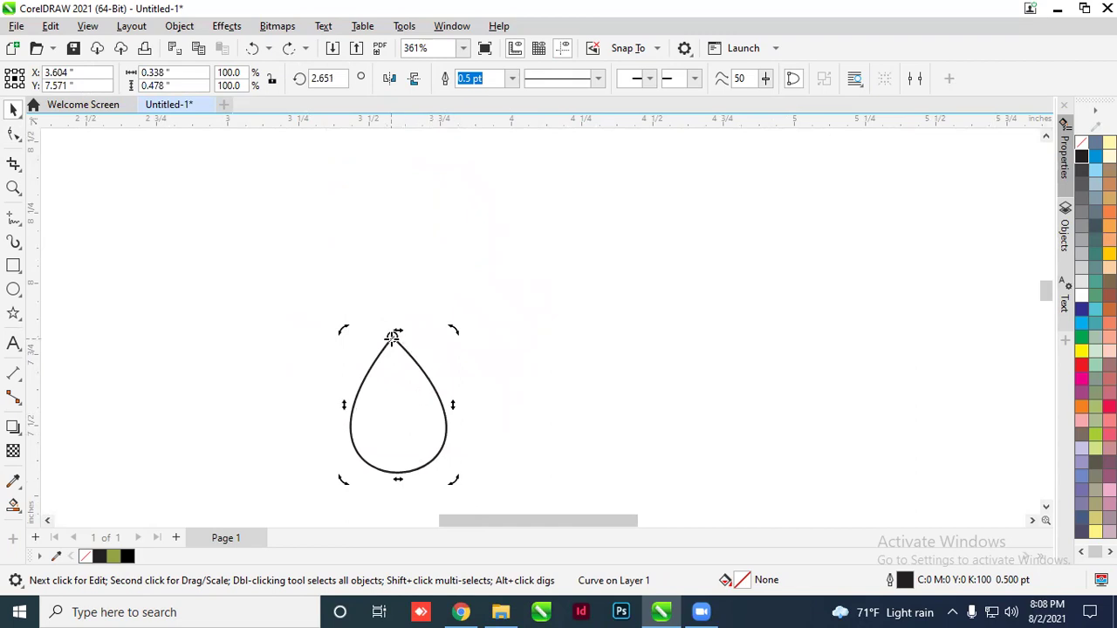
Rotate a copy of the teardrop around its top node to about 51.36° and repeat the duplication to complete a seven-petal flower
left_click_drag(455, 481, 574, 404)
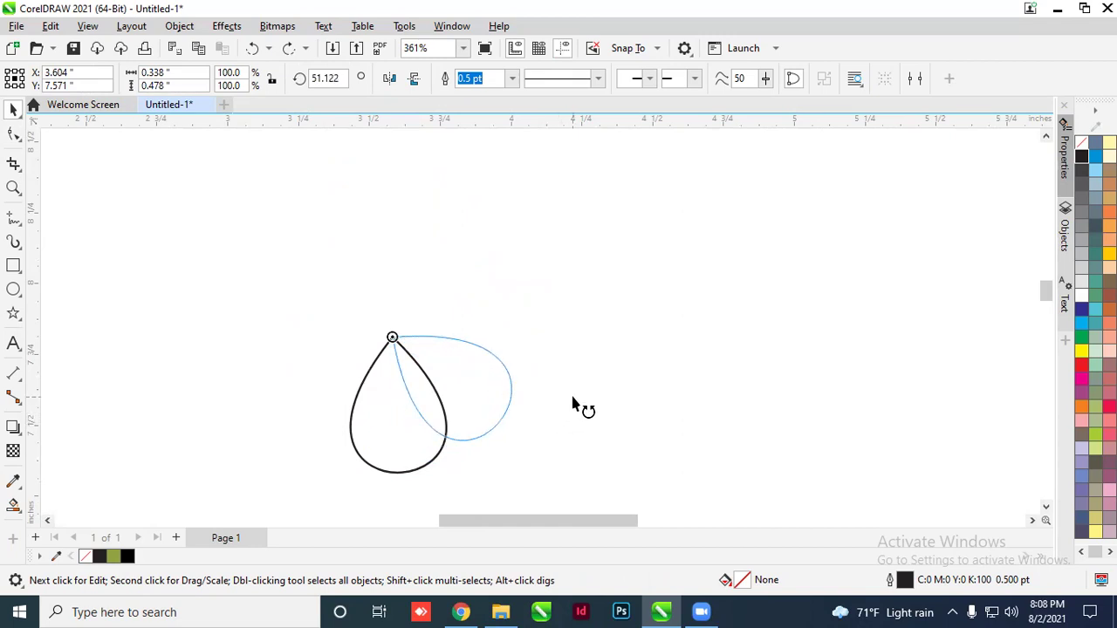
left_click_drag(572, 399, 573, 398)
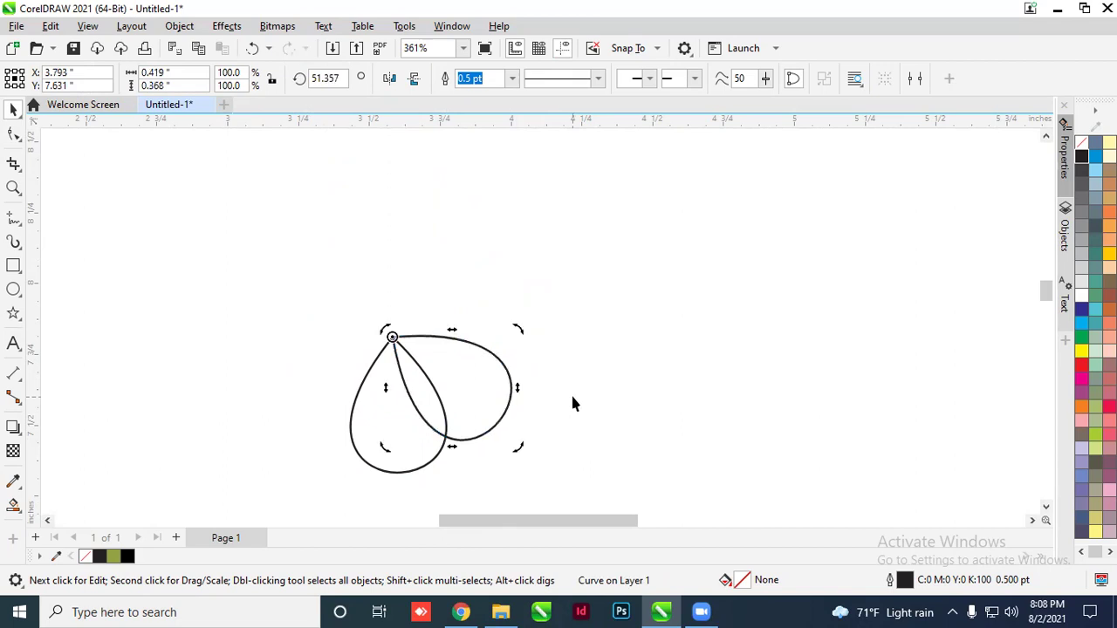
key("ctrl+r")
key("ctrl+r")
key("ctrl+r")
key("ctrl+r")
key("ctrl+r")
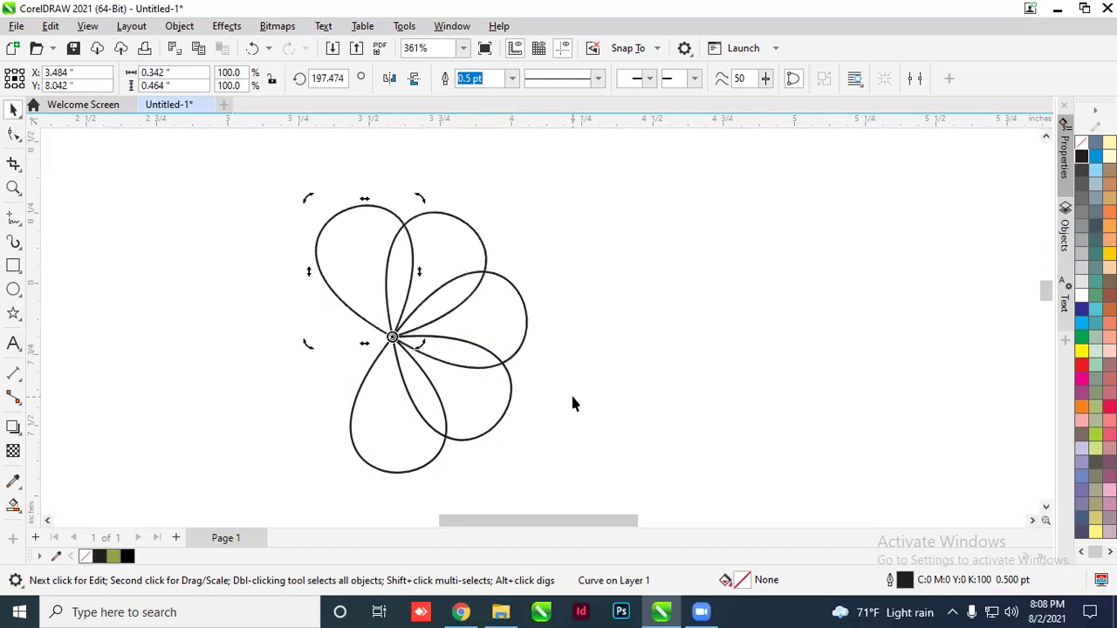
Select all the petals of the flower and delete them
left_click(600, 345)
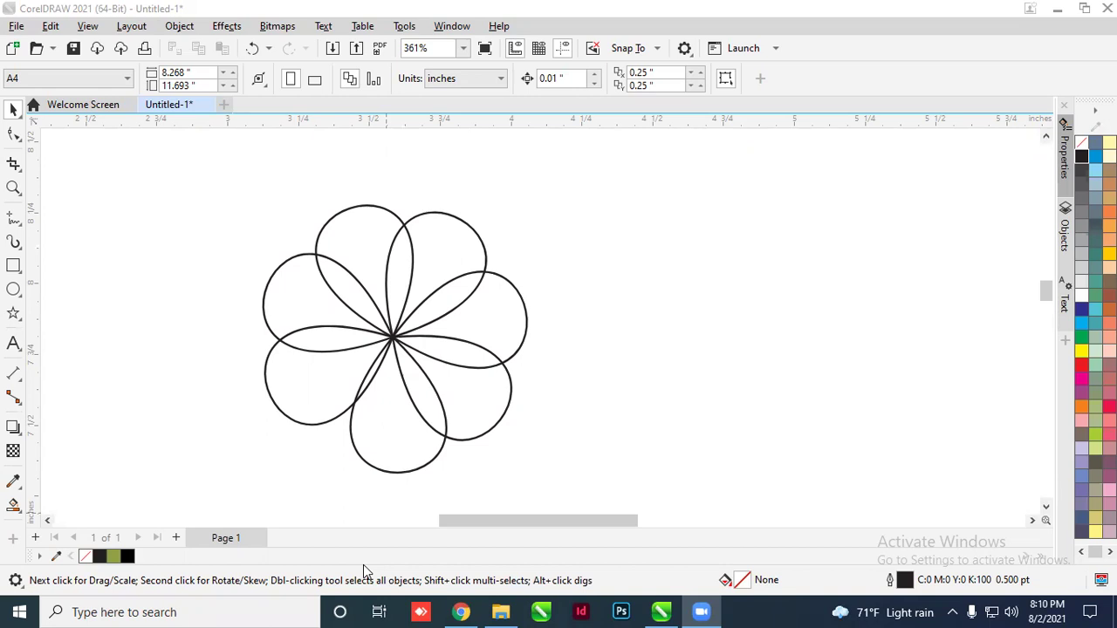
left_click_drag(220, 162, 638, 514)
key("Delete")
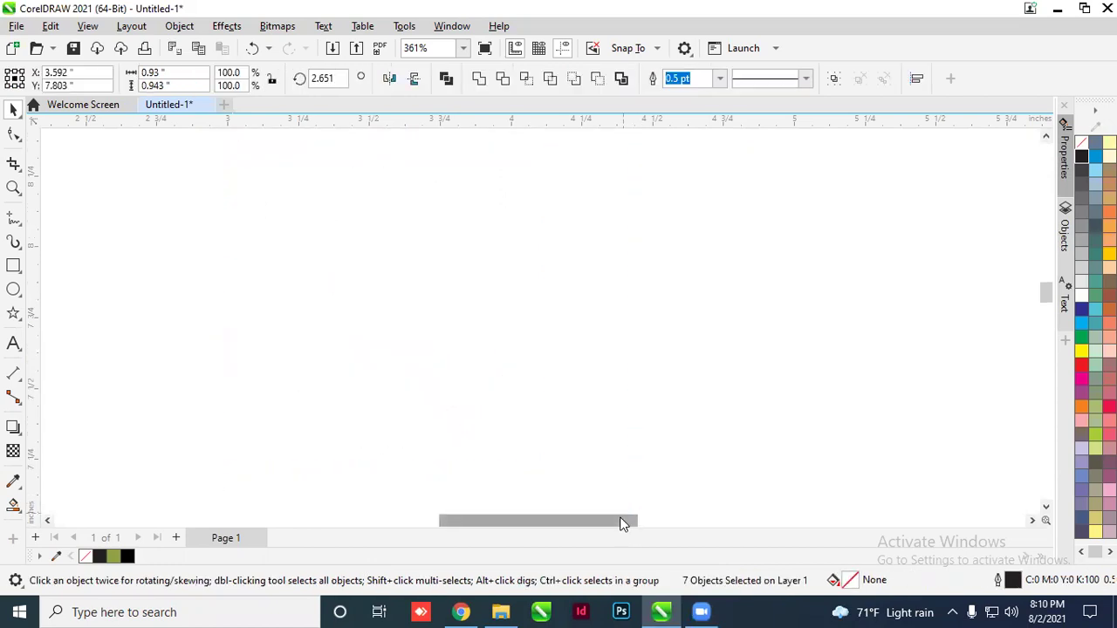
Draw a rectangle on the empty page and set both its width and height to 0.6"
left_click(13, 267)
left_click_drag(357, 250, 545, 421)
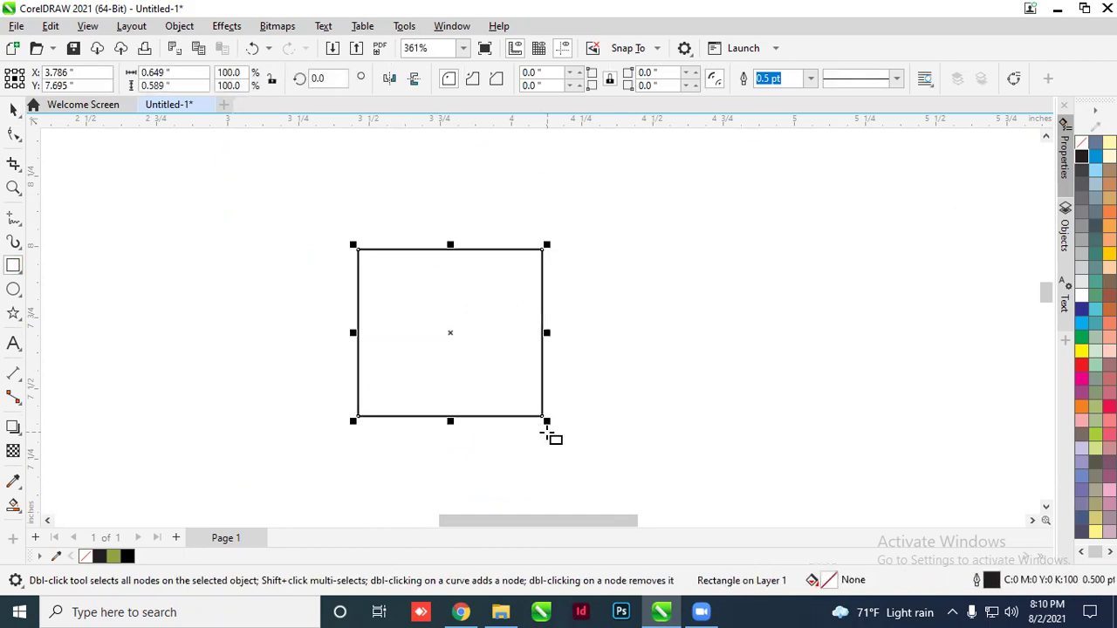
left_click(181, 72)
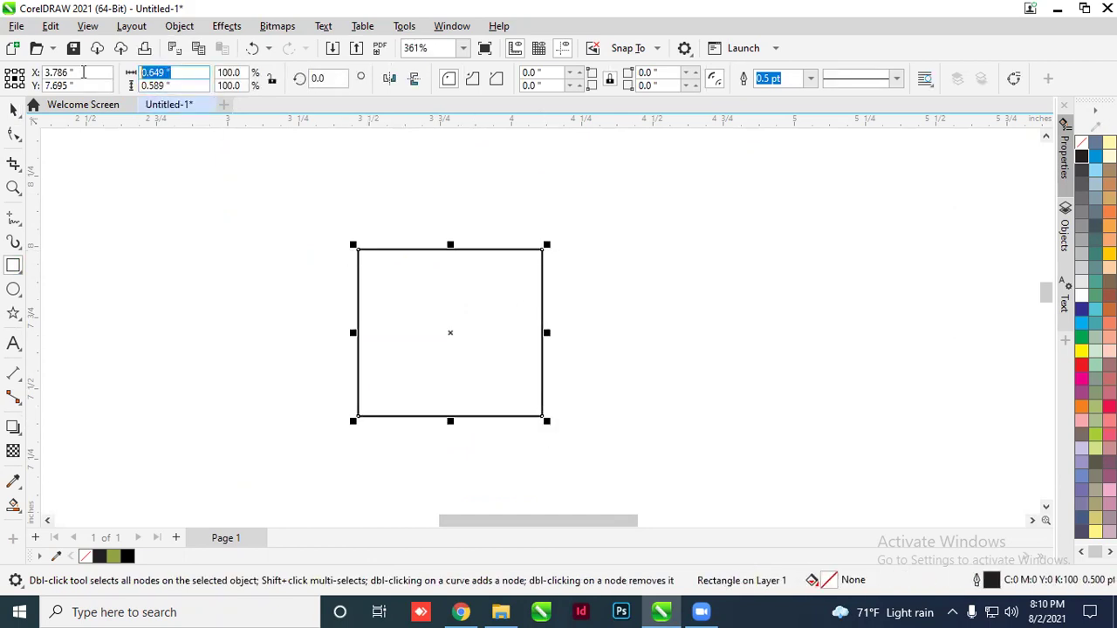
type("0.6")
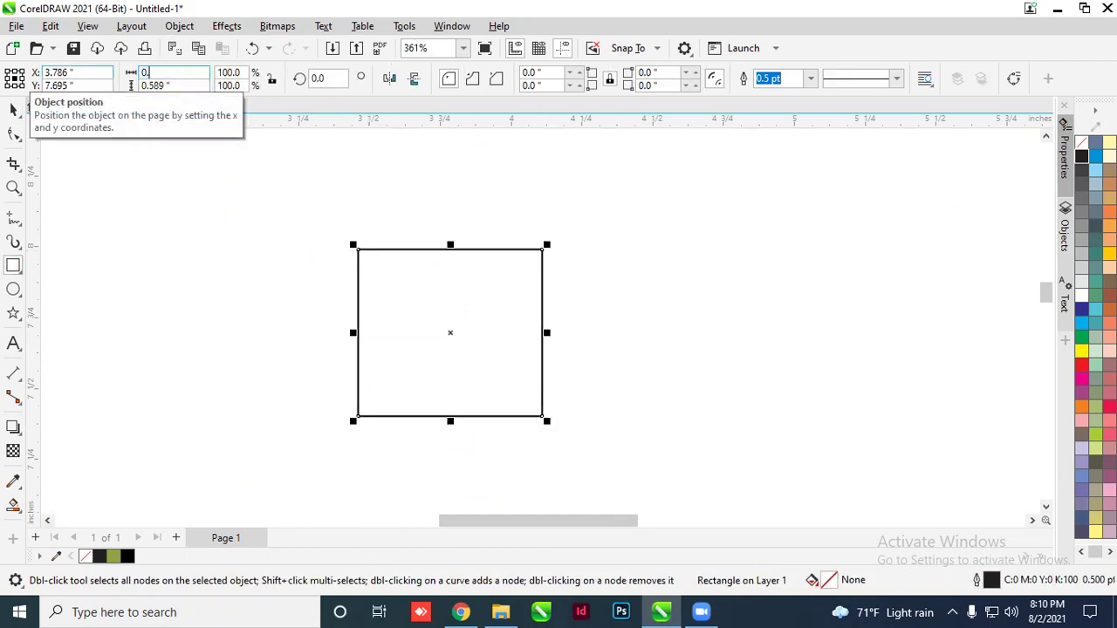
left_click(180, 83)
type("0.6")
key("Return")
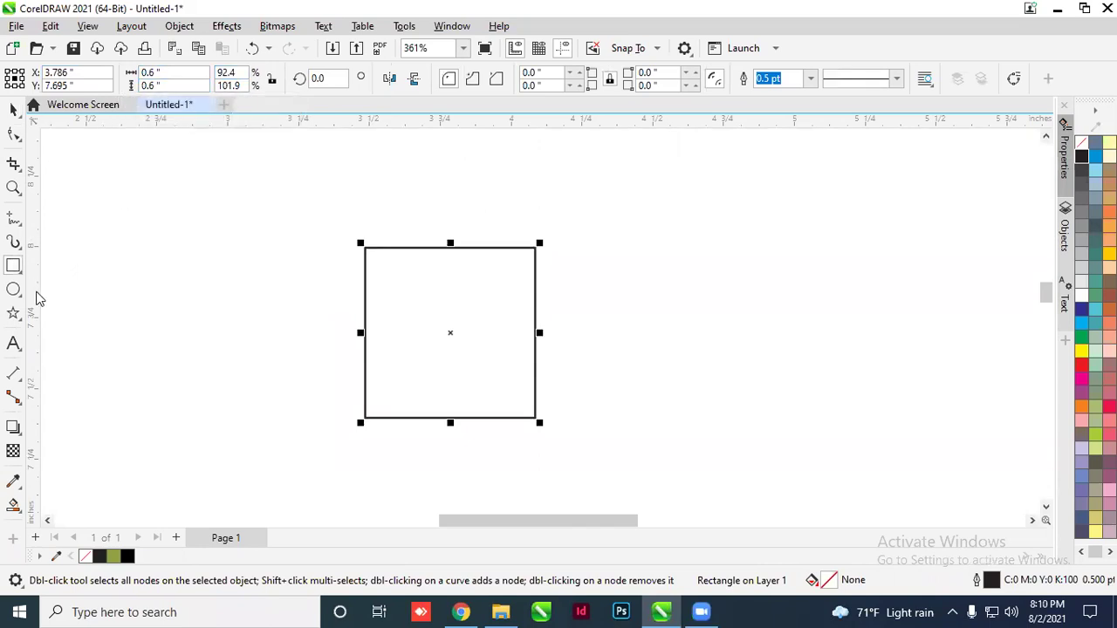
Place vertical and horizontal guidelines through the square's centre and rotate the square about 45° into a diamond
left_click_drag(462, 118, 450, 332)
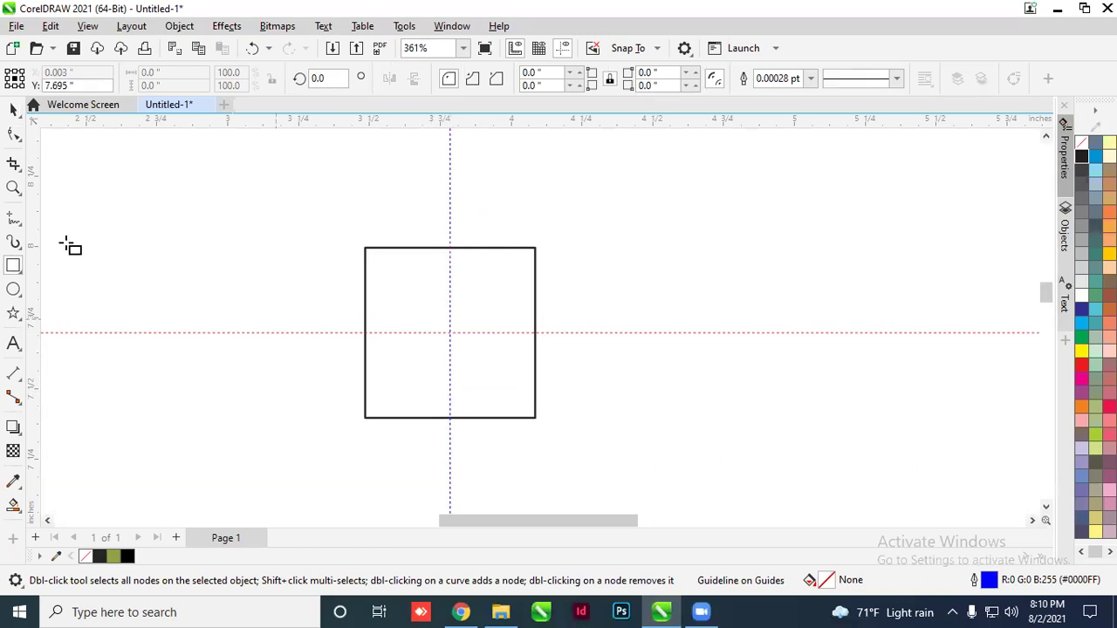
left_click(13, 111)
left_click(490, 288)
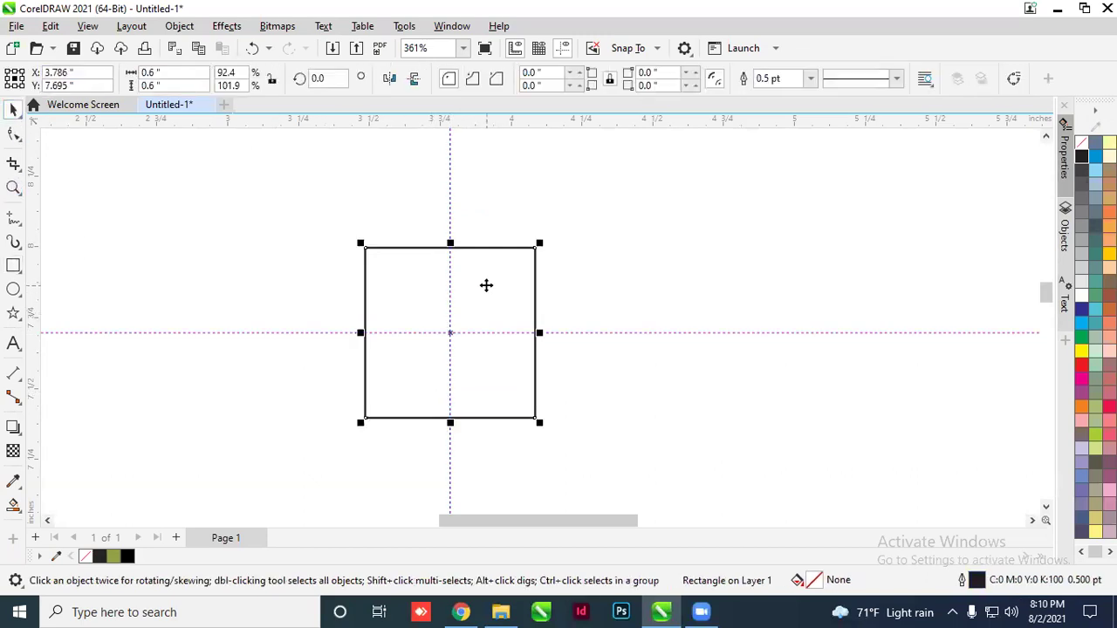
left_click(488, 290)
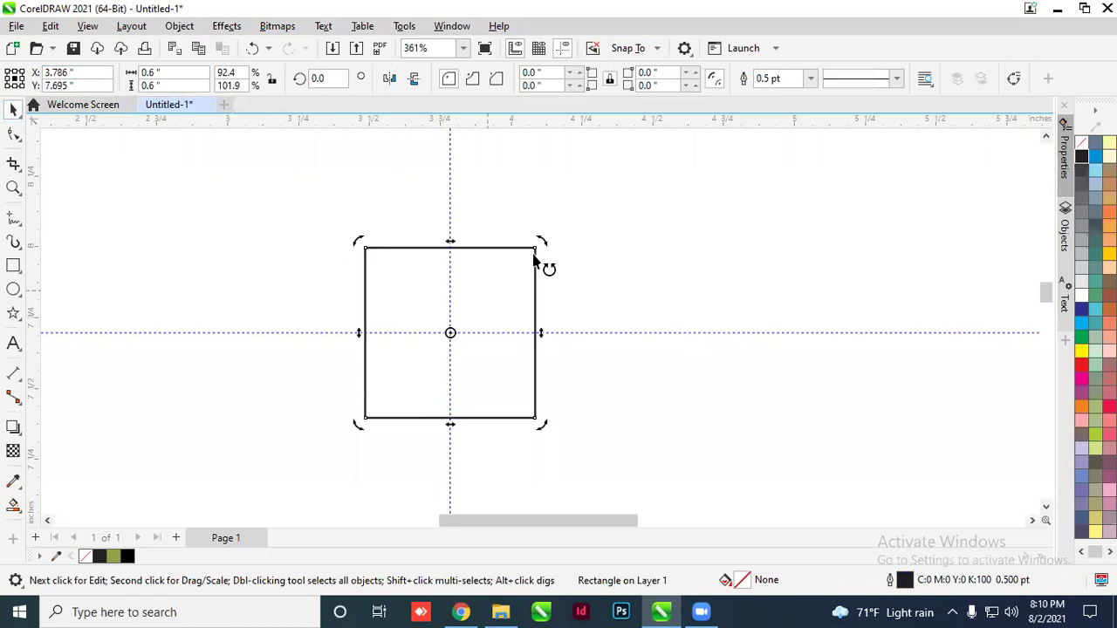
left_click_drag(549, 247, 567, 390)
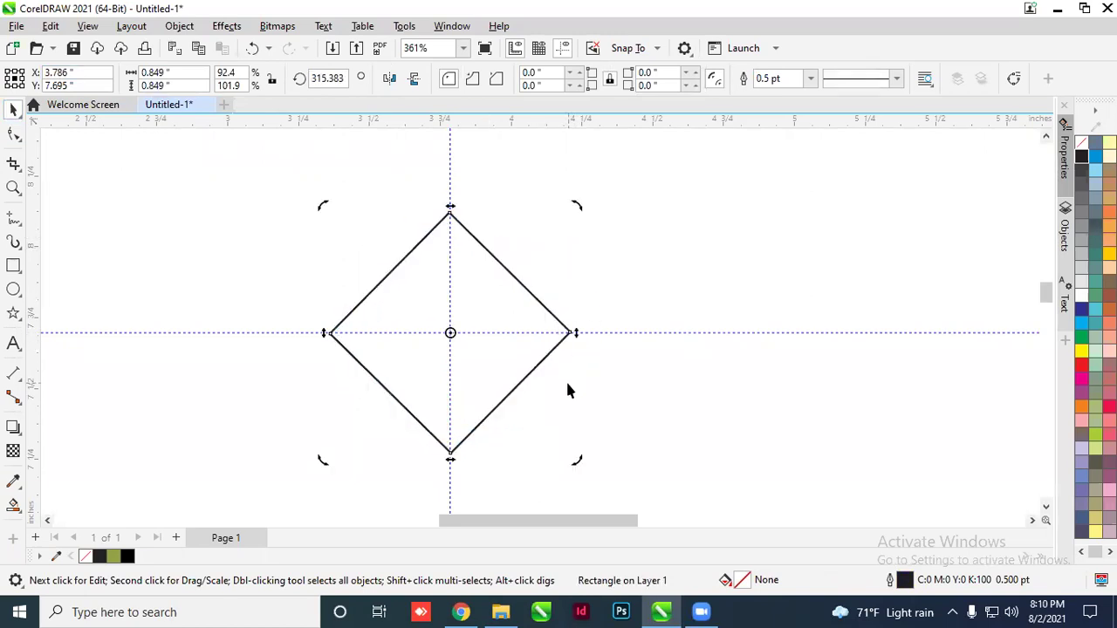
Convert the diamond to curves and delete its side and lower nodes with the Shape tool, keeping only the top node
left_click(13, 137)
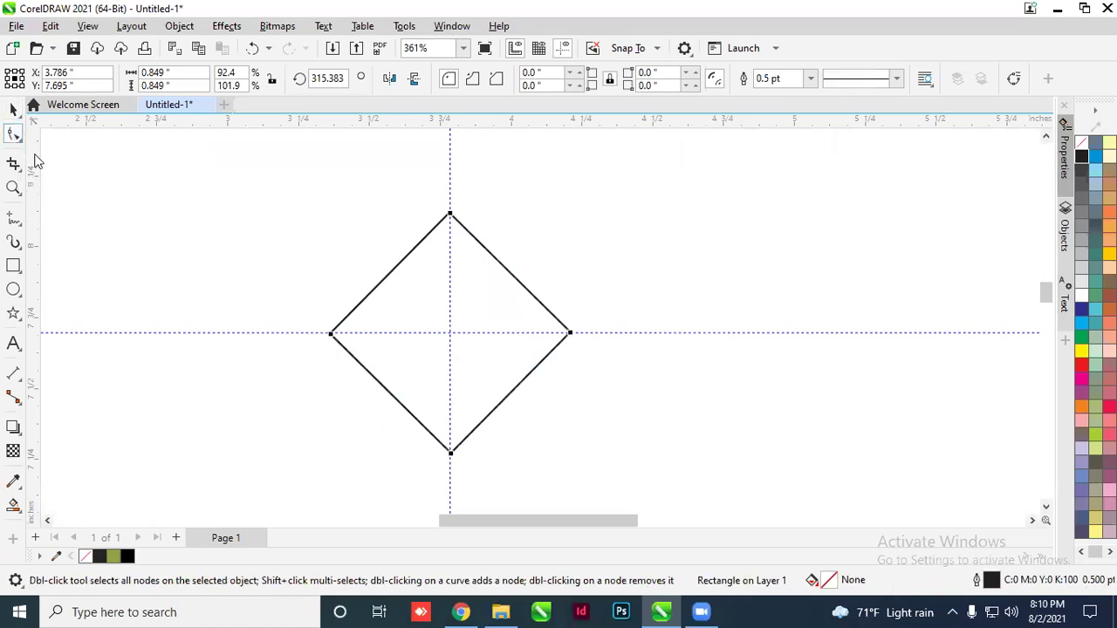
key("ctrl+q")
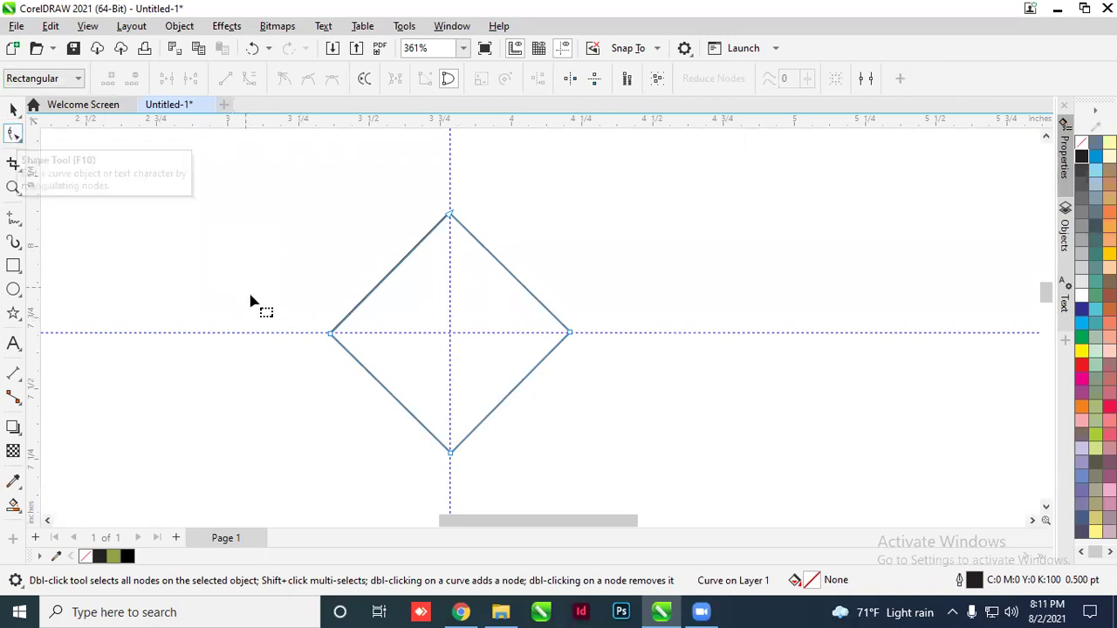
left_click_drag(294, 307, 616, 476)
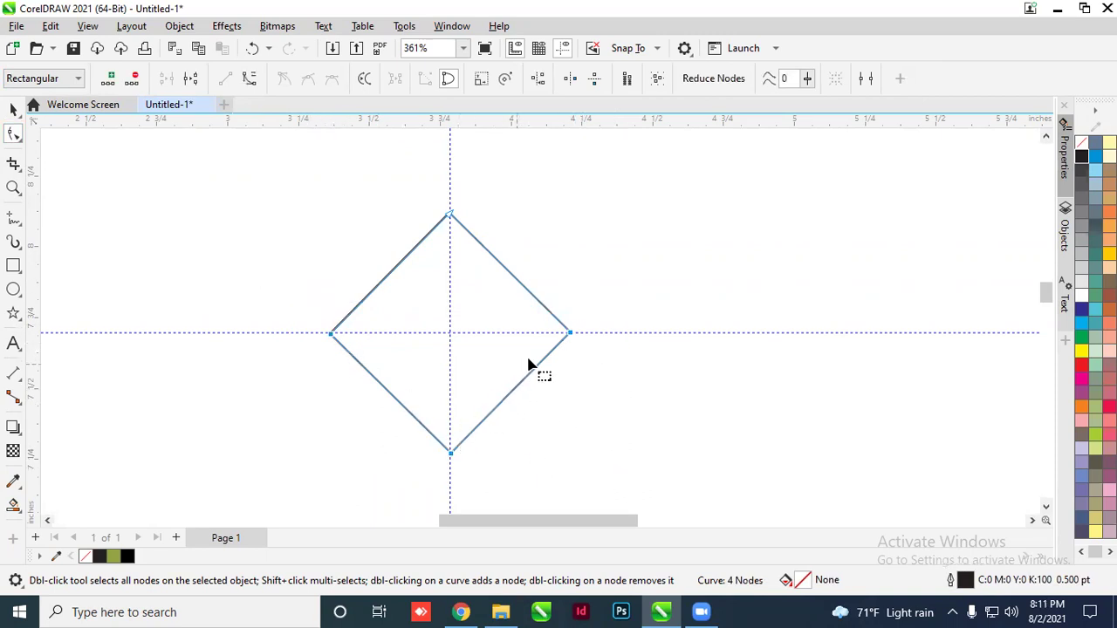
key("Delete")
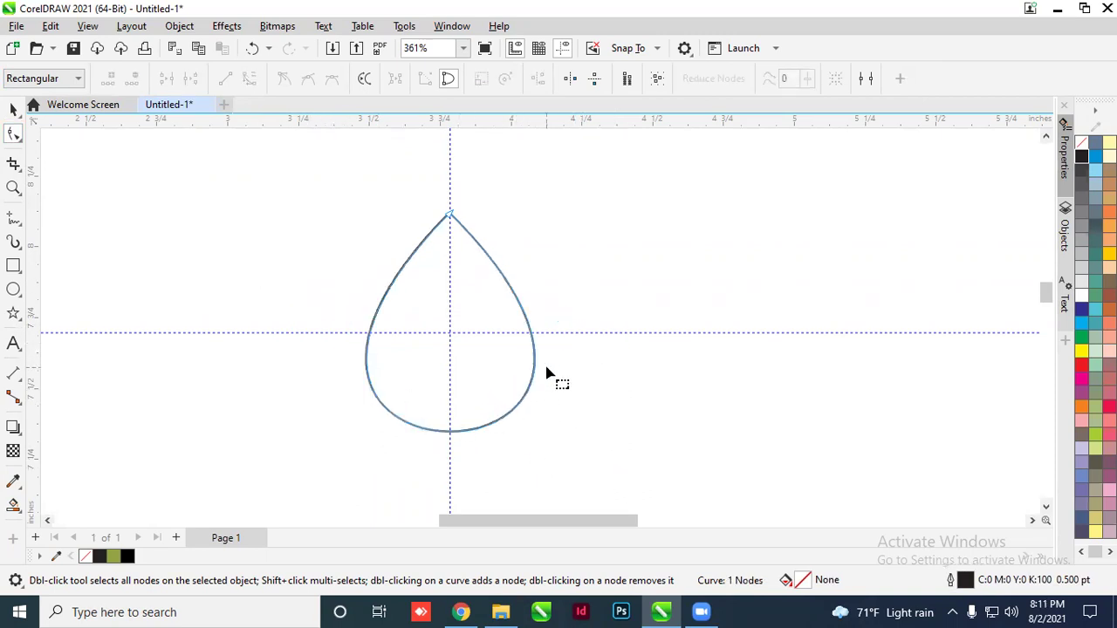
Extend both curve handles of the new teardrop's top node downward and outward, balancing the enlarged shape about the vertical guideline
scroll(444, 329, "down", 2)
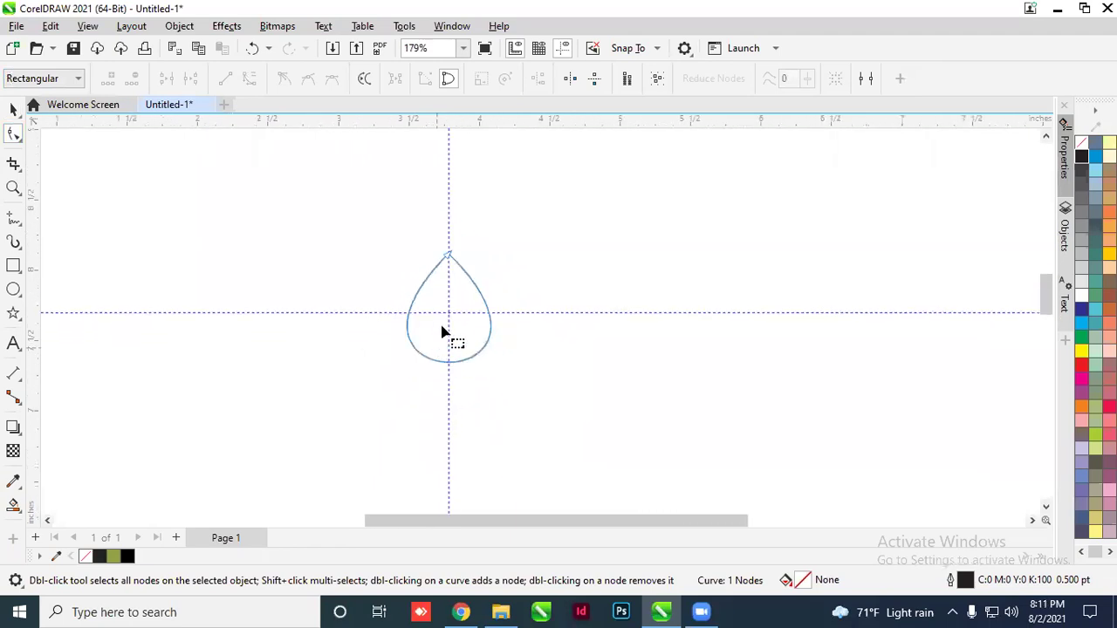
scroll(438, 324, "up", 1)
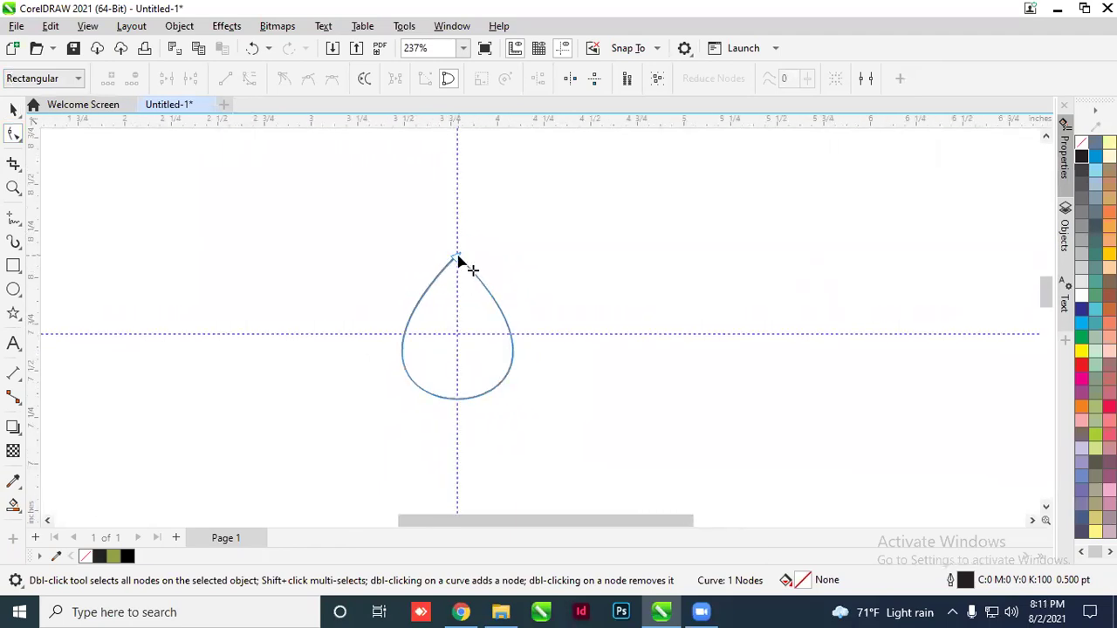
left_click(457, 258)
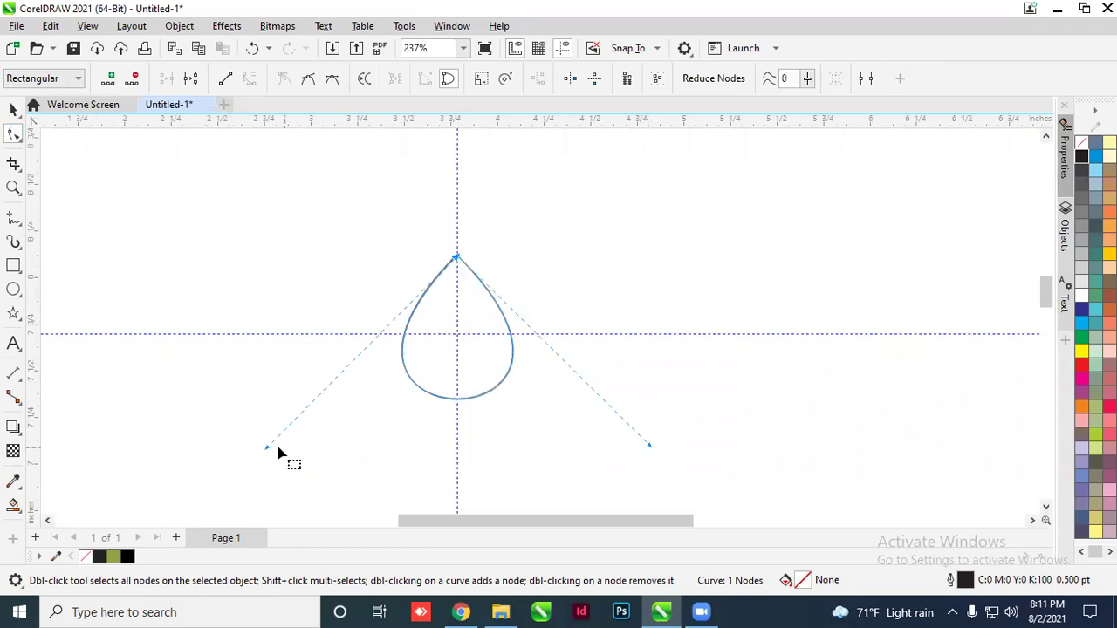
left_click_drag(271, 450, 324, 404)
left_click_drag(651, 449, 694, 511)
left_click_drag(323, 381, 219, 493)
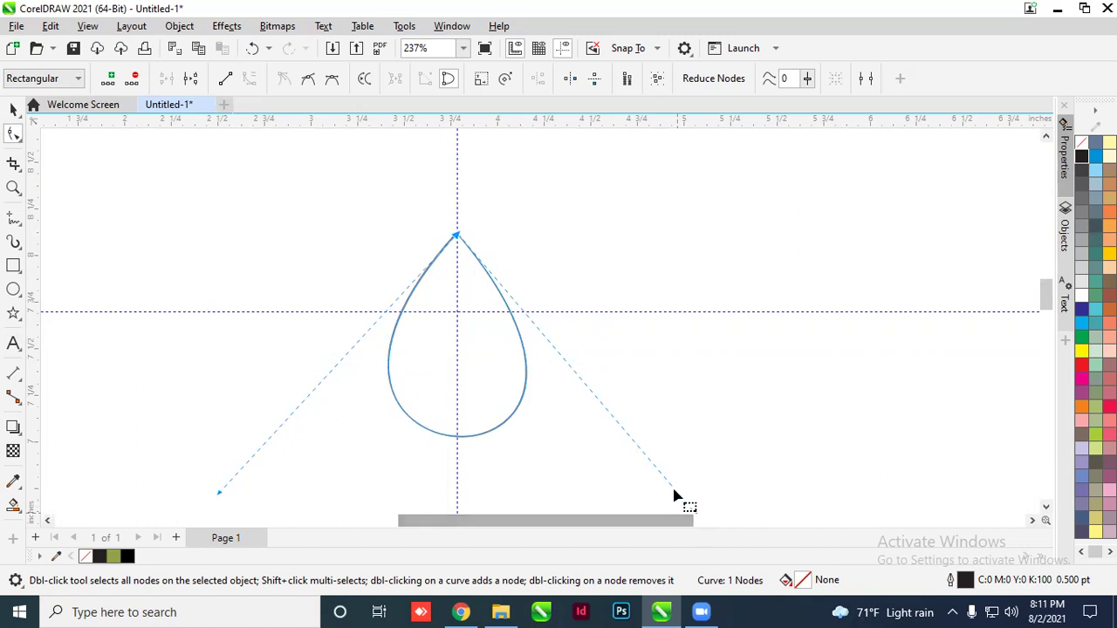
scroll(637, 489, "down", 3)
scroll(599, 474, "up", 2)
left_click_drag(663, 483, 664, 466)
left_click(13, 109)
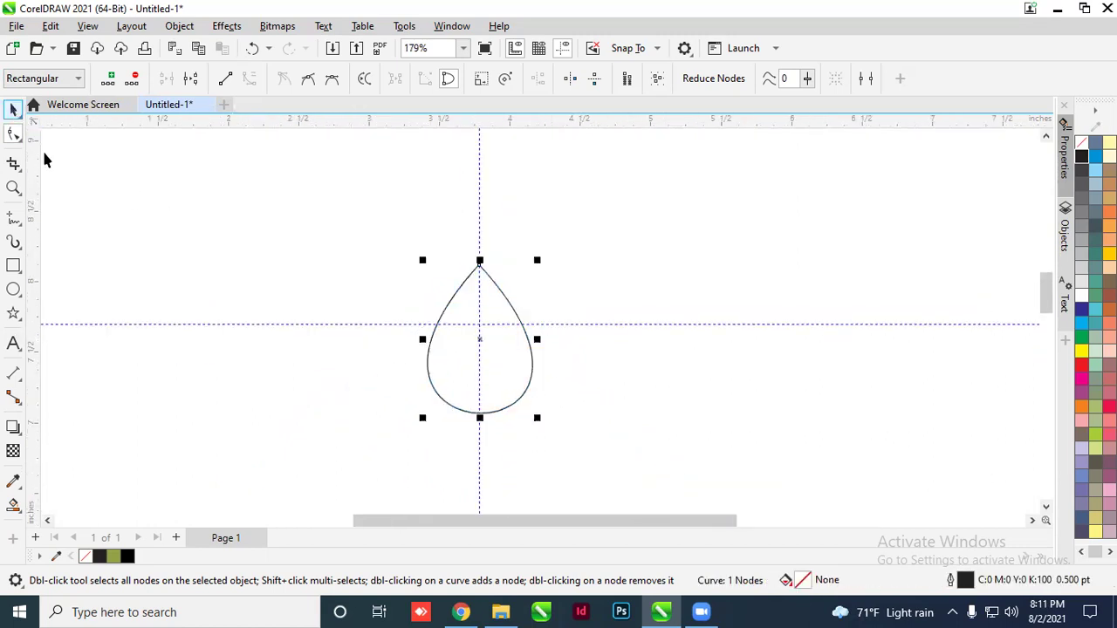
Delete the vertical and horizontal guidelines crossing the teardrop
left_click(458, 253)
left_click(479, 204)
key("Delete")
left_click(363, 324)
key("Delete")
scroll(540, 332, "up", 2)
scroll(541, 334, "down", 1)
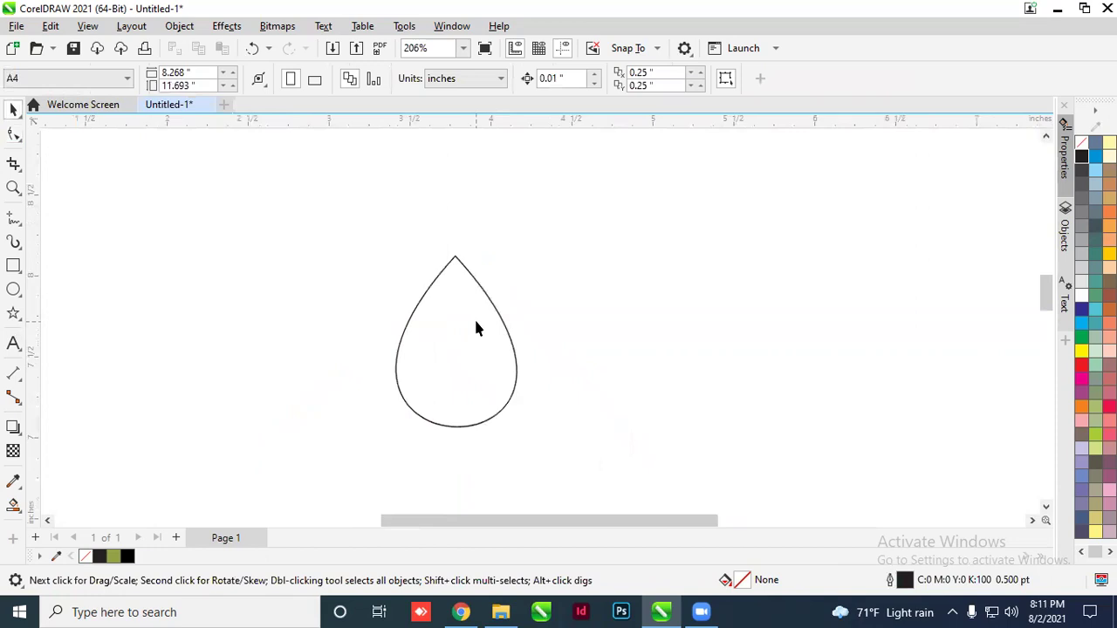
Move the teardrop's centre of rotation from its middle onto its pointed top node
left_click(474, 369)
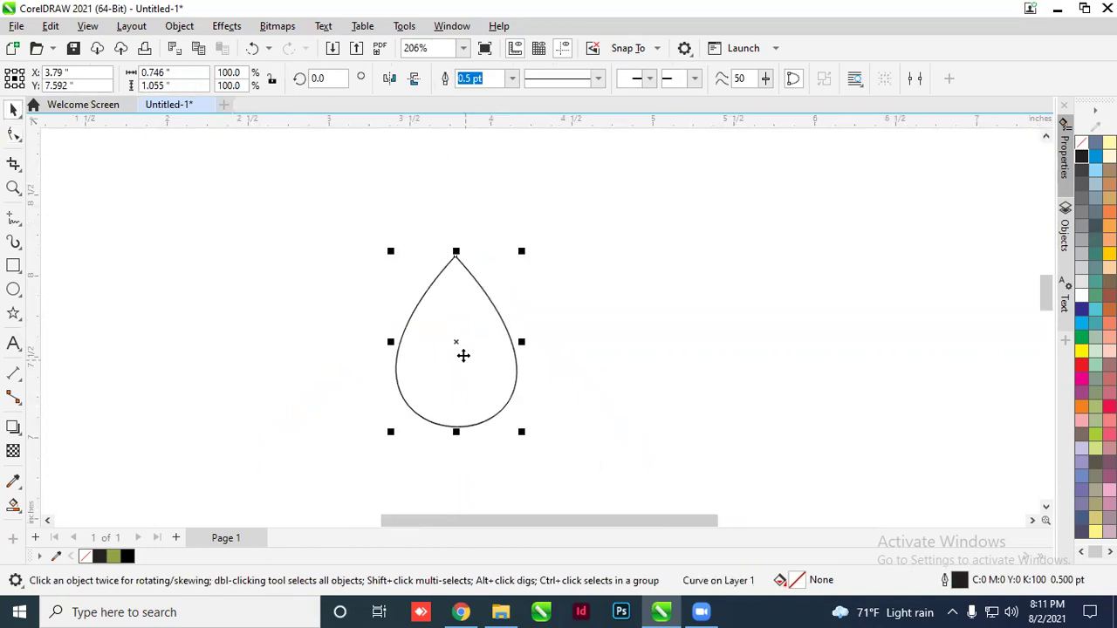
left_click(457, 342)
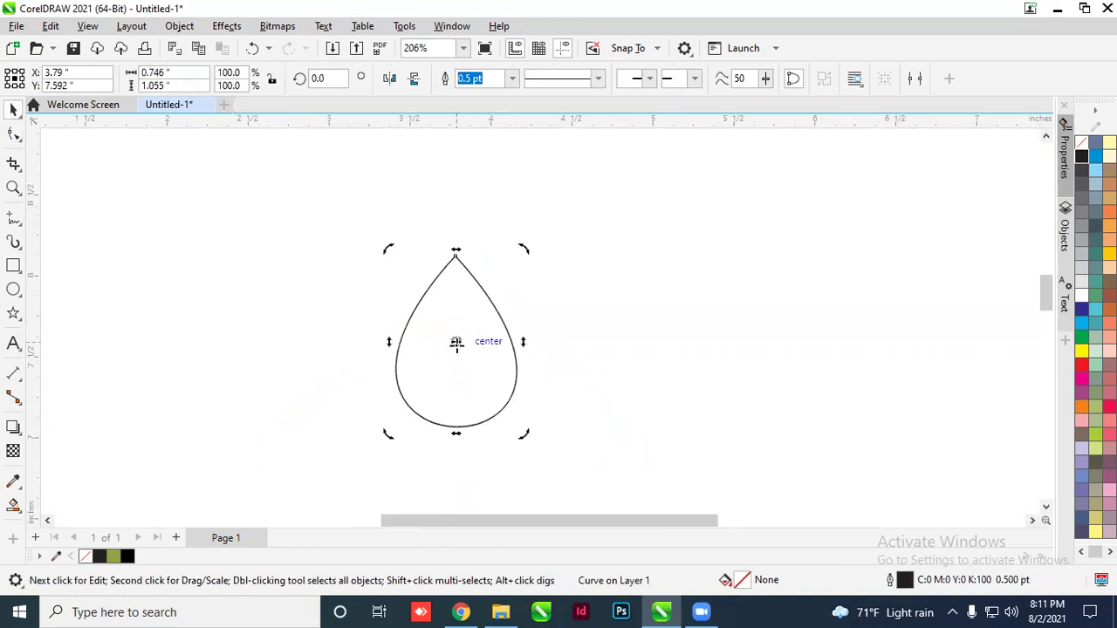
mouse_move(457, 342)
left_mouse_down()
mouse_move(456, 253)
mouse_move(399, 344)
mouse_move(411, 411)
mouse_move(399, 349)
mouse_move(456, 428)
mouse_move(454, 253)
left_mouse_up()
mouse_move(454, 254)
left_mouse_down()
mouse_move(510, 345)
mouse_move(457, 258)
mouse_move(459, 268)
left_mouse_up()
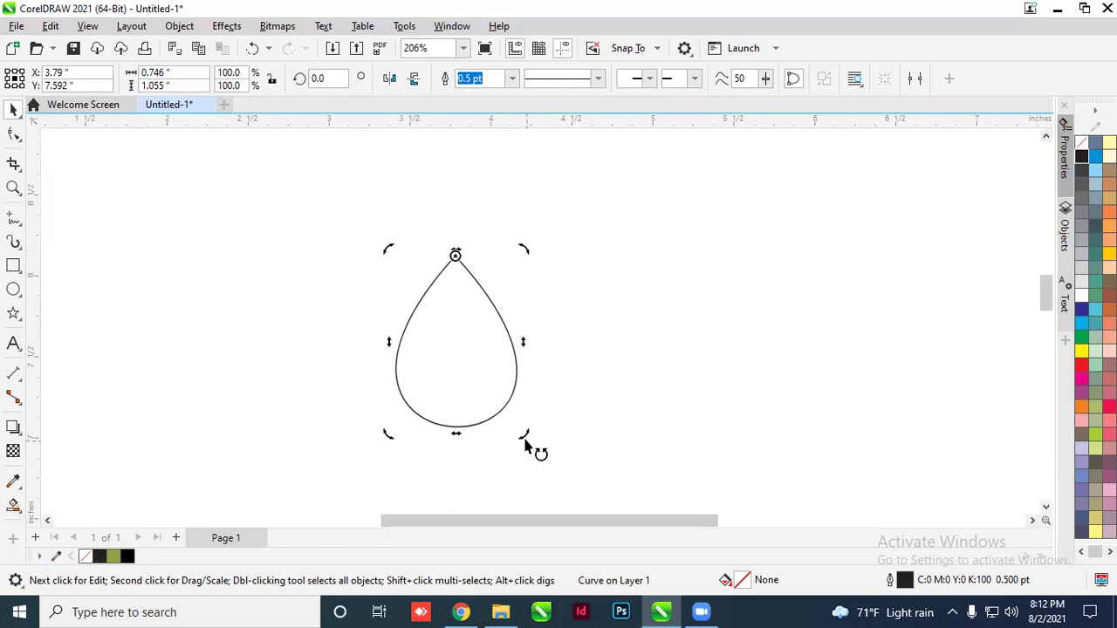
Rotate a copy of the teardrop about 81° around its tip and repeat the rotated duplication three times
left_click_drag(524, 444, 789, 199)
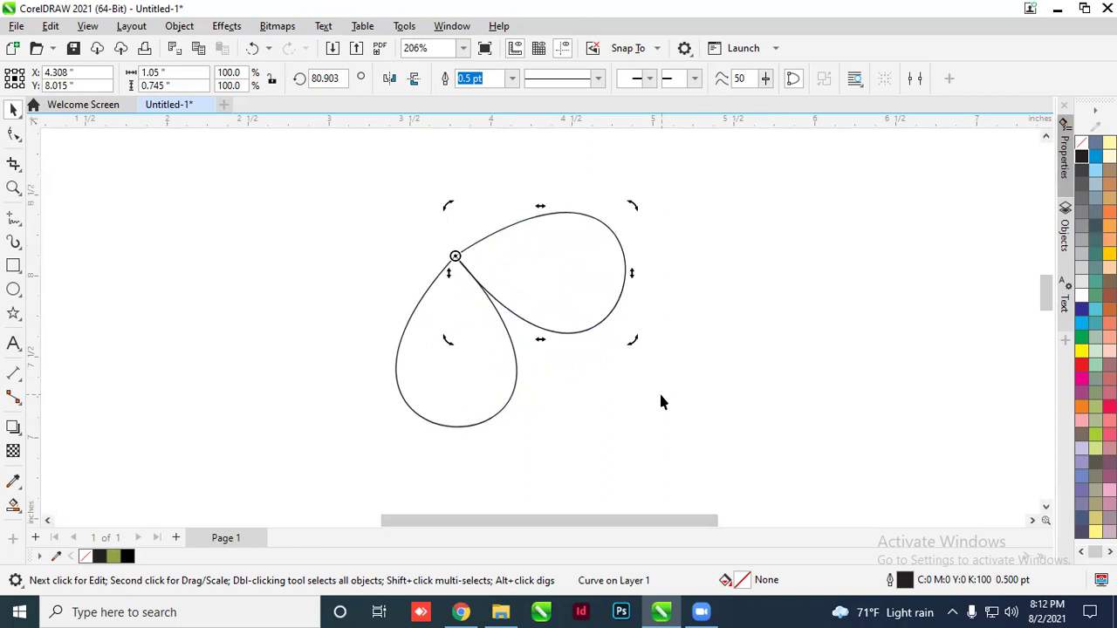
key("ctrl+r")
key("ctrl+r")
key("ctrl+r")
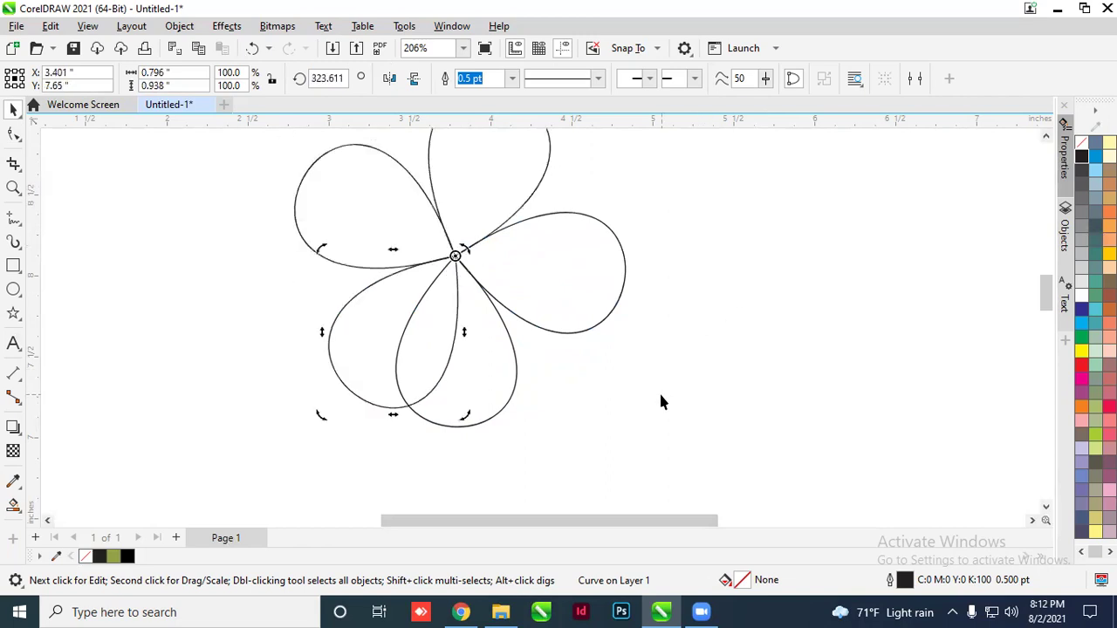
Delete all rotated teardrop copies, leaving only the original upright teardrop
key("Delete")
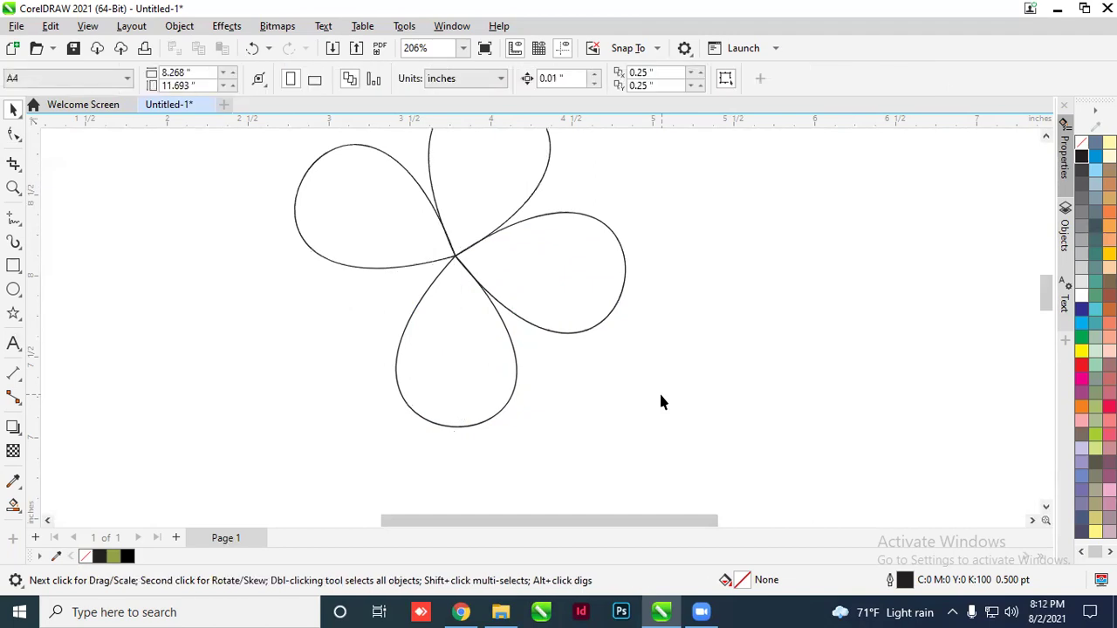
left_click(548, 344)
left_click(550, 353)
left_click(484, 235)
key("Delete")
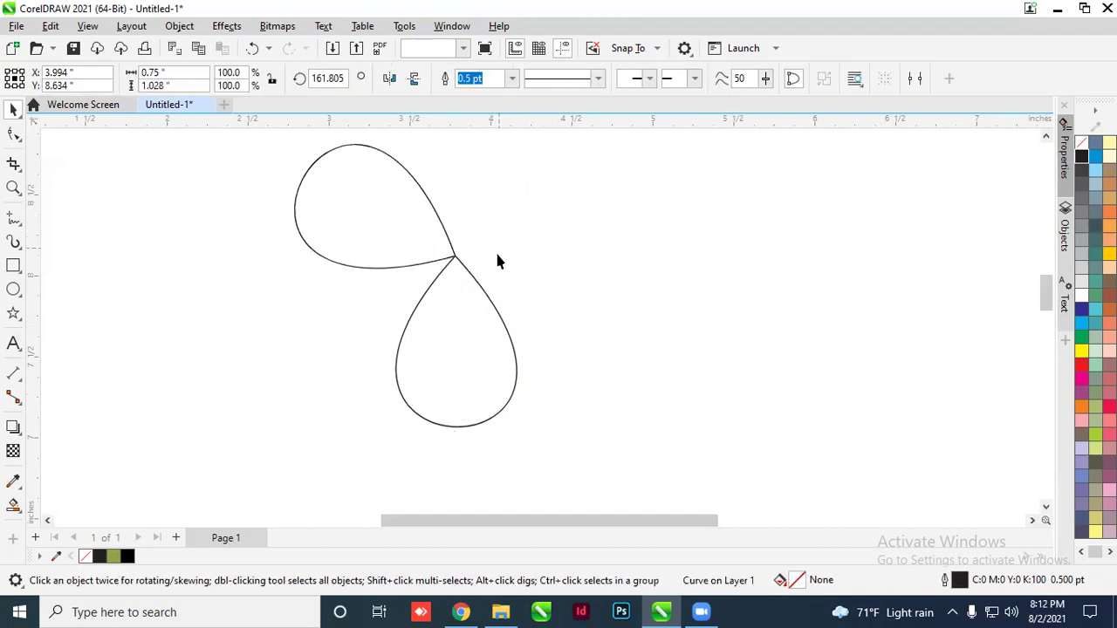
left_click(379, 264)
key("Delete")
scroll(480, 405, "down", 1)
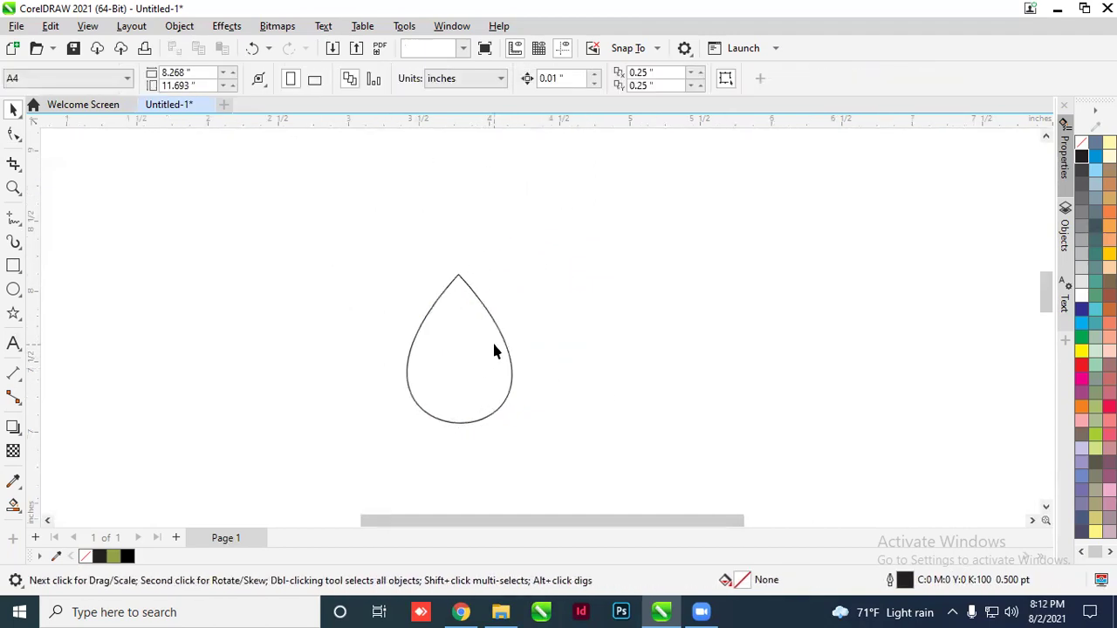
Mirror a copy of the teardrop vertically above its tip, and delete that copy again
left_click(507, 345)
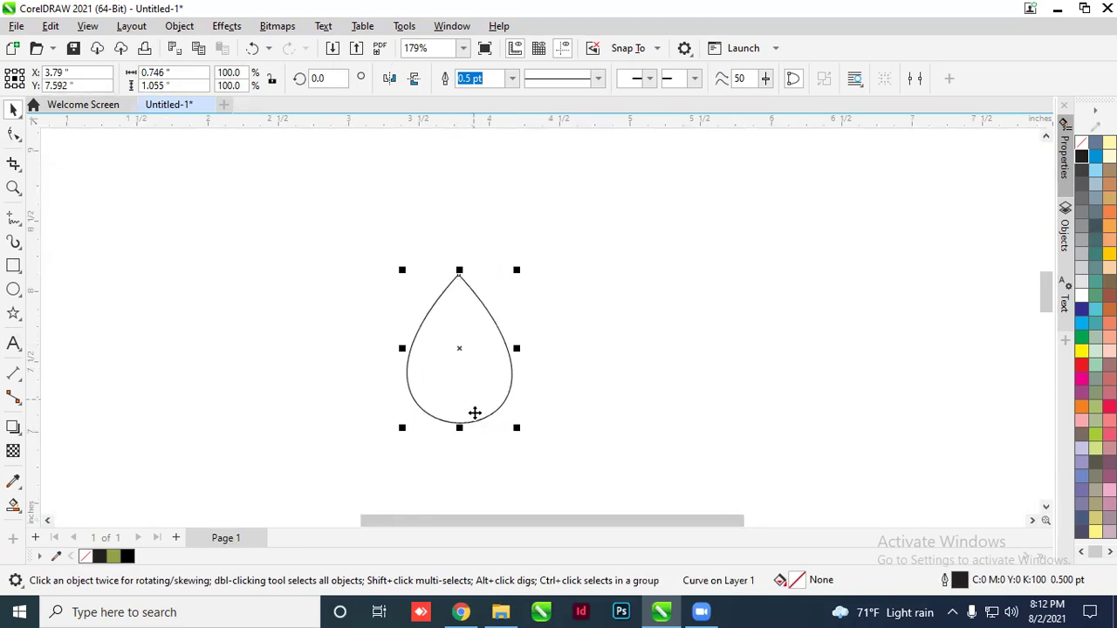
scroll(474, 414, "up", 1)
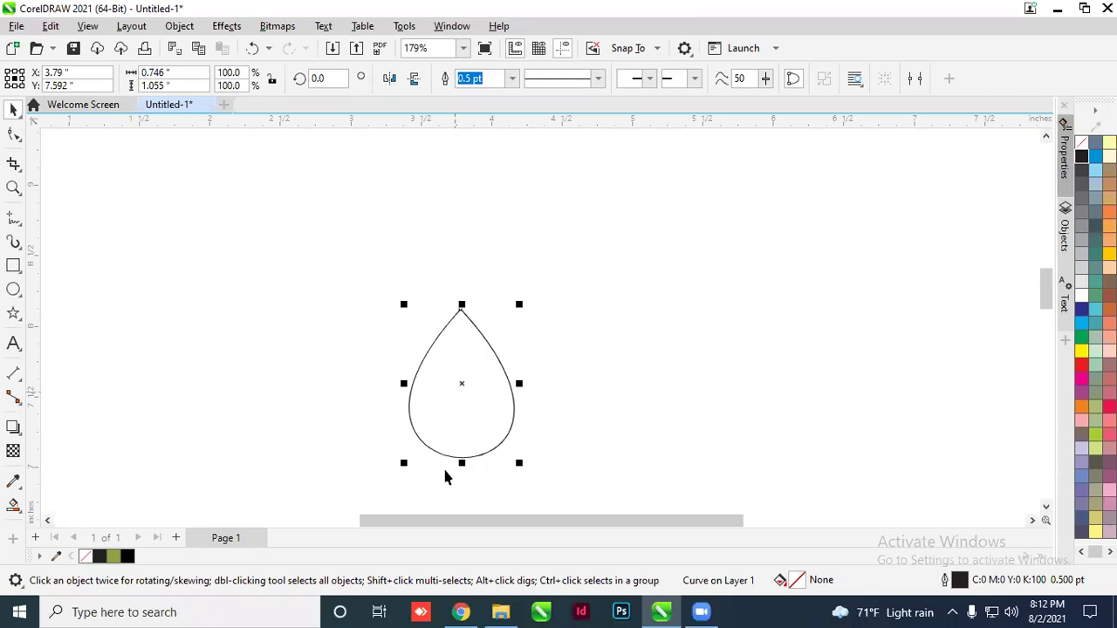
left_click_drag(463, 463, 470, 302)
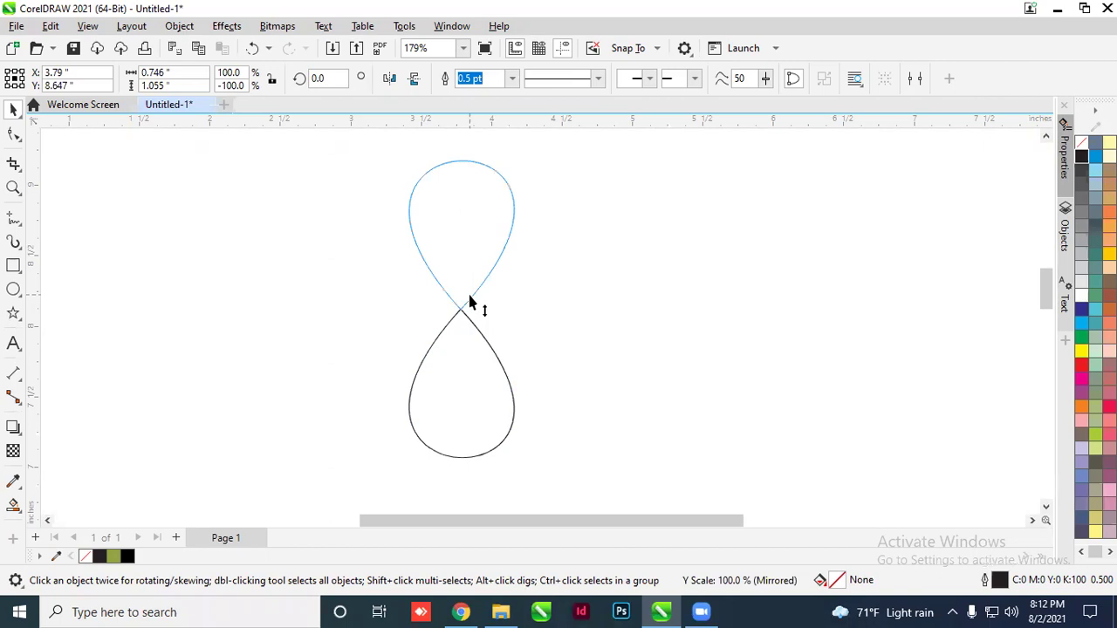
left_click_drag(470, 302, 469, 294)
left_click(602, 372)
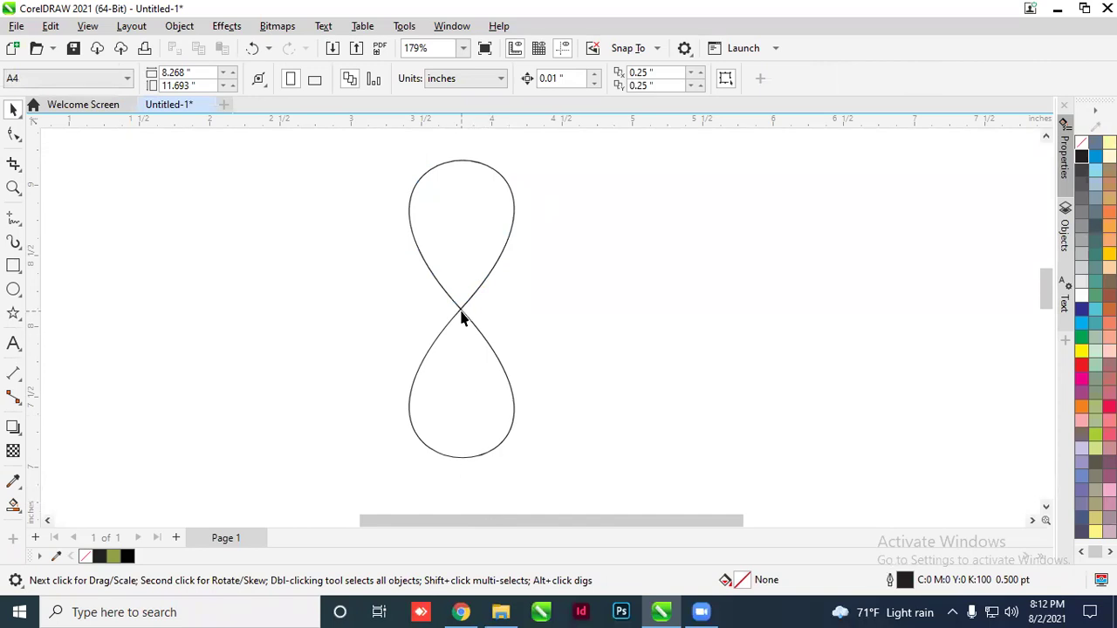
left_click(473, 265)
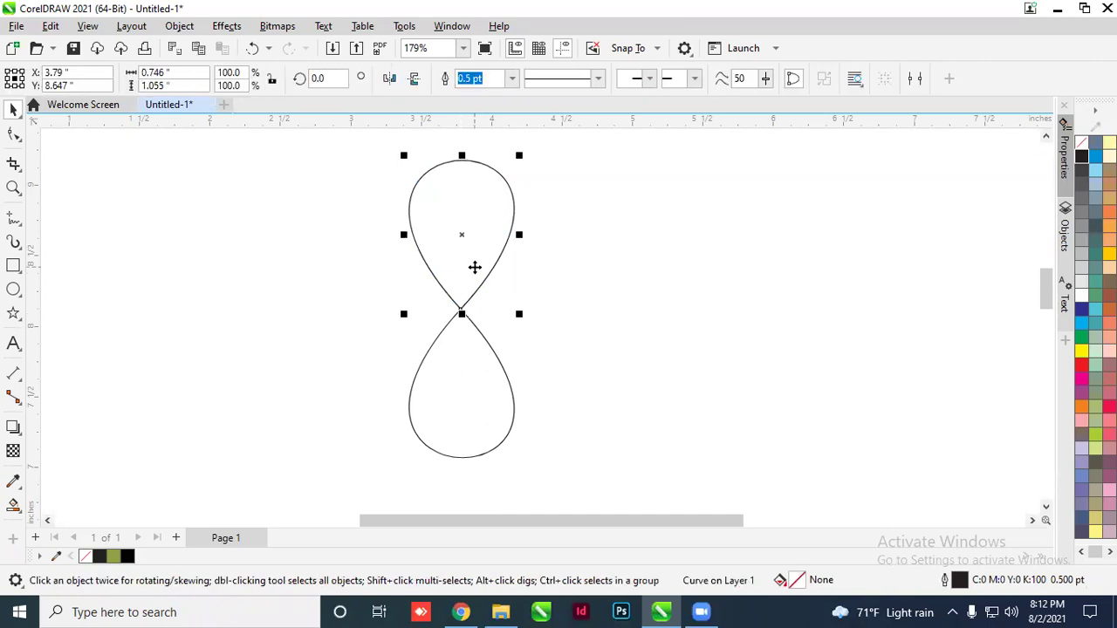
key("Delete")
Create a vertically mirrored copy of the teardrop directly above it so the two tips meet
left_click(476, 380)
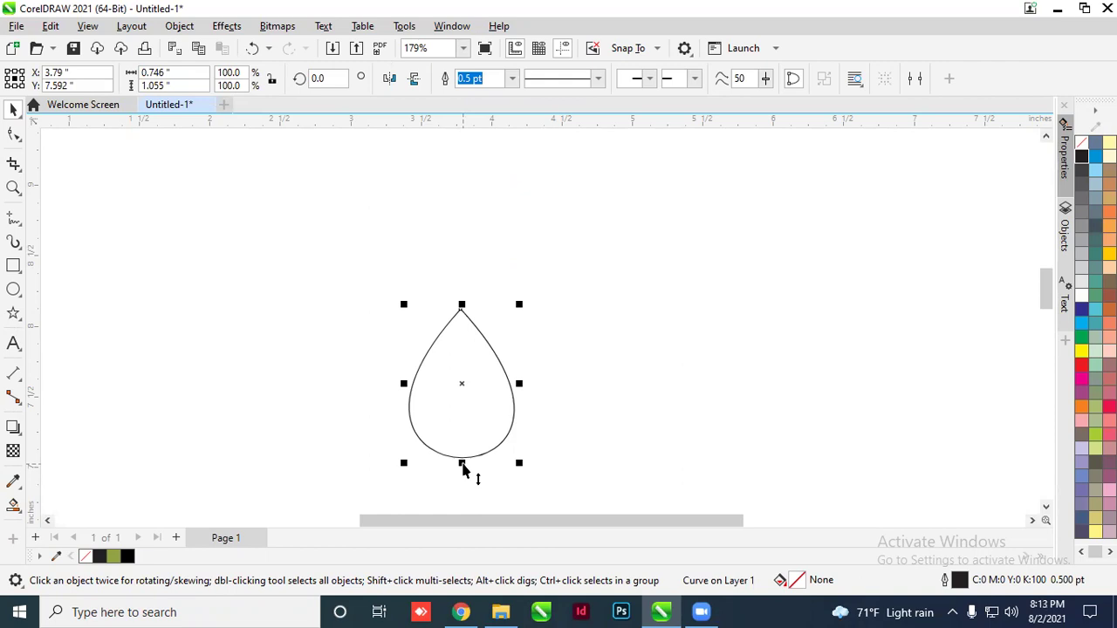
left_click_drag(463, 469, 463, 312)
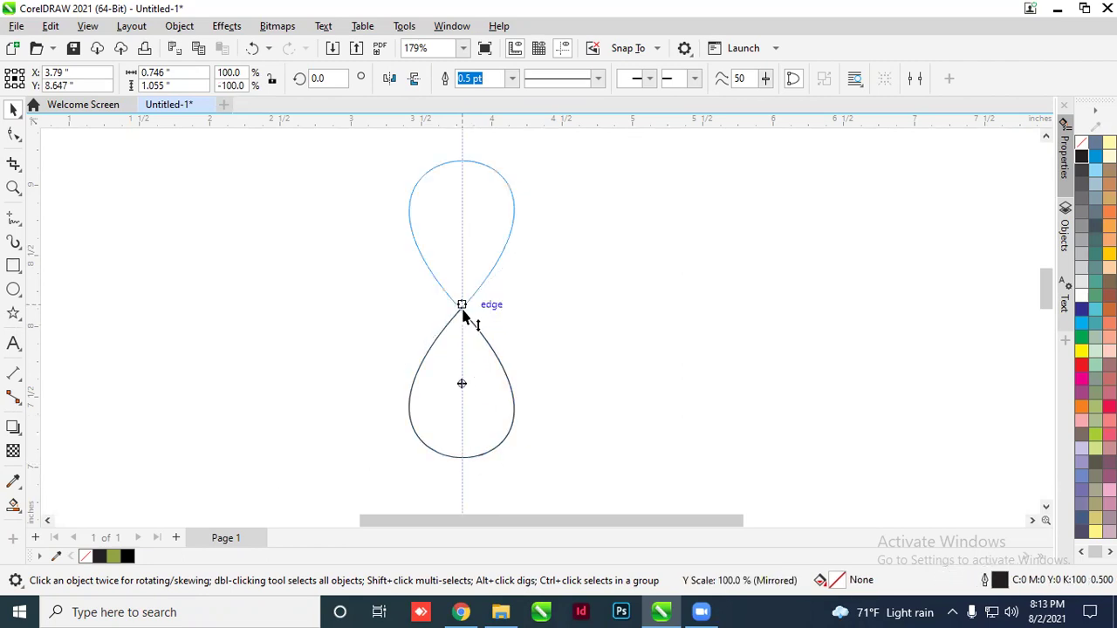
left_click_drag(463, 312, 462, 306)
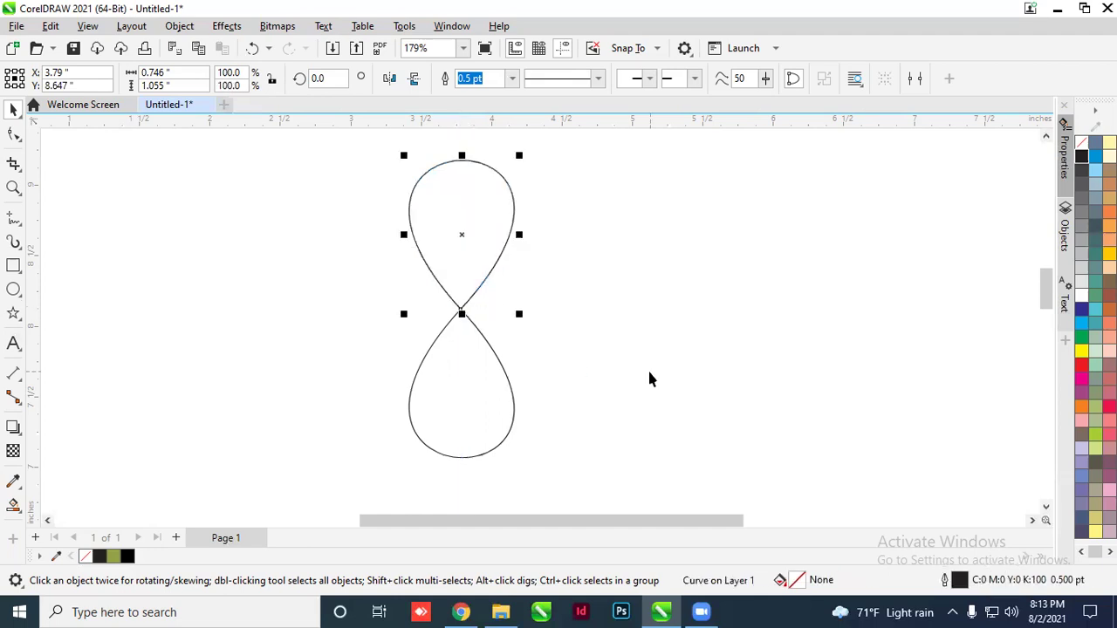
left_click(648, 372)
left_click(472, 198)
left_click_drag(461, 236, 459, 297)
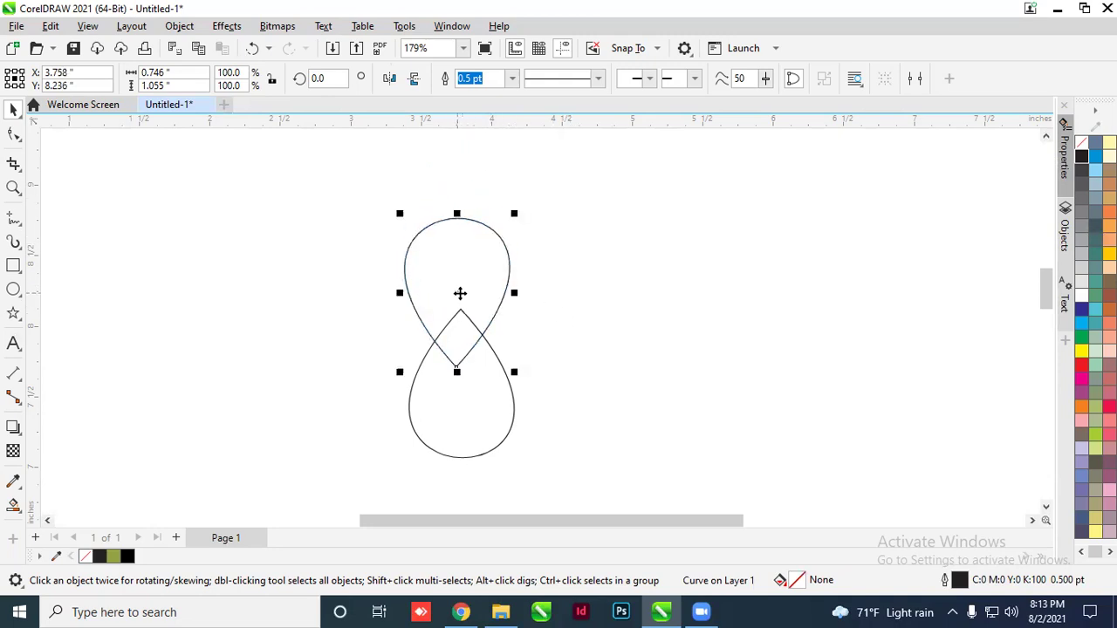
key("ctrl+z")
Rotate a copy of the upper petal around the shared tip toward the right and set its rotation angle to 270°
left_click_drag(459, 242, 466, 244)
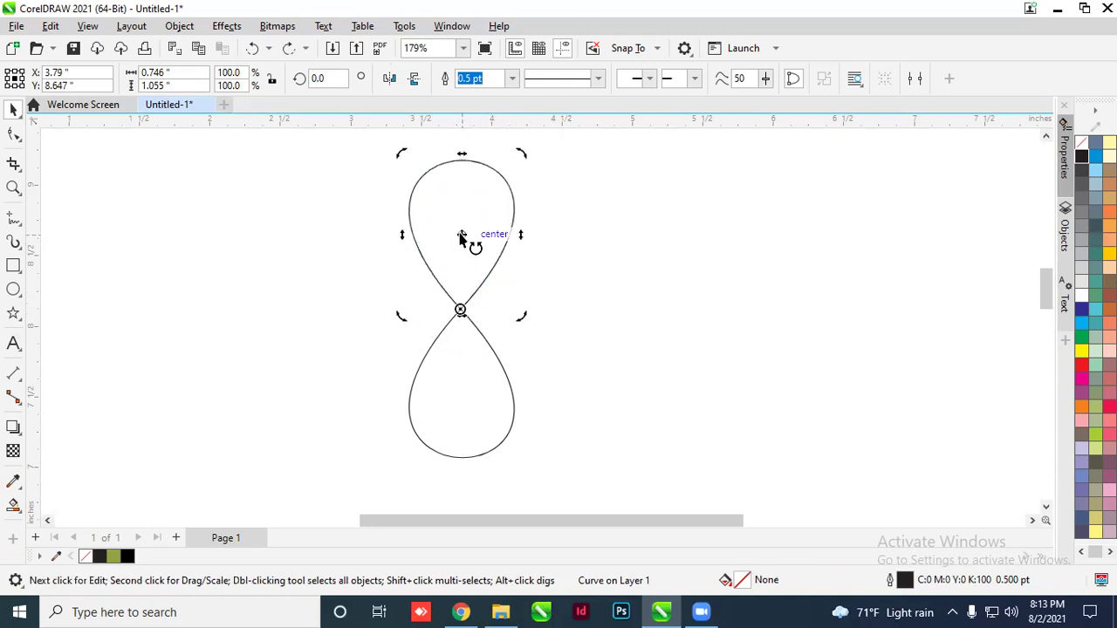
left_click_drag(521, 154, 576, 351)
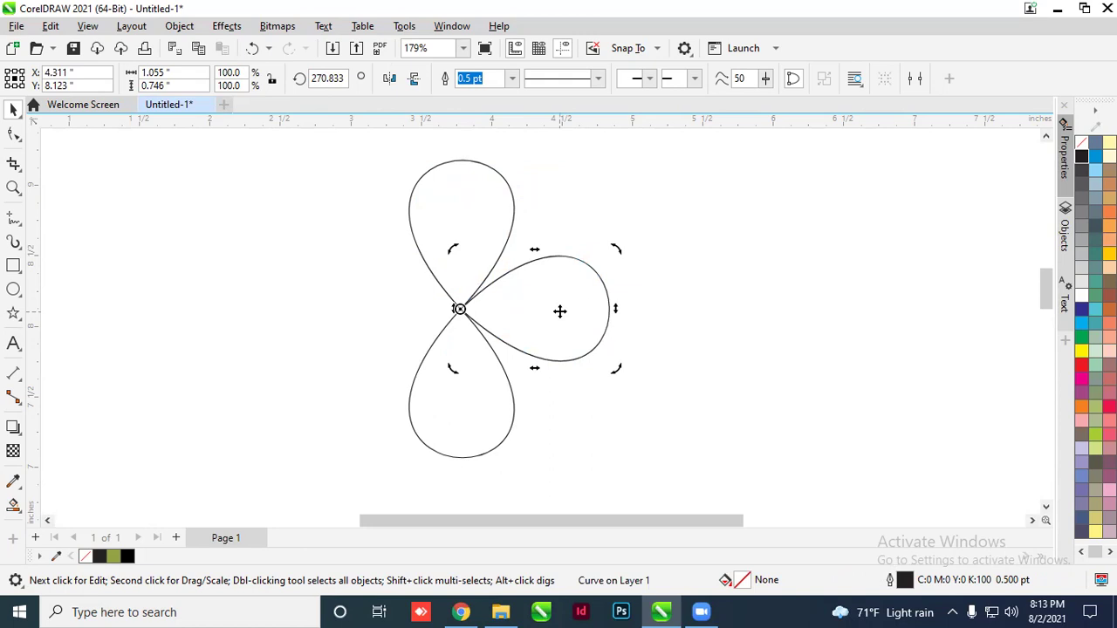
left_click(328, 79)
type("270")
key("Return")
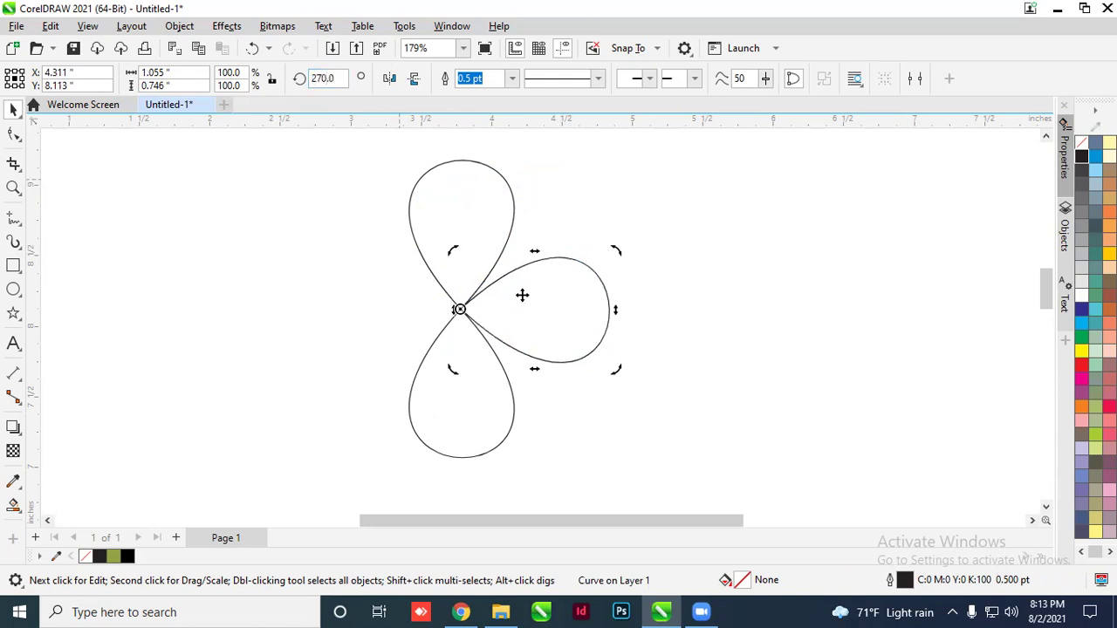
left_click(653, 329)
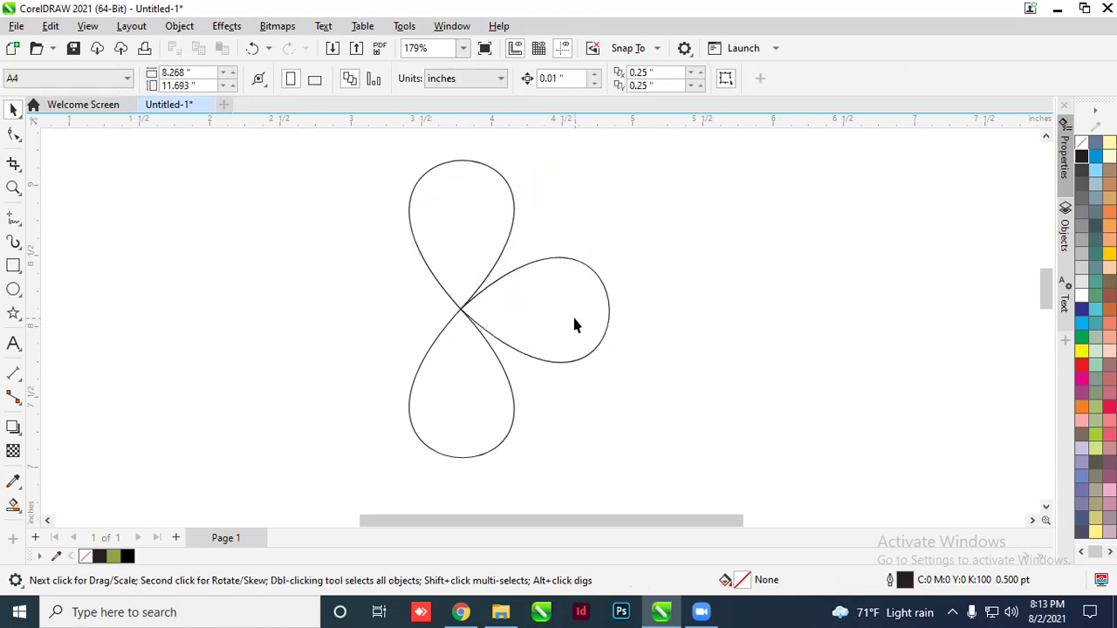
Mirror a copy of the right petal horizontally to form the opposite left petal
left_click(586, 316)
left_click_drag(613, 310, 313, 310)
left_click(771, 392)
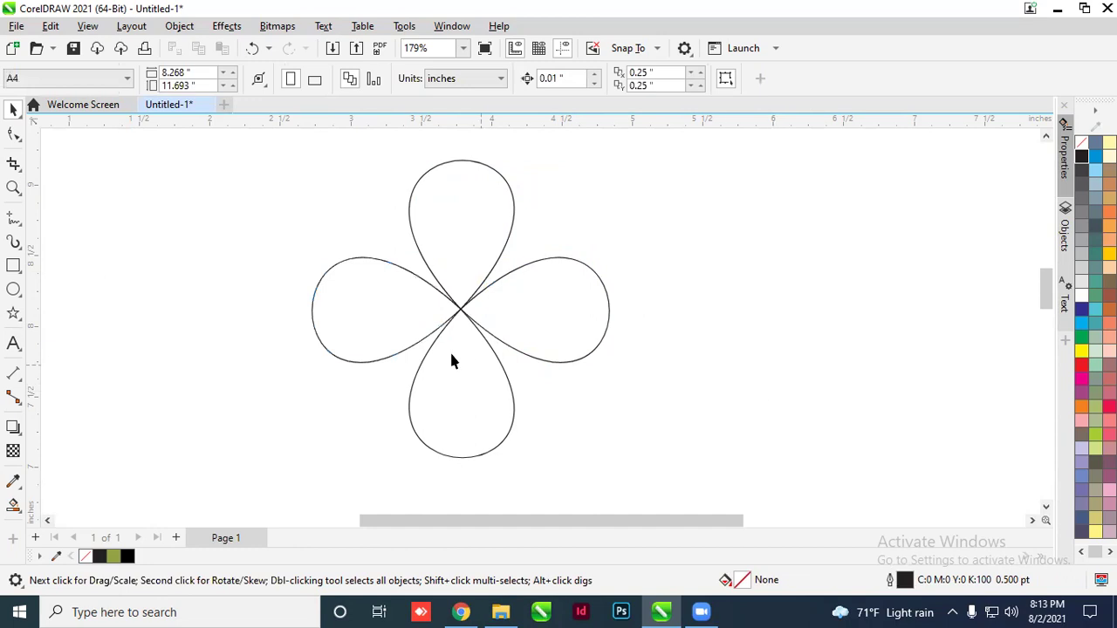
Add rotated copies of the left petal around the shared tip, one on the upper-left and one on the lower-right diagonal
left_click(410, 344)
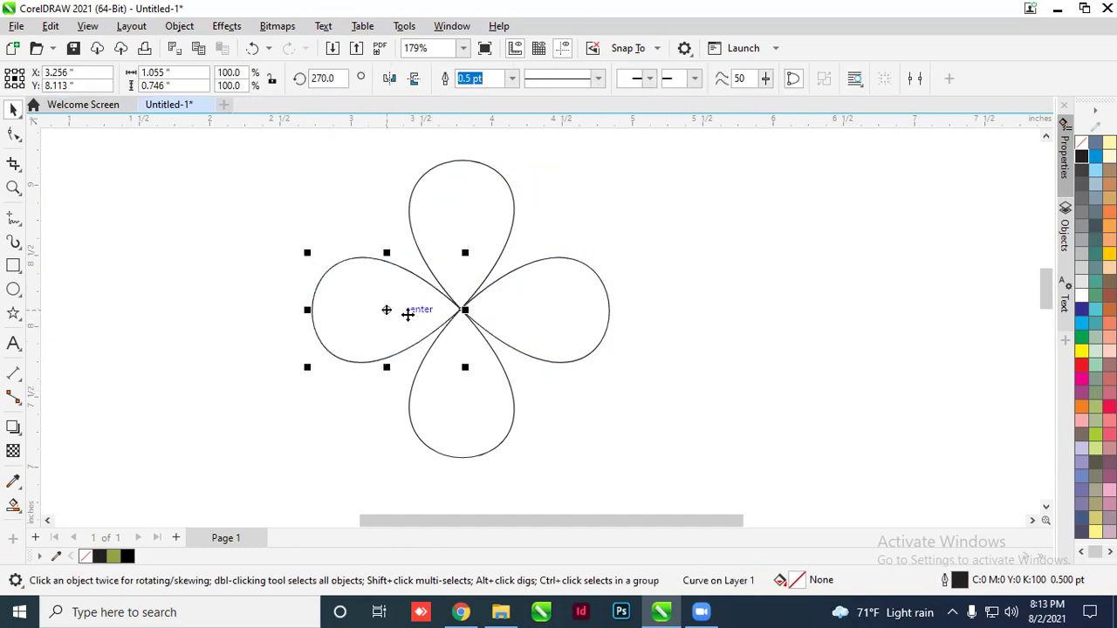
left_click(460, 312)
left_click_drag(301, 254, 541, 387)
left_click(355, 213)
left_click(342, 200)
left_click(698, 427)
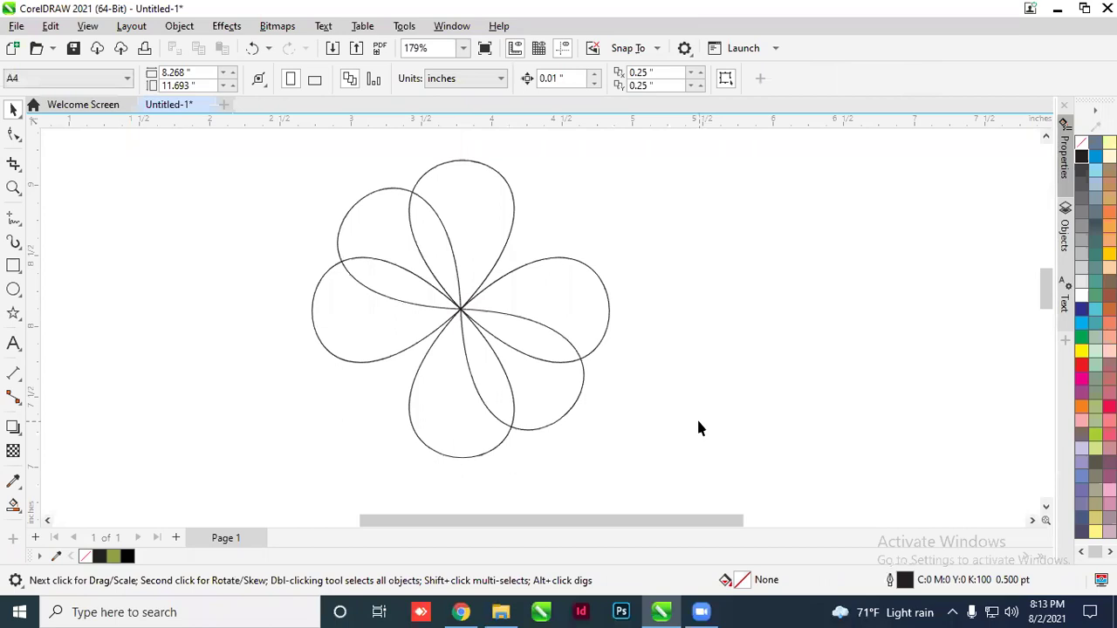
Add rotated petal copies on the upper-right and lower-left diagonals to complete the eight-petal flower
left_click(585, 306)
left_click(556, 314)
left_click_drag(616, 374, 621, 251)
left_click(535, 218)
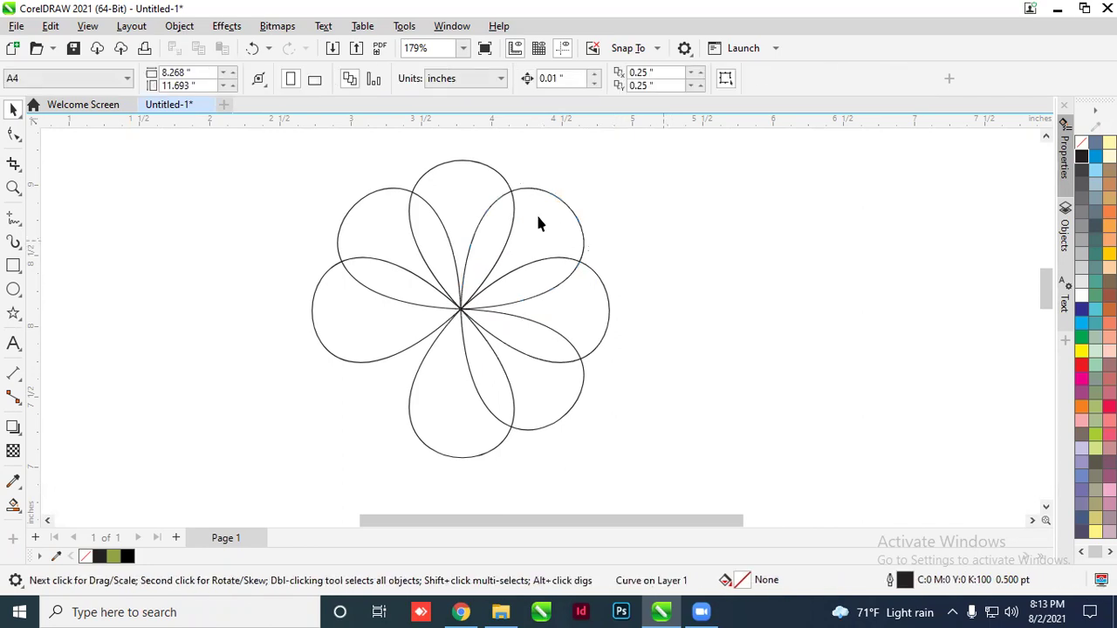
left_click(578, 225)
left_click_drag(588, 186, 424, 324)
left_click(724, 327)
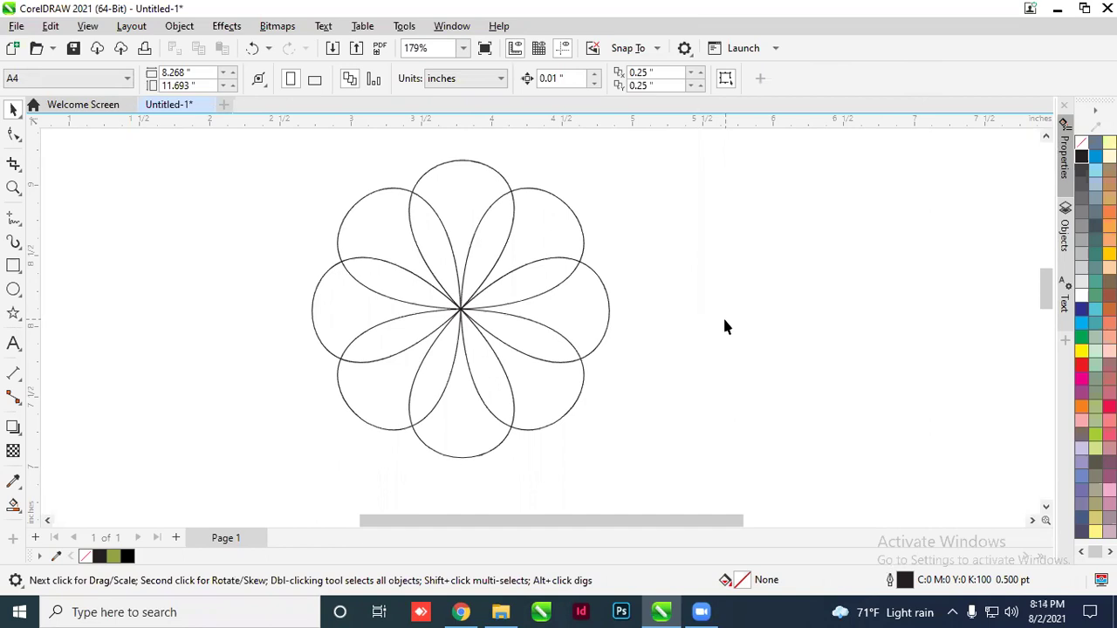
Select the whole eight-petal flower and place a duplicate of it to the right of the original
scroll(489, 349, "down", 1)
scroll(366, 360, "up", 1)
scroll(296, 288, "down", 1)
left_click_drag(574, 490, 524, 463)
left_click_drag(389, 327, 491, 315)
left_click(670, 385)
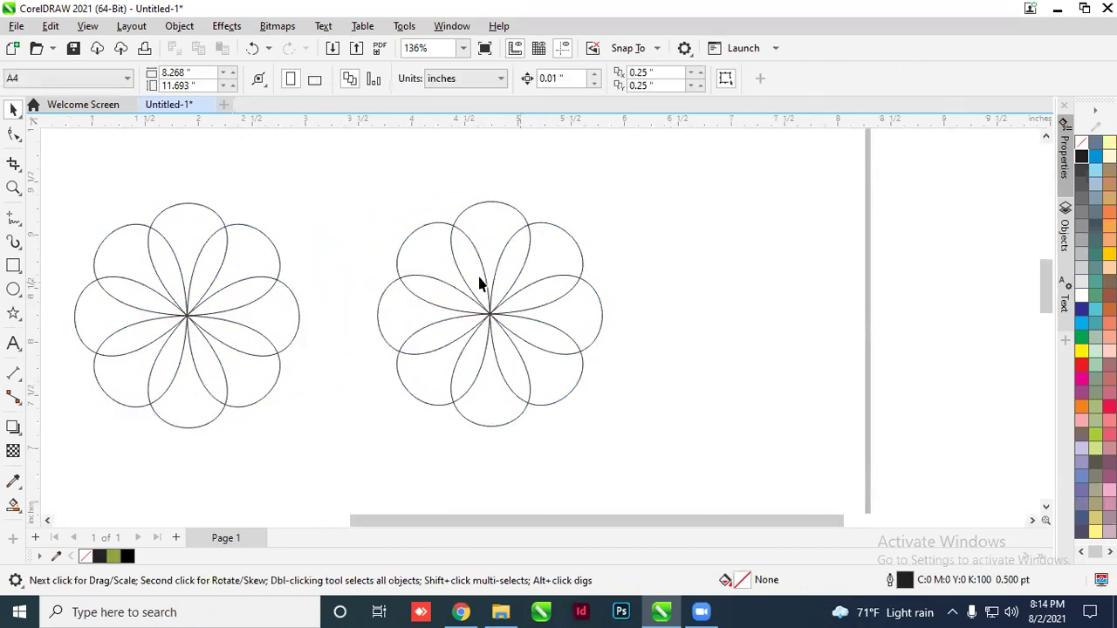
Select all eight petals of the right flower and weld them into a single outline
left_click_drag(450, 330, 664, 472)
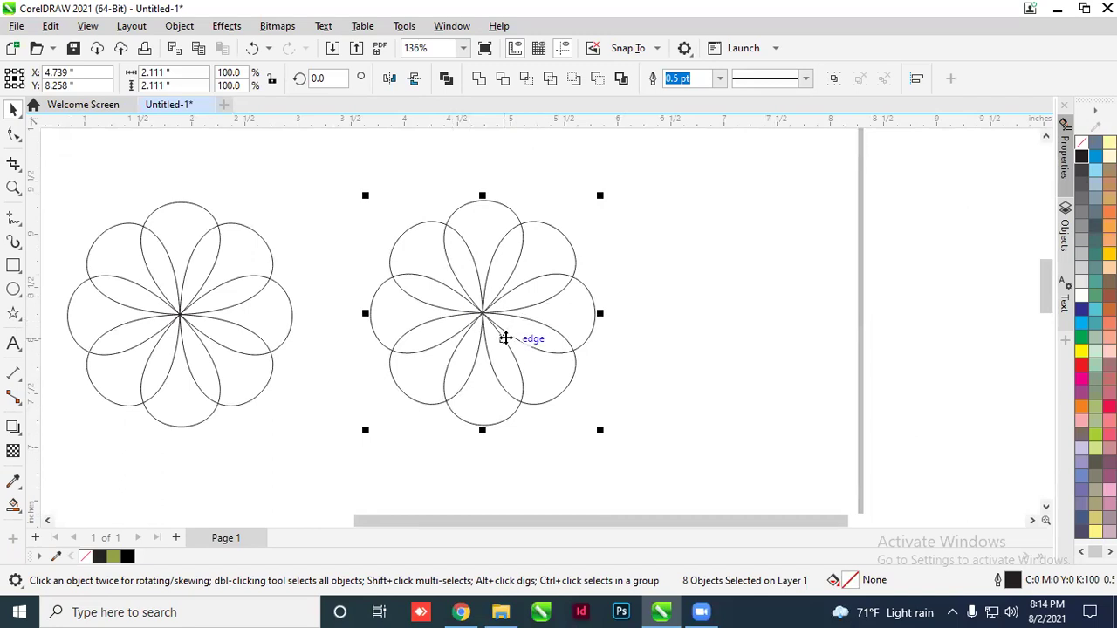
left_click(479, 79)
left_click(703, 388)
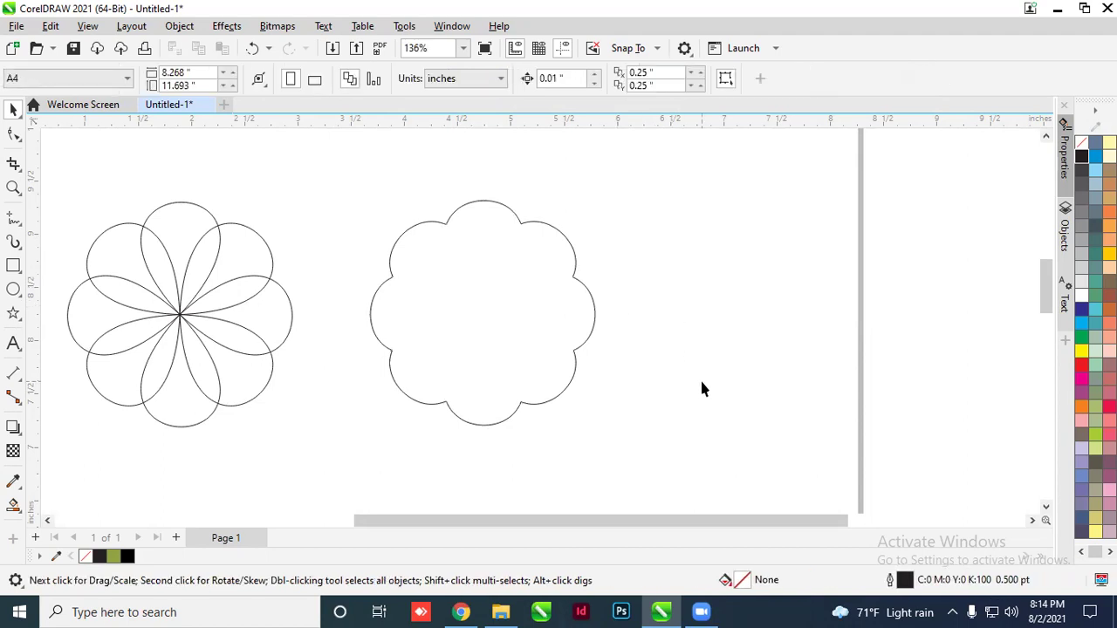
Fill the welded flower with dark blue (C:100 M:100 Y:0 K:0), and undo both the fill and the weld
left_click(576, 350)
left_click(1082, 309)
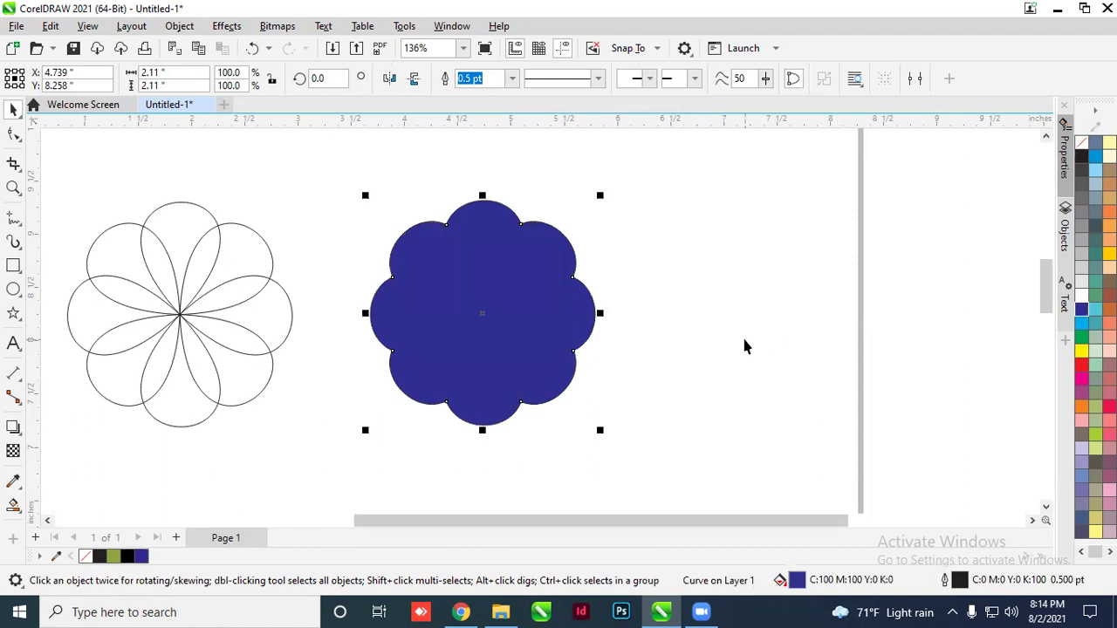
key("ctrl+z")
key("ctrl+z")
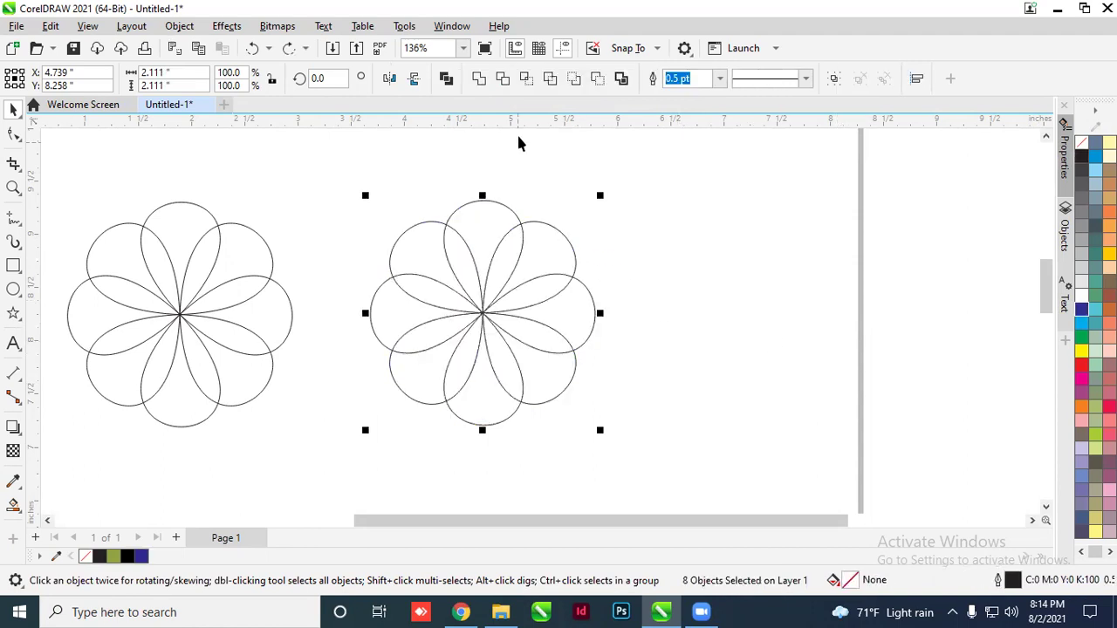
Trim the right flower's bottom petal with the other selected petals
left_click(505, 82)
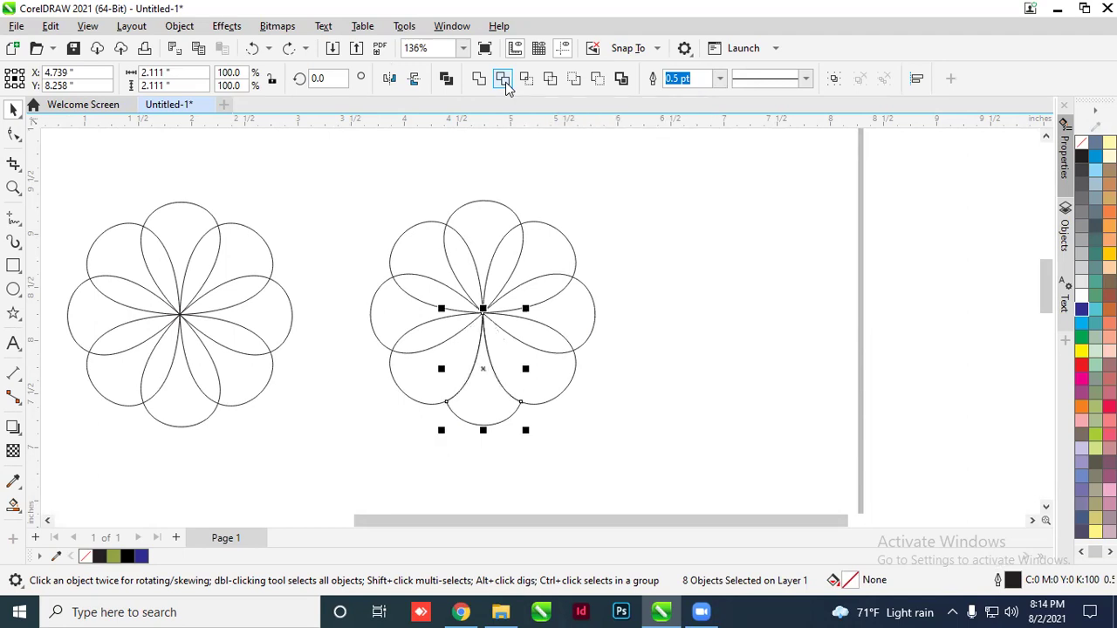
left_click(569, 405)
Move the trimmed bottom petal and the right petal out of the flower to expose the cut, and undo these moves
left_click_drag(481, 391, 715, 363)
left_click_drag(563, 313, 759, 303)
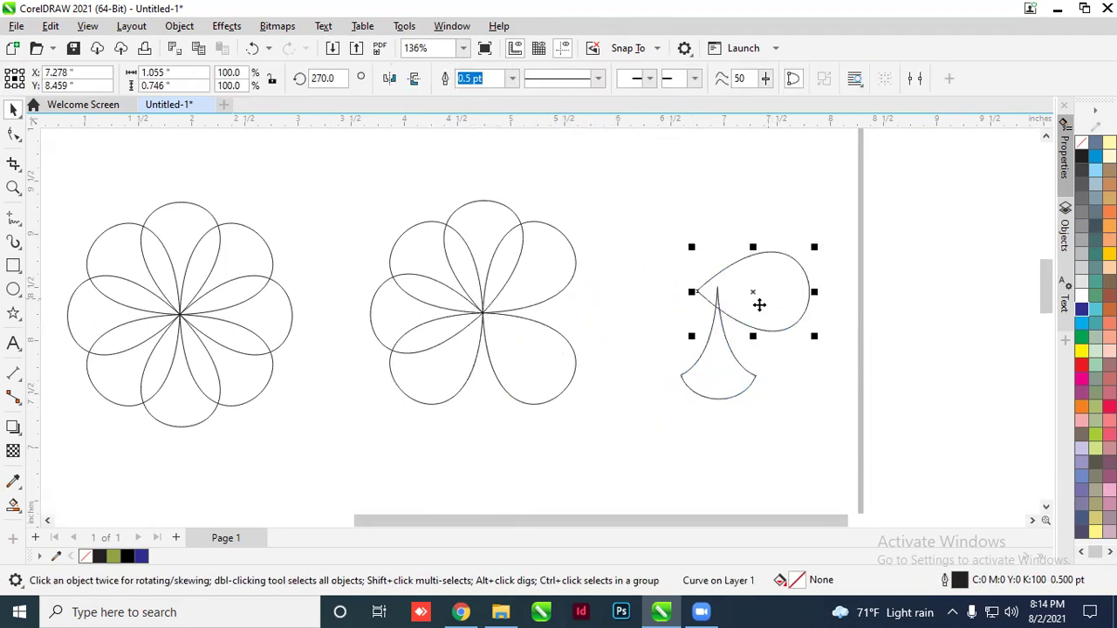
key("ctrl+z")
key("ctrl+z")
key("ctrl+z")
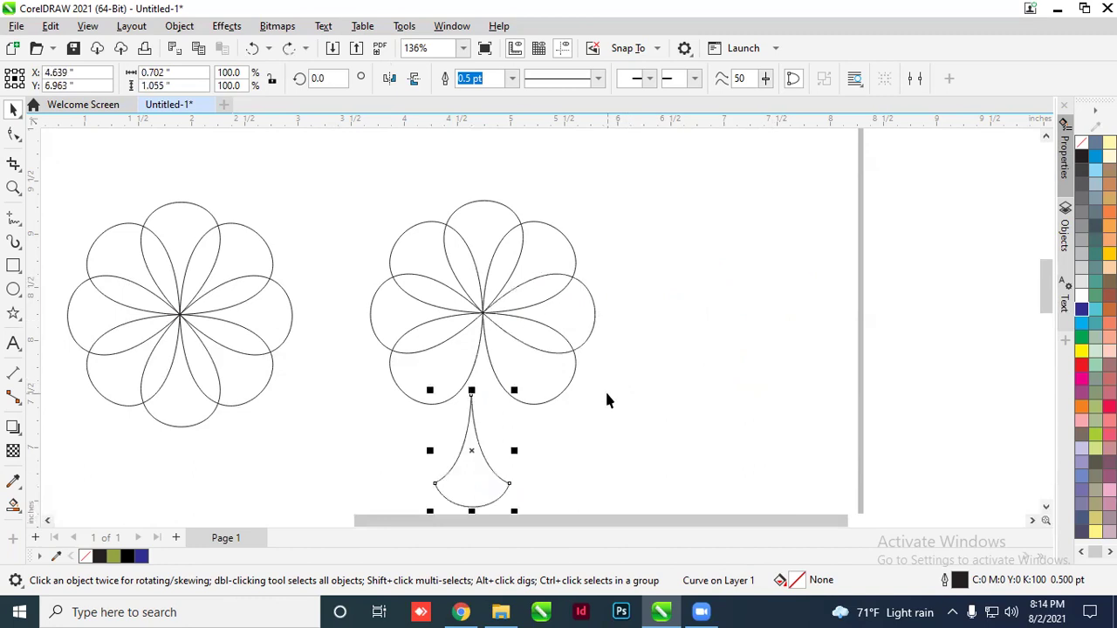
Undo the trim of the right flower's bottom petal, and apply Intersect to all eight petals instead
key("ctrl+z")
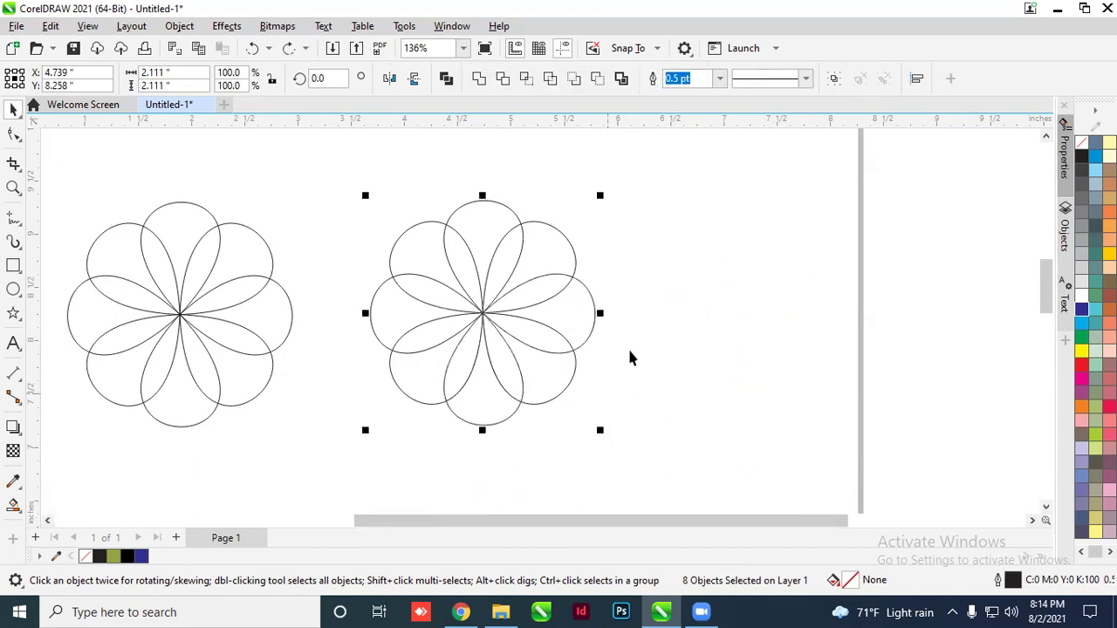
left_click(404, 210)
left_click_drag(515, 383, 660, 462)
left_click(526, 84)
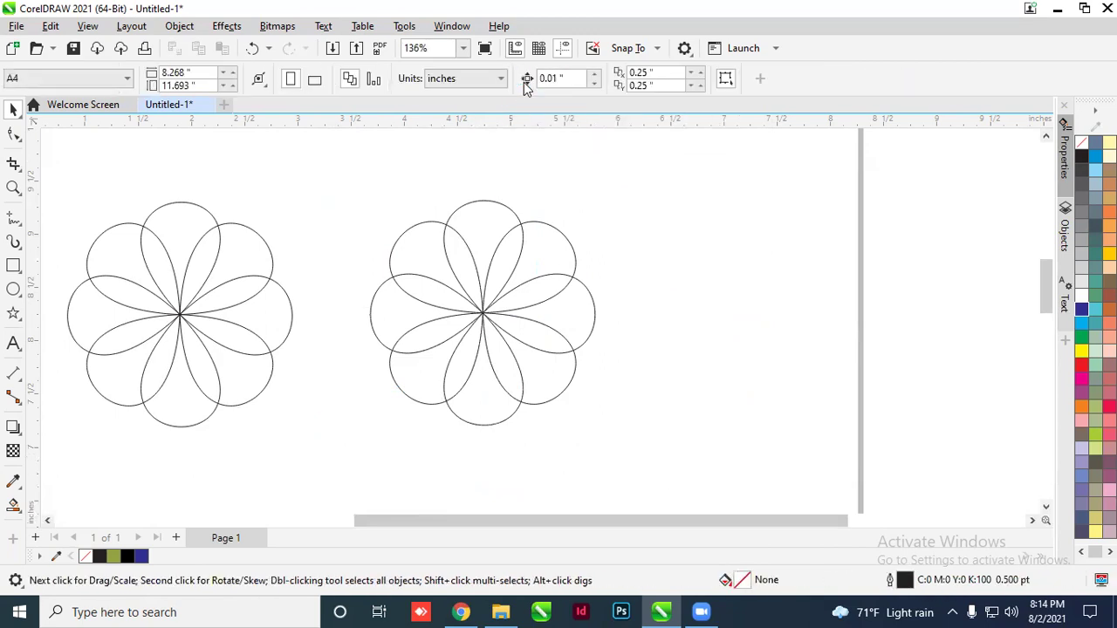
Move the lower-right petal and one more petal out of the right flower to check the Intersect result, undoing each move
left_click_drag(485, 316, 717, 313)
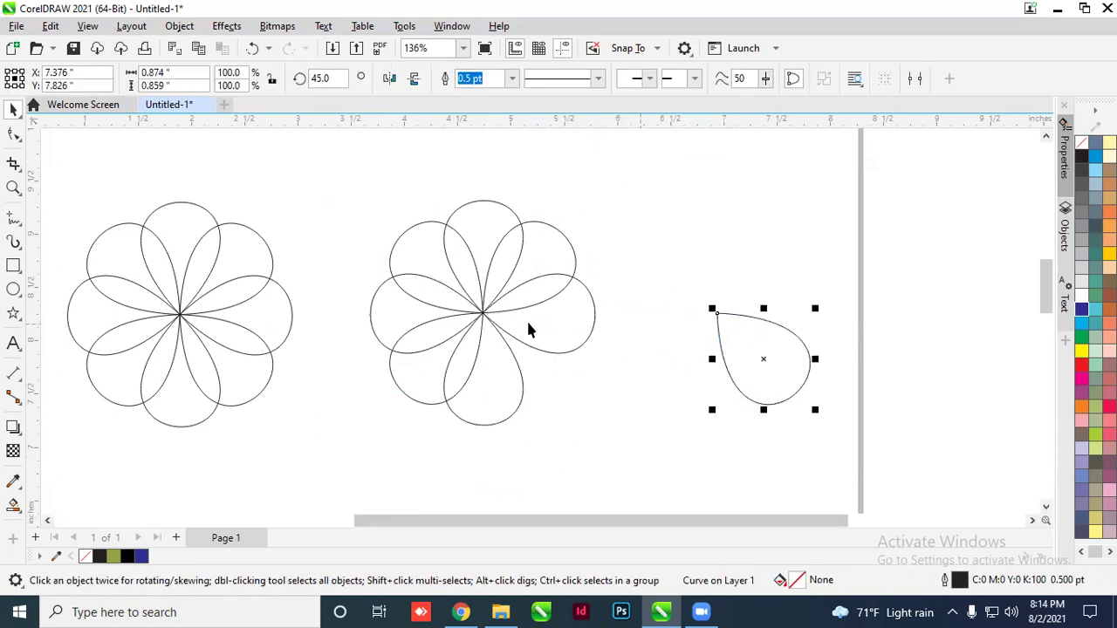
key("ctrl+z")
key("Escape")
left_click(504, 264)
left_click_drag(504, 265, 697, 254)
key("ctrl+z")
key("Escape")
Reselect the right flower's petals, move its upper-right petal out of the flower, and undo the move
left_click_drag(344, 169, 661, 450)
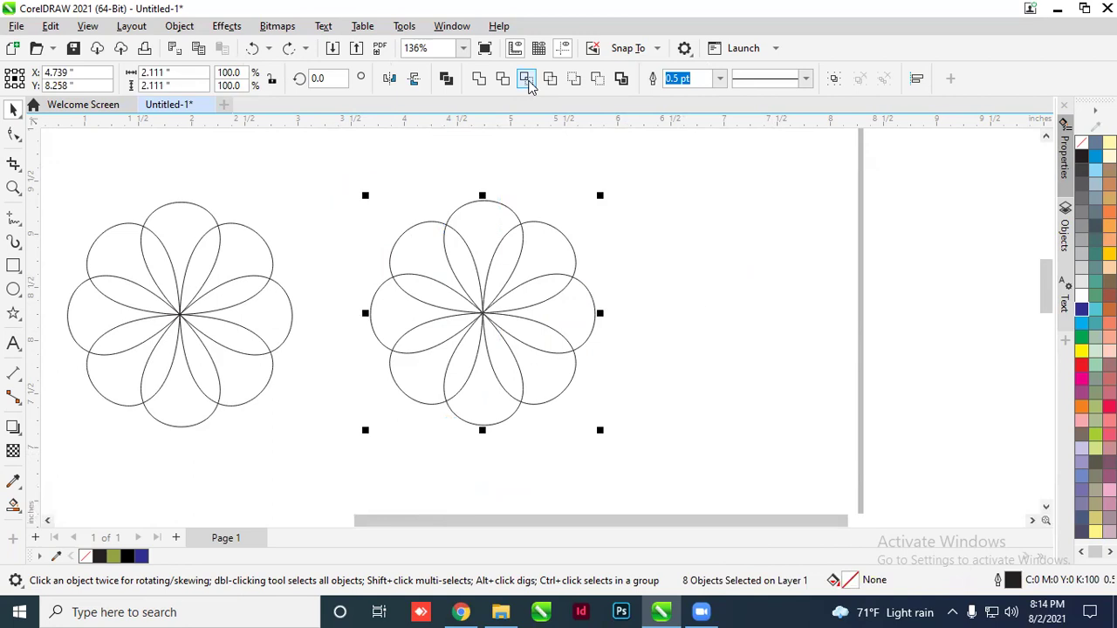
key("Escape")
left_click_drag(521, 285, 640, 291)
key("ctrl+z")
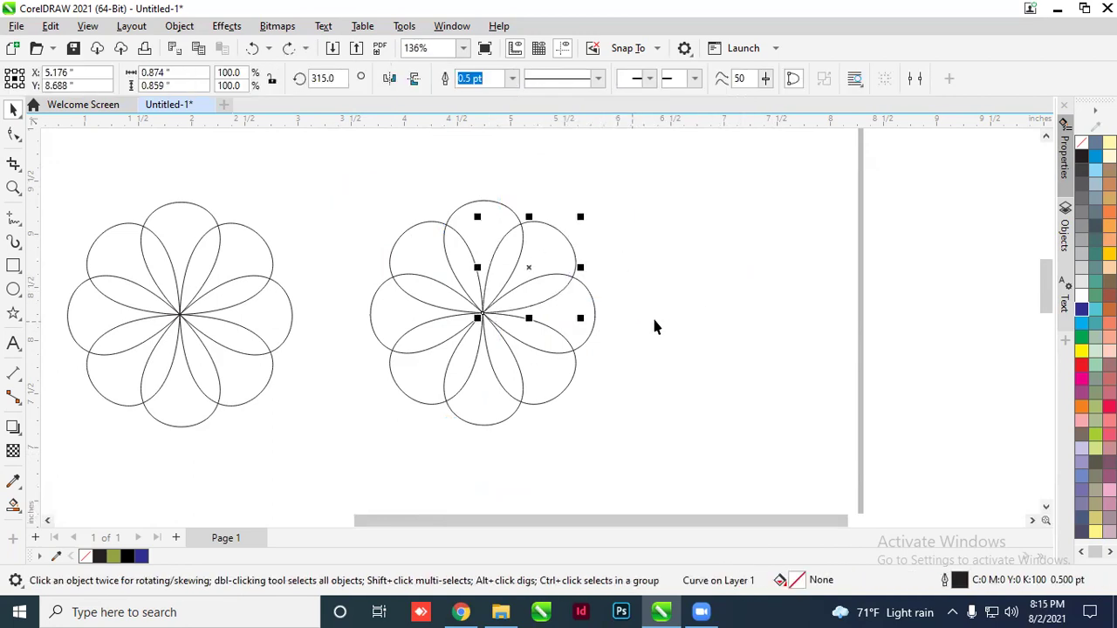
key("ctrl+a")
key("Escape")
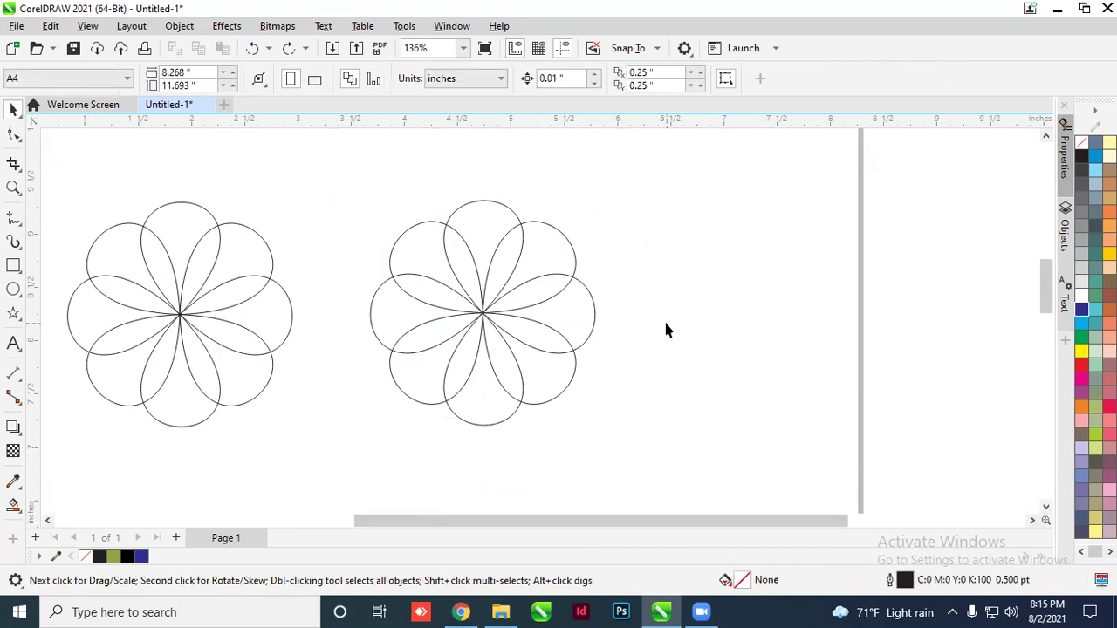
Select the right flower's eight petals, weld them into one outline, and undo the weld
scroll(389, 292, "down", 1)
left_click_drag(590, 448, 595, 448)
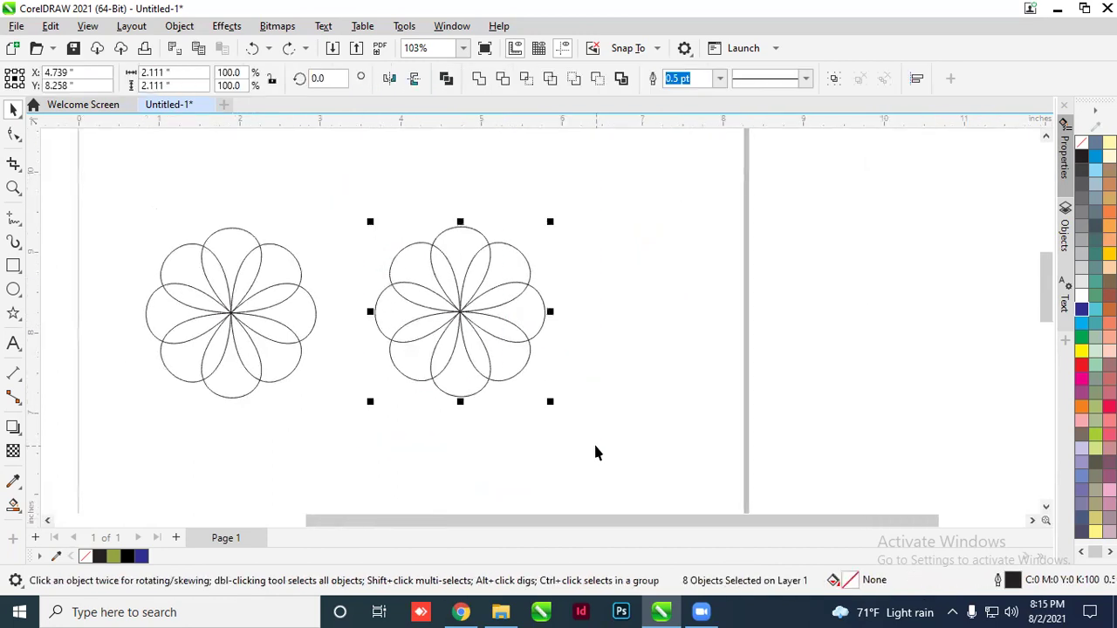
left_click(483, 81)
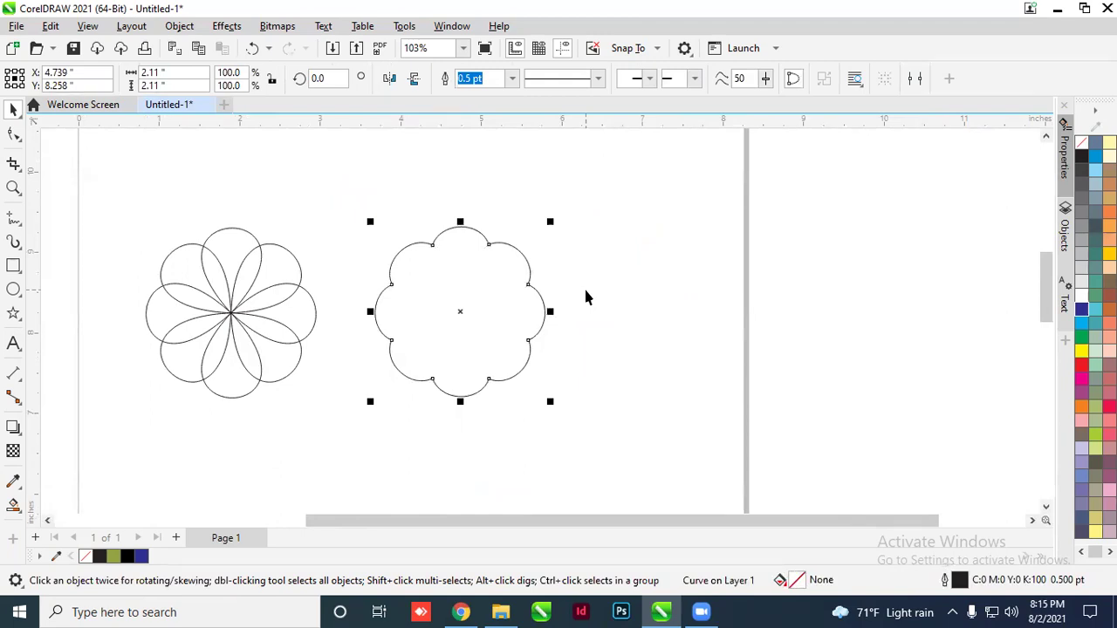
key("ctrl+z")
key("Escape")
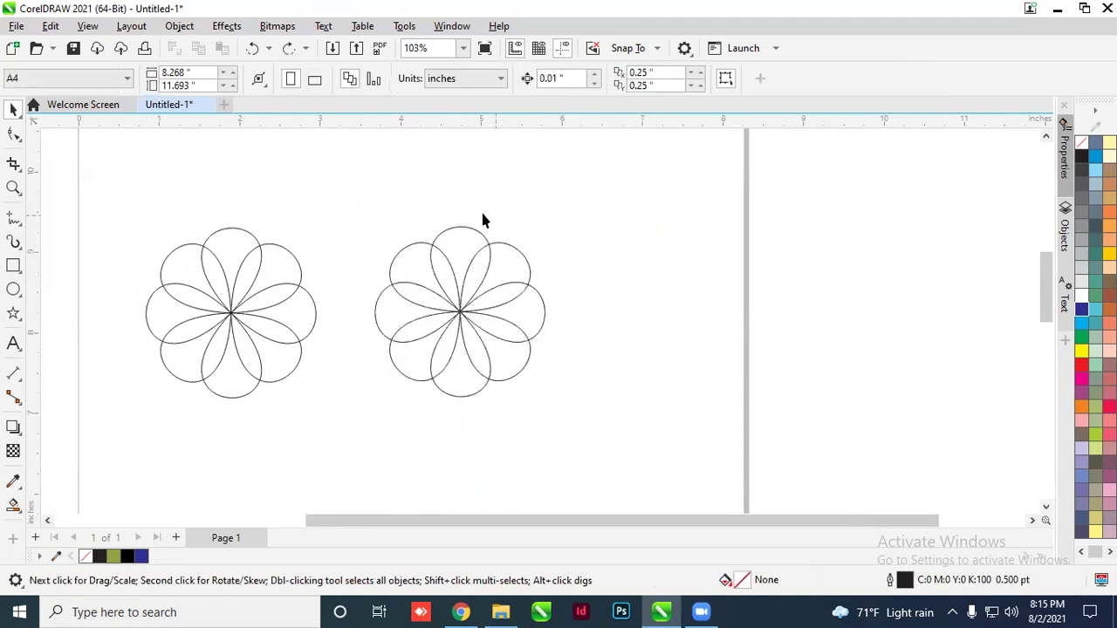
Move seven of the right flower's petals up and to the left, and undo the move
left_click_drag(630, 470, 563, 455)
left_click_drag(500, 337, 434, 254)
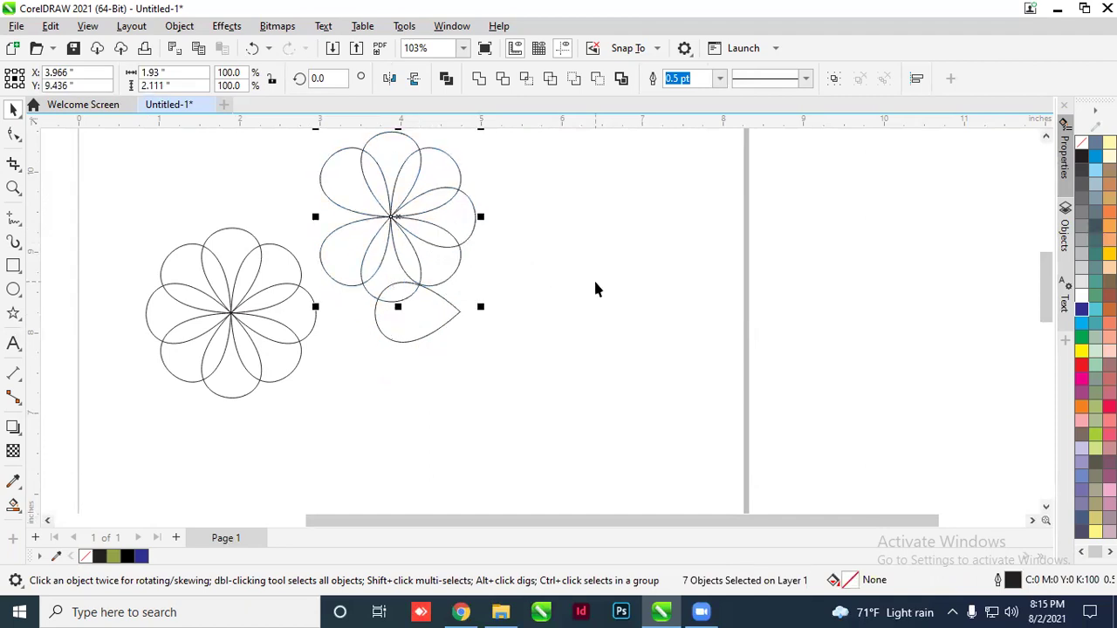
key("ctrl+z")
key("Escape")
Select the entire right flower and move it up and to the left to clear space on the page
left_click_drag(332, 195, 634, 441)
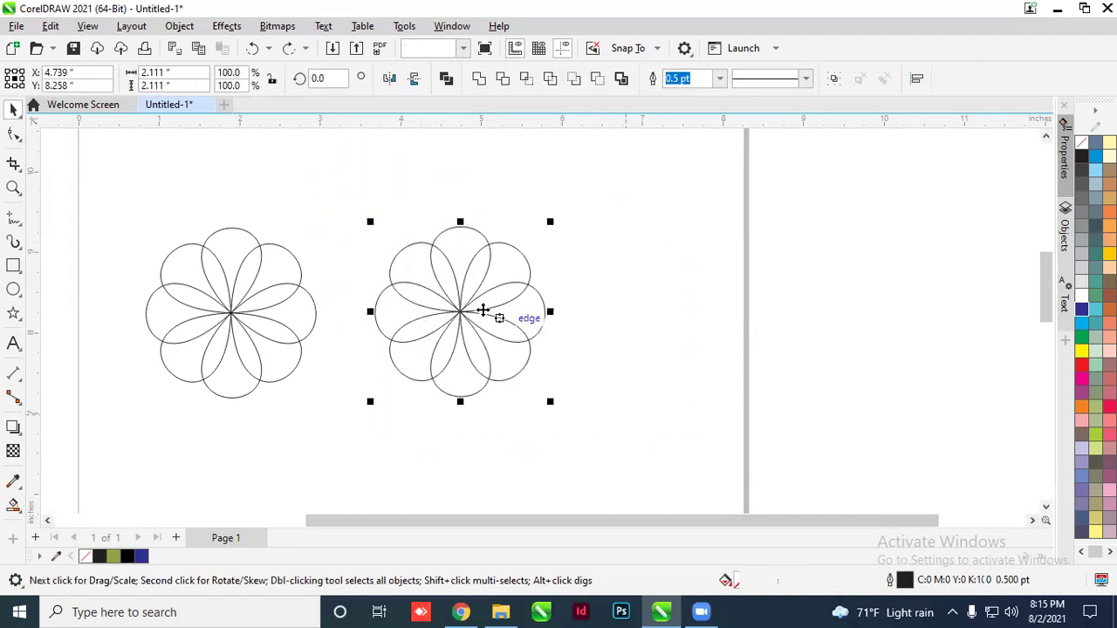
left_click_drag(486, 312, 419, 226)
left_click(599, 267)
Draw a rectangle about 2.07 in wide and 1.12 in high to the right of the flowers
left_click(13, 265)
mouse_move(546, 275)
left_mouse_down()
mouse_move(658, 370)
mouse_move(721, 369)
left_mouse_up()
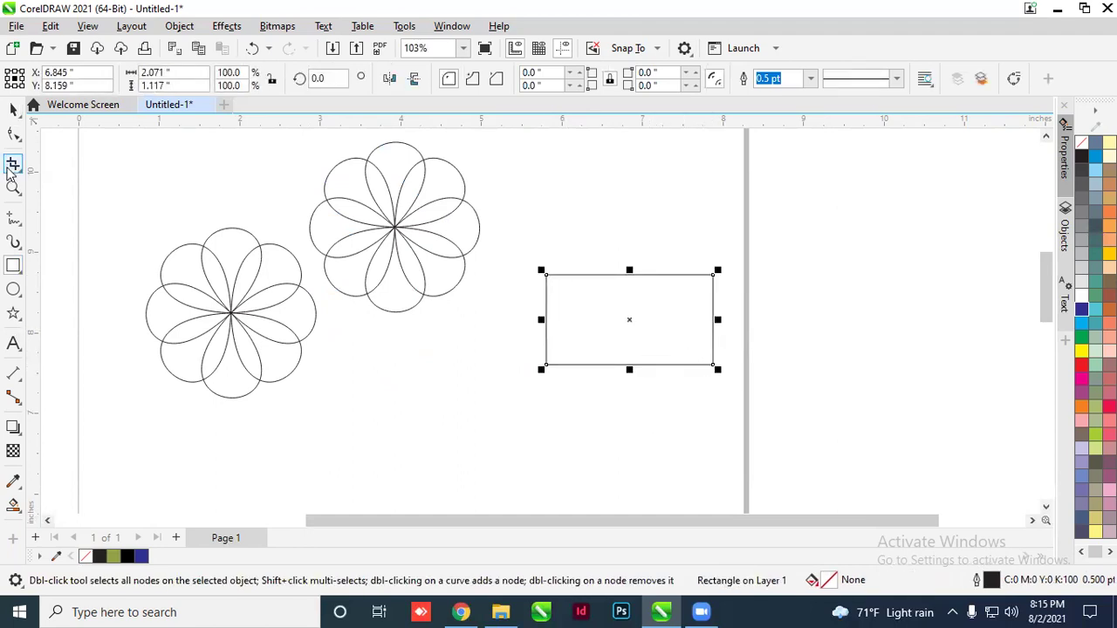
left_click(14, 265)
left_click(26, 110)
left_click_drag(630, 272, 630, 305)
key("Delete")
left_click(13, 110)
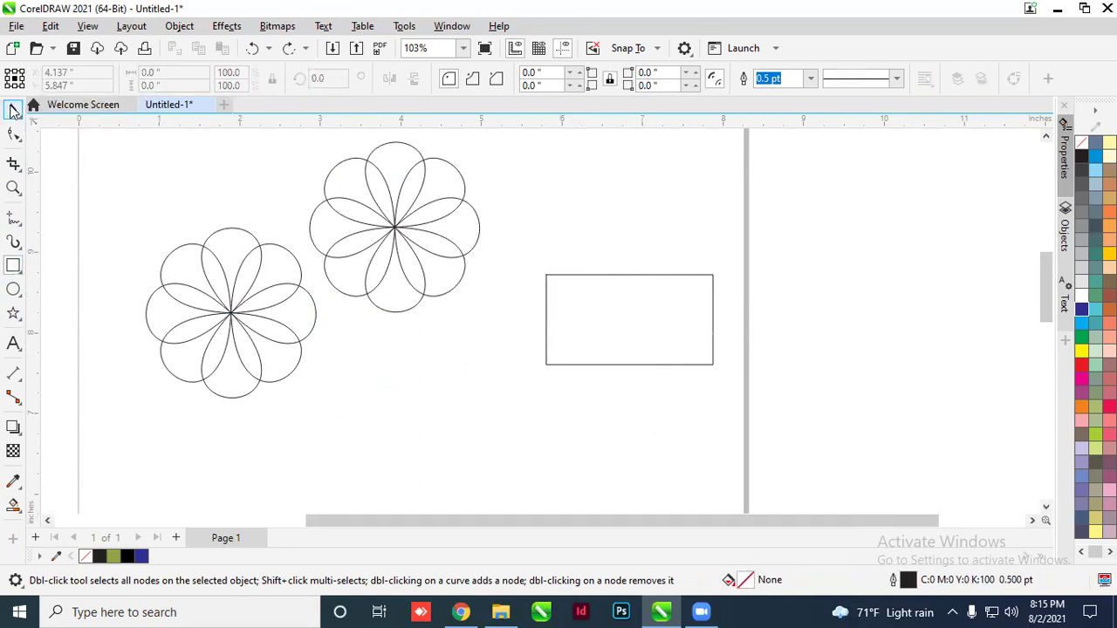
Lower the rectangle's top edge to make it about 0.6 in high
left_click(620, 298)
left_click_drag(630, 273, 630, 311)
left_click(680, 365)
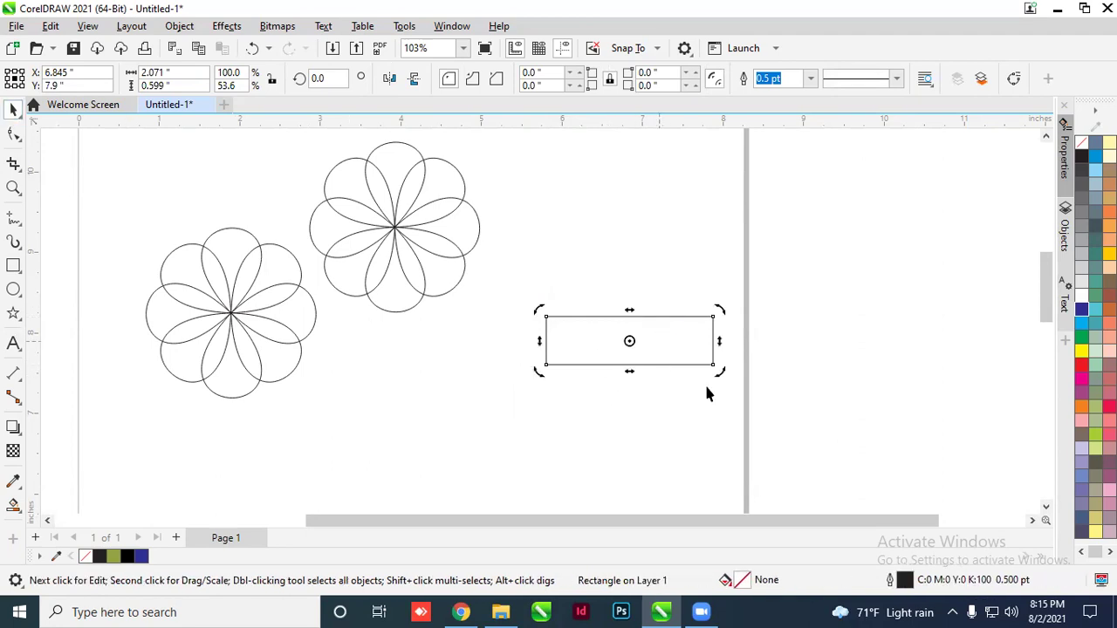
Duplicate the rectangle in place and rotate the copy by 90 degrees to form a cross
mouse_move(725, 384)
left_mouse_down()
mouse_move(711, 259)
mouse_move(663, 249)
mouse_move(705, 373)
left_mouse_up()
left_click(676, 366)
left_click(673, 357)
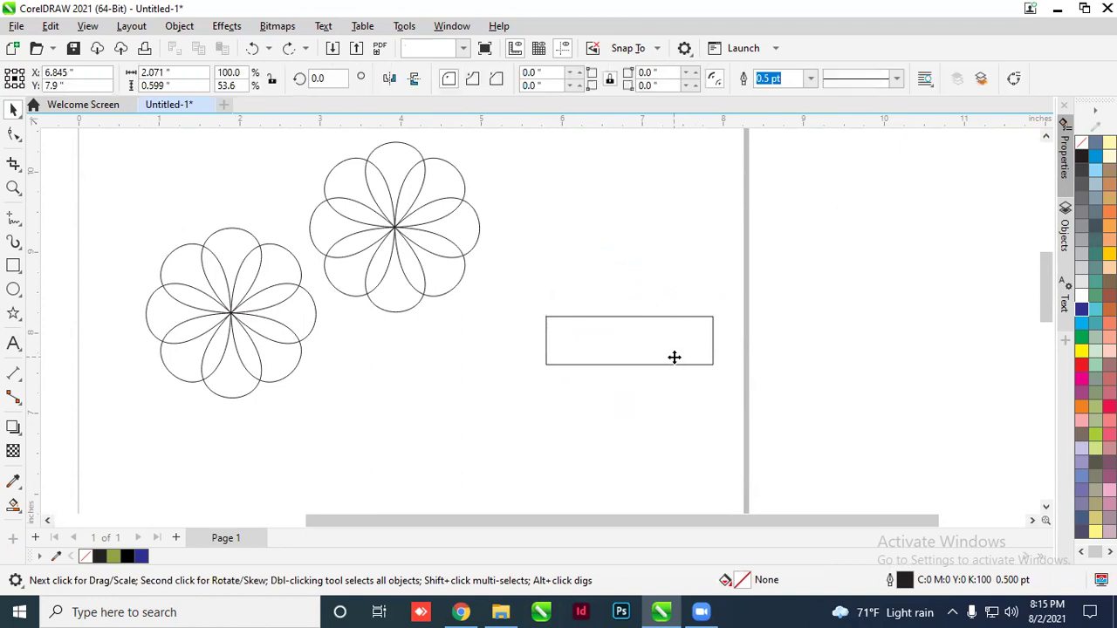
double_click(317, 78)
type("90")
key("Return")
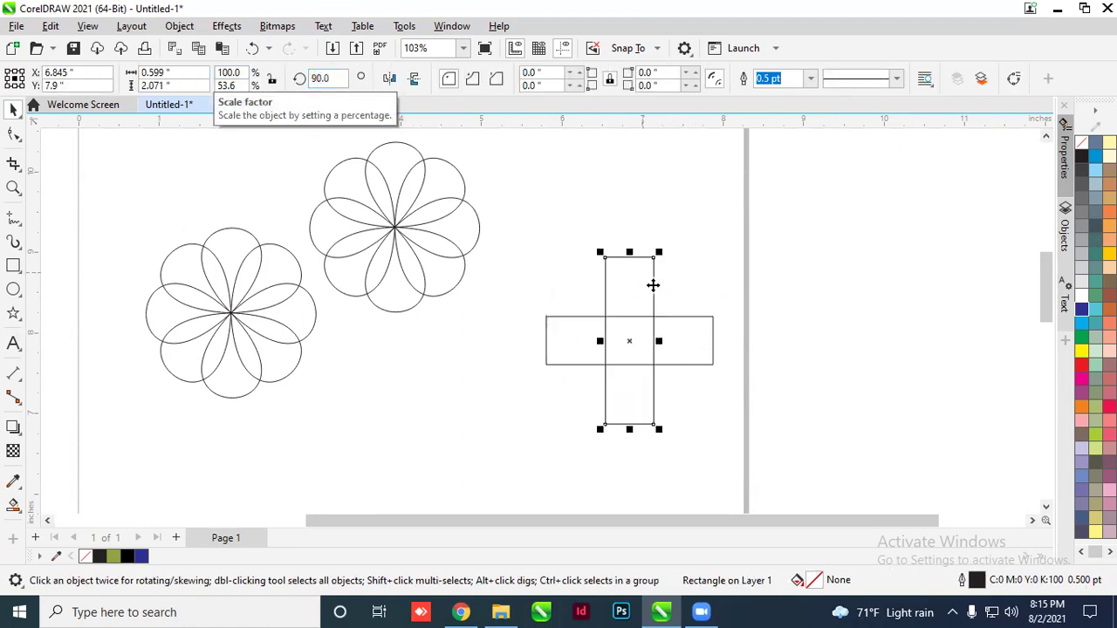
Weld the two crossed rectangles into a single cross outline, inspect it, and undo the weld
left_click(757, 314)
left_click_drag(803, 455, 802, 454)
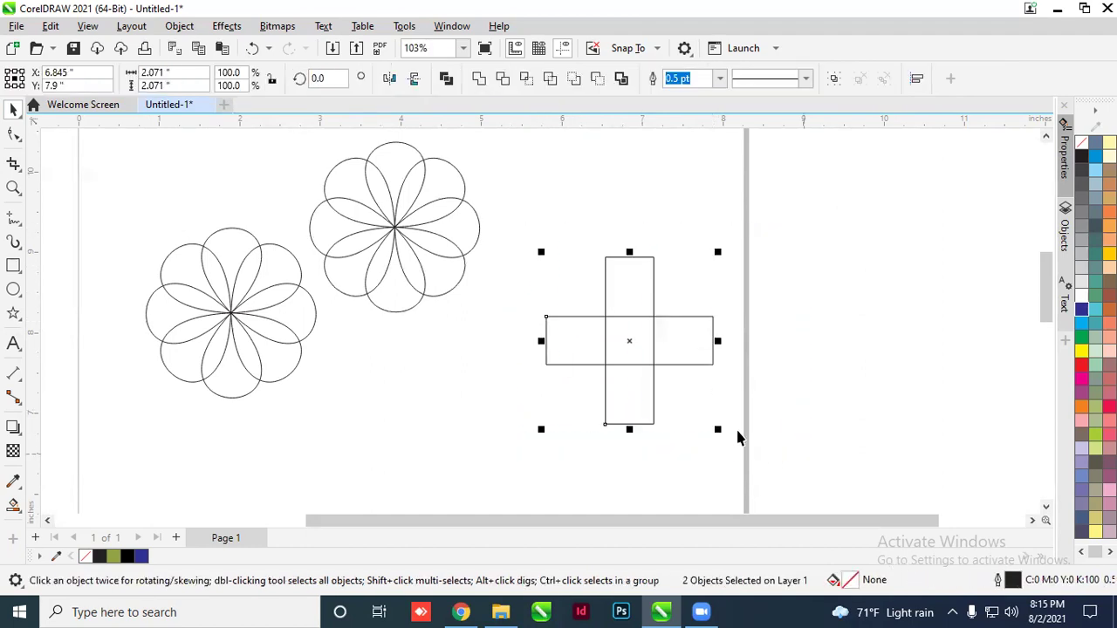
left_click(475, 78)
left_click(730, 377)
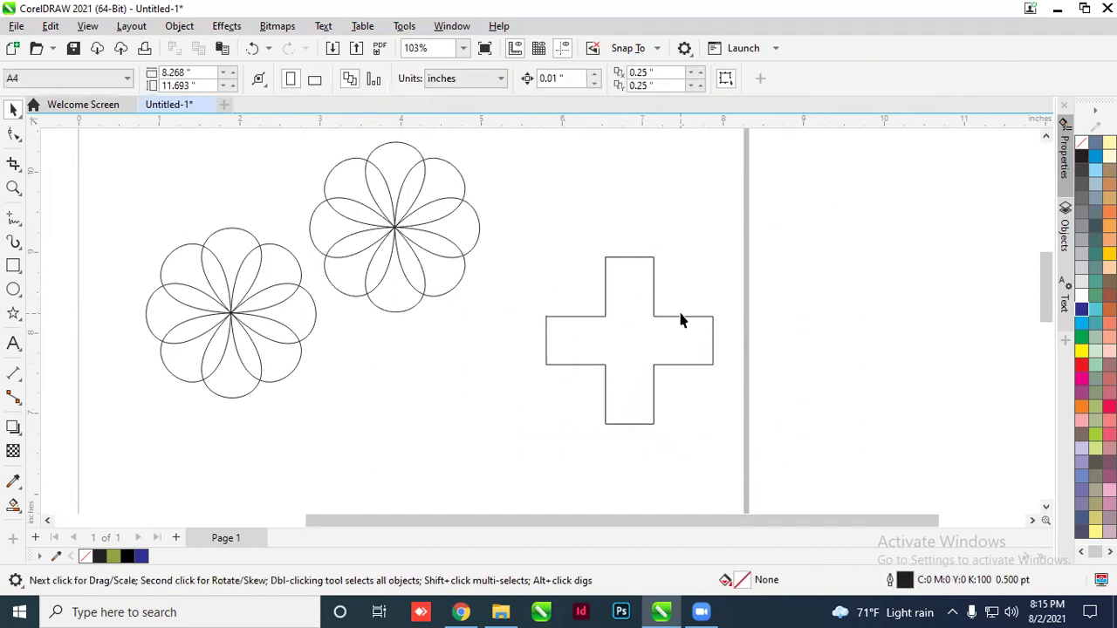
left_click_drag(682, 321, 593, 349)
key("Escape")
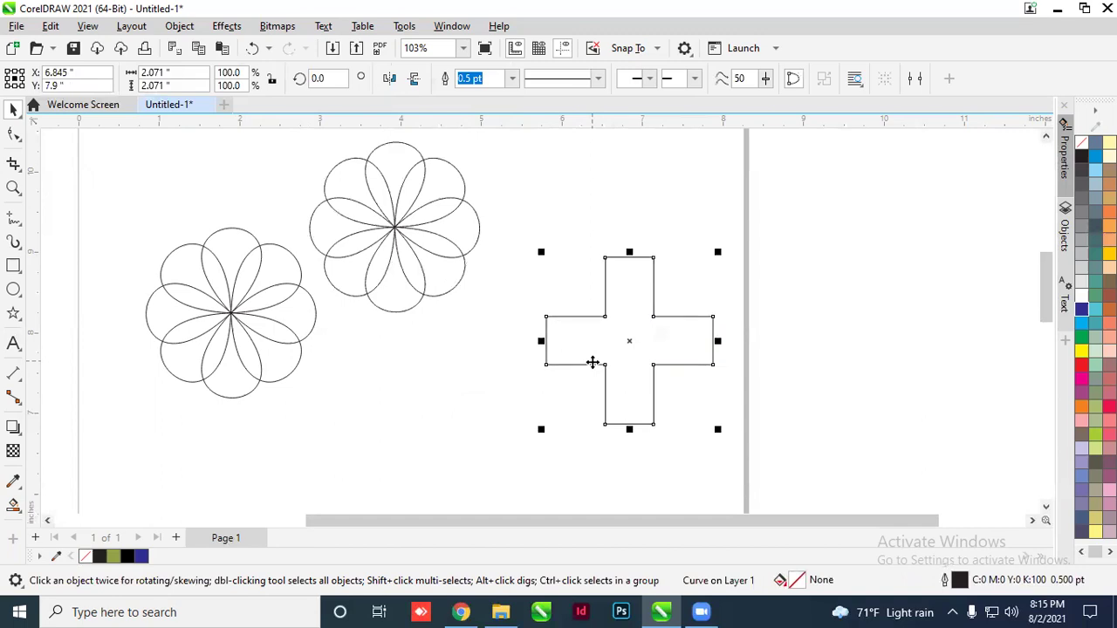
left_click(643, 312)
key("ctrl+z")
Trim the horizontal rectangle with the vertical one
left_click_drag(519, 236, 757, 458)
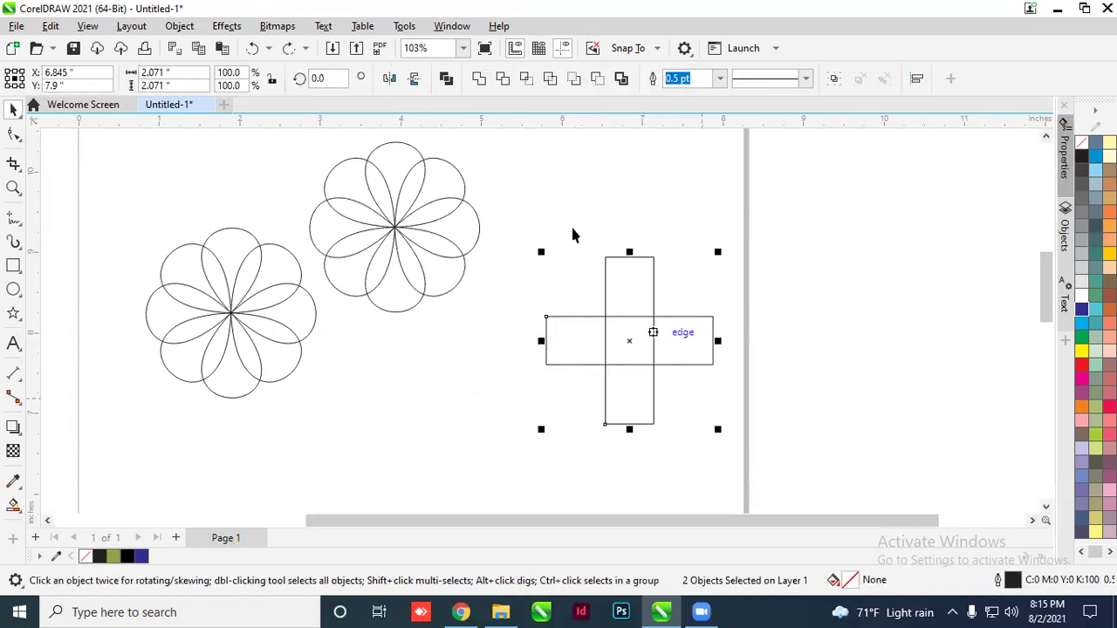
left_click(503, 80)
left_click(791, 357)
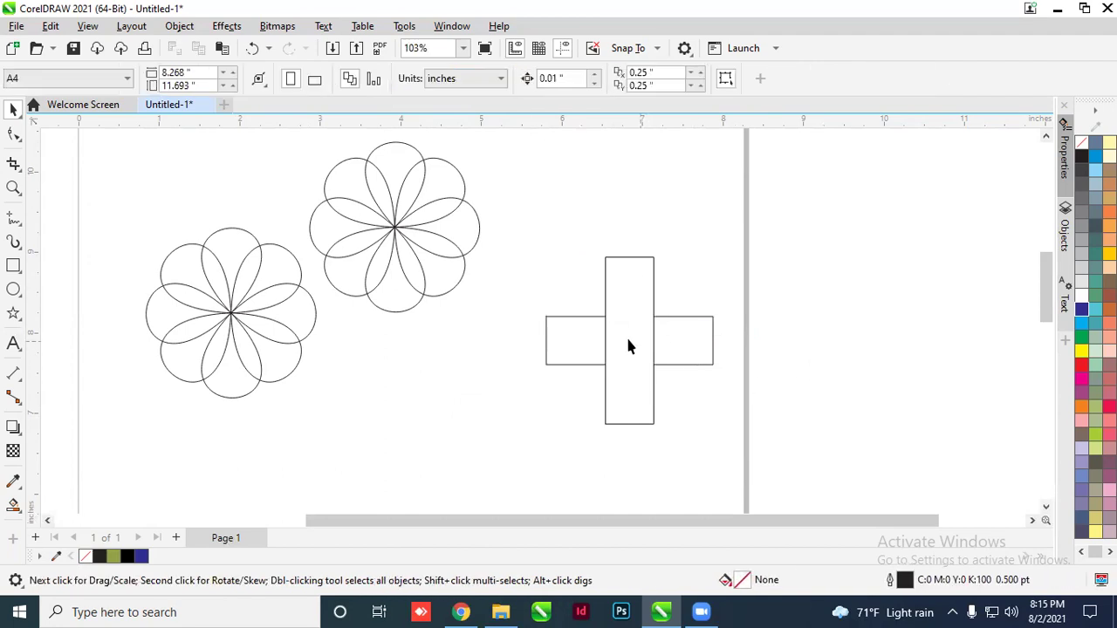
Move the vertical rectangle and the trimmed horizontal piece apart to expose the cut, and undo the moves and the trim
left_click_drag(628, 346, 791, 321)
left_click_drag(698, 364, 648, 444)
key("ctrl+z")
left_click(652, 264)
key("ctrl+z")
left_click(778, 319)
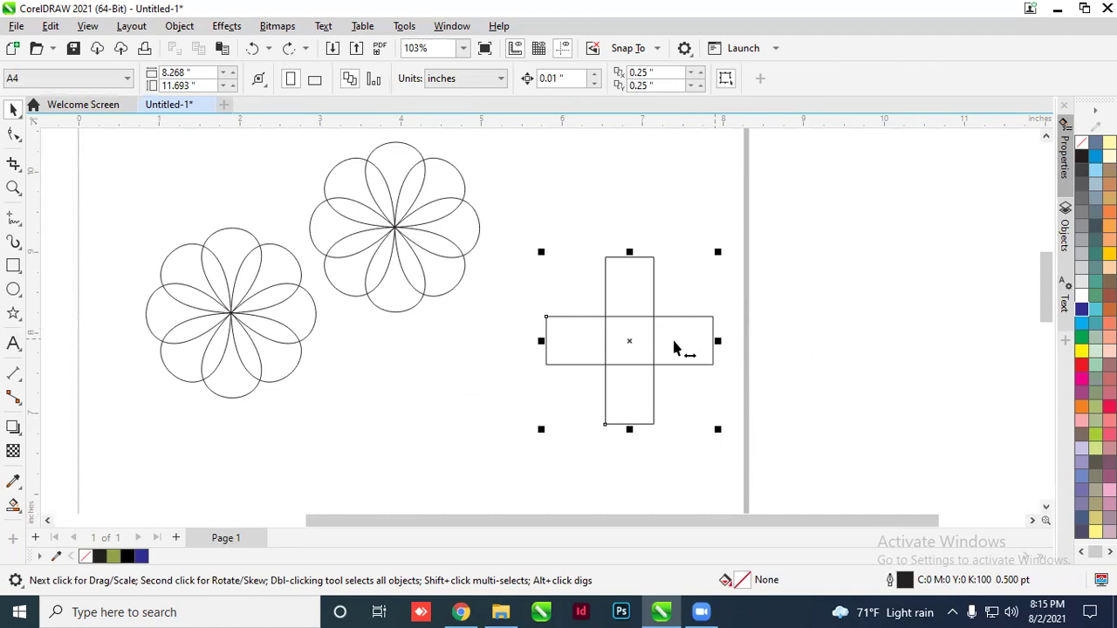
Select both crossed rectangles and create a shape from their overlap with Intersect
left_click_drag(524, 224, 784, 471)
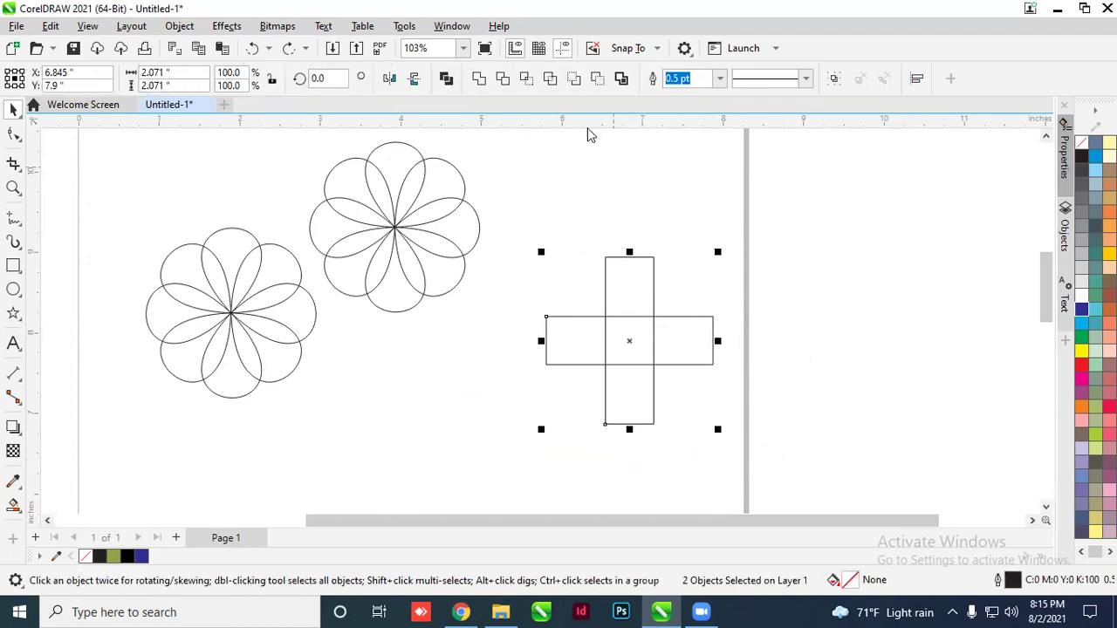
left_click(528, 89)
left_click(773, 314)
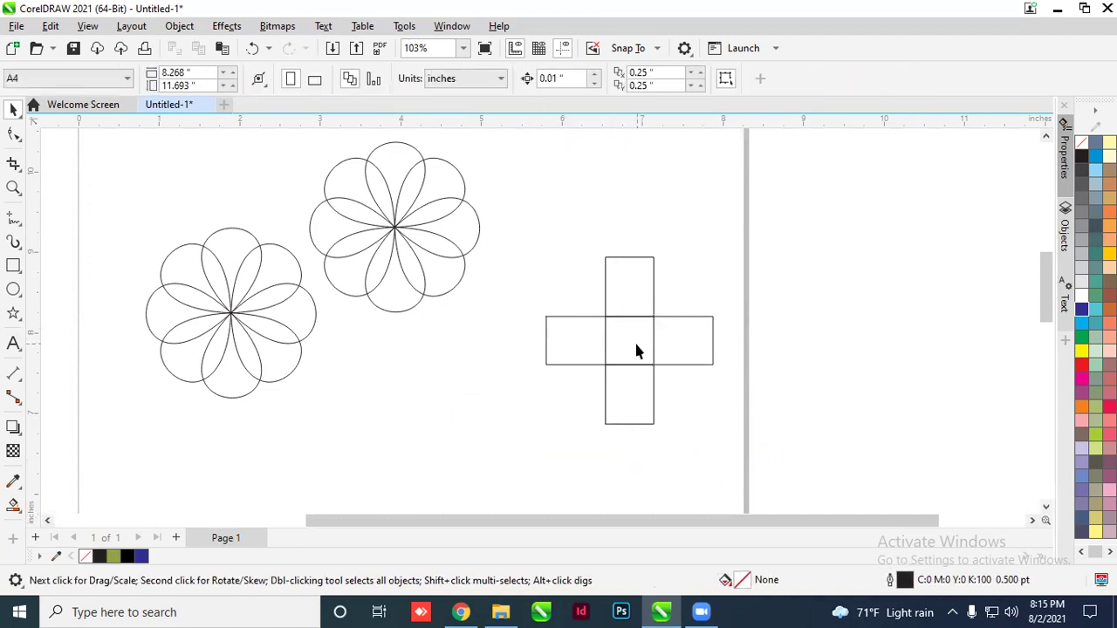
Move the vertical rectangle and the central overlap square away from the cross, and undo both moves
left_click_drag(637, 350, 848, 289)
left_click_drag(650, 338, 624, 442)
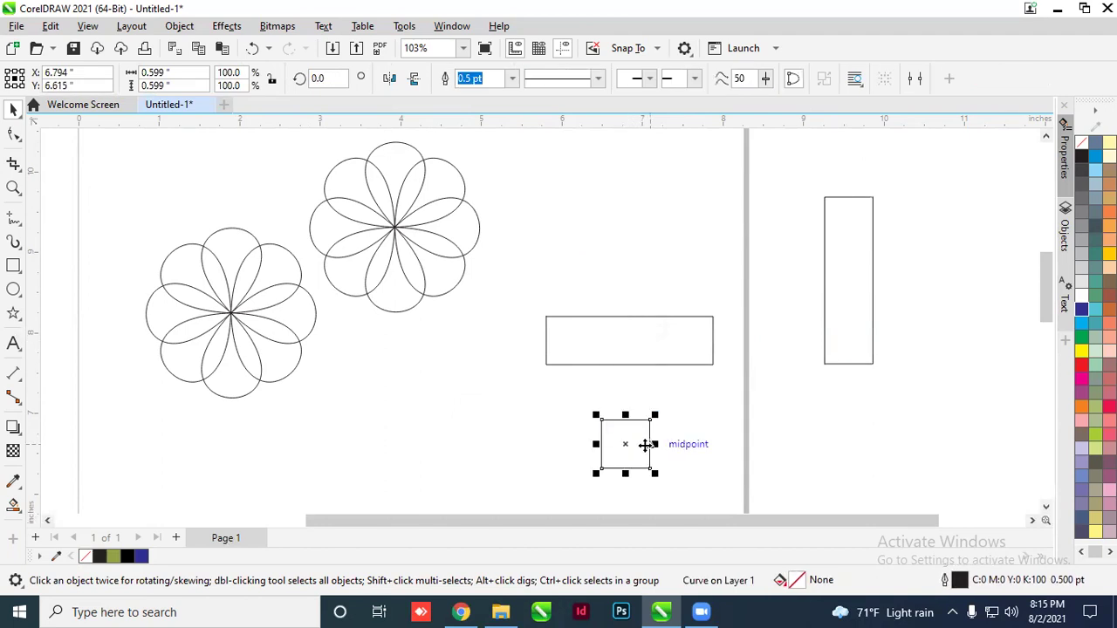
key("ctrl+z")
key("ctrl+z")
left_click(833, 357)
left_click(636, 346)
left_click(690, 300)
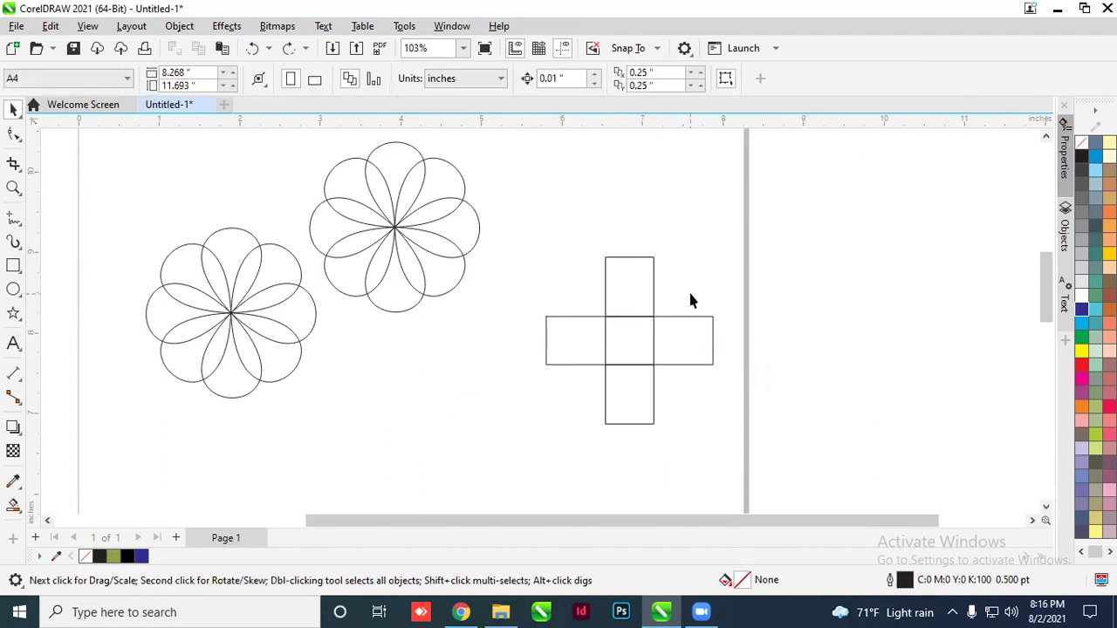
Move only the overlap square out to the right of the cross, and undo both the move and the Intersect
left_click_drag(689, 301, 558, 382)
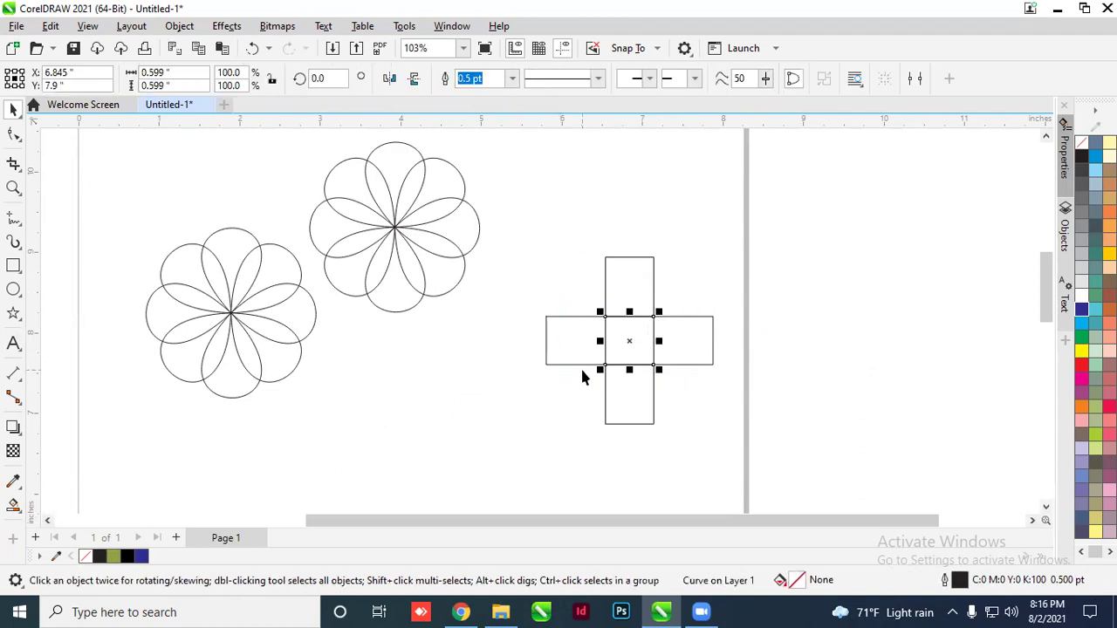
left_click(953, 308)
left_click_drag(603, 341, 781, 344)
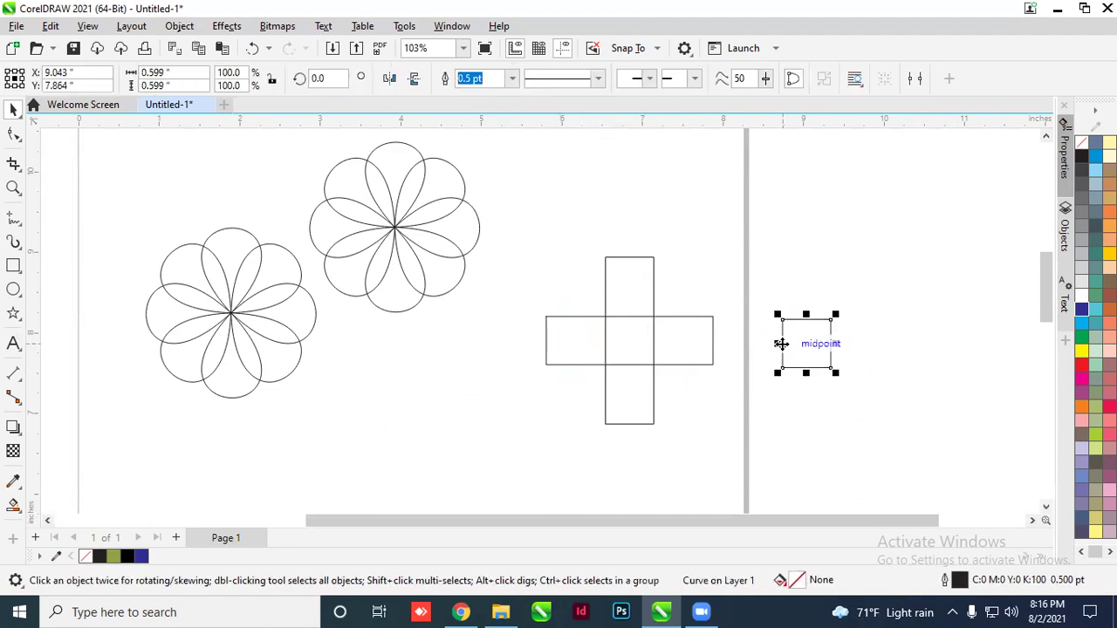
key("ctrl+z")
key("ctrl+z")
key("ctrl+y")
key("ctrl+z")
Apply Front Minus Back and Back Minus Front in turn to the two crossed rectangles, undoing each
left_click_drag(512, 224, 785, 454)
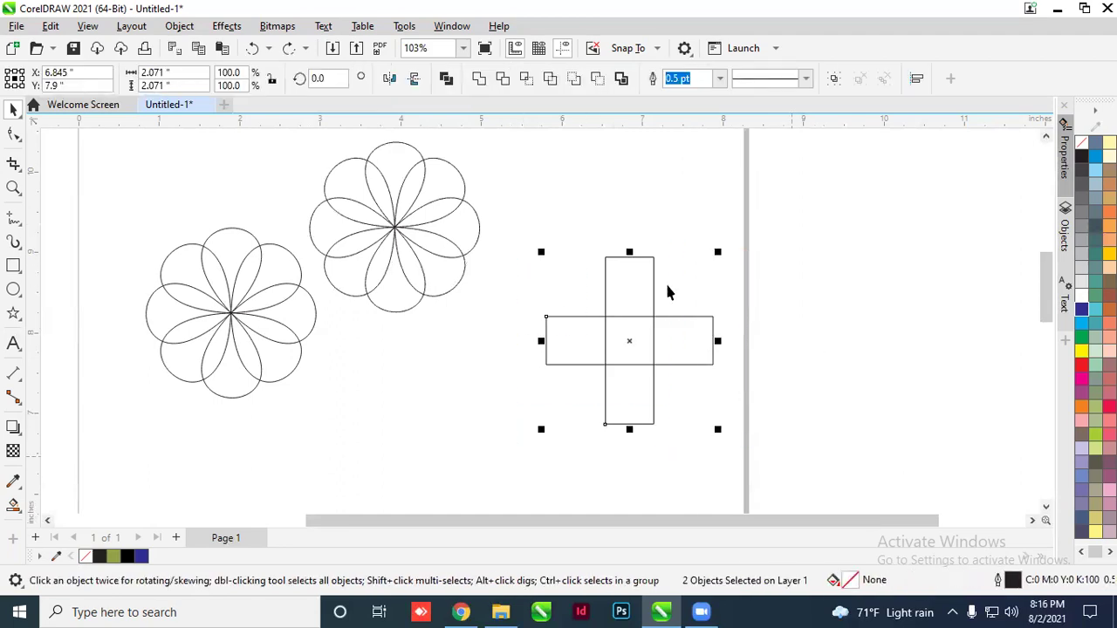
left_click(573, 80)
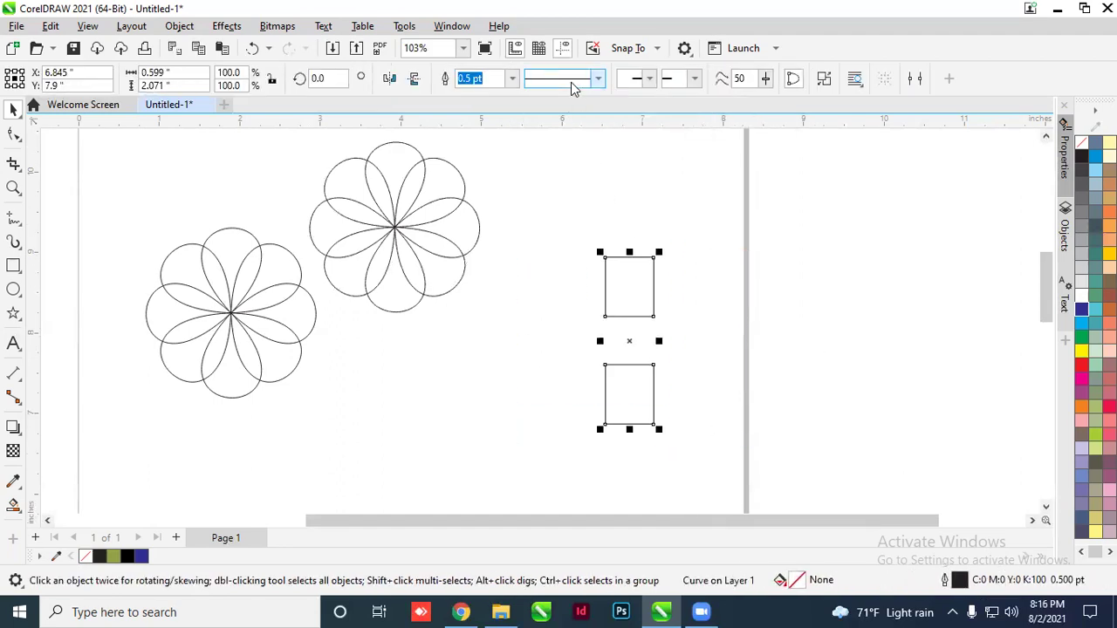
key("ctrl+z")
left_click(597, 79)
key("ctrl+z")
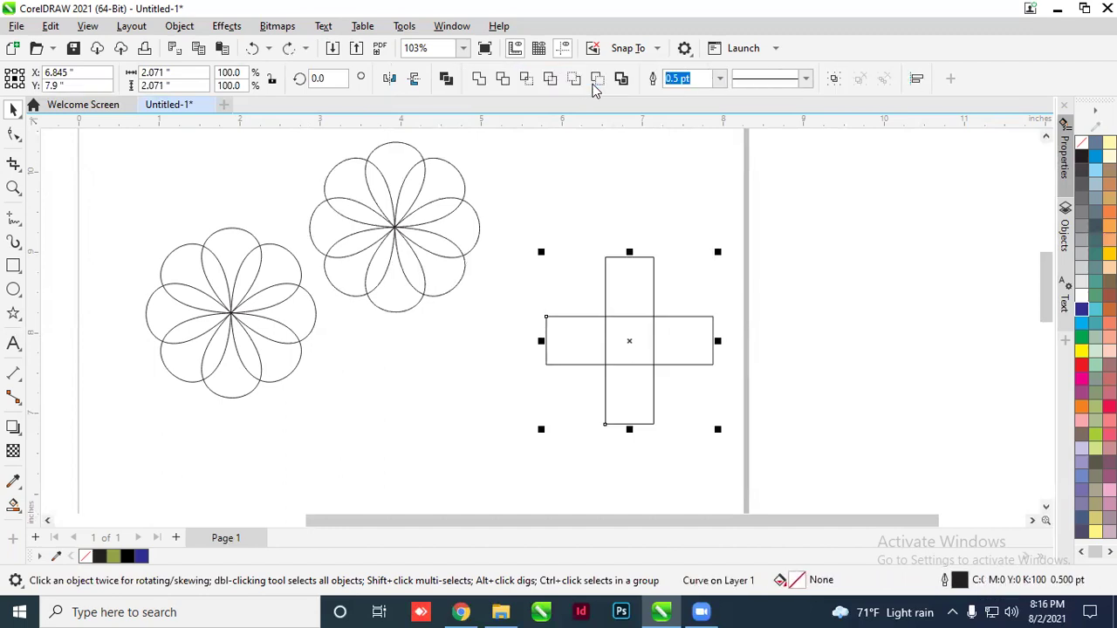
Try Simplify, Intersect, Trim and Weld in turn on the two crossed rectangles, undoing each result
left_click(550, 79)
key("ctrl+z")
left_click(527, 80)
key("ctrl+z")
left_click(502, 79)
key("ctrl+z")
left_click(483, 81)
key("ctrl+z")
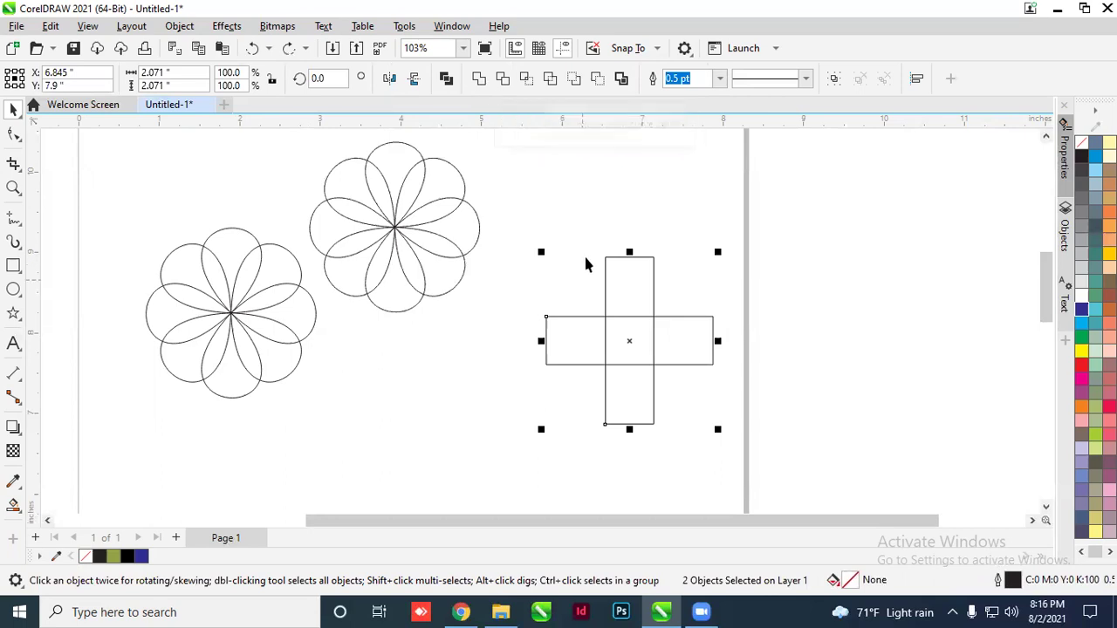
Try Front Minus Back on the crossed rectangles, undo it, and subtract the vertical rectangle from the horizontal one with Back Minus Front
left_click(552, 81)
left_click(642, 334)
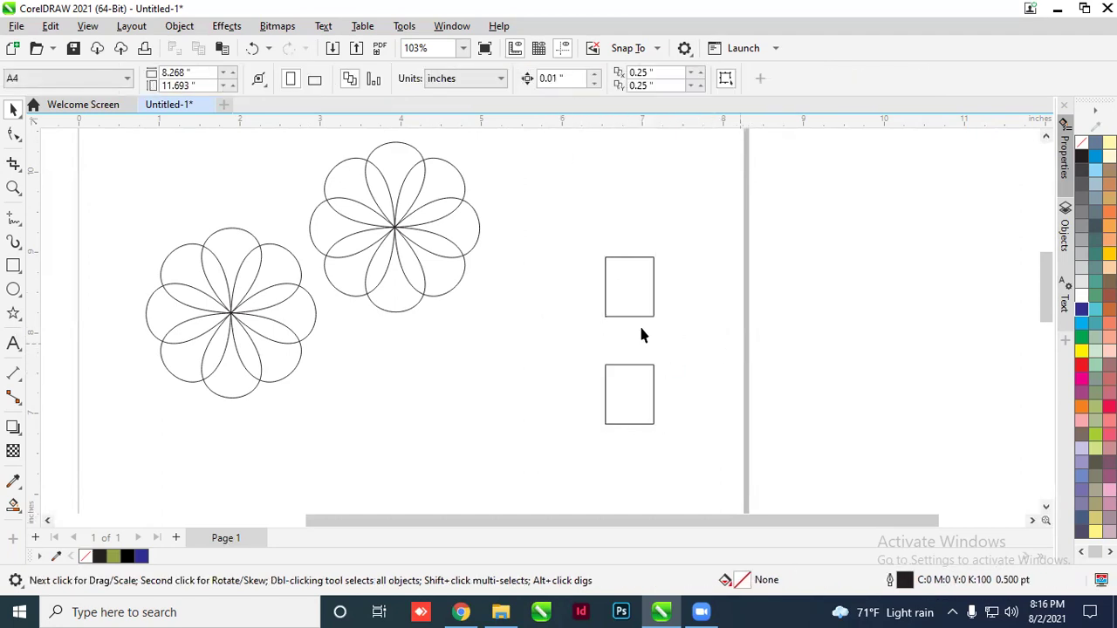
key("ctrl+z")
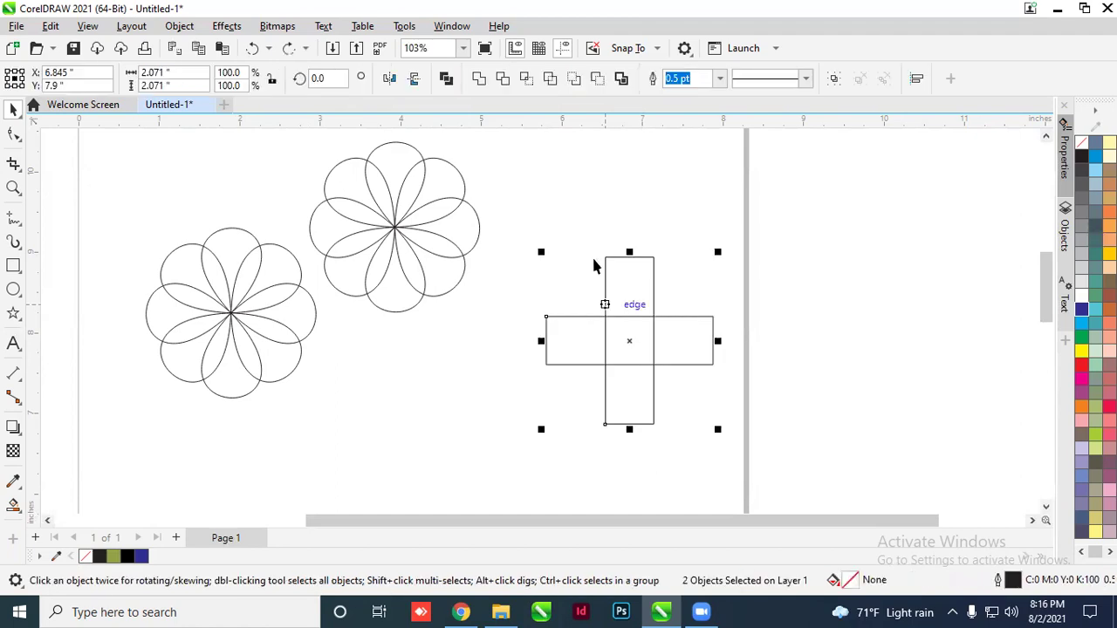
left_click(597, 78)
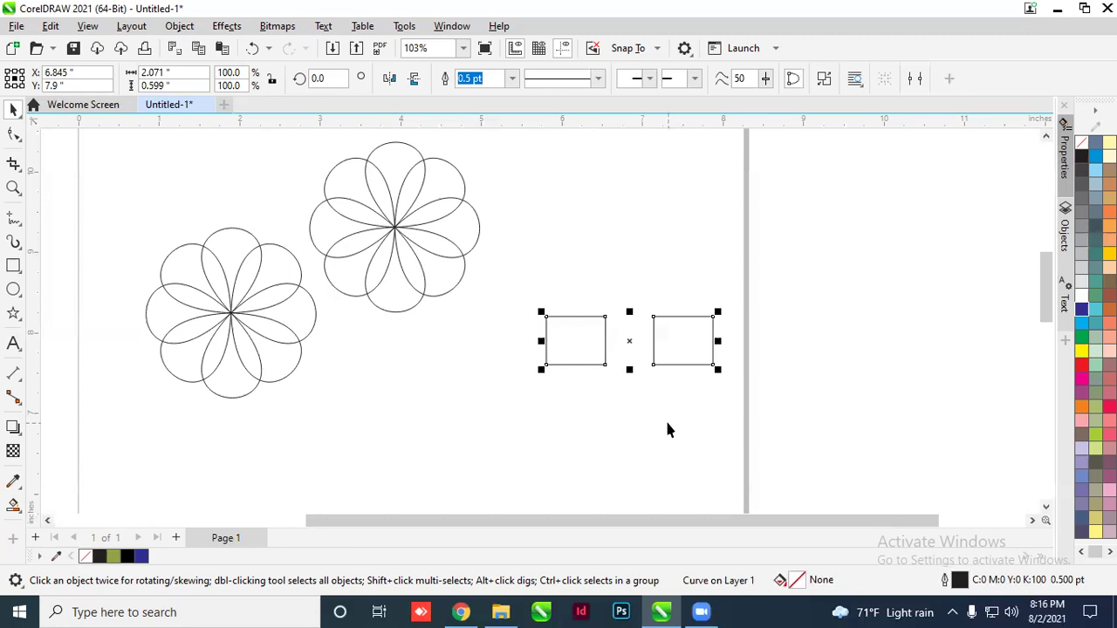
Undo the Back Minus Front result and delete both crossed rectangles
key("ctrl+z")
left_click(765, 375)
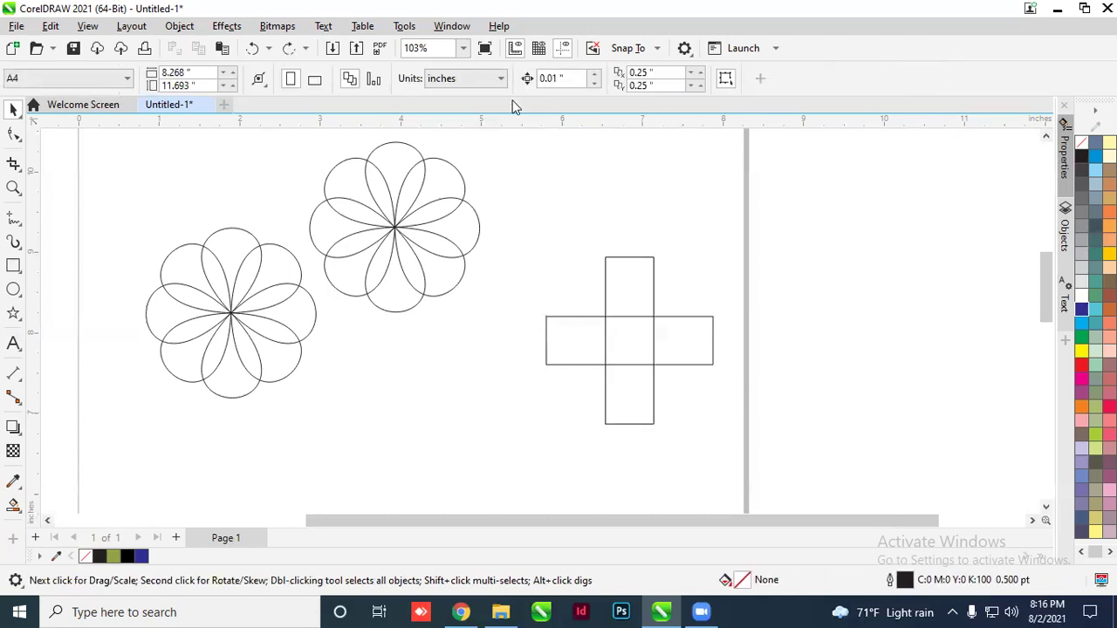
left_click_drag(768, 455, 766, 454)
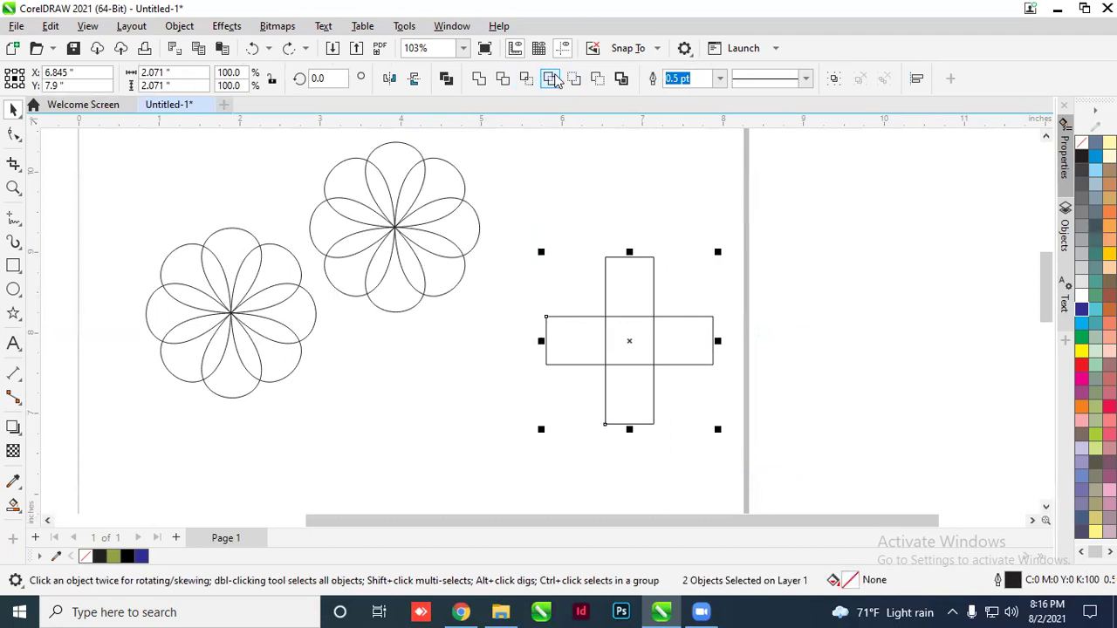
left_click_drag(530, 255, 736, 486)
key("Delete")
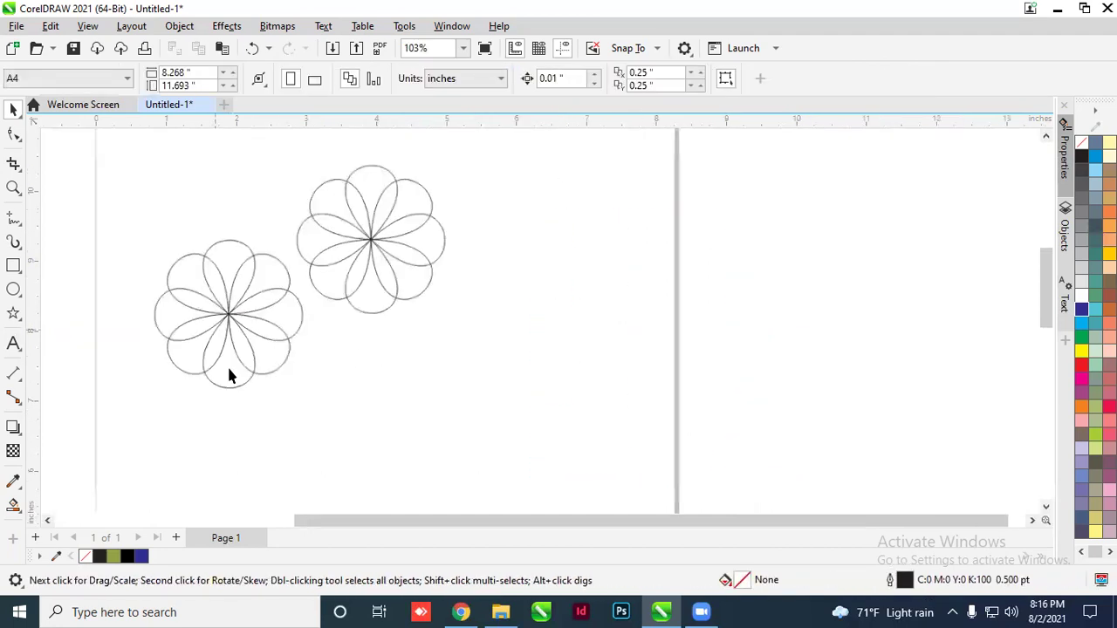
Move the whole lower flower farther left, away from the upper flower
scroll(270, 297, "up", 1)
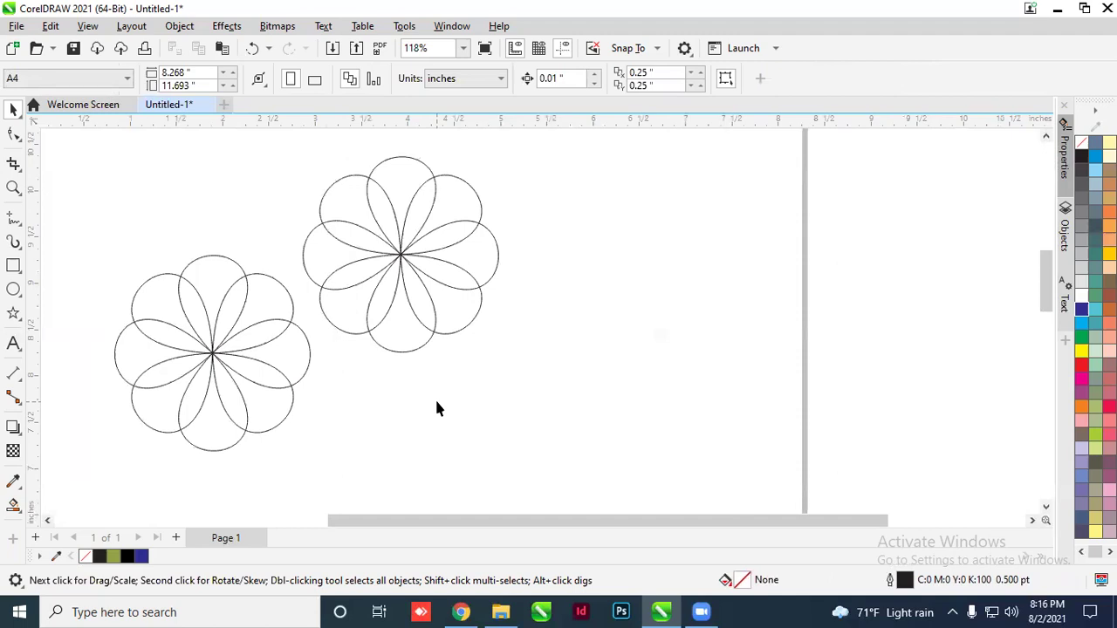
scroll(480, 375, "down", 2)
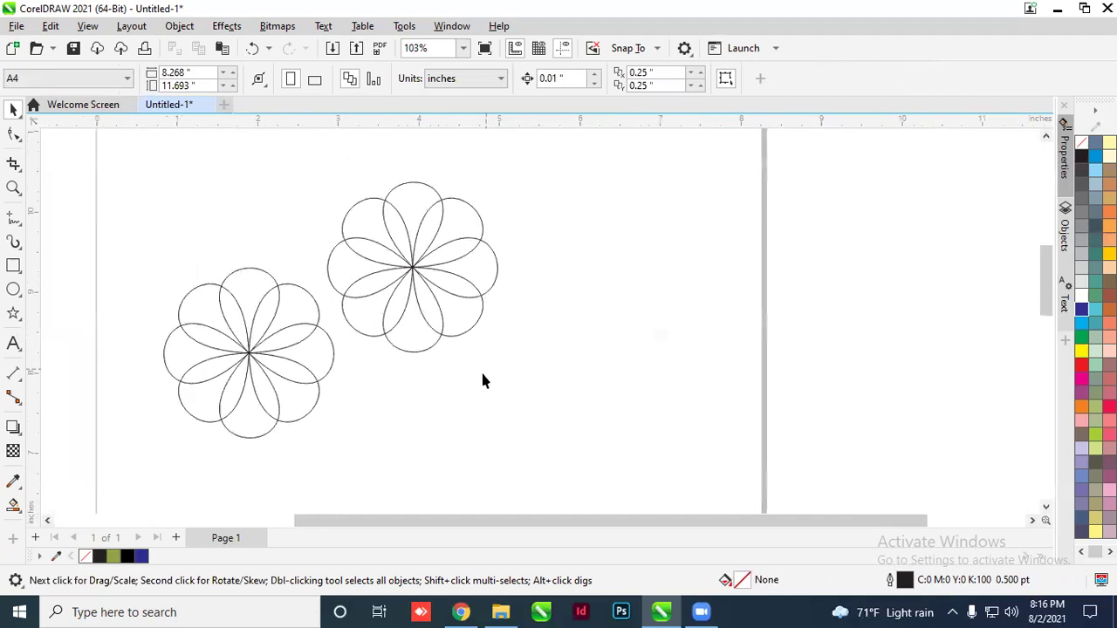
scroll(319, 301, "up", 3)
scroll(320, 307, "down", 2)
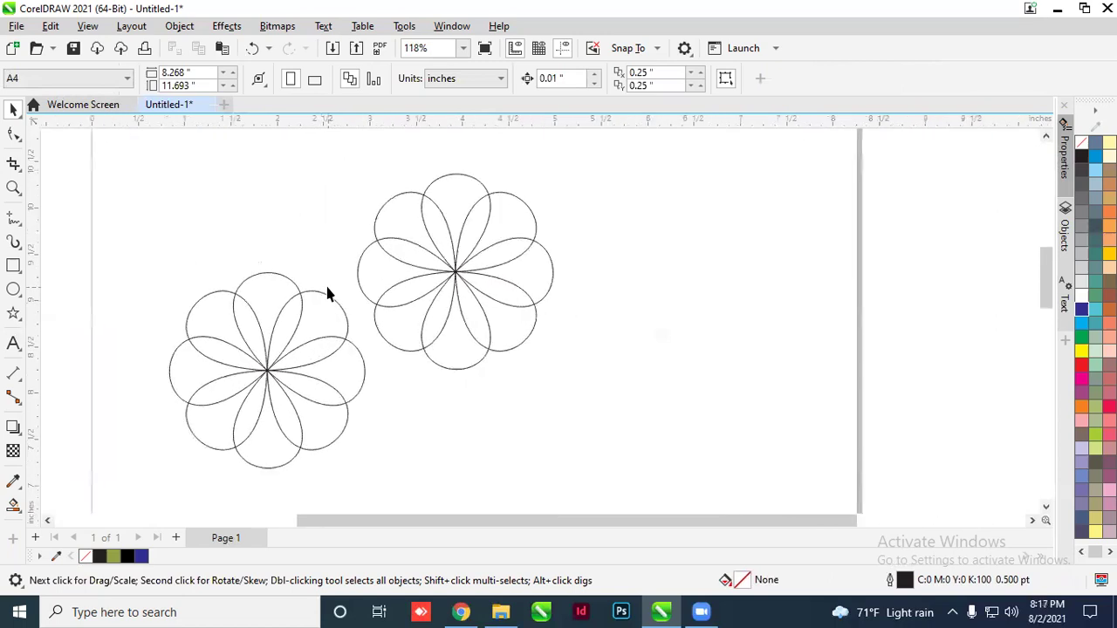
left_click_drag(372, 500, 373, 496)
left_click_drag(358, 359, 308, 336)
left_click(421, 266)
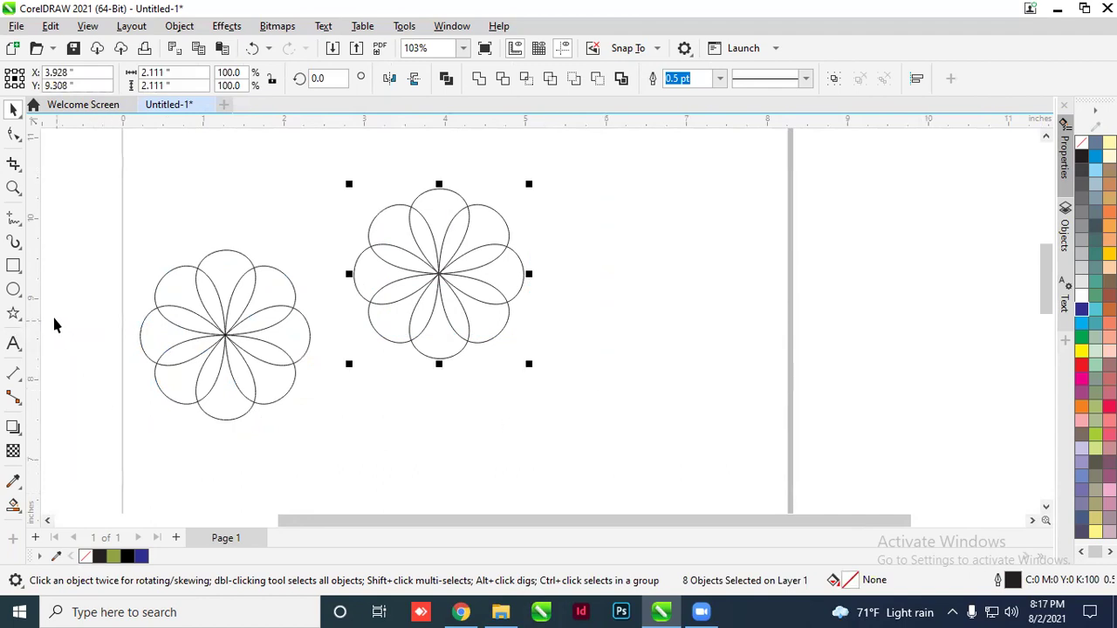
left_click_drag(107, 204, 340, 465)
left_click(667, 295)
left_click_drag(349, 167, 606, 429)
Fill the upper flower's top petal with cyan and its upper-right petal with red
left_click(431, 192)
scroll(431, 192, "up", 1)
left_click(446, 201)
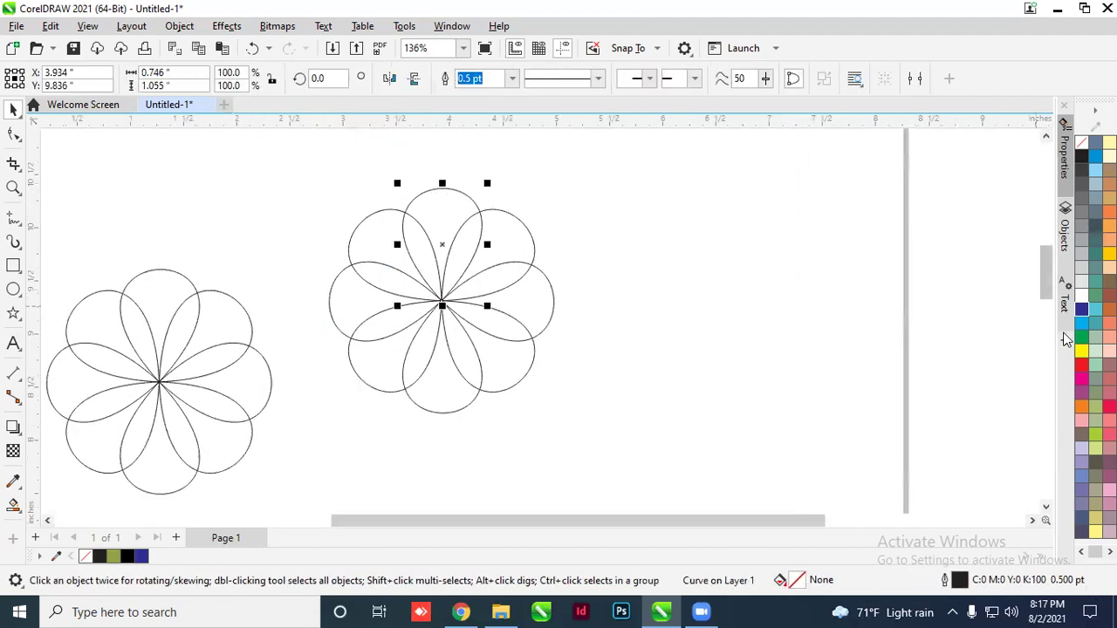
left_click(1082, 324)
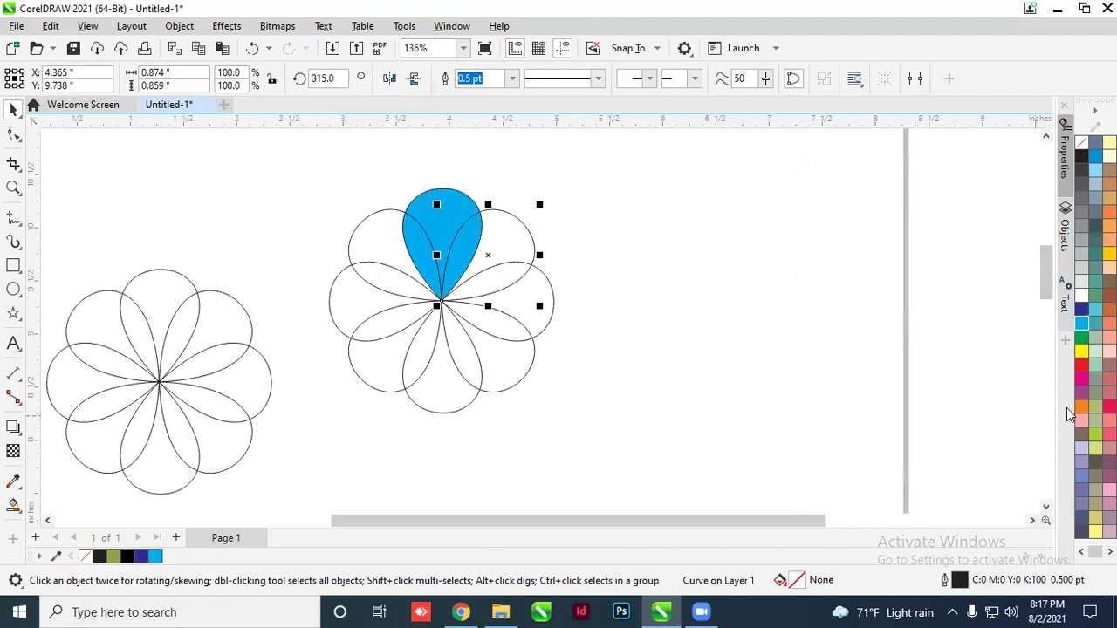
left_click(1081, 366)
left_click(602, 294)
left_click(517, 253)
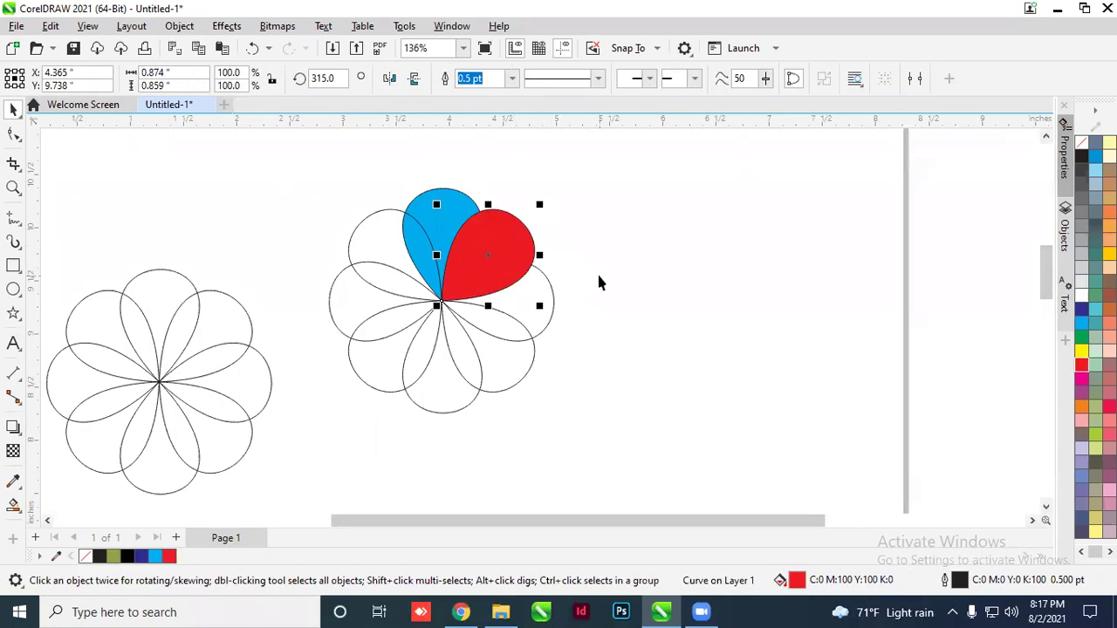
Delete the cyan and red petals, and undo both deletions and both fills
key("Delete")
left_click(479, 236)
key("Delete")
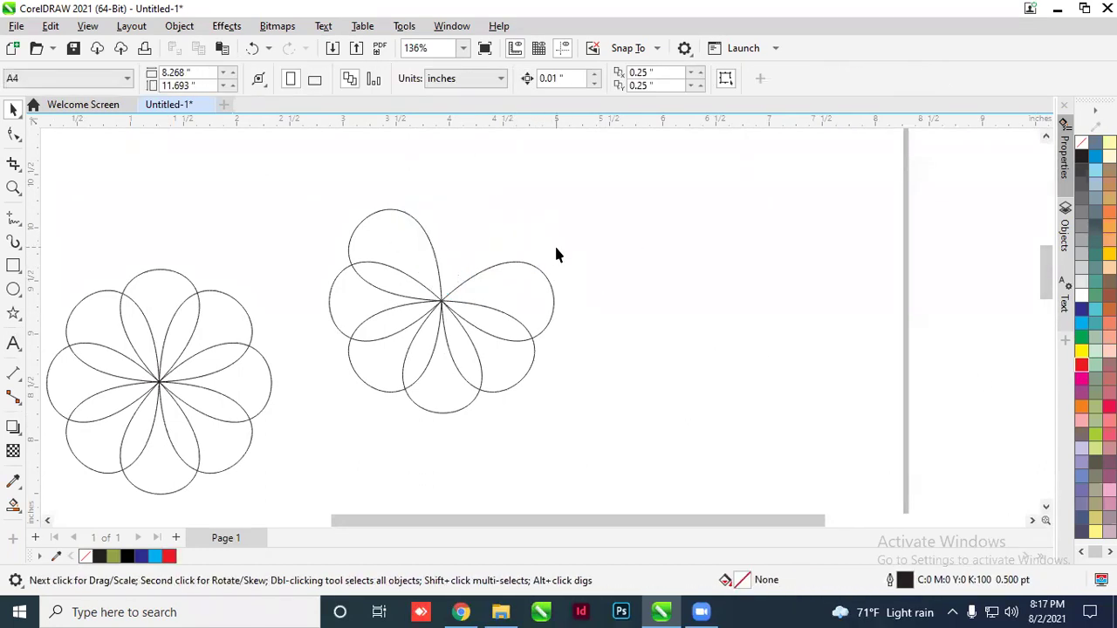
key("ctrl+z")
key("ctrl+z")
key("ctrl+z")
key("ctrl+z")
Place a copy of the upper flower's upper-right petal in the empty space to the right of the flower
left_click(620, 233)
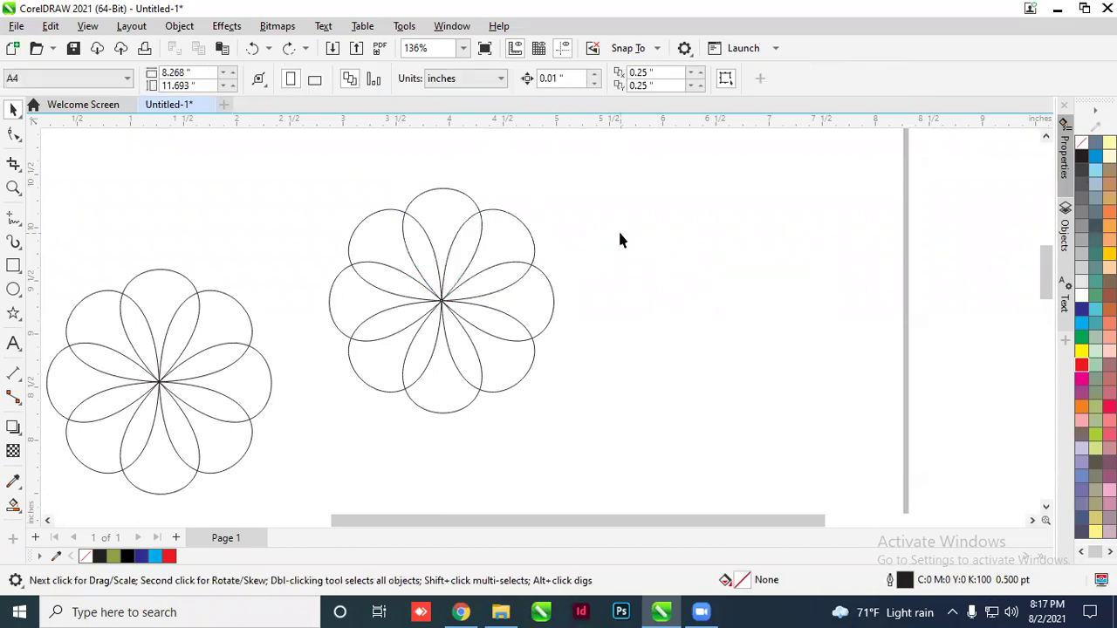
left_click(524, 236)
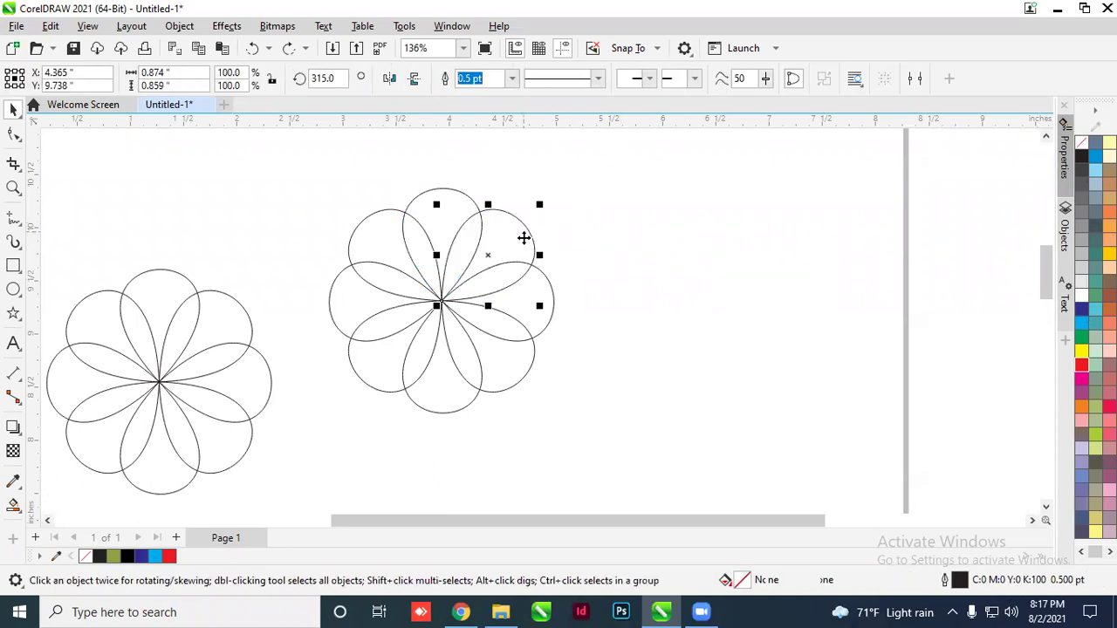
left_click_drag(590, 246, 840, 239)
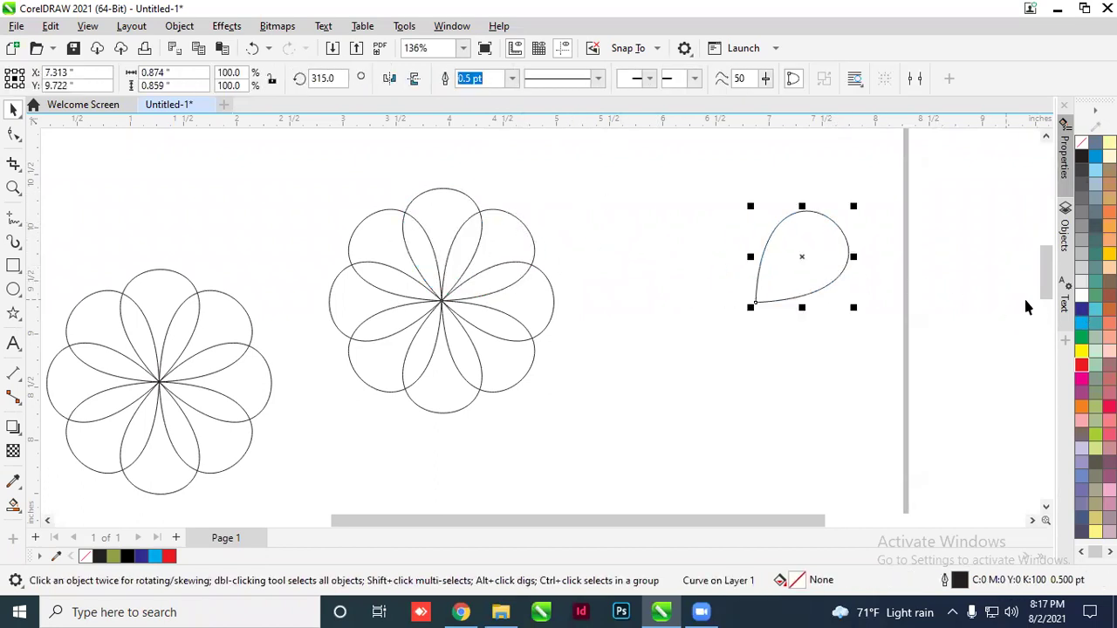
Fill the copied petal with Blue and move it closer to the flower, undoing both changes
left_click(1082, 316)
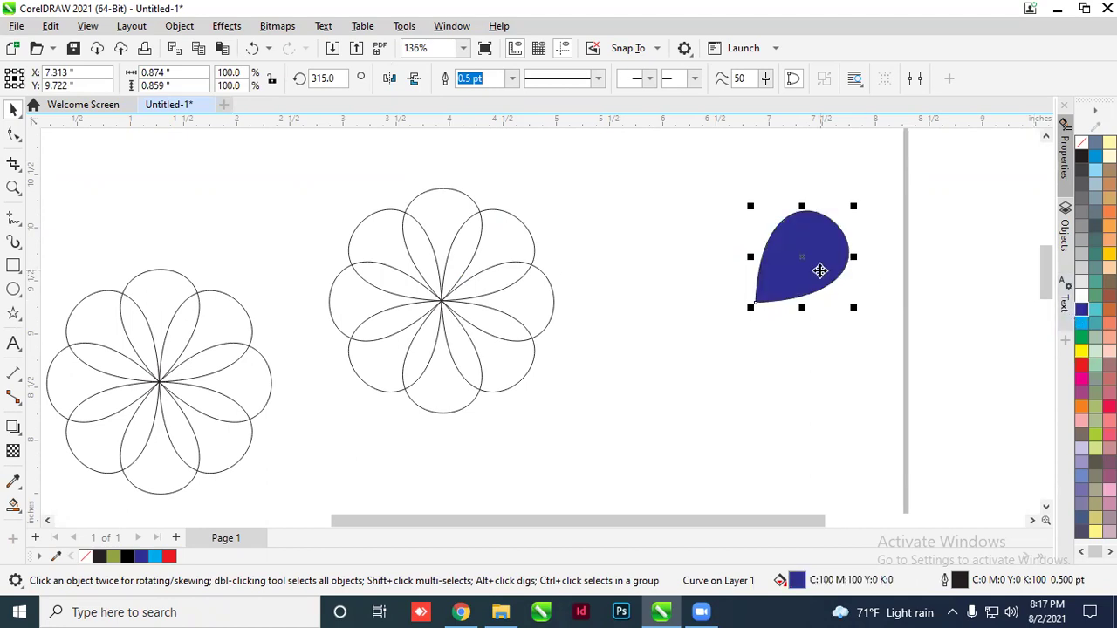
left_click_drag(820, 269, 729, 285)
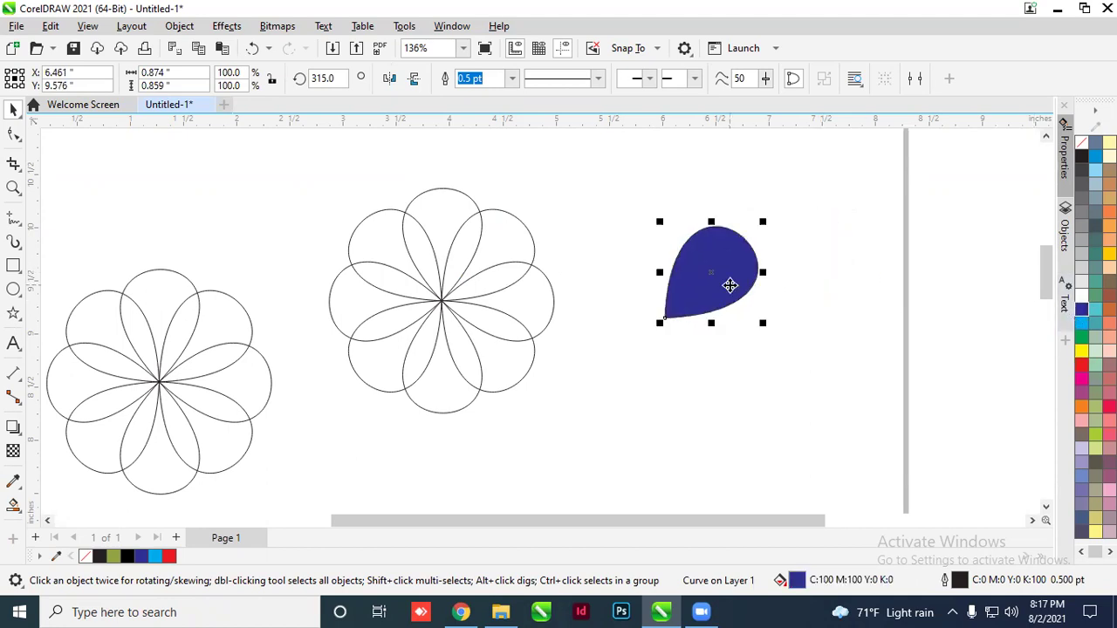
key("ctrl+z")
key("ctrl+z")
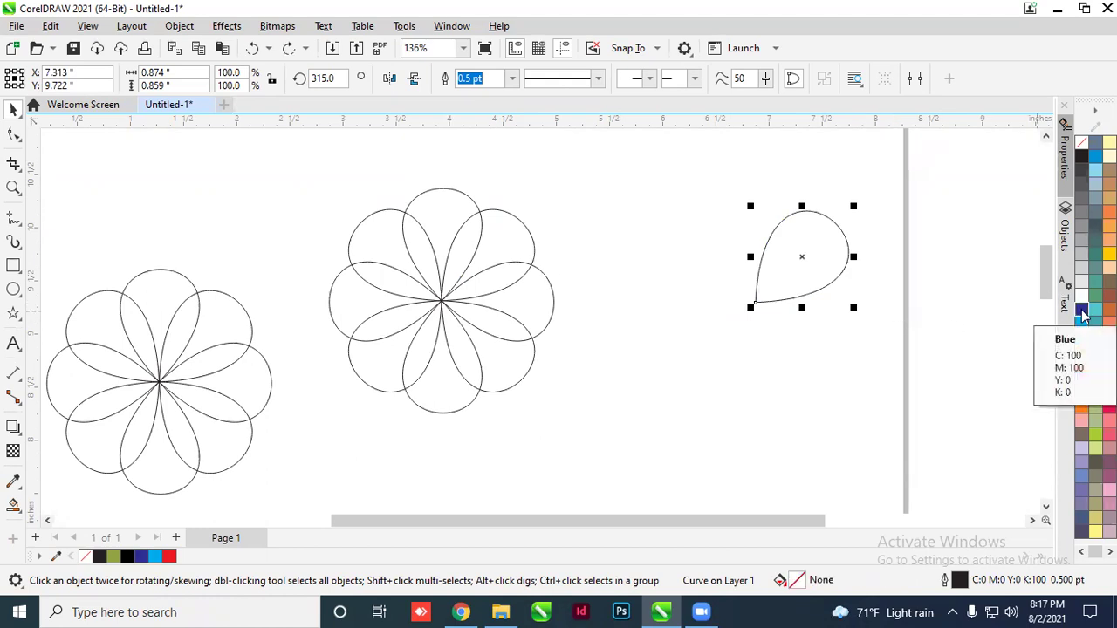
Fill the copied petal with the light red shade C:0 M:61 Y:36 K:0 and place a duplicate below it
left_click(1082, 316)
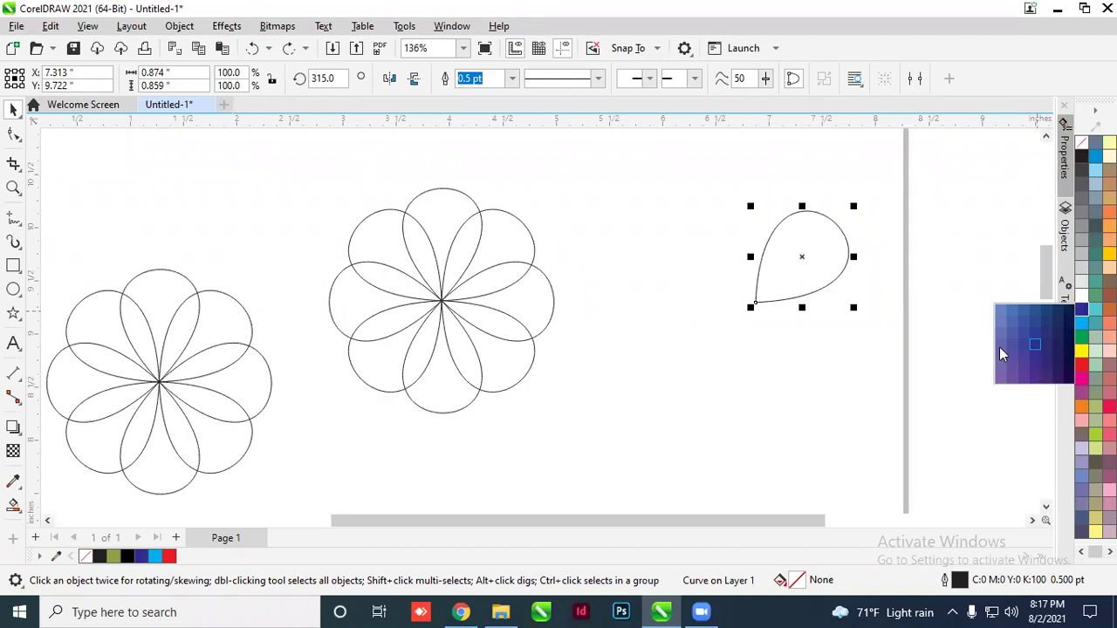
left_click(1082, 370)
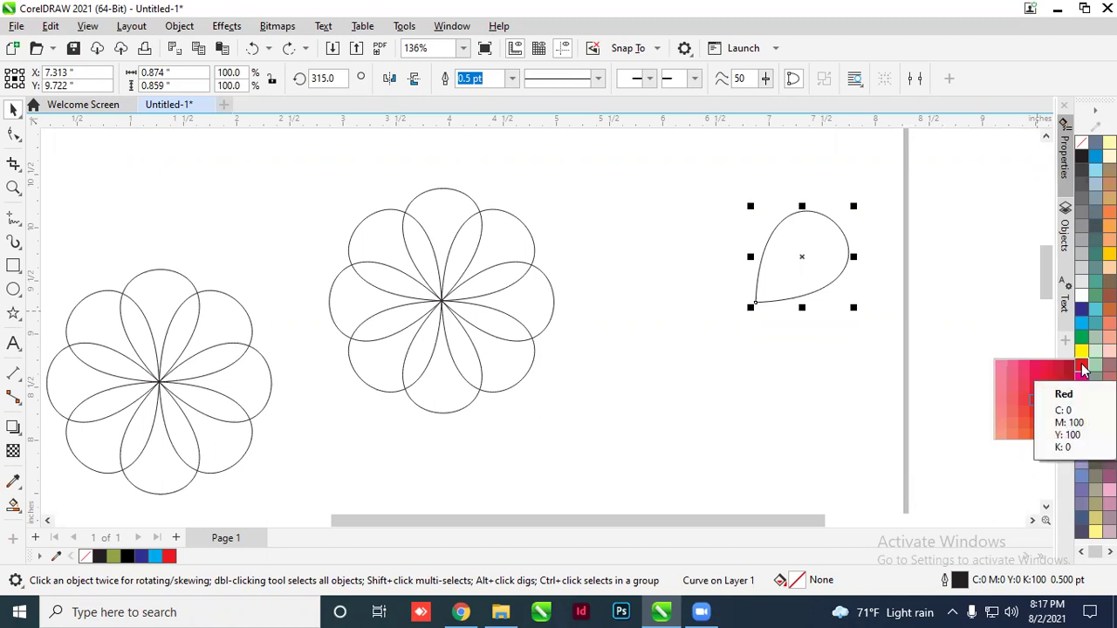
left_click(1001, 398)
left_click(842, 337)
left_click_drag(817, 275, 821, 365)
right_click(821, 365)
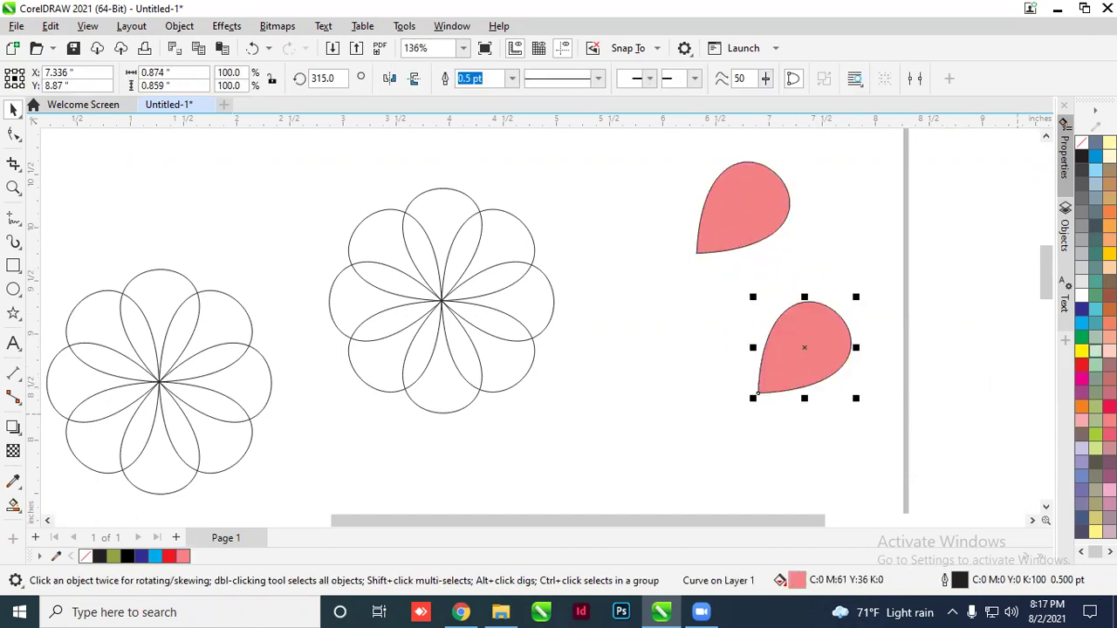
Recolour the lower duplicate petal with the pale shade C:5 M:0 Y:4 K:0 and place a copy of it alongside
mouse_move(1096, 351)
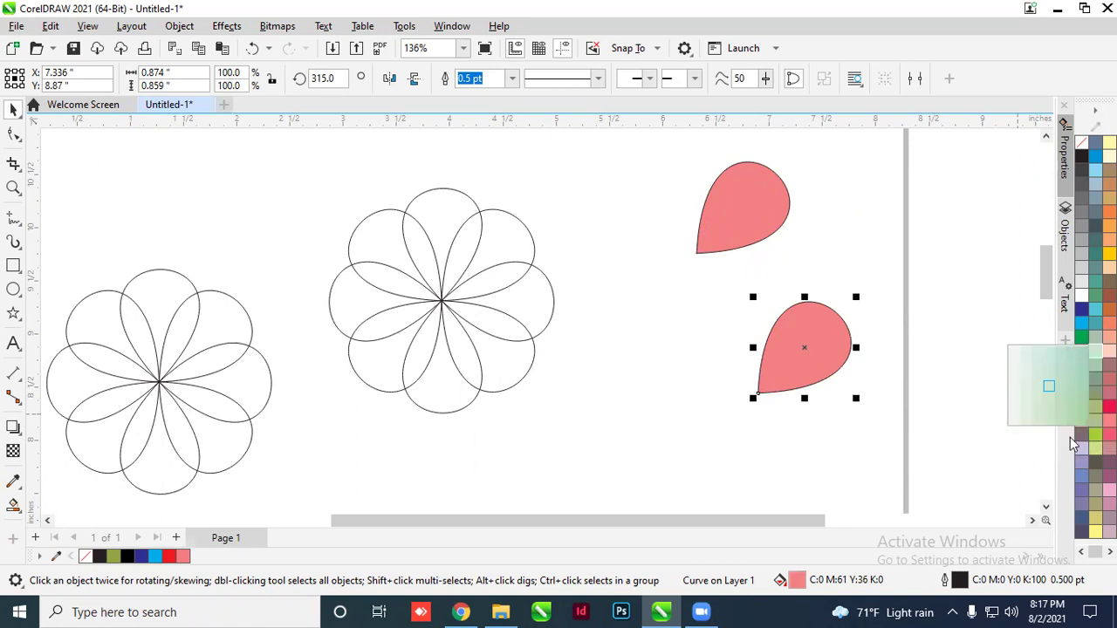
left_click(1010, 366)
left_click_drag(801, 345, 721, 365)
left_click(995, 365)
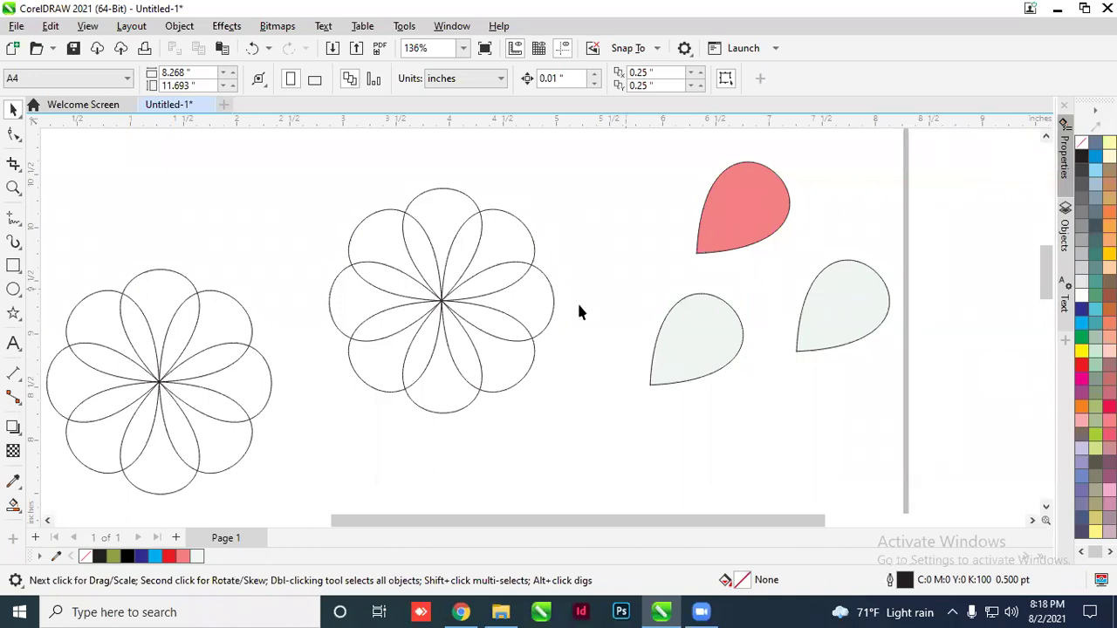
Move the three coloured petals together to the page's upper-left corner, above the lower flower
scroll(518, 341, "down", 3)
left_click_drag(816, 415, 817, 410)
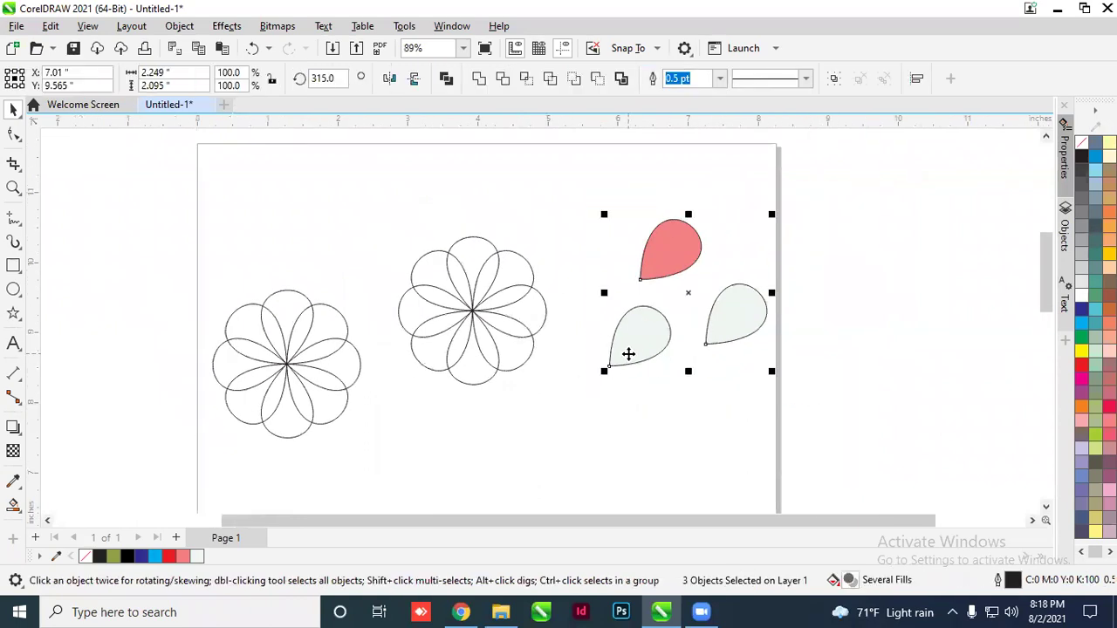
left_click(569, 209)
left_click_drag(569, 210, 195, 260)
left_click(62, 319)
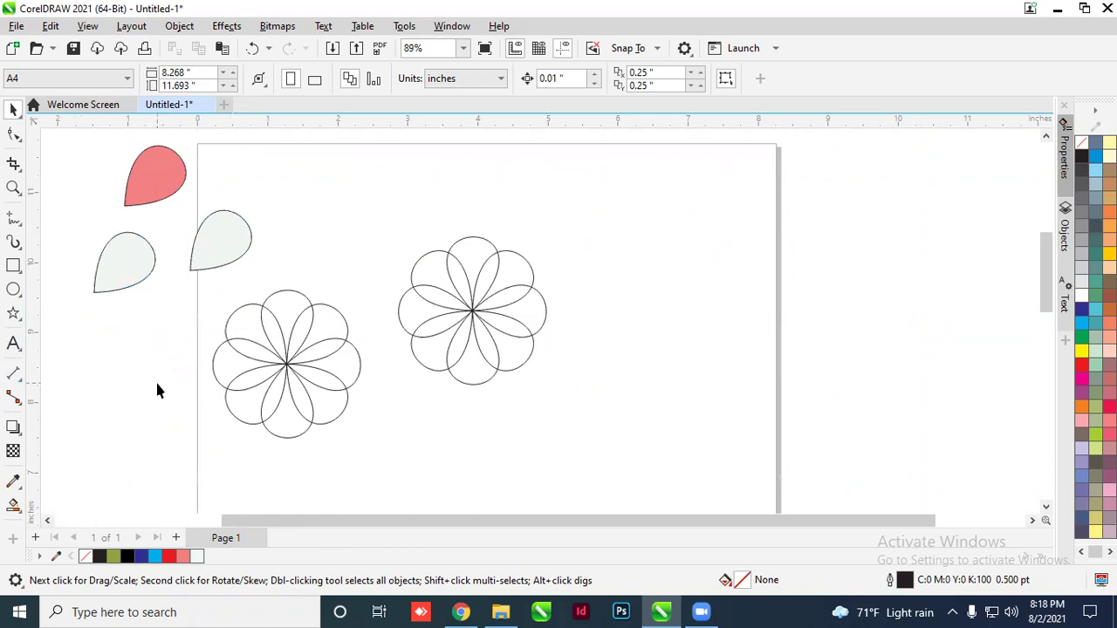
scroll(461, 245, "up", 1)
scroll(462, 253, "down", 2)
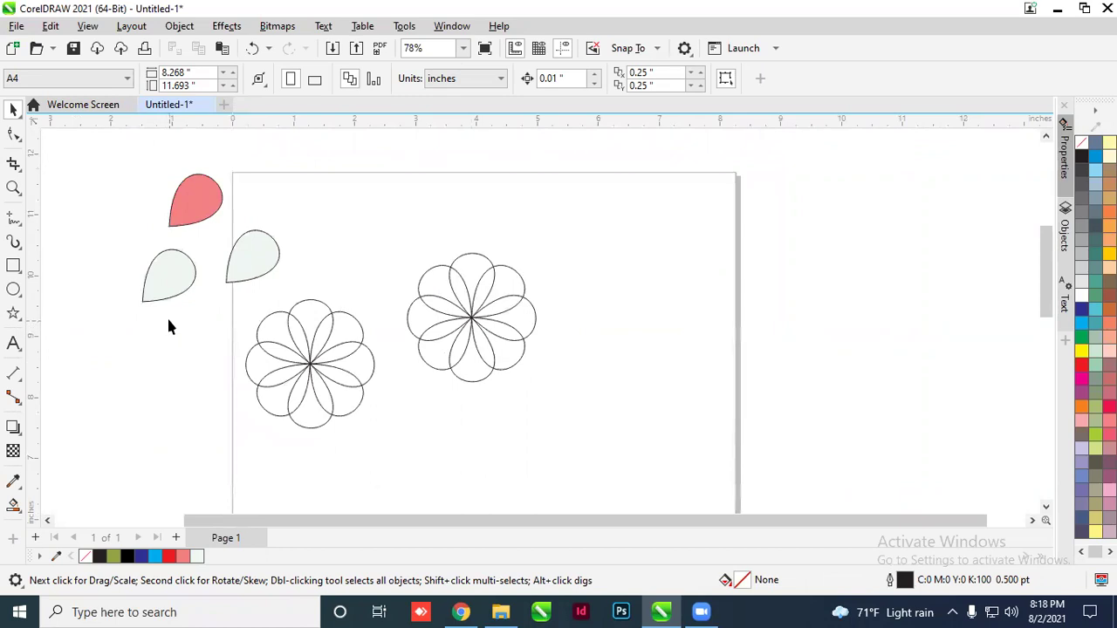
scroll(324, 286, "down", 1)
scroll(322, 286, "up", 1)
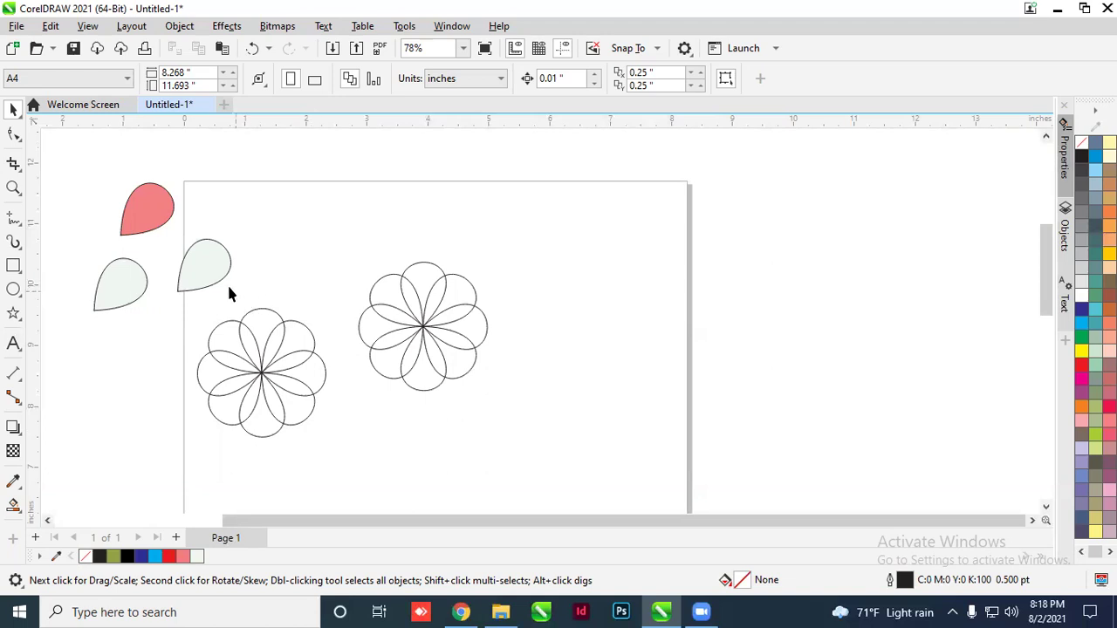
scroll(229, 292, "up", 2)
scroll(349, 377, "down", 2)
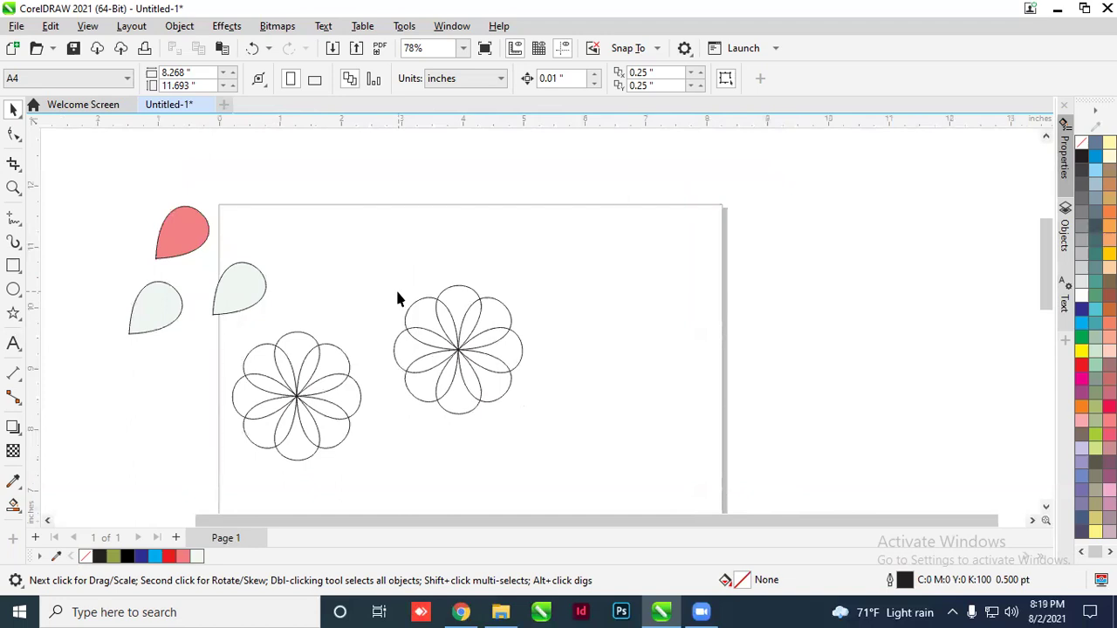
scroll(297, 244, "up", 1)
scroll(361, 288, "down", 1)
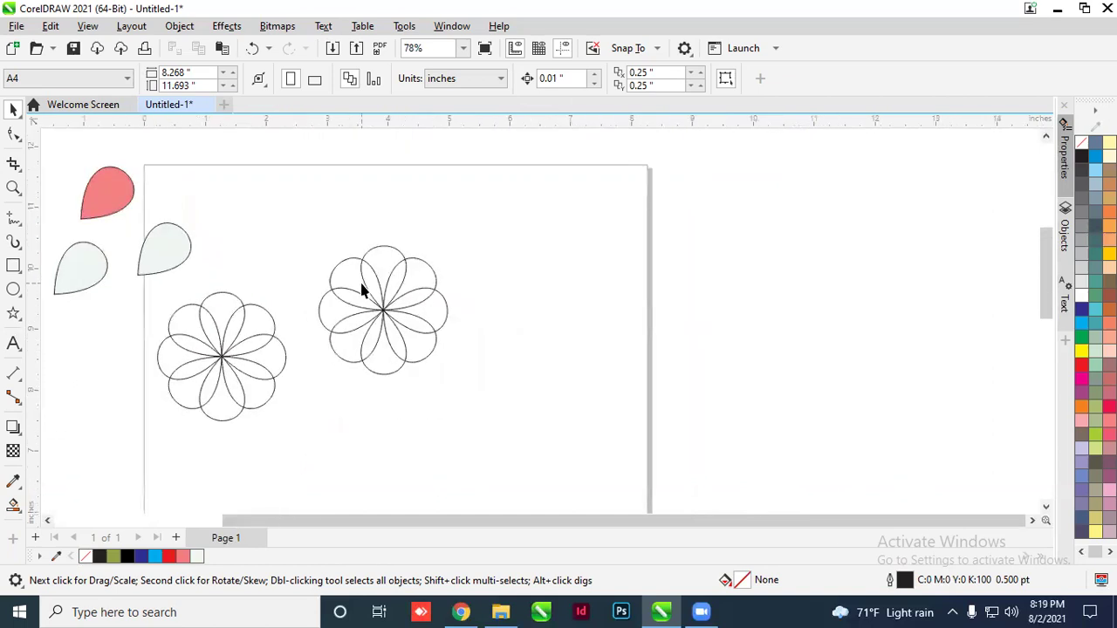
Move the right-hand pale petal to the page's upper right and fill it with the light blue shade C:58 M:0 Y:2 K:0
left_click_drag(140, 251, 549, 242)
scroll(576, 249, "up", 2)
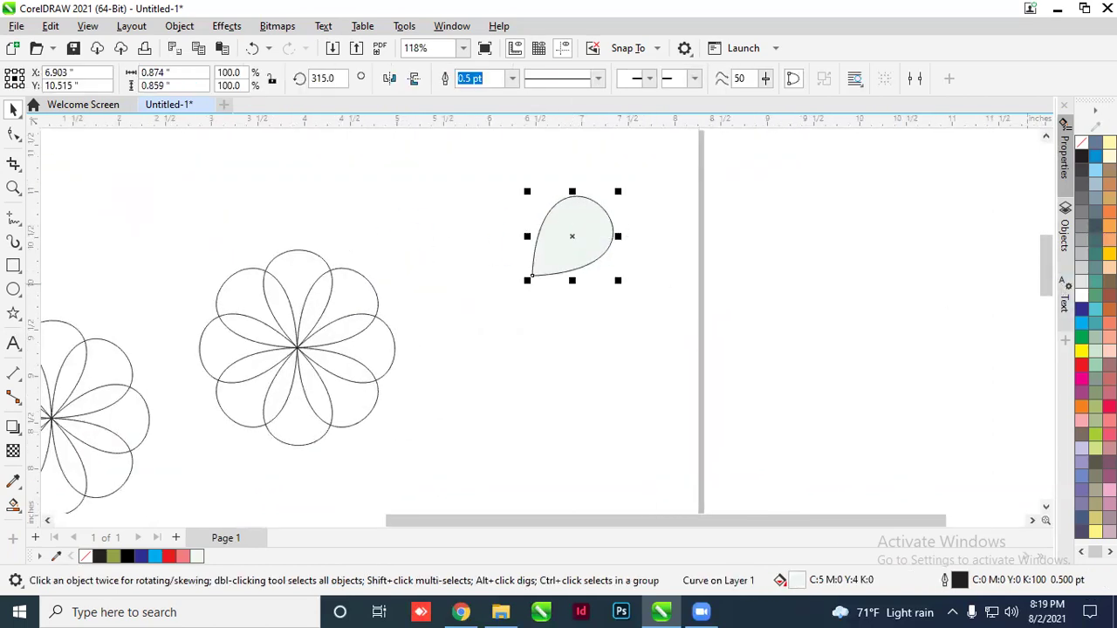
left_click(1096, 156)
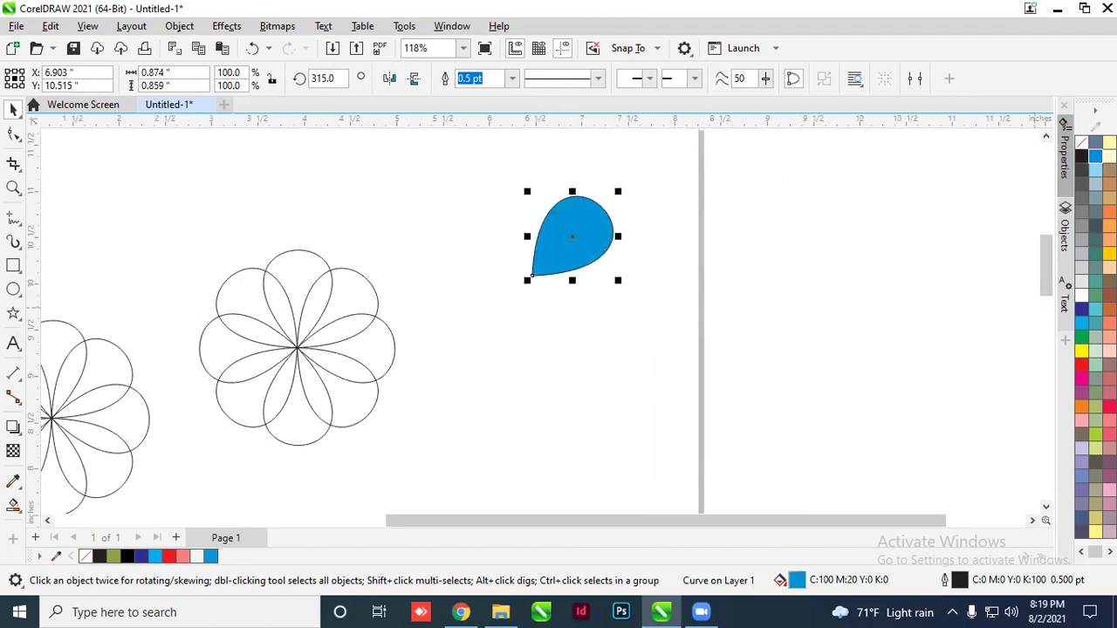
left_click(1096, 156)
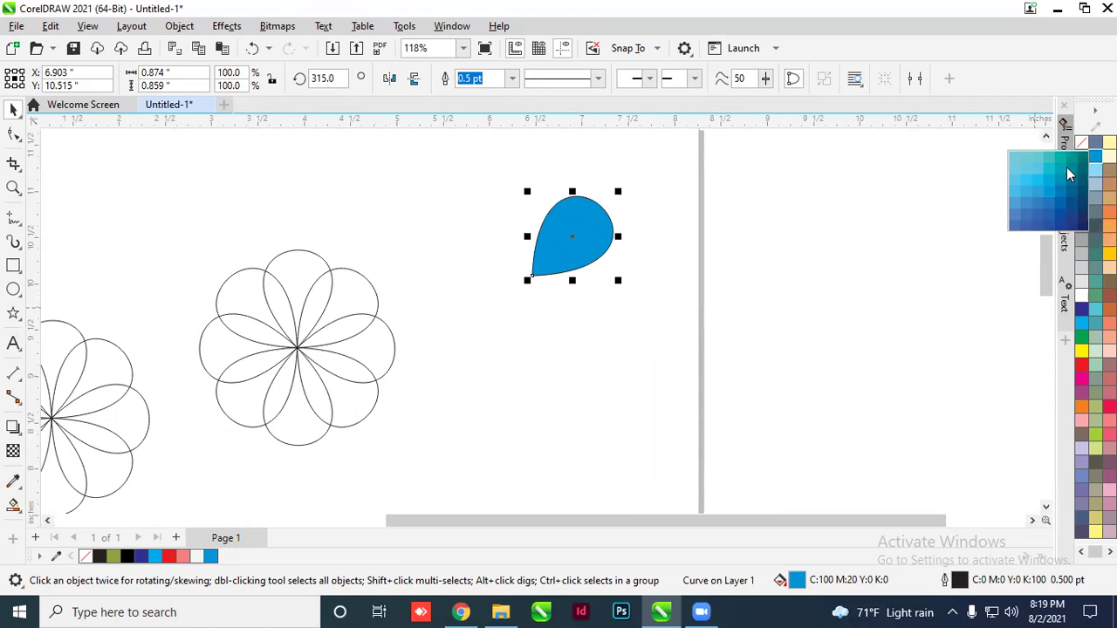
left_click(1010, 181)
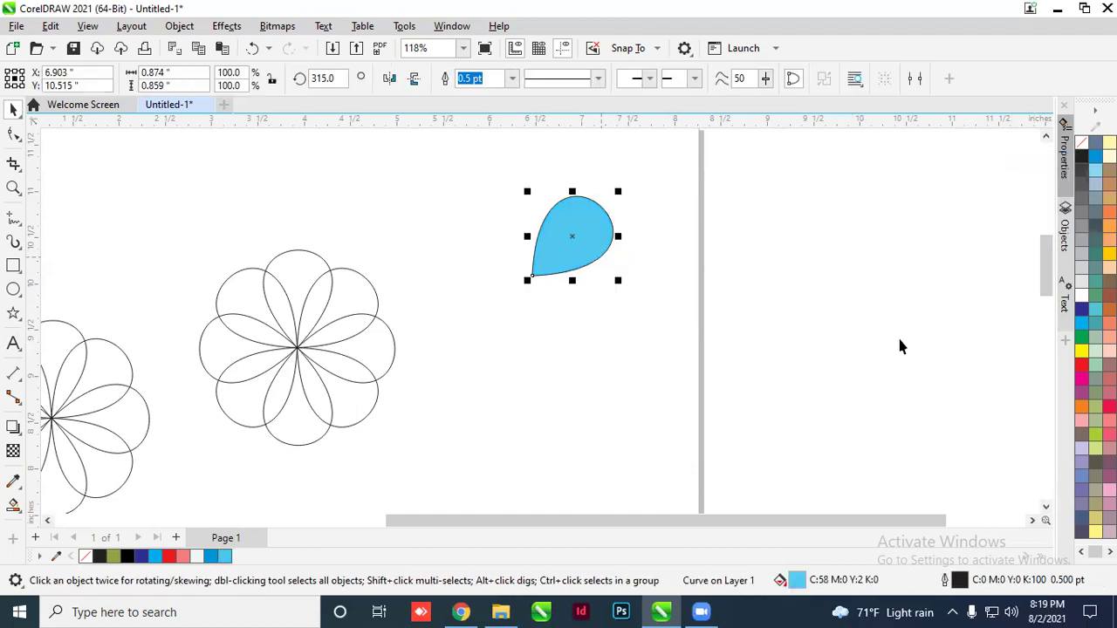
scroll(897, 347, "down", 3)
scroll(601, 358, "up", 1)
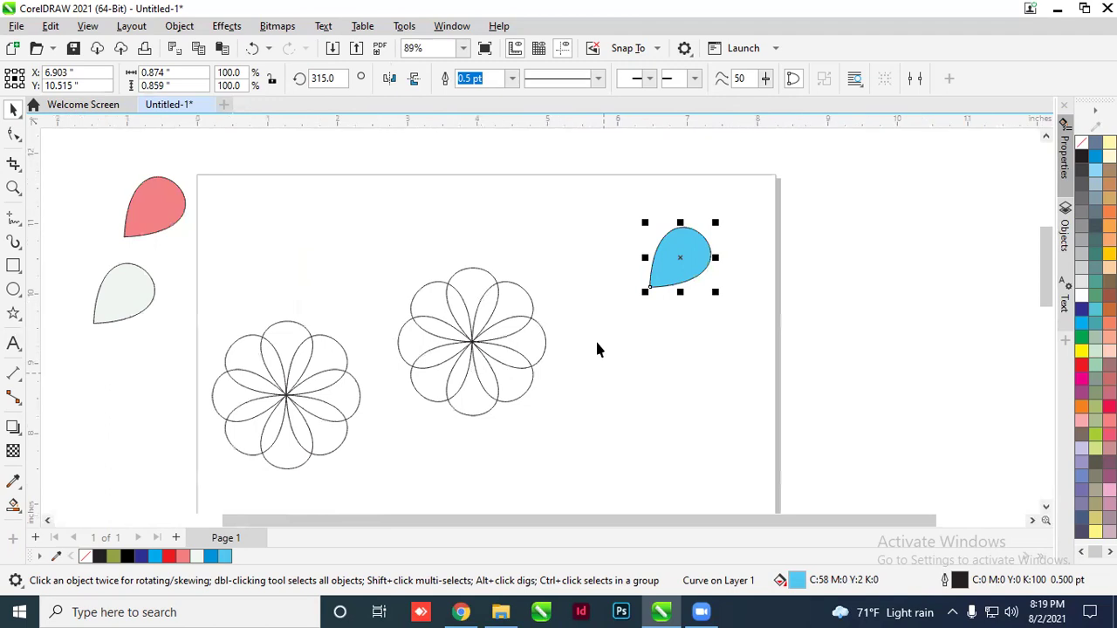
scroll(597, 349, "down", 2)
left_click_drag(213, 205, 882, 445)
left_click(773, 409)
left_click(646, 301)
scroll(660, 332, "up", 3)
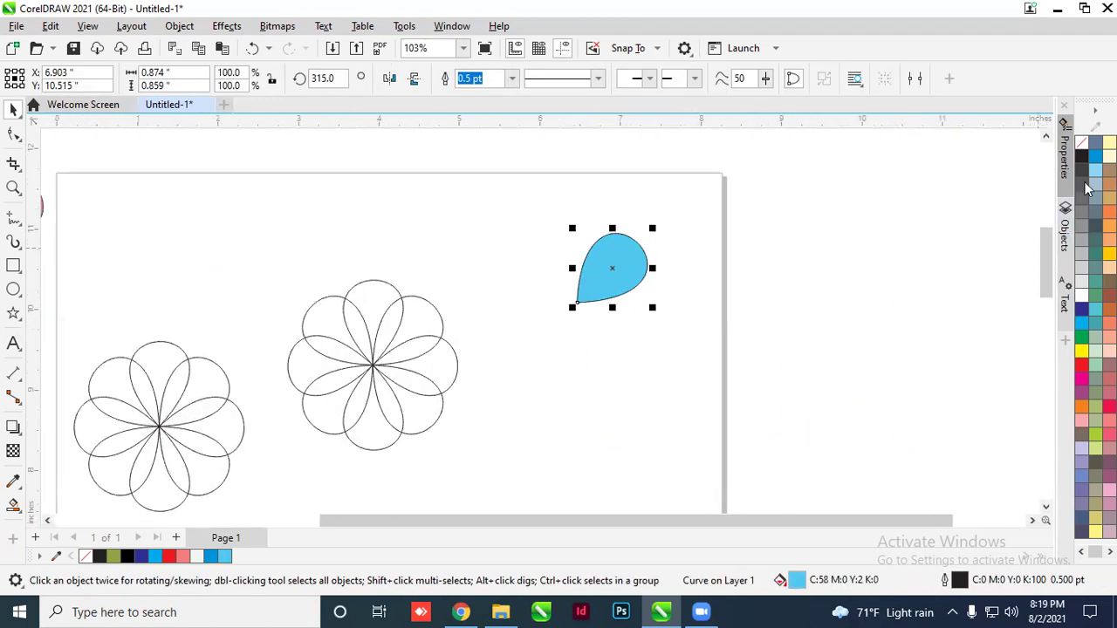
left_click(760, 130)
left_click(606, 269)
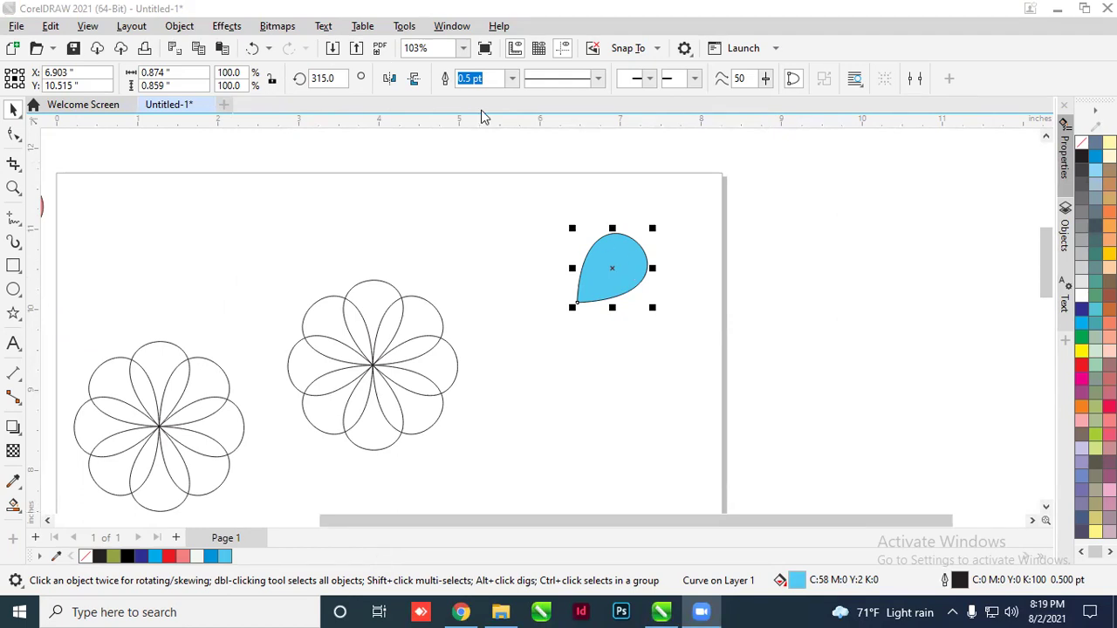
Try removing the light blue petal's outline by setting its outline width to None, and undo the change
left_click(672, 224)
left_click(624, 266)
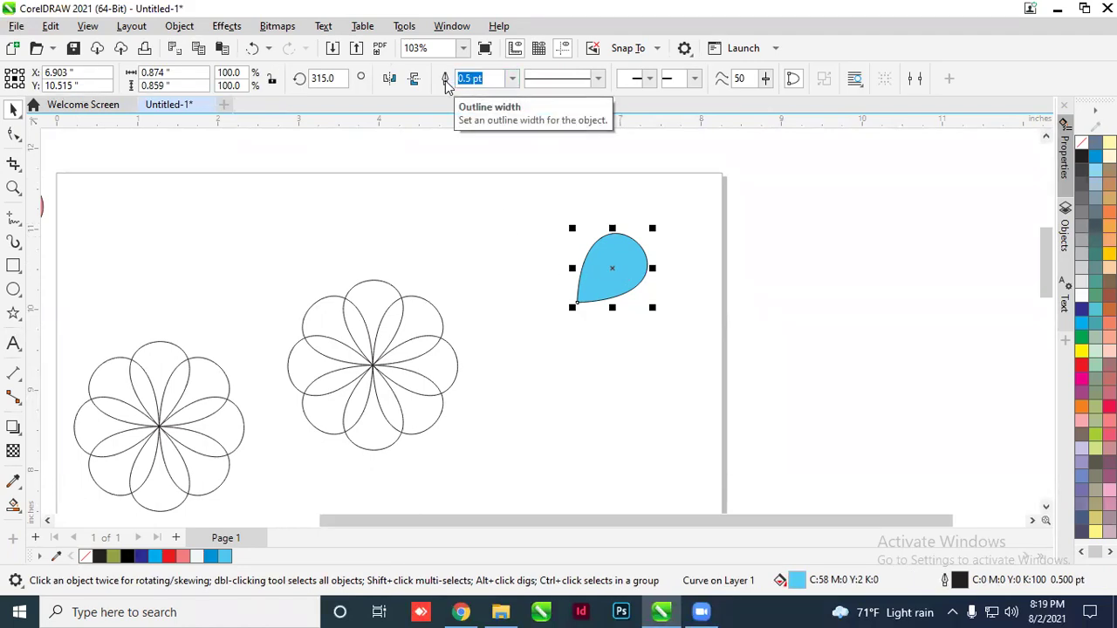
left_click(512, 78)
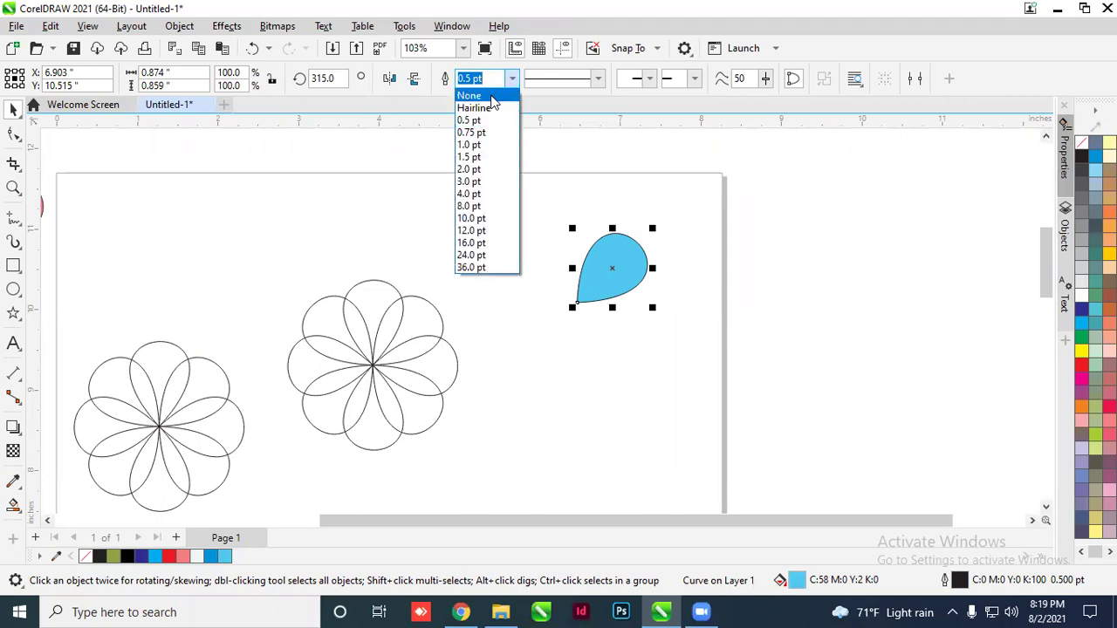
left_click(489, 92)
left_click(786, 301)
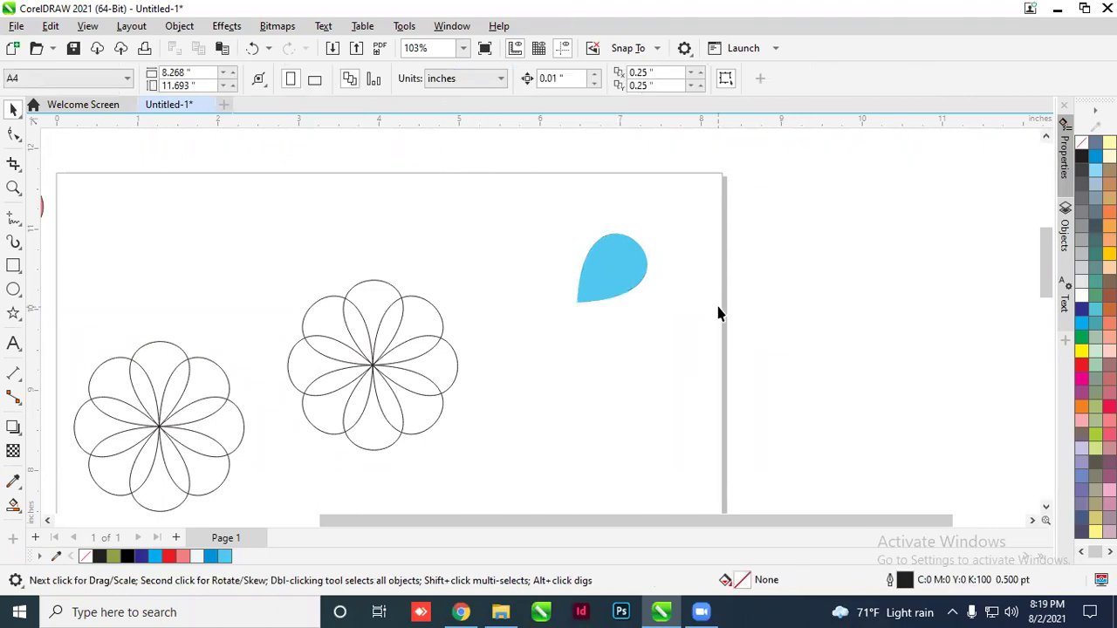
key("Tab")
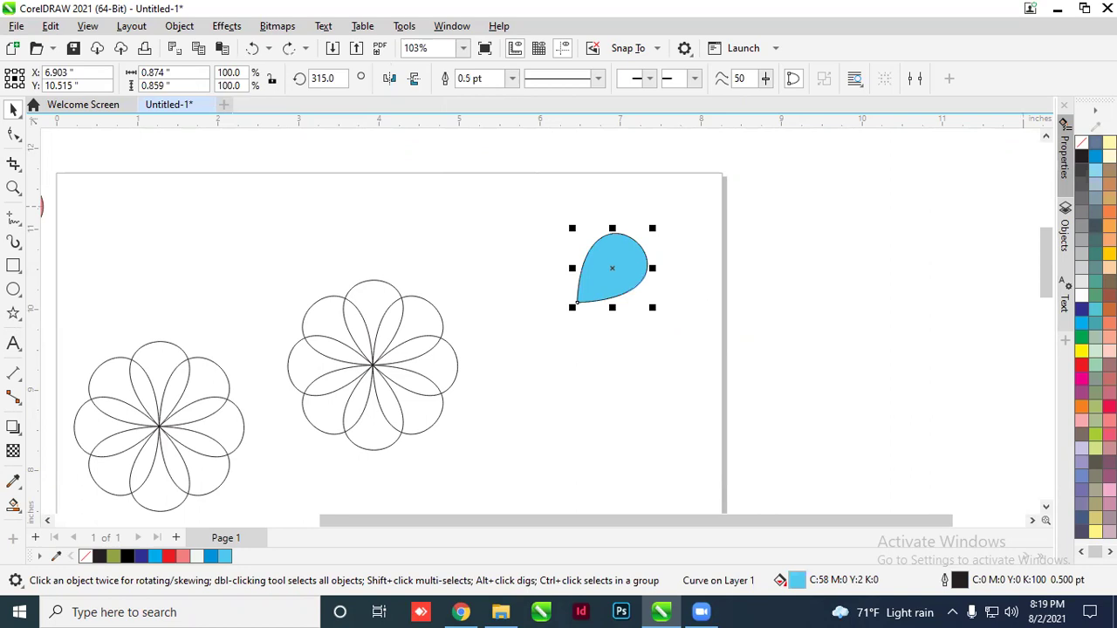
Remove the petal's outline with the no-colour swatch and try several palette fills, finishing with peach C:0 M:20 Y:40 K:0
right_click(1082, 150)
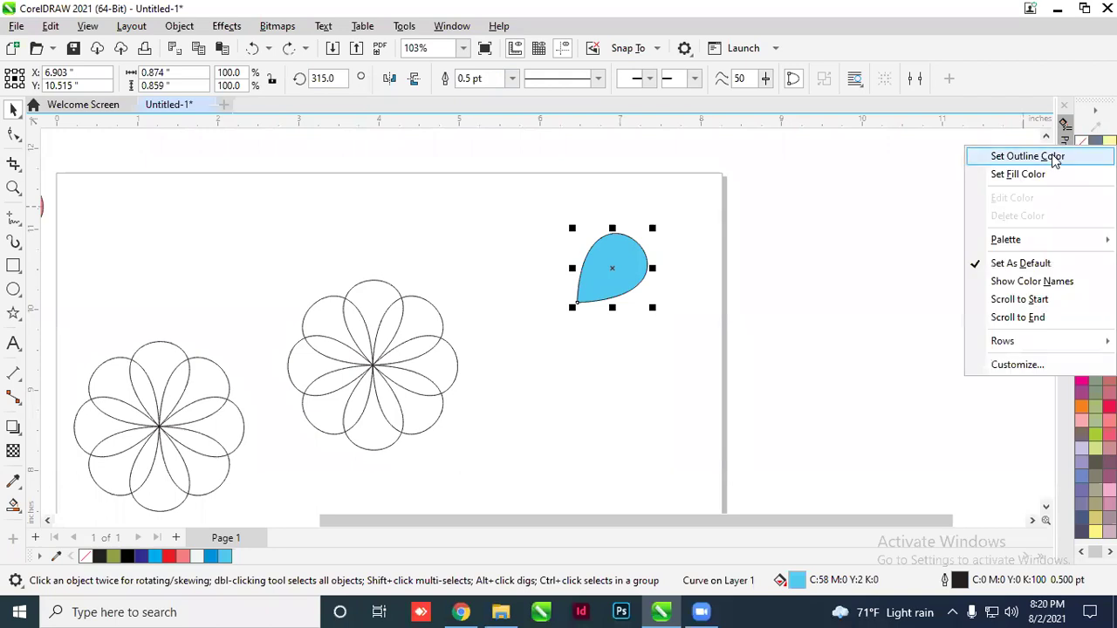
left_click(1054, 160)
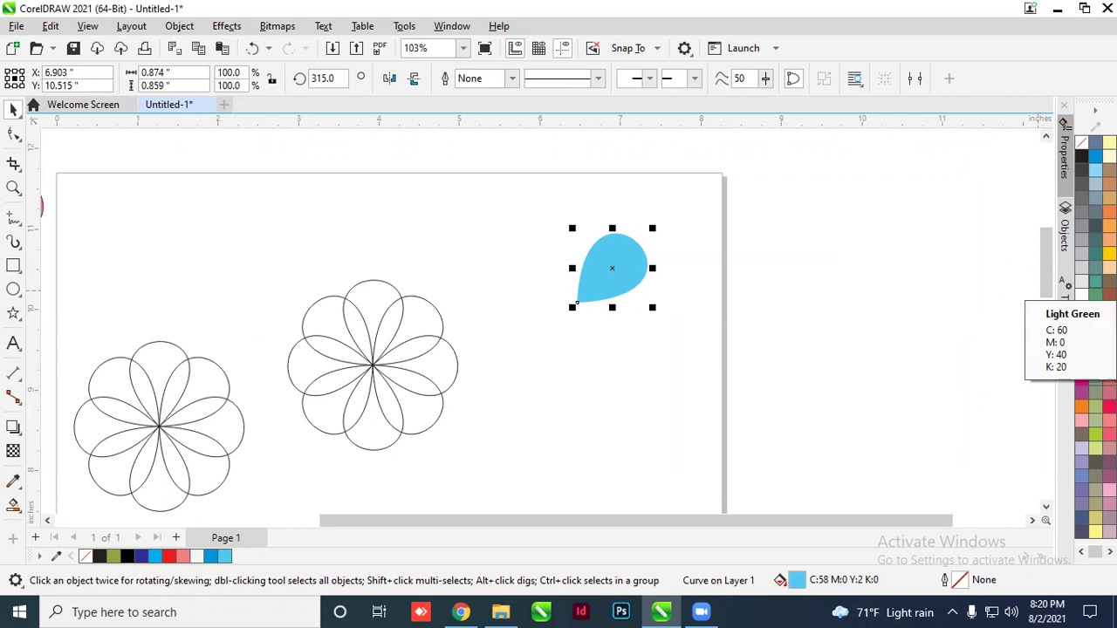
left_click(1095, 281)
left_click(1081, 309)
left_click(1081, 323)
left_click(1081, 352)
left_click(1081, 365)
left_click(1082, 392)
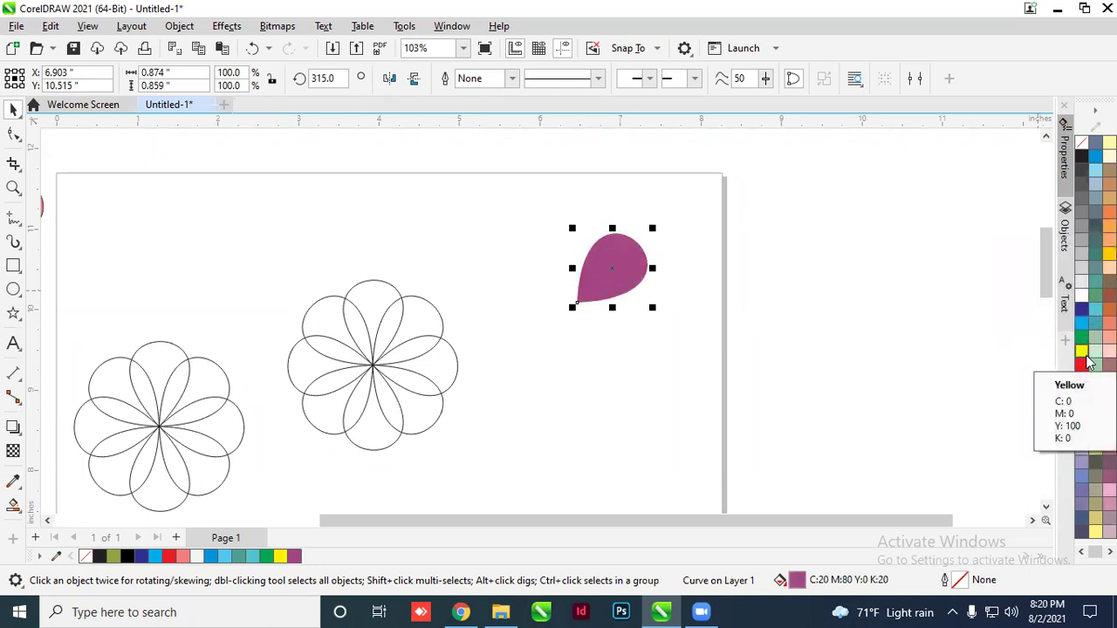
left_click(1081, 309)
left_click(1081, 336)
left_click(1109, 267)
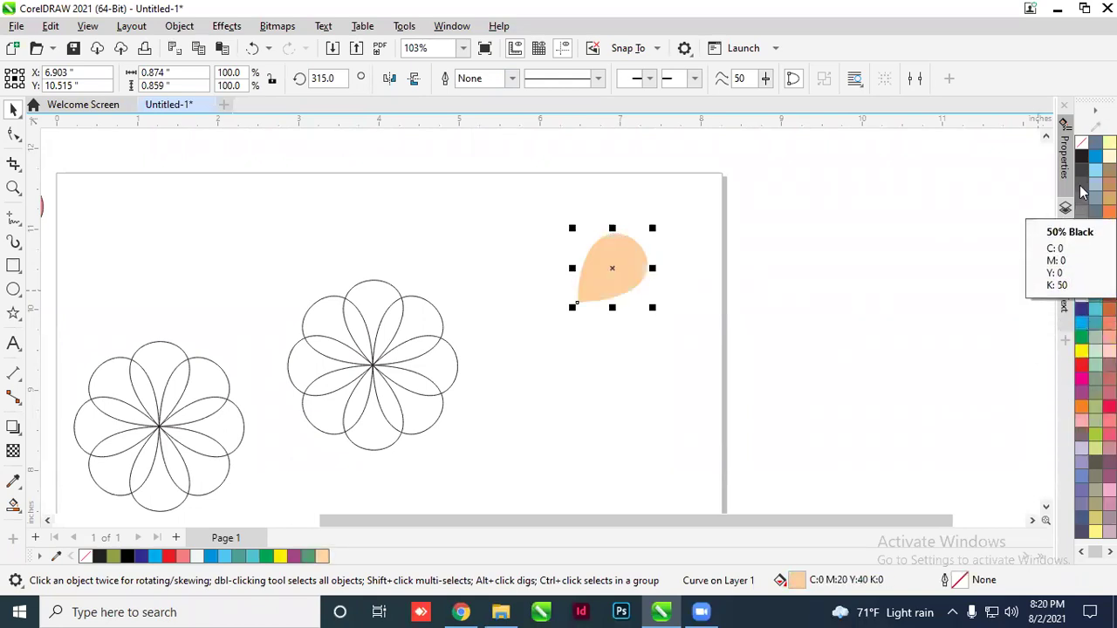
Set the peach petal's outline colour to blue C:100 M:20 Y:0 K:0
right_click(1096, 157)
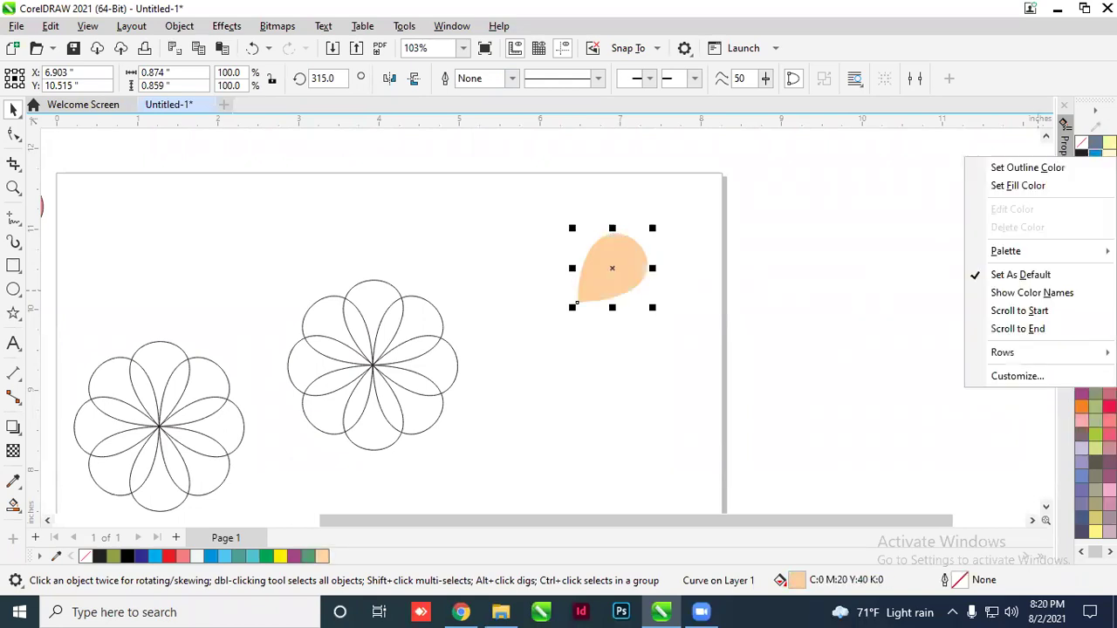
left_click(1047, 168)
scroll(649, 254, "up", 3)
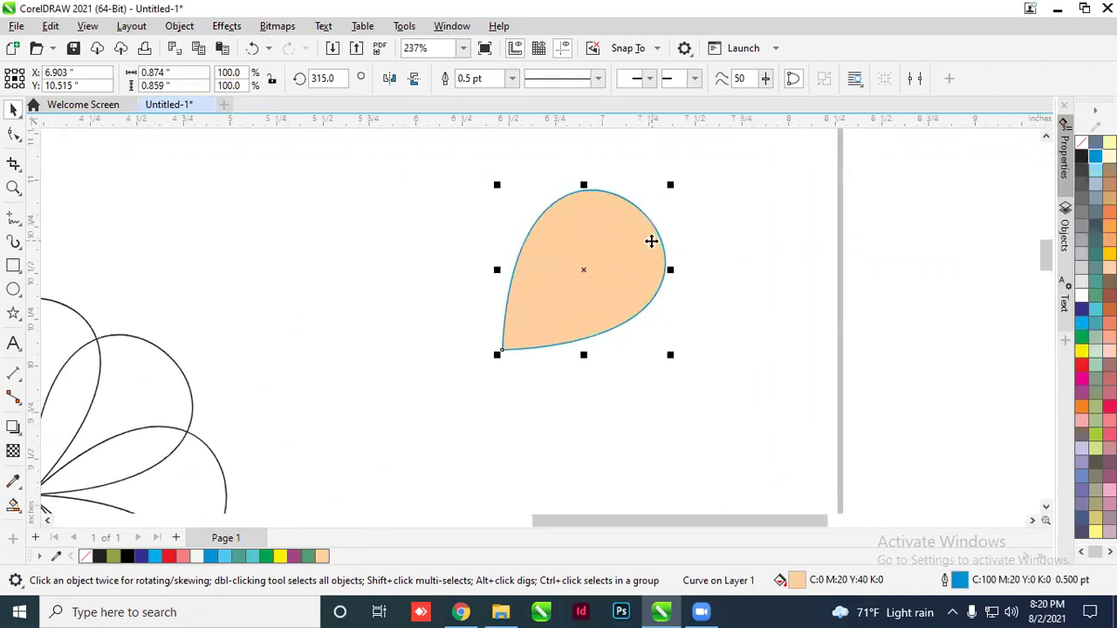
Try outline widths of 4 pt, 36 pt and 0.75 pt on the peach petal, finishing with 1.5 pt
left_click(512, 80)
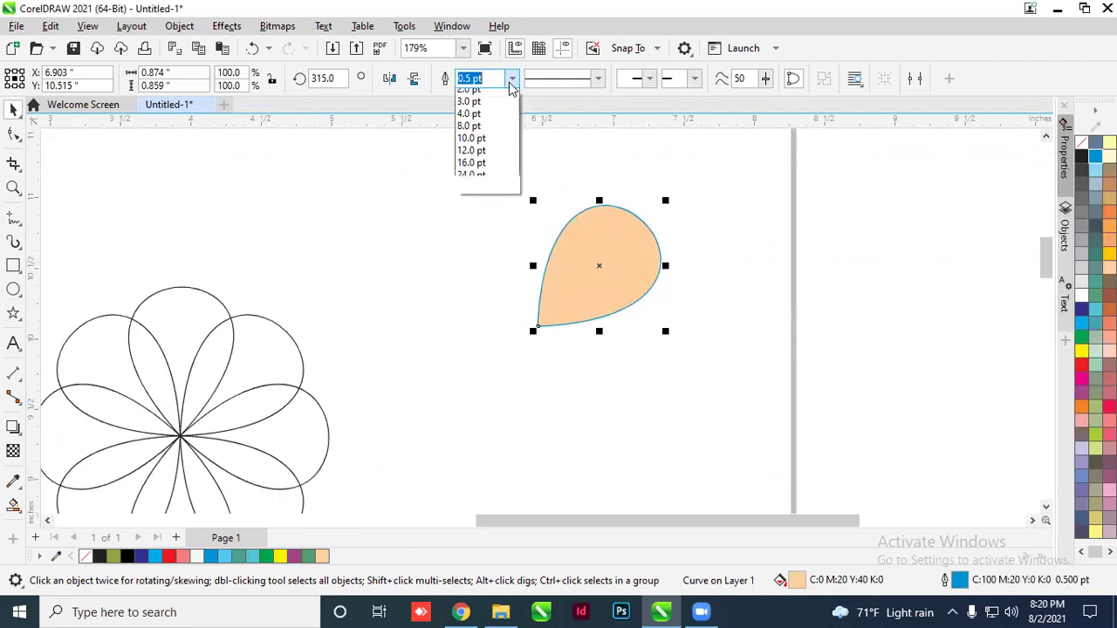
left_click(468, 187)
left_click(512, 79)
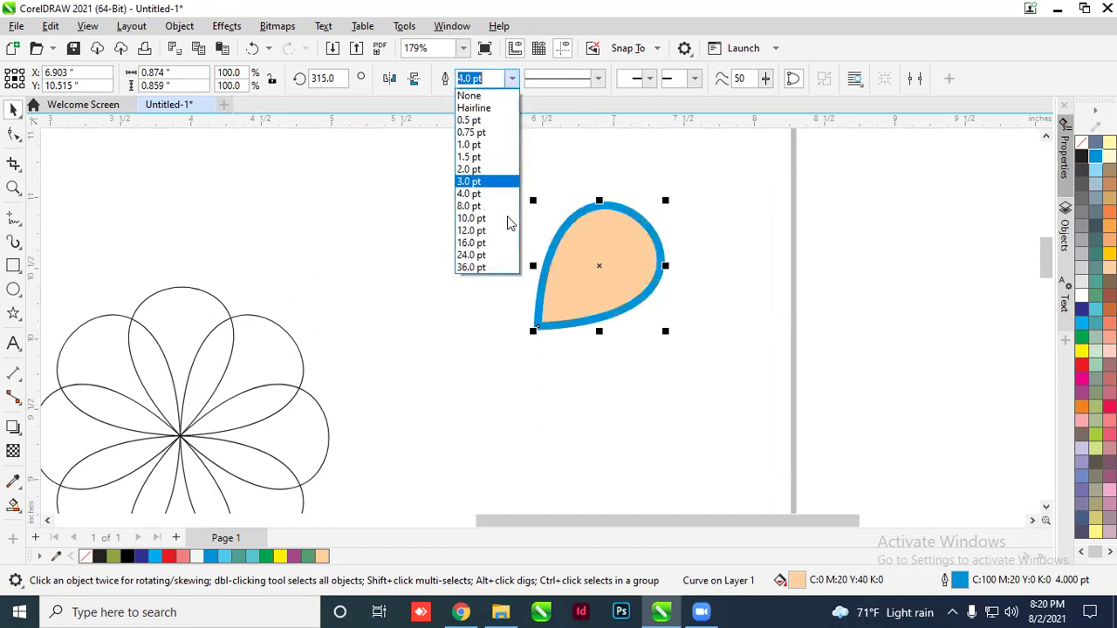
left_click(471, 267)
left_click(511, 80)
left_click(494, 133)
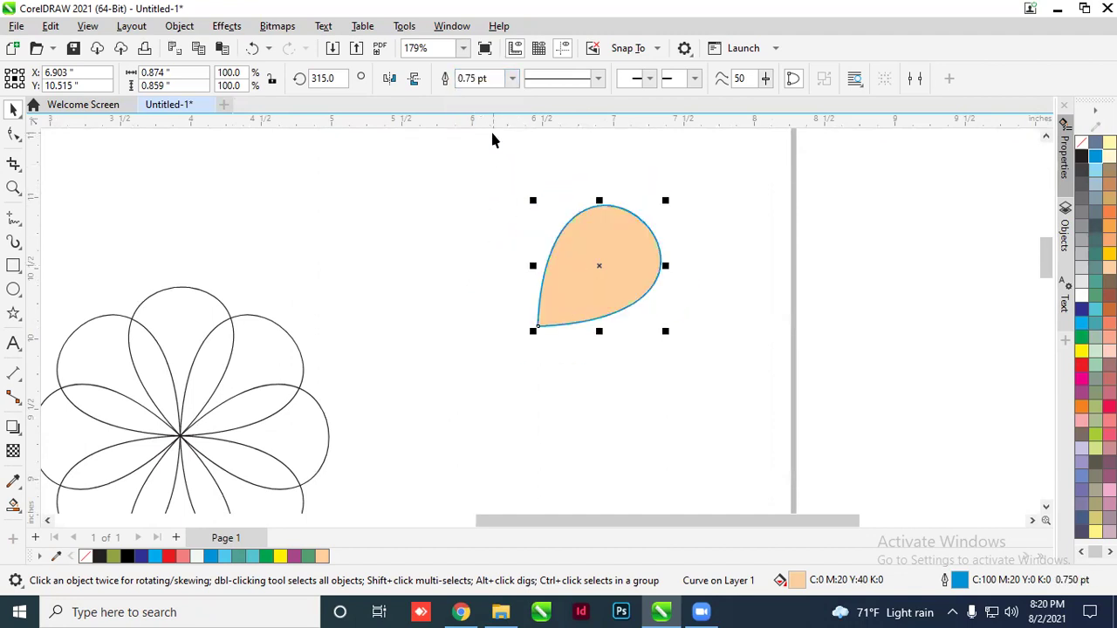
left_click(512, 79)
left_click(470, 157)
left_click(481, 192)
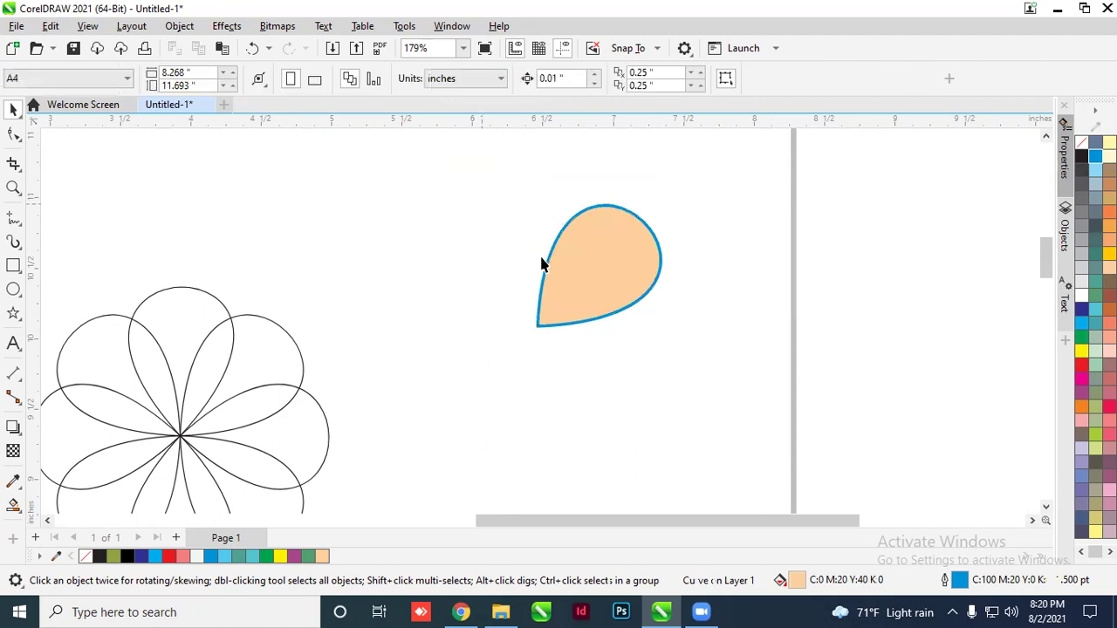
Move the peach petal closer to the right-hand flower, and delete both flowers together with all the petals
scroll(541, 257, "down", 3)
left_click_drag(543, 298, 472, 358)
left_click(653, 320)
scroll(652, 321, "down", 2)
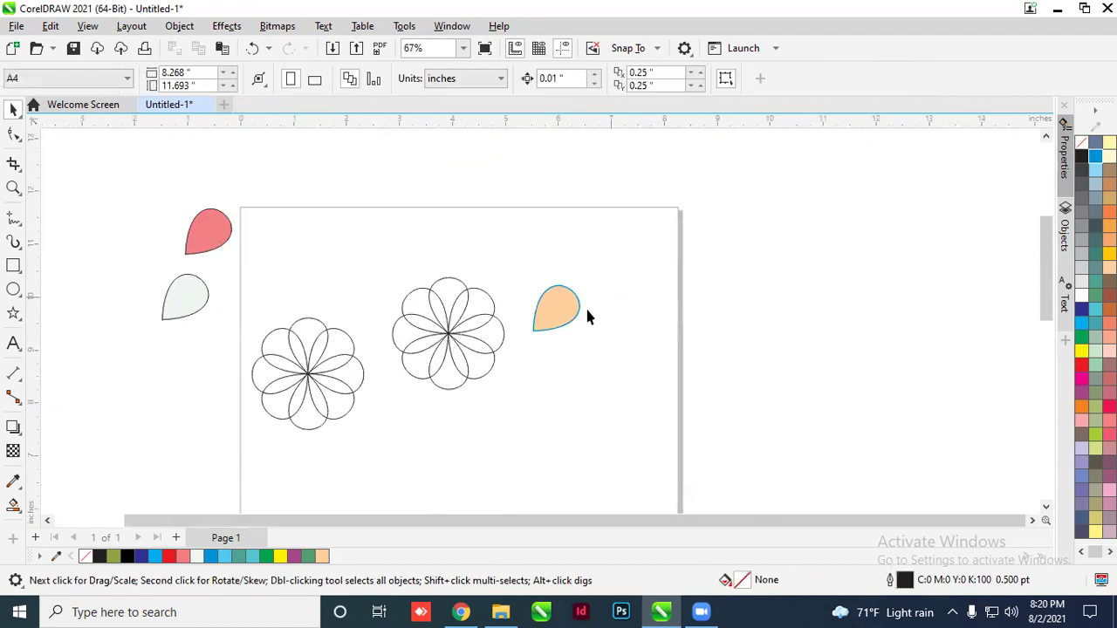
left_click_drag(157, 176, 650, 443)
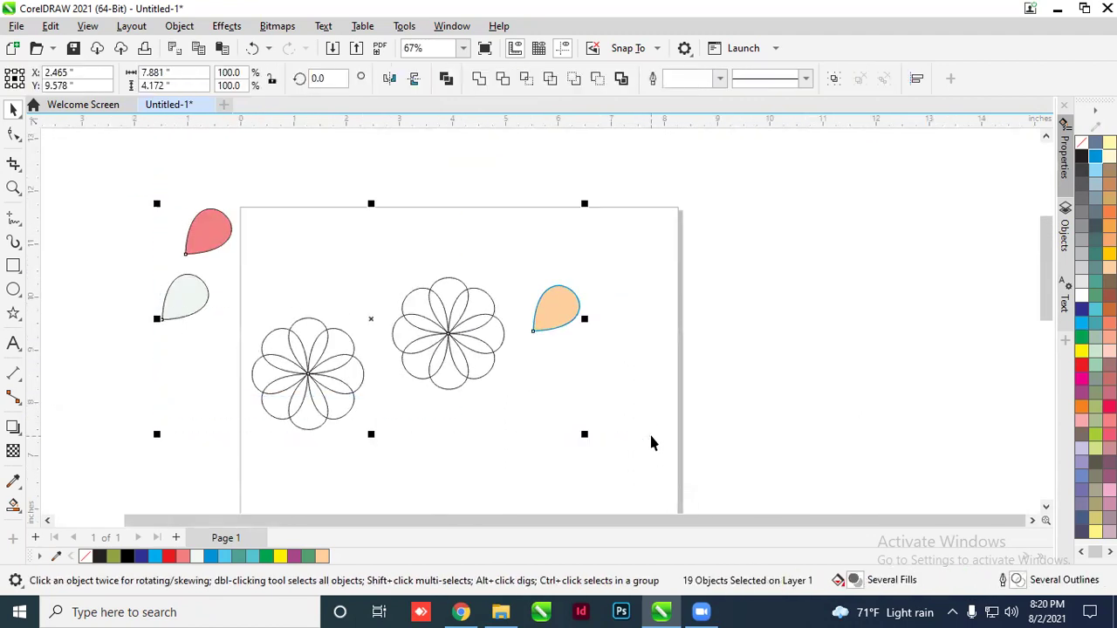
key("Delete")
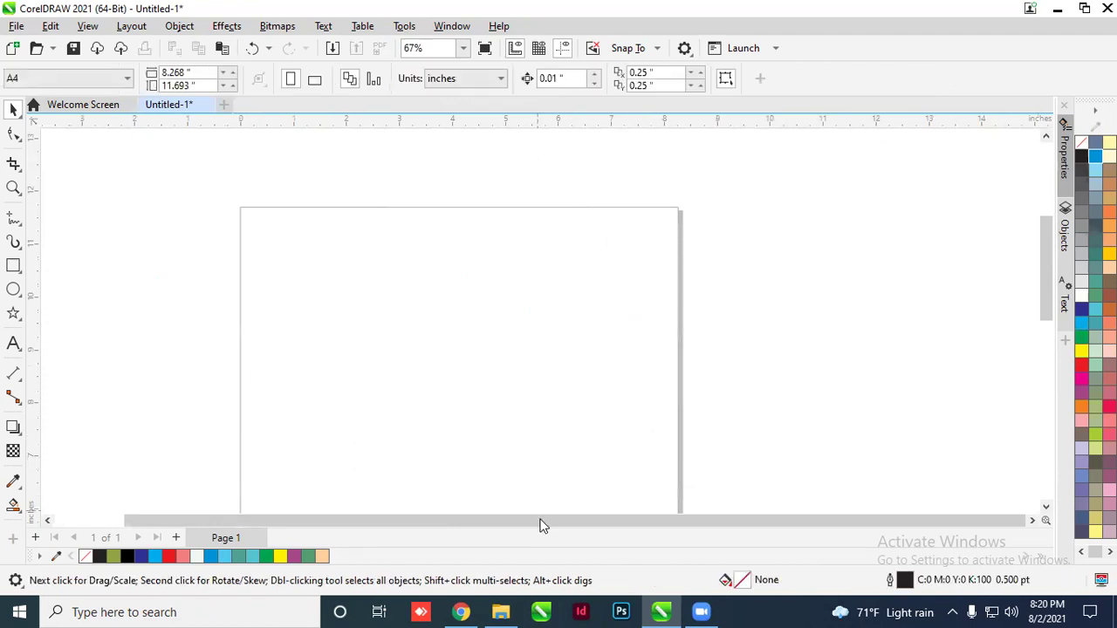
Switch to the desktop's Corel work folder and bring the image pngtree-super-sale-mega-offer-poster-png-image_5433229 into the CorelDRAW page
left_click(1057, 8)
double_click(827, 31)
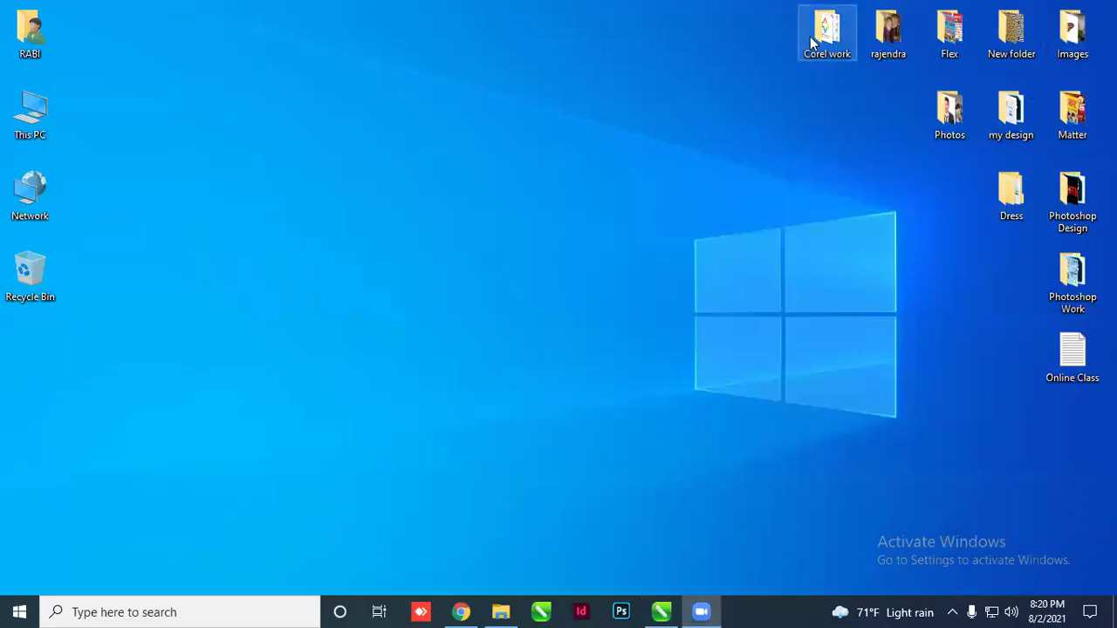
scroll(677, 350, "down", 15)
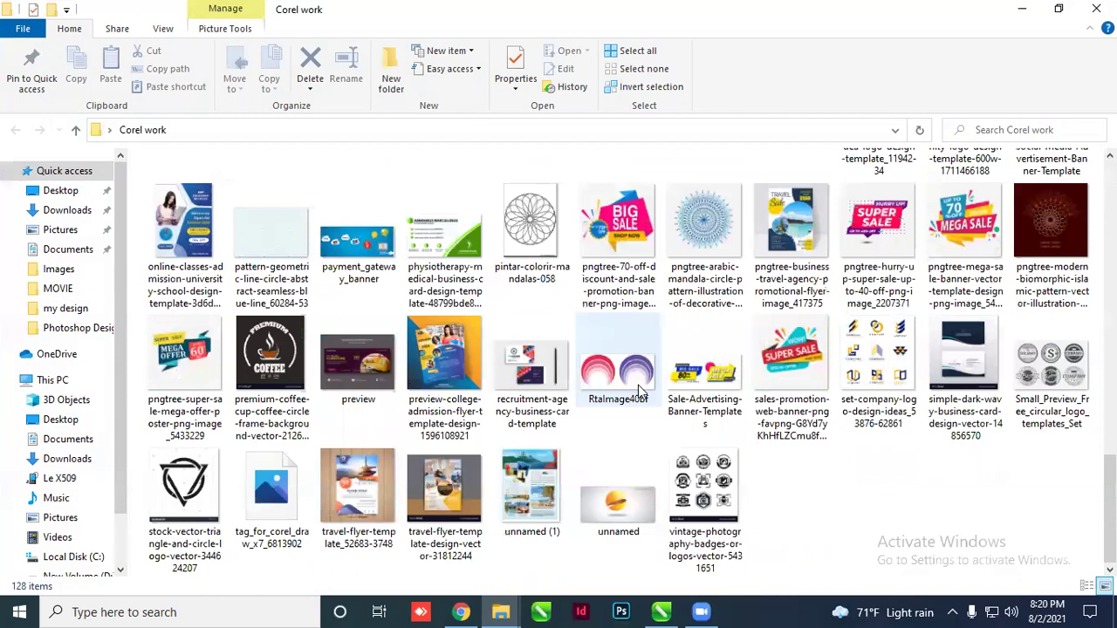
scroll(642, 392, "up", 3)
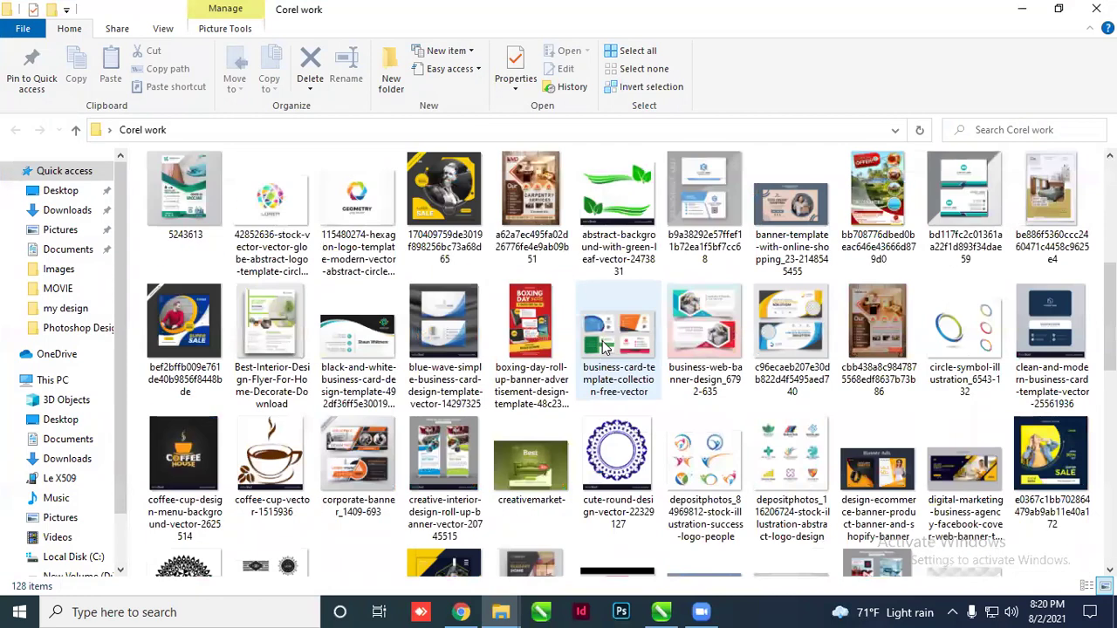
scroll(602, 344, "down", 3)
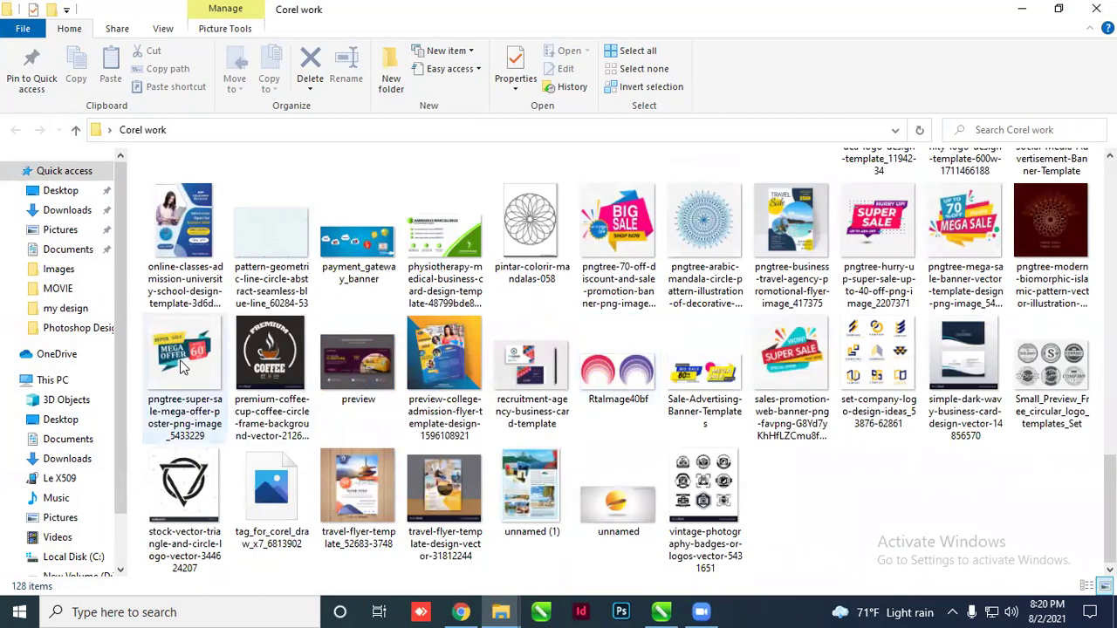
left_click_drag(194, 365, 157, 319)
Inspect the placed Mega Offer poster image up close and delete it from the drawing
scroll(157, 320, "up", 2)
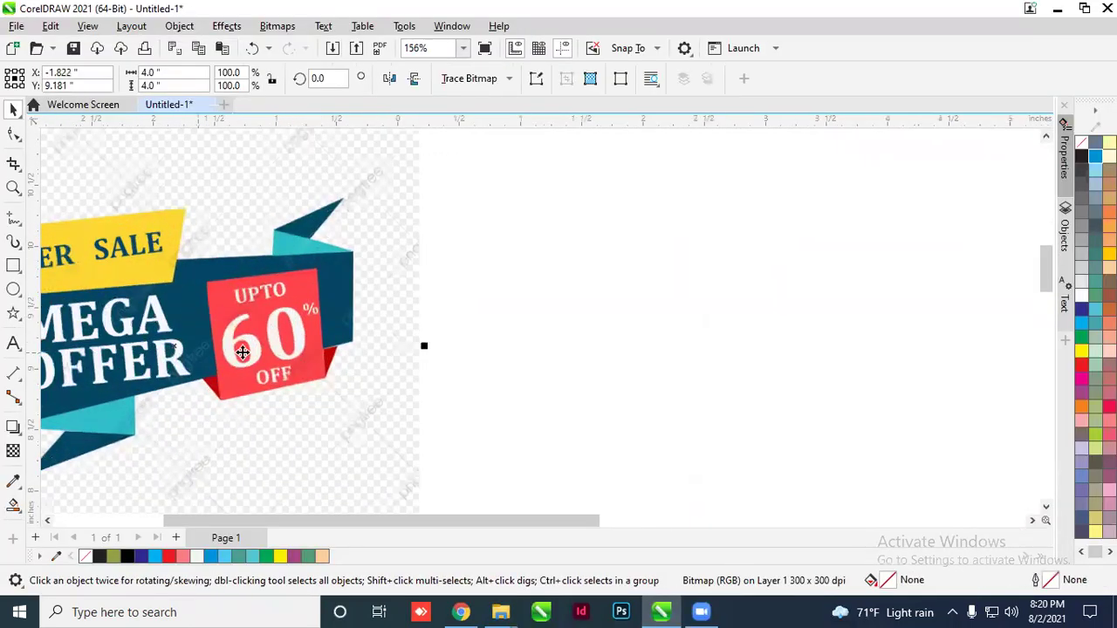
scroll(268, 343, "down", 2)
scroll(267, 343, "up", 2)
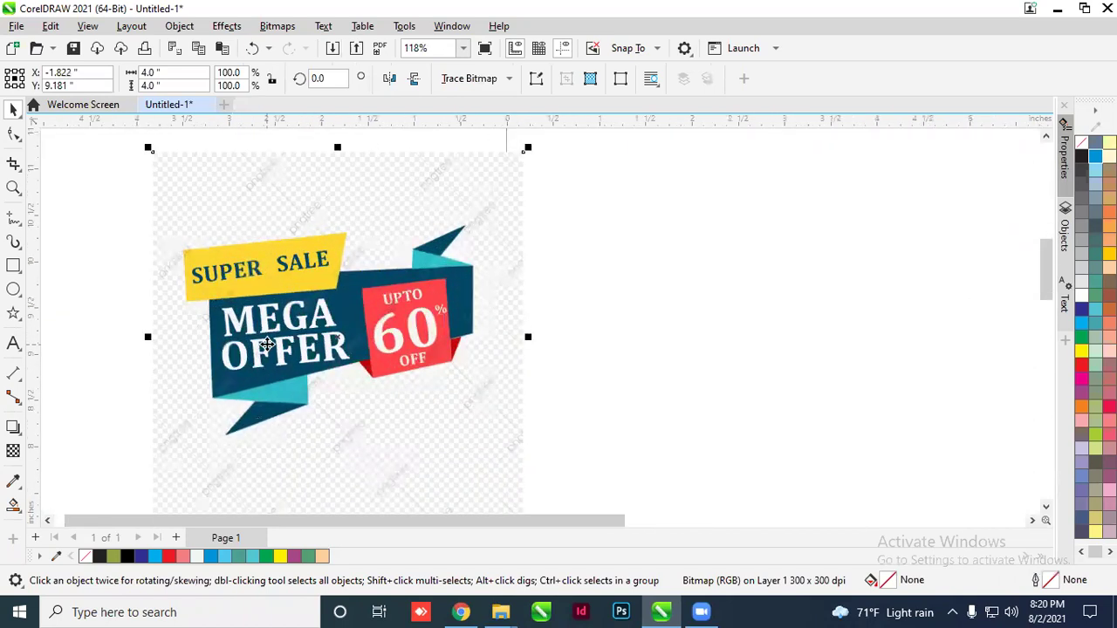
left_click(595, 264)
left_click(378, 286)
scroll(322, 323, "down", 2)
key("Delete")
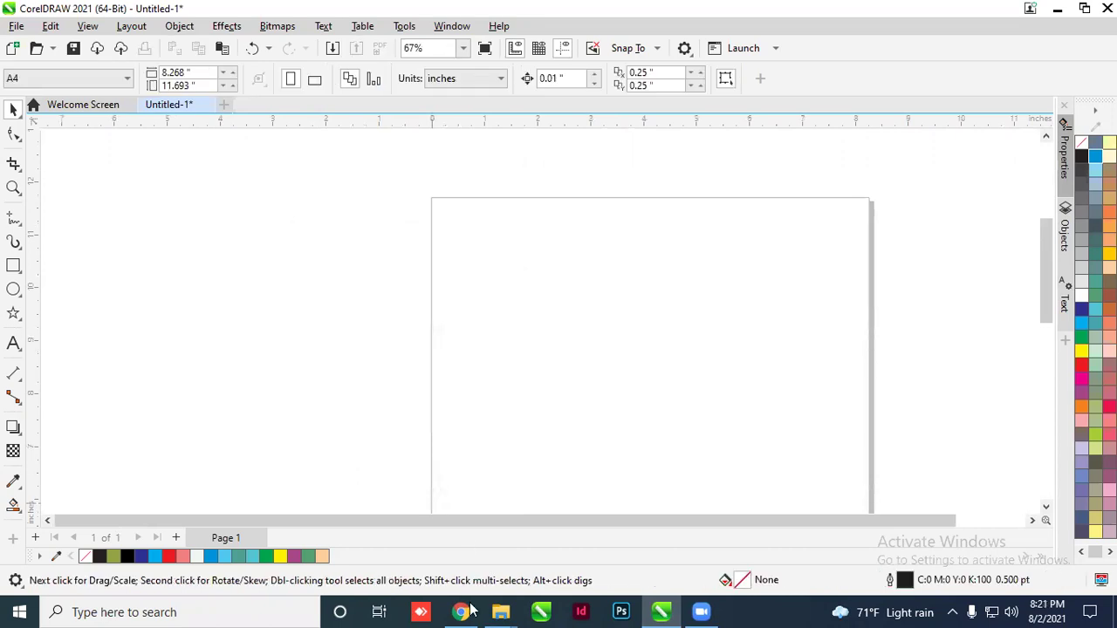
Bring the Mega Offer poster from the Corel work folder into the drawing once more and delete it again
left_click(500, 611)
left_click(584, 533)
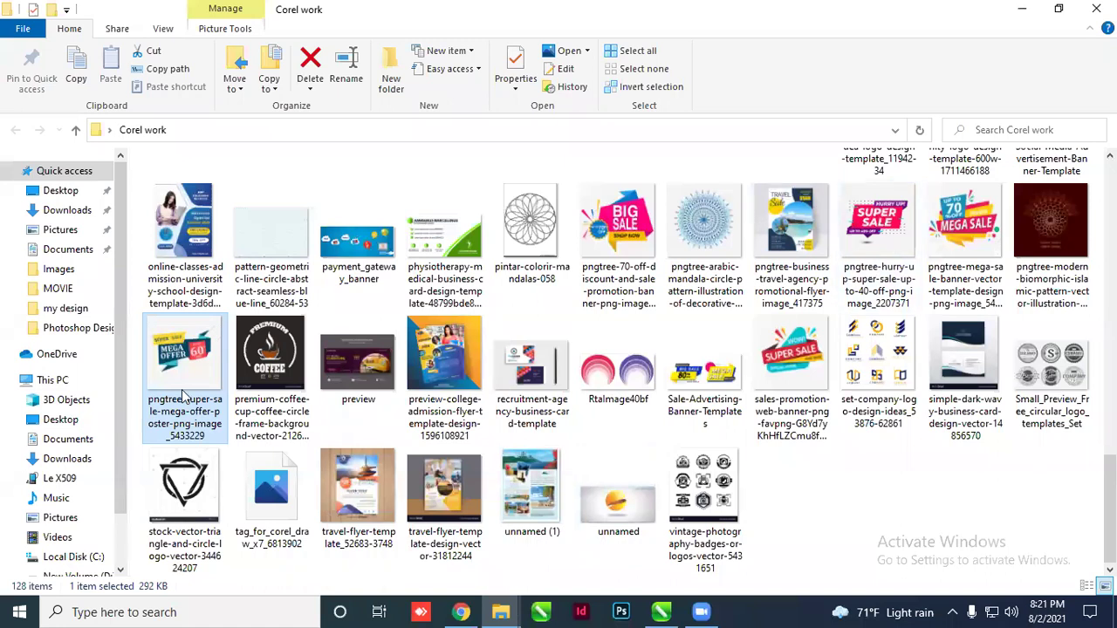
left_click_drag(202, 362, 296, 301)
key("Delete")
left_click(12, 27)
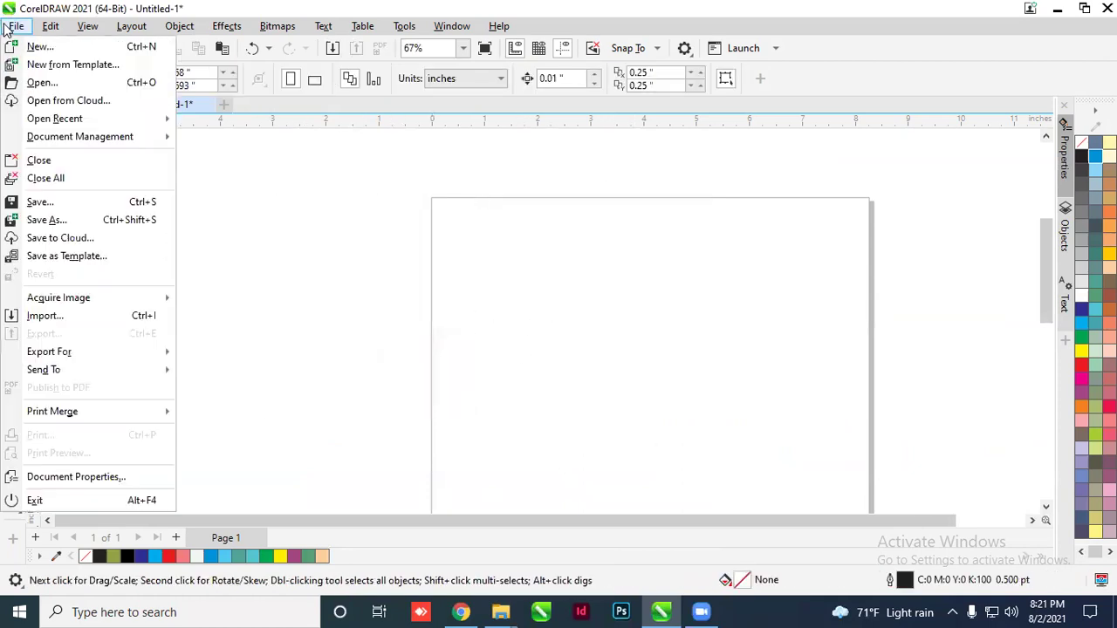
left_click(69, 316)
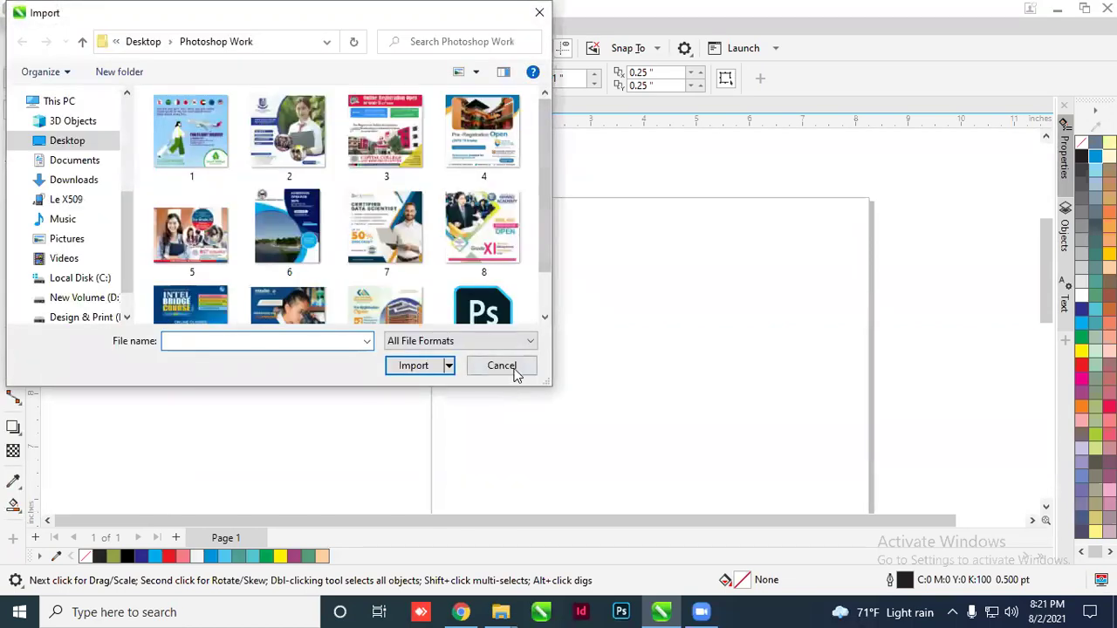
left_click(501, 366)
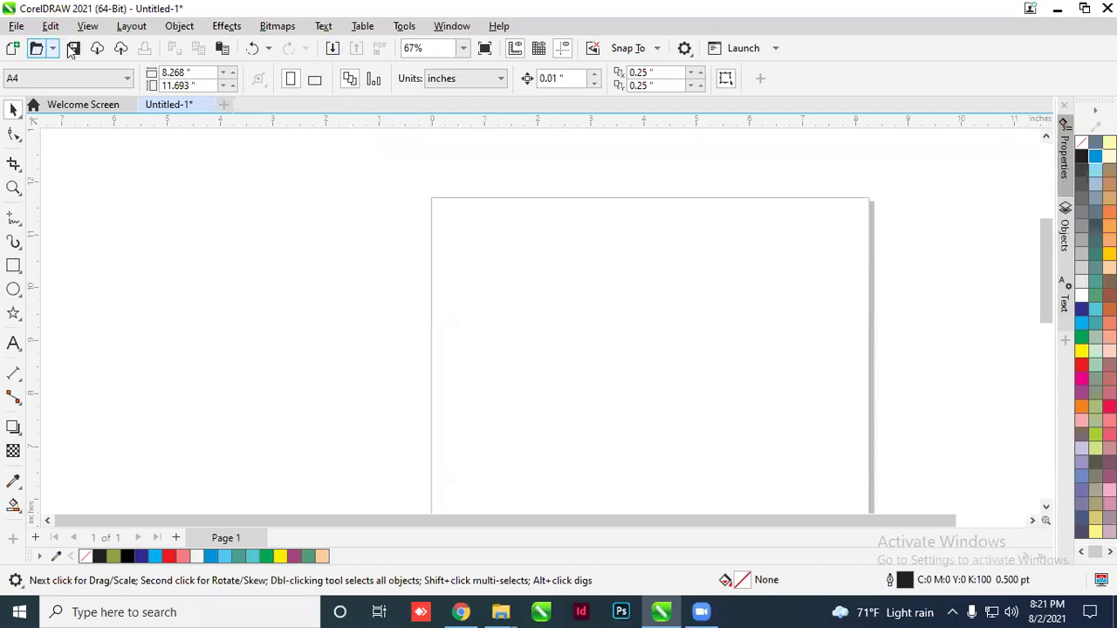
Start an image import and browse to the Corel work folder on the Desktop
left_click(333, 51)
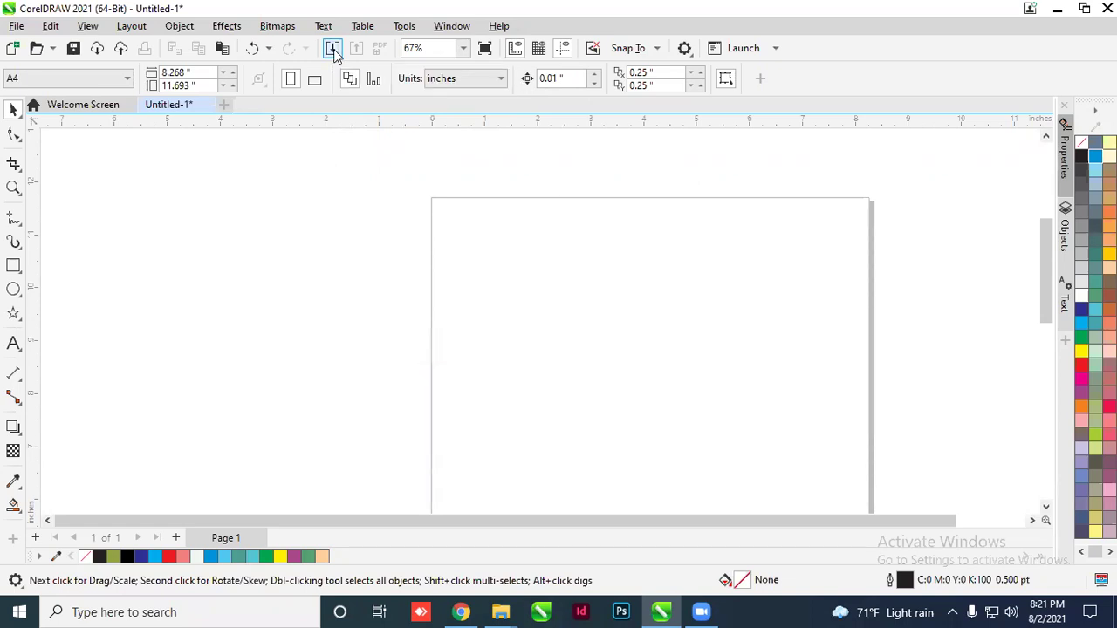
left_click(327, 208)
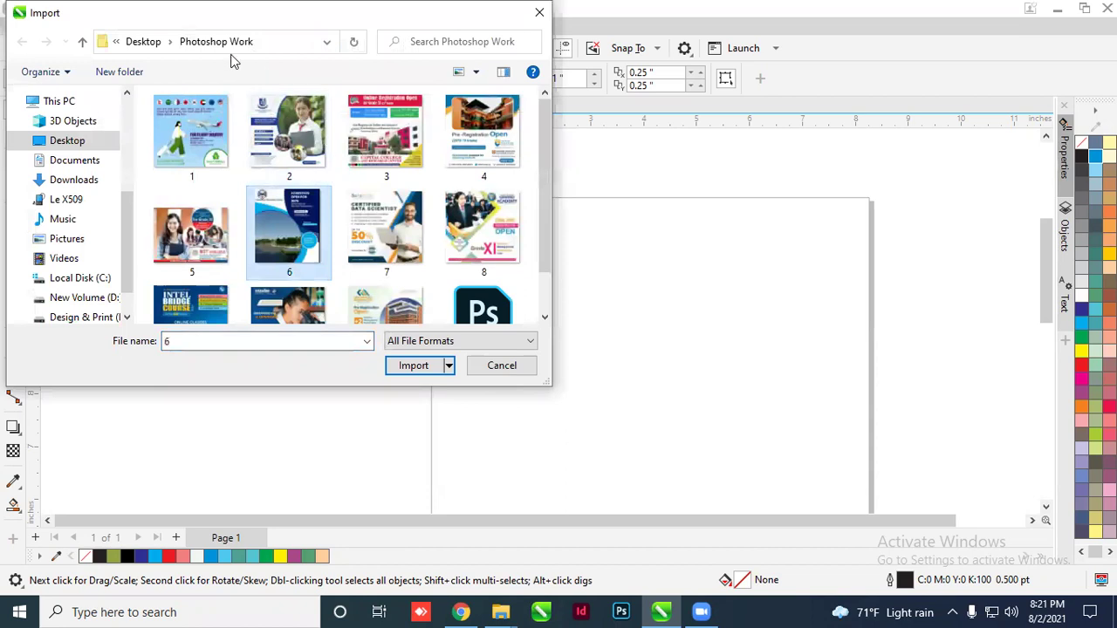
left_click(143, 41)
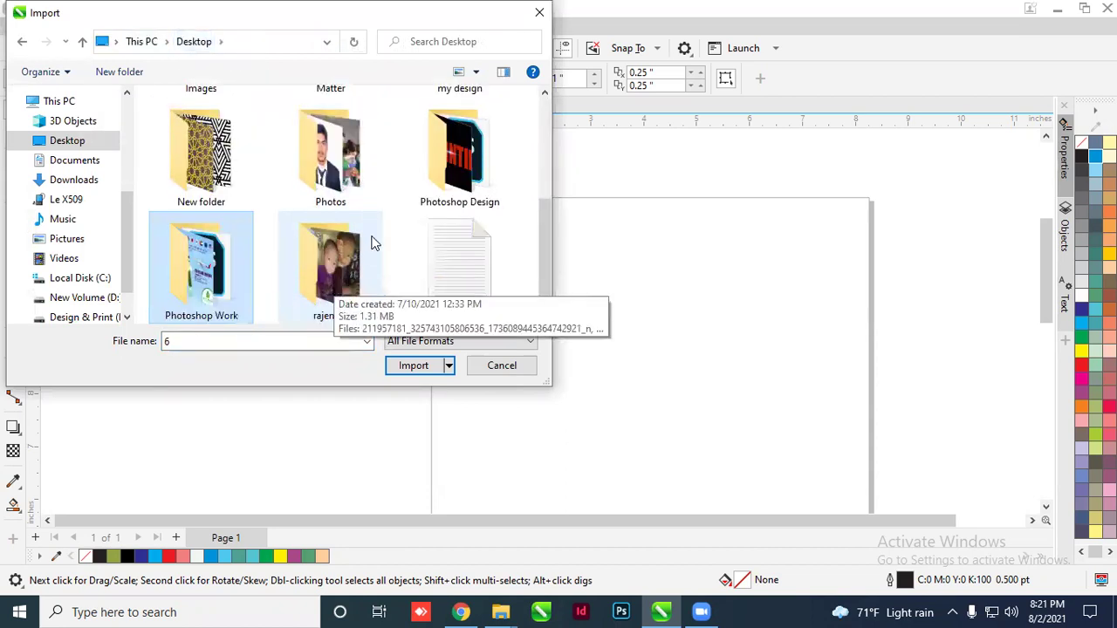
scroll(371, 243, "up", 2)
double_click(210, 144)
Look through the images in the Corel work folder for a reference design to import
scroll(345, 234, "down", 2)
scroll(345, 233, "down", 10)
scroll(278, 270, "down", 8)
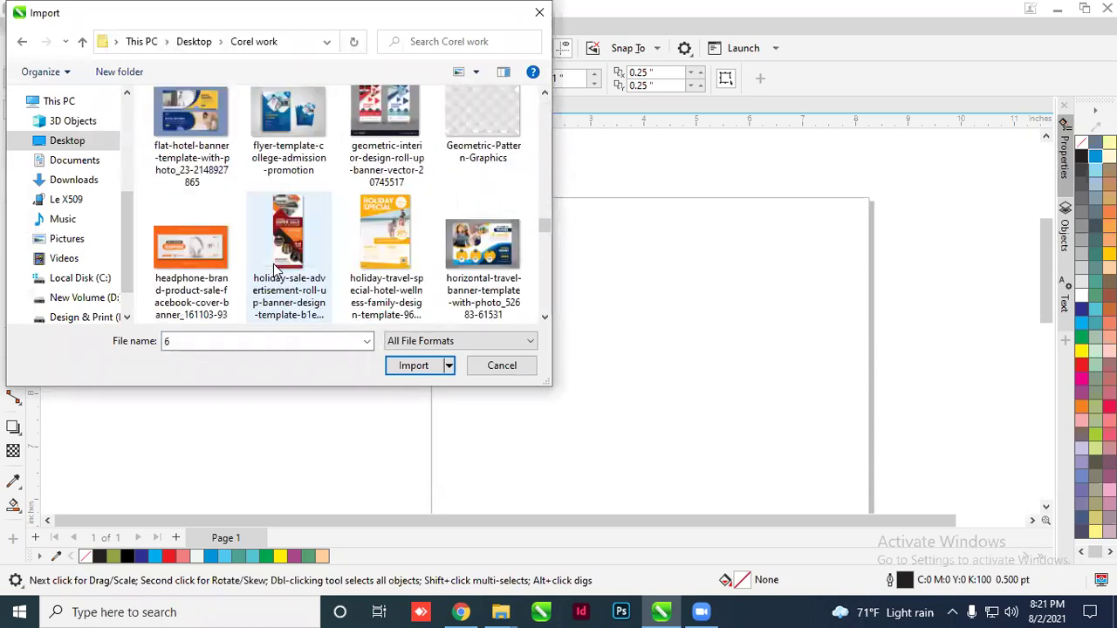
scroll(288, 258, "up", 4)
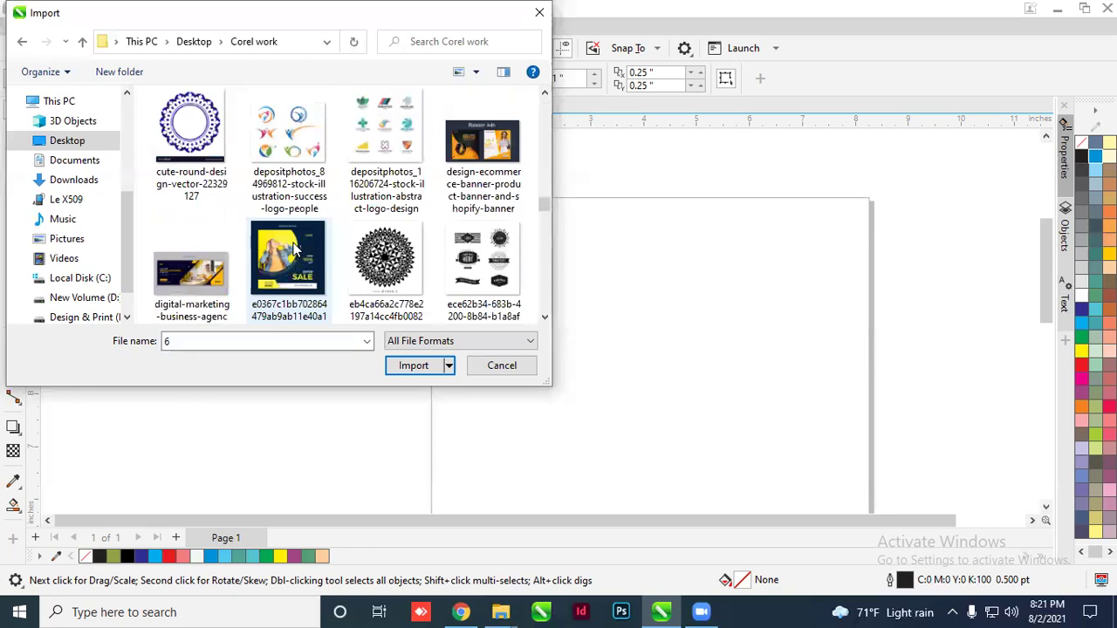
scroll(294, 248, "up", 6)
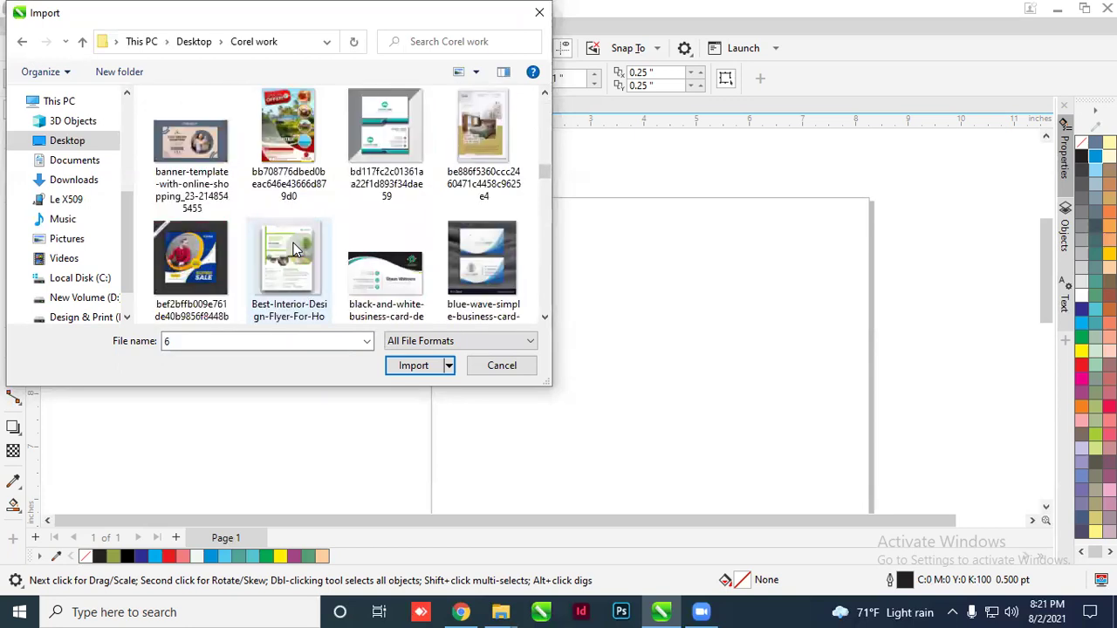
scroll(294, 242, "up", 2)
scroll(330, 244, "up", 4)
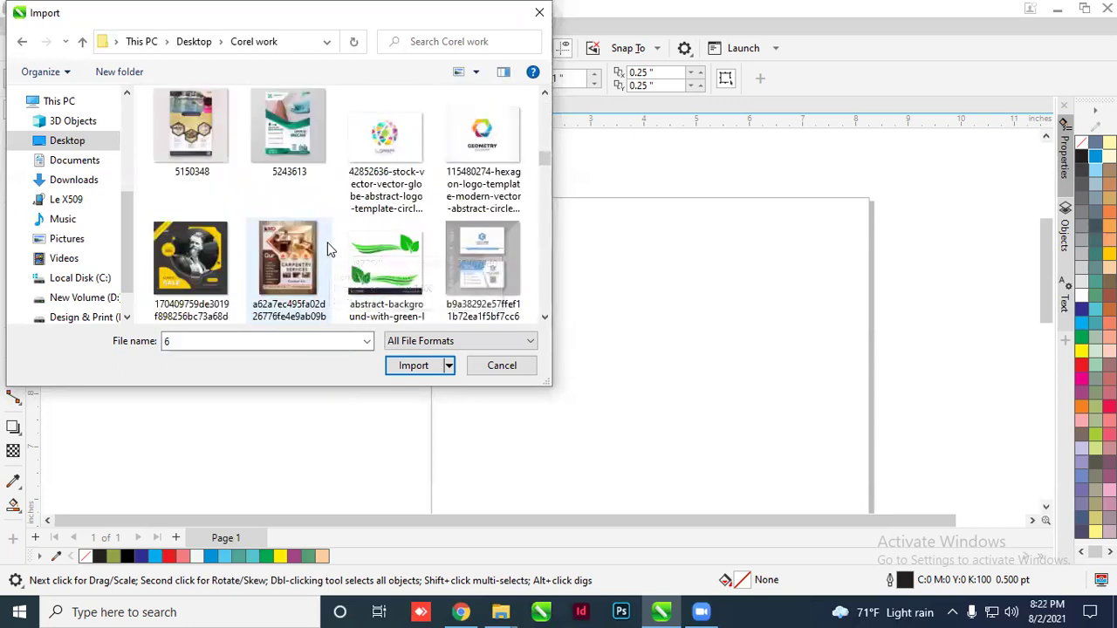
scroll(307, 251, "up", 8)
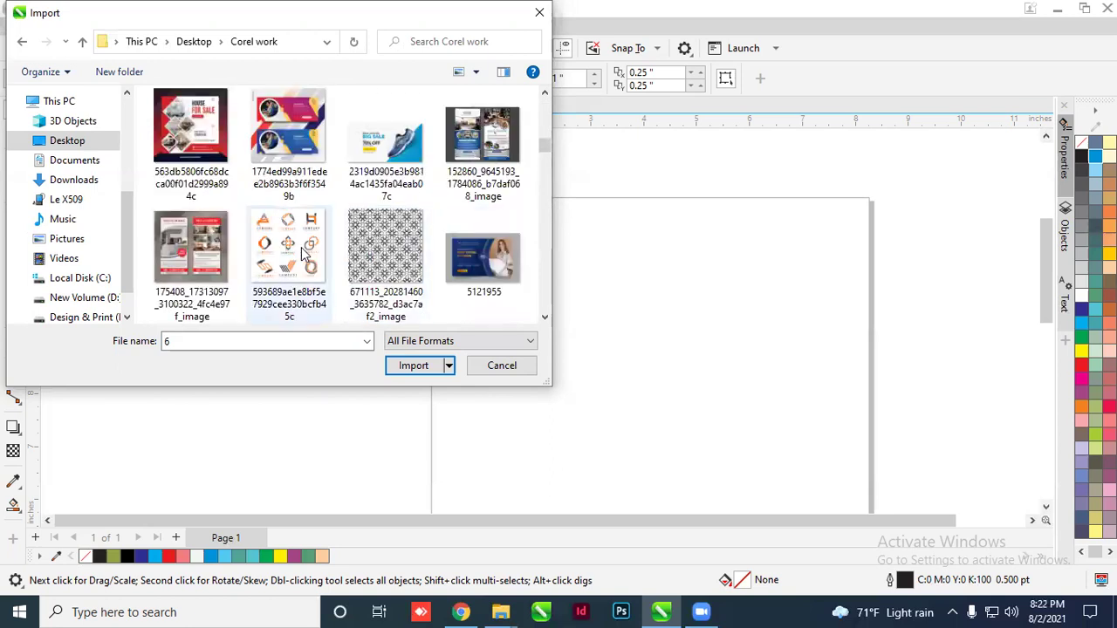
scroll(306, 255, "up", 4)
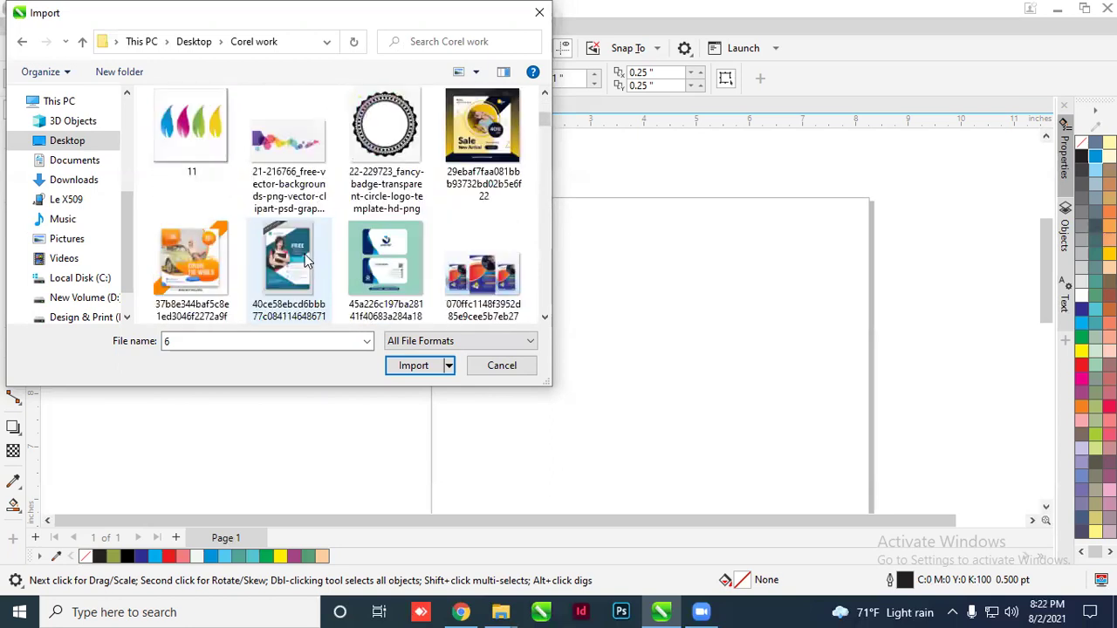
scroll(314, 262, "up", 4)
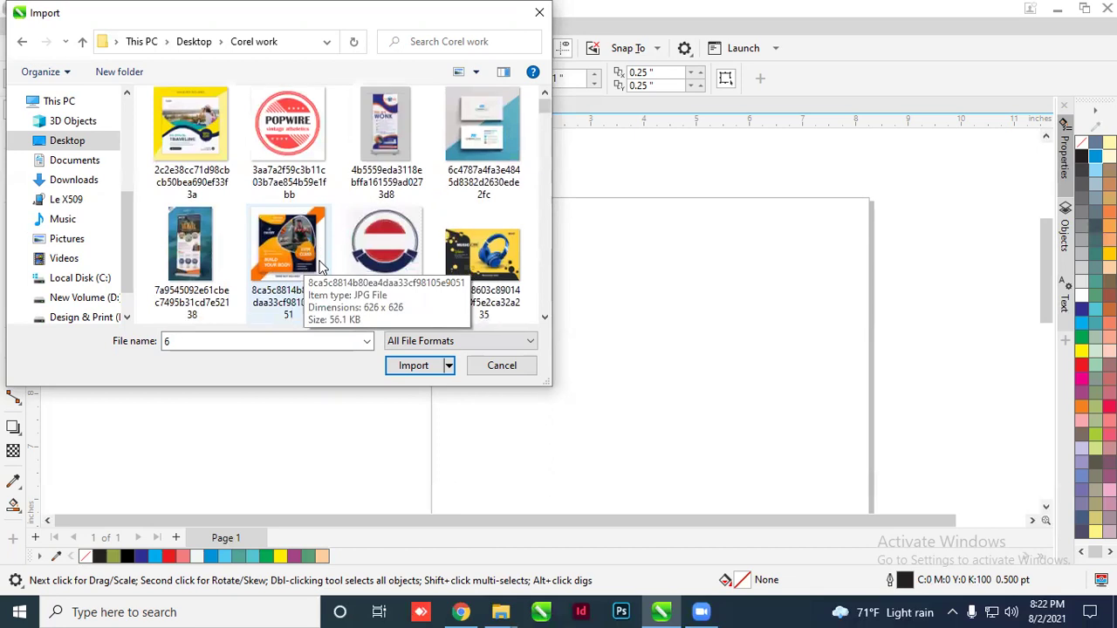
scroll(320, 266, "down", 5)
scroll(320, 270, "down", 12)
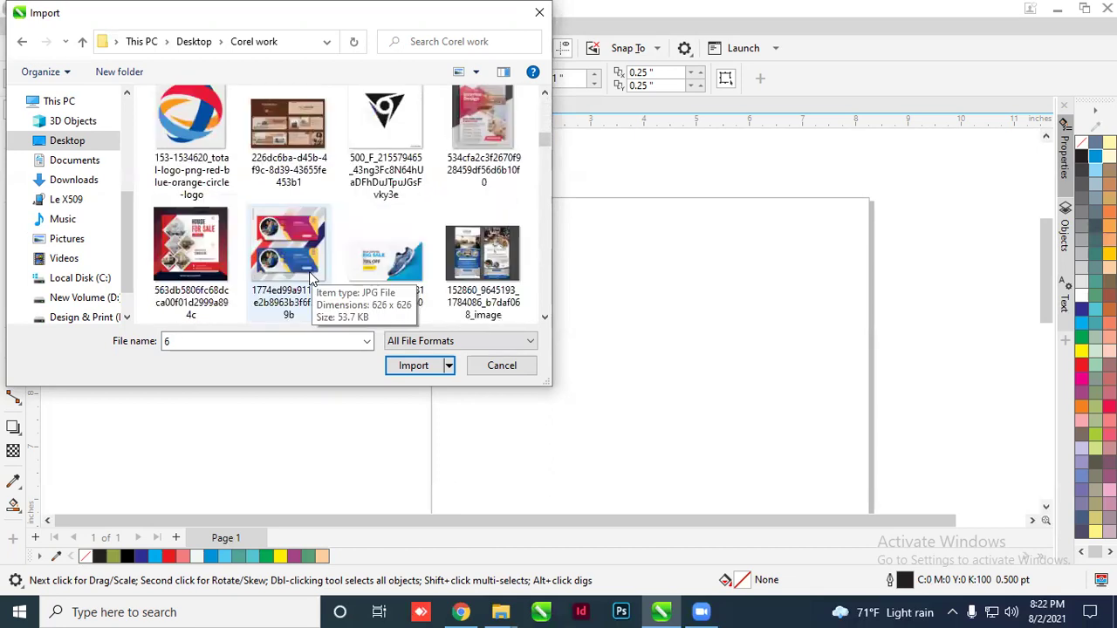
scroll(311, 277, "down", 10)
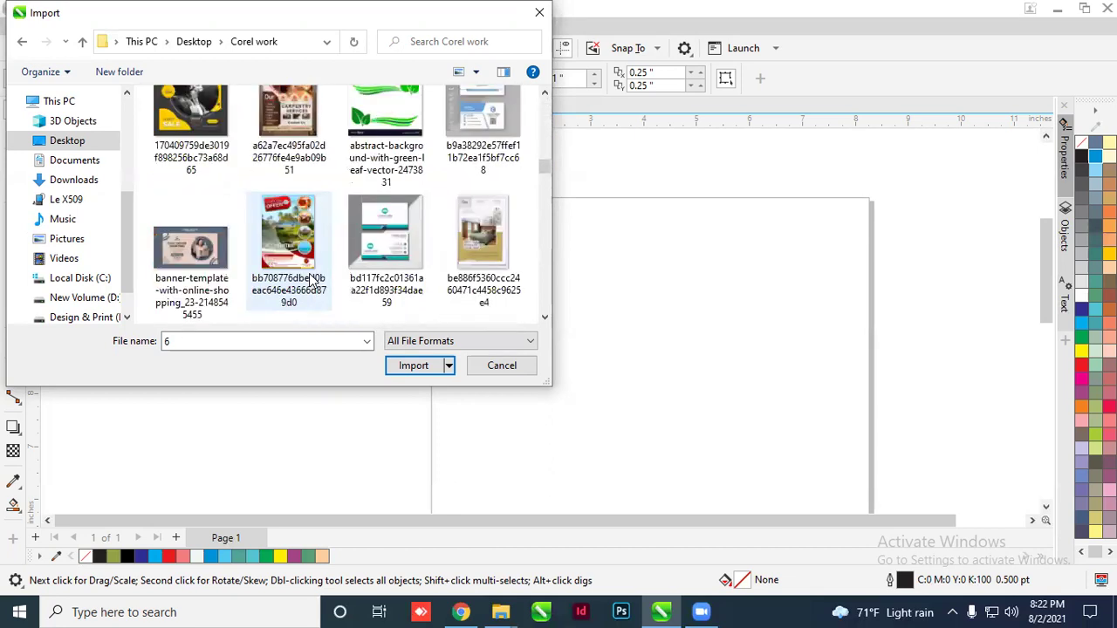
scroll(310, 280, "down", 10)
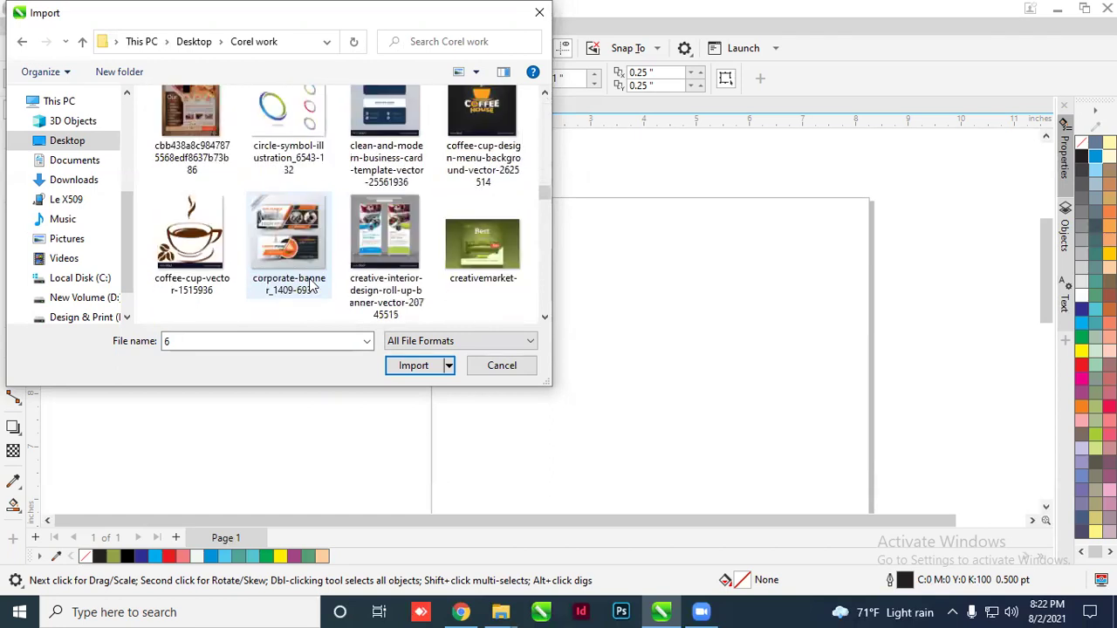
scroll(311, 283, "down", 6)
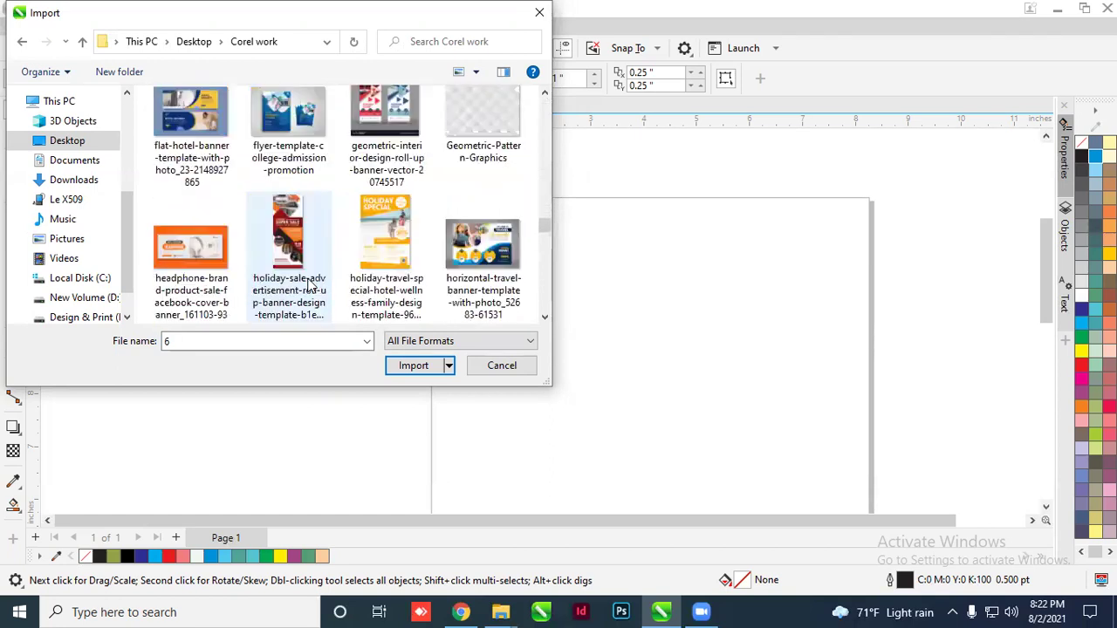
scroll(307, 286, "down", 10)
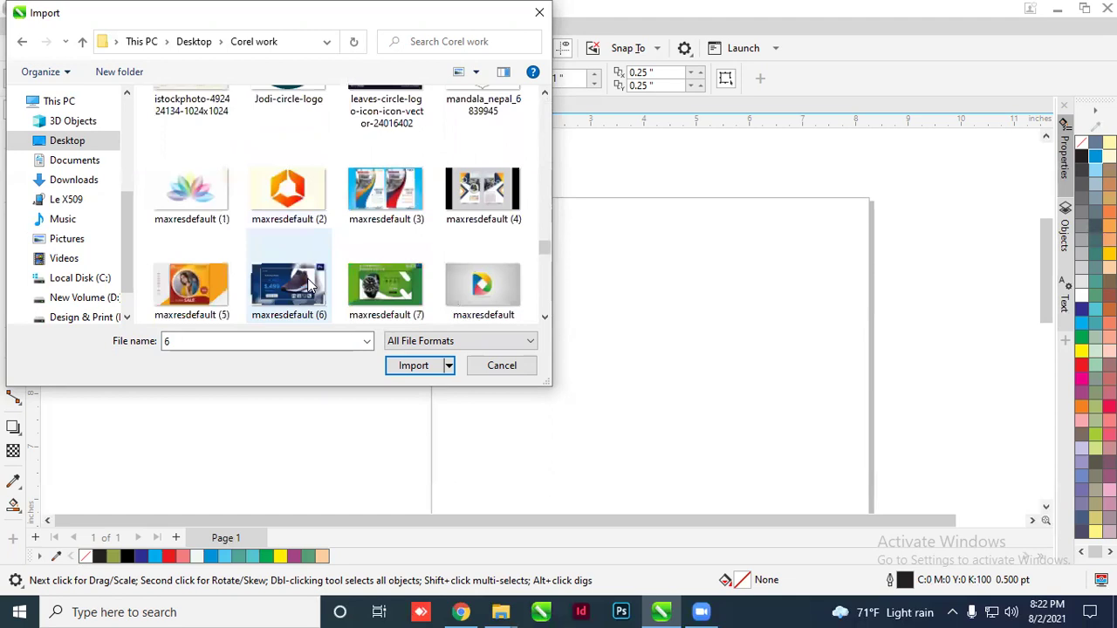
scroll(308, 286, "down", 4)
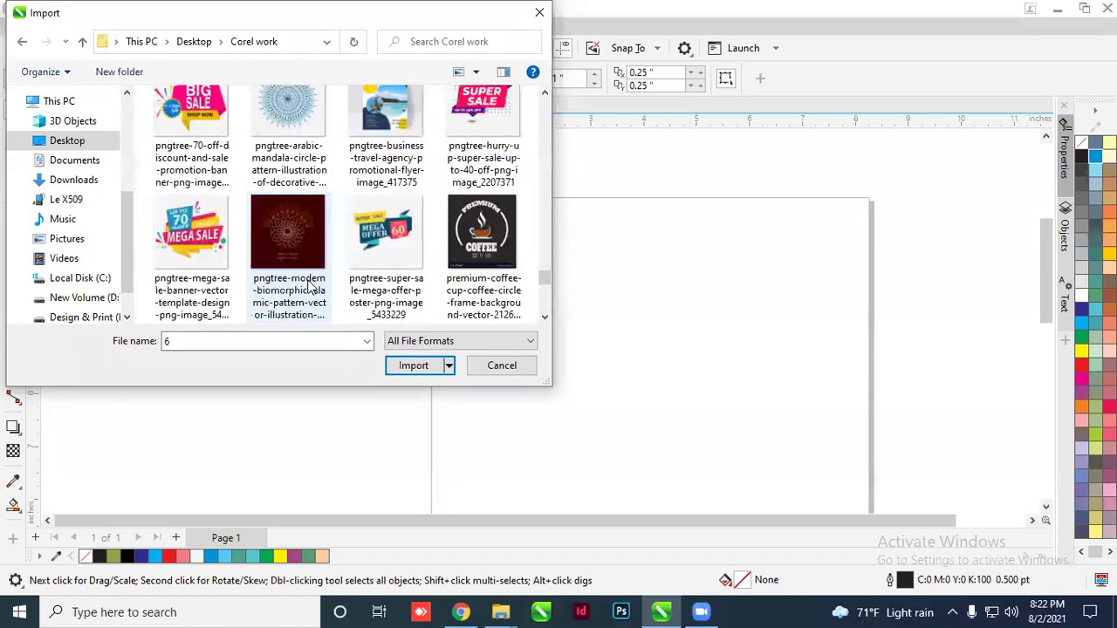
scroll(307, 286, "down", 3)
scroll(283, 260, "down", 3)
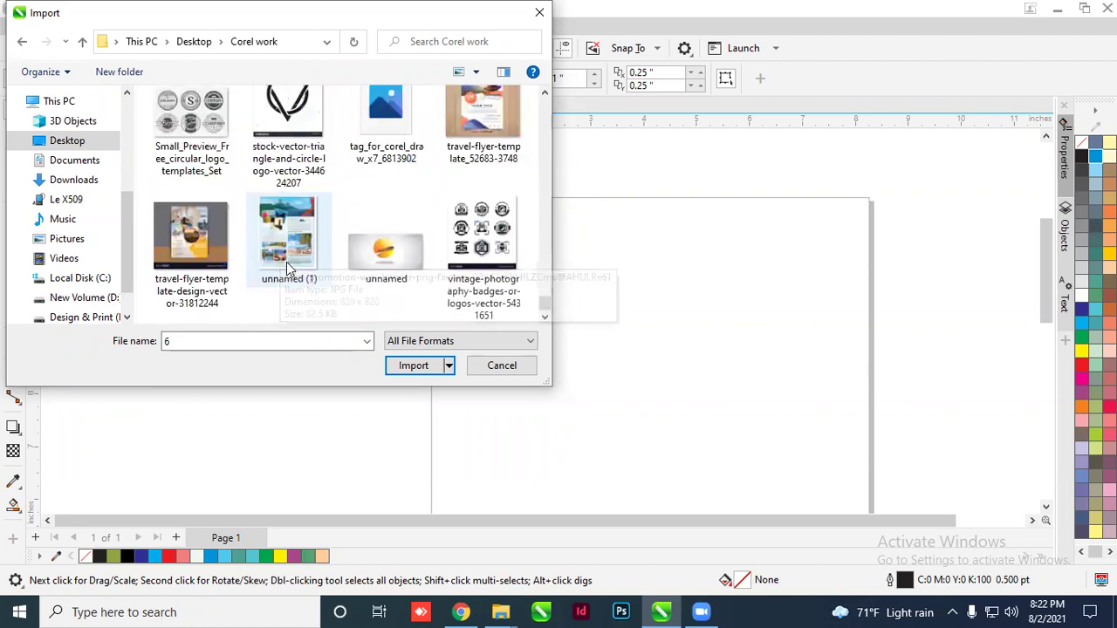
Import pngtree-super-sale-mega-offer-poster-png-image_5433229 and place it in the empty area to the left of the page
scroll(287, 262, "up", 3)
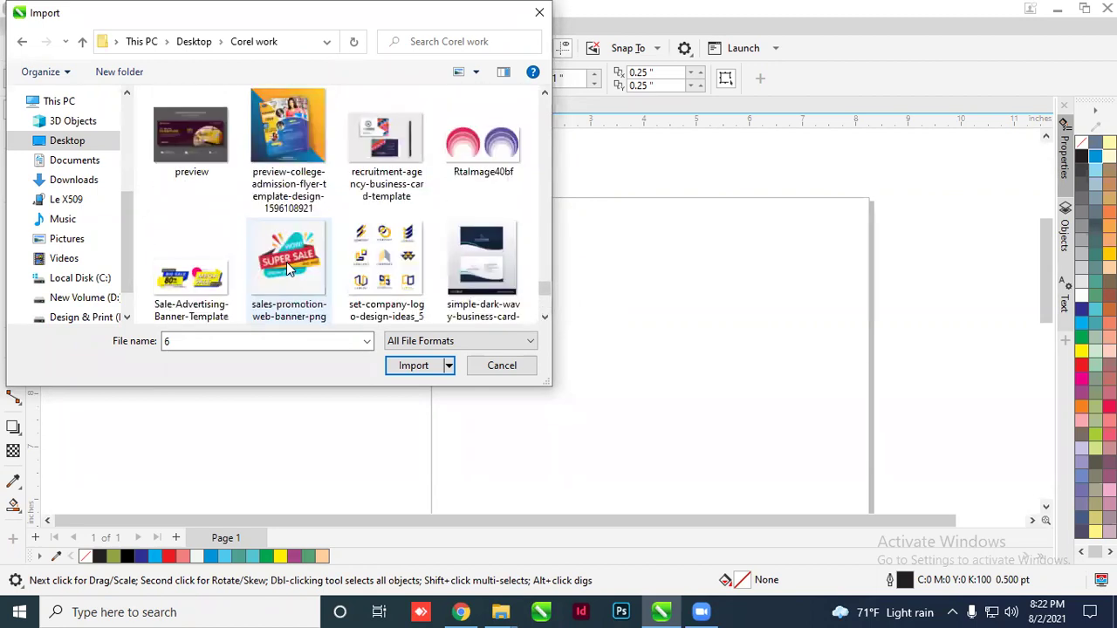
scroll(288, 268, "up", 1)
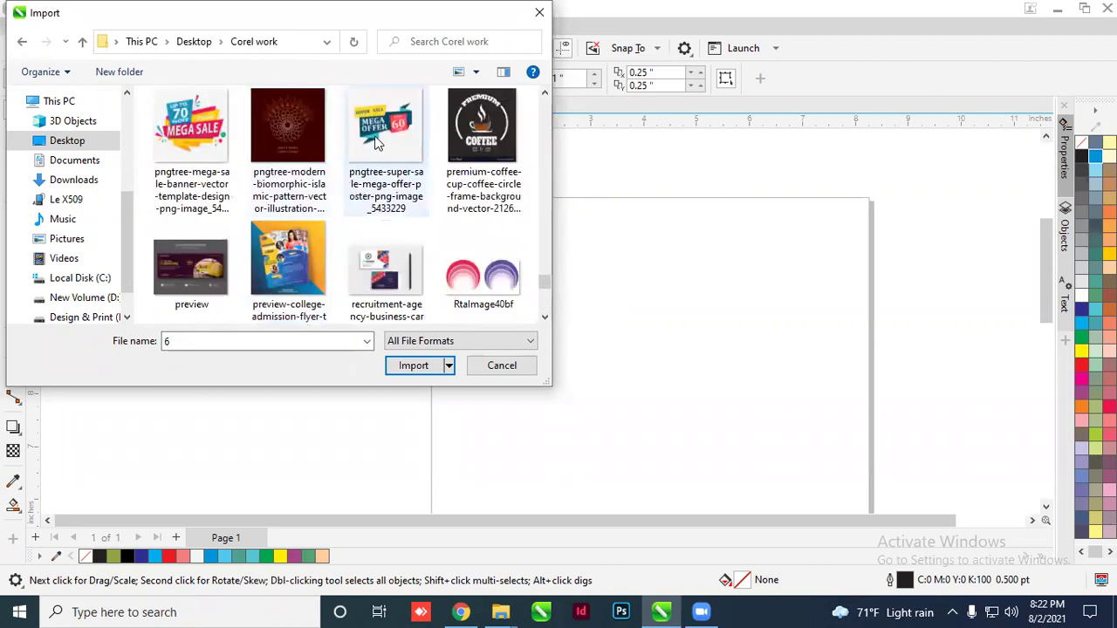
left_click(371, 144)
left_click(441, 373)
left_click(217, 229)
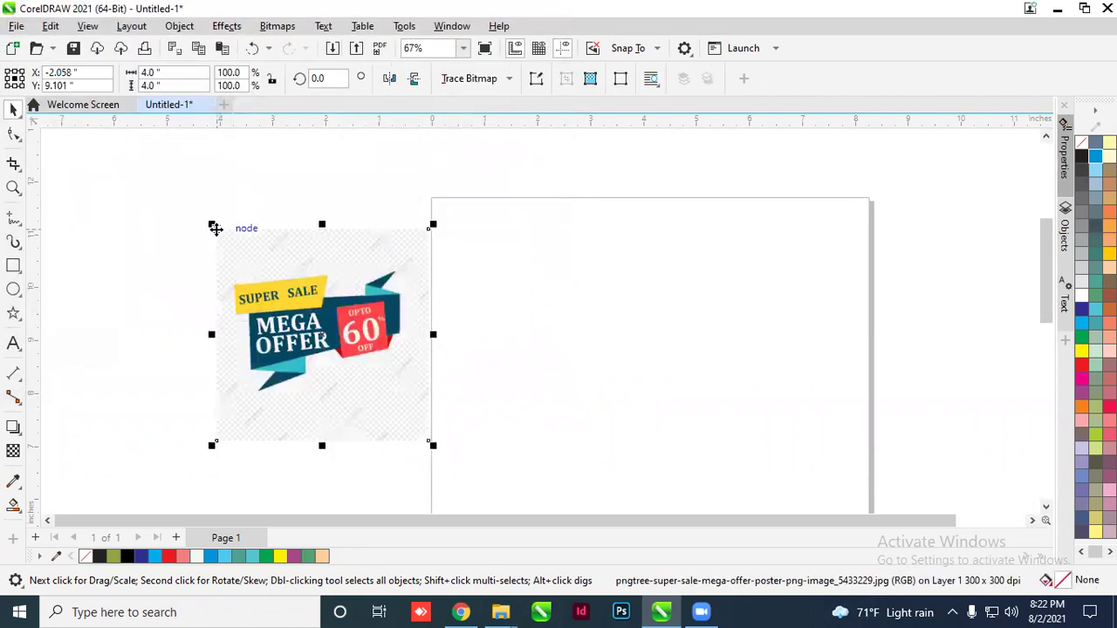
left_click_drag(323, 347, 222, 344)
left_click(487, 314)
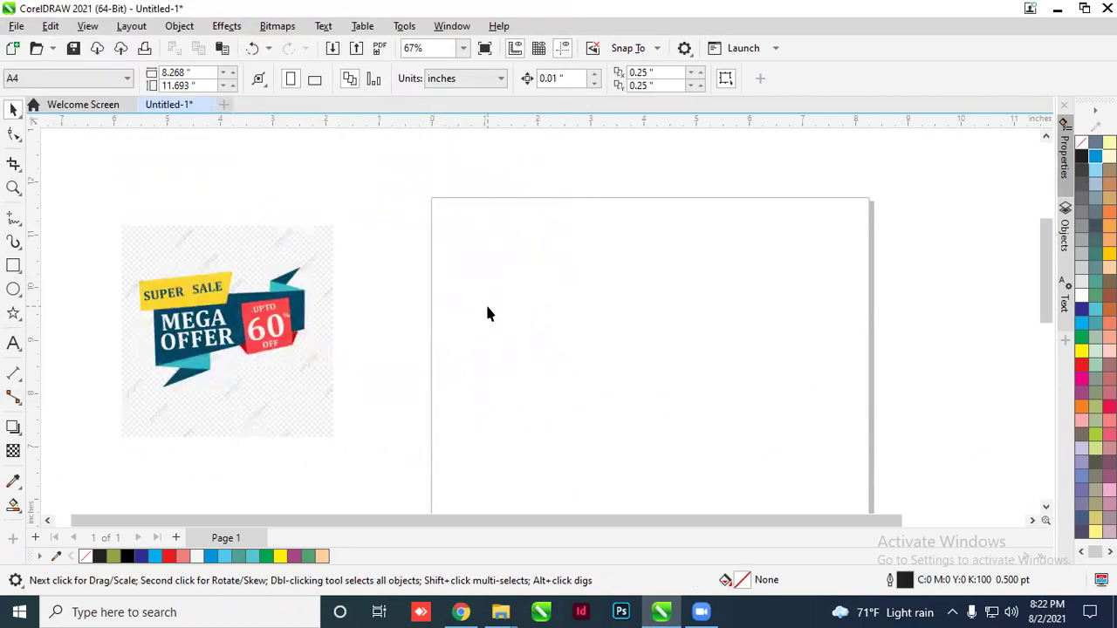
Examine the ribbon shapes of the placed Mega Offer poster up close
scroll(358, 266, "down", 1)
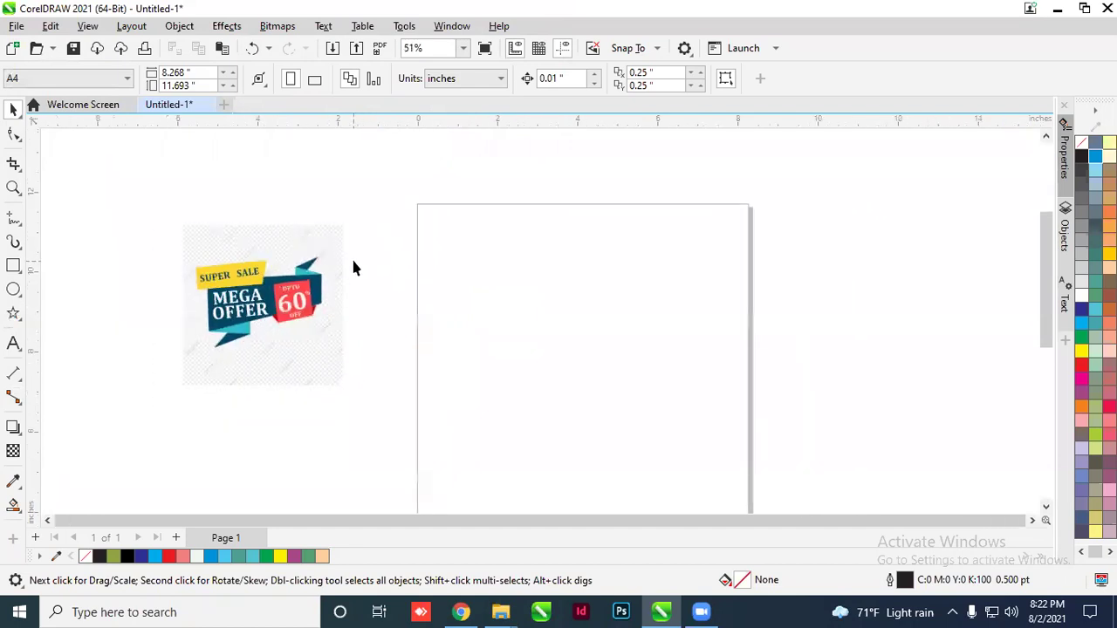
scroll(302, 316, "up", 4)
scroll(347, 273, "down", 2)
left_click(349, 273)
left_click(462, 274)
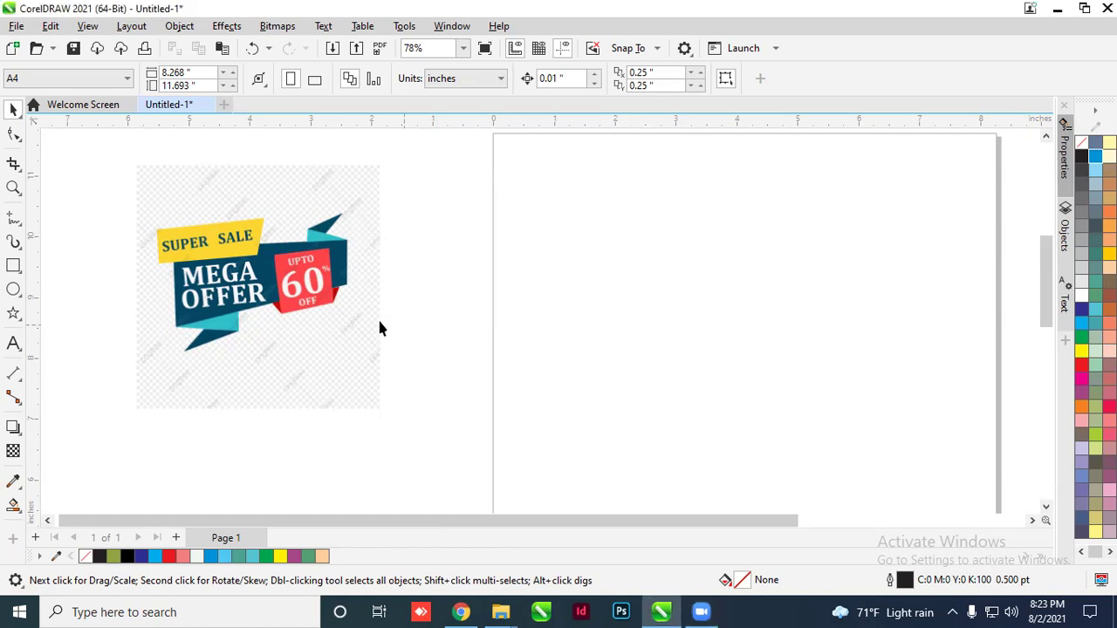
scroll(377, 317, "up", 2)
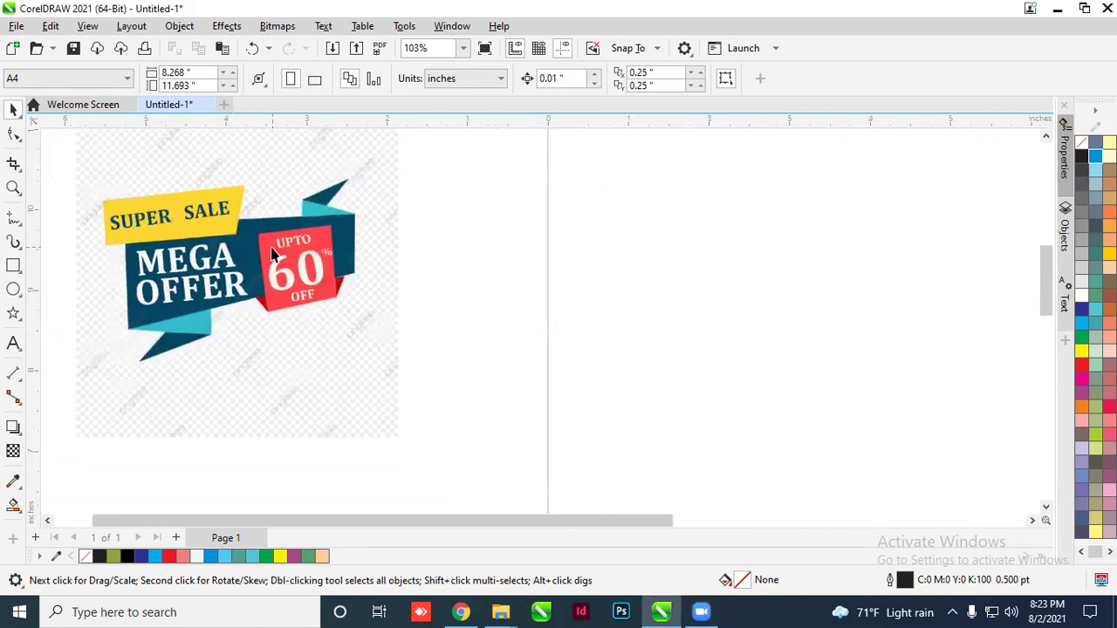
scroll(170, 369, "up", 1)
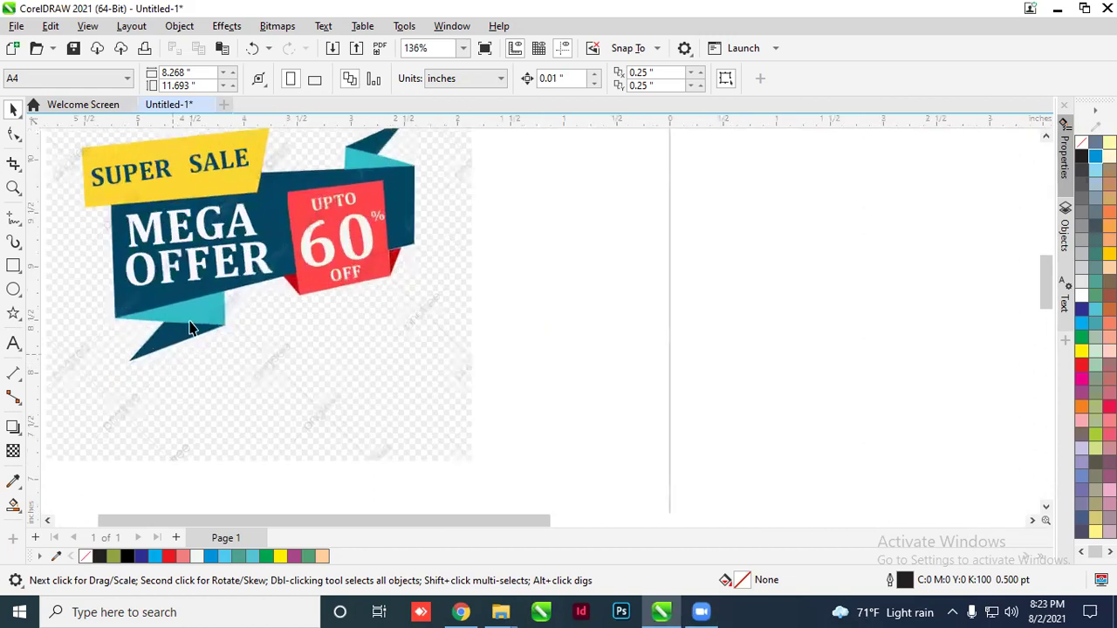
Draw a rectangle about 3.56 by 1.24 inches to the right of the Mega Offer poster
left_click(13, 265)
left_click_drag(583, 269, 965, 401)
scroll(671, 340, "down", 1)
scroll(600, 349, "down", 1)
scroll(788, 345, "up", 1)
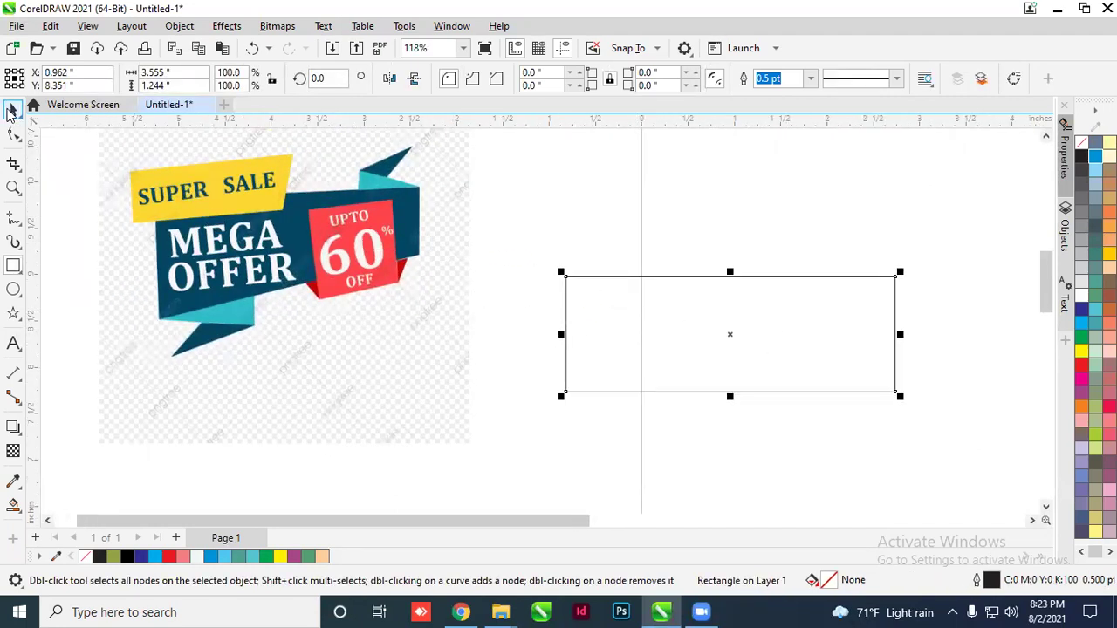
left_click(10, 112)
left_click(585, 307)
left_click(592, 297)
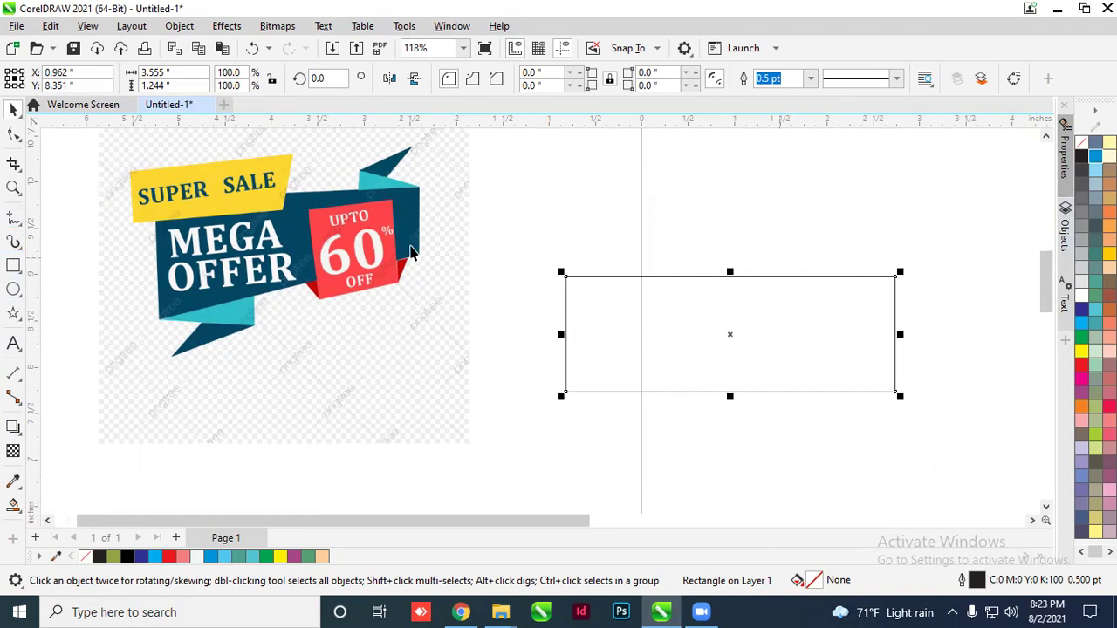
Try filling the rectangle with the ribbon's dark blue using the Color Eyedropper, and undo the fill
left_click(14, 482)
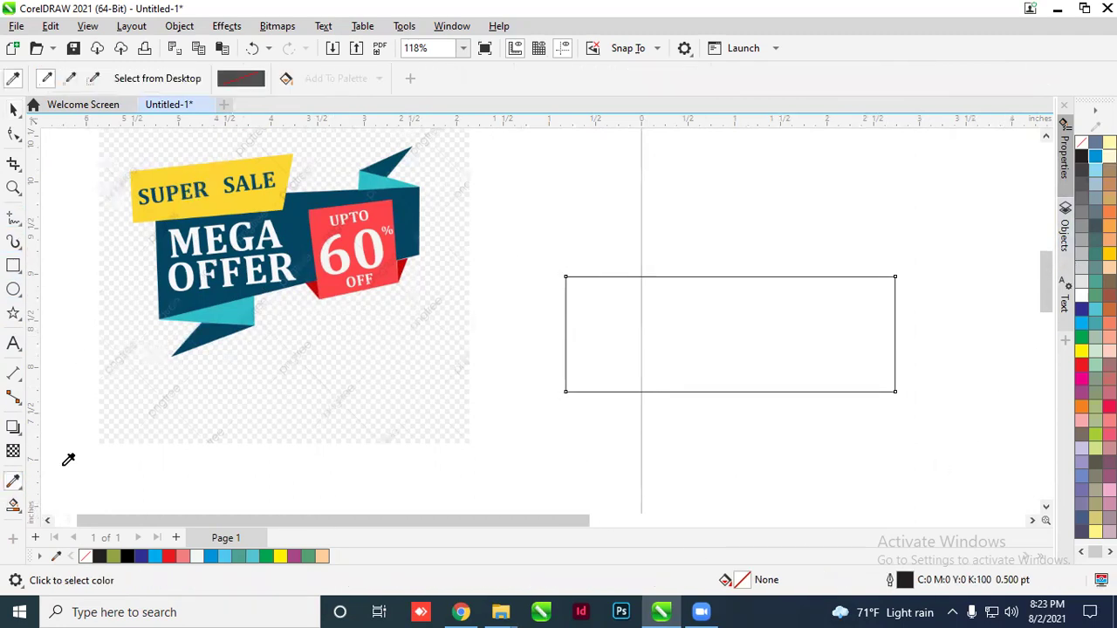
left_click(412, 229)
left_click(616, 313)
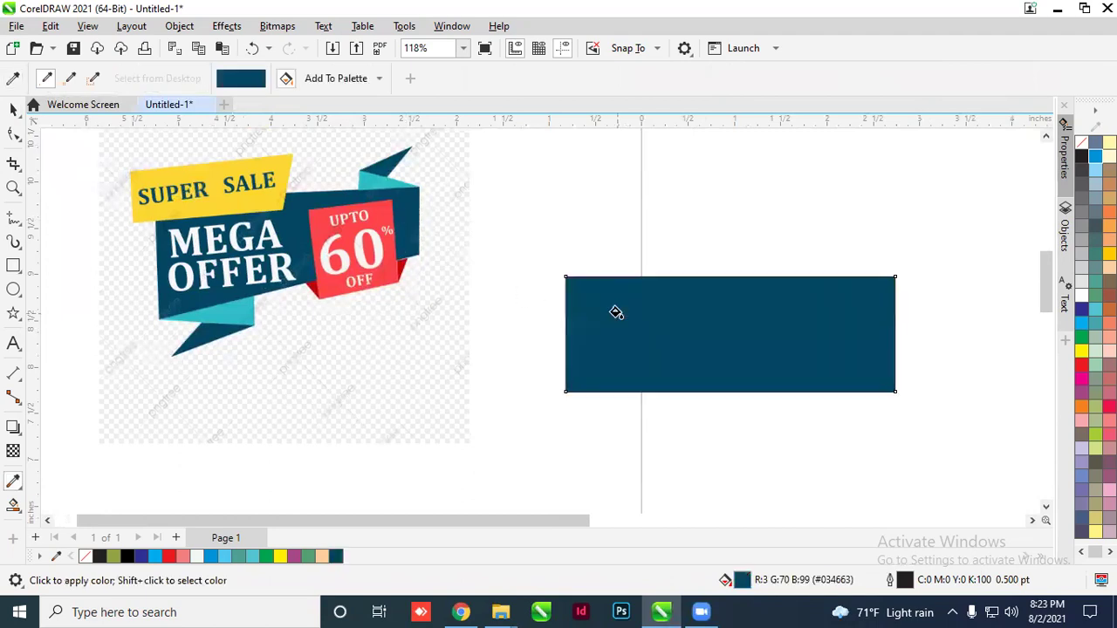
key("ctrl+z")
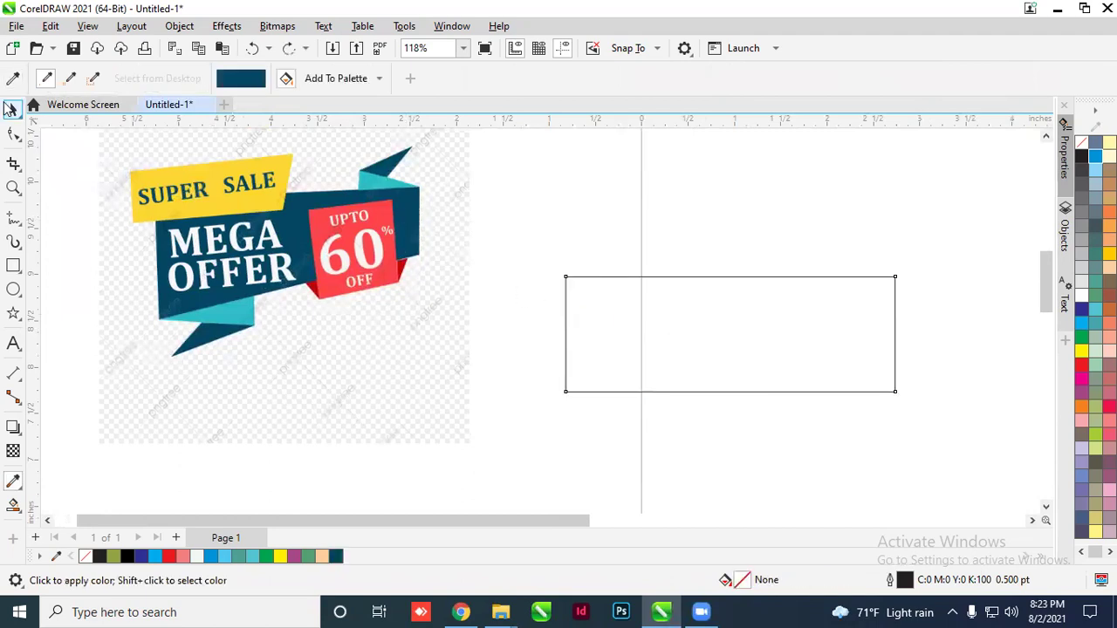
left_click(13, 108)
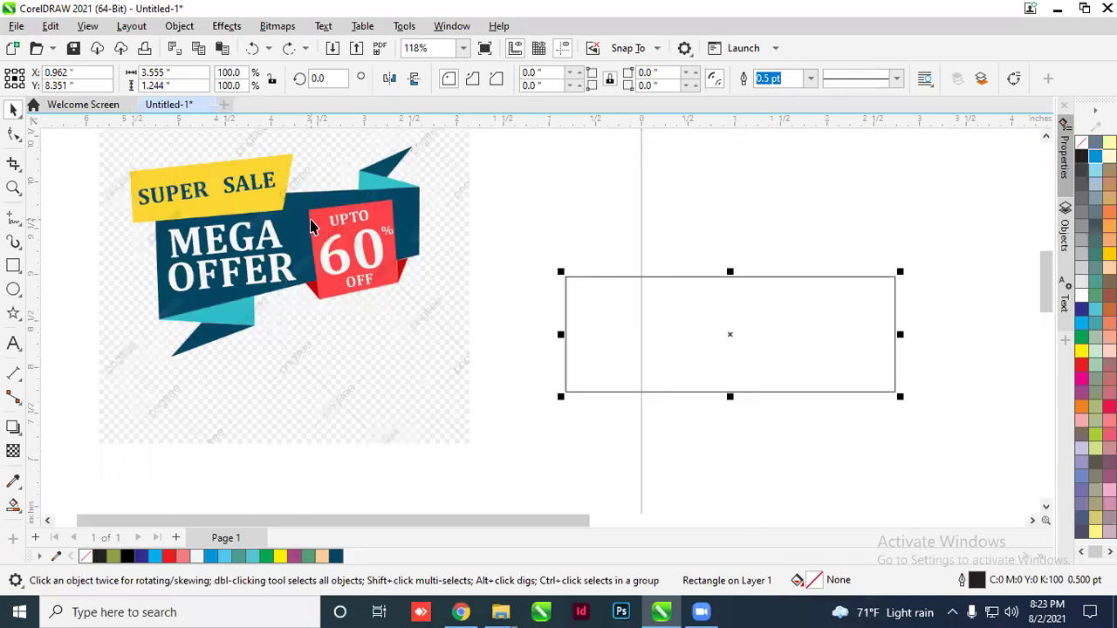
Sample the poster ribbon's dark blue (#034663) with the Color Eyedropper and apply it as the rectangle's fill
left_click(14, 483)
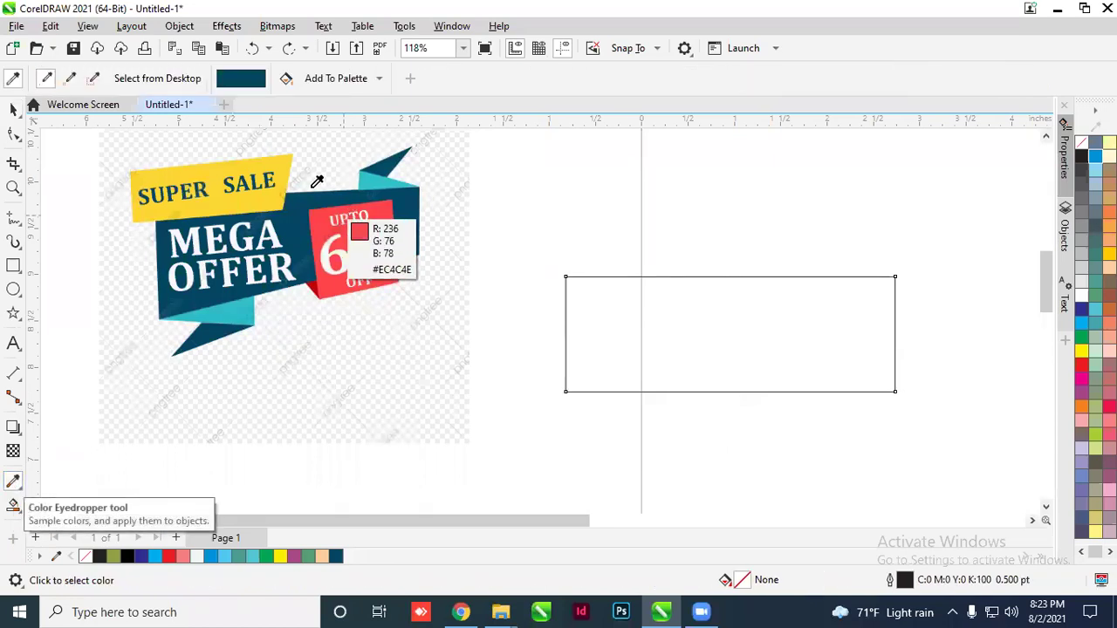
left_click(293, 213)
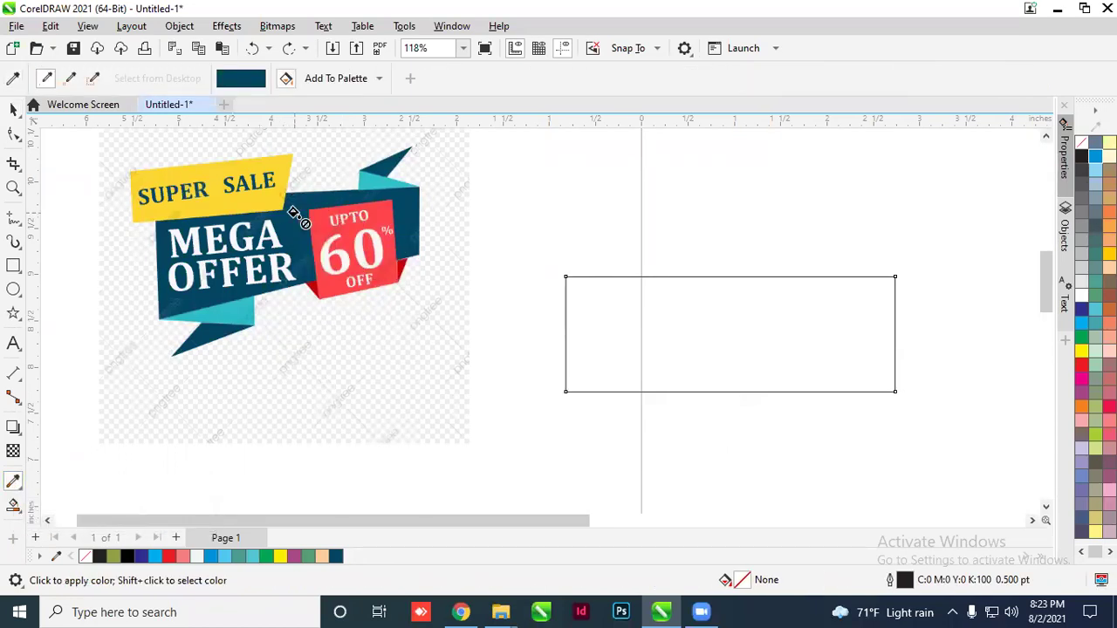
left_click(686, 307)
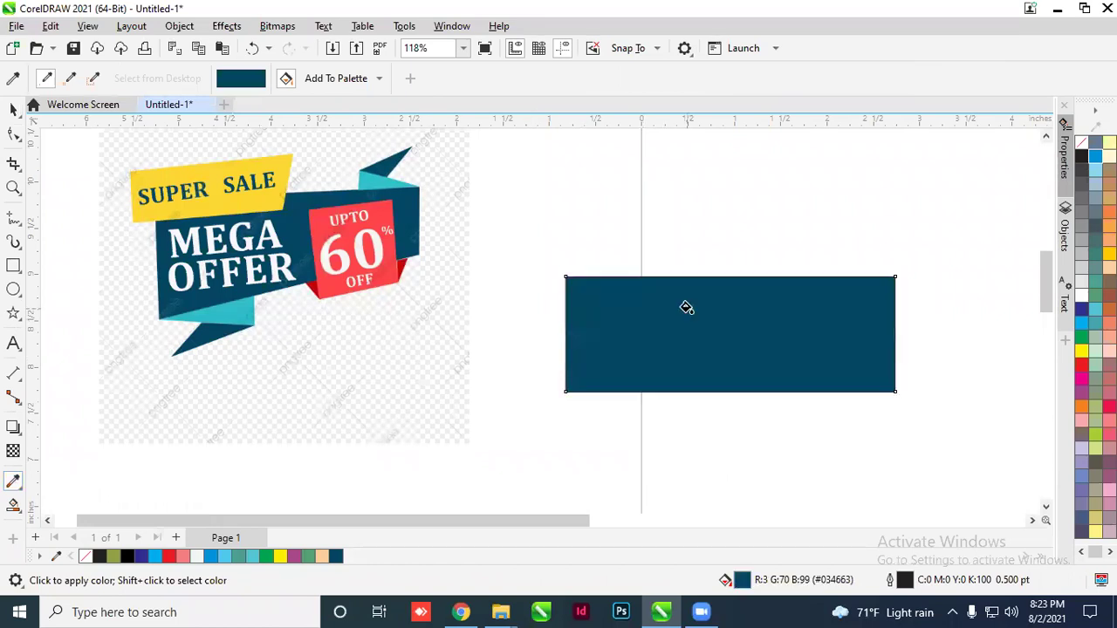
left_click(13, 109)
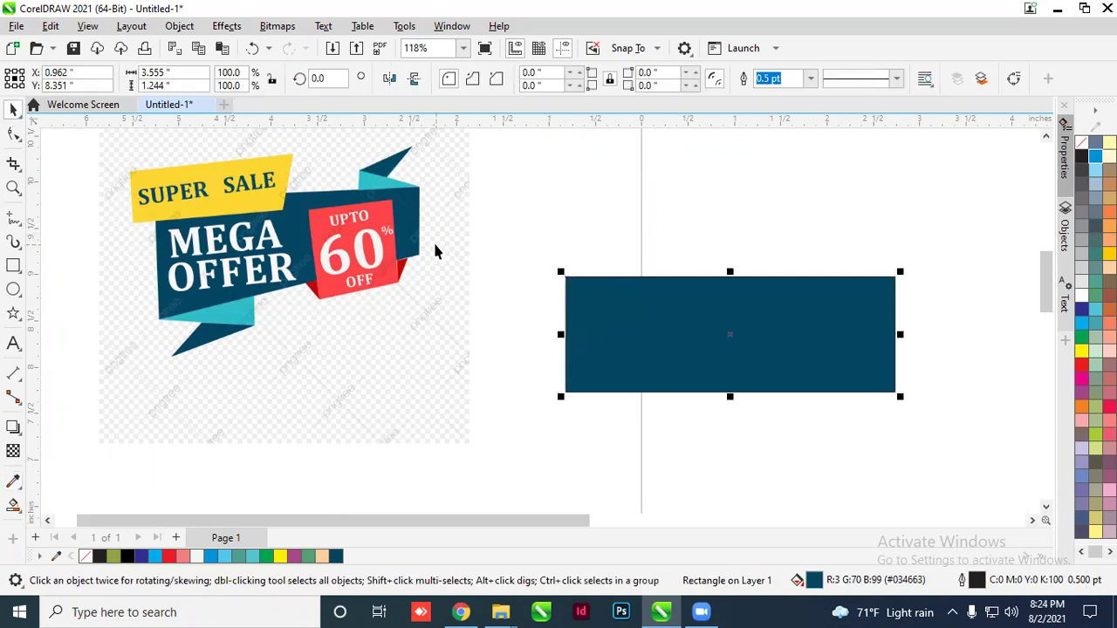
Convert the dark blue rectangle to curves and slant its lower edge by lowering the bottom-left node and raising the bottom-right node
key("ctrl+q")
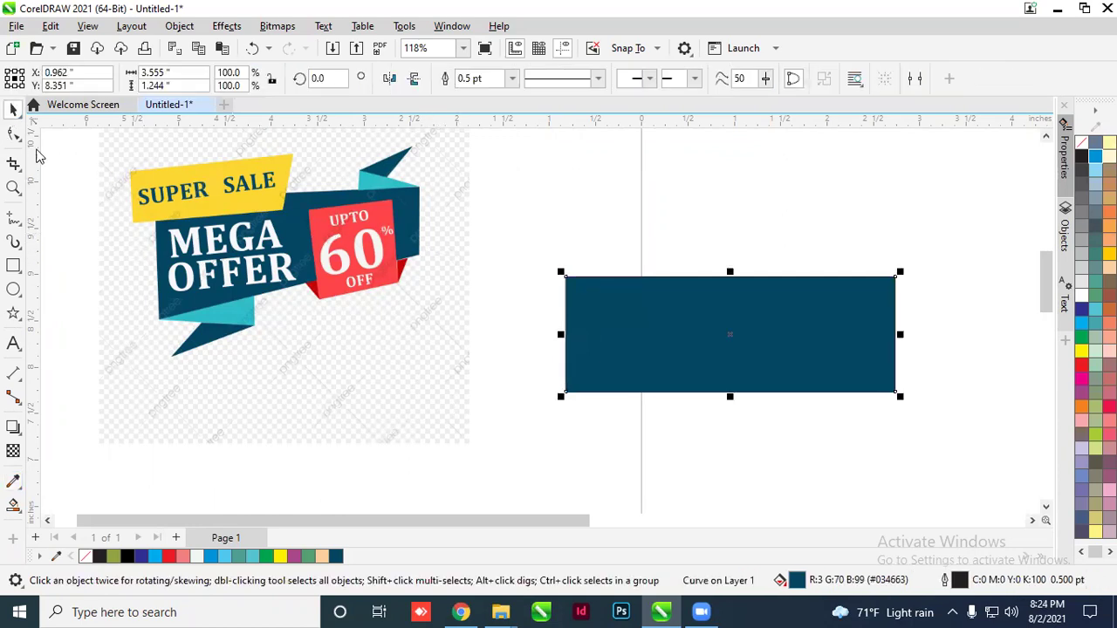
left_click(13, 133)
left_click_drag(568, 394, 571, 429)
left_click_drag(894, 381, 894, 355)
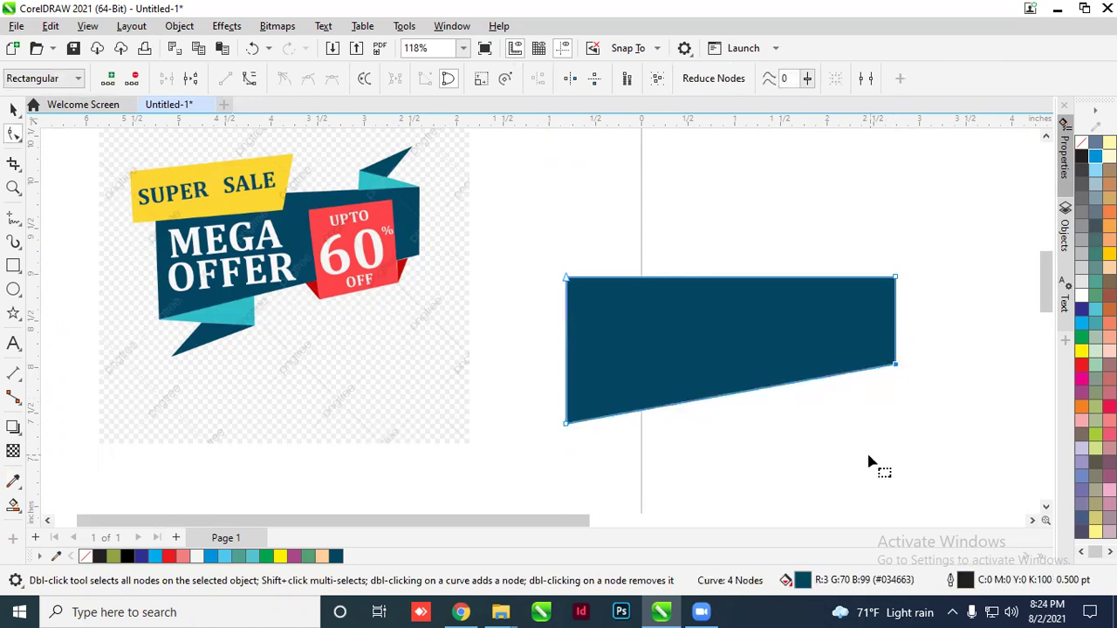
left_click(11, 112)
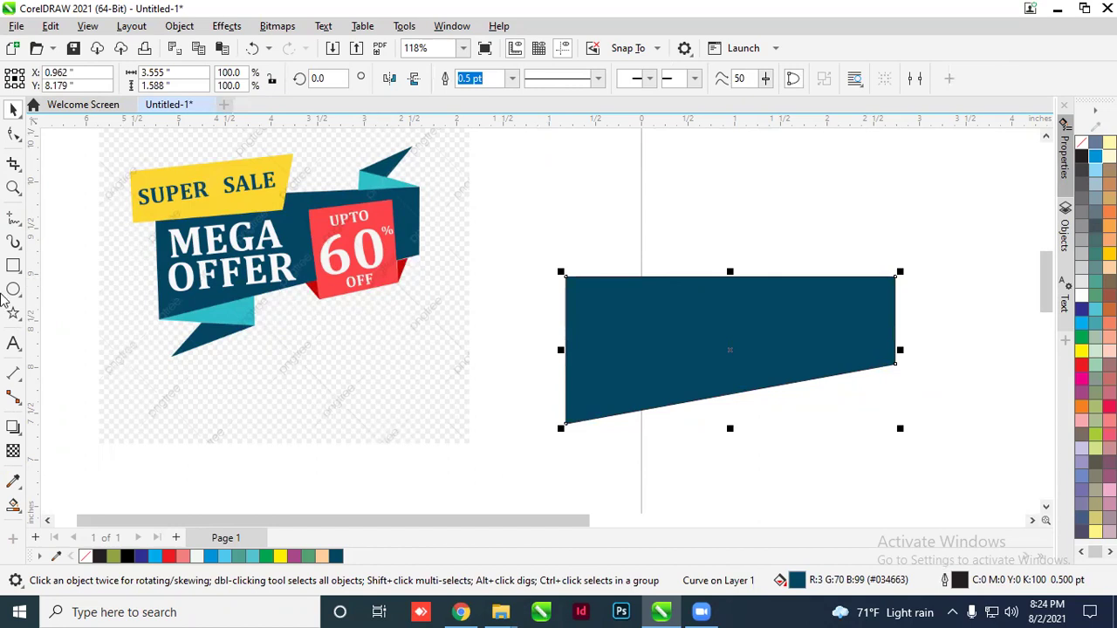
Draw a rectangle about 1.16 by 0.61 inches at the ribbon's lower-left corner and fill it with the poster's sampled teal (#2FBFCA)
key("F6")
left_click_drag(566, 404, 678, 465)
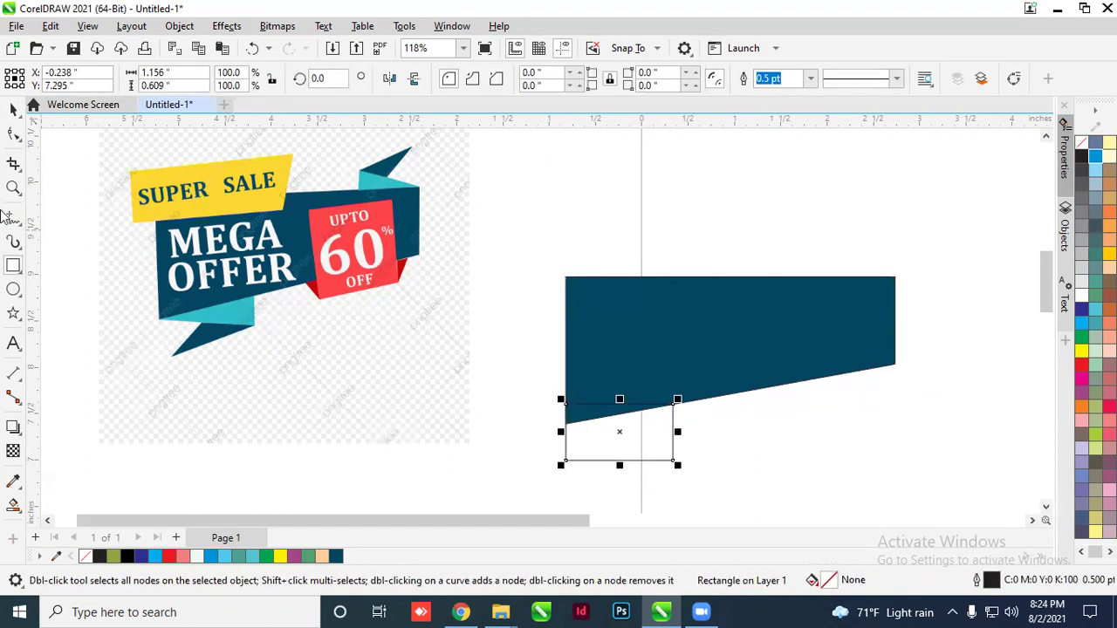
left_click(13, 481)
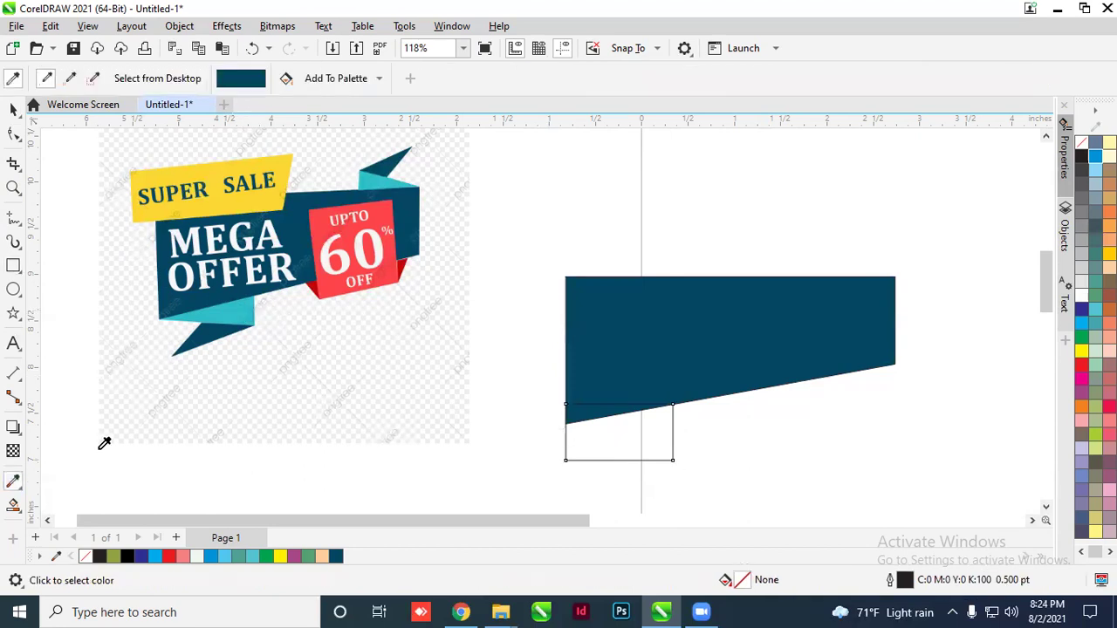
left_click(229, 319)
left_click(603, 439)
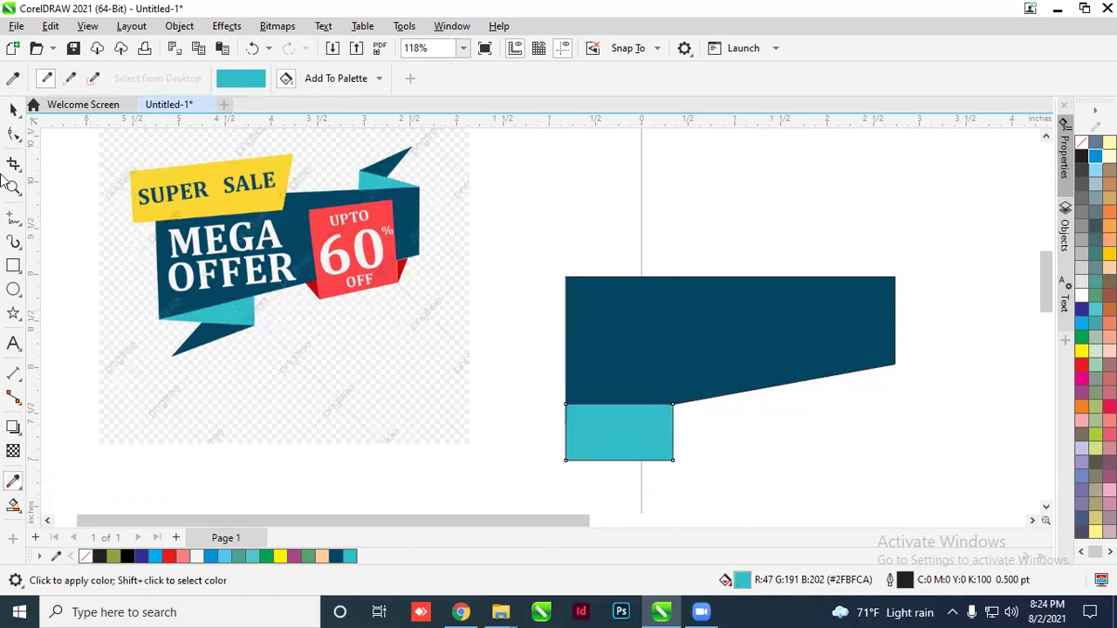
Convert the teal rectangle to curves so its nodes can be edited
left_click(14, 108)
key("ctrl+q")
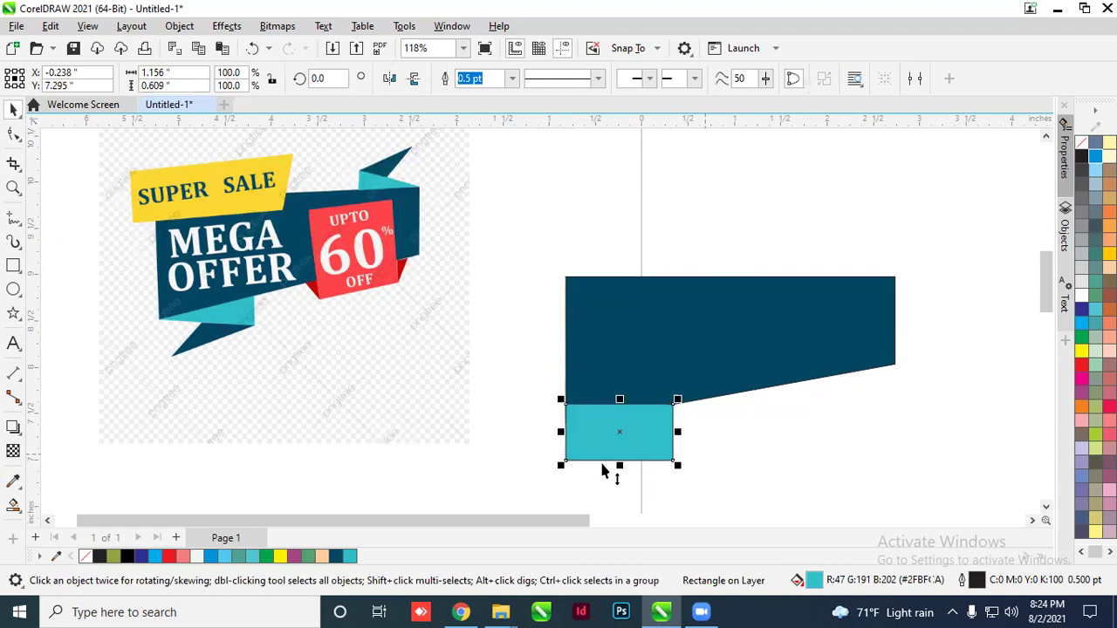
left_click(13, 134)
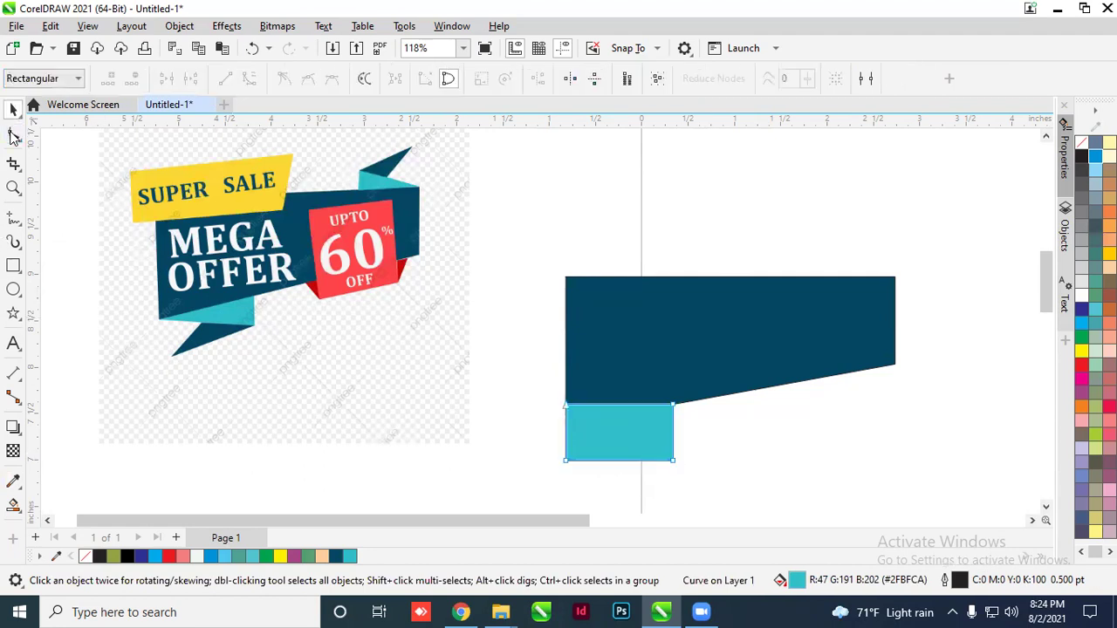
left_click(566, 463)
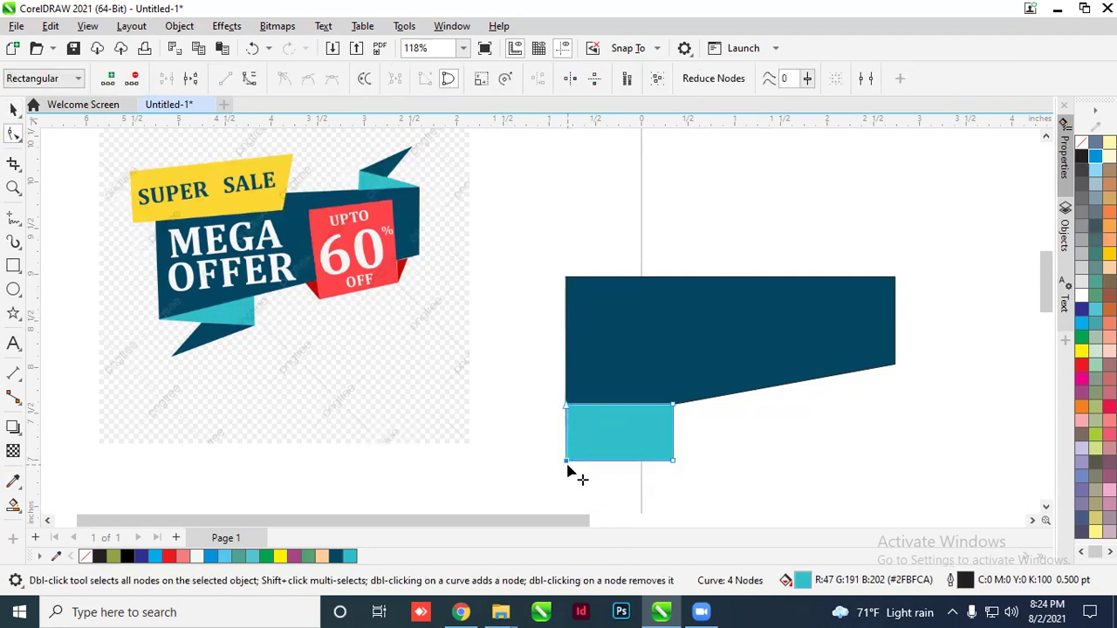
key("Delete")
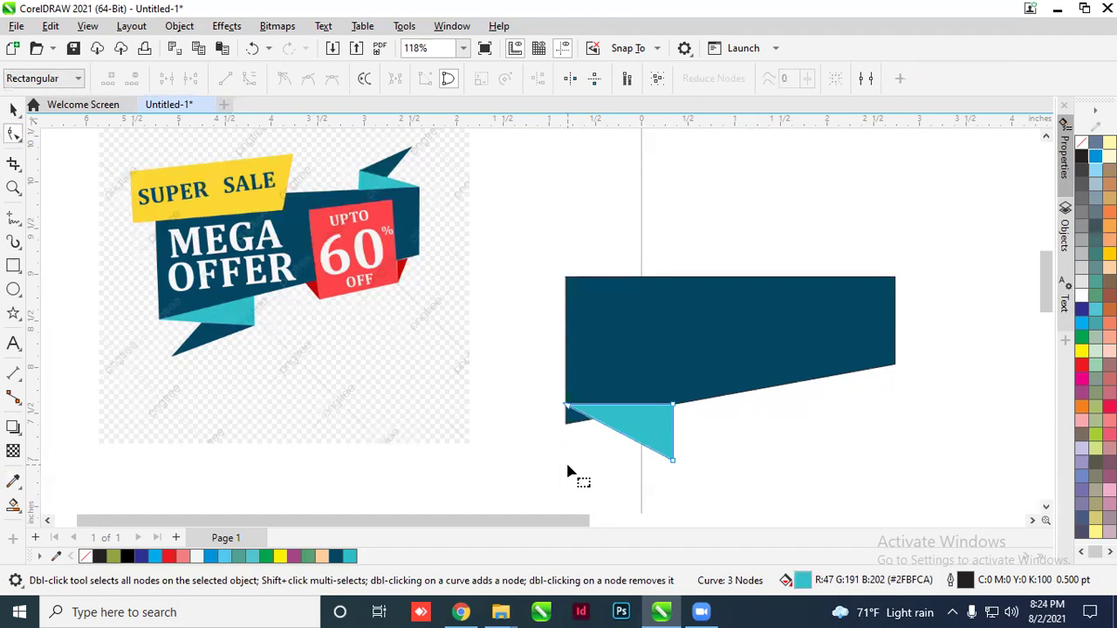
key("ctrl+z")
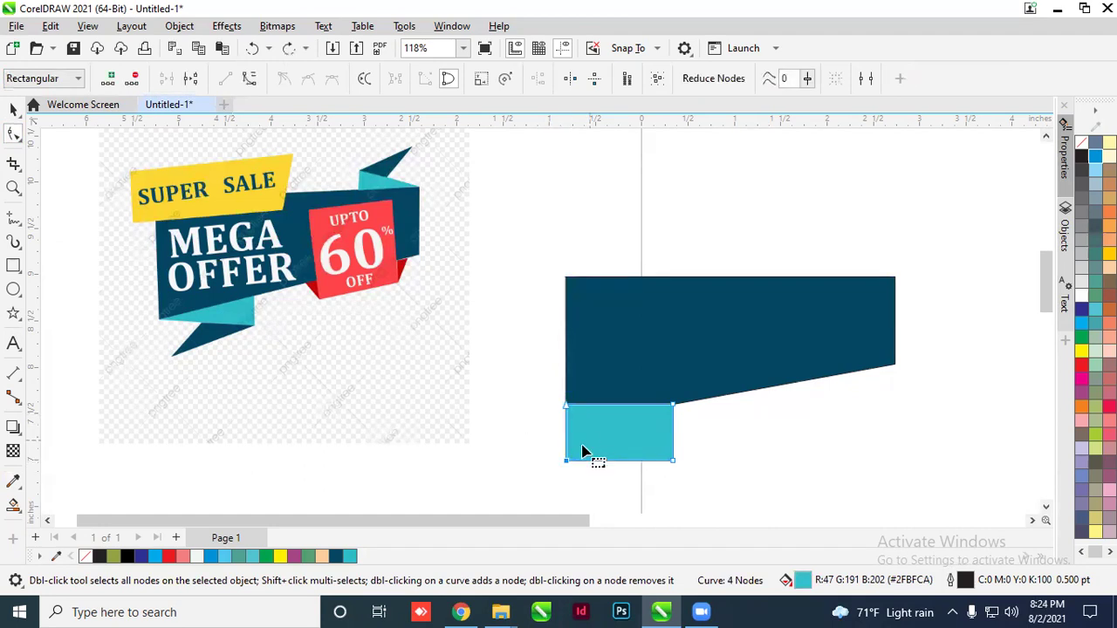
Remove the teal shape's lower-left node, move its left node to the ribbon's lower-left corner and raise its lower-right node
double_click(567, 460)
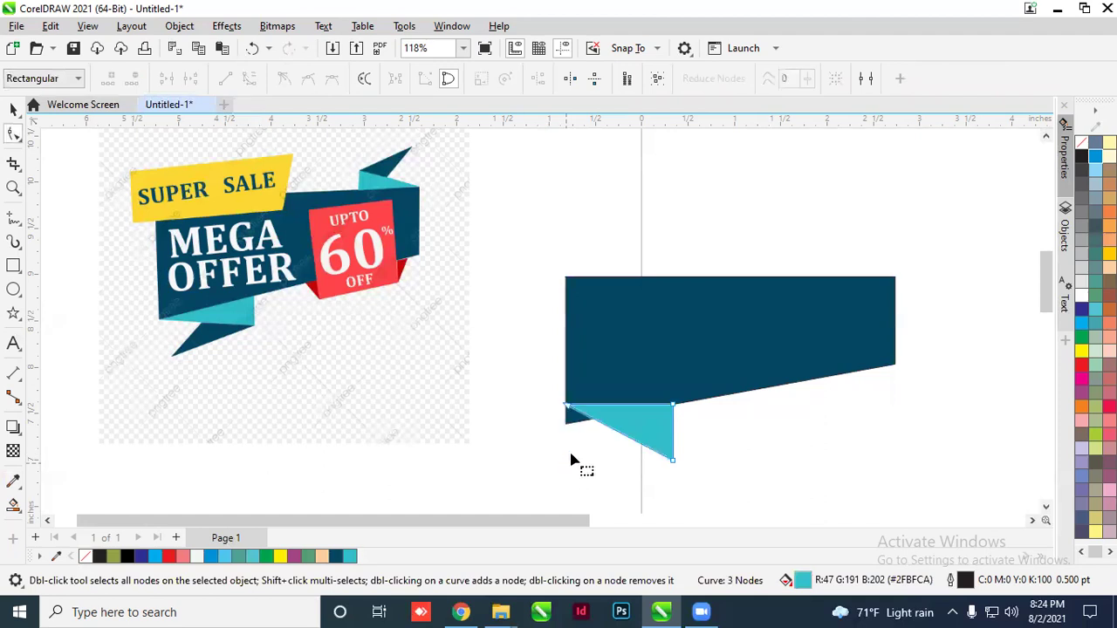
left_click_drag(567, 407, 567, 426)
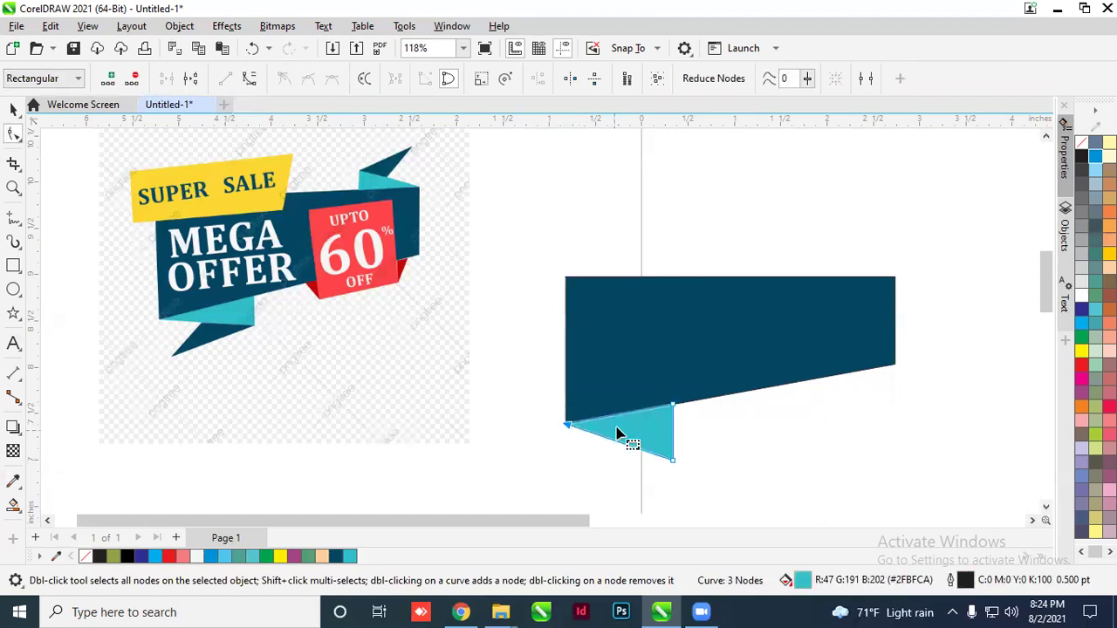
scroll(628, 444, "up", 1)
scroll(668, 461, "down", 1)
left_click_drag(687, 471, 686, 447)
Set the teal triangle's outline width to None
left_click(14, 109)
left_click(729, 454)
left_click(678, 439)
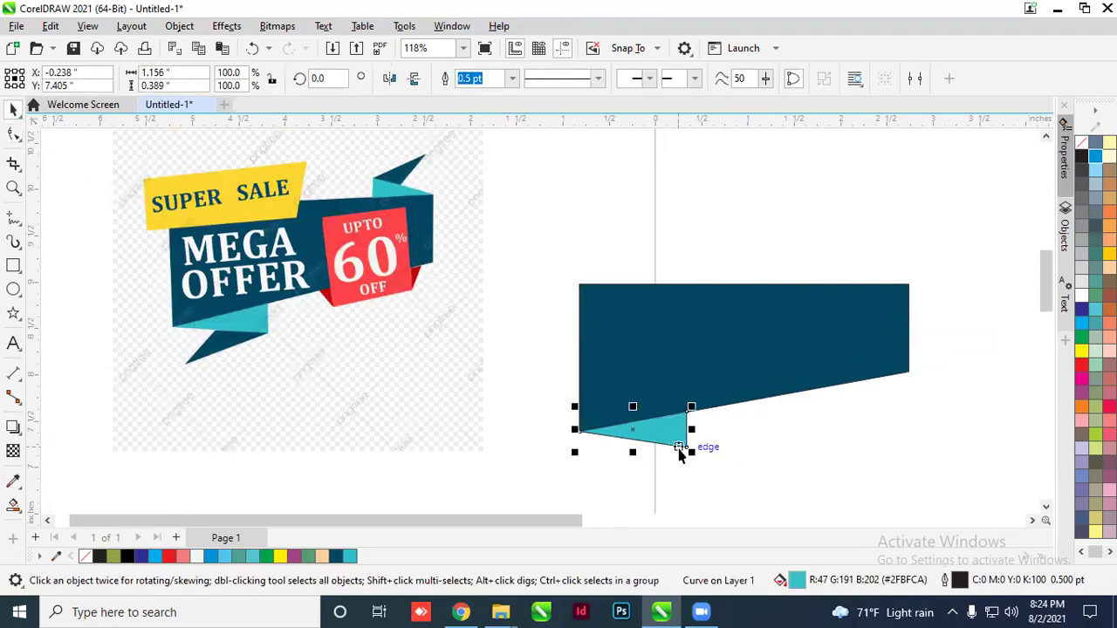
left_click(513, 79)
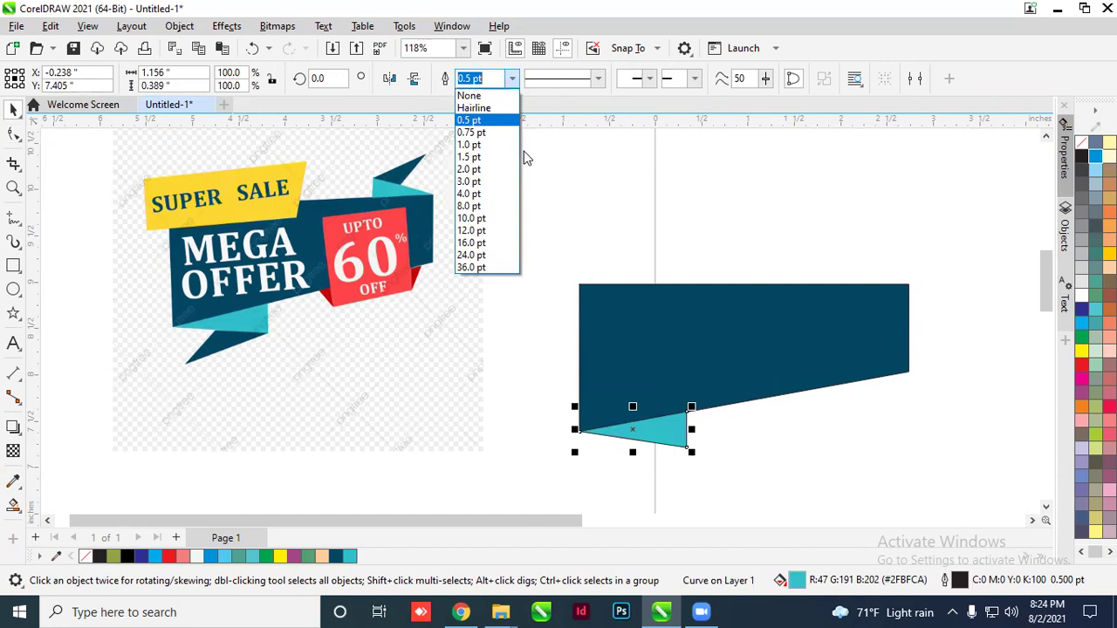
left_click(469, 96)
key("Escape")
Duplicate the teal triangle below the fold and fill the copy with the dark blue (#034663) sampled from the poster's ribbon tail
scroll(661, 449, "up", 3)
scroll(668, 410, "down", 4)
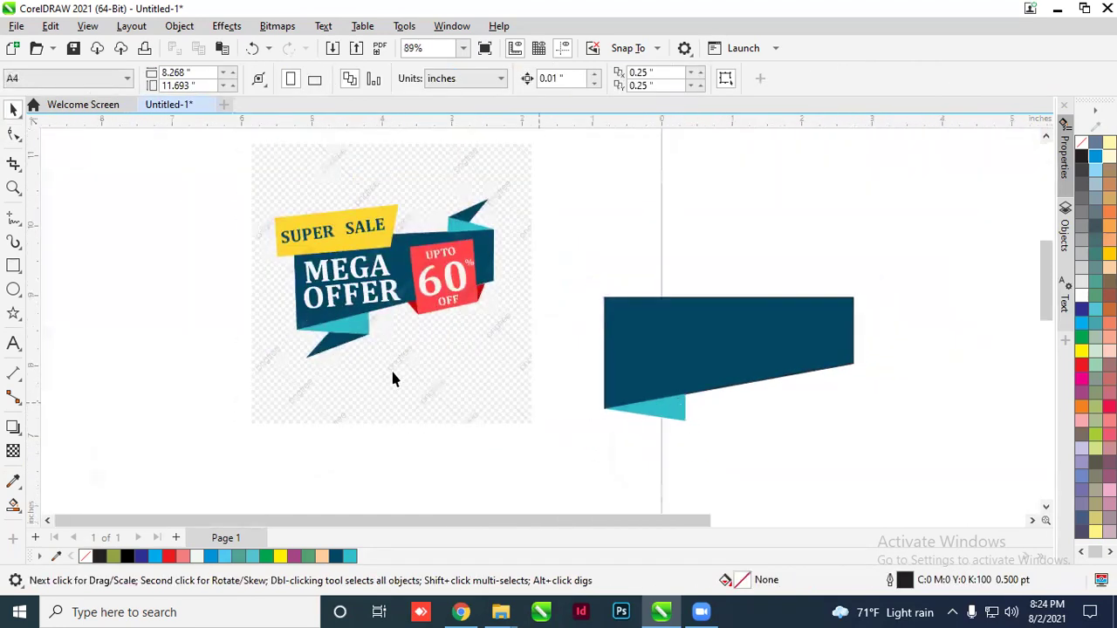
scroll(348, 343, "up", 2)
scroll(407, 345, "down", 1)
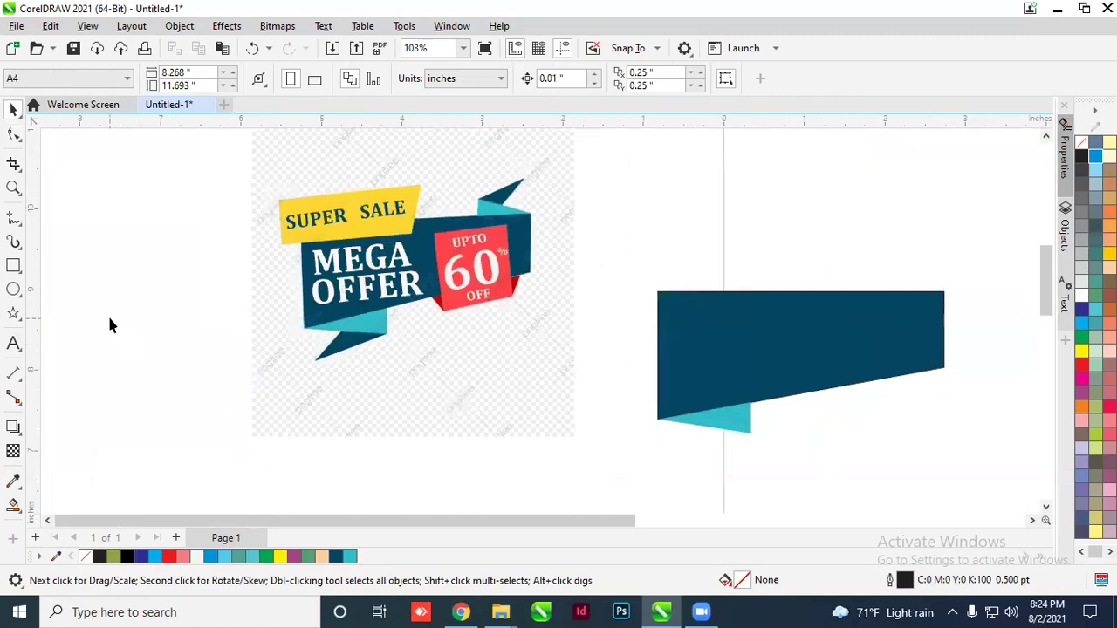
left_click_drag(738, 419, 710, 464)
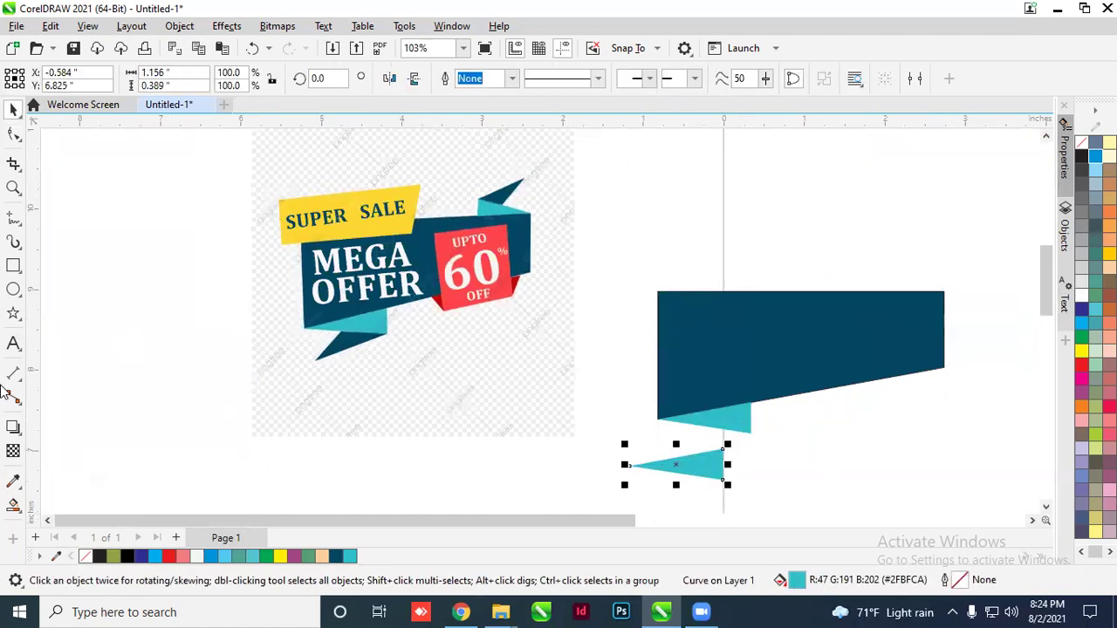
left_click(13, 481)
left_click(354, 341)
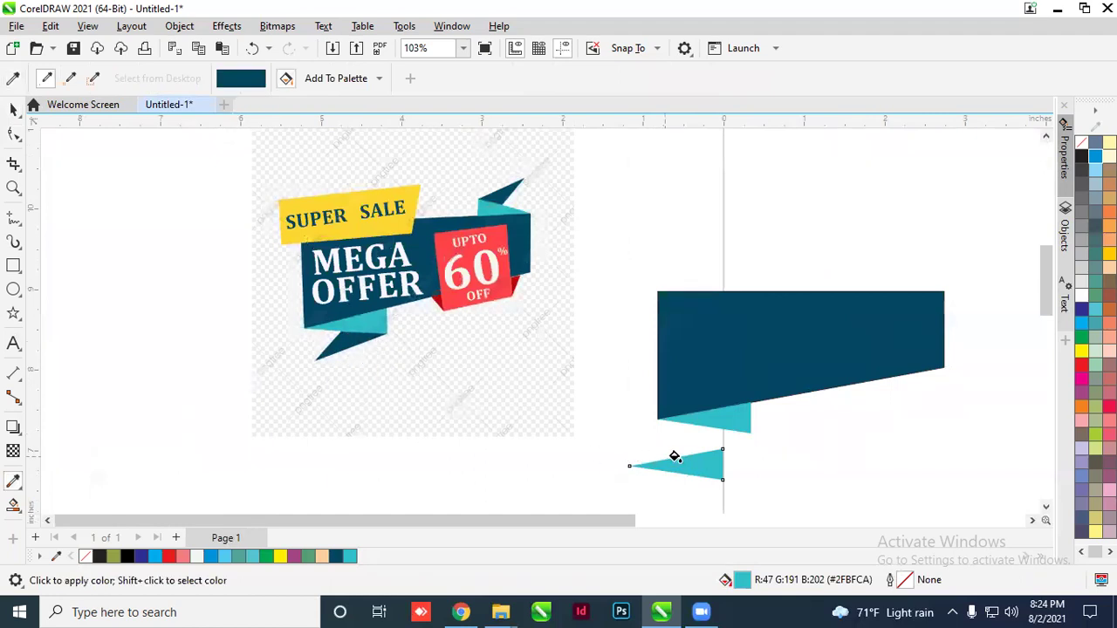
left_click(681, 465)
Move the dark blue triangle directly under the teal fold, aligning their right edges
left_click(13, 133)
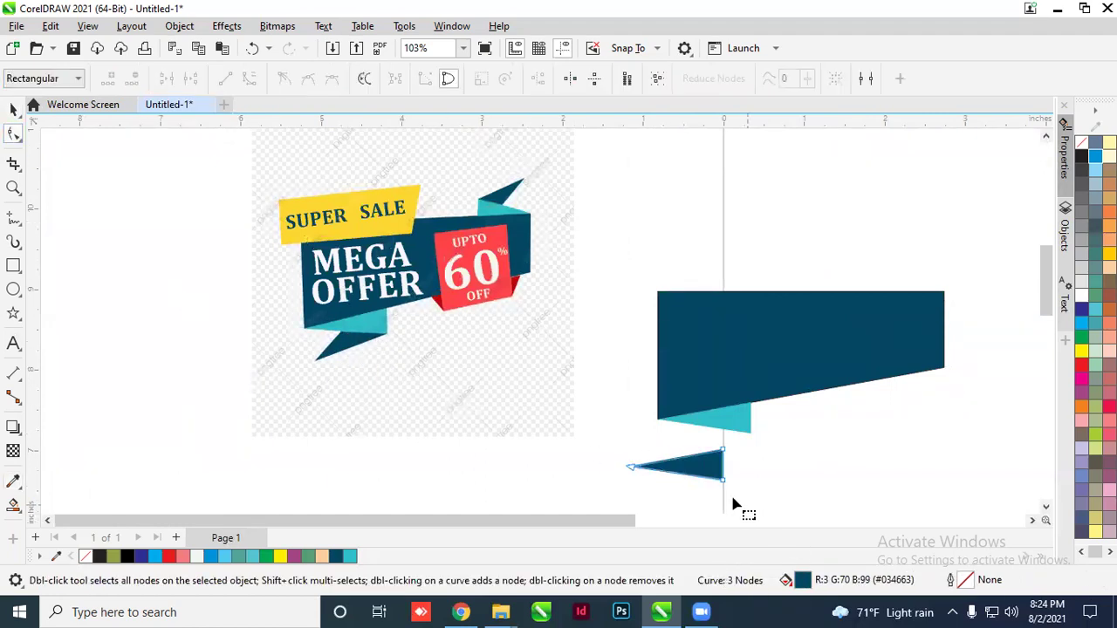
scroll(638, 471, "up", 2)
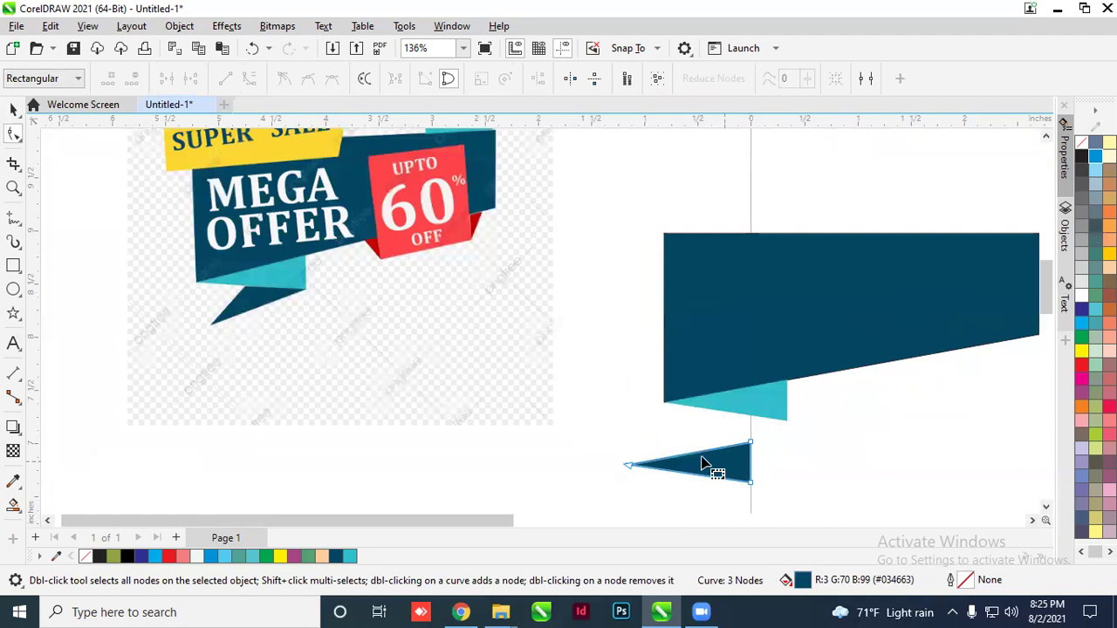
left_click(11, 110)
left_click(854, 468)
left_click_drag(759, 449, 759, 439)
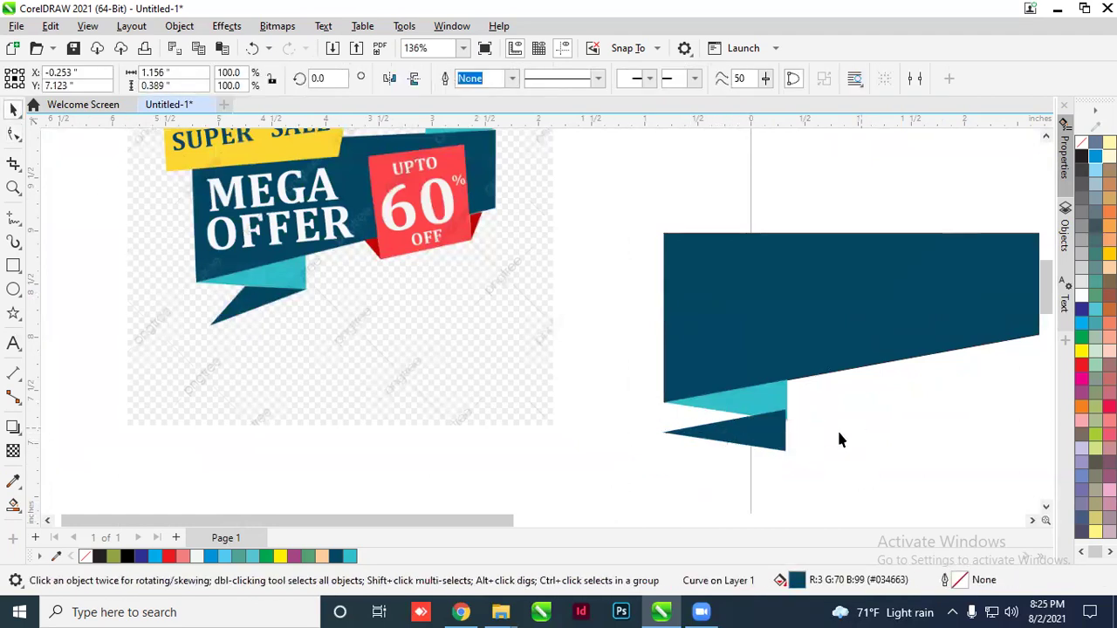
Reshape the dark blue triangle into a slanted ribbon tail, with its tip lowered and its right node at the teal fold's lower-right corner
left_click(13, 133)
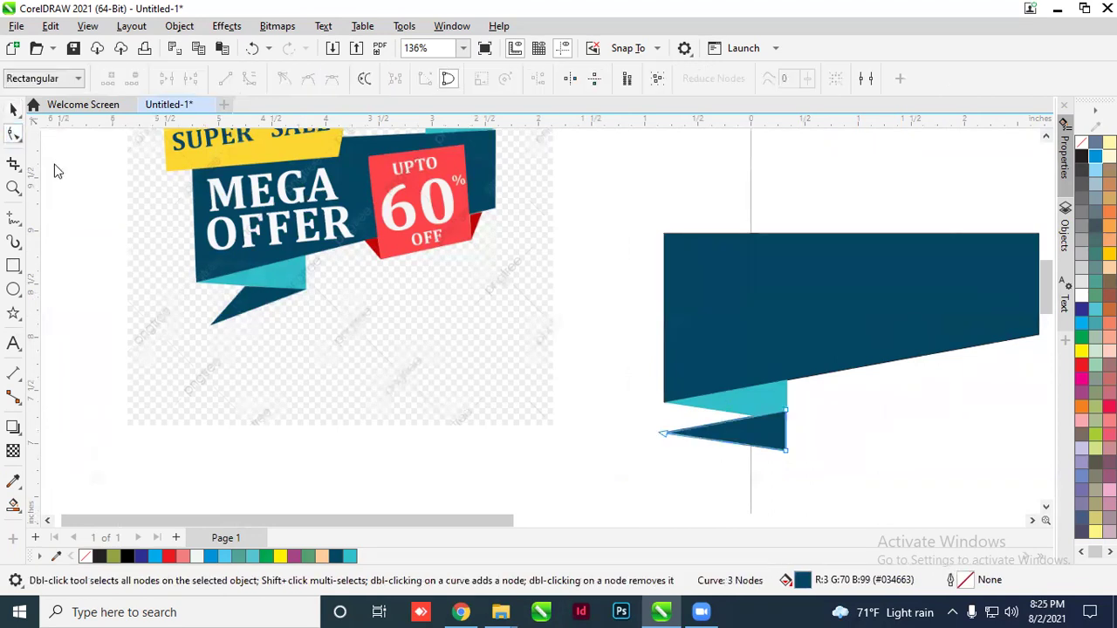
left_click_drag(784, 410, 747, 404)
left_click_drag(665, 436, 679, 478)
left_click_drag(785, 455, 799, 417)
scroll(787, 436, "up", 2)
scroll(795, 419, "down", 1)
scroll(795, 419, "down", 2)
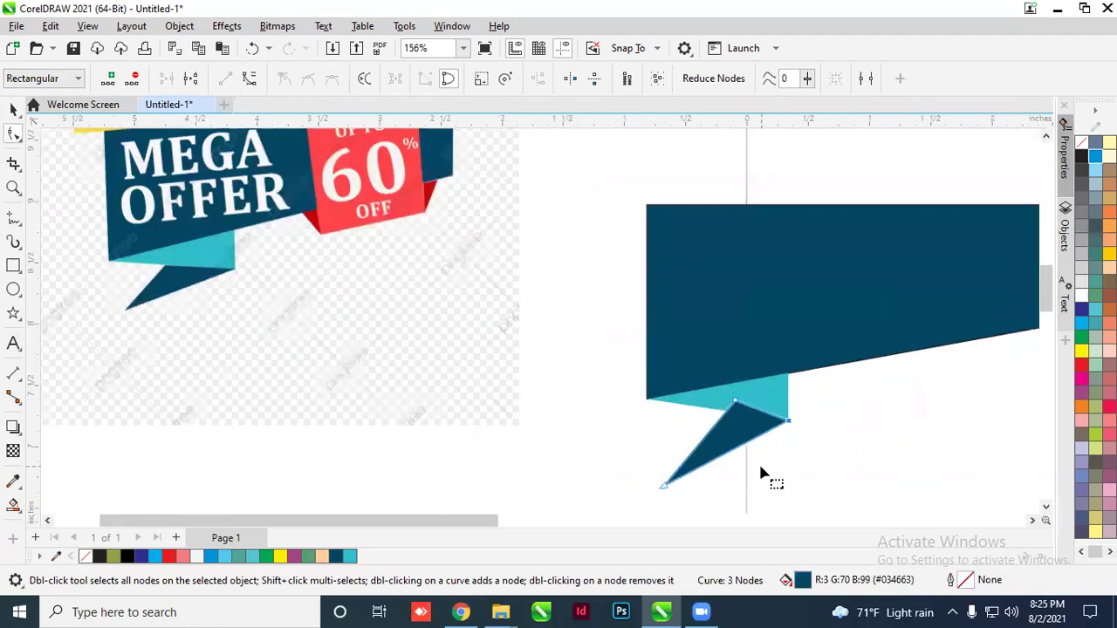
Try turning a spare rectangle of about 1.46 by 0.69 inches into a triangle by removing its lower-left node, and delete it
left_click(14, 265)
left_click_drag(419, 449, 586, 512)
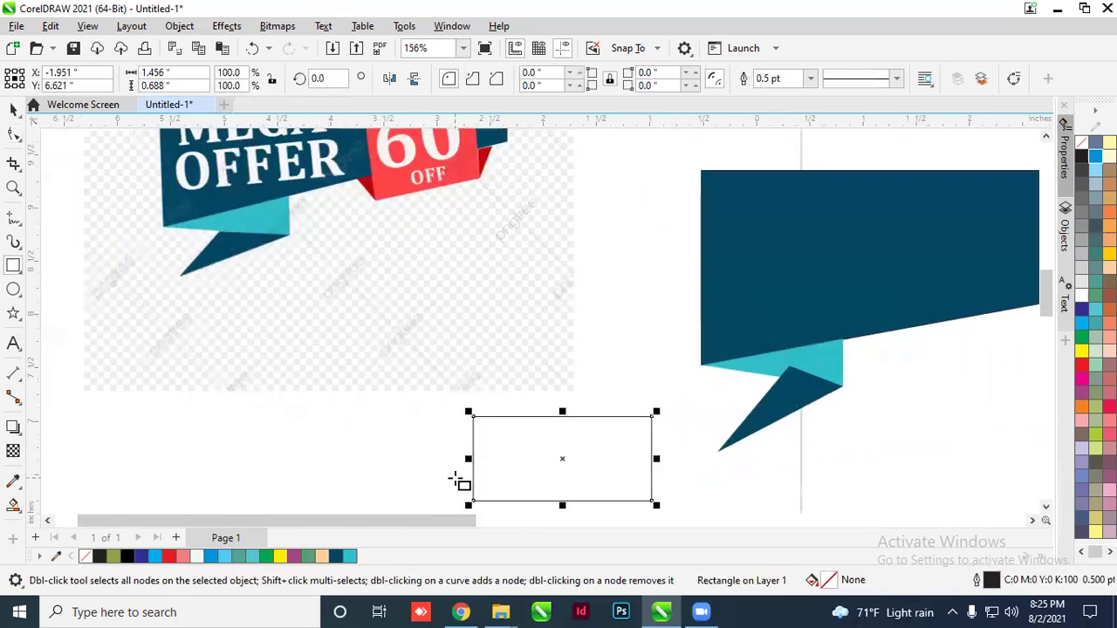
left_click(13, 133)
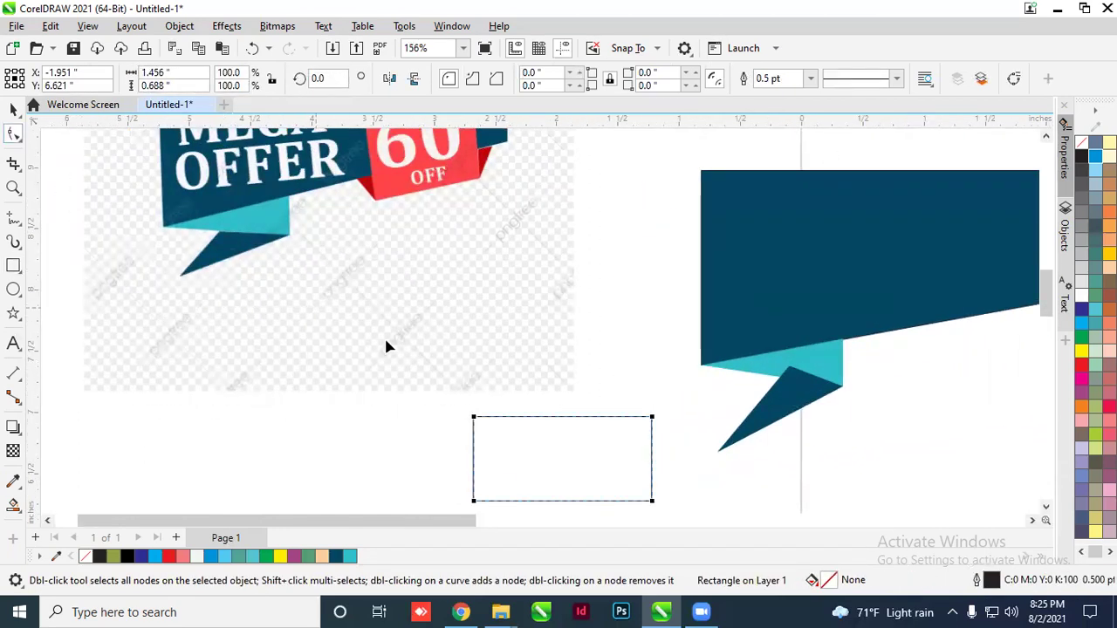
key("ctrl+q")
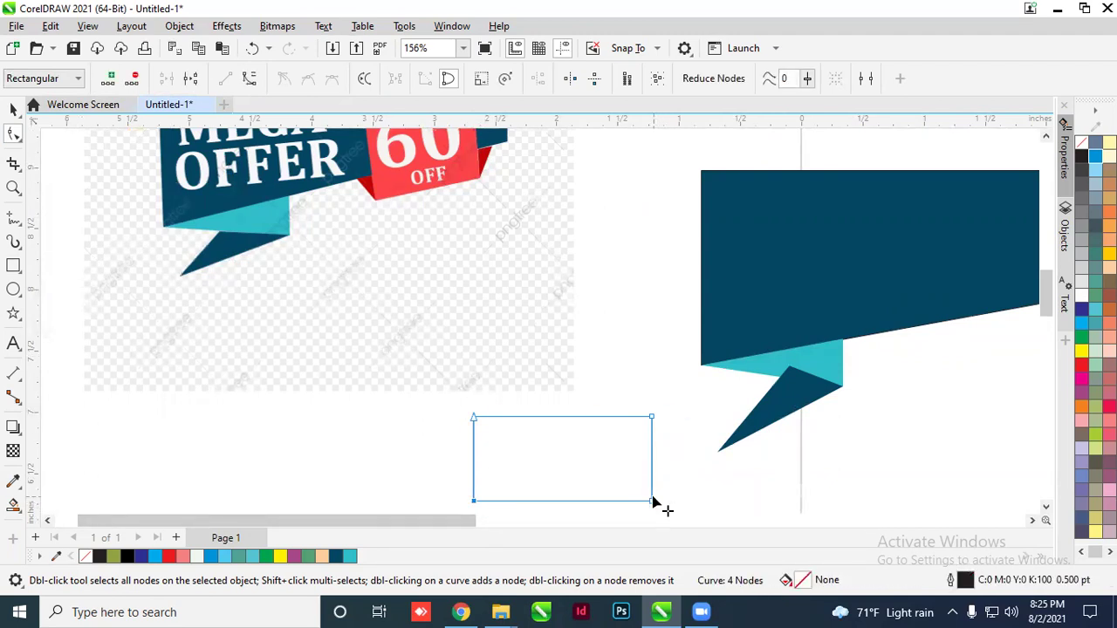
double_click(473, 501)
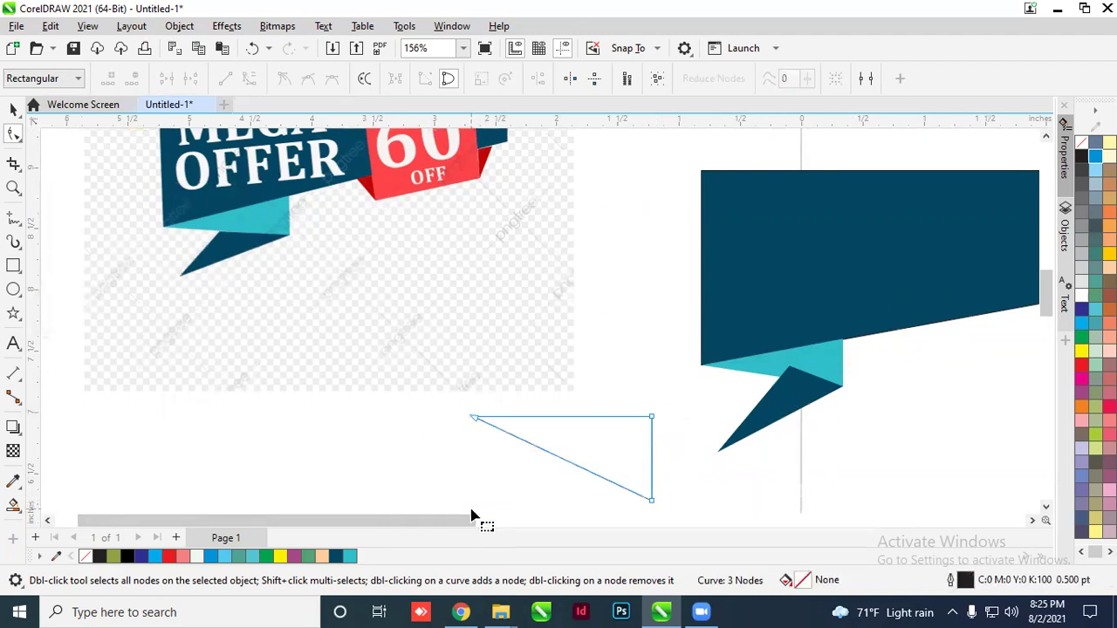
left_click(13, 106)
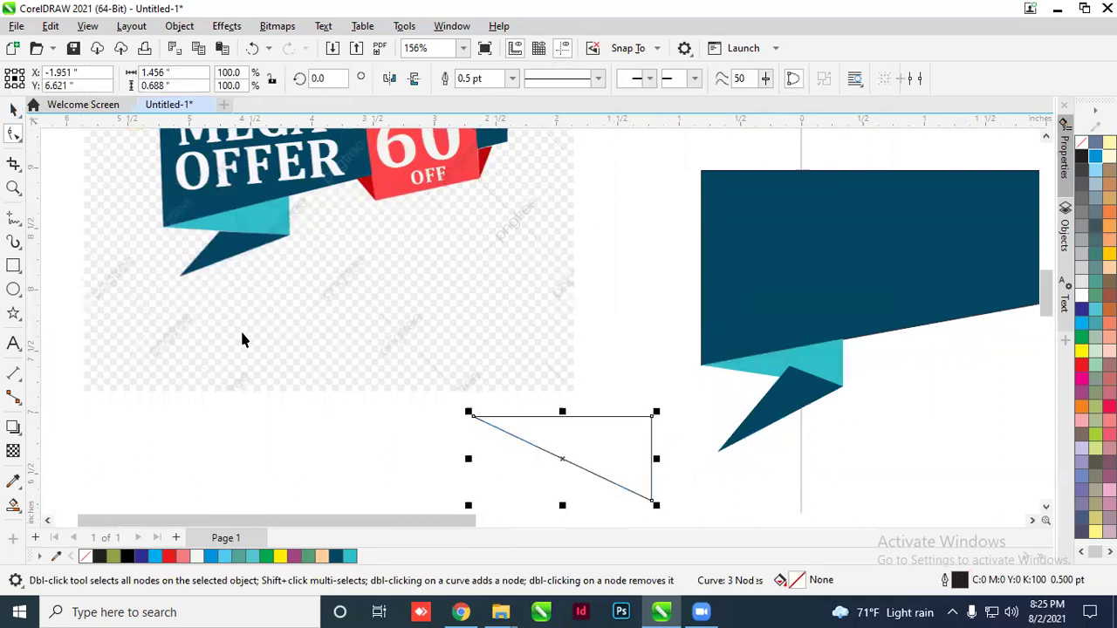
left_click(387, 393)
left_click(574, 452)
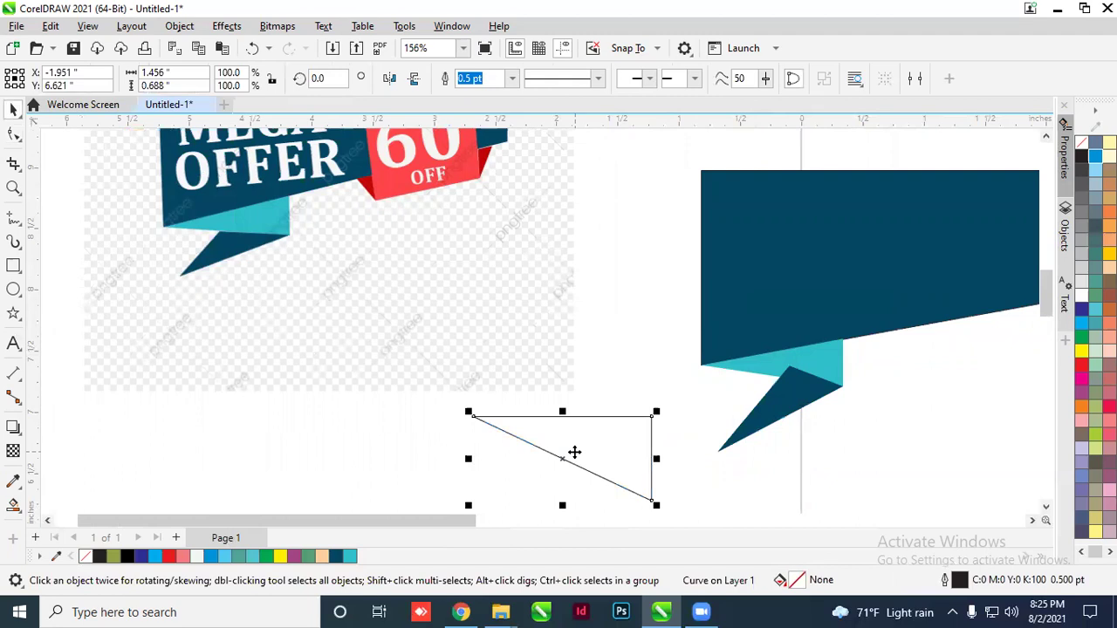
key("Delete")
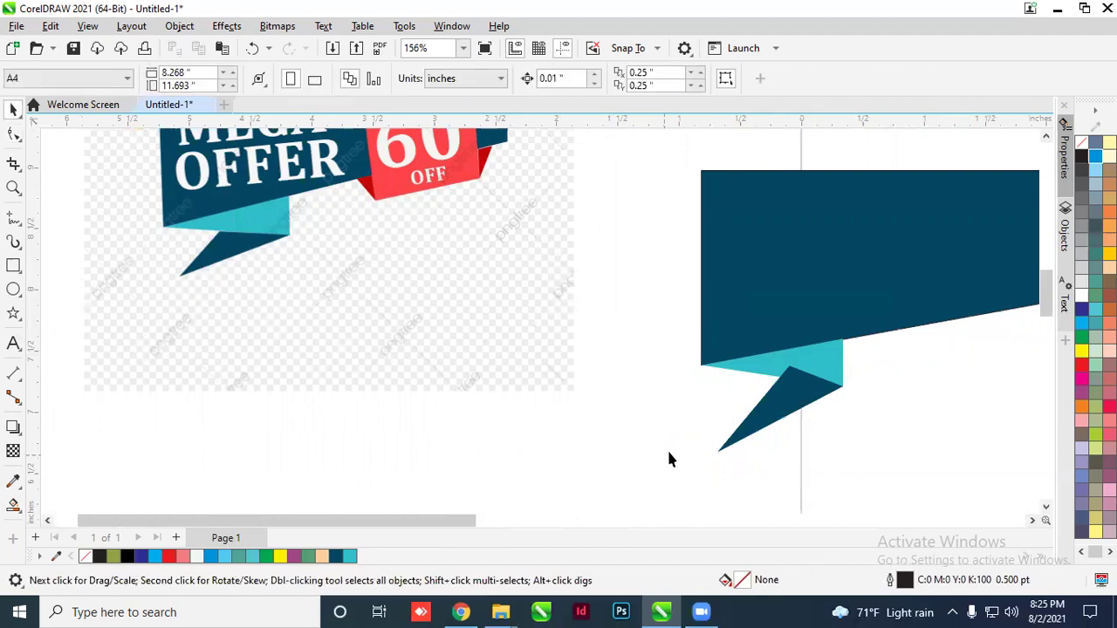
Place the dark blue tail behind the teal fold in the stacking order
scroll(669, 459, "up", 1)
scroll(433, 323, "down", 3)
scroll(602, 376, "up", 2)
scroll(606, 384, "down", 1)
scroll(621, 352, "up", 2)
left_click(619, 344)
scroll(636, 355, "down", 2)
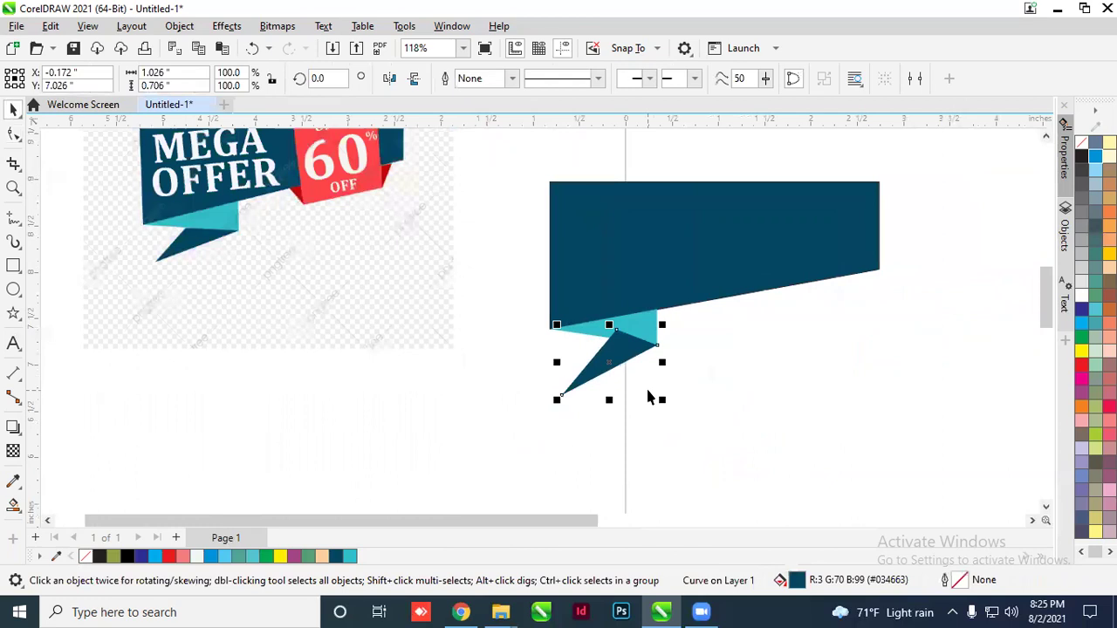
left_click(667, 363)
left_click(639, 321)
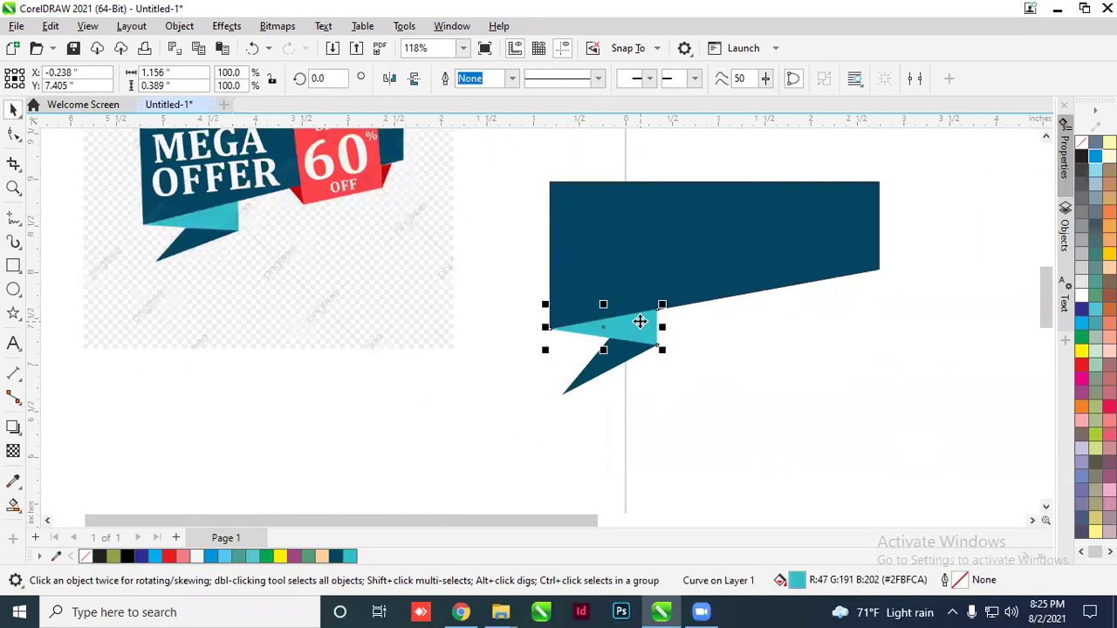
left_click(619, 349)
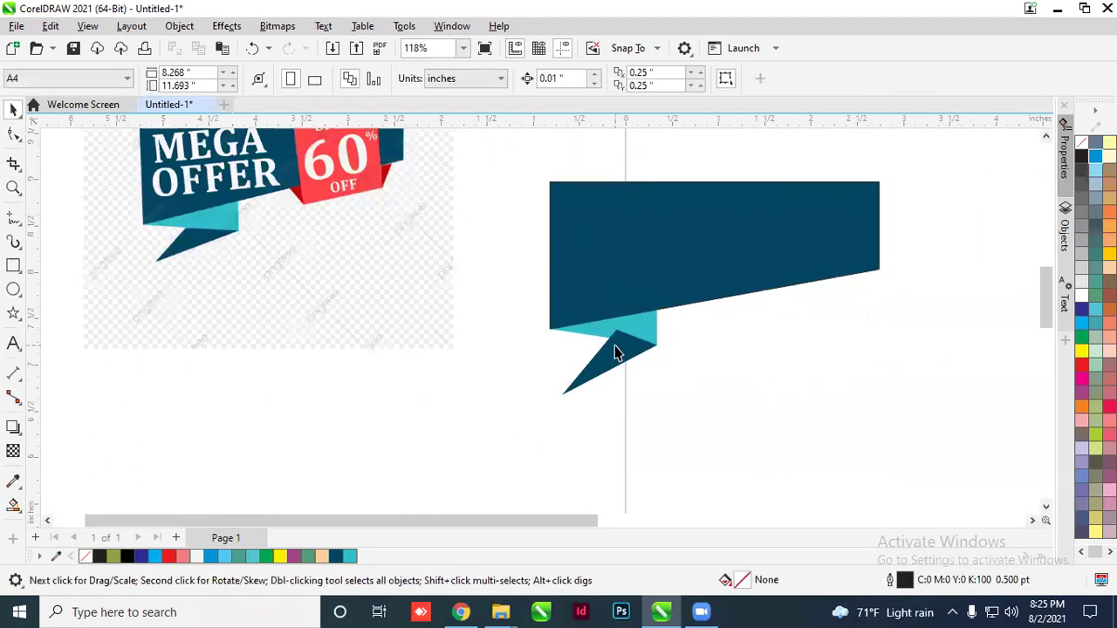
left_click(727, 361)
scroll(727, 360, "down", 2)
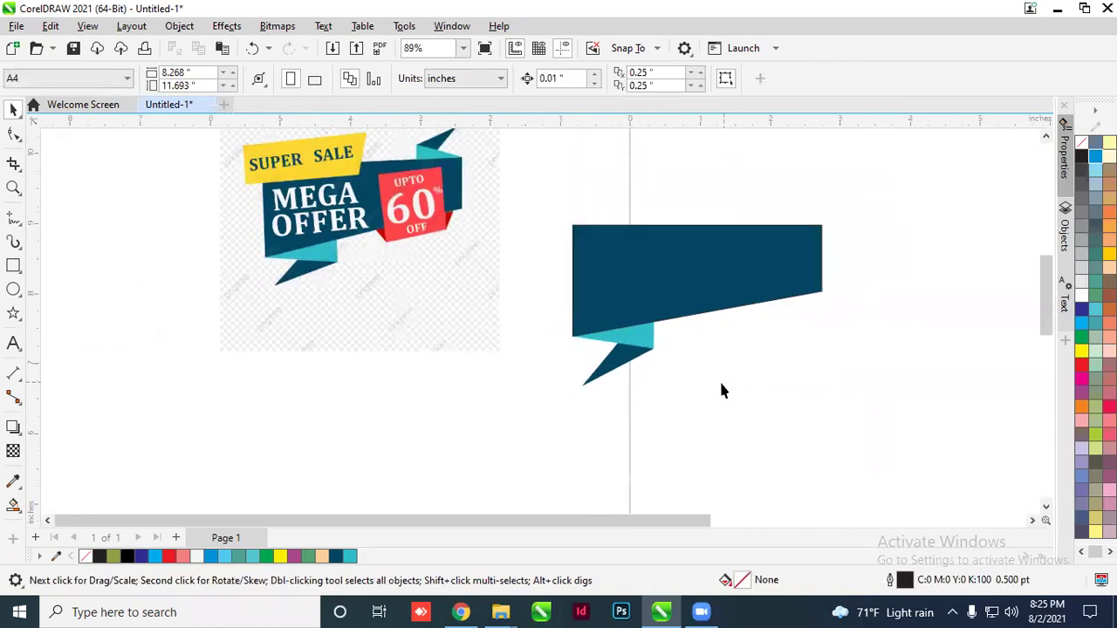
scroll(737, 367, "up", 1)
scroll(708, 405, "down", 2)
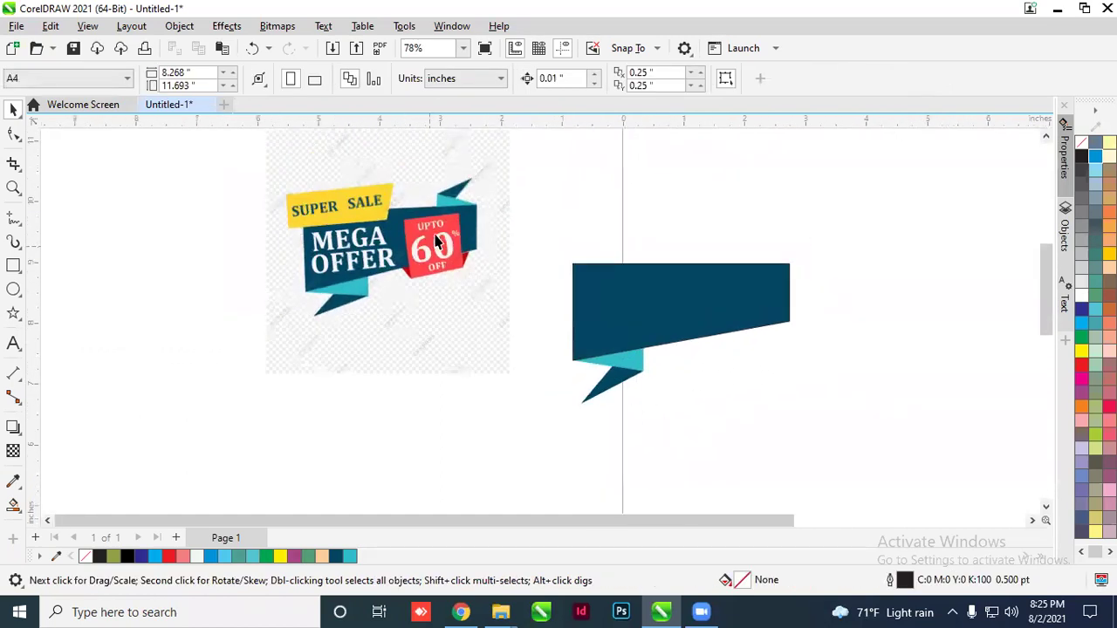
scroll(435, 250, "up", 1)
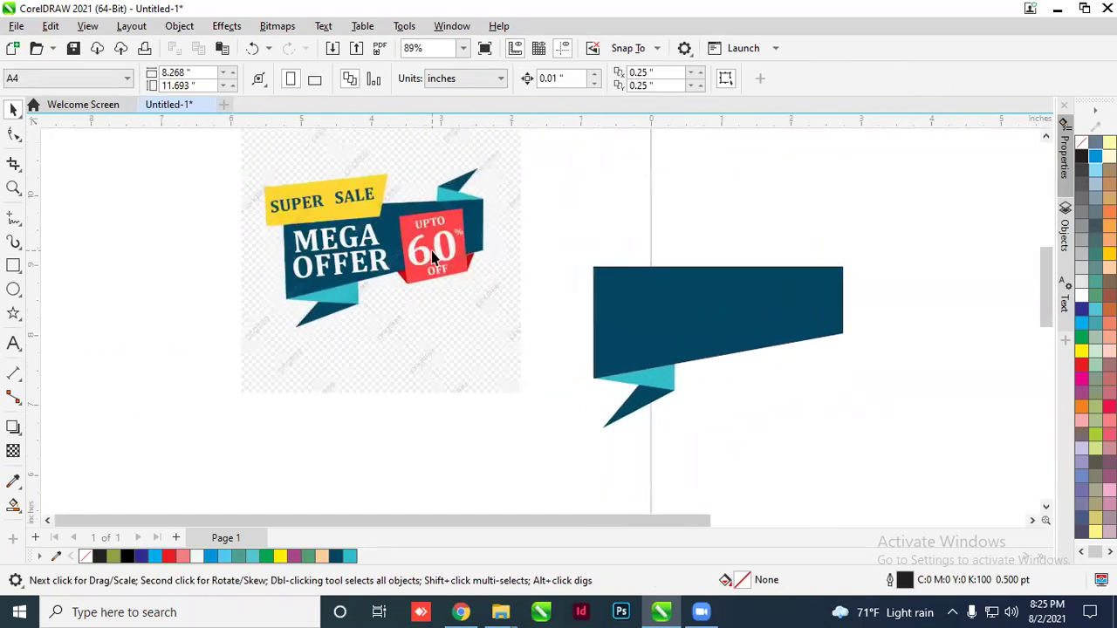
left_click(13, 266)
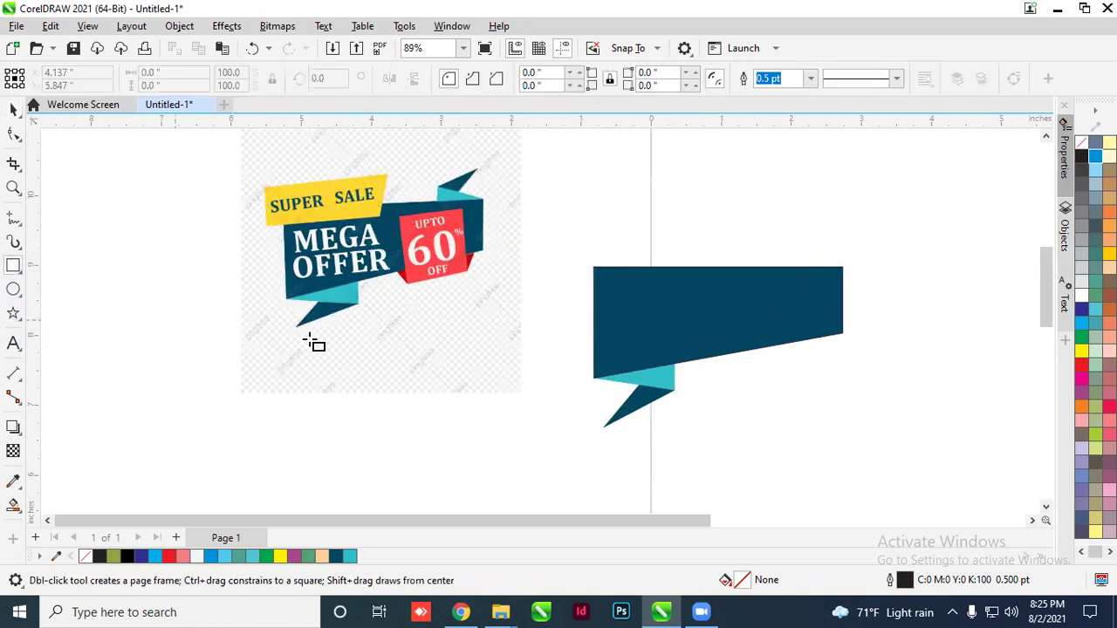
left_click(14, 110)
scroll(544, 299, "up", 2)
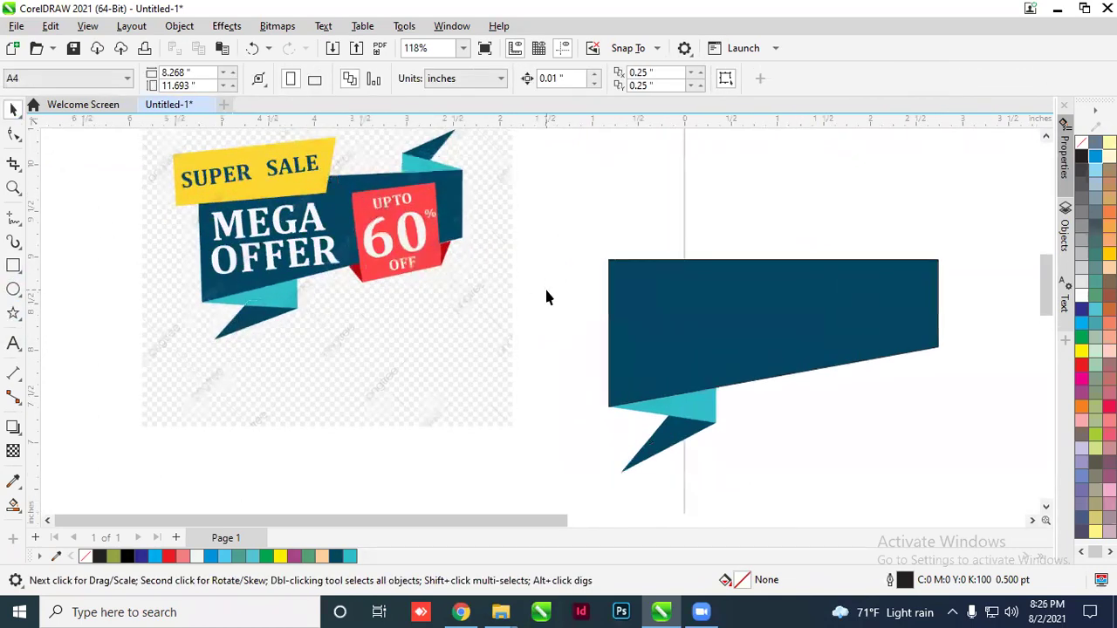
left_click(684, 441)
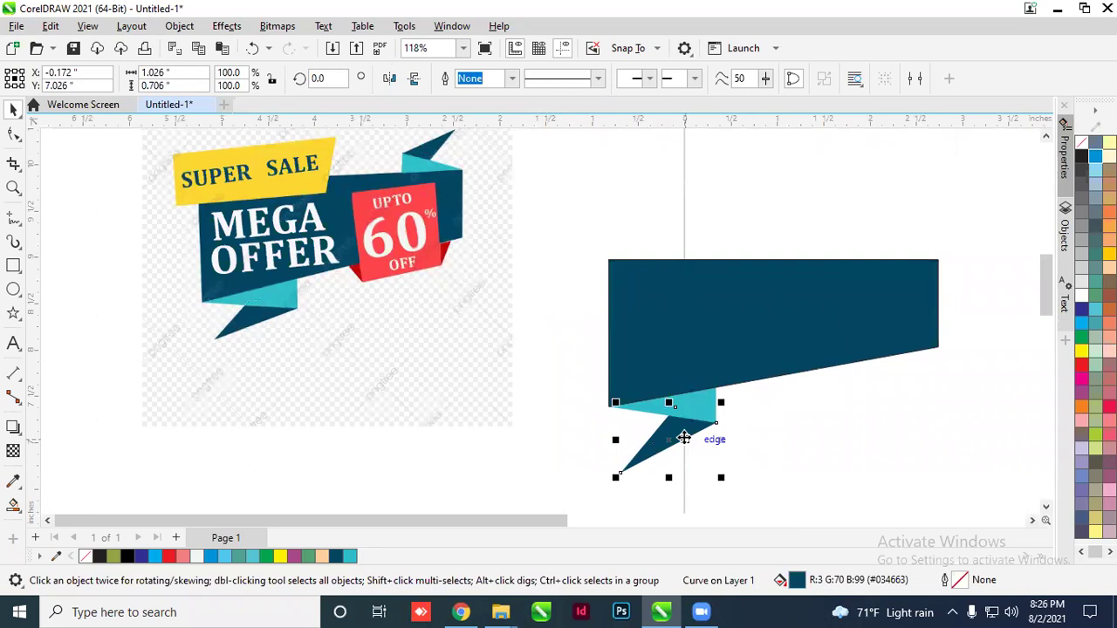
left_click(807, 454)
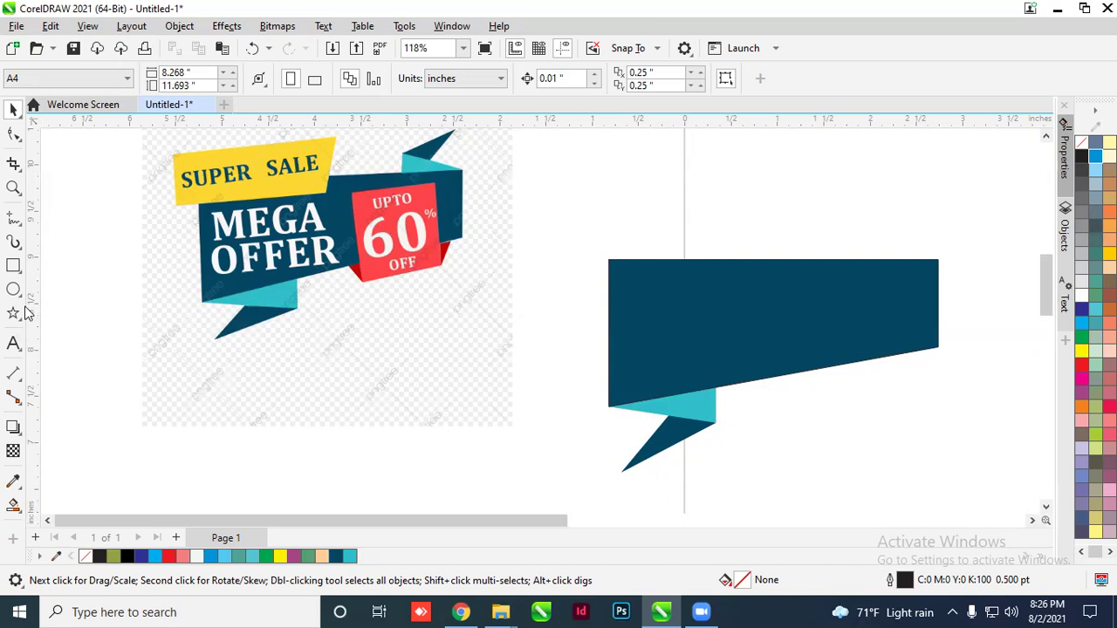
Draw a rectangle about 1.0 by 0.91 inches over the ribbon's lower-right edge and fill it with the reference badge's red (#FD4449)
left_click(13, 265)
mouse_move(812, 317)
left_mouse_down()
mouse_move(855, 419)
mouse_move(899, 439)
mouse_move(927, 427)
mouse_move(912, 416)
mouse_move(913, 392)
mouse_move(907, 421)
mouse_move(909, 401)
left_mouse_up()
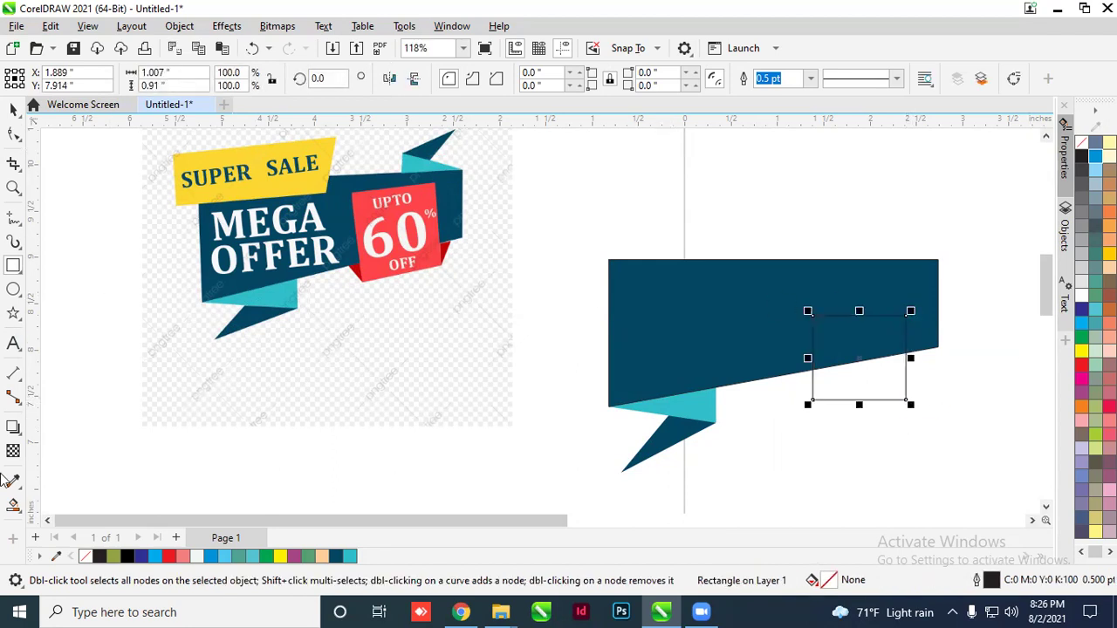
left_click(13, 482)
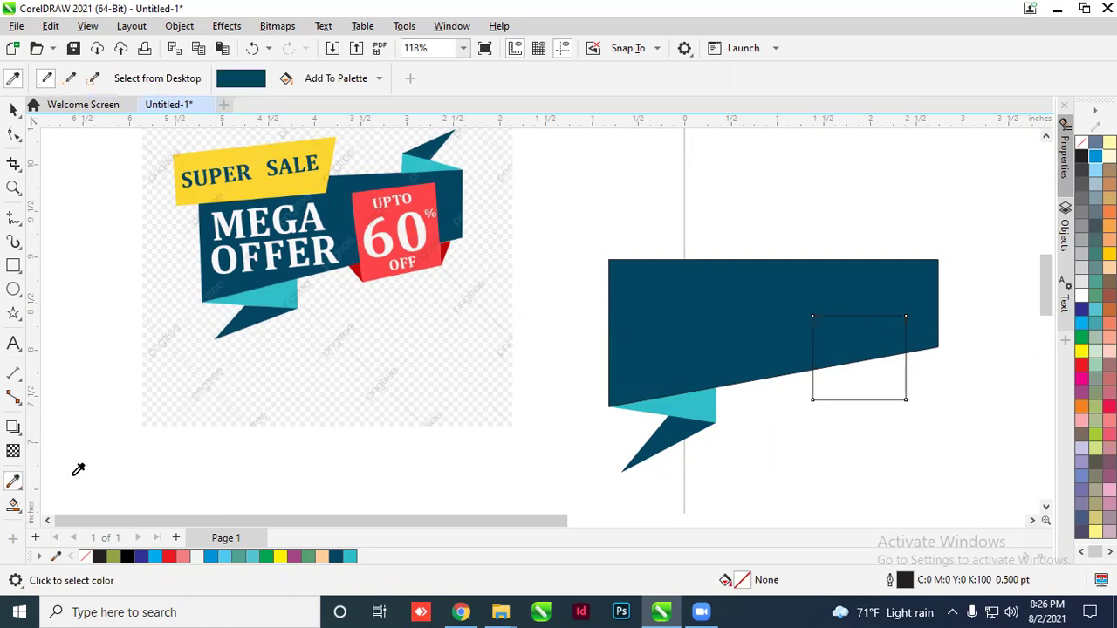
left_click(357, 206)
left_click(845, 382)
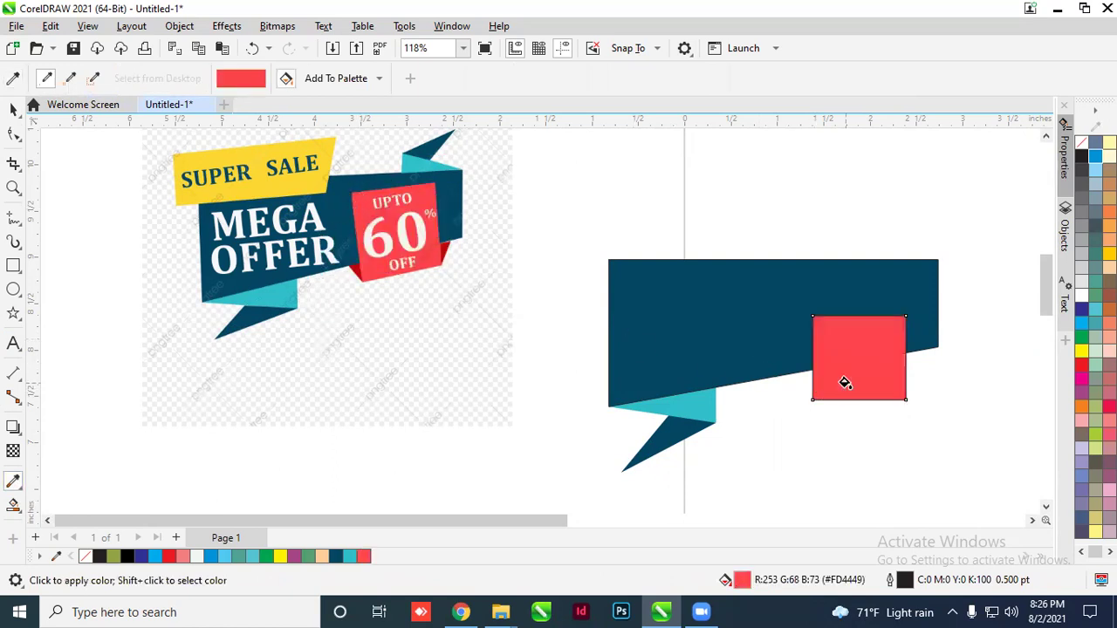
Set the red rectangle's outline width to None
left_click(13, 110)
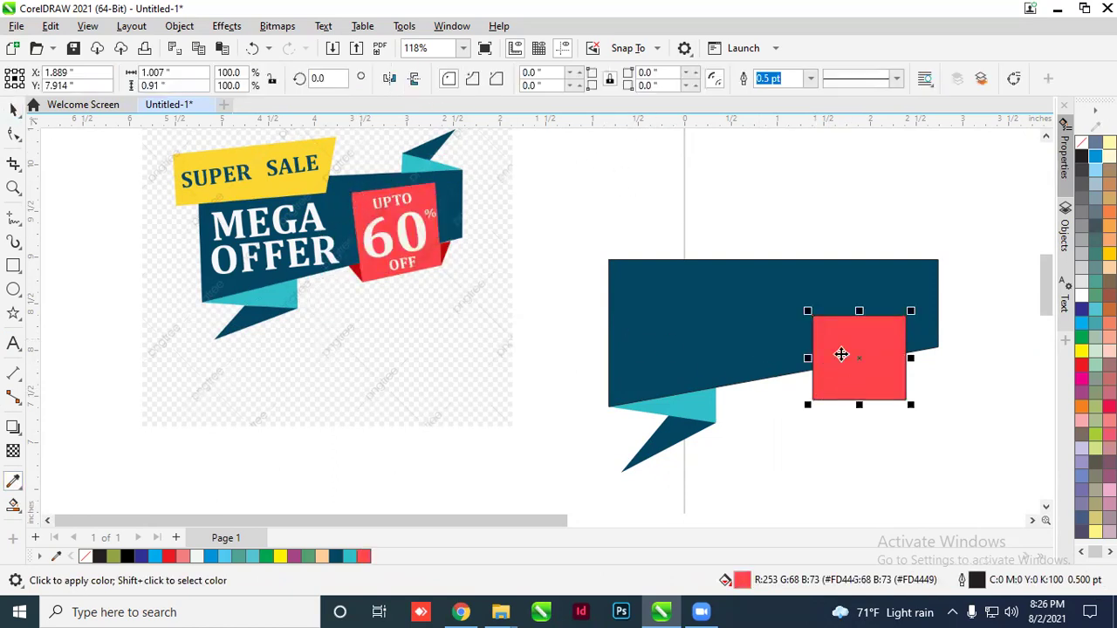
left_click(811, 79)
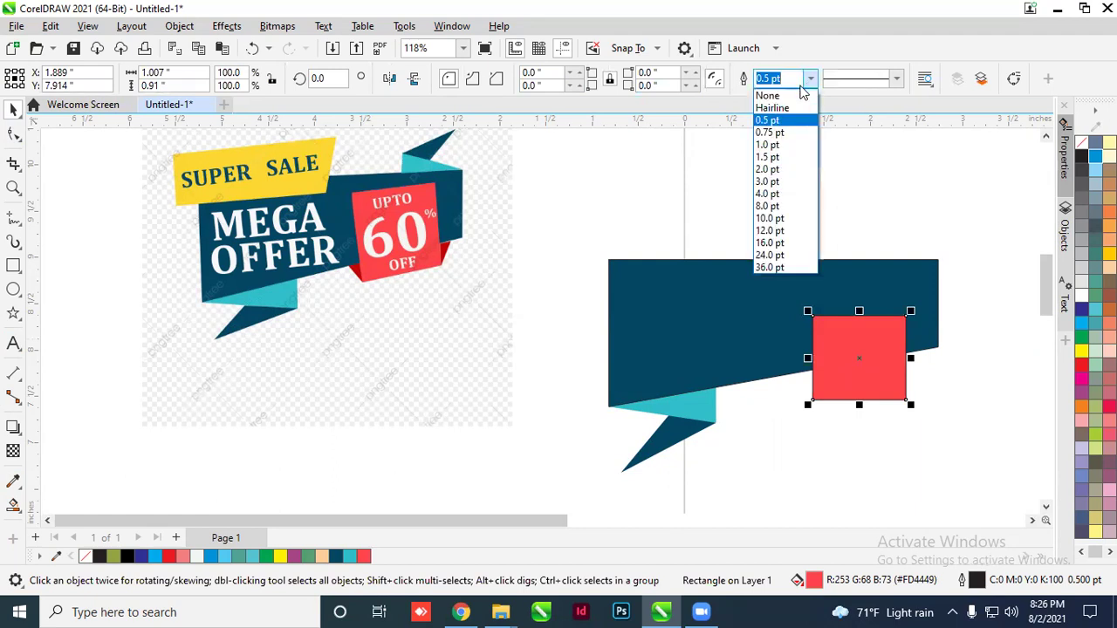
left_click(768, 93)
Rotate the red rectangle about 6 degrees counterclockwise, stretch it to about 114% height and position it over the ribbon's lower-right edge
left_click(882, 355)
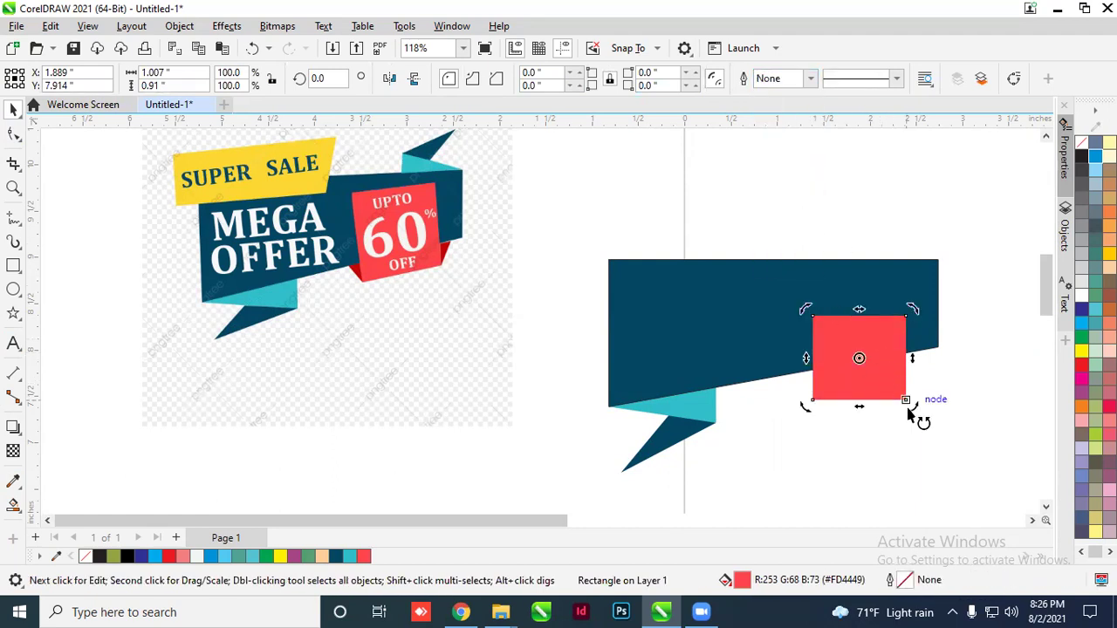
mouse_move(916, 417)
left_mouse_down()
mouse_move(931, 407)
mouse_move(920, 404)
mouse_move(928, 429)
mouse_move(917, 428)
left_mouse_up()
key("Escape")
left_click(866, 385)
left_click_drag(860, 312, 855, 299)
left_click_drag(875, 382, 874, 373)
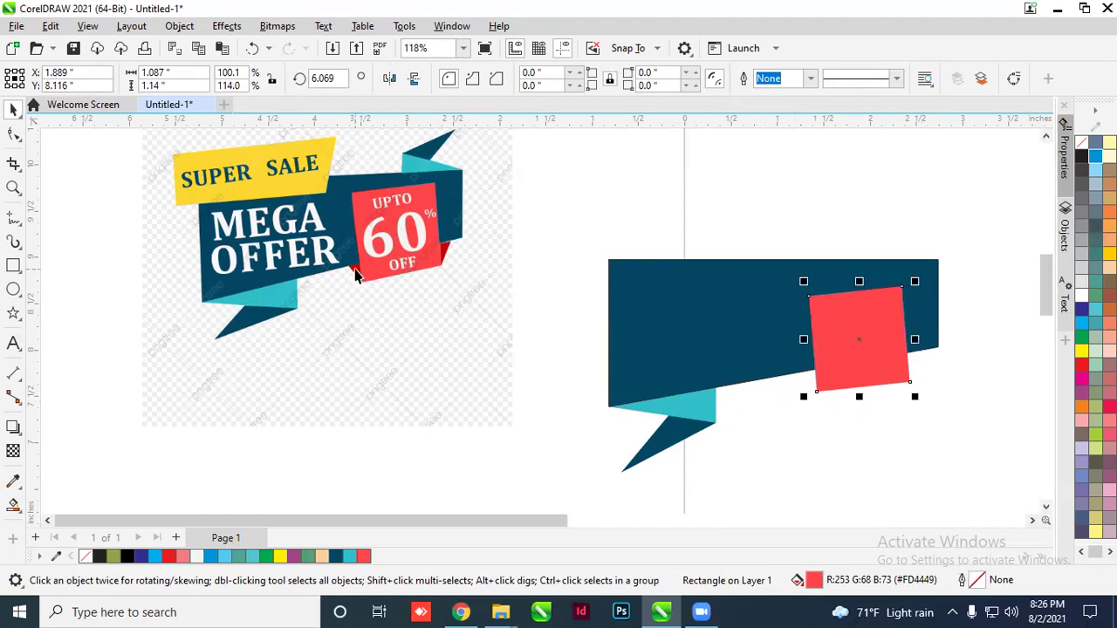
Duplicate the navy triangular ribbon tail and place the copy beside the red badge's lower-left corner
left_click(792, 429)
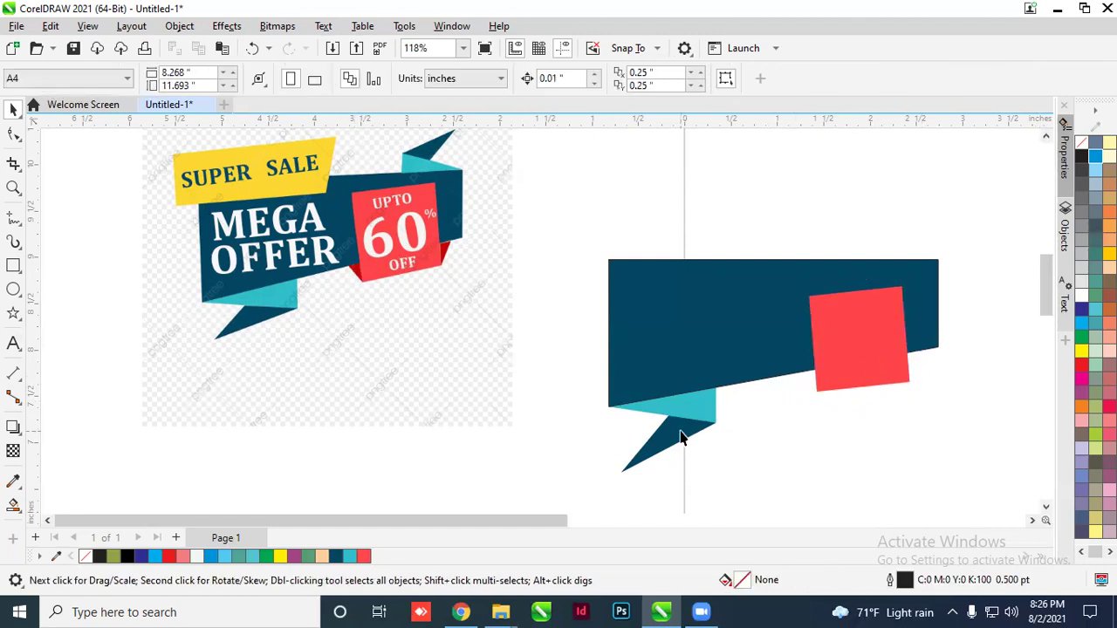
left_click_drag(679, 443, 822, 378)
left_click(863, 425)
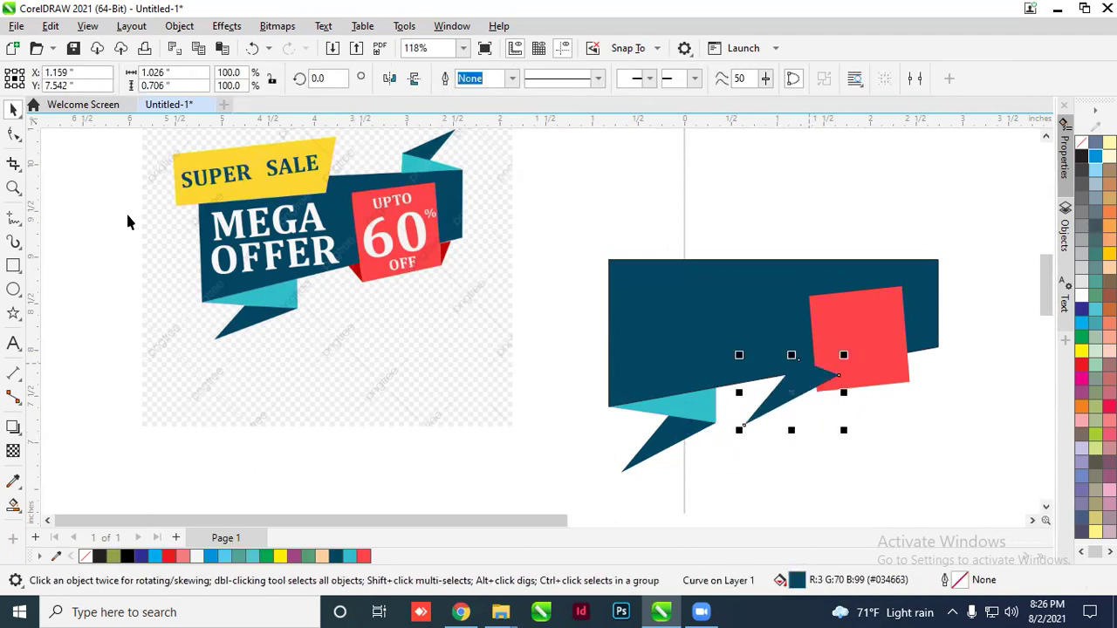
Reshape the copied triangle's nodes into a small fold about 0.455 by 0.348 inches that meets the red badge's lower-left corner
left_click(13, 134)
scroll(760, 437, "up", 2)
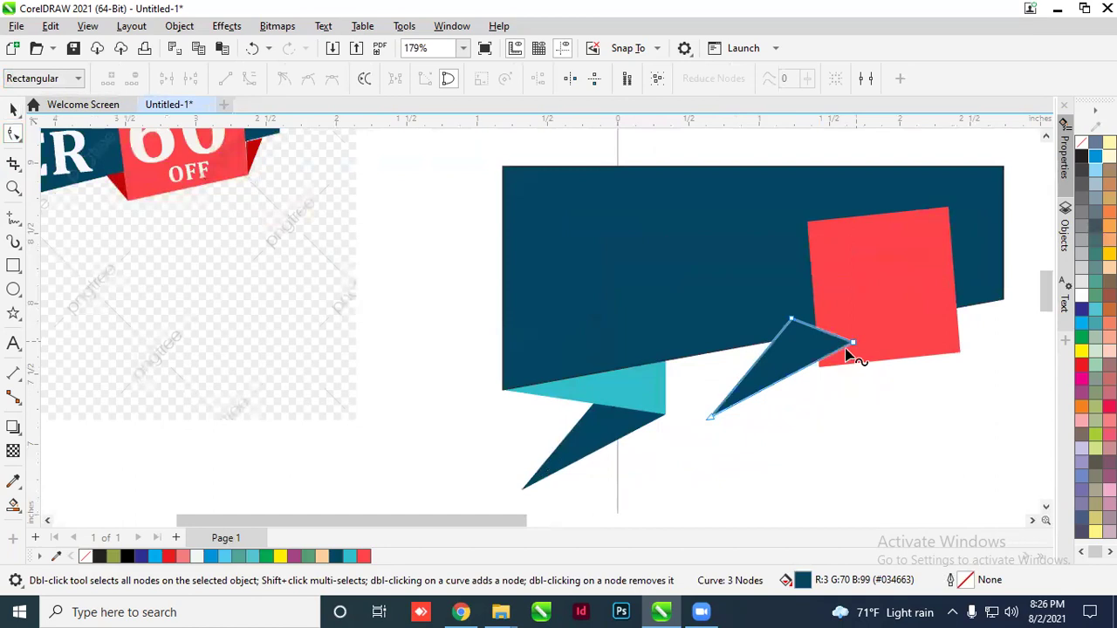
scroll(846, 353, "down", 1)
left_click_drag(851, 344, 861, 361)
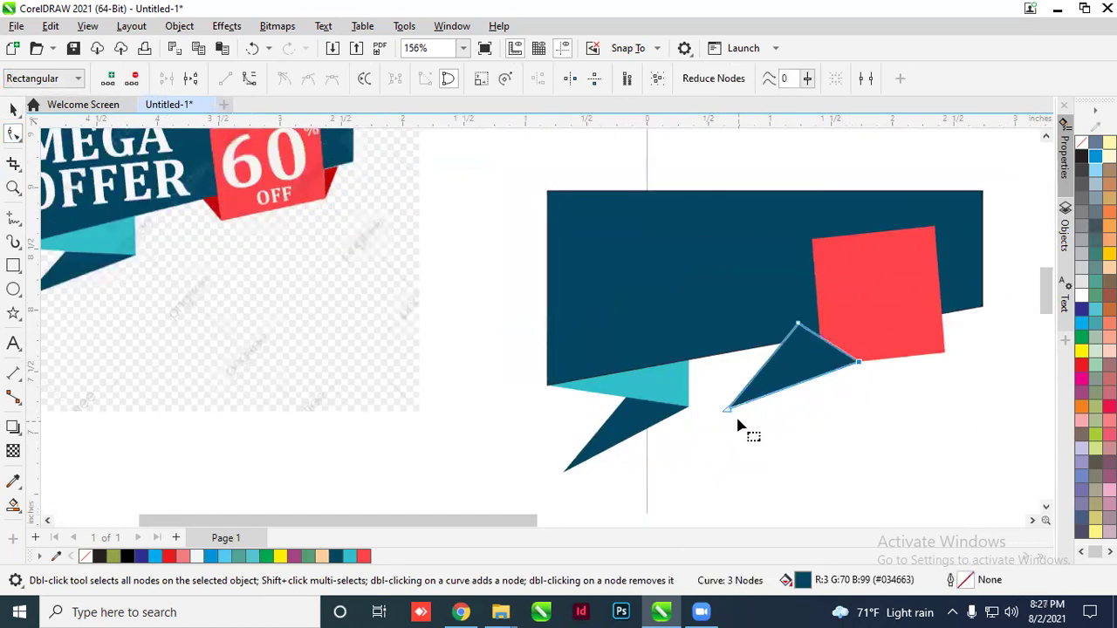
left_click_drag(729, 408, 828, 324)
left_click_drag(860, 367, 824, 385)
scroll(828, 375, "up", 3)
scroll(828, 375, "up", 2)
scroll(825, 389, "down", 6)
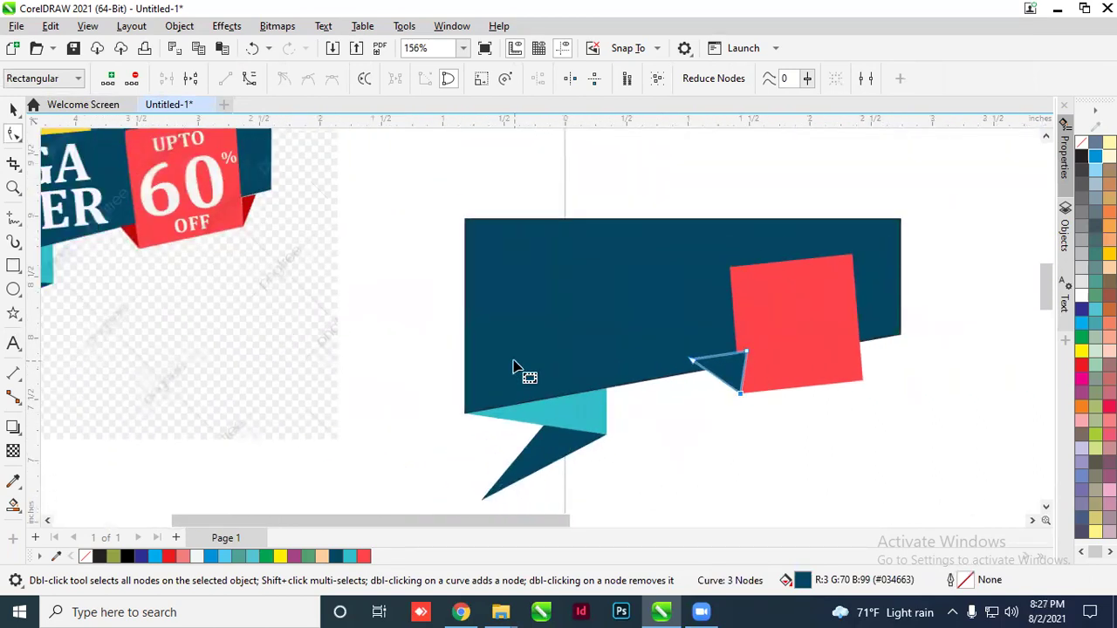
Fill the small fold triangle with the dark red (#C20404) sampled from the reference badge's fold and place it behind the badge
left_click(13, 109)
left_click(724, 447)
left_click(720, 371)
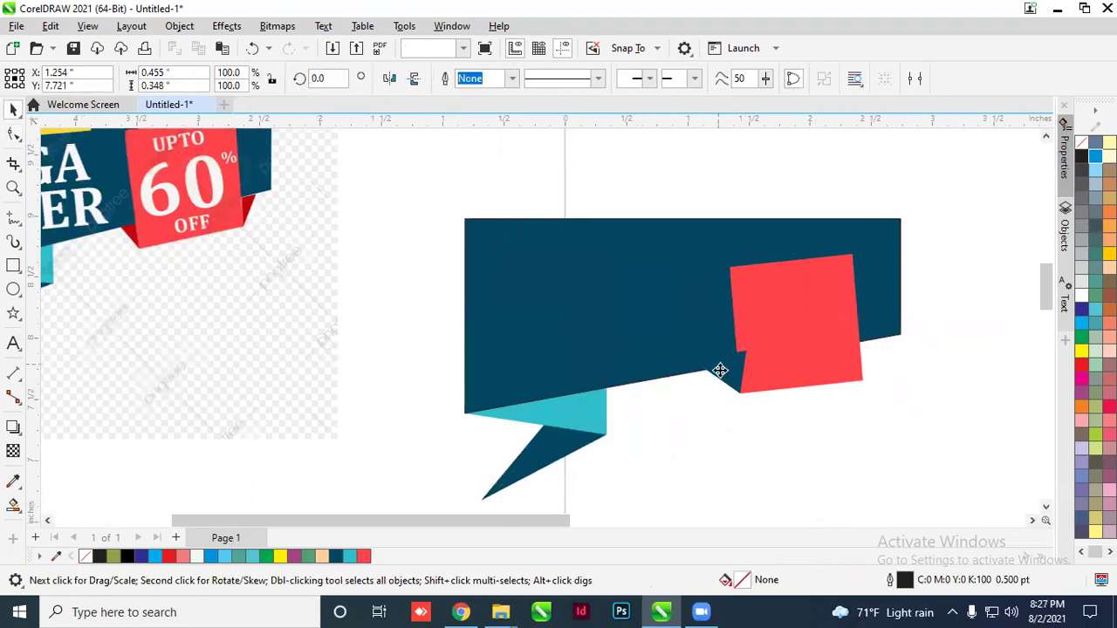
scroll(720, 371, "up", 1)
scroll(643, 379, "down", 1)
scroll(142, 285, "down", 1)
scroll(70, 384, "up", 1)
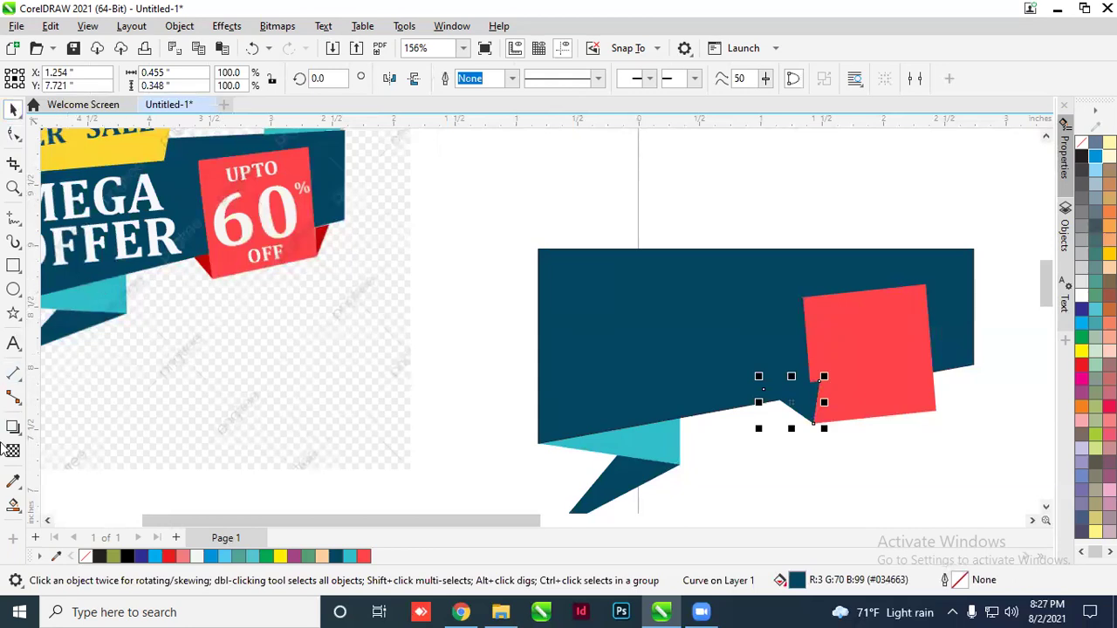
left_click(15, 481)
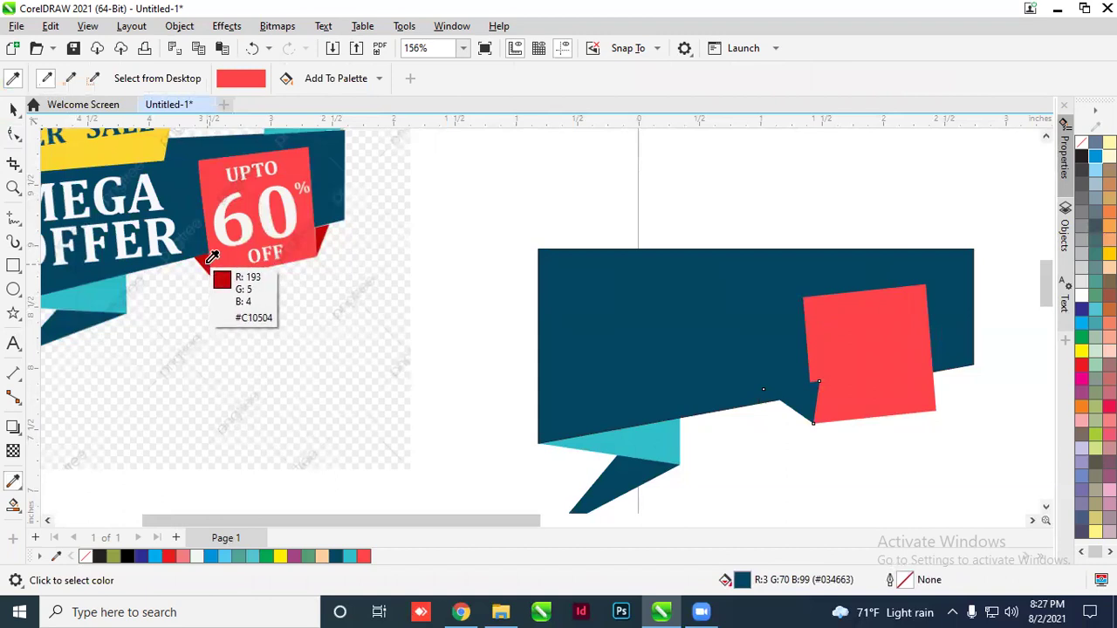
left_click(213, 266)
left_click(791, 401)
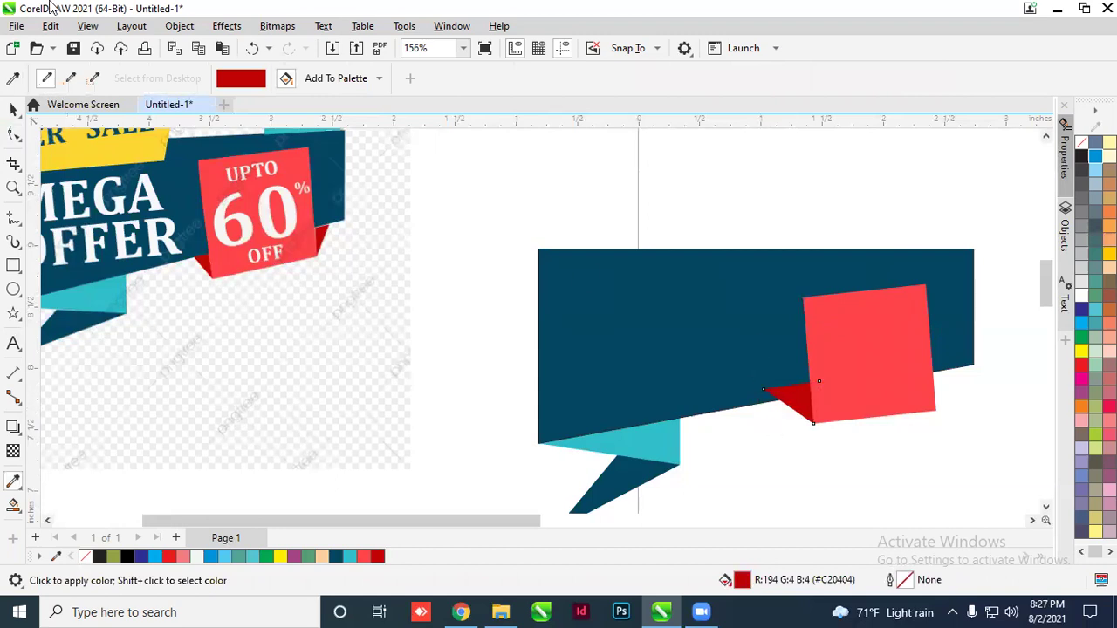
Send the dark red fold triangle behind the navy ribbon
left_click(15, 114)
left_click(792, 399)
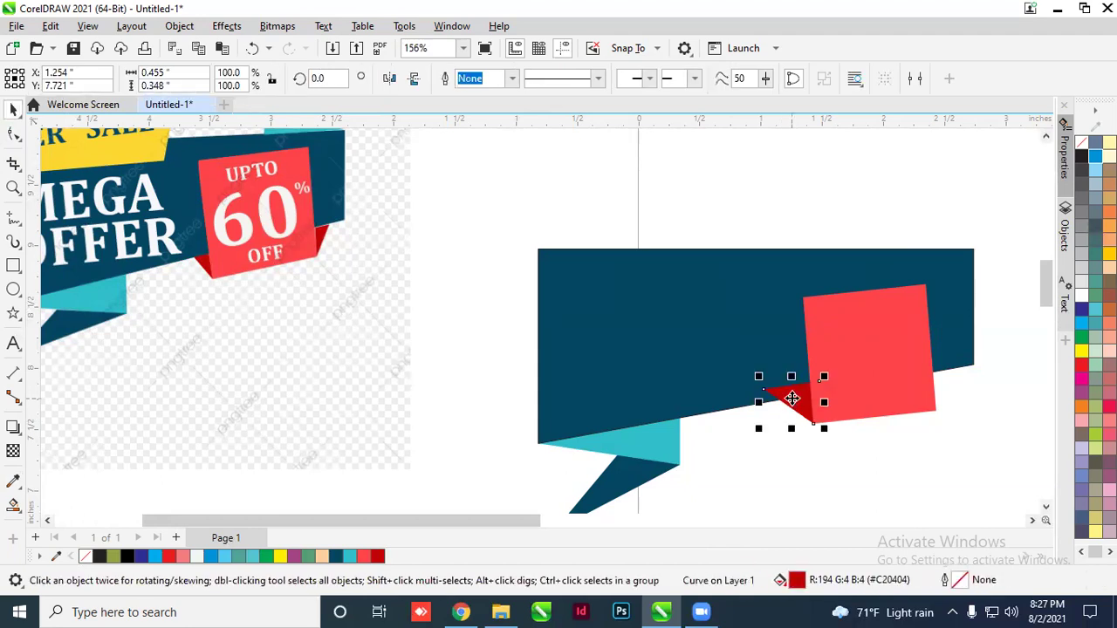
left_click(820, 490)
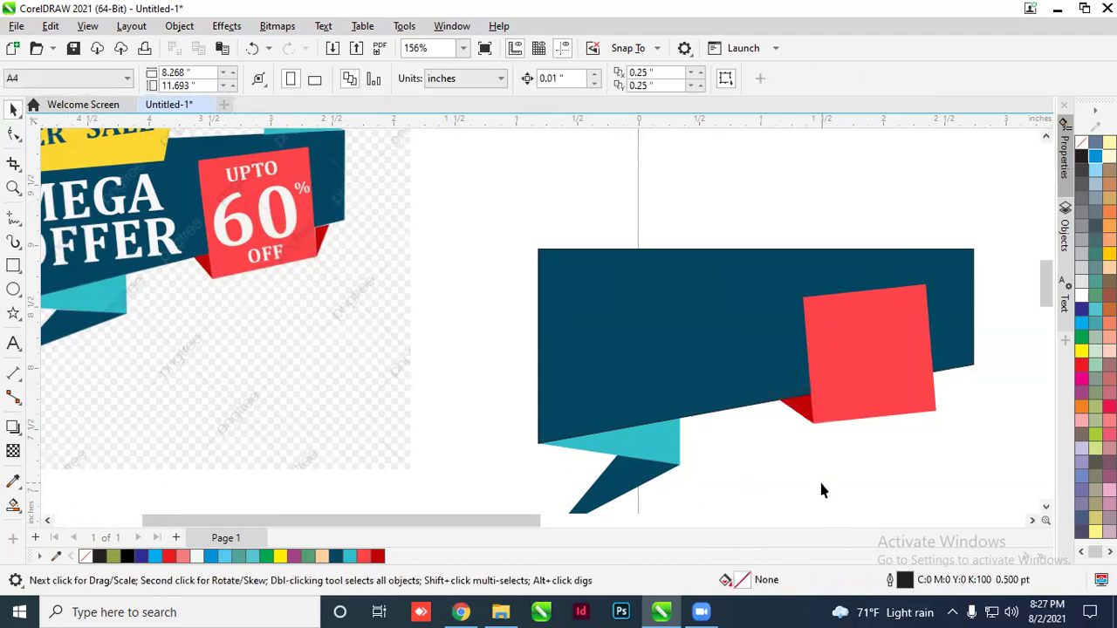
Duplicate the dark red fold to the badge's right side, behind the badge and ribbon, with its center at about X 2.316, Y 7.838 inches
left_click(796, 407)
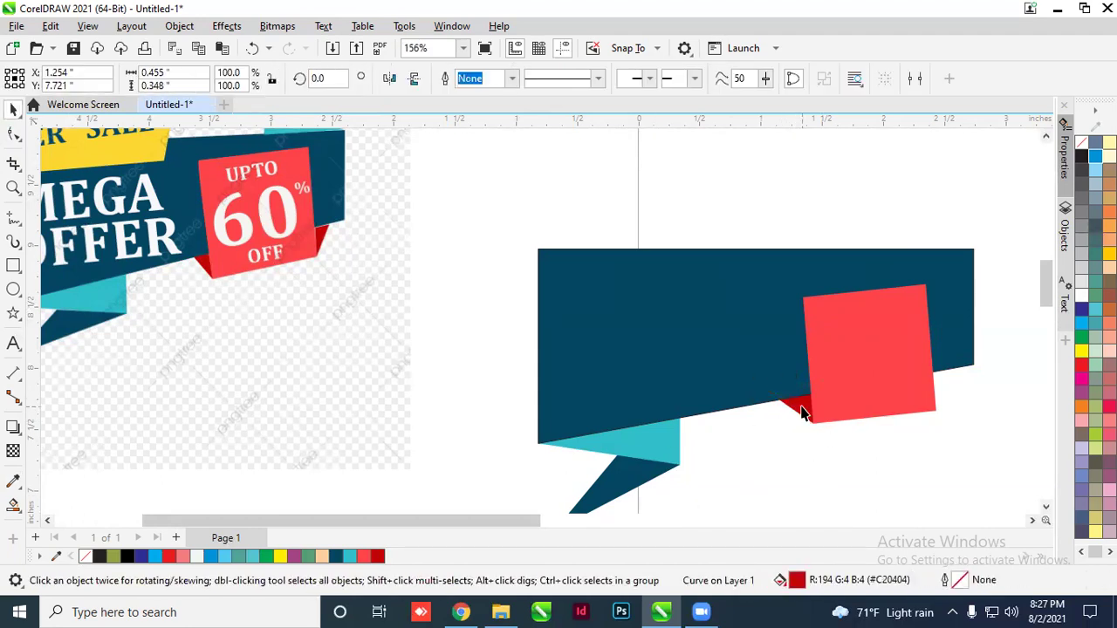
left_click(811, 411)
left_click_drag(811, 411, 957, 397)
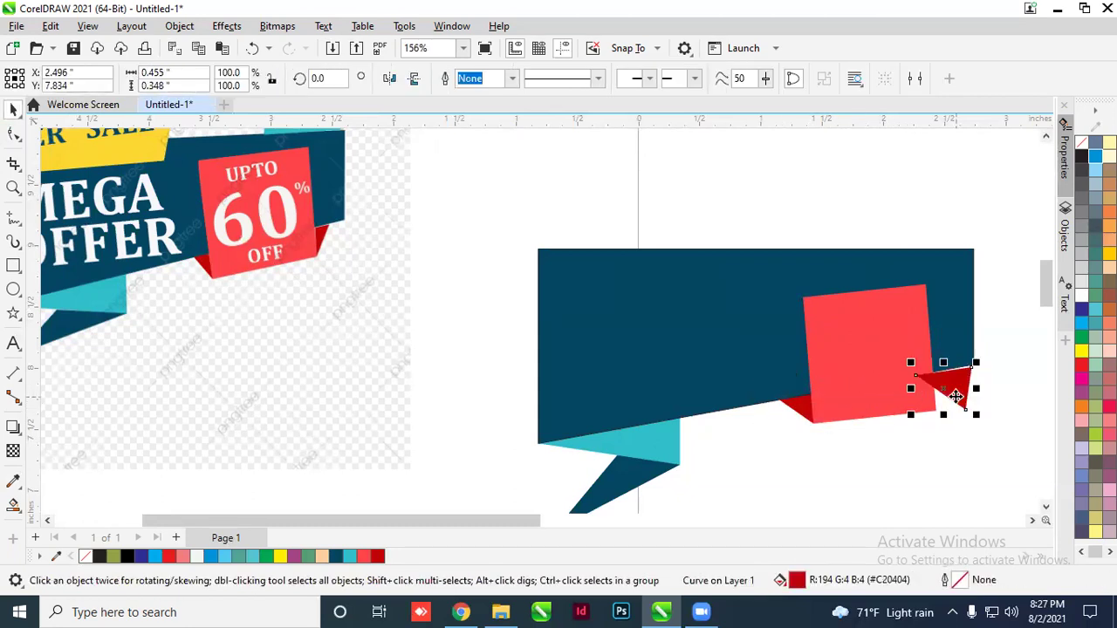
key("ctrl+Page_Down")
left_click(945, 407)
left_click_drag(946, 407, 936, 391)
Reshape the right dark red fold so its lower node meets the badge's lower-right corner
scroll(940, 387, "up", 2)
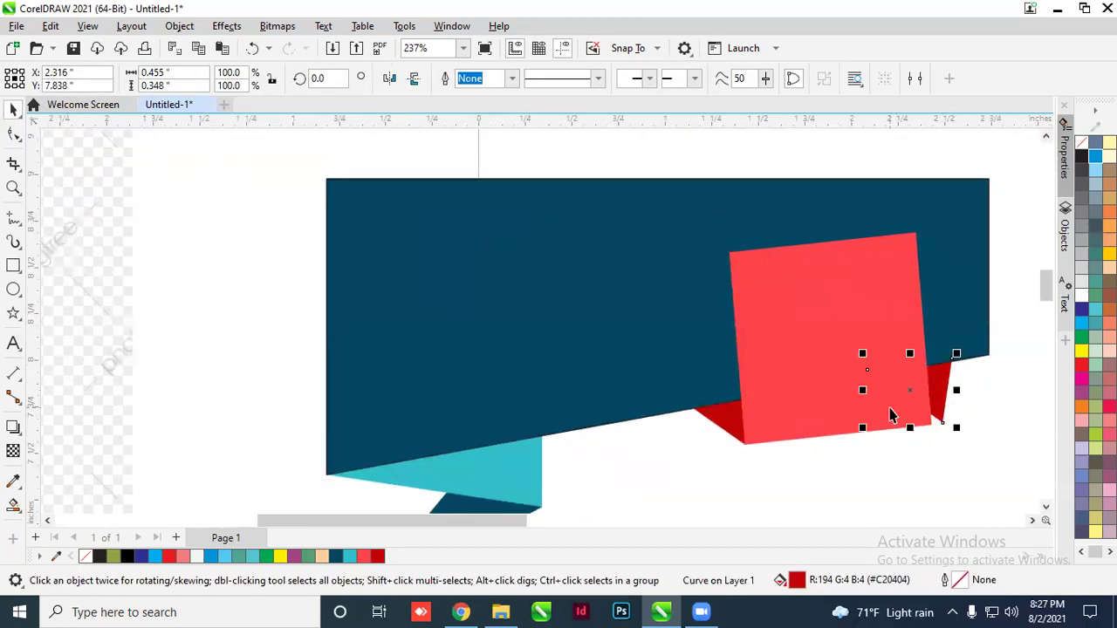
scroll(890, 415, "down", 1)
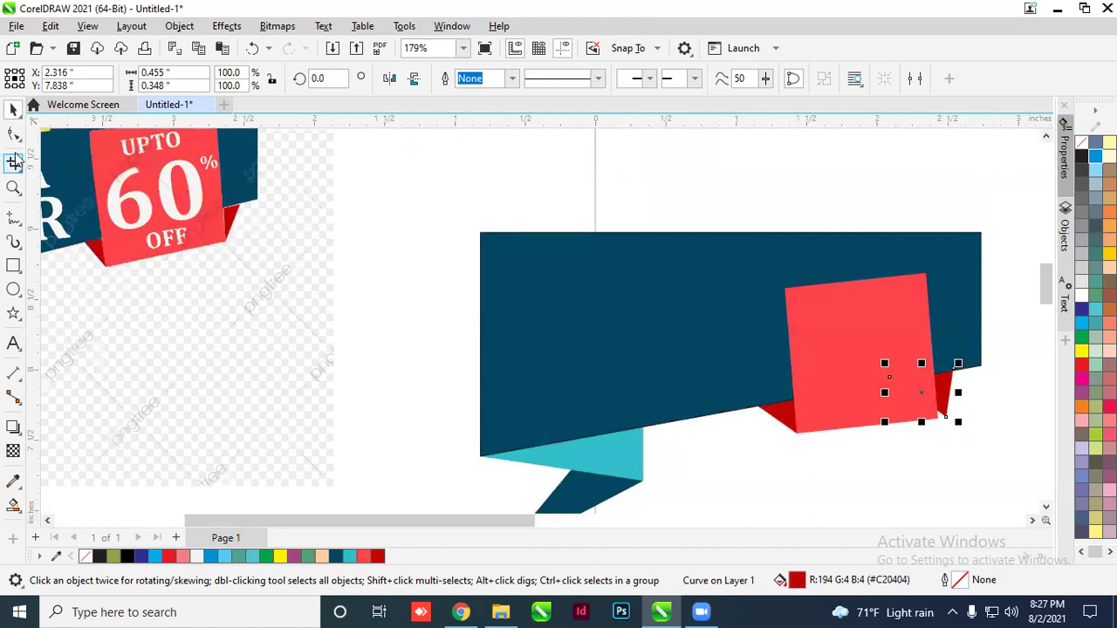
left_click(13, 135)
scroll(925, 434, "up", 2)
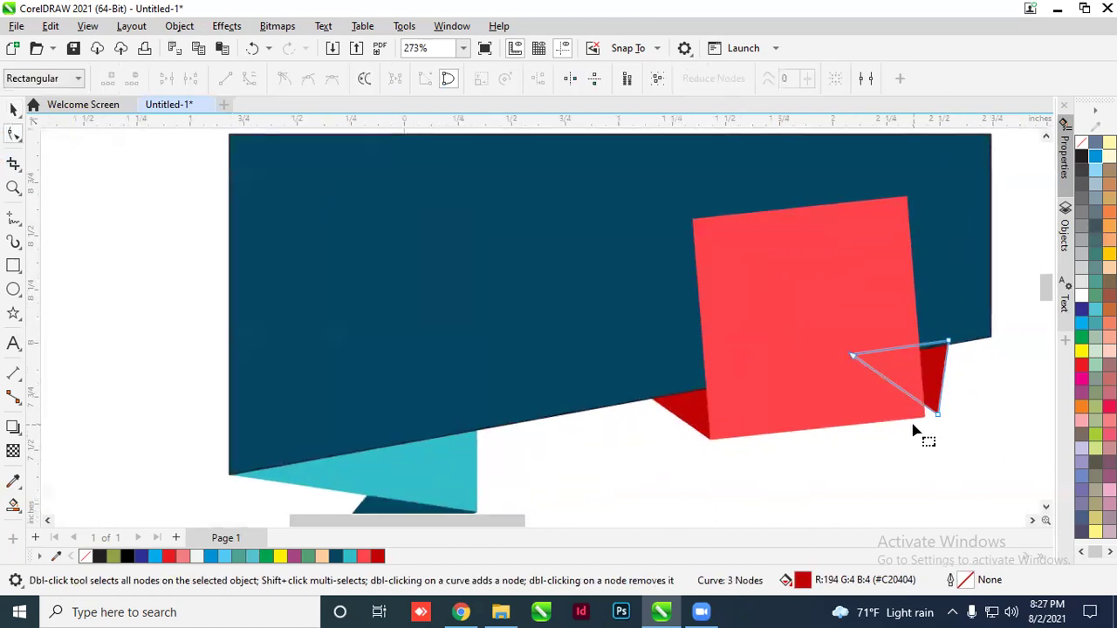
left_click(963, 467)
scroll(810, 425, "down", 2)
scroll(810, 425, "down", 2)
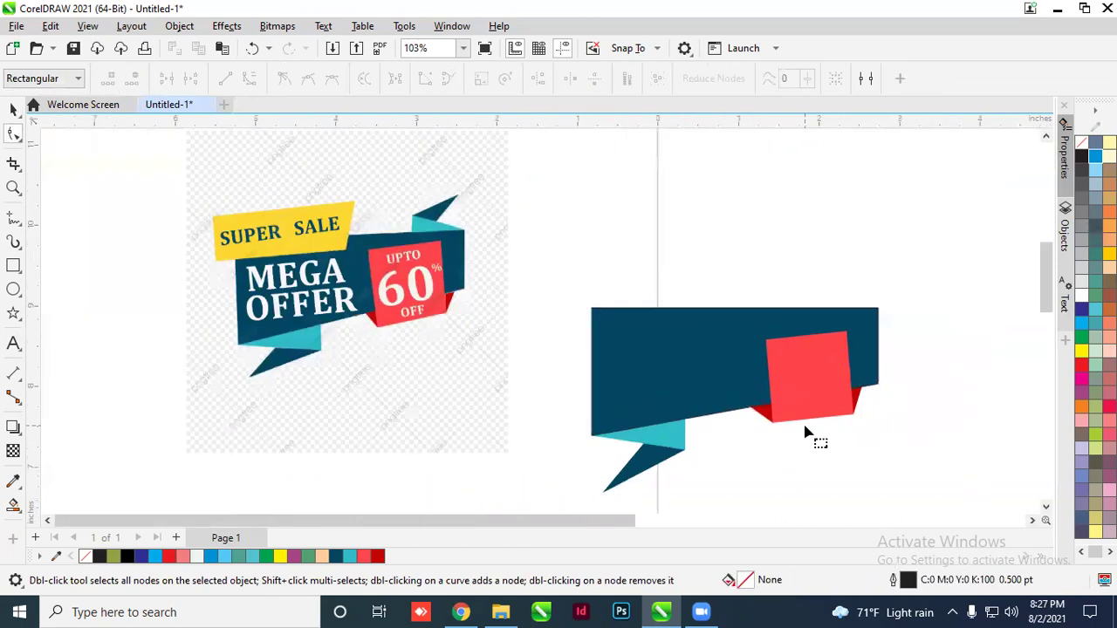
scroll(807, 432, "down", 1)
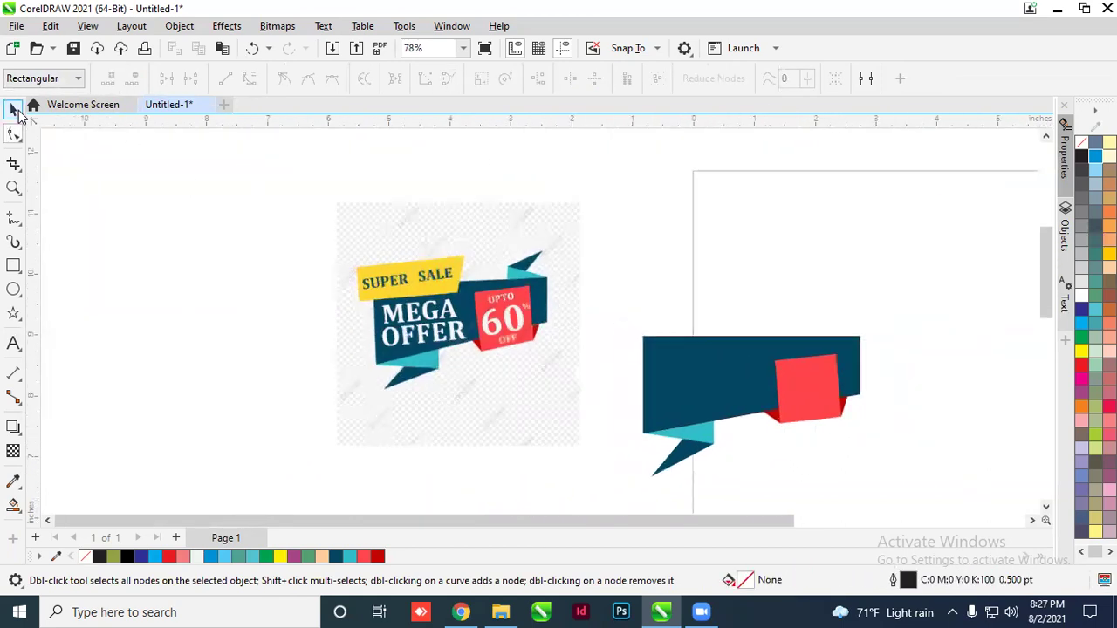
Select all six ribbon objects and move them onto the page, centered at about X 3.099, Y 8.93 inches
left_click(13, 108)
scroll(555, 255, "down", 1)
scroll(718, 410, "up", 2)
scroll(717, 407, "down", 1)
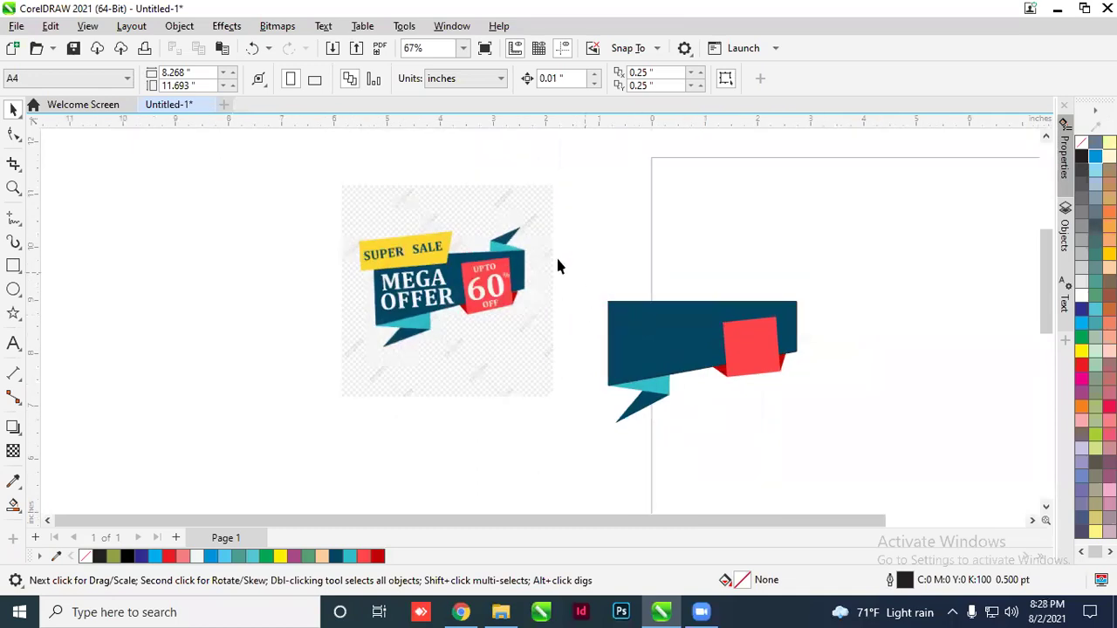
scroll(556, 255, "down", 1)
left_click_drag(574, 271, 789, 432)
left_click_drag(656, 335, 743, 293)
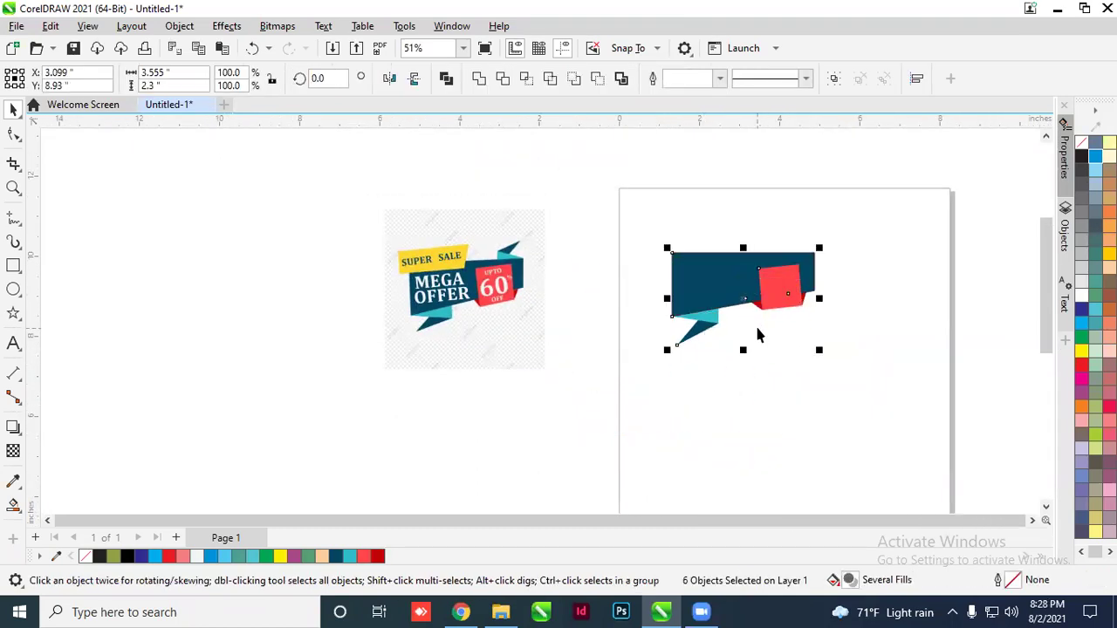
Group the six ribbon objects and move the group to about X 2.599, Y 8.501 inches
left_click(835, 83)
left_click(798, 287)
mouse_move(750, 289)
left_mouse_down()
mouse_move(737, 310)
mouse_move(752, 265)
mouse_move(719, 305)
mouse_move(735, 304)
left_mouse_up()
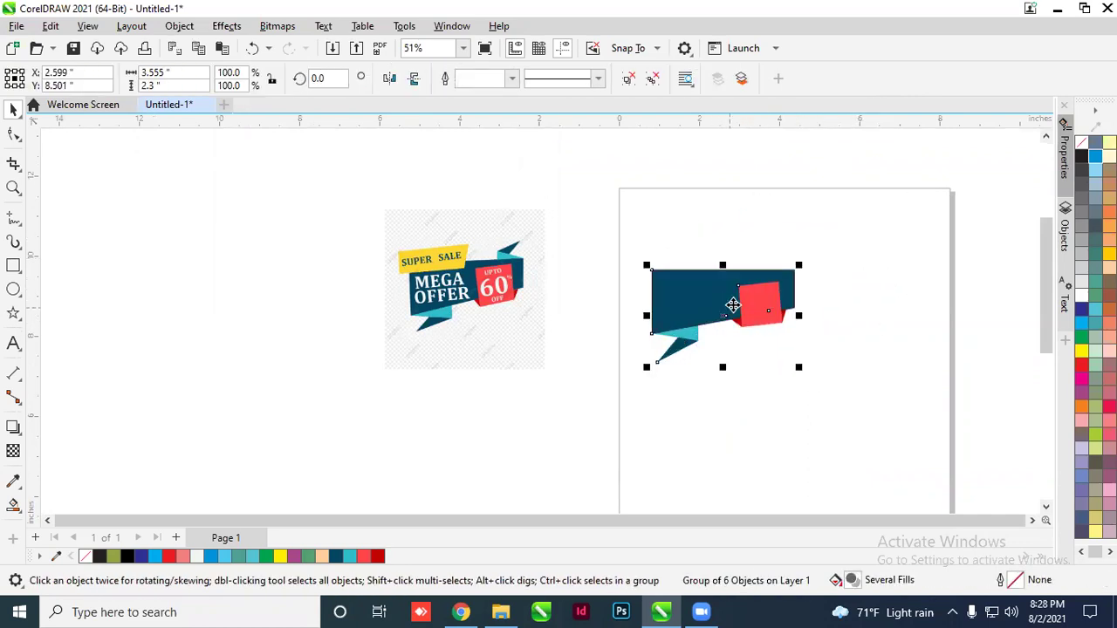
Ungroup the ribbon artwork completely and select all six of its objects
left_click(653, 81)
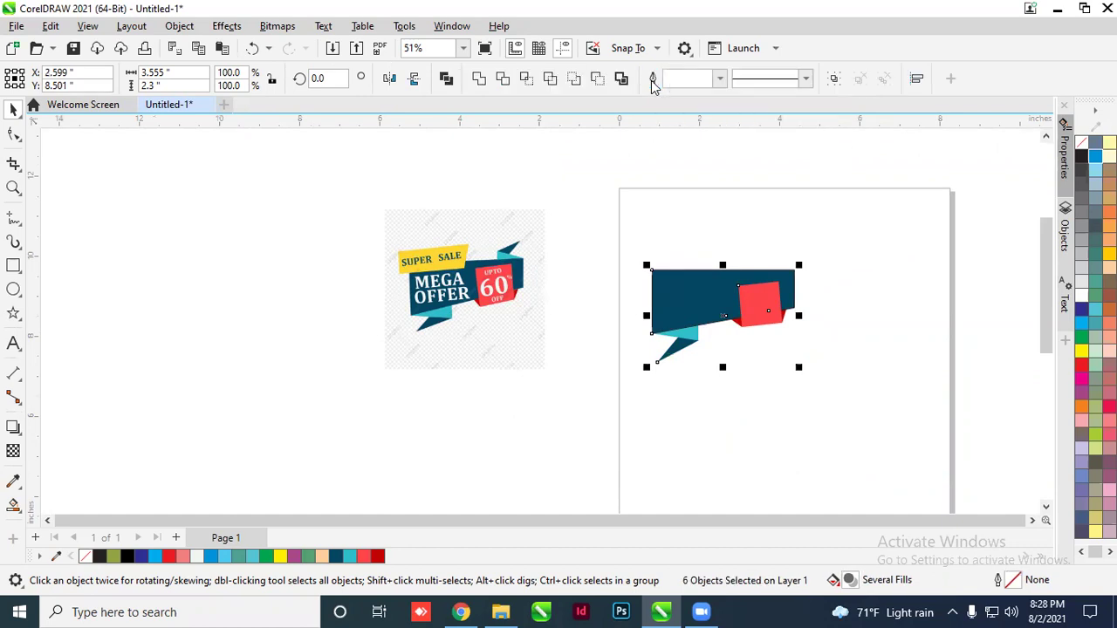
left_click(659, 255)
left_click_drag(647, 250, 833, 408)
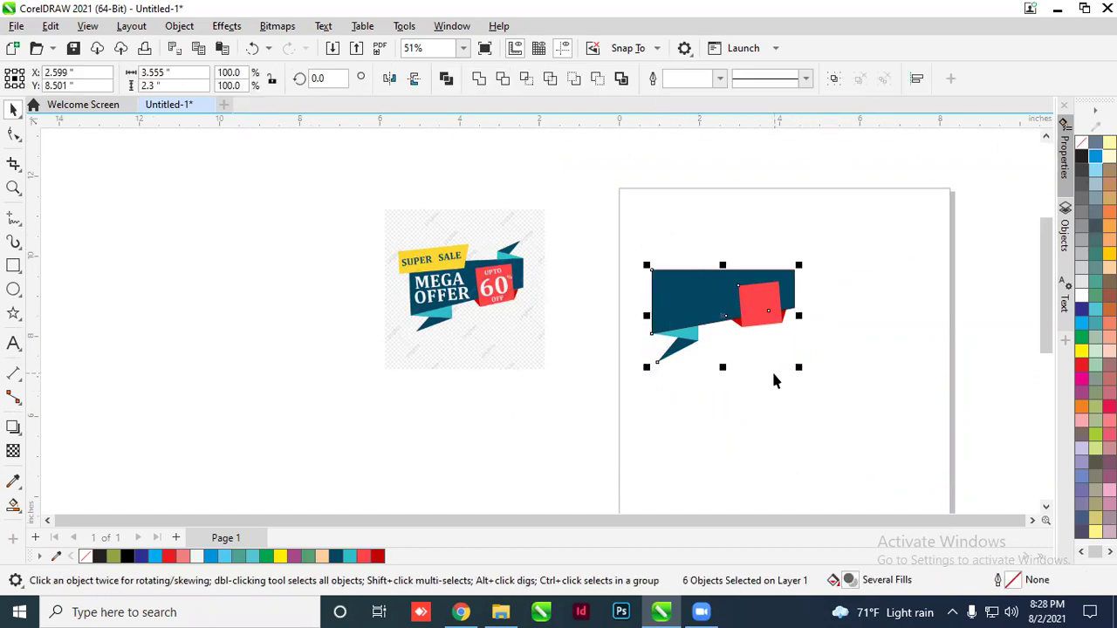
Group the six ribbon objects, ungroup them again, and clear the selection
left_click(833, 81)
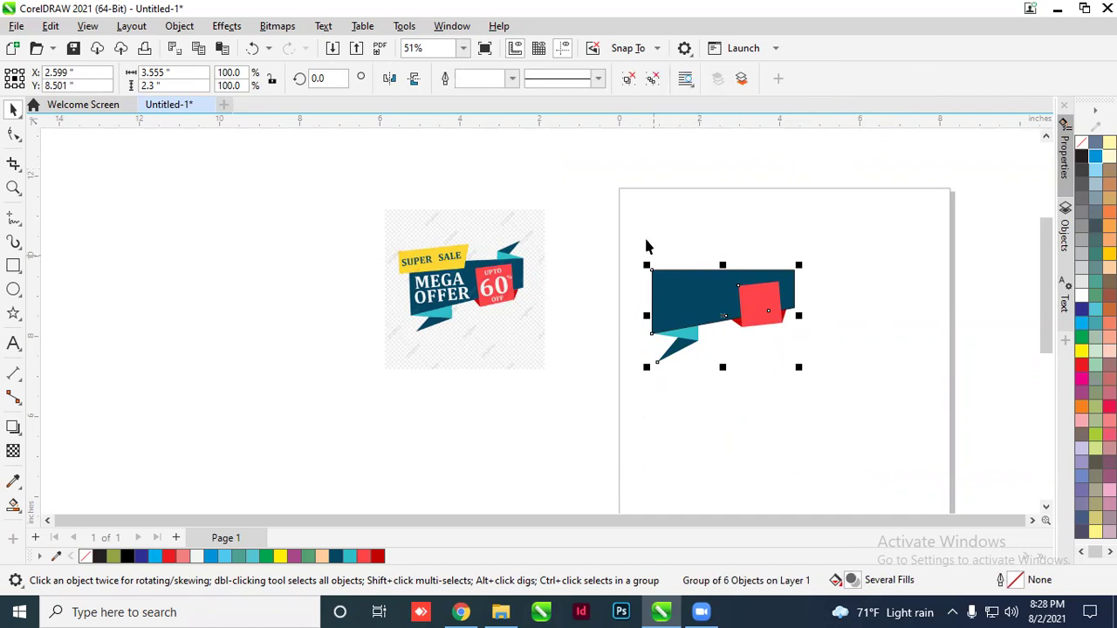
left_click(626, 79)
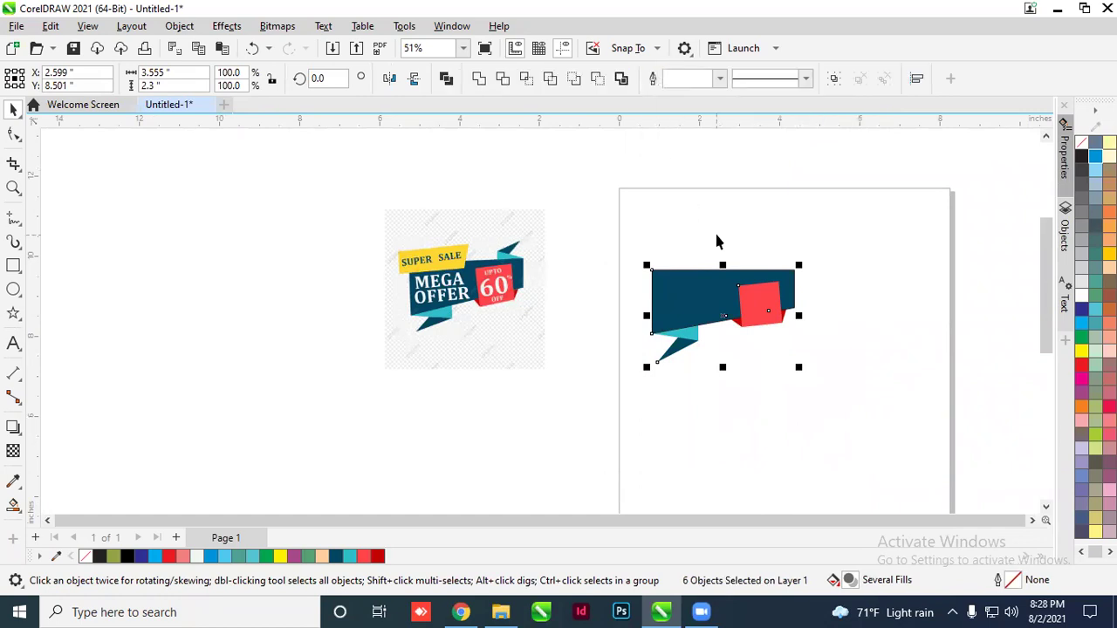
scroll(736, 324, "up", 2)
left_click(797, 376)
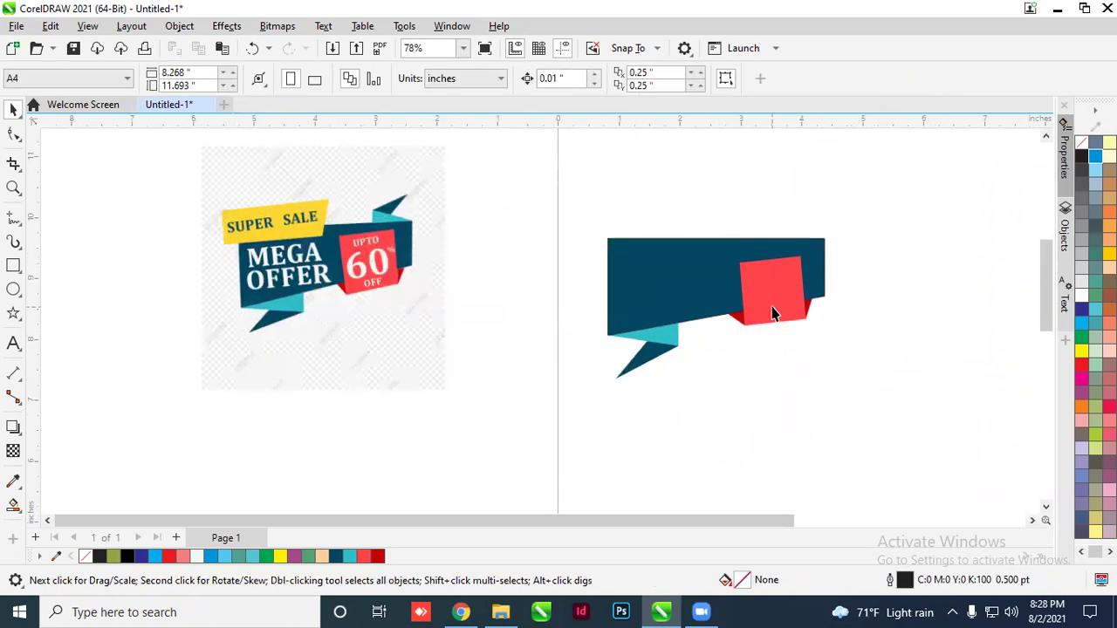
scroll(724, 288, "up", 1)
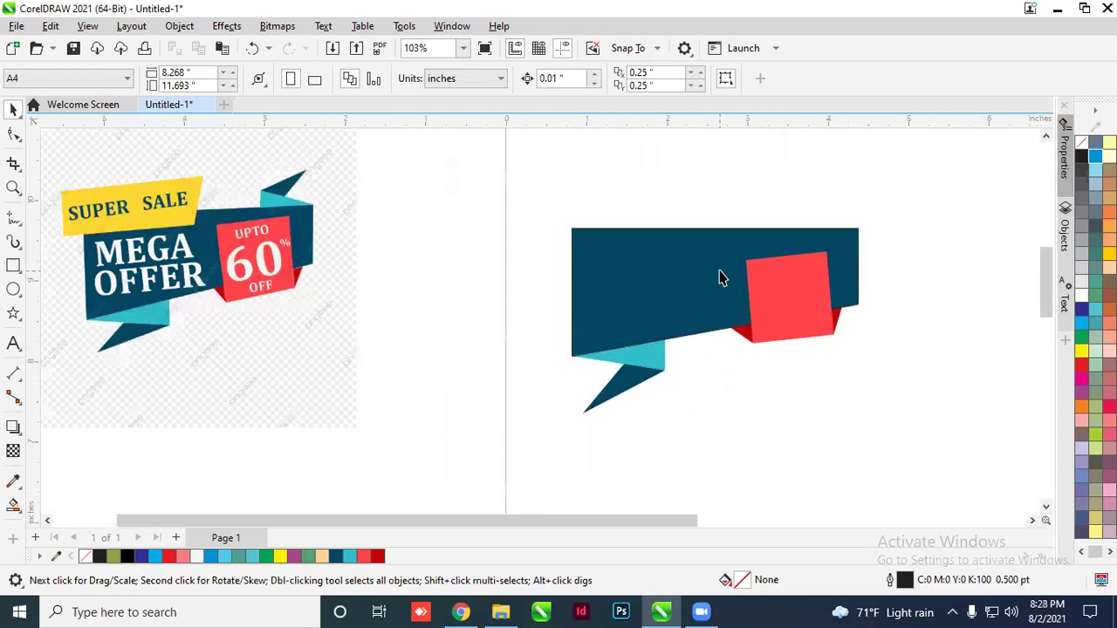
scroll(672, 272, "down", 4)
scroll(630, 272, "up", 2)
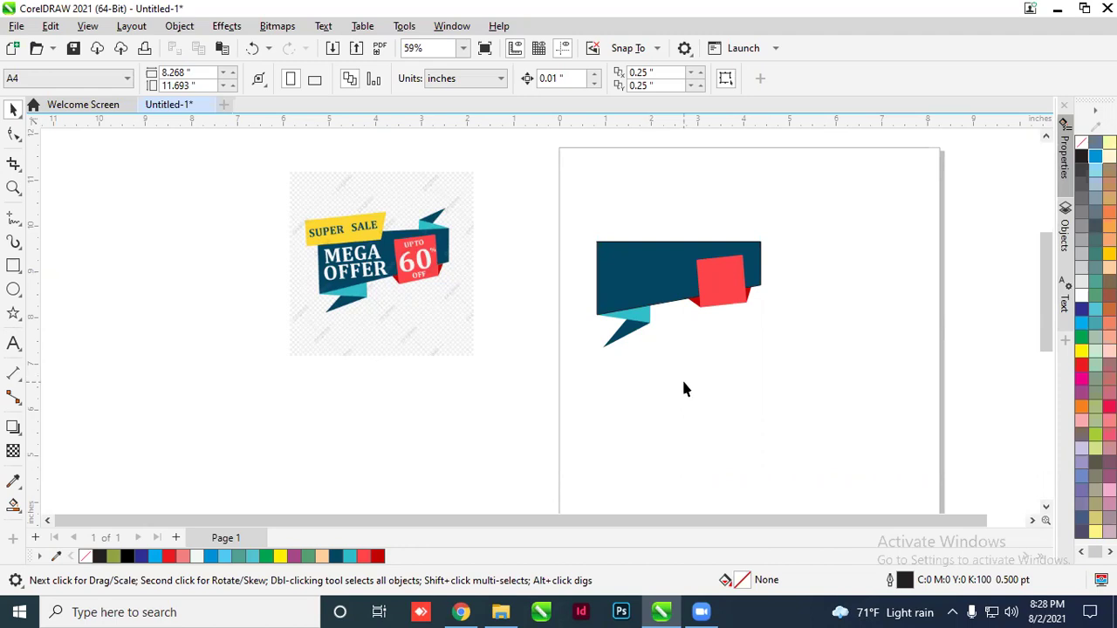
scroll(685, 385, "up", 5)
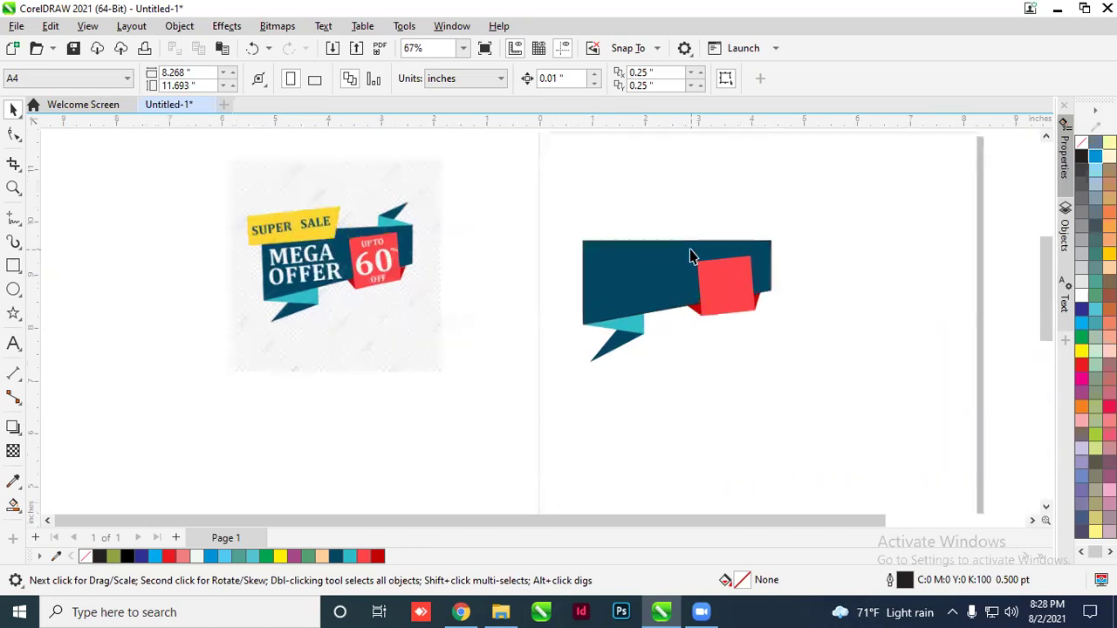
scroll(633, 322, "down", 5)
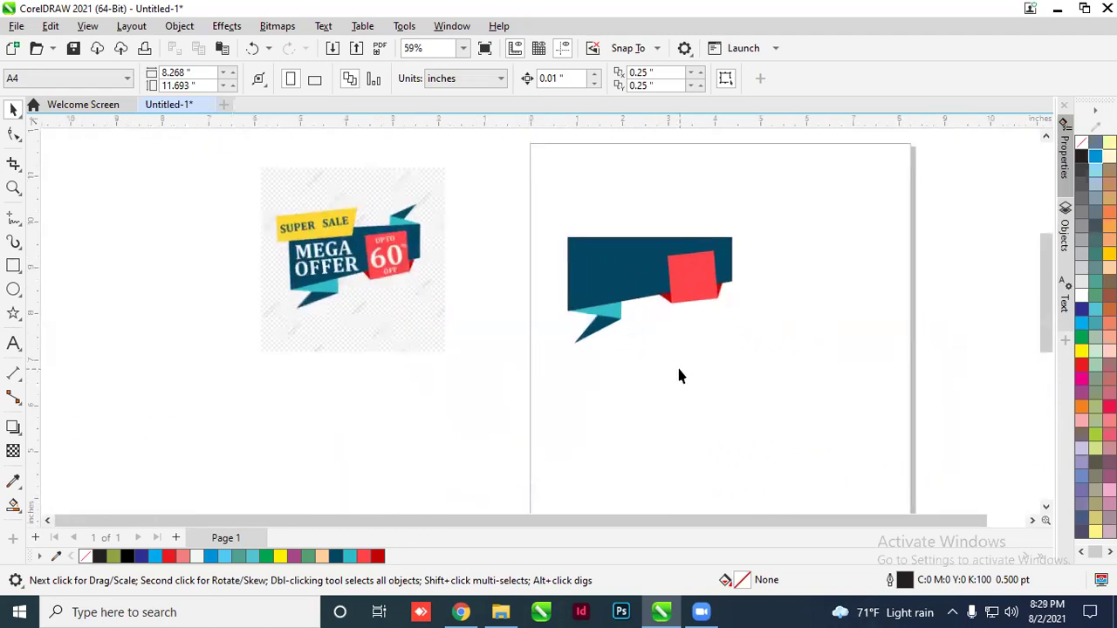
Group the six ribbon objects and move the group up to about X 2.415, Y 10.295 inches
left_click_drag(562, 193, 781, 397)
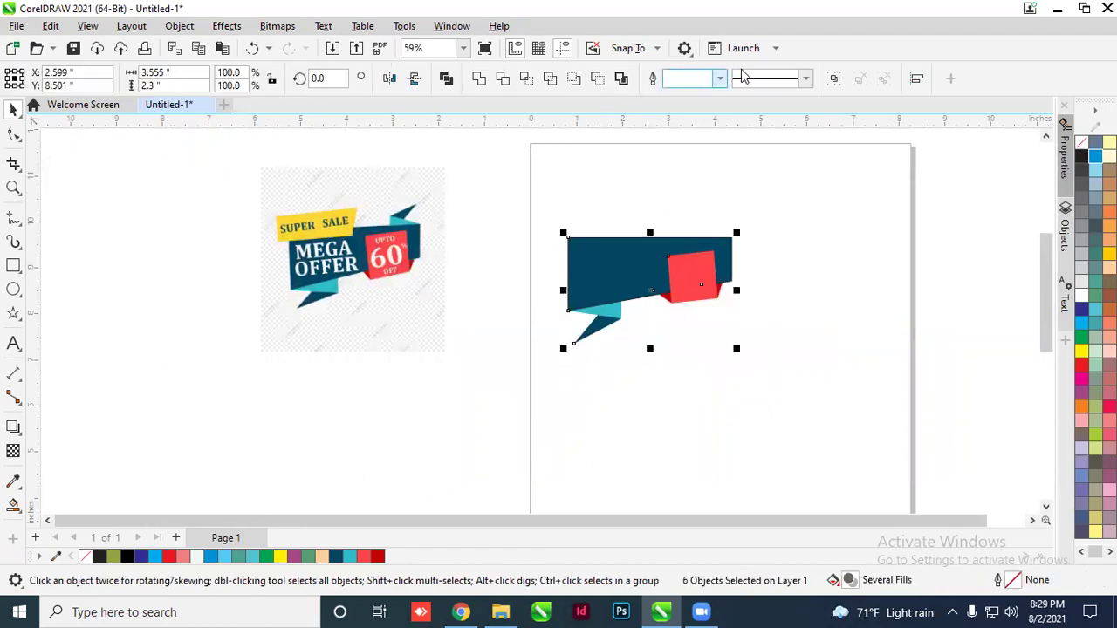
key("ctrl+g")
left_click_drag(665, 276, 657, 193)
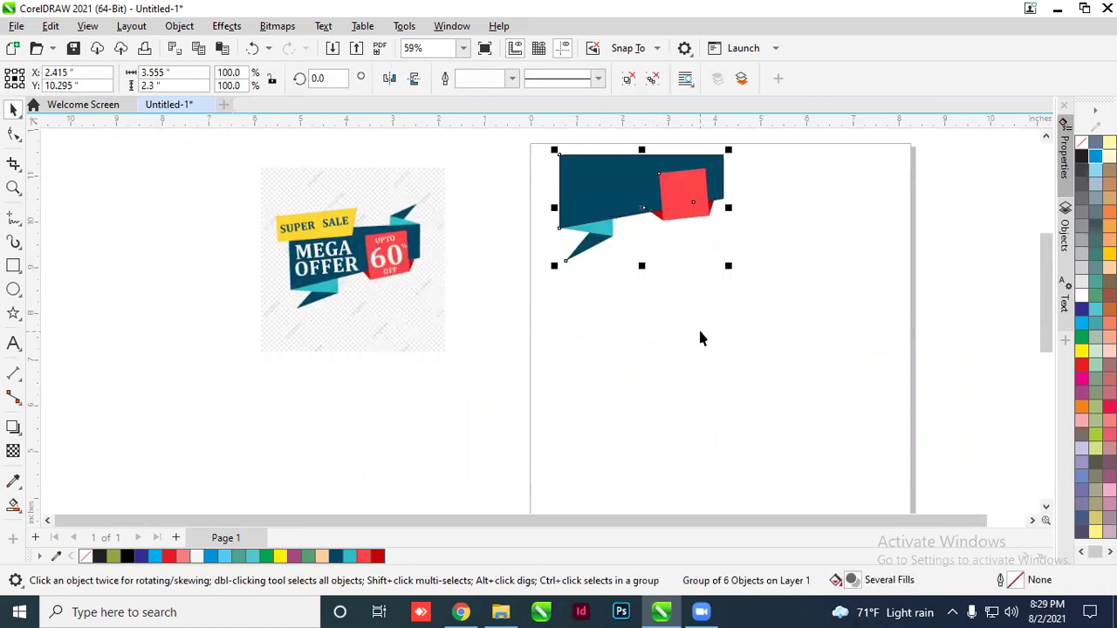
left_click(53, 462)
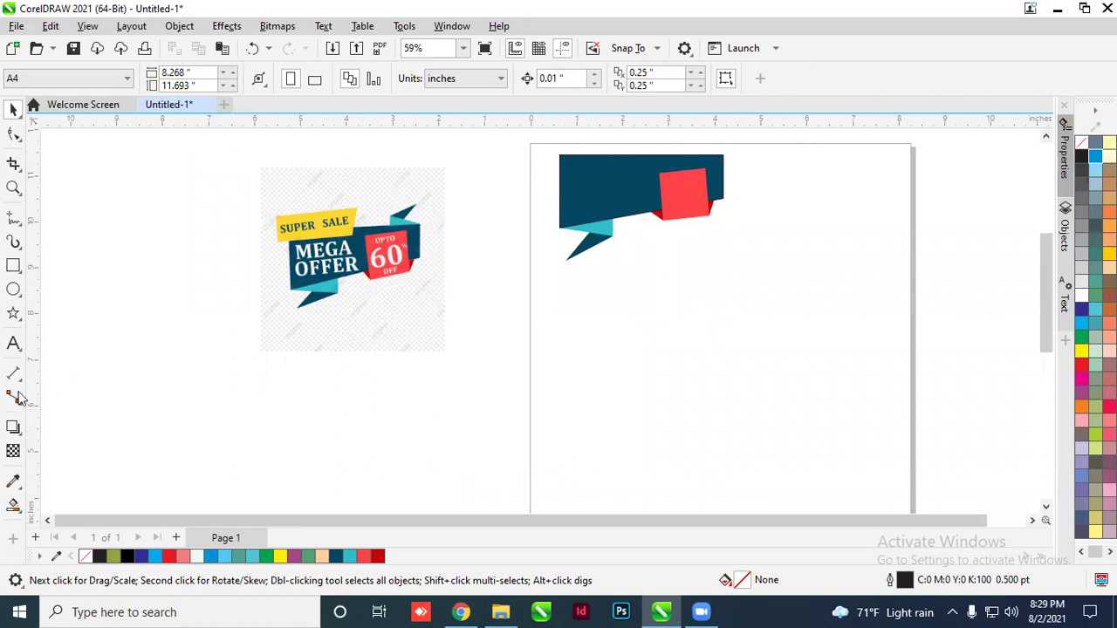
Draw a rectangle about 5.206 × 1.972 inches on the page below the ribbon group
left_click(13, 265)
left_click_drag(545, 334, 793, 427)
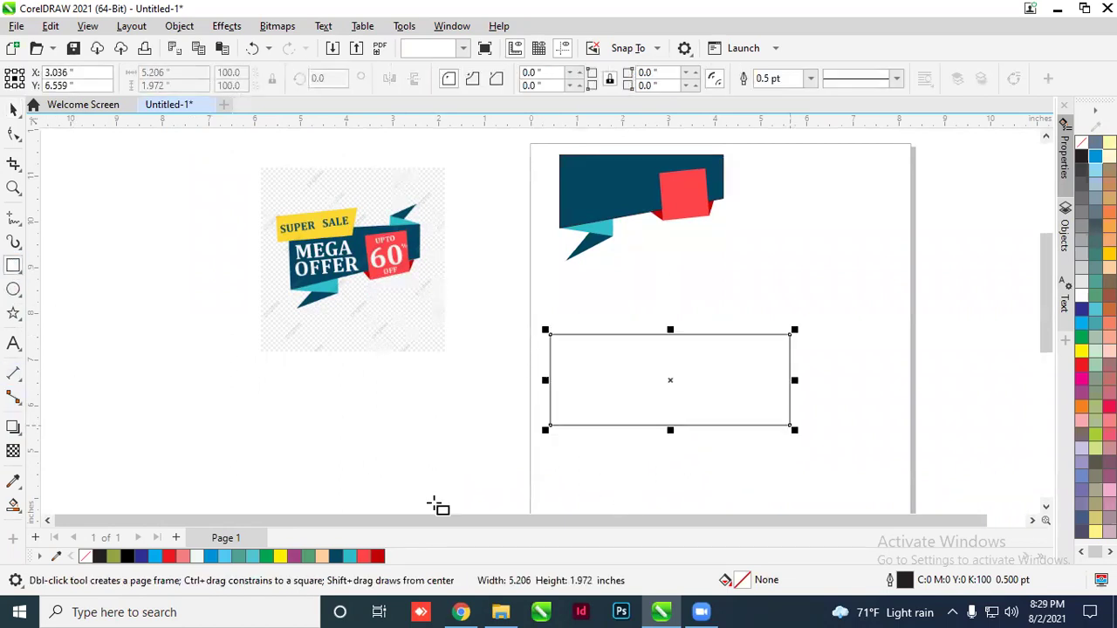
Apply a black-to-white linear fountain fill to the rectangle with Interactive Fill and change it to an elliptical fountain
left_click(19, 512)
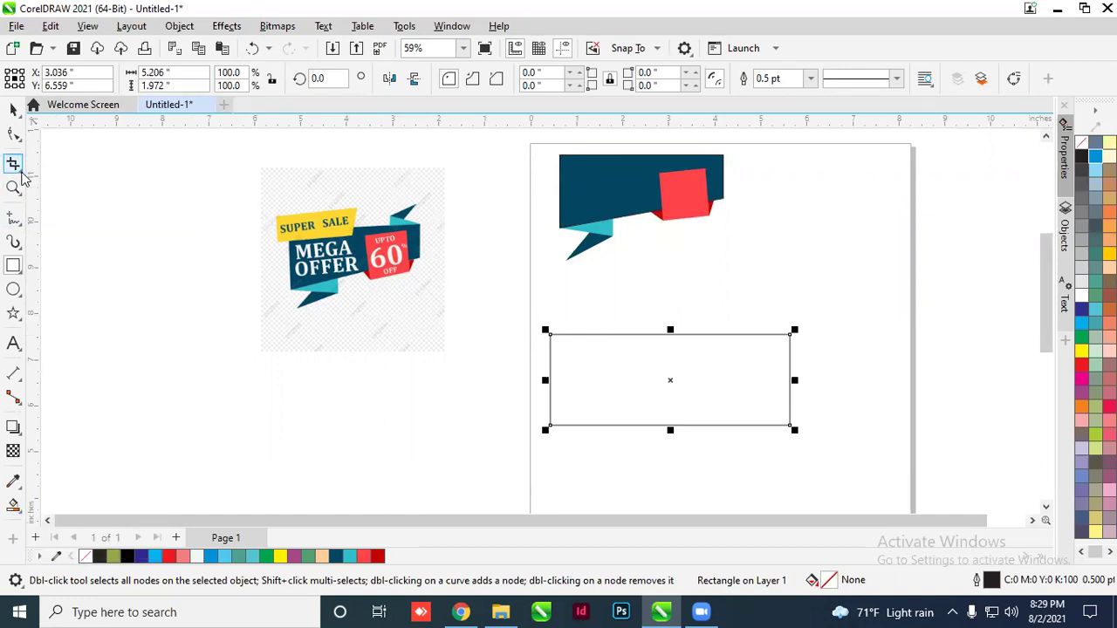
mouse_move(13, 163)
mouse_move(22, 517)
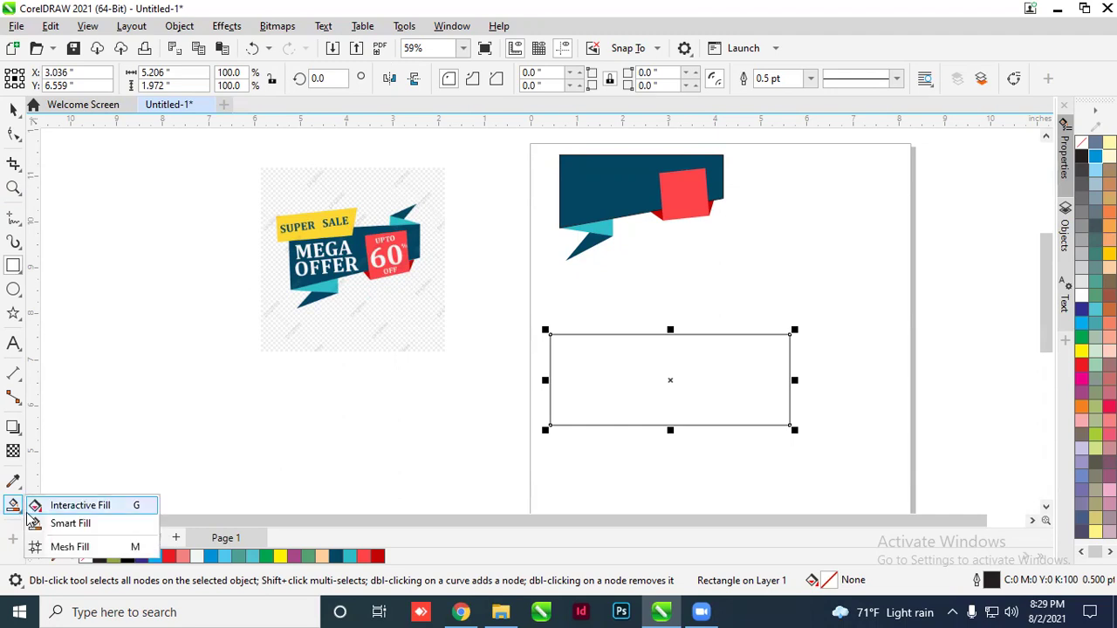
left_click(87, 508)
left_click_drag(597, 402, 789, 363)
left_click_drag(594, 402, 635, 386)
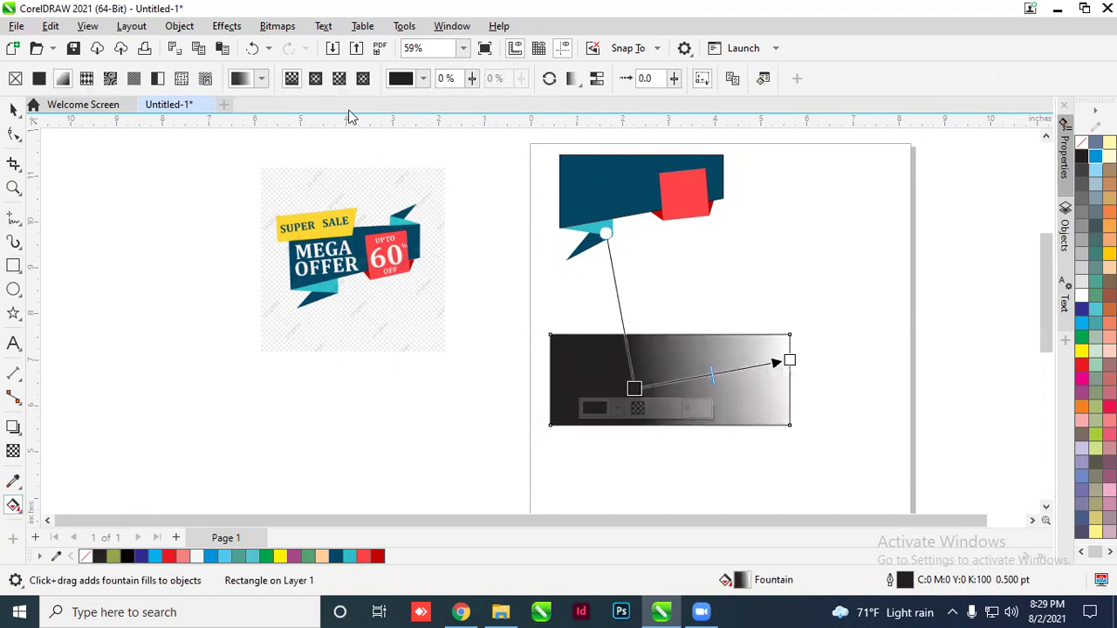
left_click(316, 80)
left_click_drag(712, 374, 561, 402)
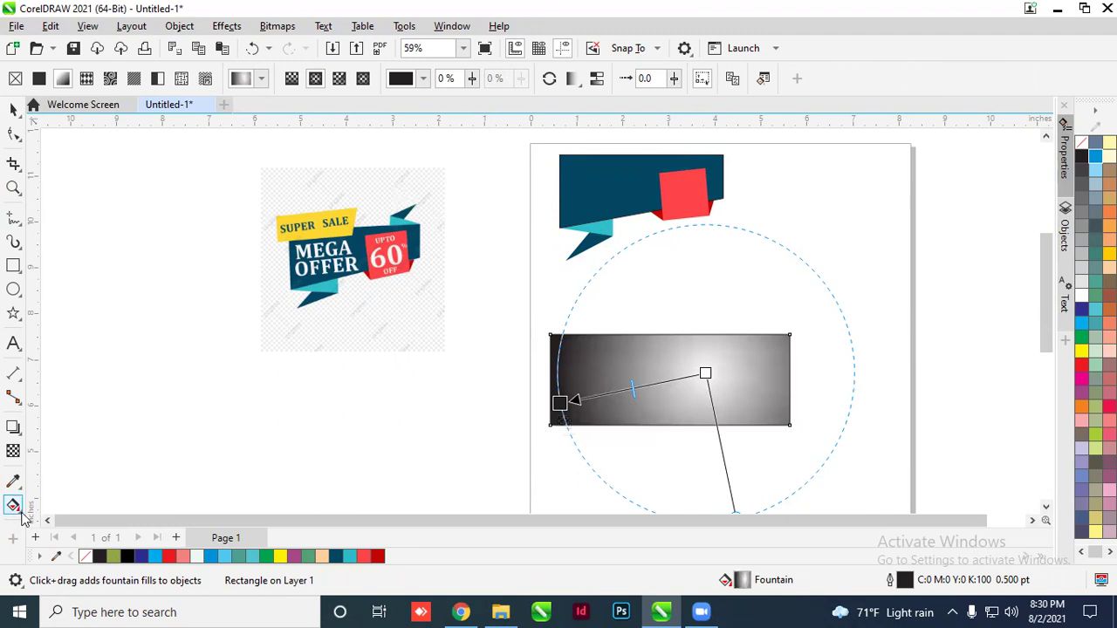
Undo the fountain fill changes on the rectangle until it has no fill
key("ctrl+z")
key("ctrl+z")
key("ctrl+z")
key("ctrl+z")
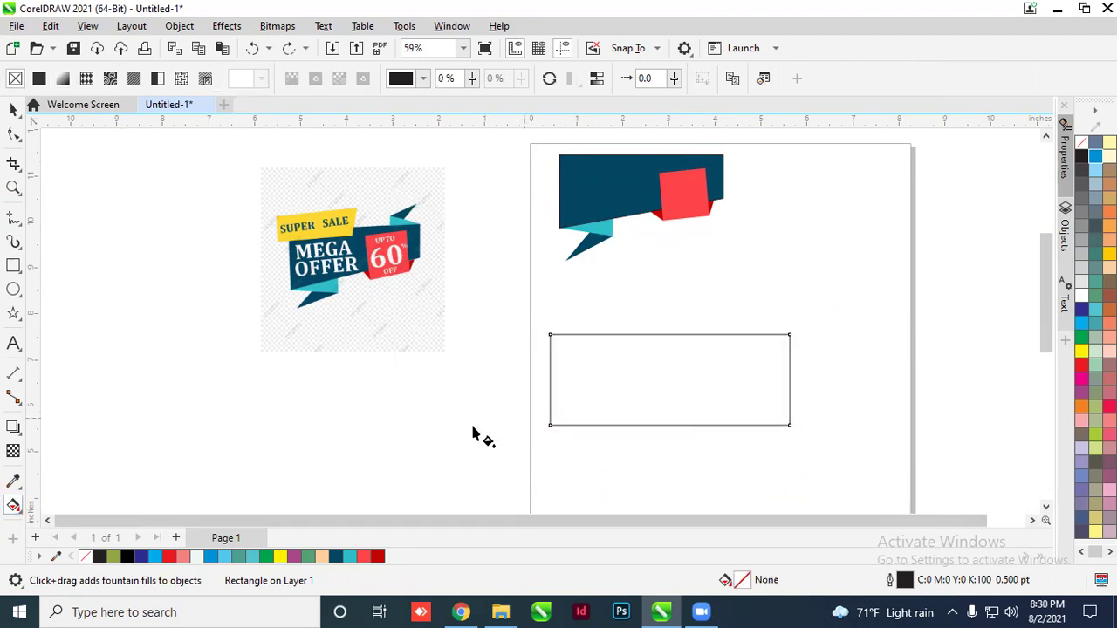
Delete the unfilled rectangle below the ribbon group
left_click(18, 510)
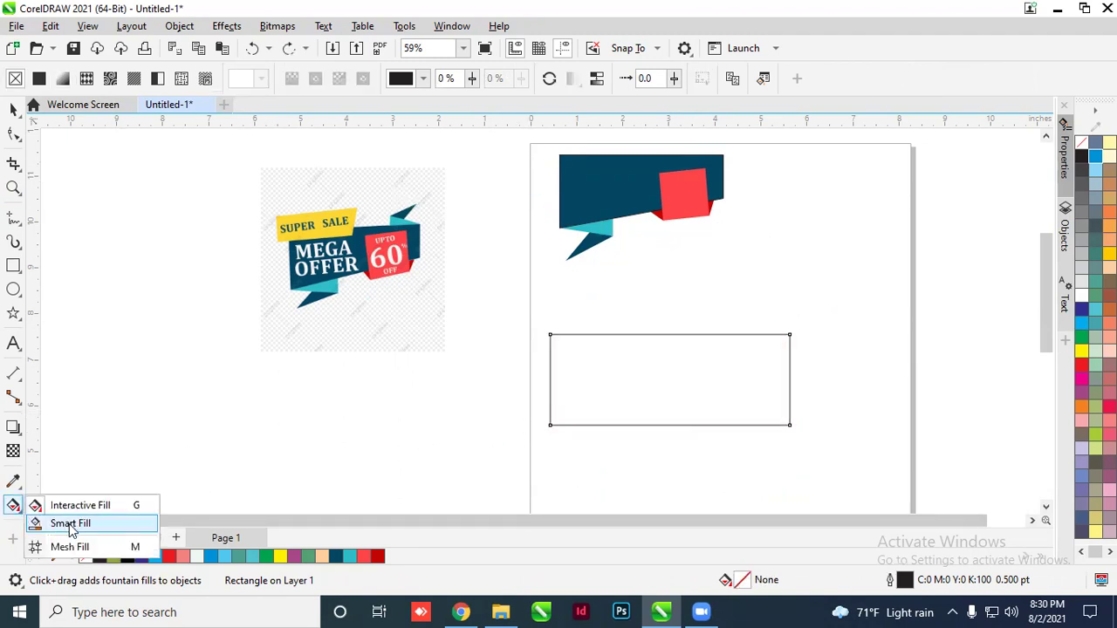
left_click(71, 525)
left_click(13, 108)
scroll(443, 419, "down", 2)
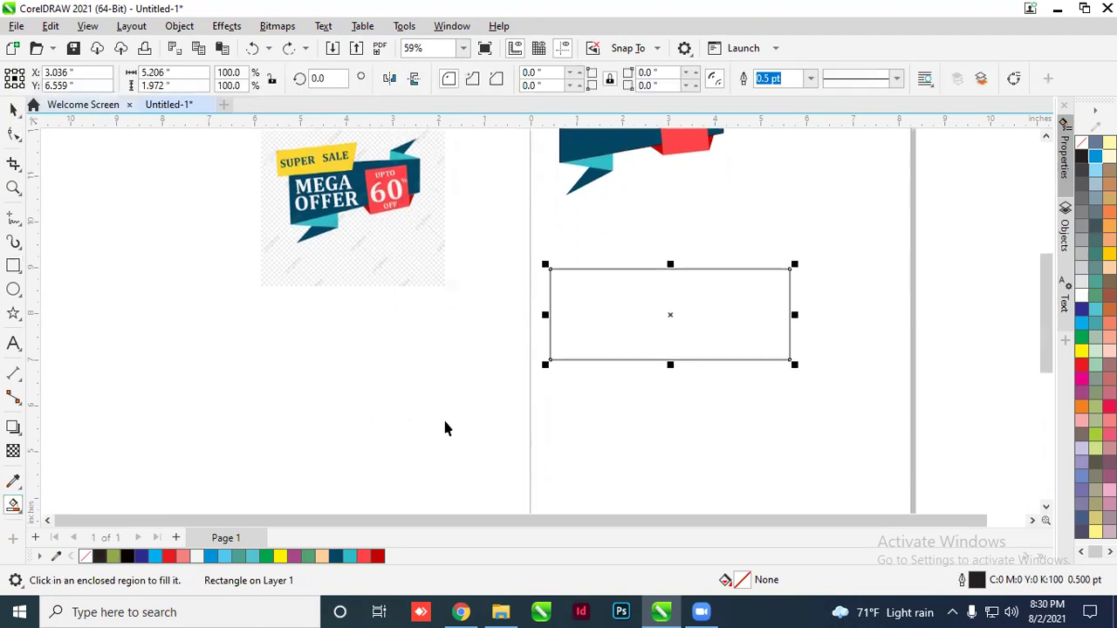
scroll(463, 419, "down", 2)
scroll(523, 418, "up", 2)
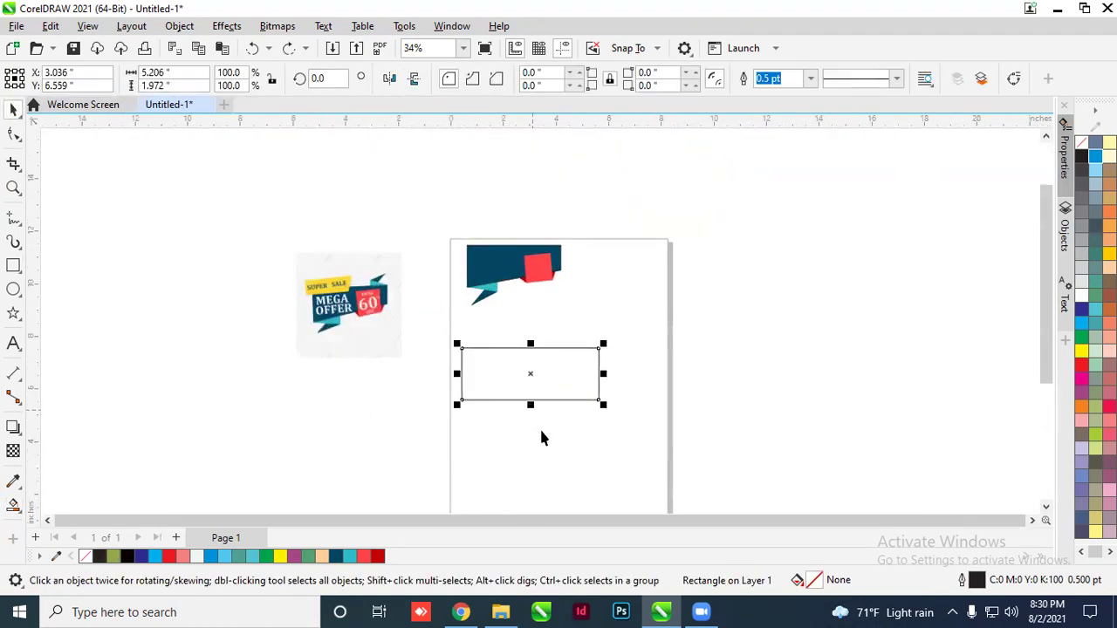
key("Delete")
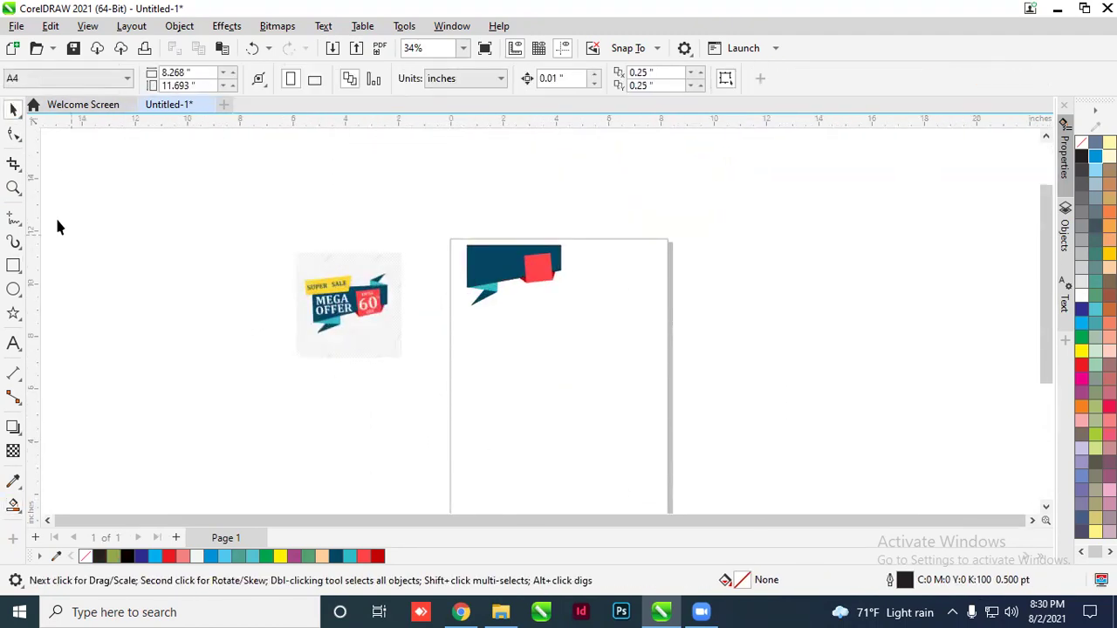
Draw a tall, narrow ellipse about 1.297 × 5.945 inches off the page, well left of the reference image
left_click(14, 290)
scroll(291, 369, "left", 2)
scroll(291, 369, "up", 1)
left_click_drag(185, 213, 228, 393)
left_click(14, 110)
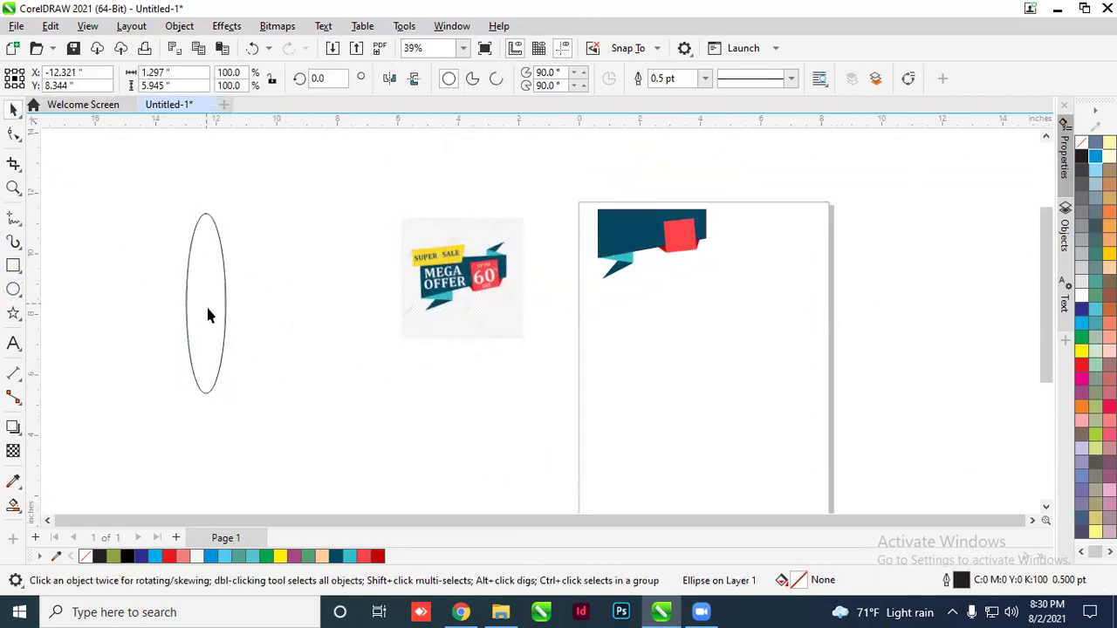
Make a rotated copy of the ellipse about its center and repeat it nine times, up to 162.567 degrees, forming a full rosette
left_click(208, 315)
left_click_drag(182, 215, 160, 232)
key("ctrl+r")
key("ctrl+r")
key("ctrl+r")
key("ctrl+r")
key("ctrl+r")
key("ctrl+r")
key("ctrl+r")
key("ctrl+r")
key("ctrl+r")
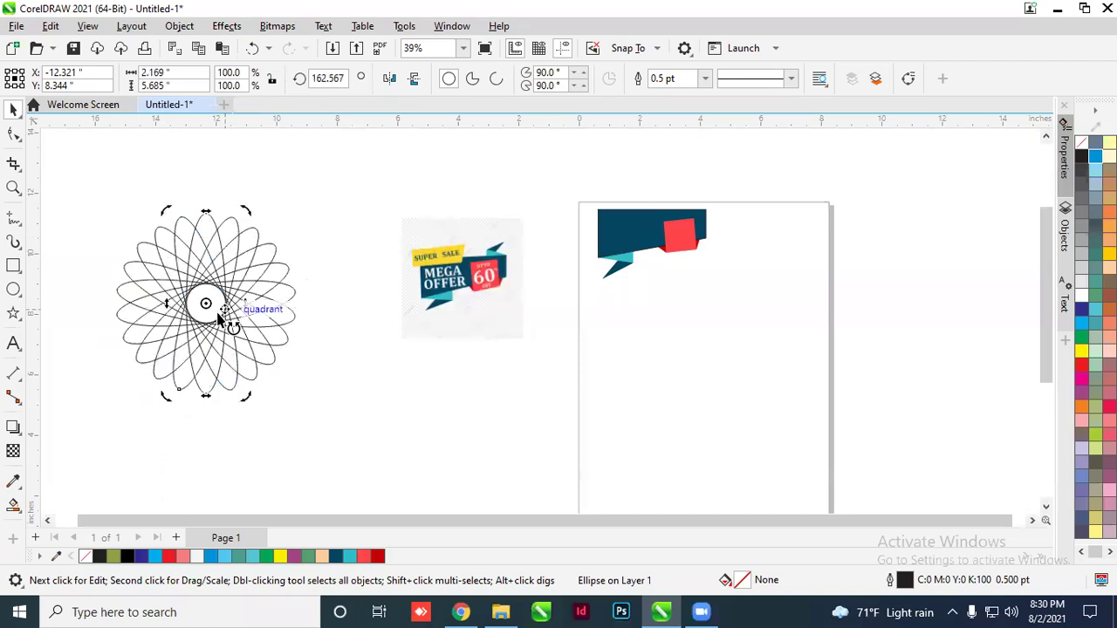
Smart Fill the ring of small diamond-shaped regions around the rosette's center with olive green #90A642 and a 0.5 pt black outline
scroll(223, 319, "up", 2)
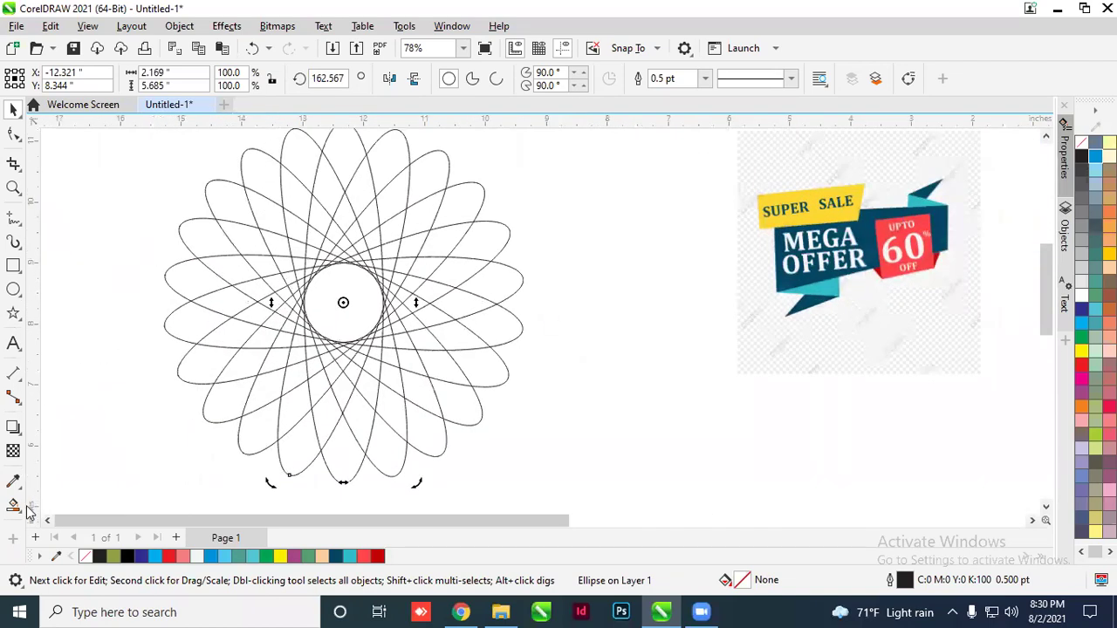
left_click(20, 512)
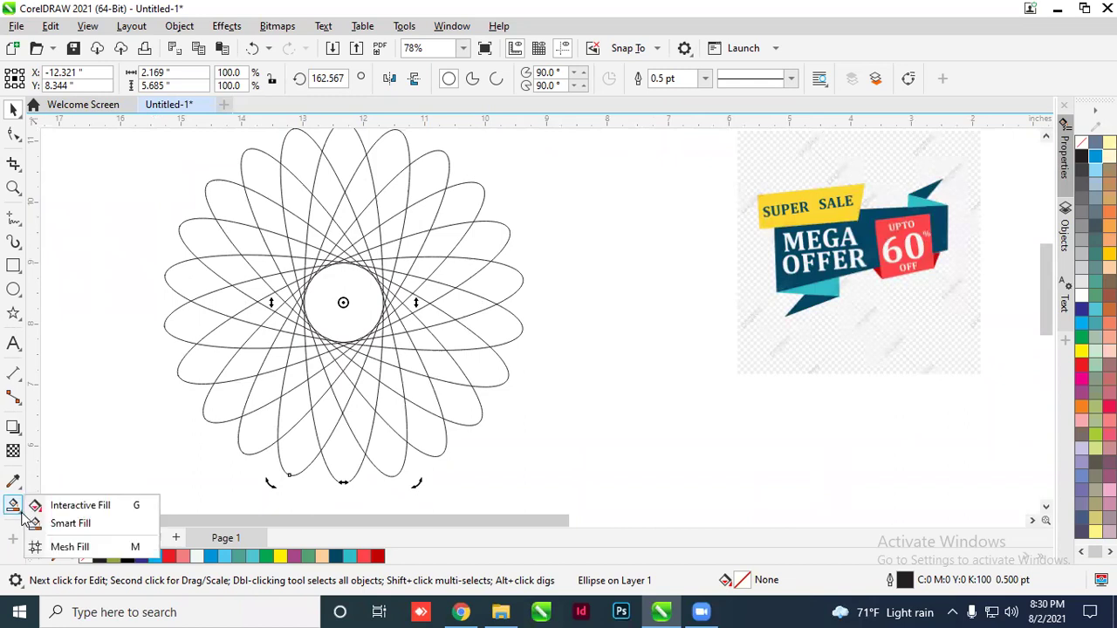
left_click(69, 524)
left_click(251, 313)
left_click(256, 290)
left_click(276, 252)
left_click(295, 225)
left_click(320, 215)
left_click(370, 214)
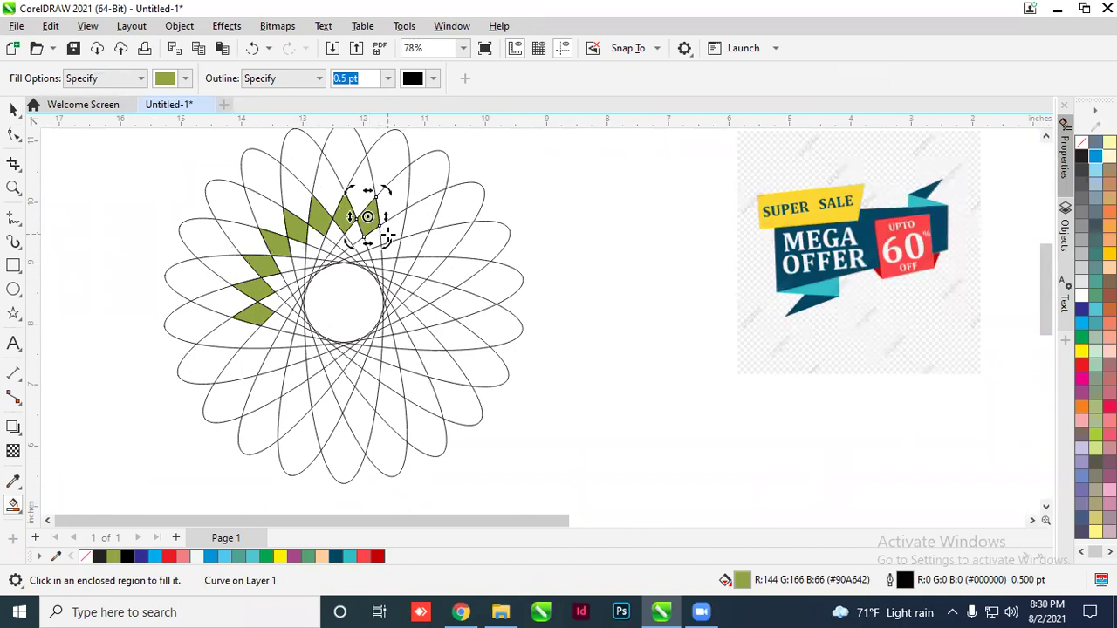
left_click(392, 229)
left_click(412, 246)
left_click(429, 267)
left_click(433, 291)
left_click(430, 312)
left_click(422, 336)
left_click(408, 359)
left_click(389, 379)
left_click(365, 387)
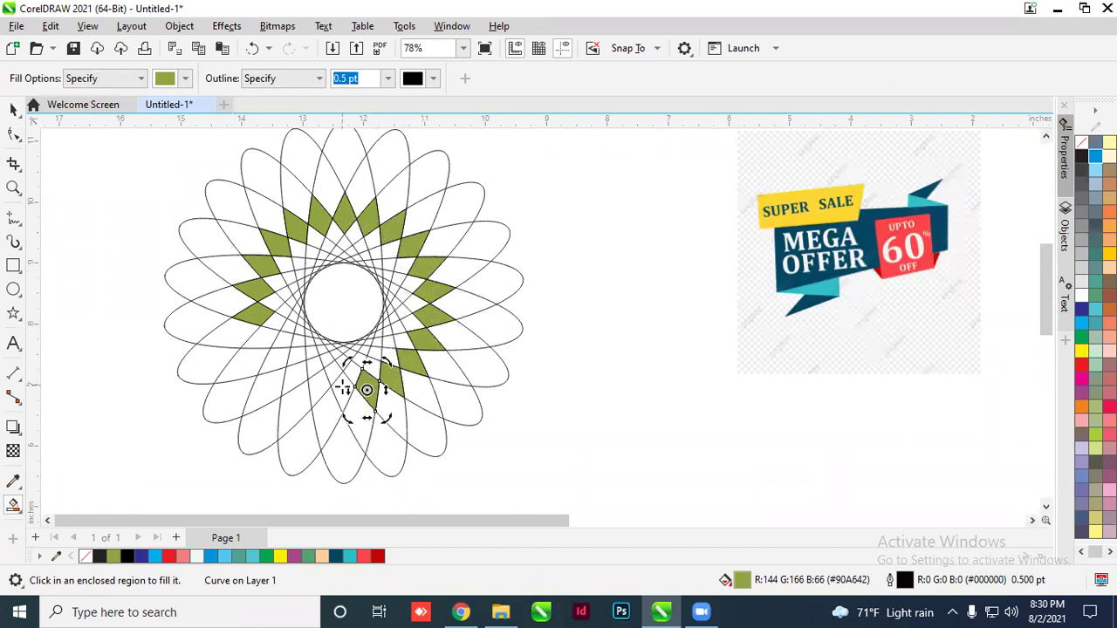
left_click(338, 389)
left_click(313, 384)
left_click(291, 370)
left_click(273, 353)
left_click(259, 336)
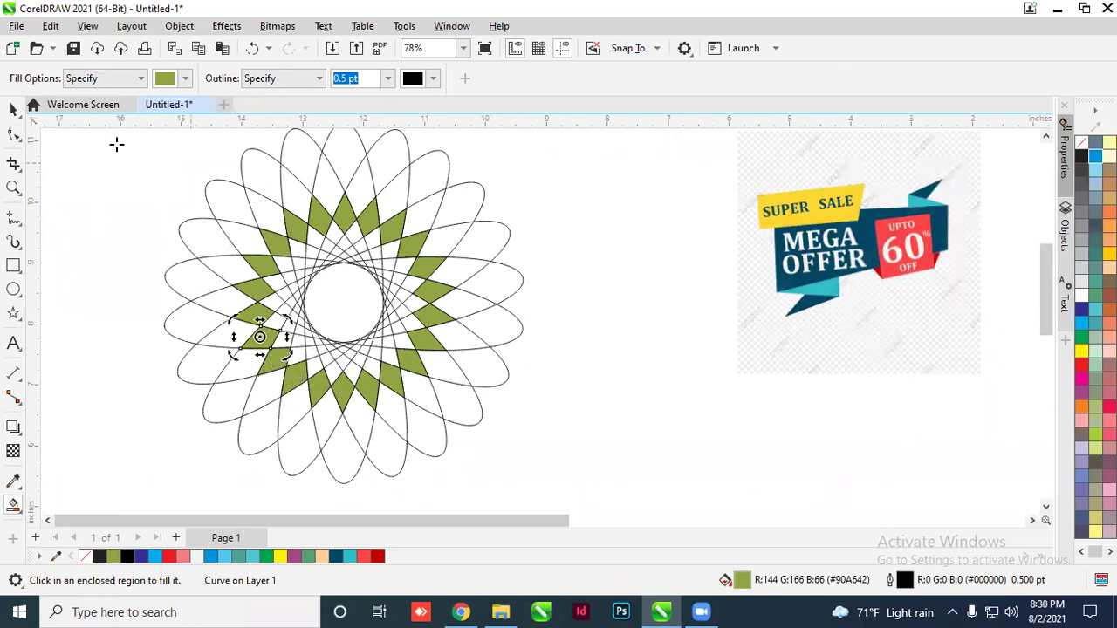
Set the Smart Fill color to purple #8042A6 and fill all the outer petal tips around the rosette
left_click(185, 78)
left_click(247, 277)
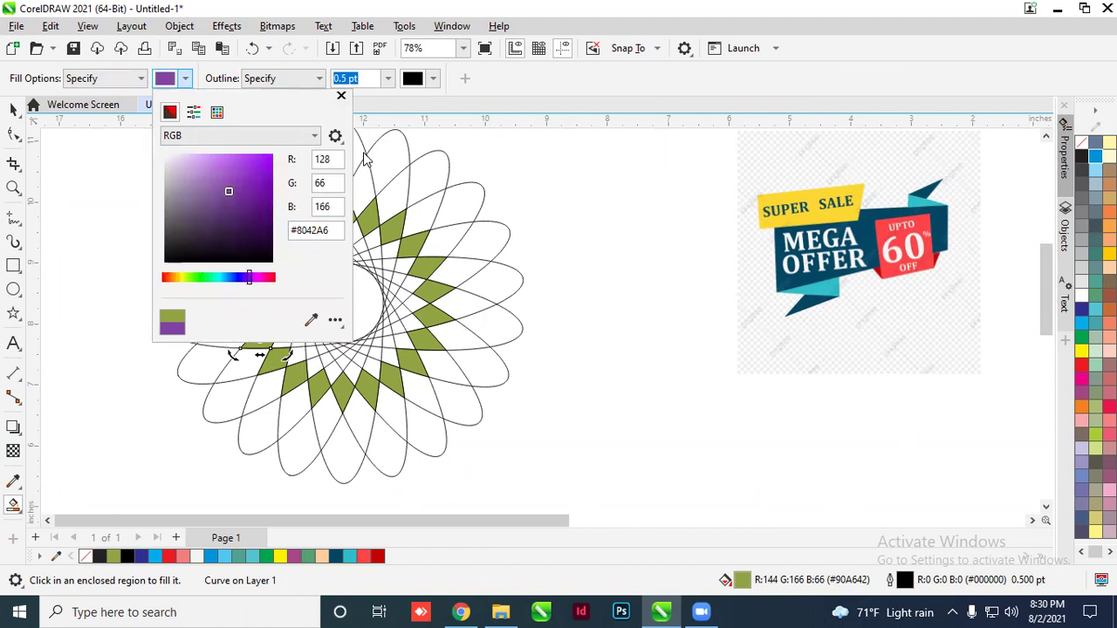
left_click(391, 159)
left_click(428, 179)
left_click(458, 205)
left_click(480, 240)
left_click(493, 281)
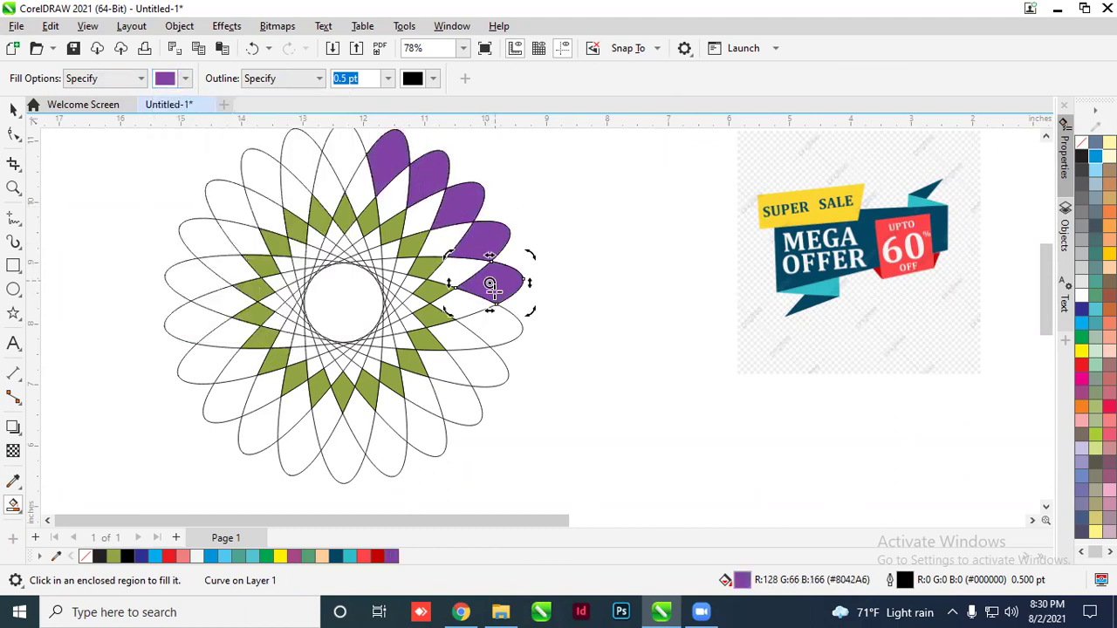
left_click(489, 326)
left_click(476, 367)
left_click(452, 402)
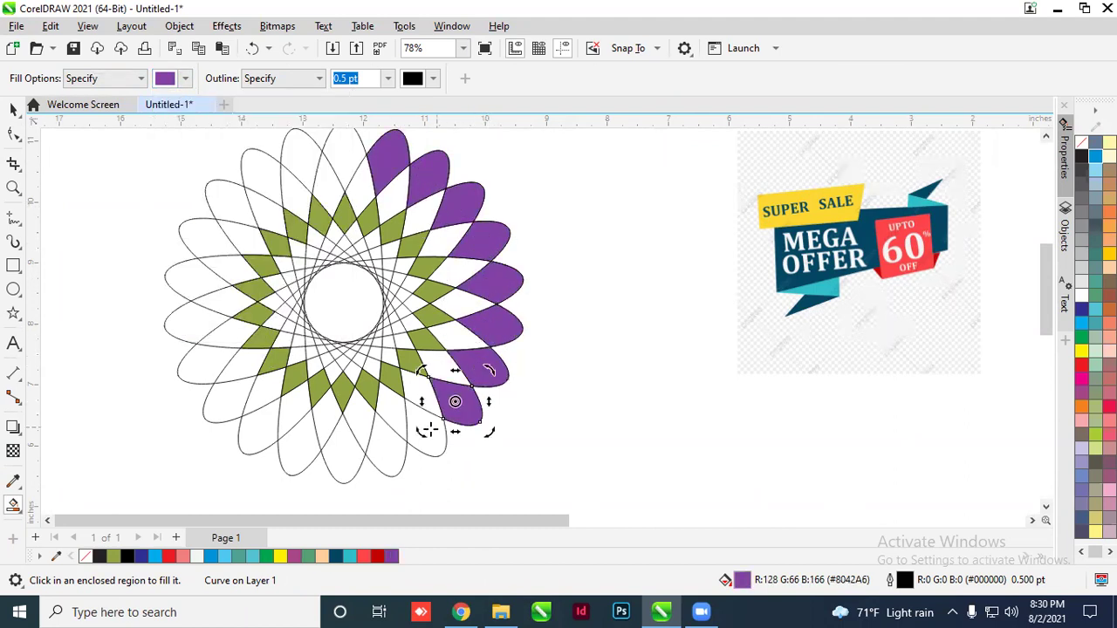
left_click(419, 430)
left_click(384, 442)
left_click(343, 450)
left_click(286, 435)
left_click(269, 425)
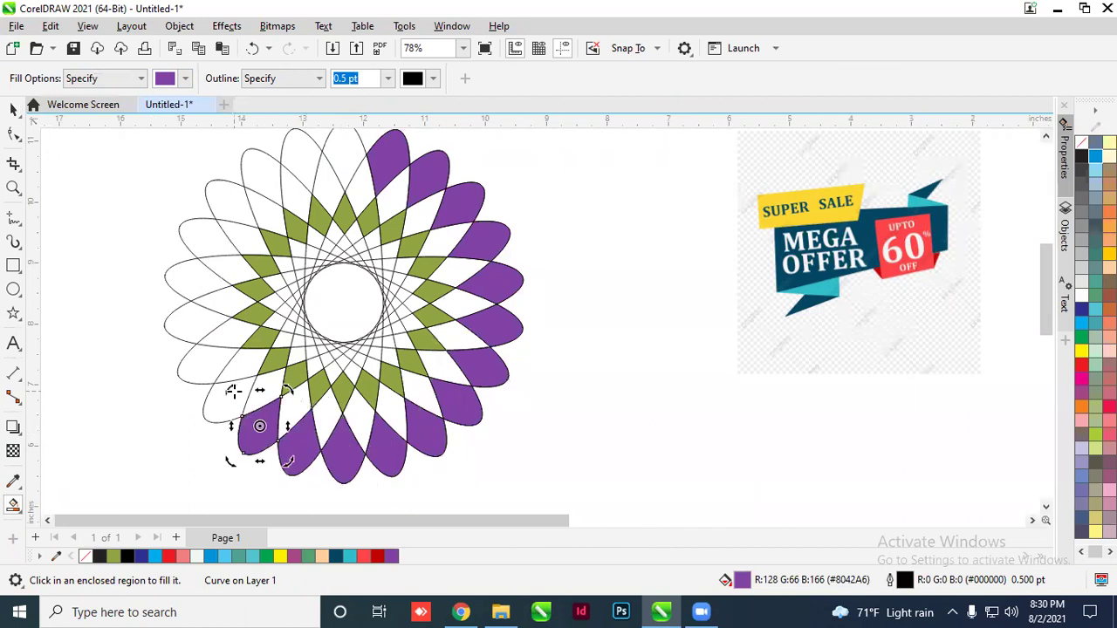
left_click(232, 403)
left_click(208, 364)
left_click(194, 328)
left_click(199, 281)
left_click(214, 225)
left_click(229, 201)
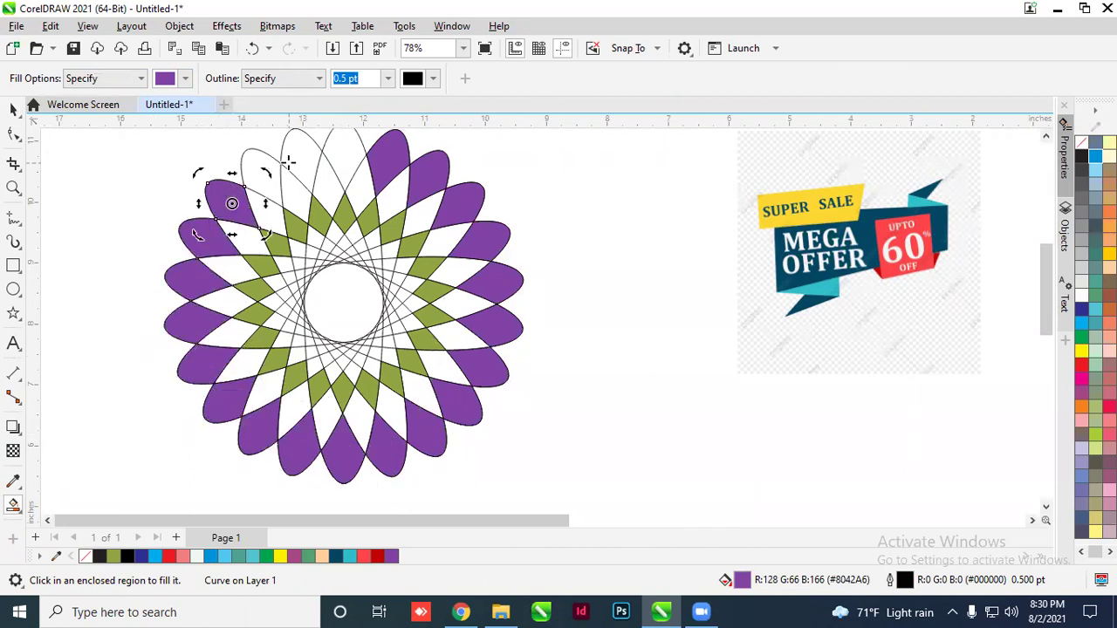
left_click(256, 162)
left_click(301, 159)
left_click(345, 157)
Select the entire rosette with all its petals and diamonds, and set the outline width to None
scroll(224, 295, "down", 2)
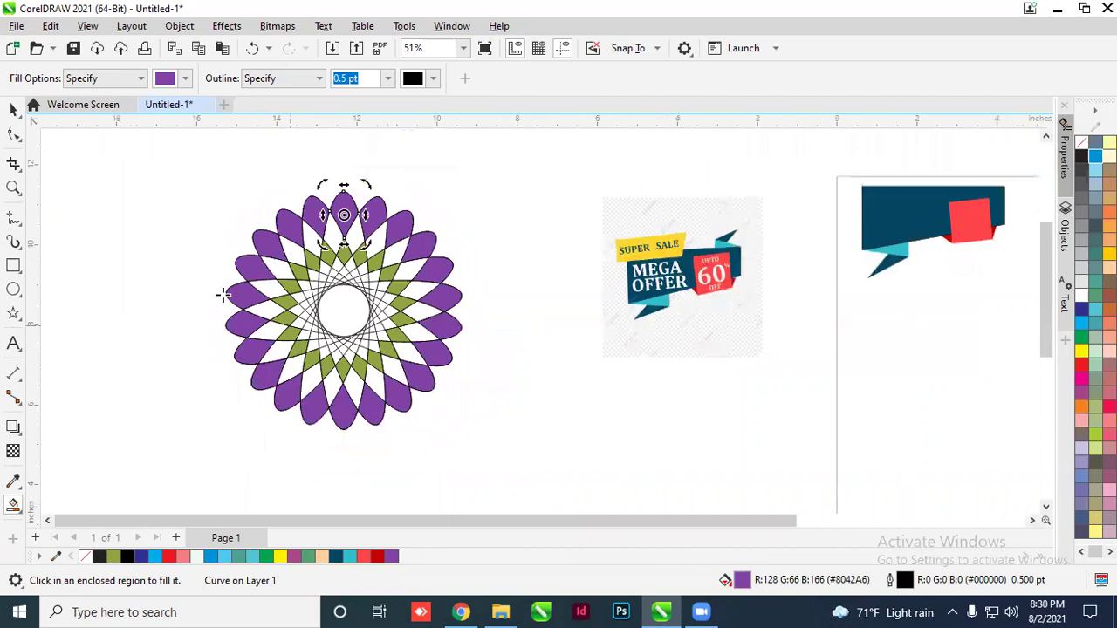
left_click(11, 108)
scroll(377, 301, "up", 2)
scroll(377, 305, "down", 3)
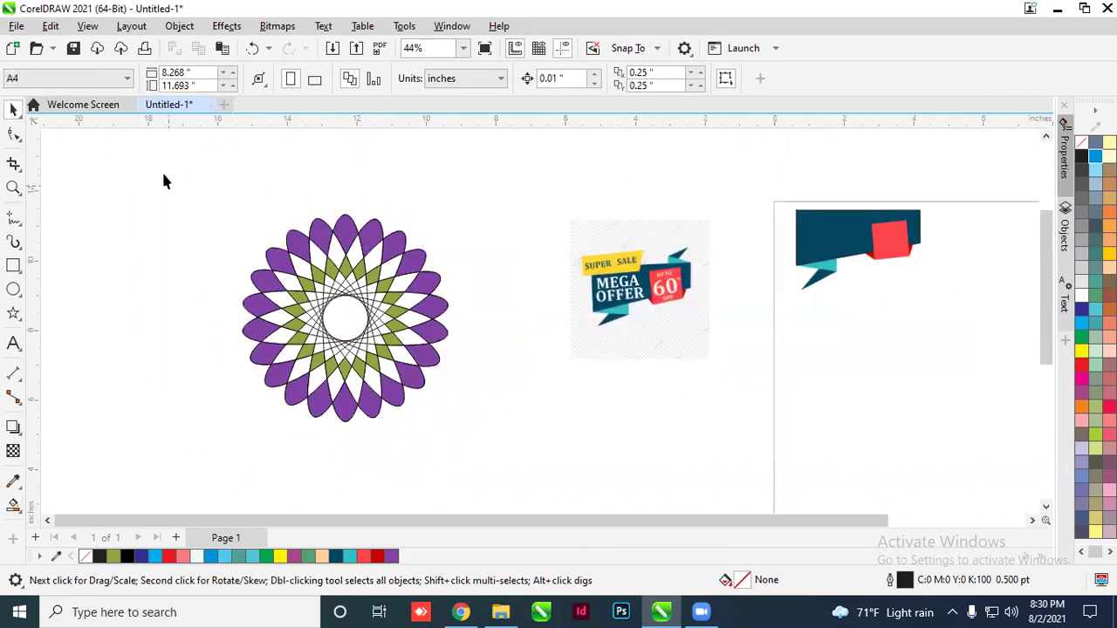
left_click_drag(164, 179, 583, 472)
left_click(721, 77)
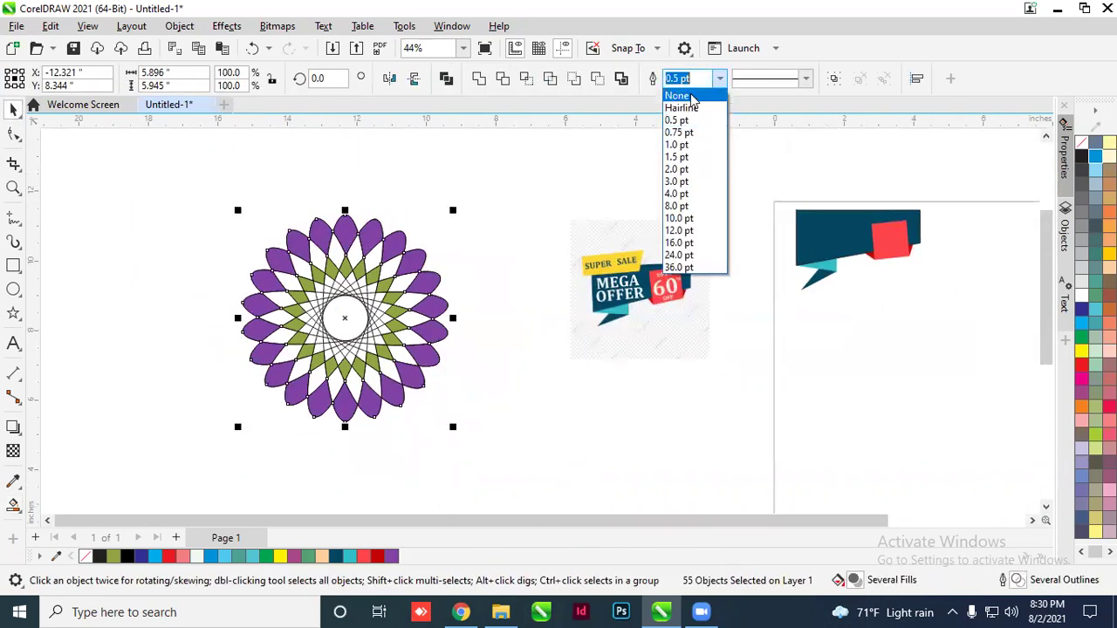
left_click(690, 96)
left_click(363, 301)
Examine the outline-free rosette's purple petals and olive diamonds up close and from a distance
scroll(357, 279, "up", 2)
scroll(354, 264, "down", 2)
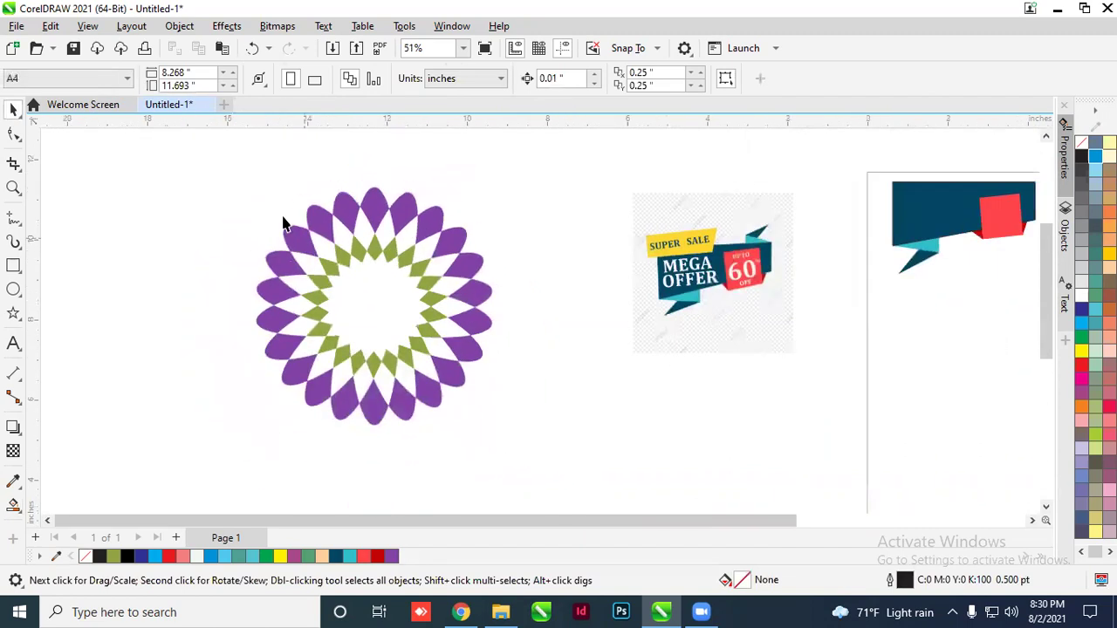
left_click_drag(589, 473, 591, 474)
scroll(411, 337, "up", 2)
scroll(404, 358, "down", 2)
scroll(403, 367, "up", 2)
scroll(403, 367, "down", 1)
scroll(403, 367, "down", 3)
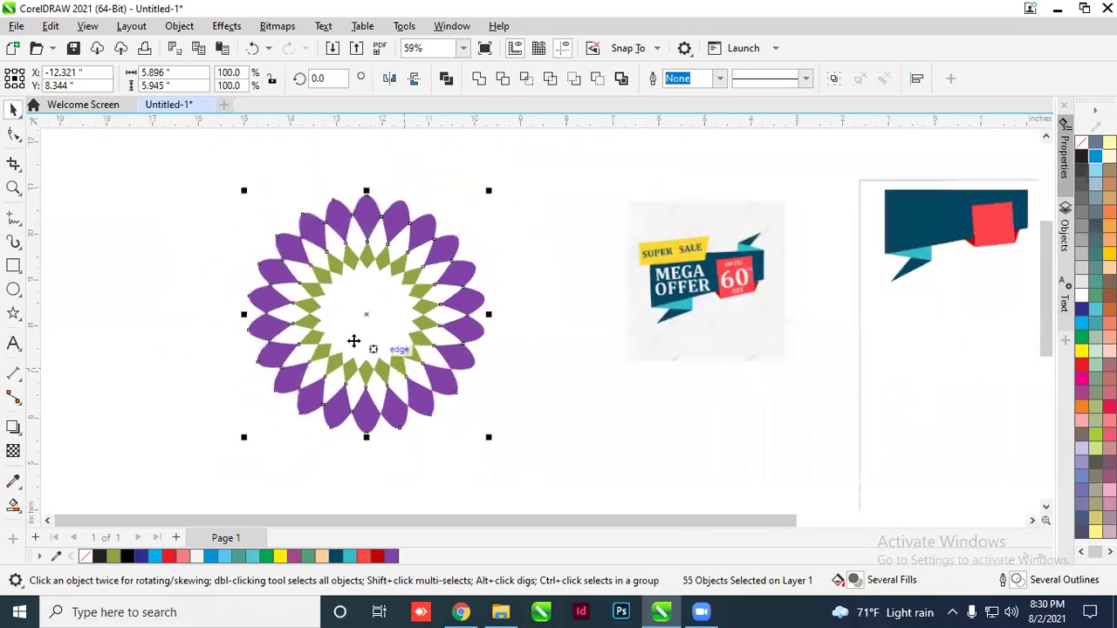
left_click(172, 381)
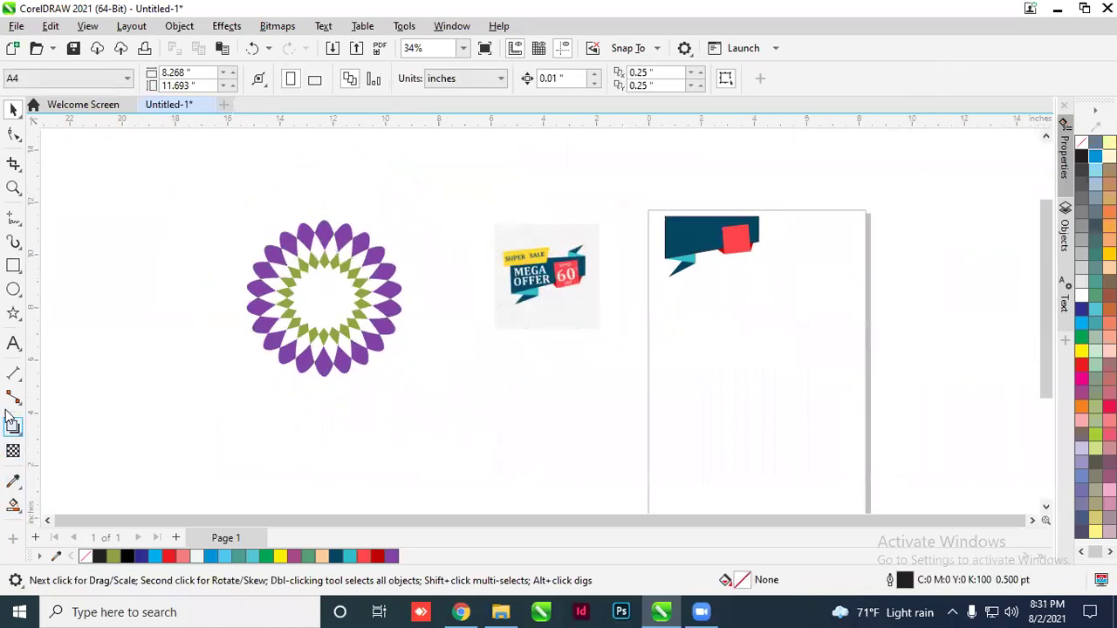
Draw a rectangle about 8.39 × 3.884 inches below the reference image, overlapping the page's left edge
left_click(14, 265)
mouse_move(463, 381)
left_mouse_down()
mouse_move(635, 442)
mouse_move(686, 480)
left_mouse_up()
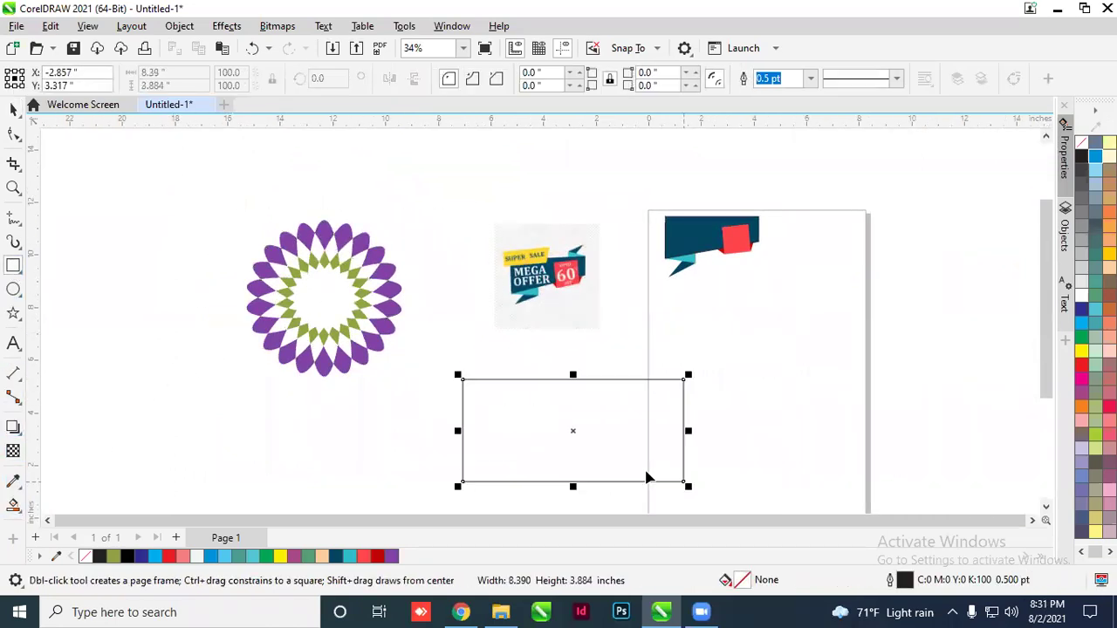
scroll(551, 392, "down", 1)
scroll(506, 439, "up", 1)
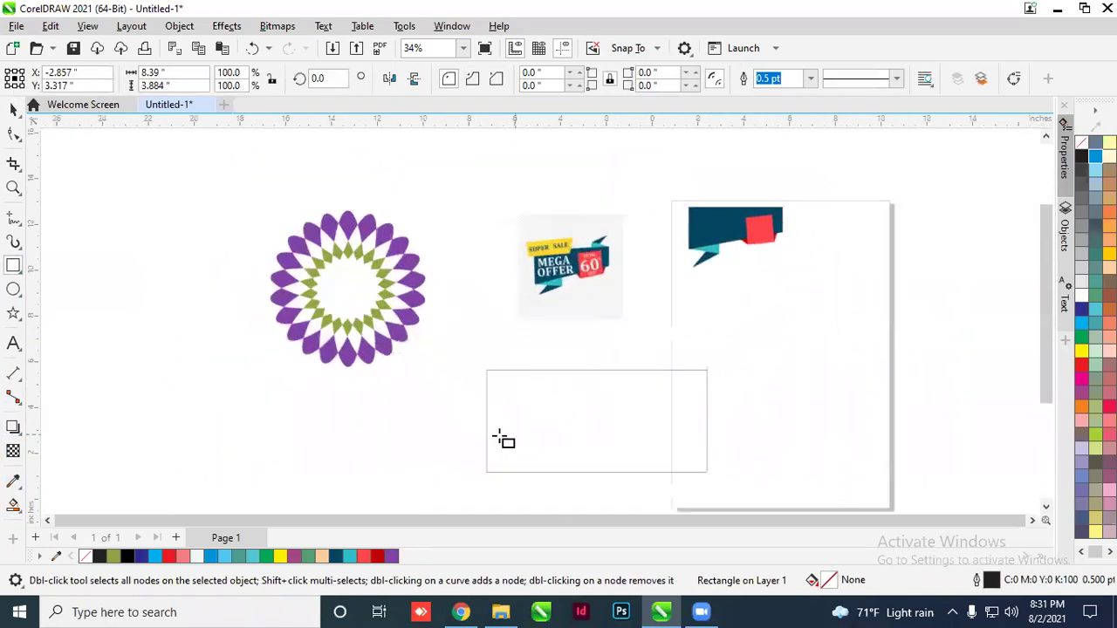
Apply a Mesh Fill to the rectangle and add intersections until the mesh is a 4 × 4 grid
left_click(19, 510)
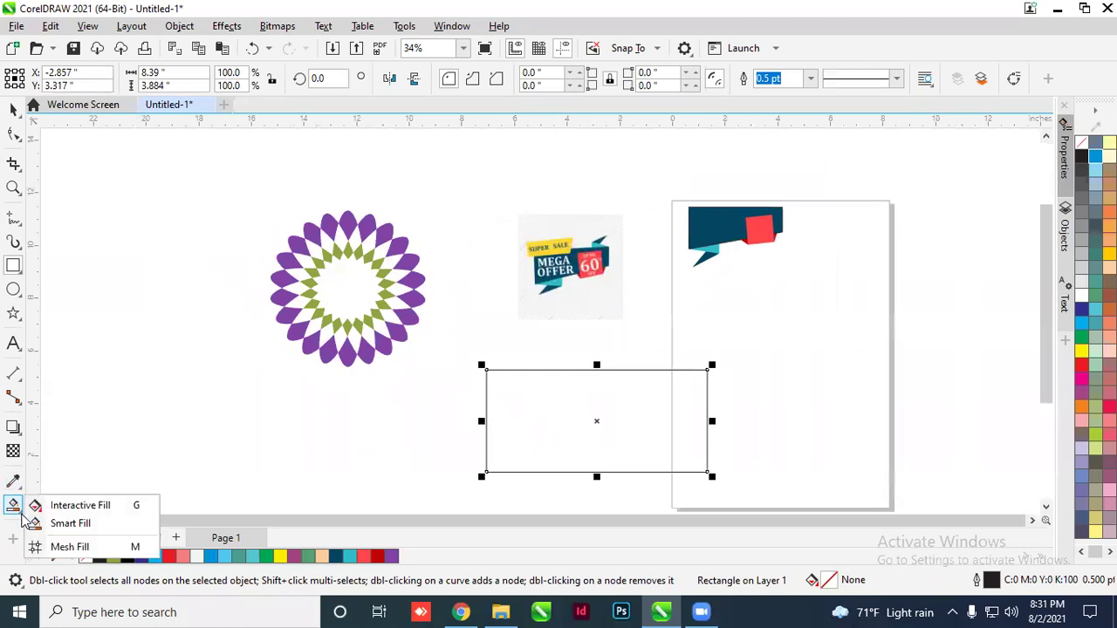
left_click(57, 547)
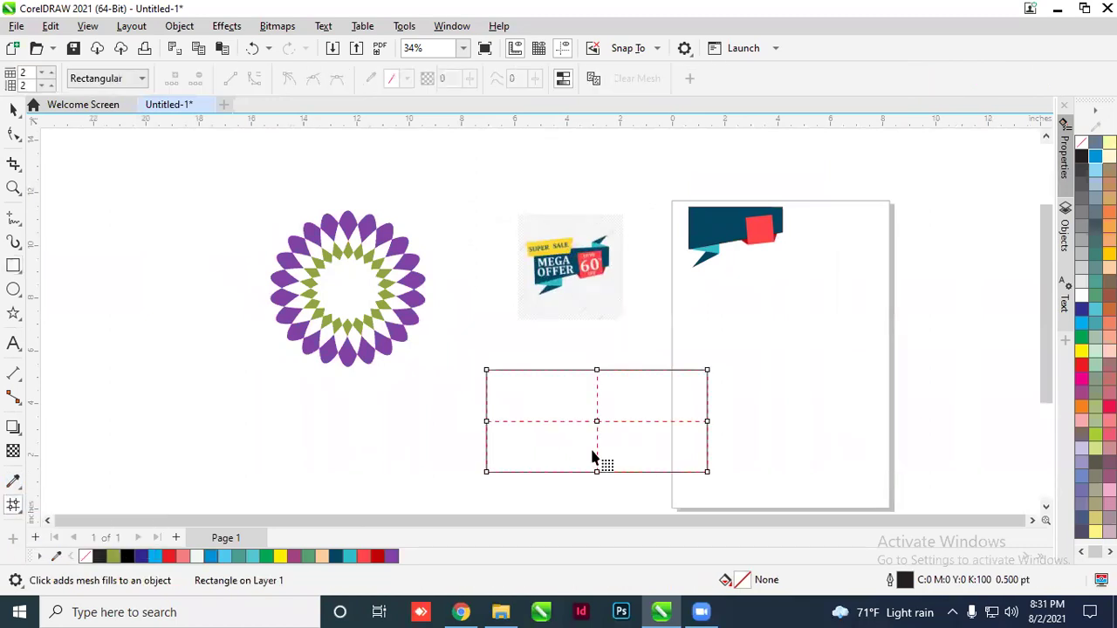
scroll(611, 436, "up", 1)
left_click(501, 416)
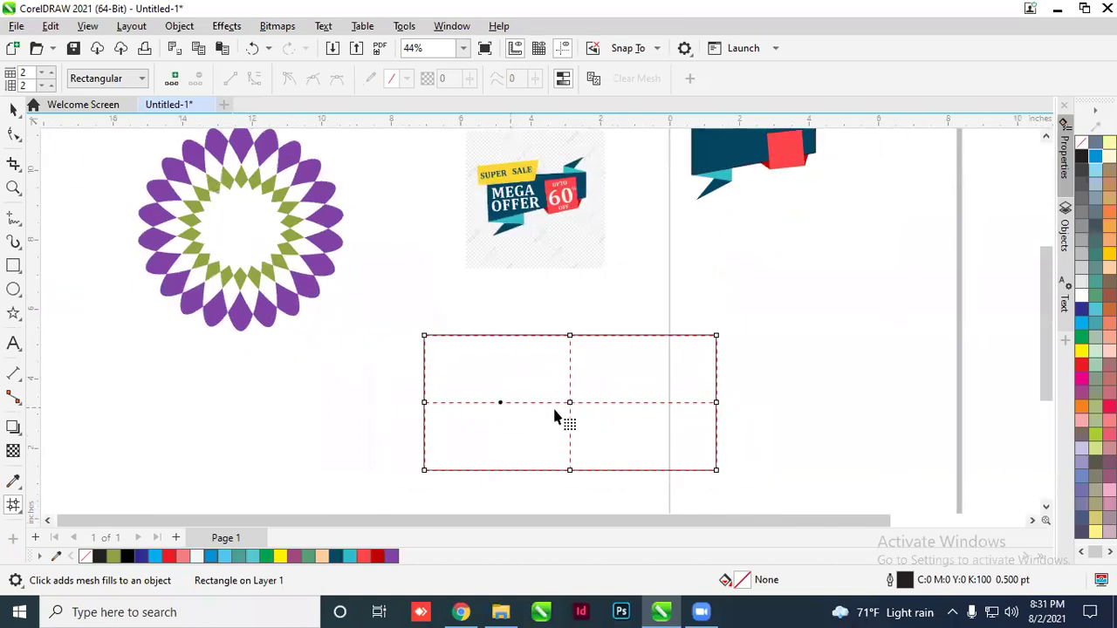
double_click(645, 403)
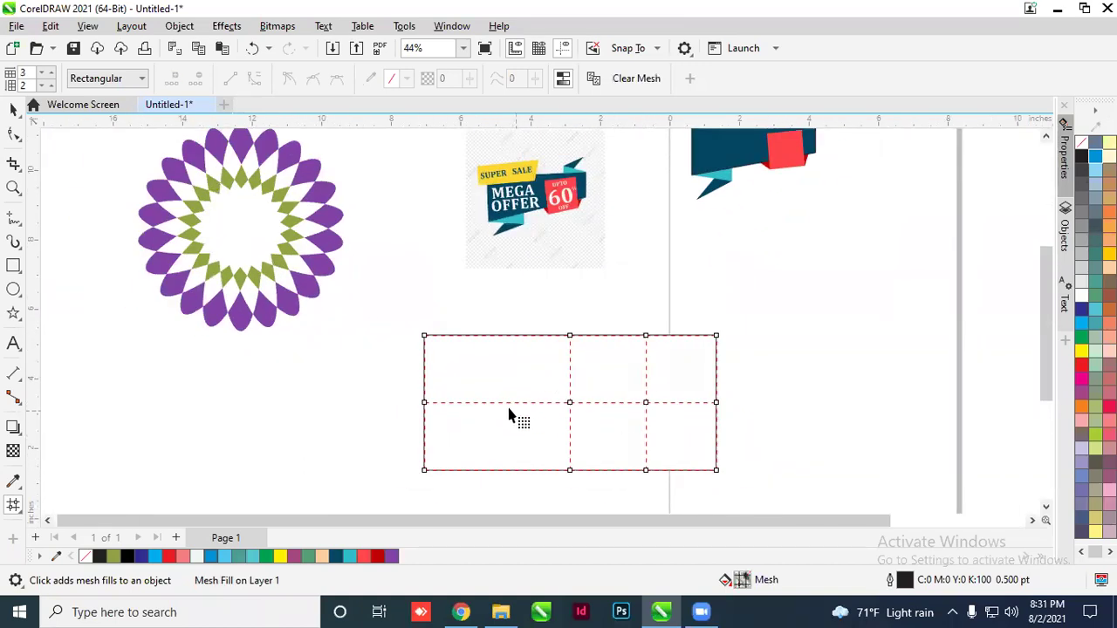
double_click(484, 367)
double_click(550, 440)
scroll(650, 430, "up", 1)
scroll(650, 430, "up", 2)
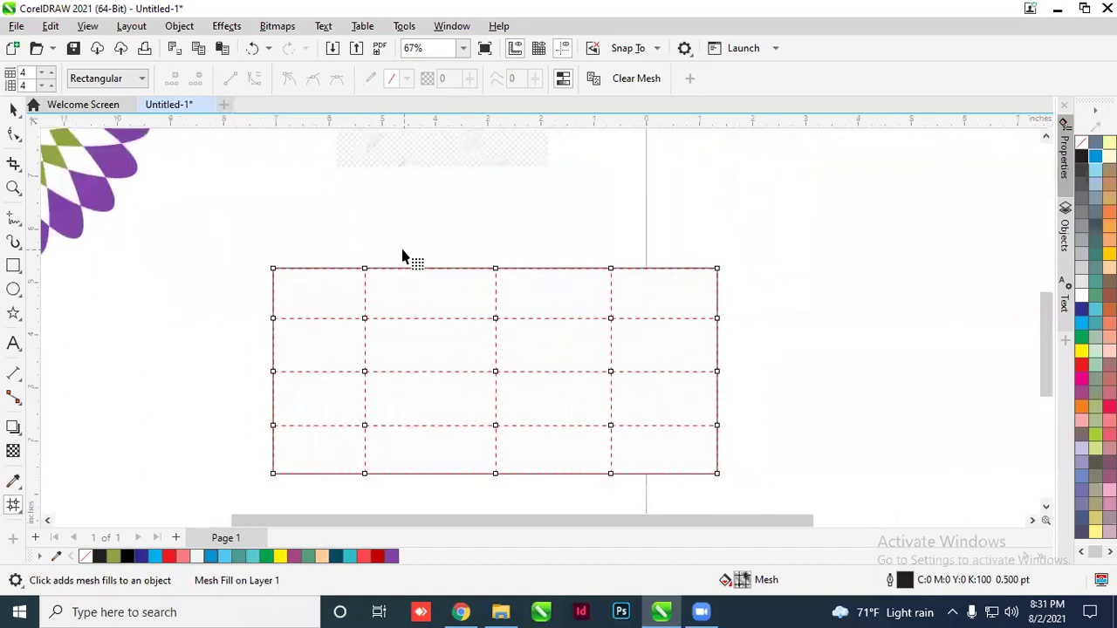
Color the mesh's center node lime (C40 Y100), the node above it blue (C100 M100), and the node left of center green (C60 Y60 K20)
scroll(404, 254, "down", 1)
left_click(484, 311)
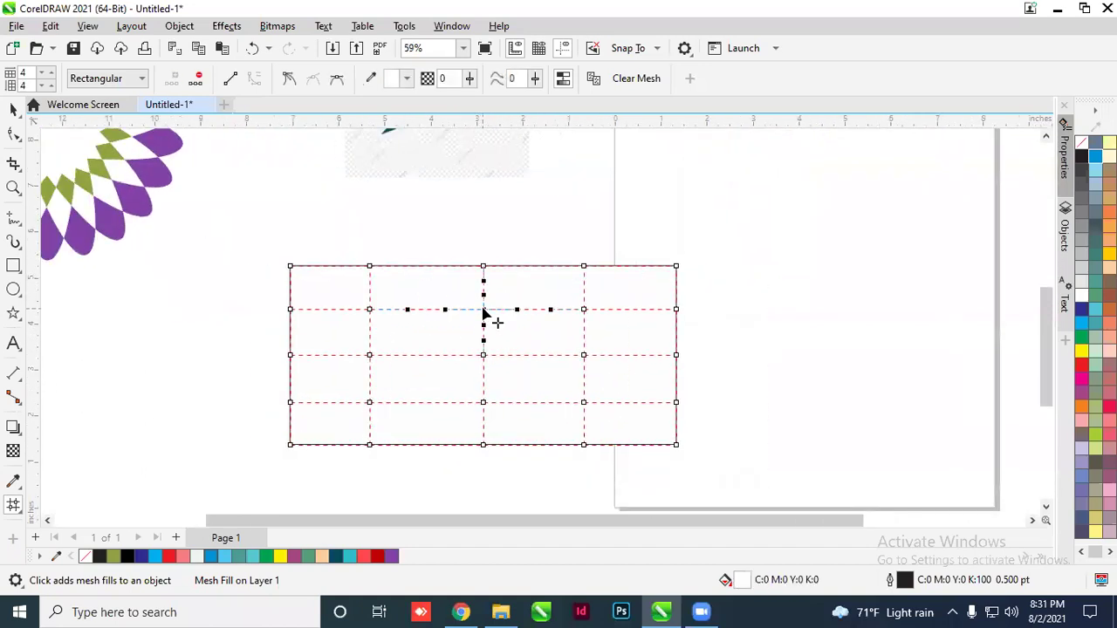
left_click(1082, 310)
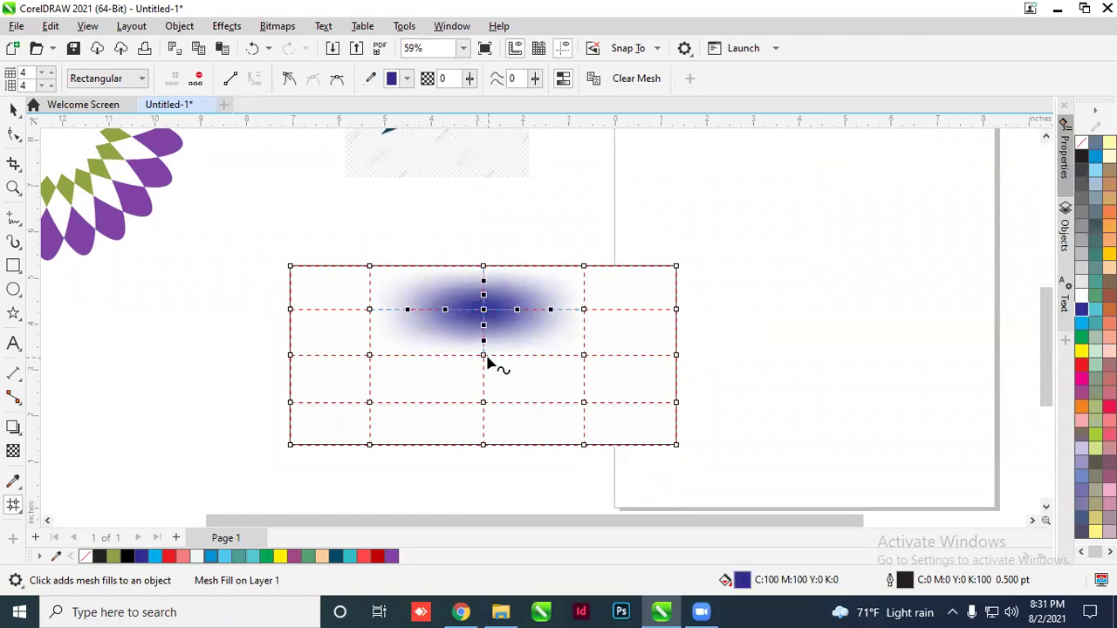
left_click(485, 355)
left_click(1095, 433)
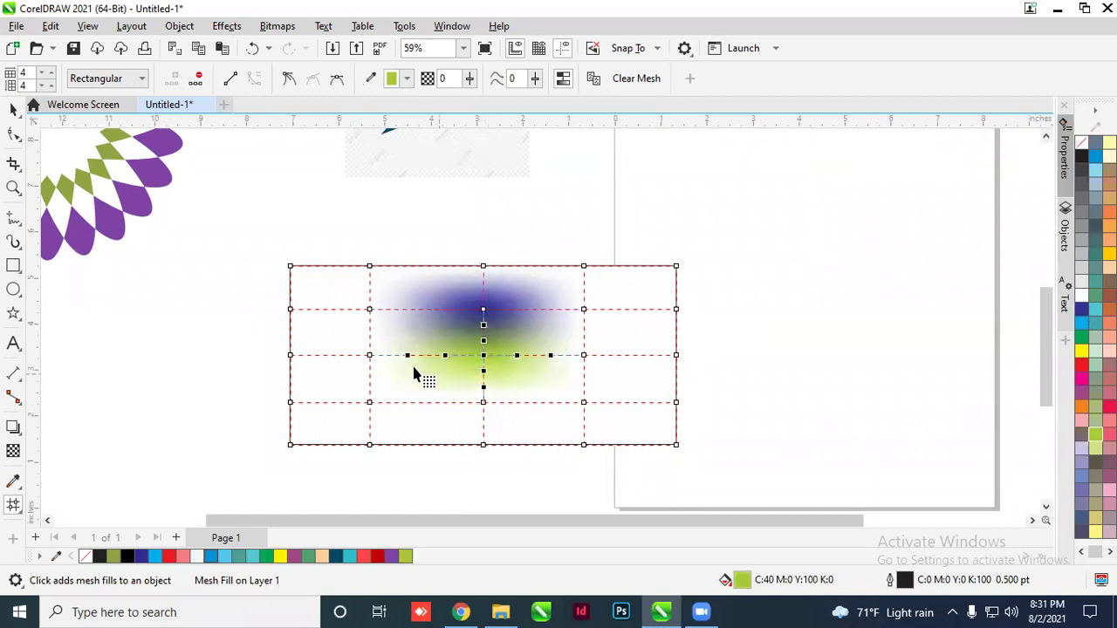
left_click(370, 355)
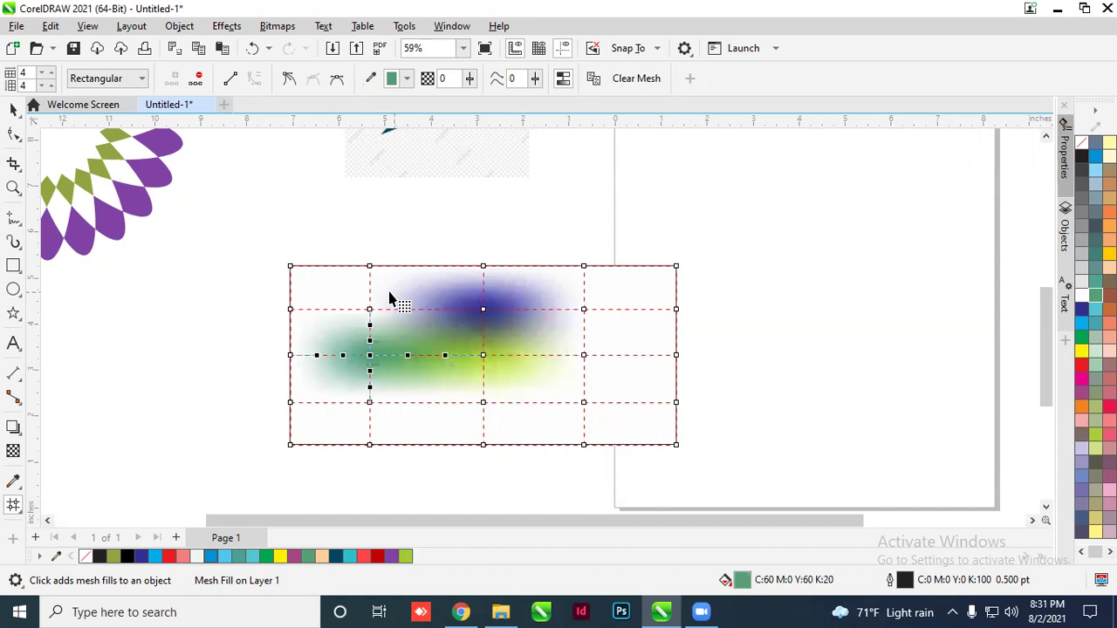
Color the second top-edge mesh node peach, the node below it salmon, the left edge's middle node pink, and the upper-left corner olive (C20 Y60 K20)
left_click(370, 266)
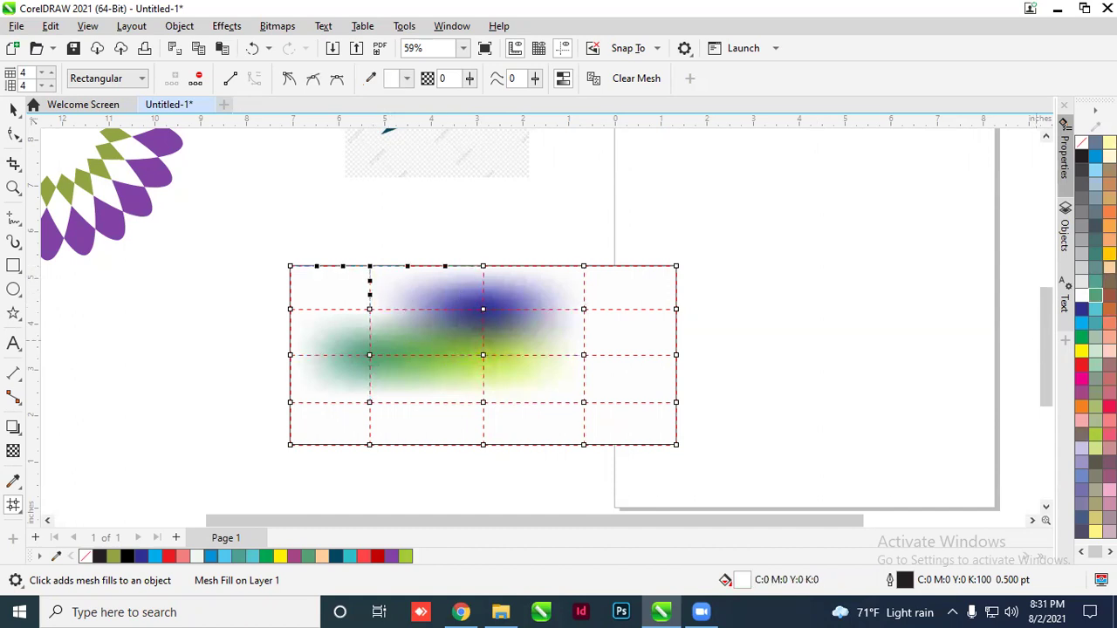
left_click(370, 309)
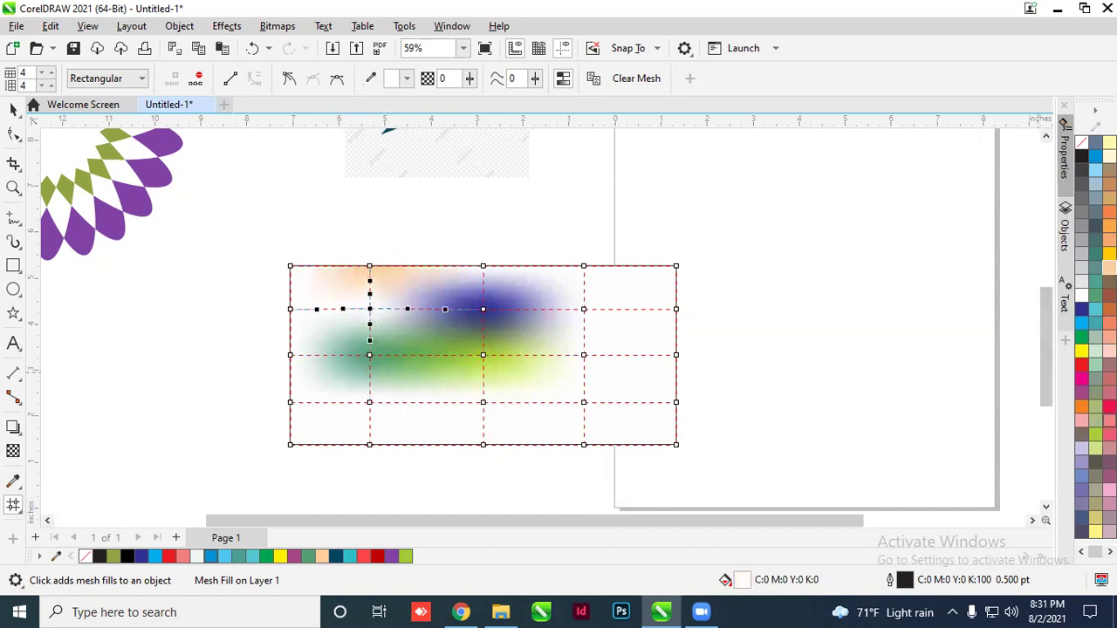
left_click(290, 355)
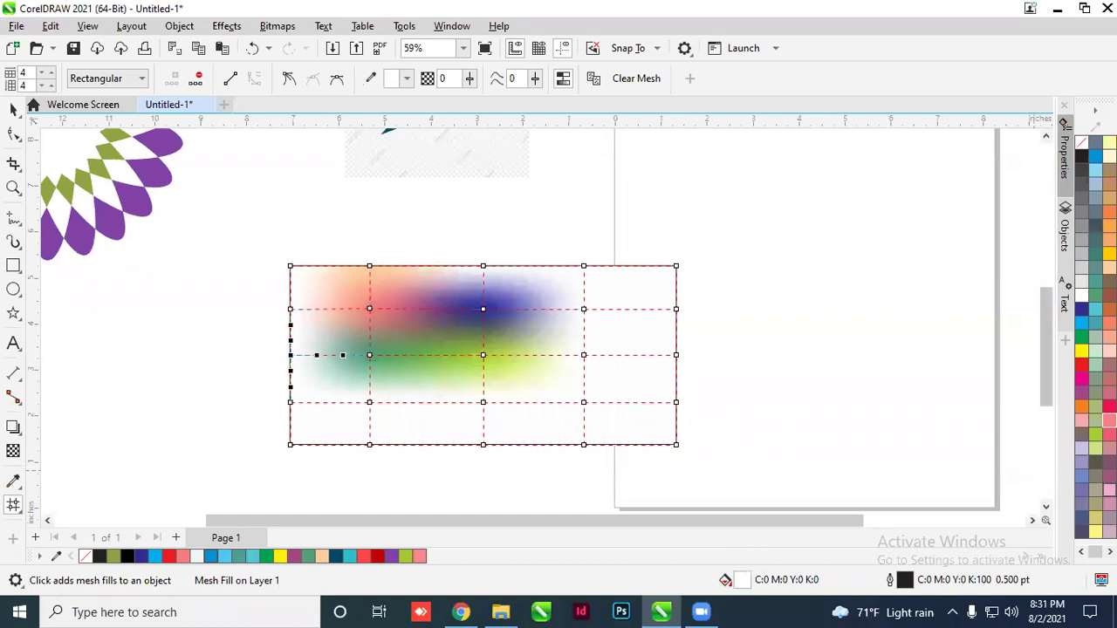
left_click(297, 312)
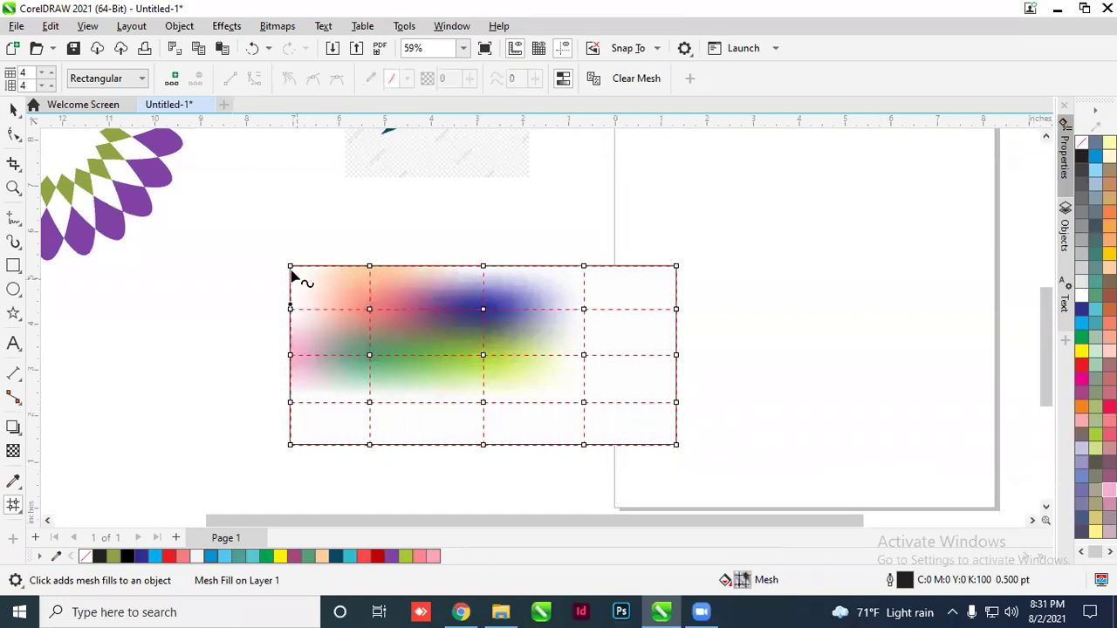
left_click(291, 270)
left_click(1095, 406)
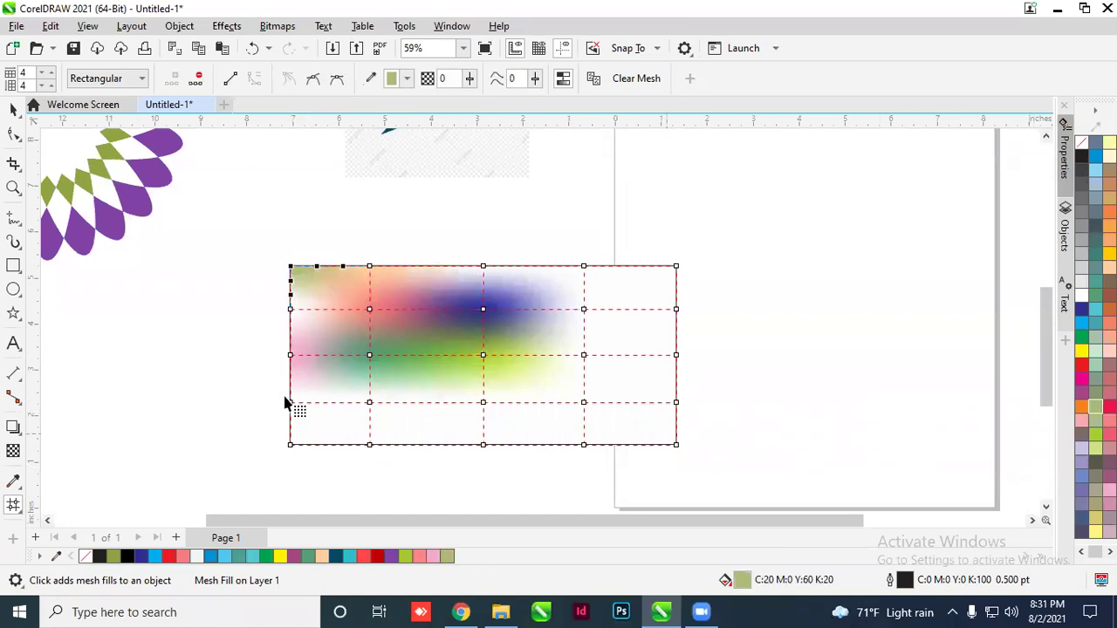
Color the second bottom-edge mesh node teal, the node below center orange, and the node to its right pale green (C40 Y40)
left_click(370, 445)
left_click(1095, 323)
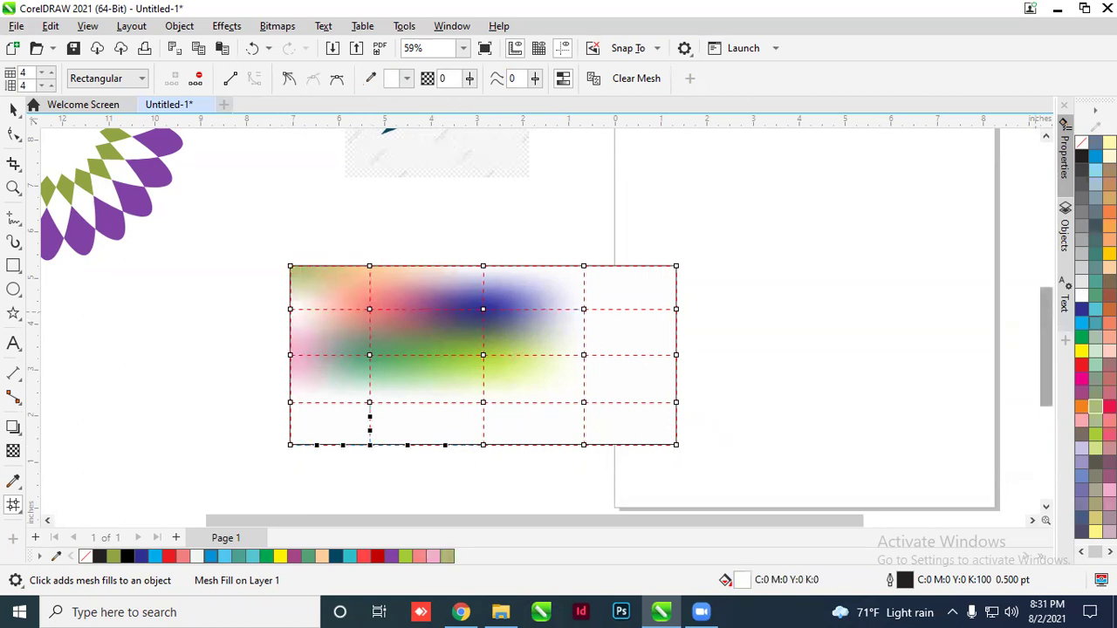
left_click(483, 402)
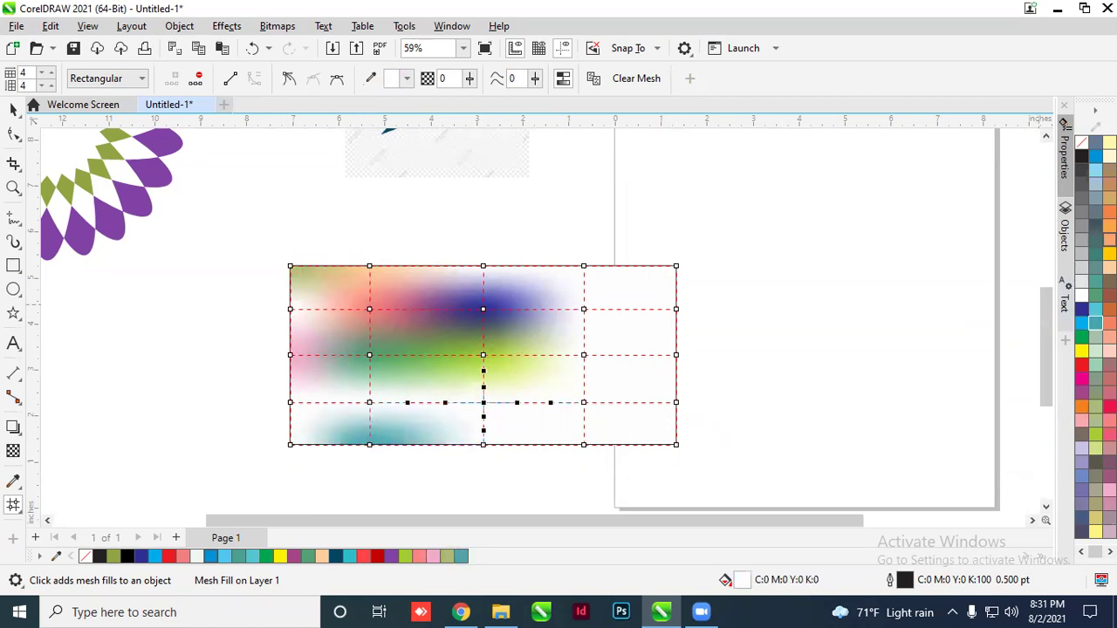
left_click(1109, 240)
left_click(584, 403)
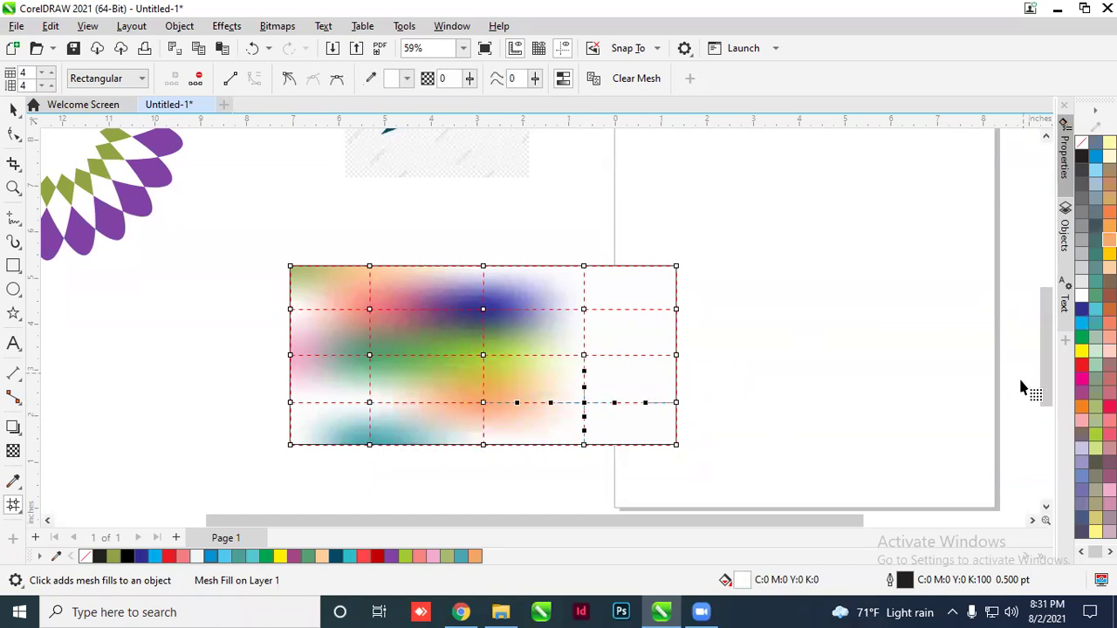
left_click(1095, 365)
Color the mesh's right-edge nodes: yellow at the lower corner, brown in the middle, cream above it, and blue (C100 M20) at the upper corner
left_click(681, 451)
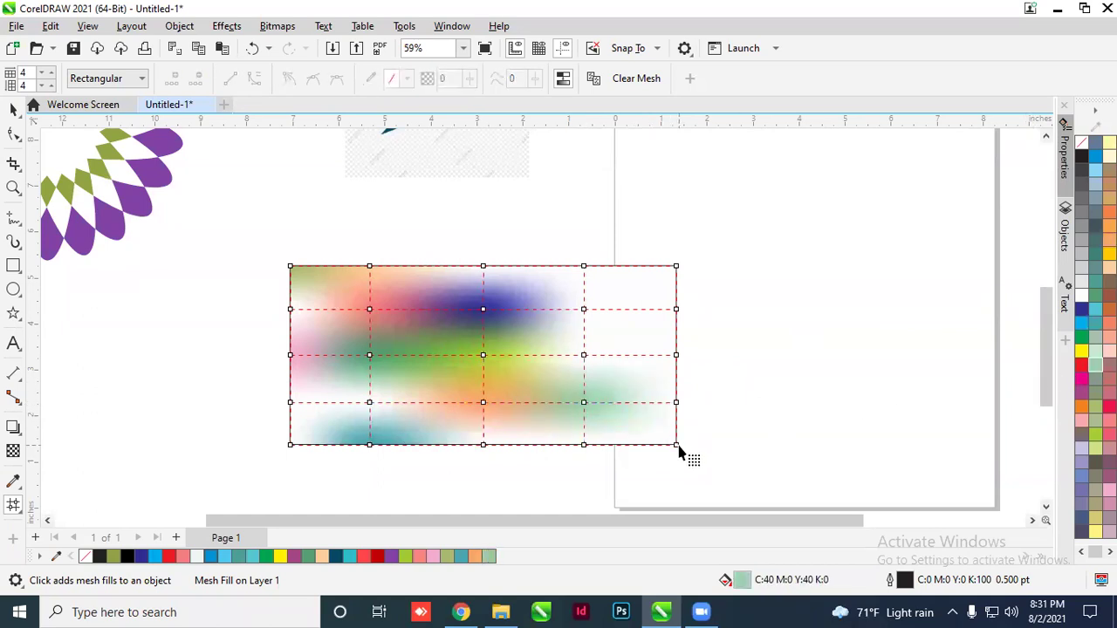
left_click(677, 445)
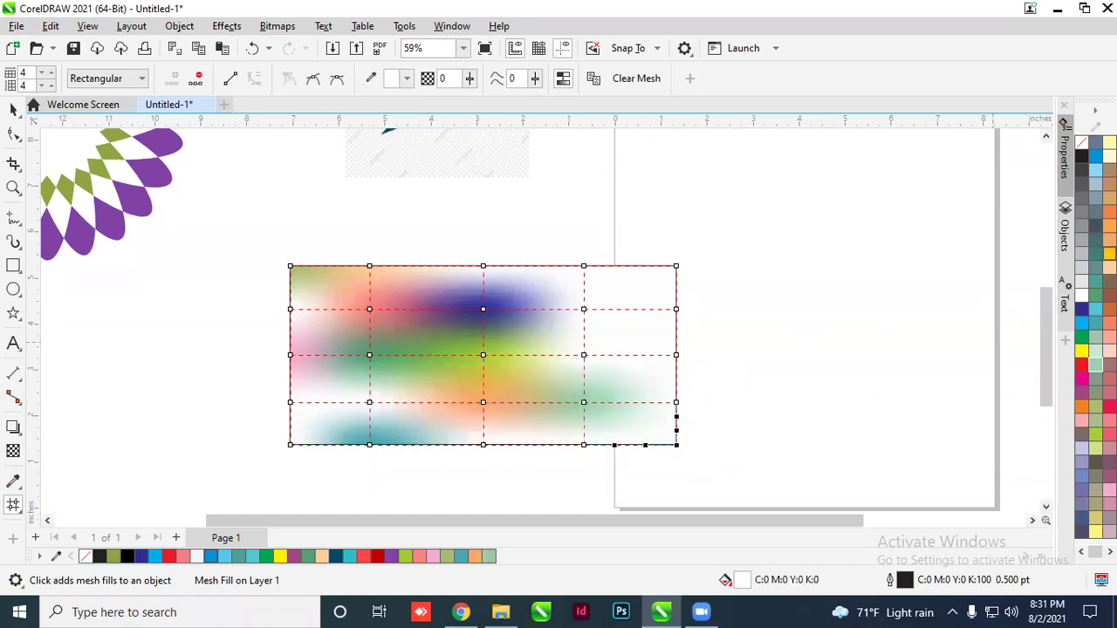
left_click(1082, 351)
left_click(676, 355)
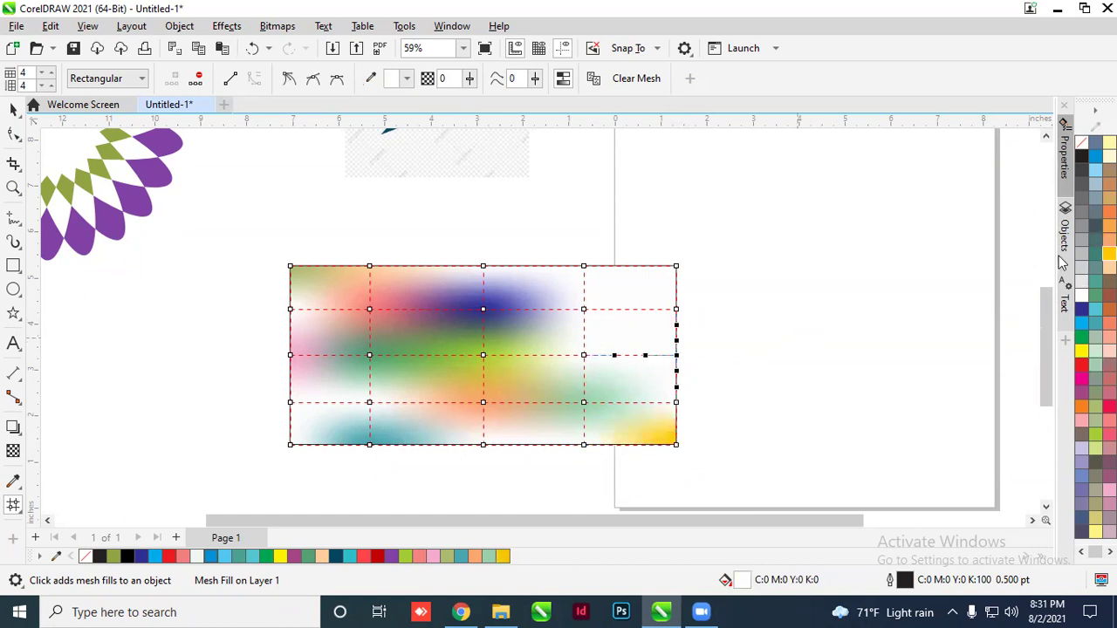
left_click(1108, 171)
left_click(677, 310)
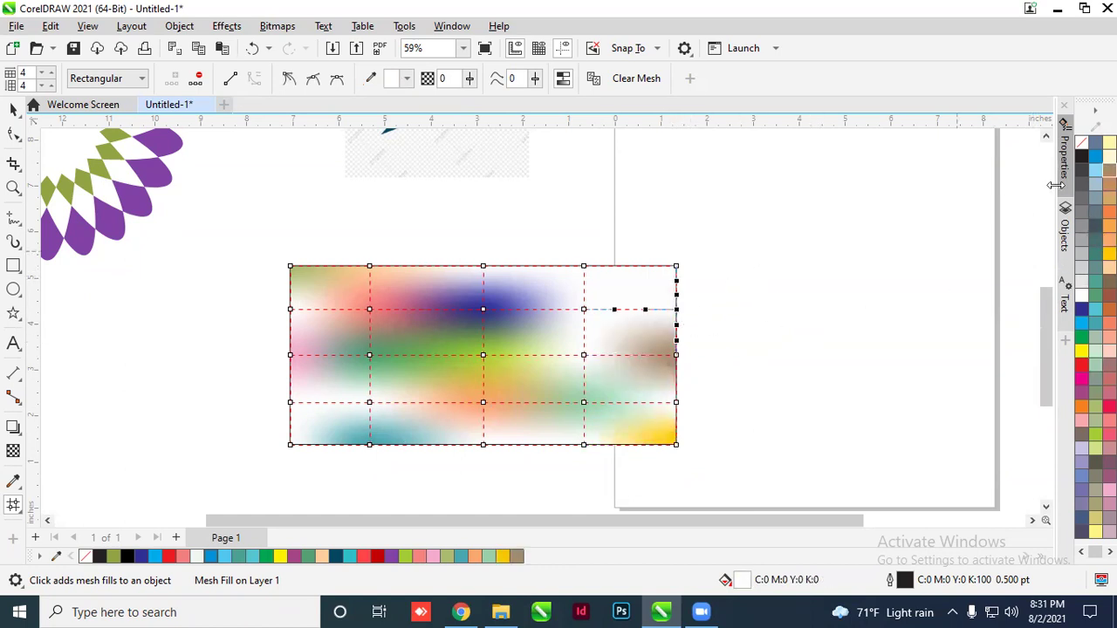
left_click(1109, 271)
left_click(676, 266)
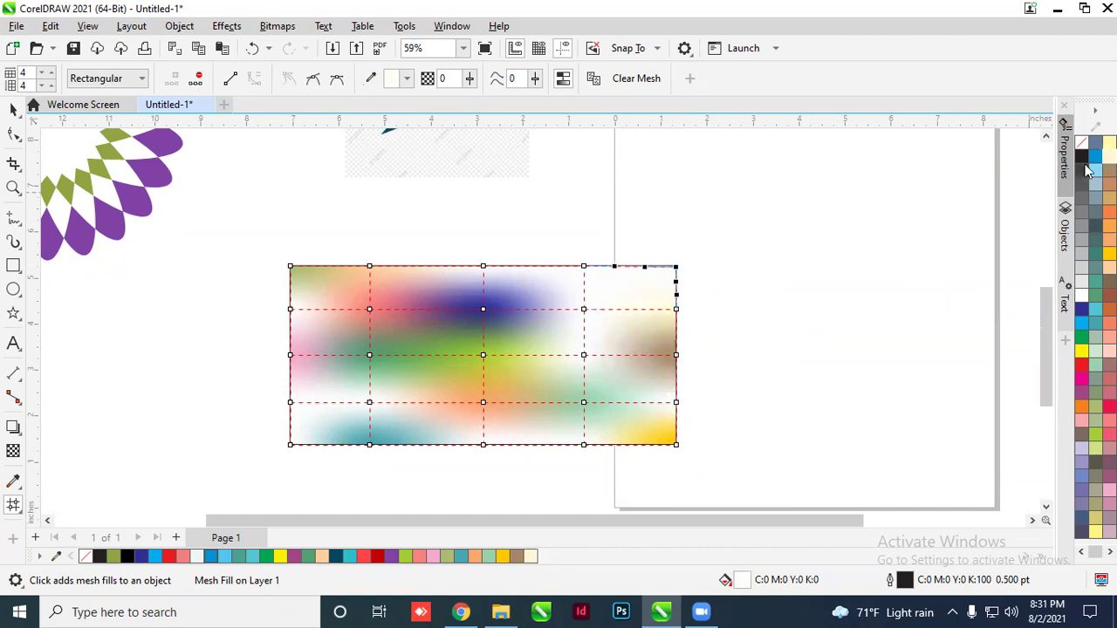
left_click(1095, 155)
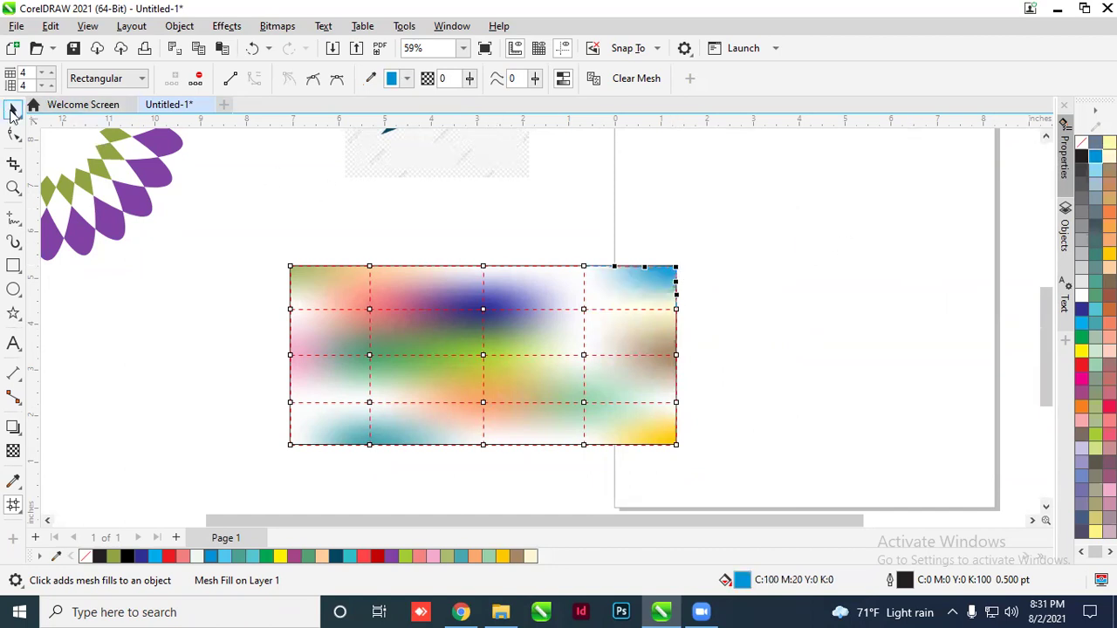
Remove the mesh-filled rectangle's outline and place it entirely off the page, below the reference image
left_click(13, 108)
left_click(405, 329)
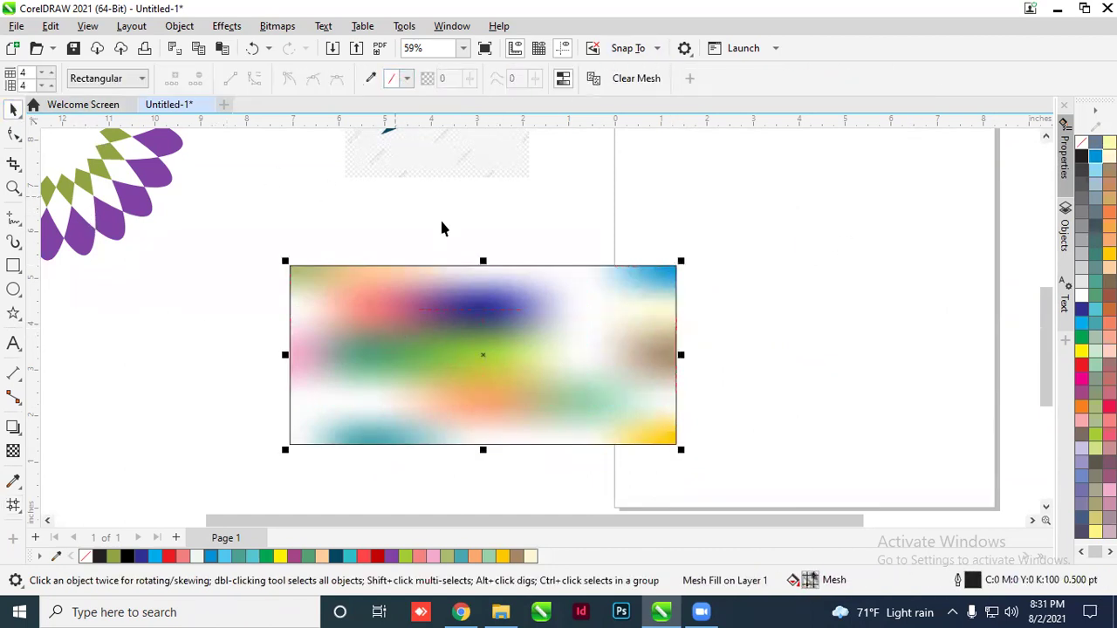
left_click_drag(669, 291, 823, 239)
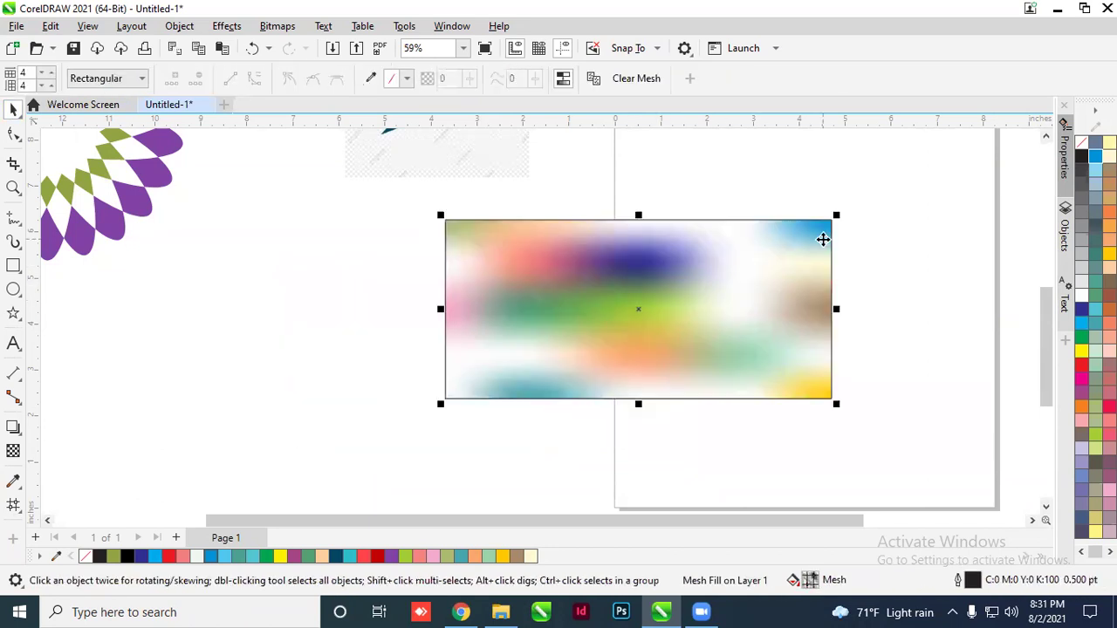
left_click(471, 241)
left_click(496, 240)
right_click(1081, 143)
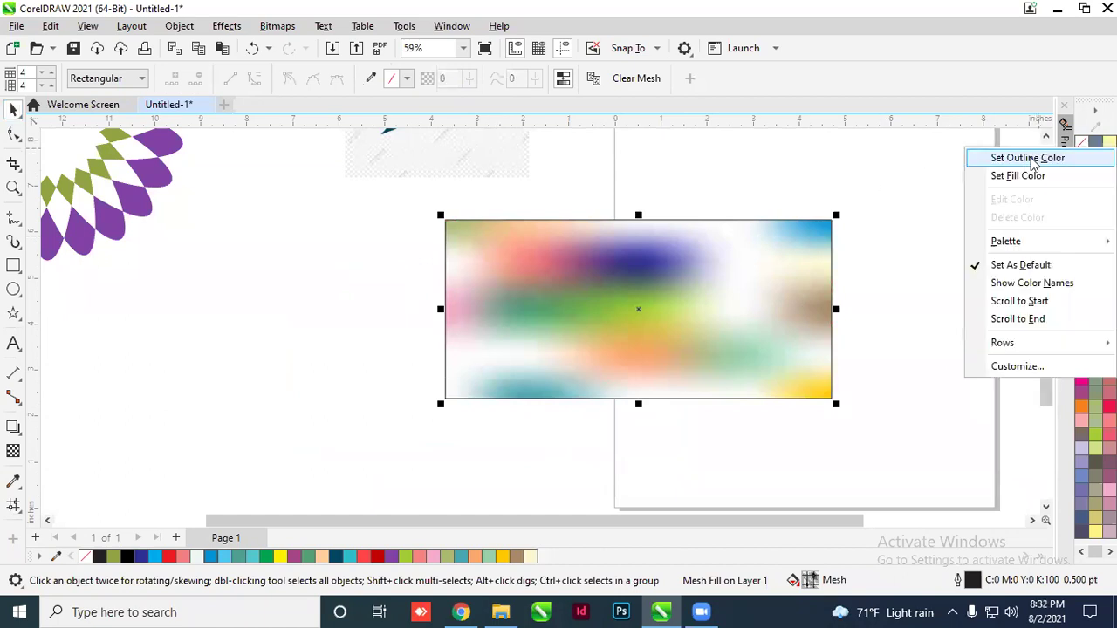
left_click(1016, 157)
key("ctrl+z")
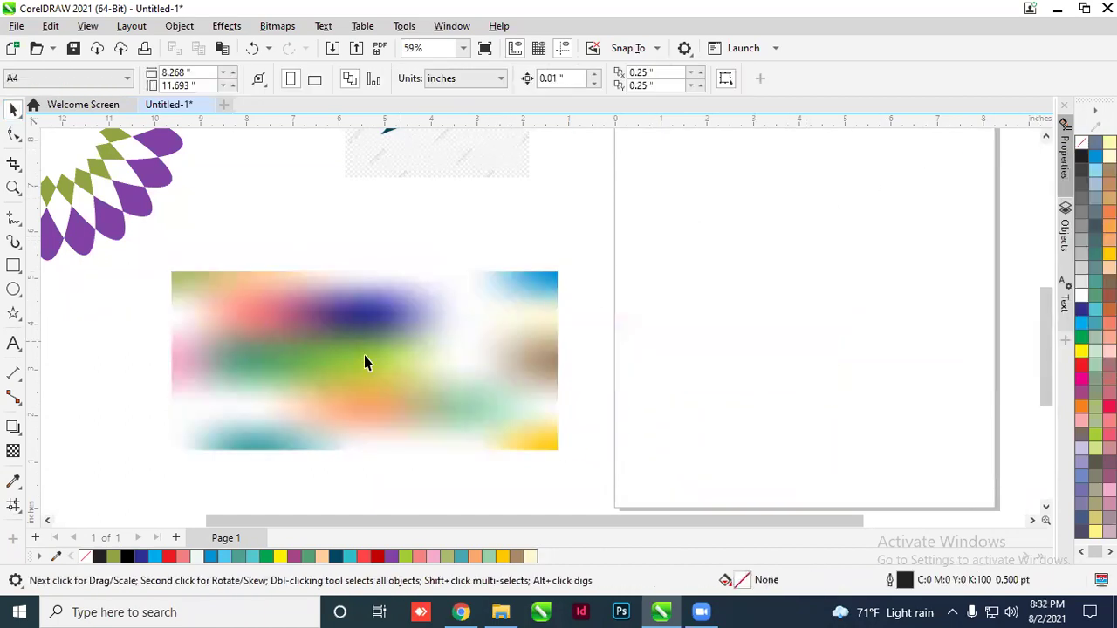
Draw a rectangle about 5.62 by 3.11 inches on the lower half of the page and convert it to curves
scroll(434, 295, "up", 2)
scroll(433, 295, "down", 2)
left_click(192, 290)
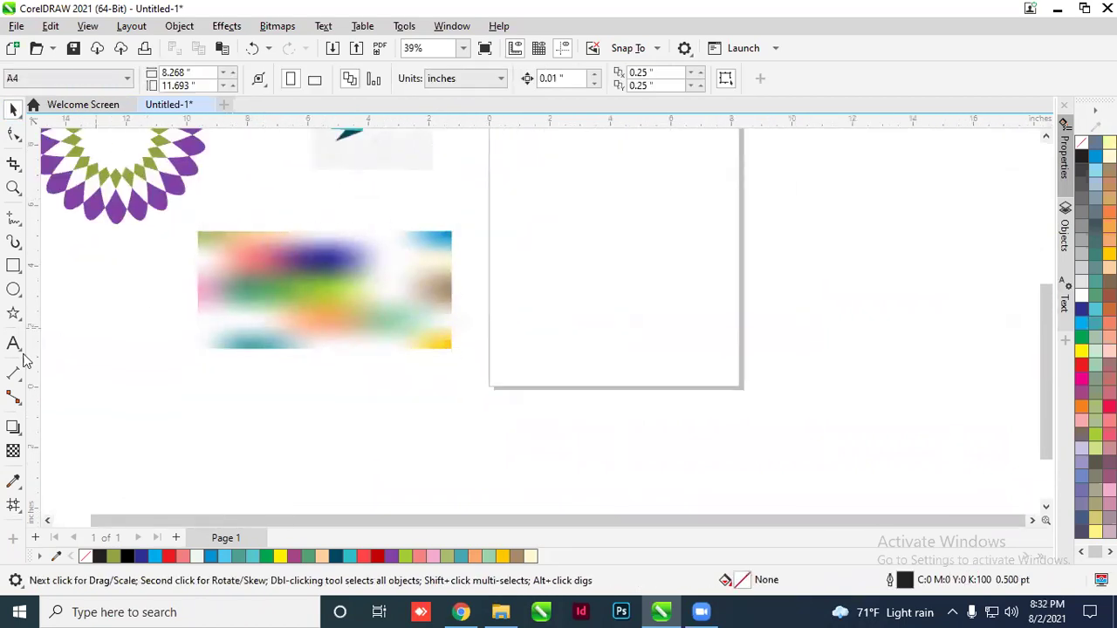
left_click(13, 265)
mouse_move(549, 207)
left_mouse_down()
mouse_move(703, 256)
mouse_move(721, 302)
left_mouse_up()
scroll(714, 229, "up", 1)
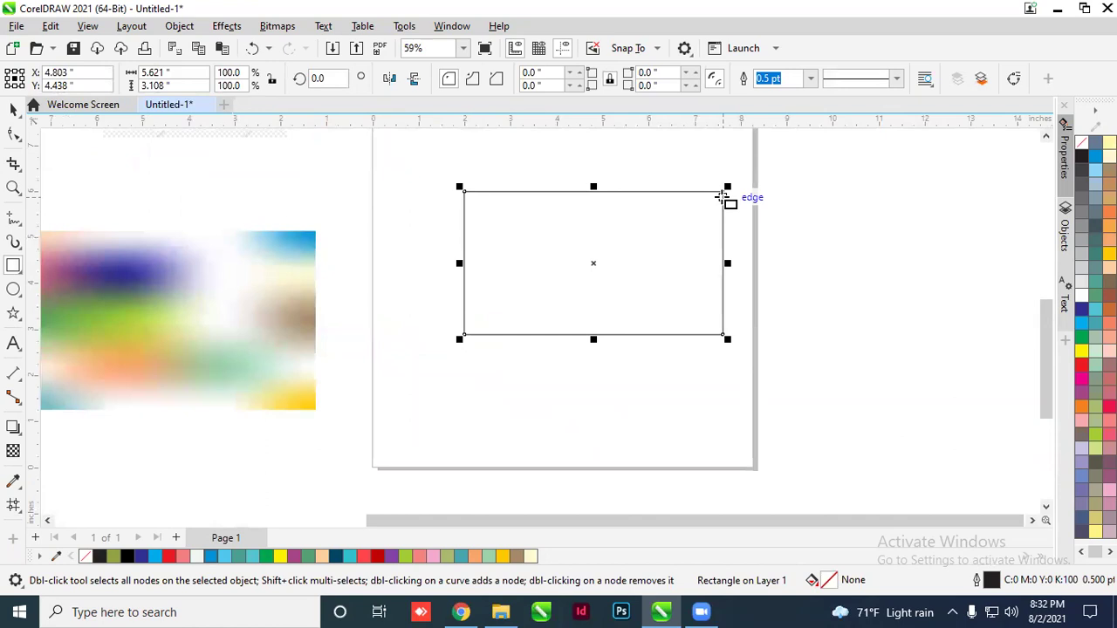
left_click(18, 135)
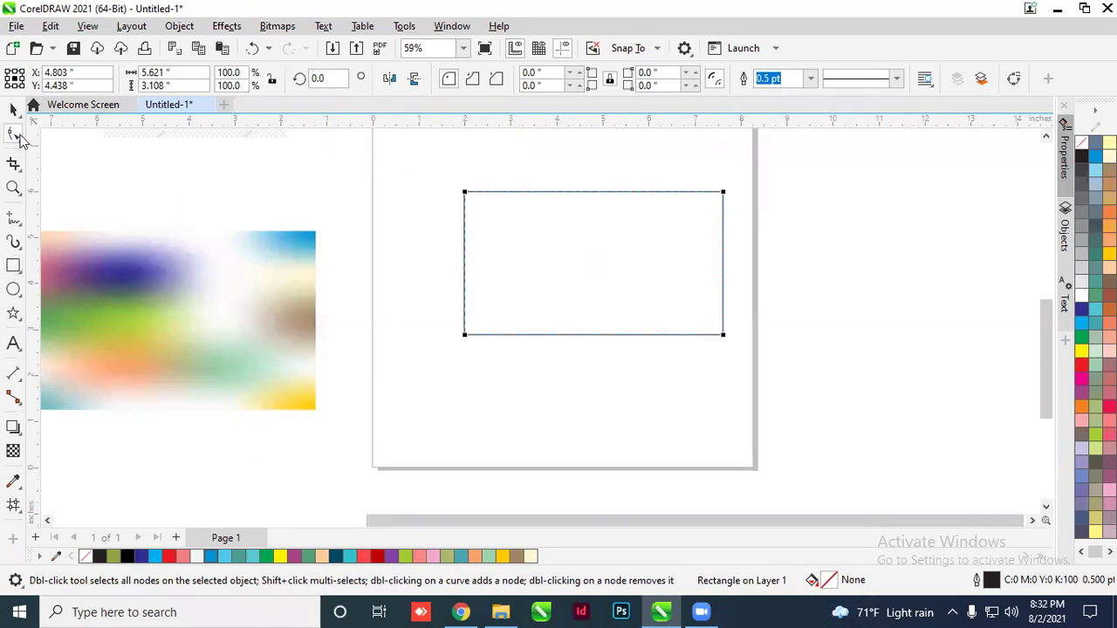
key("ctrl+q")
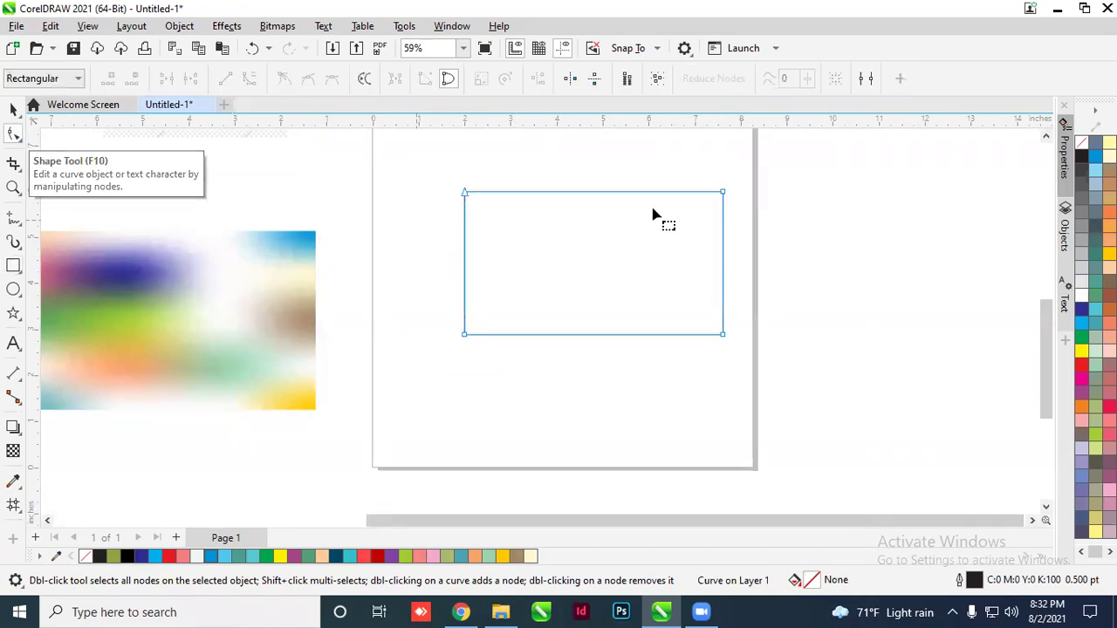
Delete the rectangle's upper-right node, then add nodes on the diagonal and left edges and pull both outward
left_click(724, 195)
key("Delete")
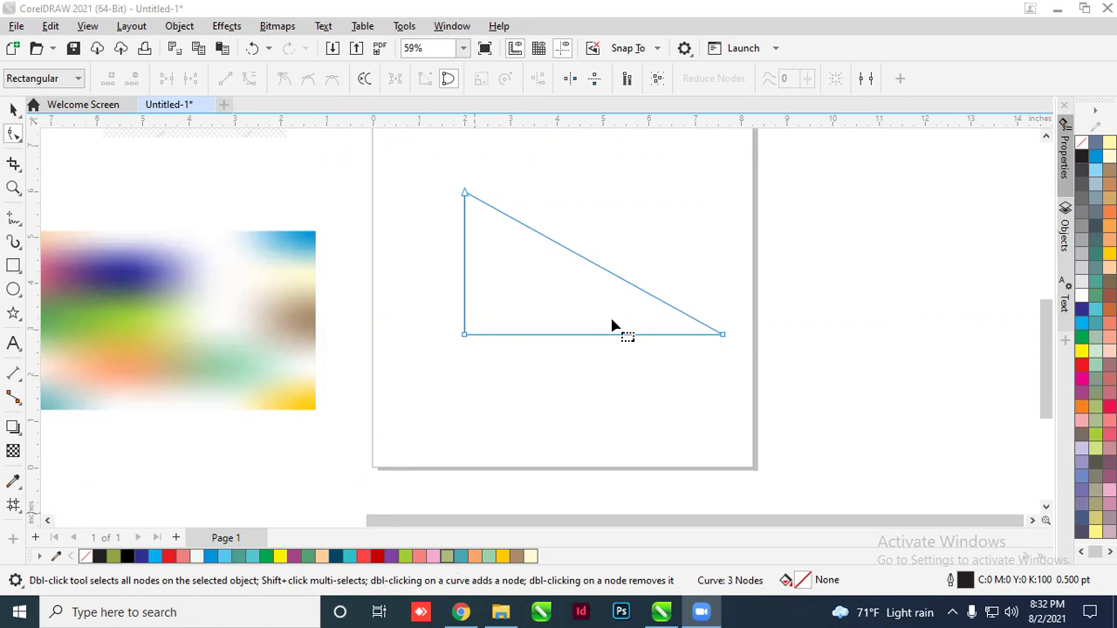
double_click(586, 265)
left_click_drag(585, 261, 690, 181)
double_click(466, 275)
left_click_drag(466, 276, 367, 260)
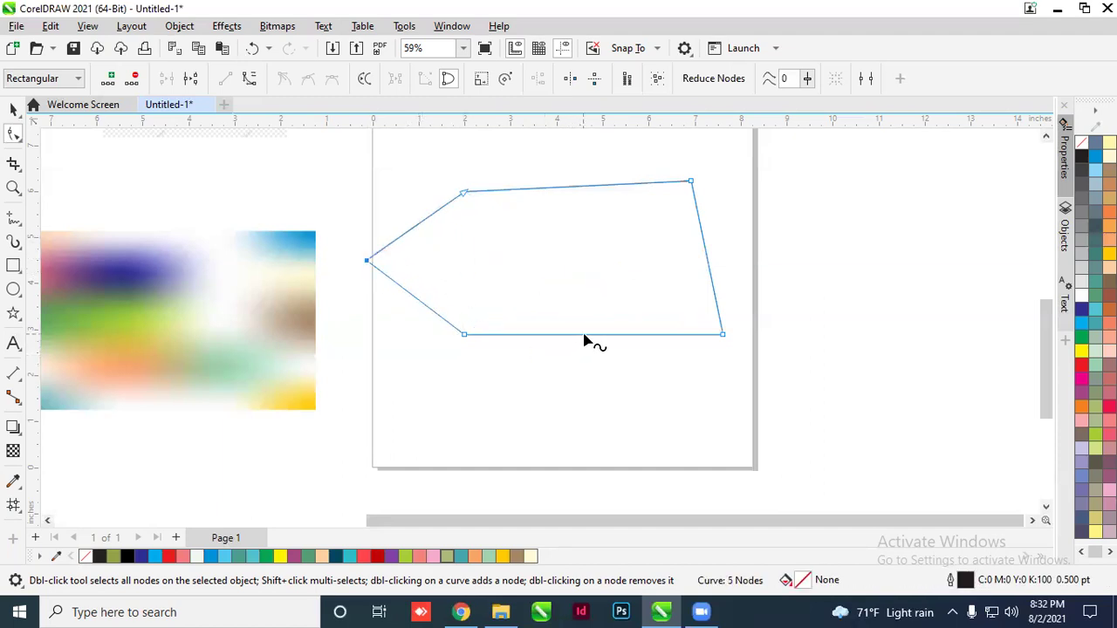
Convert the shape's bottom edge to a curve and bend it into an S-shaped wave
left_click_drag(591, 336, 592, 336)
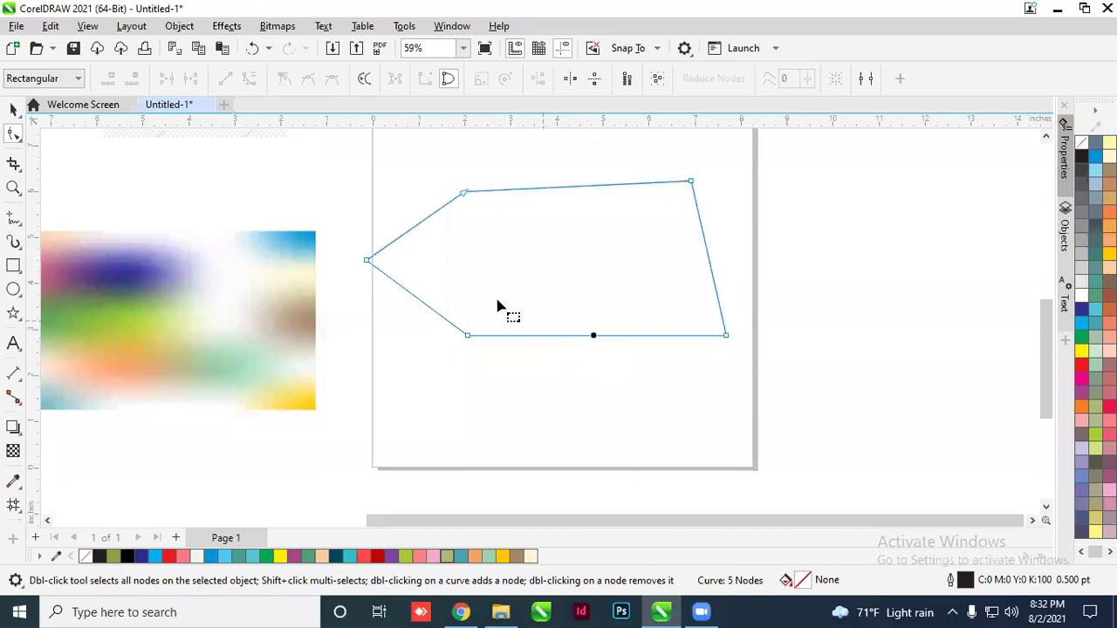
left_click(592, 336)
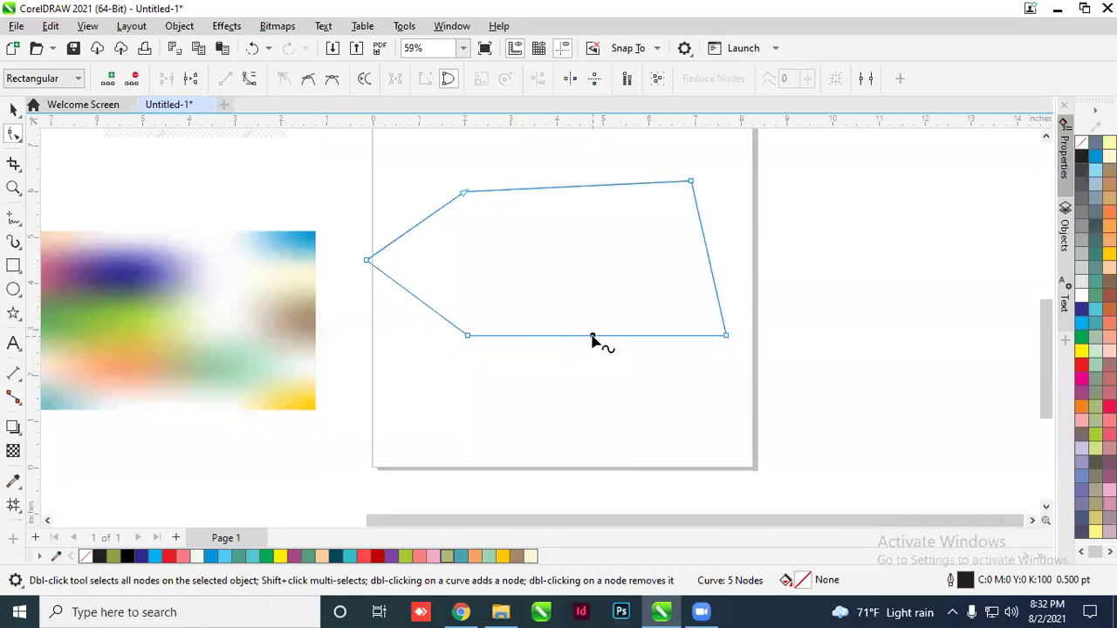
left_click(249, 79)
left_click_drag(553, 336, 565, 252)
left_click_drag(641, 336, 663, 420)
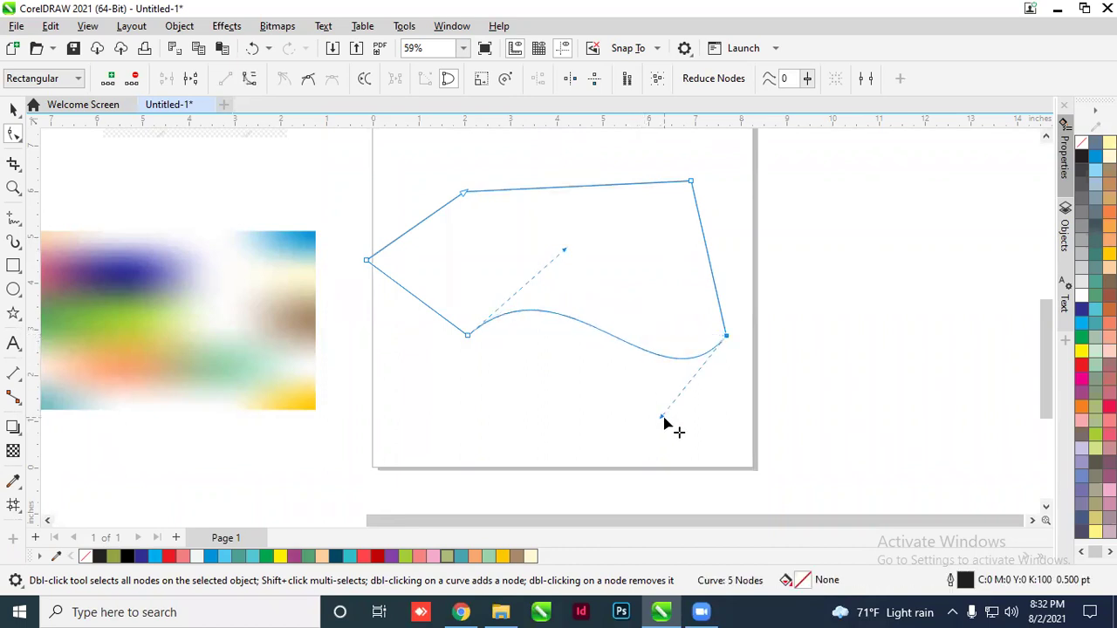
Add a node midway on the top edge and pull it down into a notch, then delete the left tip and lower-left nodes
double_click(577, 186)
left_click_drag(577, 188, 589, 259)
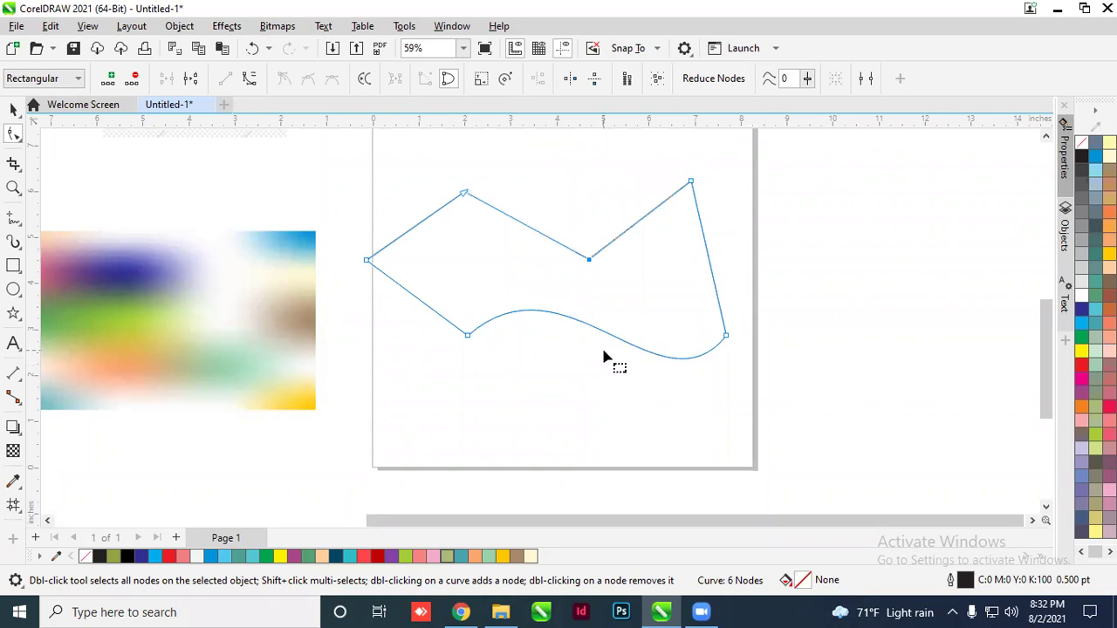
double_click(368, 262)
left_click(468, 337)
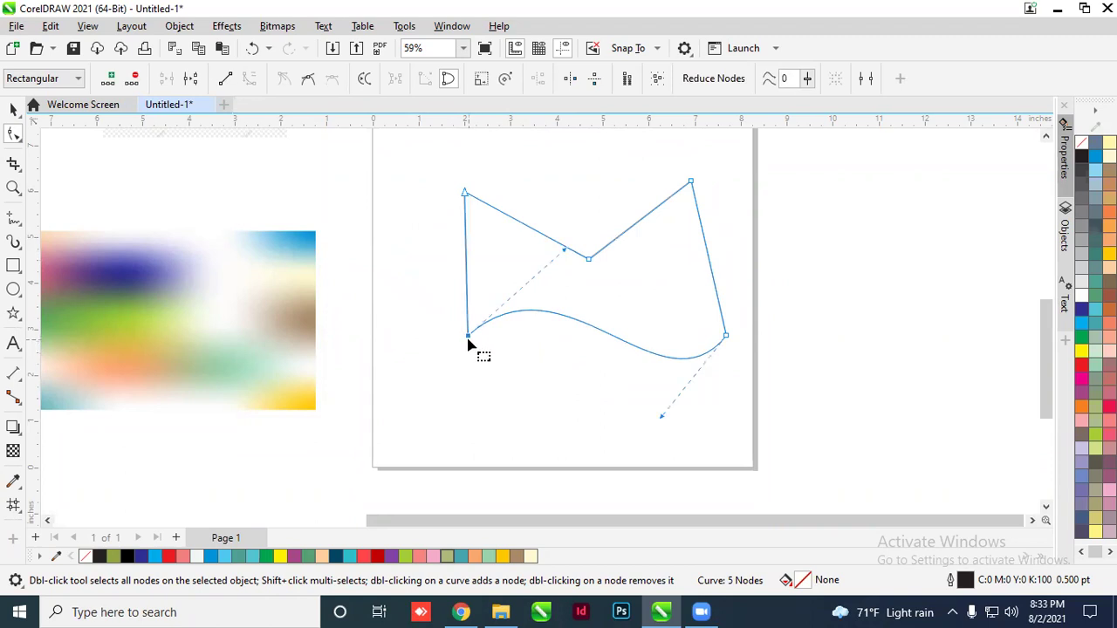
key("Delete")
Leave node editing, deselect the shape and review all the artwork on and beside the page
scroll(468, 346, "down", 2)
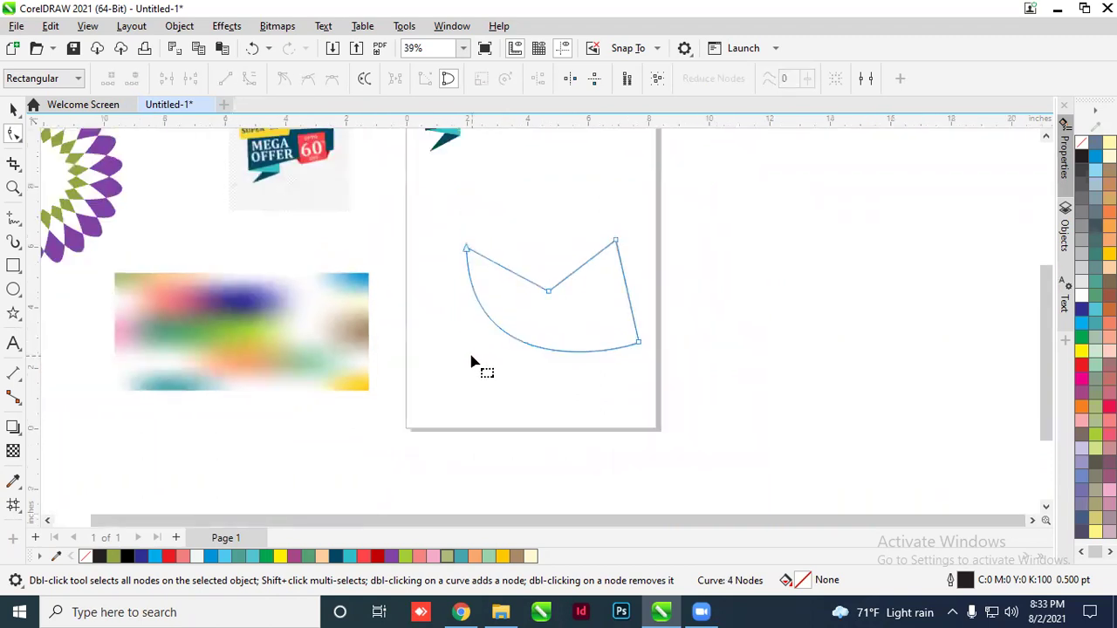
scroll(471, 362, "down", 2)
left_click(13, 108)
left_click(96, 202)
scroll(407, 271, "up", 1)
scroll(384, 275, "down", 3)
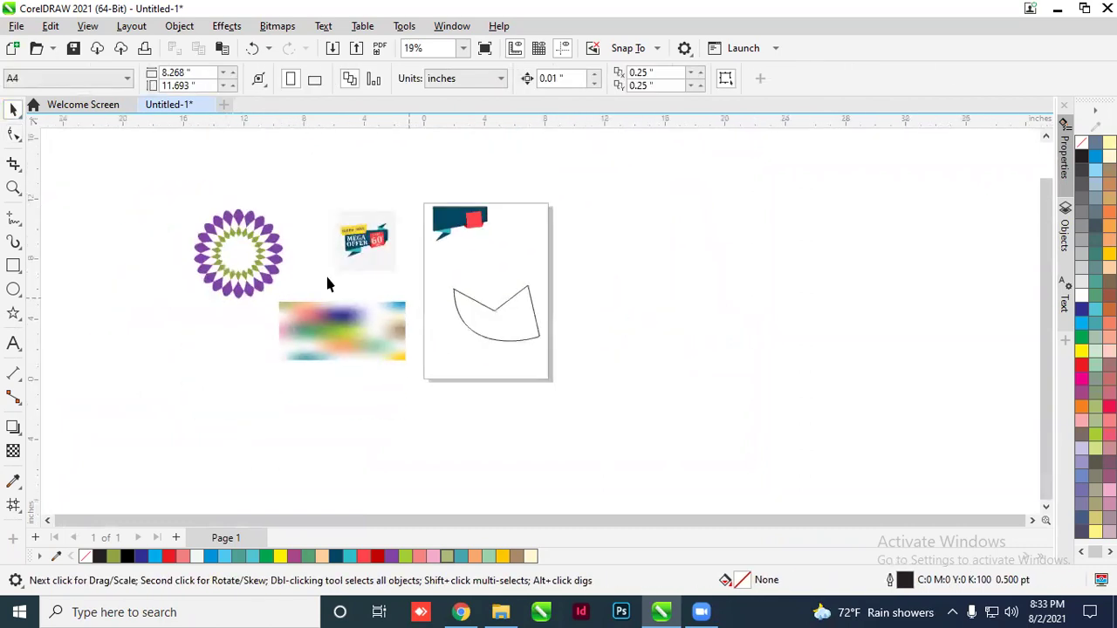
scroll(328, 283, "up", 2)
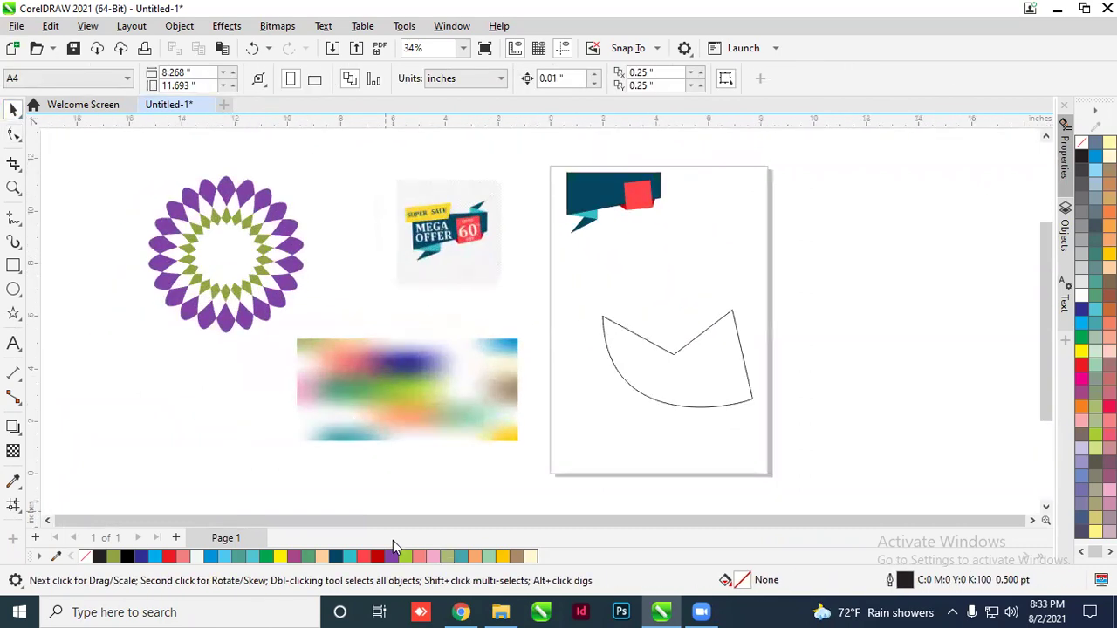
Examine the reshaped curve's nodes up close and view its available outline widths without changing them
left_click(615, 319)
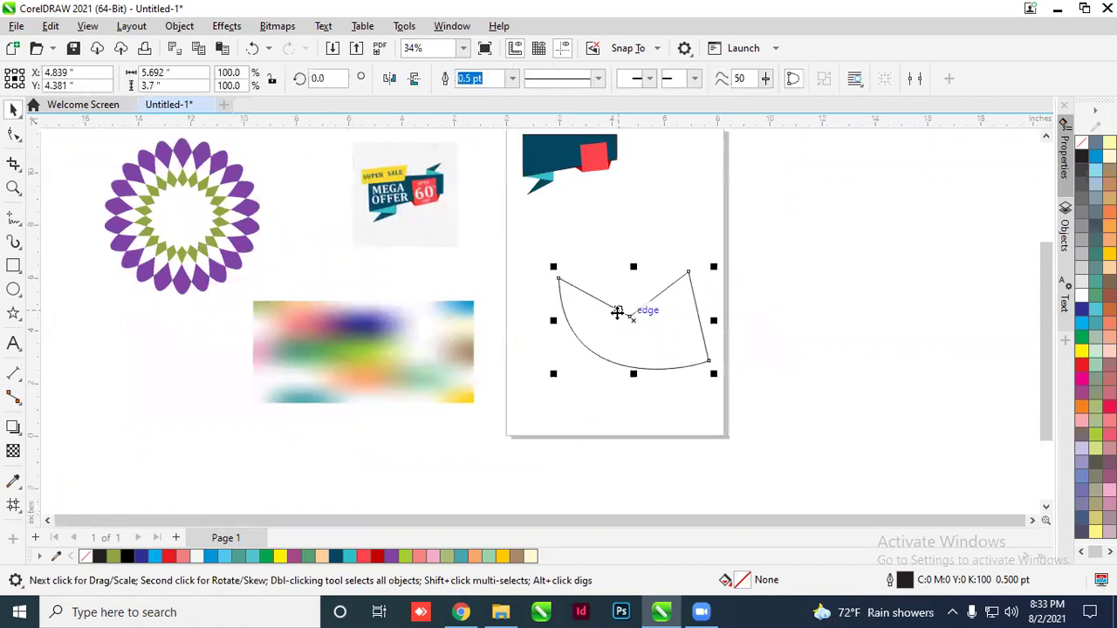
scroll(619, 318, "up", 2)
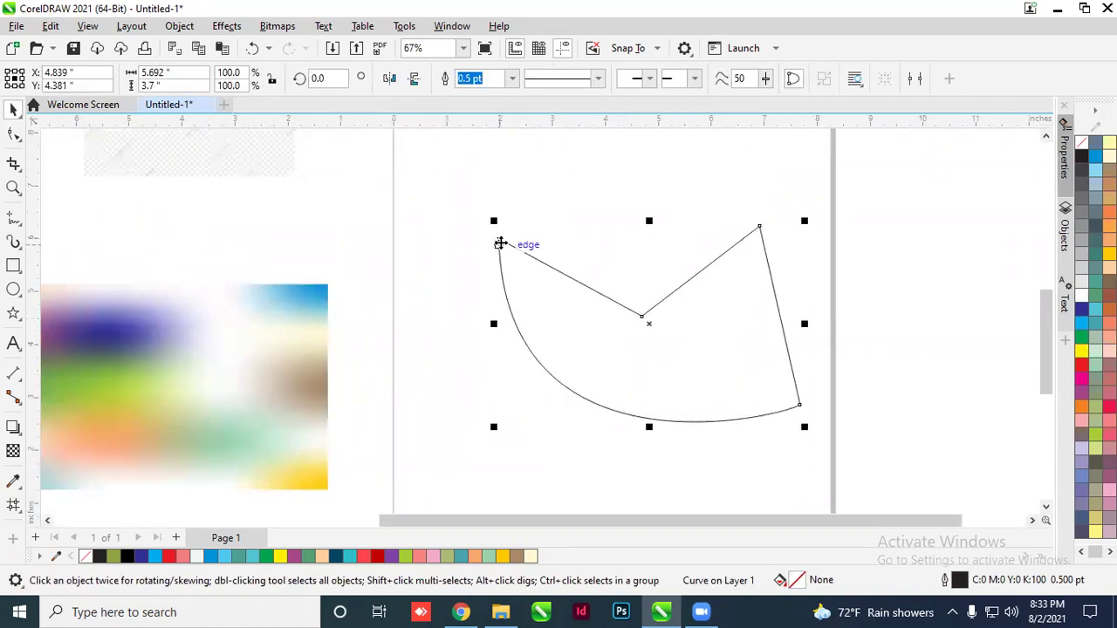
scroll(501, 238, "up", 3)
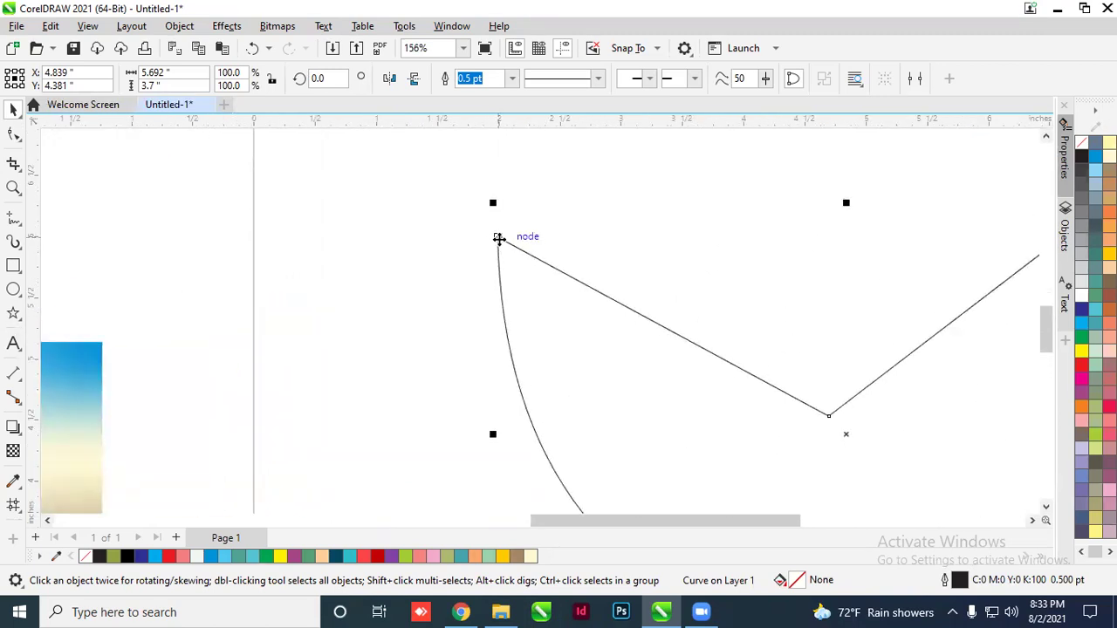
scroll(486, 231, "down", 2)
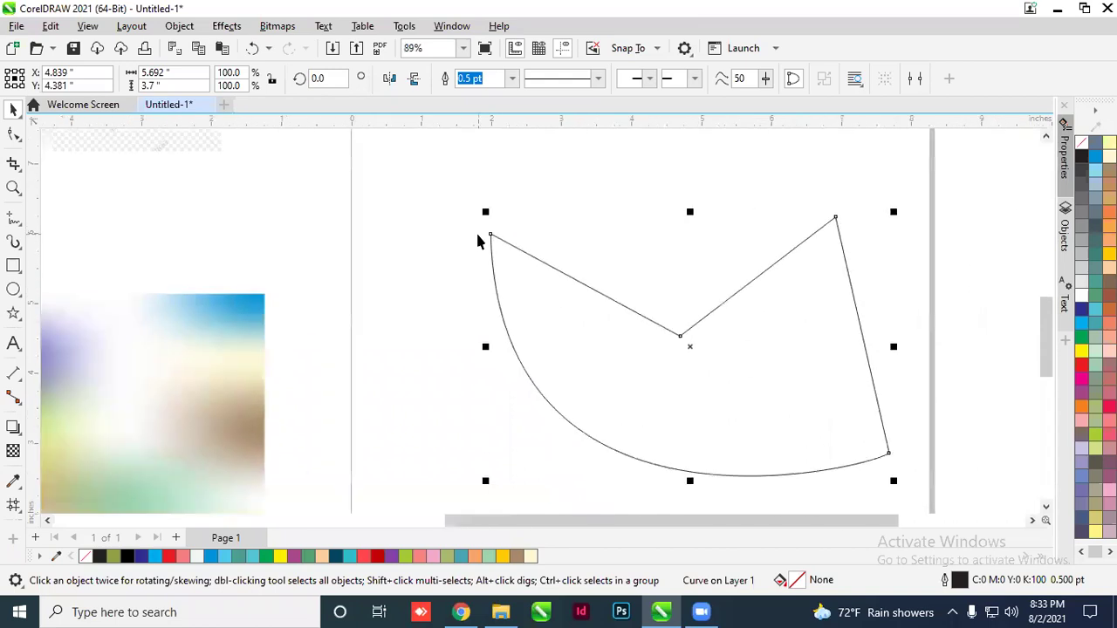
left_click(512, 192)
left_click(511, 263)
left_click(513, 79)
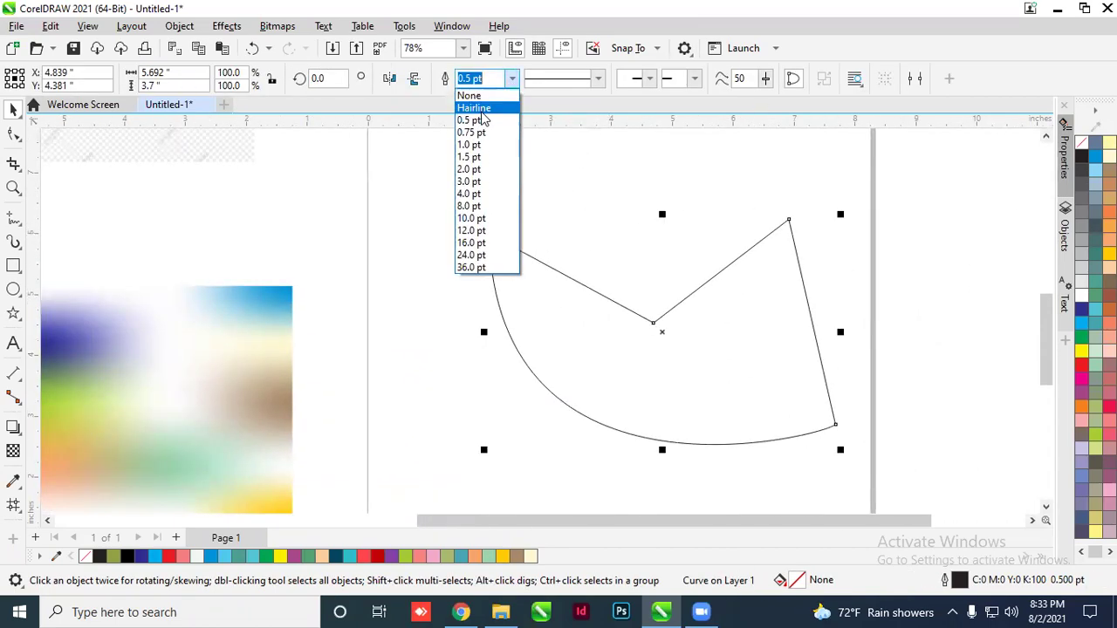
left_click(513, 83)
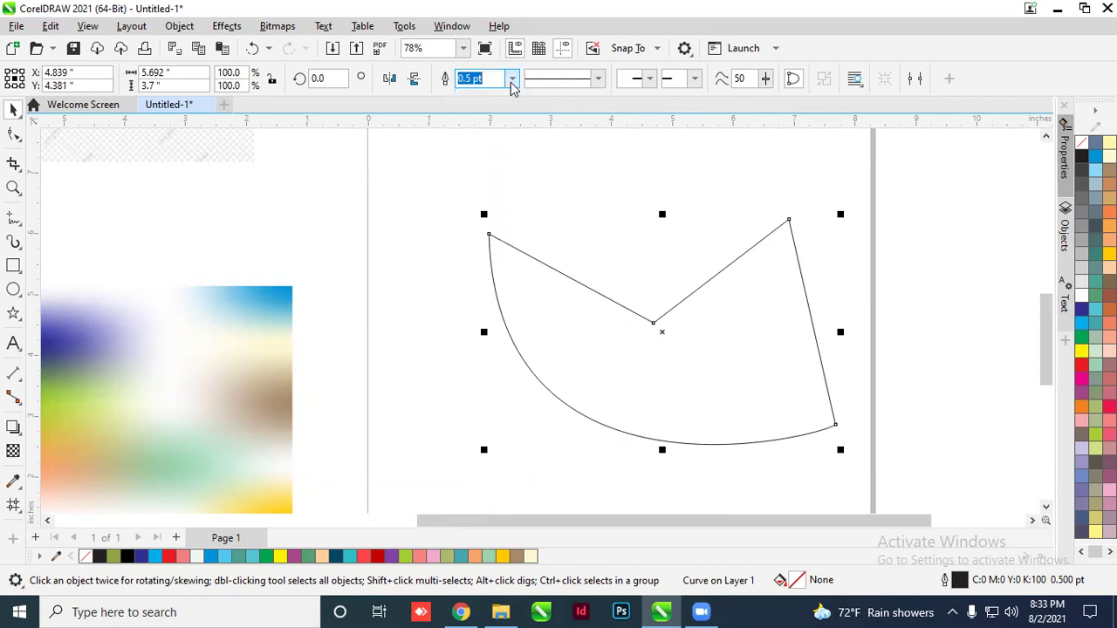
left_click(497, 207)
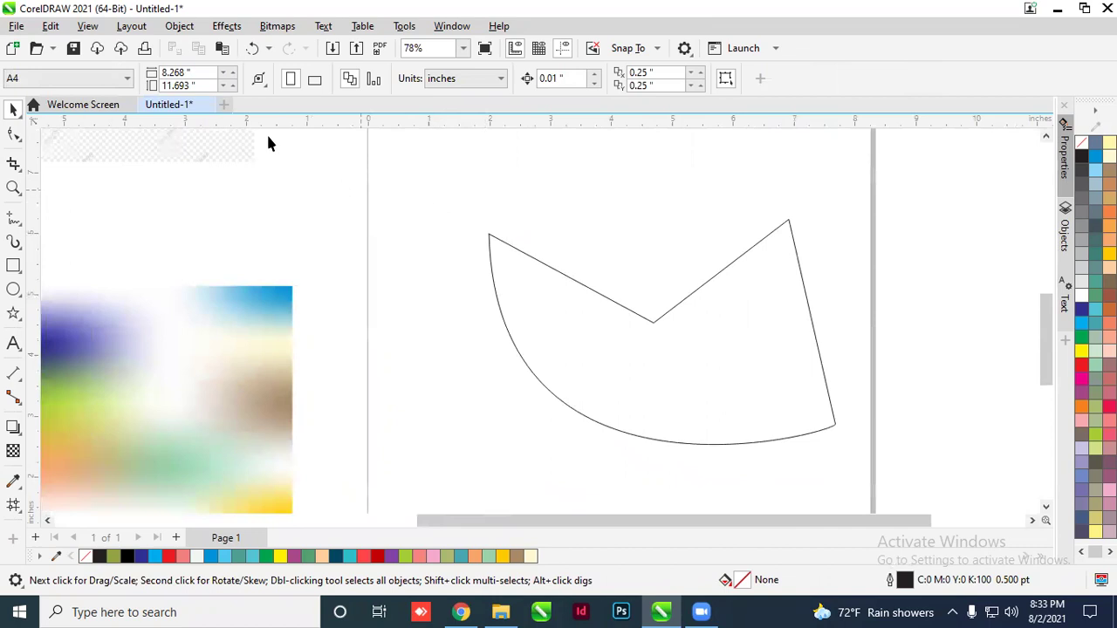
left_click(16, 26)
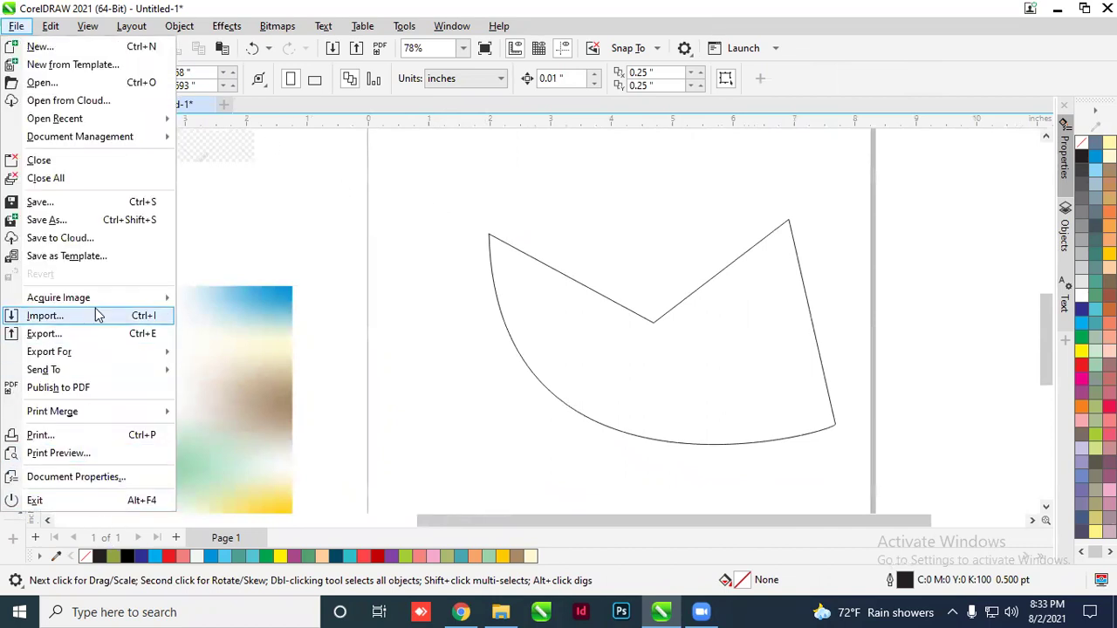
mouse_move(56, 29)
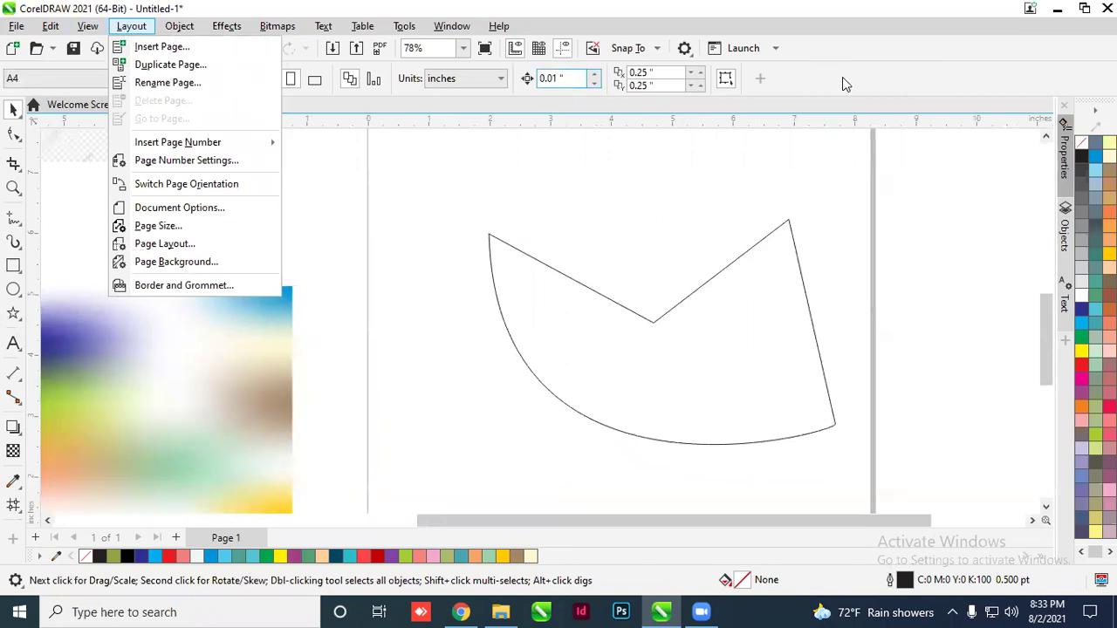
left_click(740, 74)
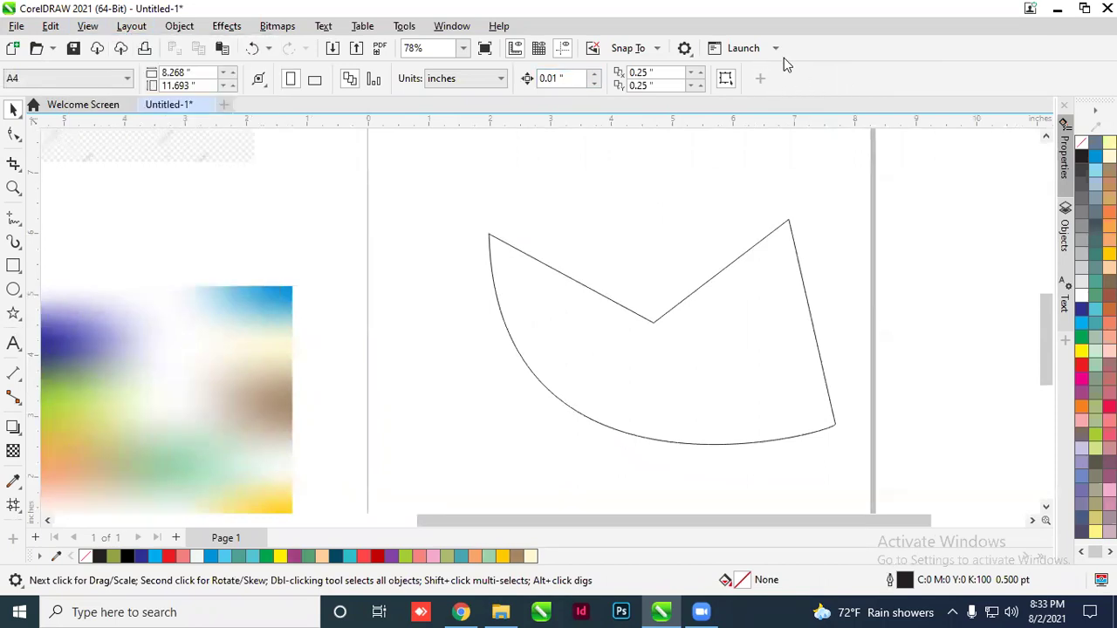
right_click(799, 57)
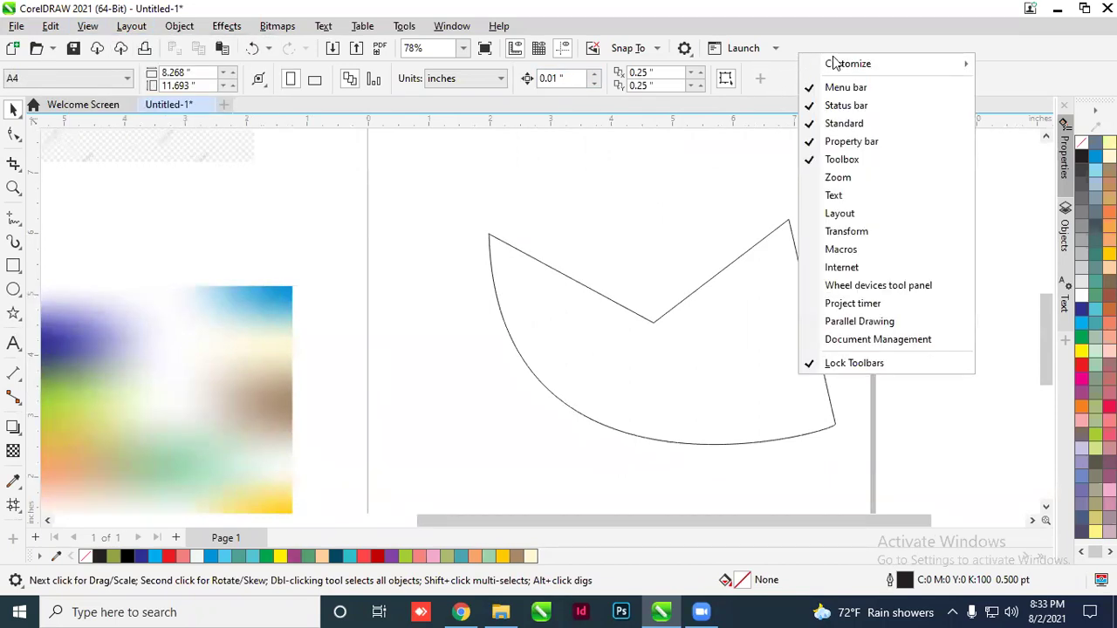
left_click(703, 50)
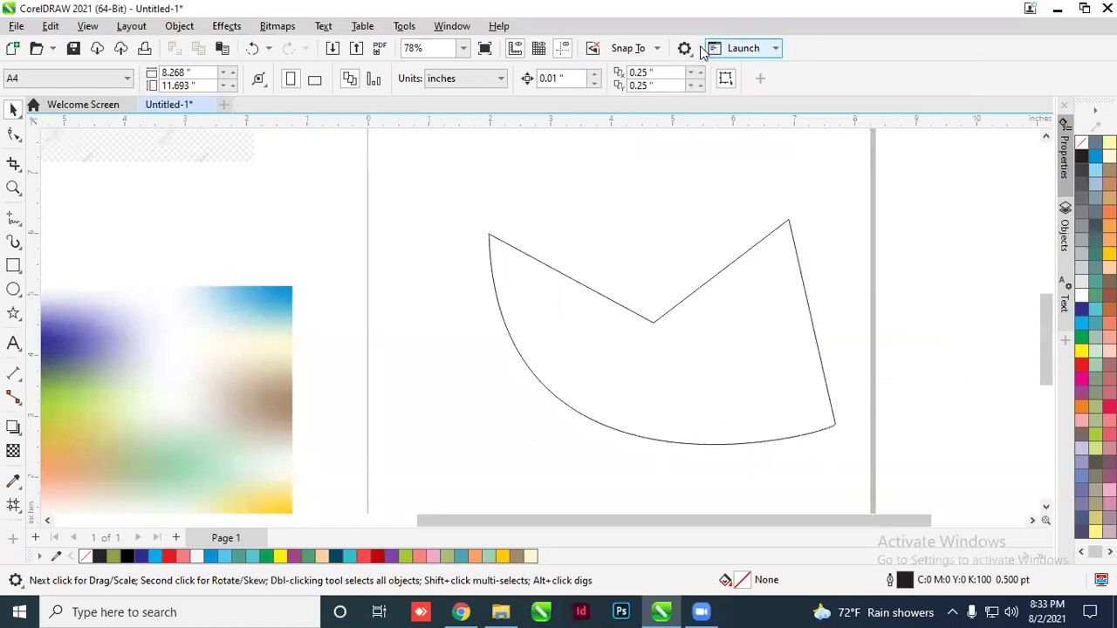
View the list of File commands in the customization options, then close the dialog
left_click(686, 50)
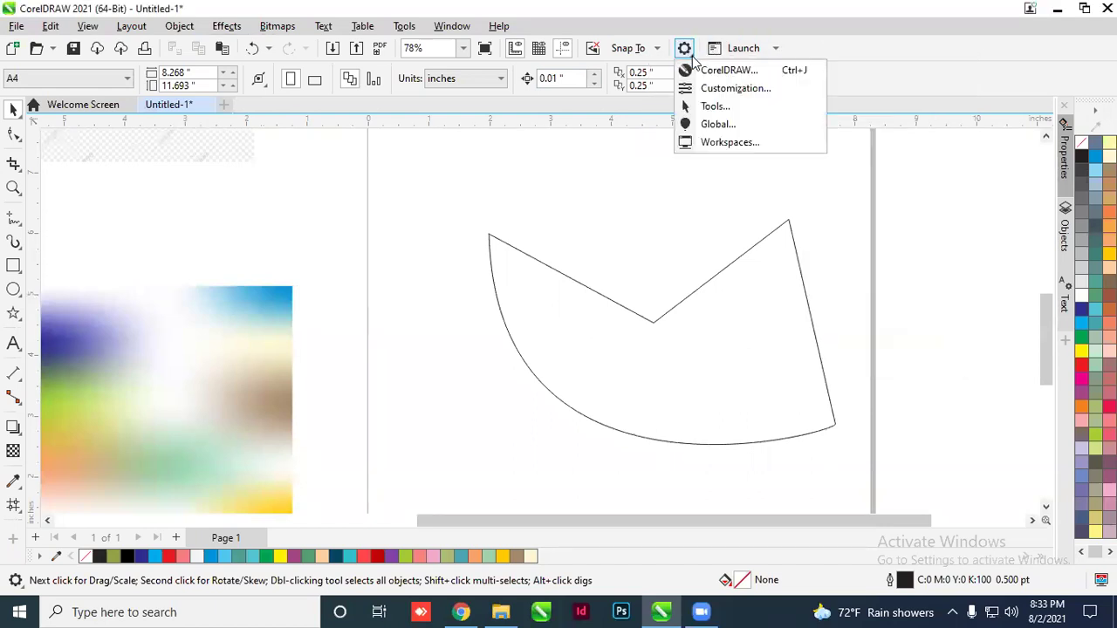
left_click(737, 88)
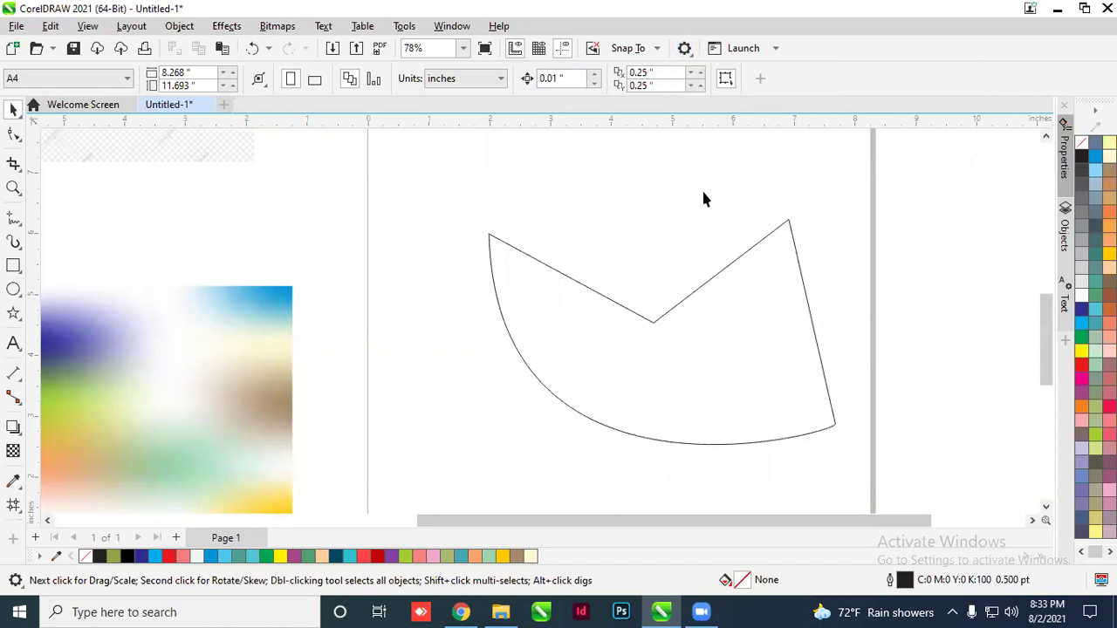
left_click(273, 116)
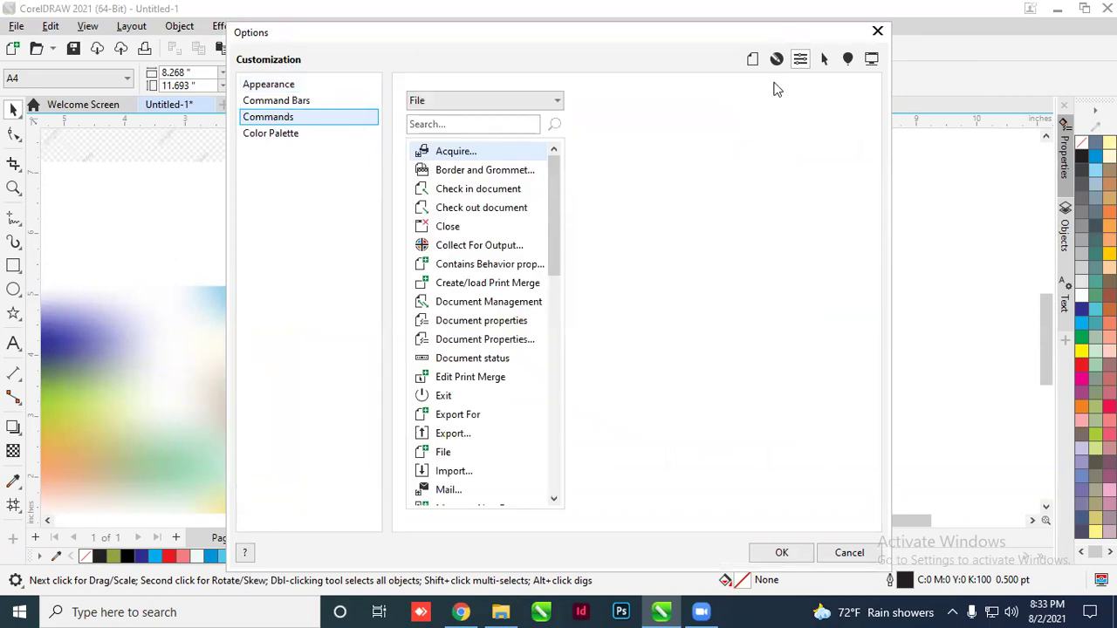
left_click(873, 35)
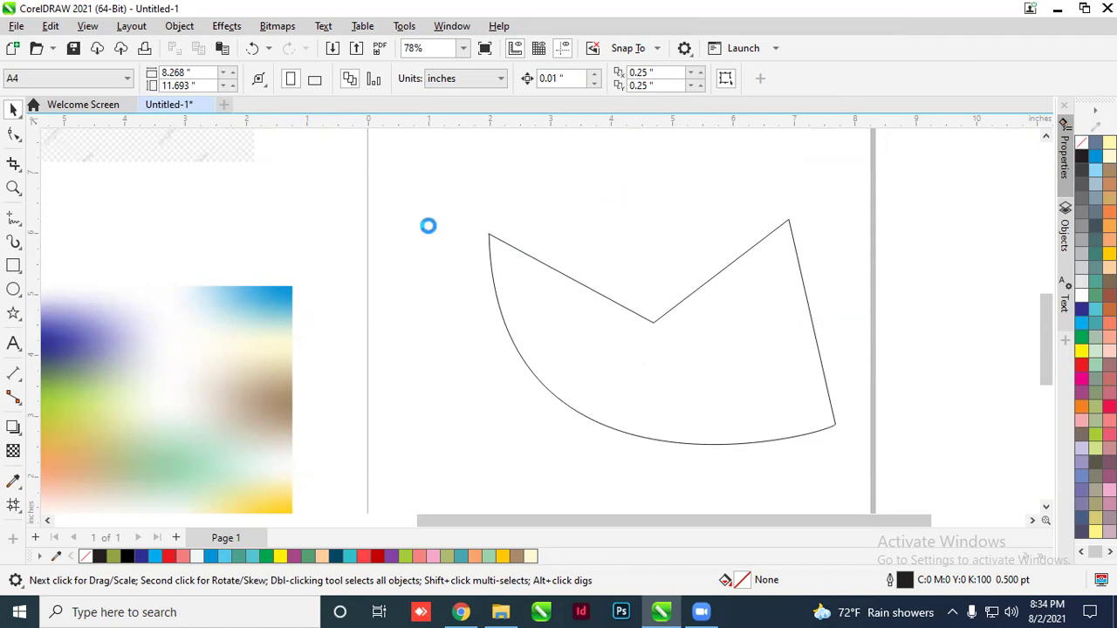
Open the CorelDRAW options and review the pages from Tablet Mode through Plug-ins without changing any settings
left_click(686, 48)
left_click(714, 73)
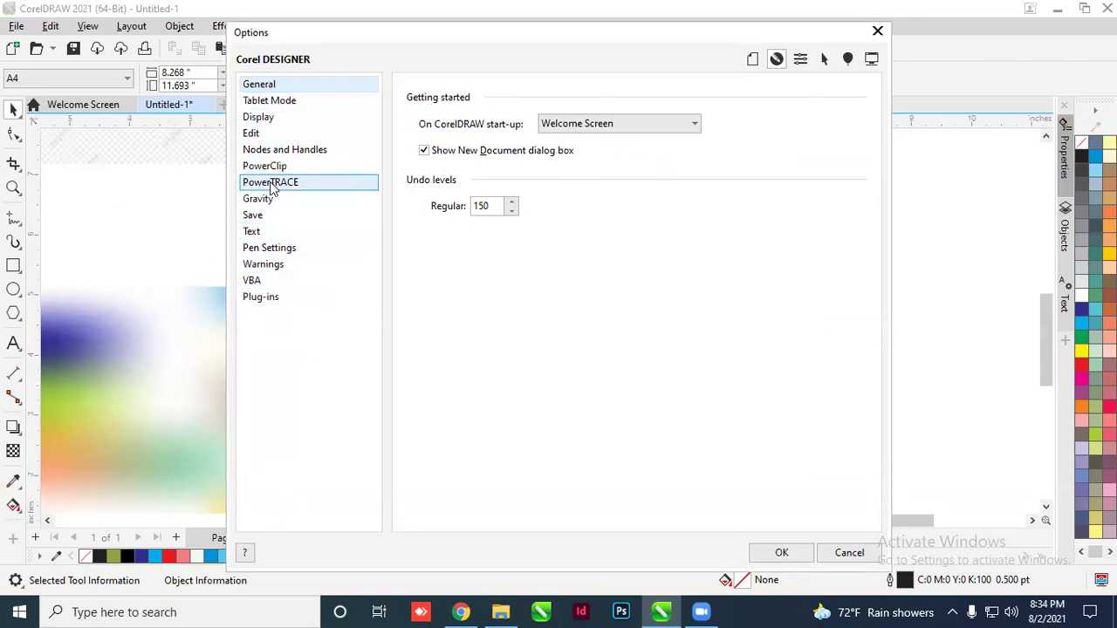
left_click(272, 103)
left_click(258, 117)
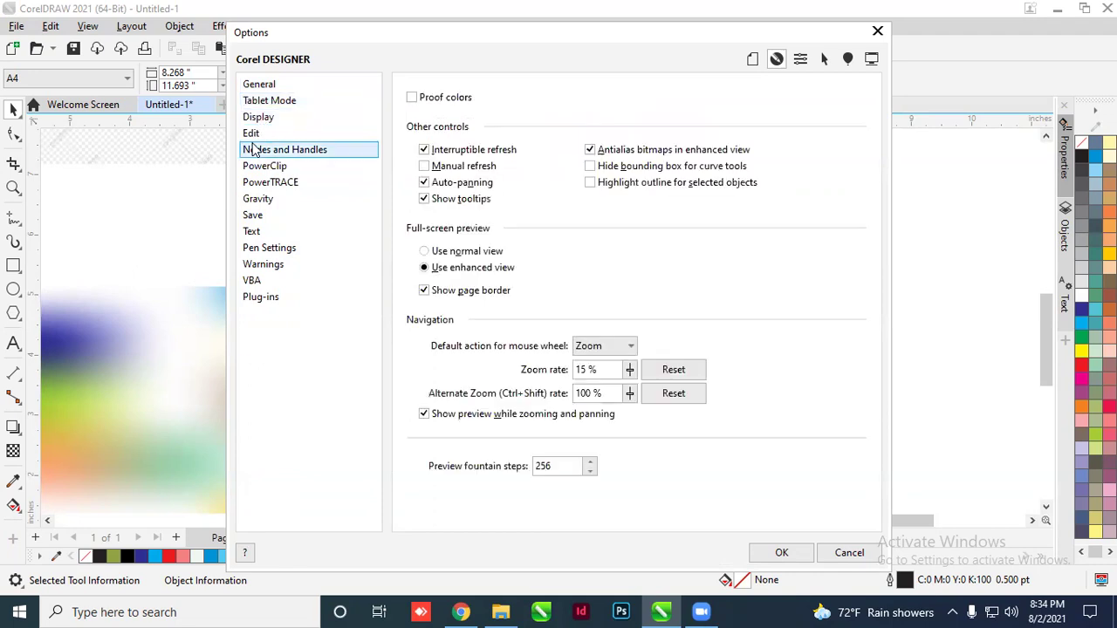
left_click(254, 149)
left_click(255, 135)
left_click(267, 151)
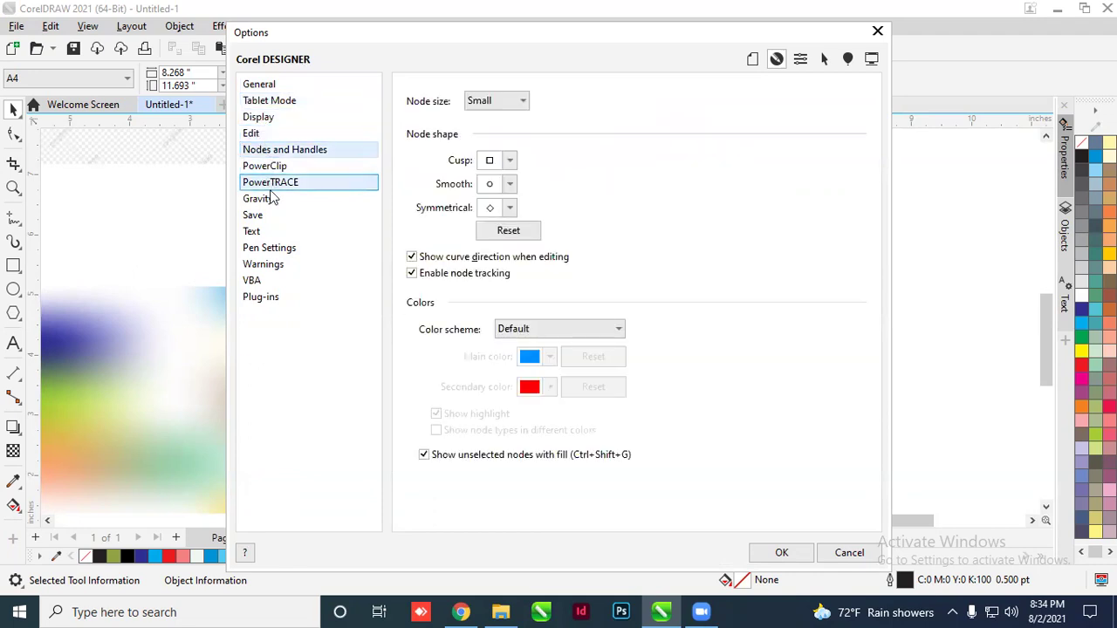
left_click(266, 182)
left_click(258, 199)
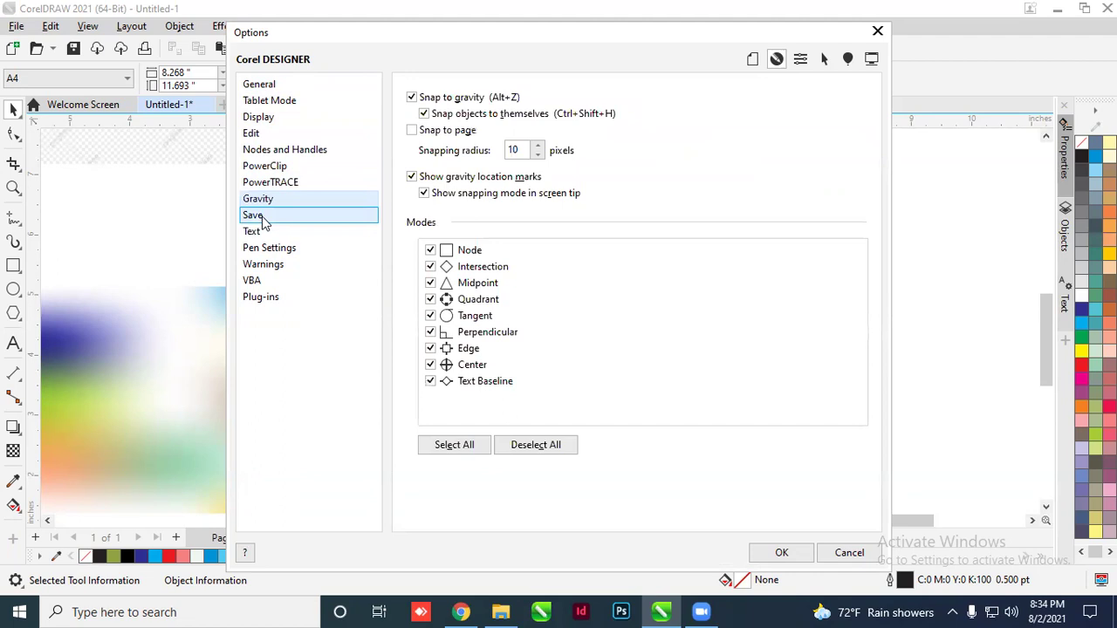
left_click(265, 217)
left_click(262, 233)
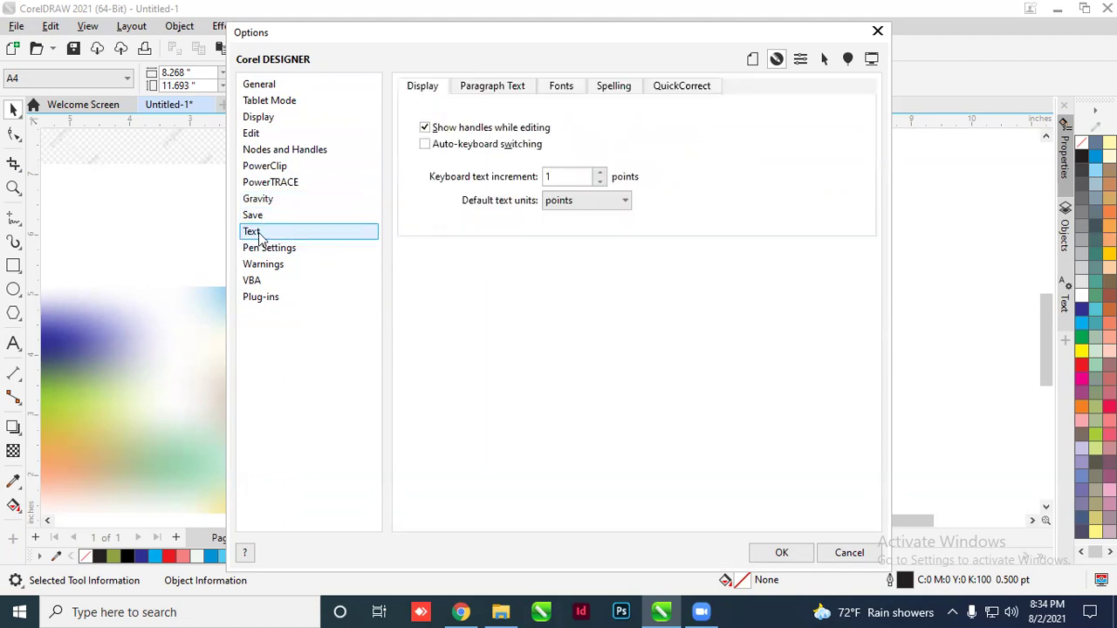
left_click(272, 250)
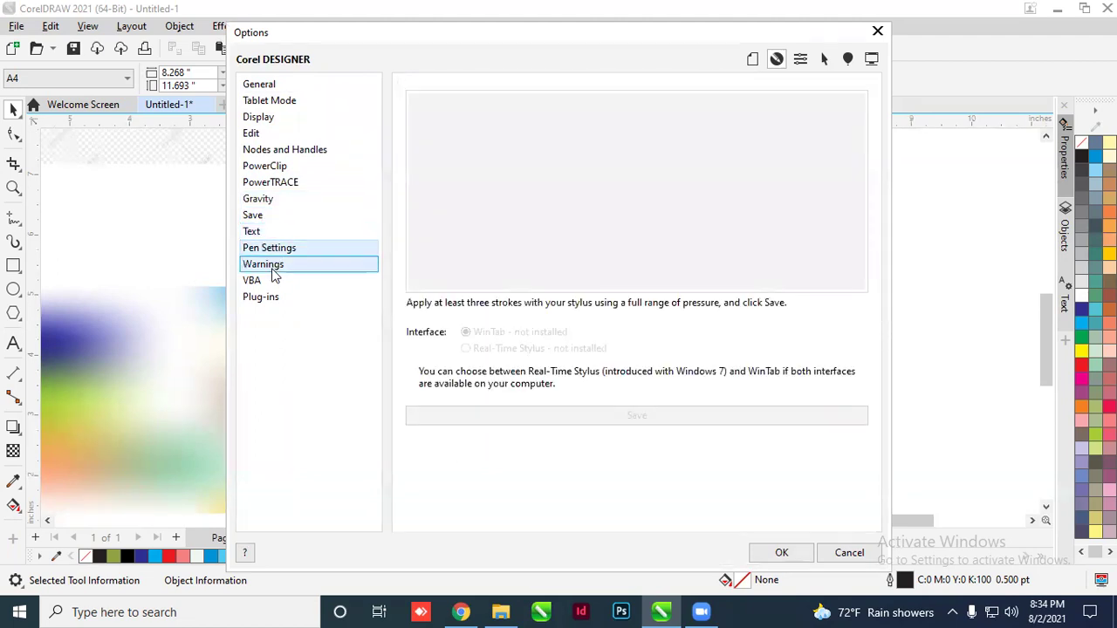
left_click(273, 267)
left_click(267, 283)
left_click(265, 299)
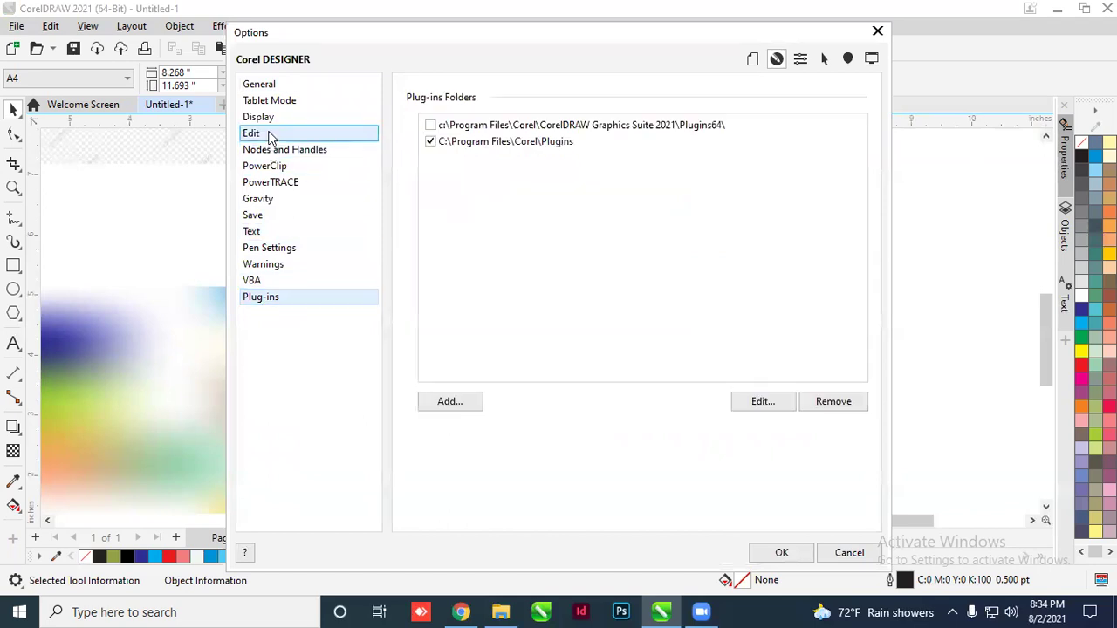
Review the options pages again from General to Text, check the Default text units choice, and close the dialog
left_click(270, 87)
left_click(270, 101)
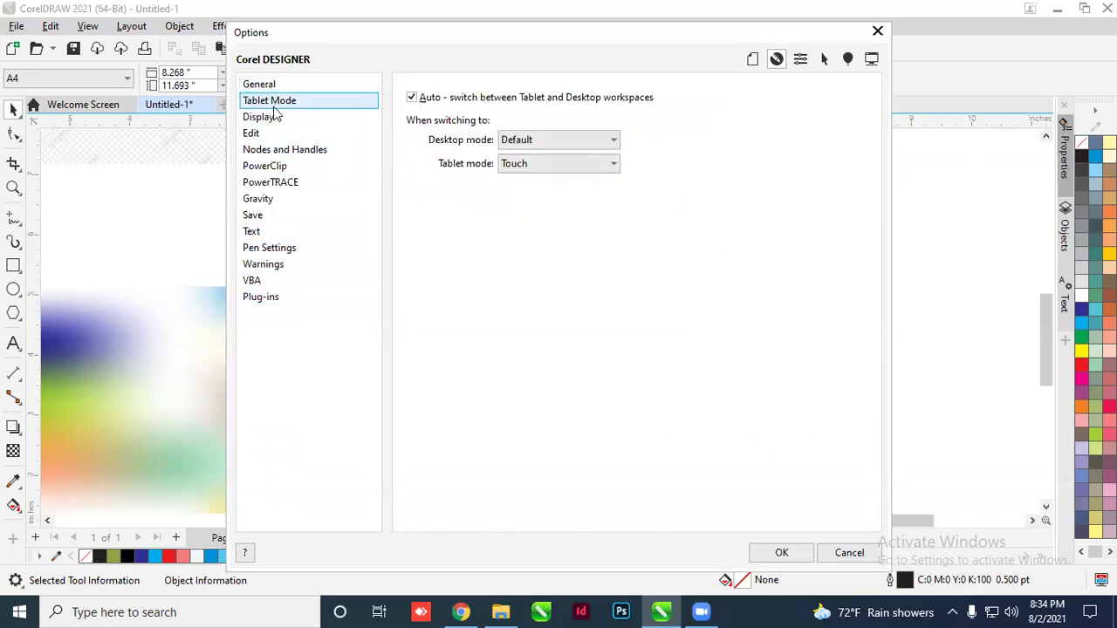
left_click(271, 119)
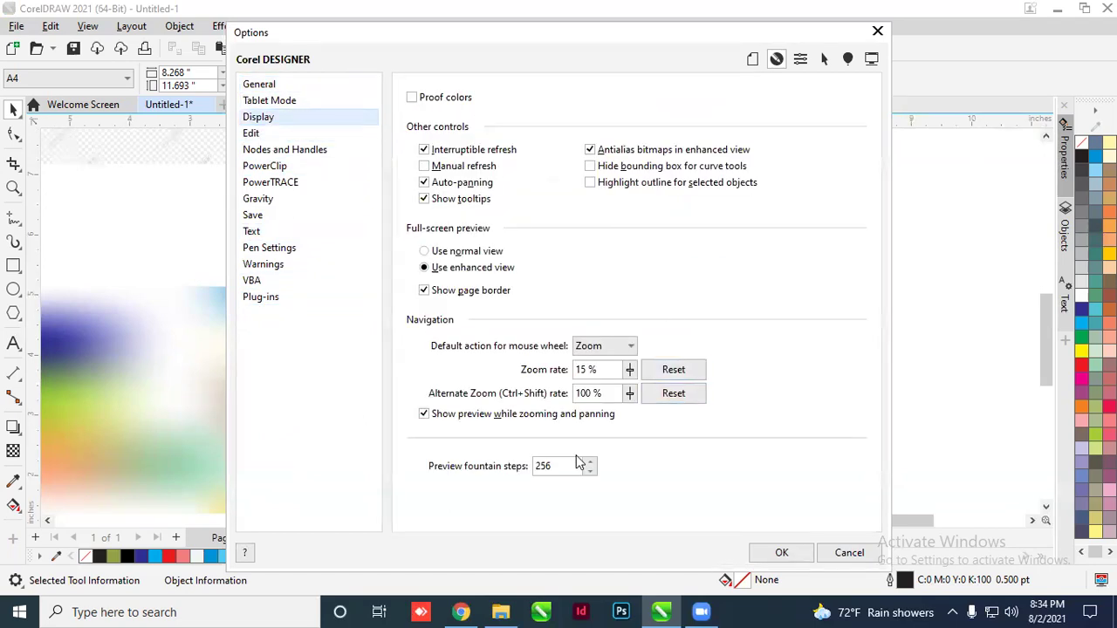
left_click(275, 133)
left_click(280, 151)
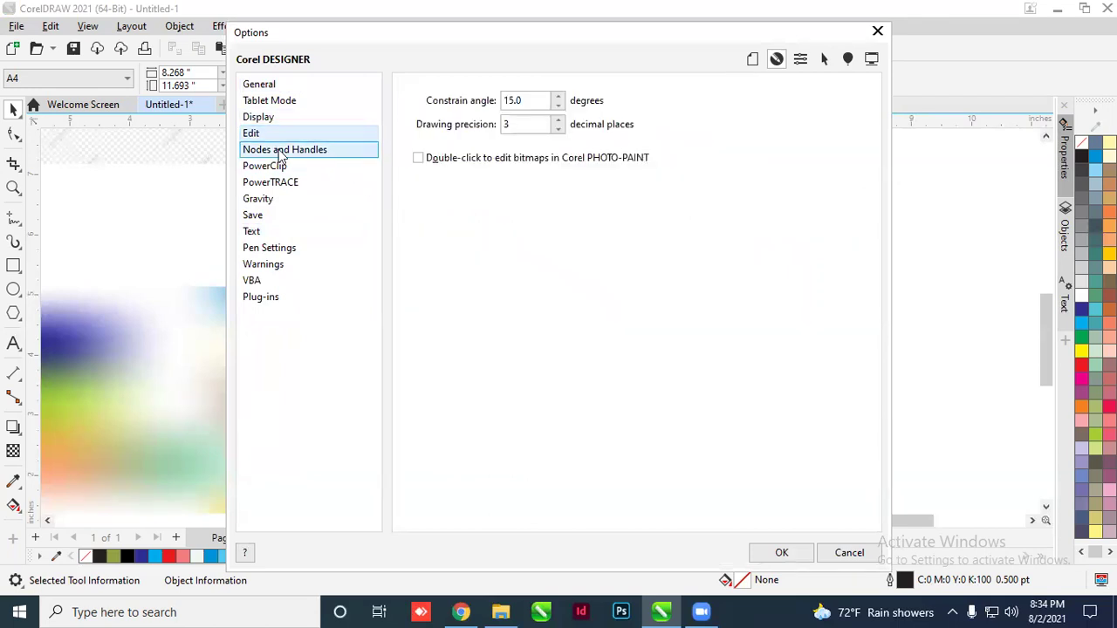
left_click(281, 165)
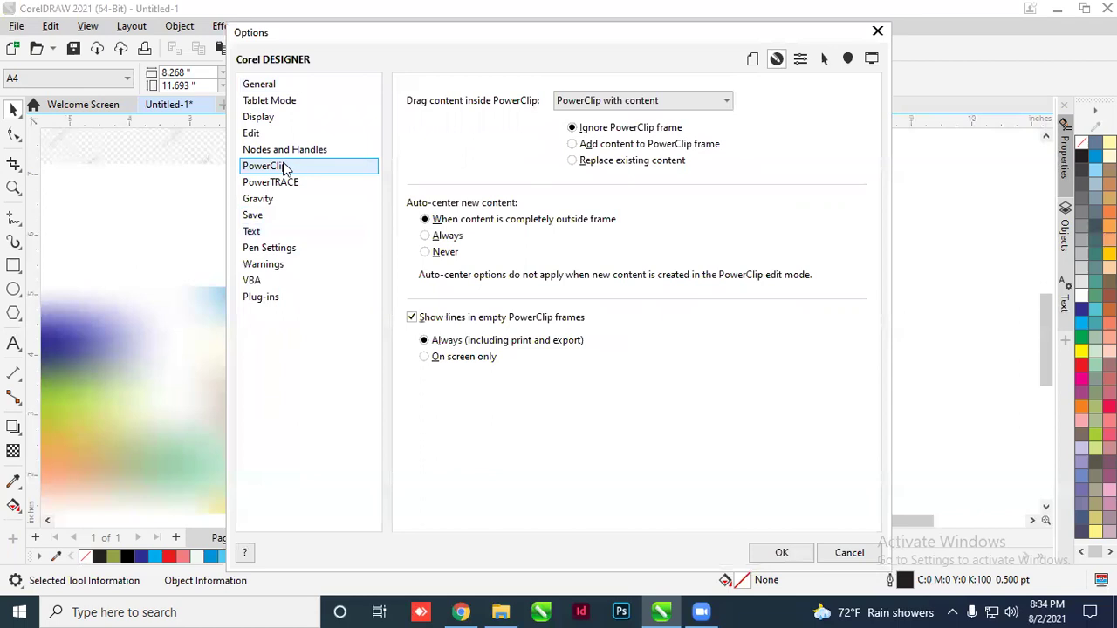
left_click(294, 185)
left_click(284, 199)
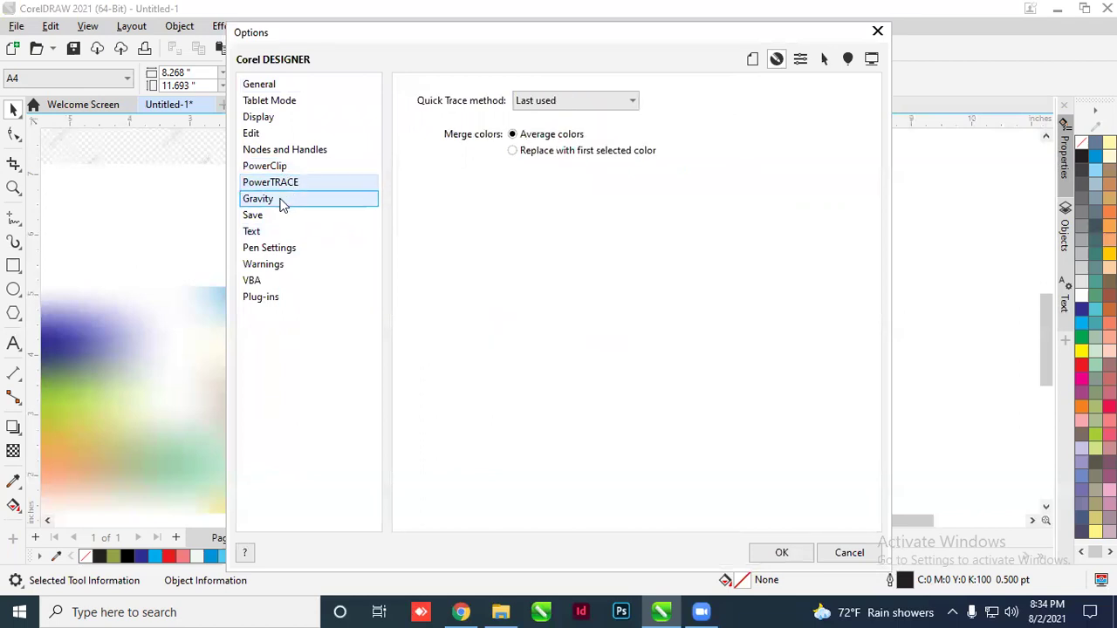
left_click(262, 218)
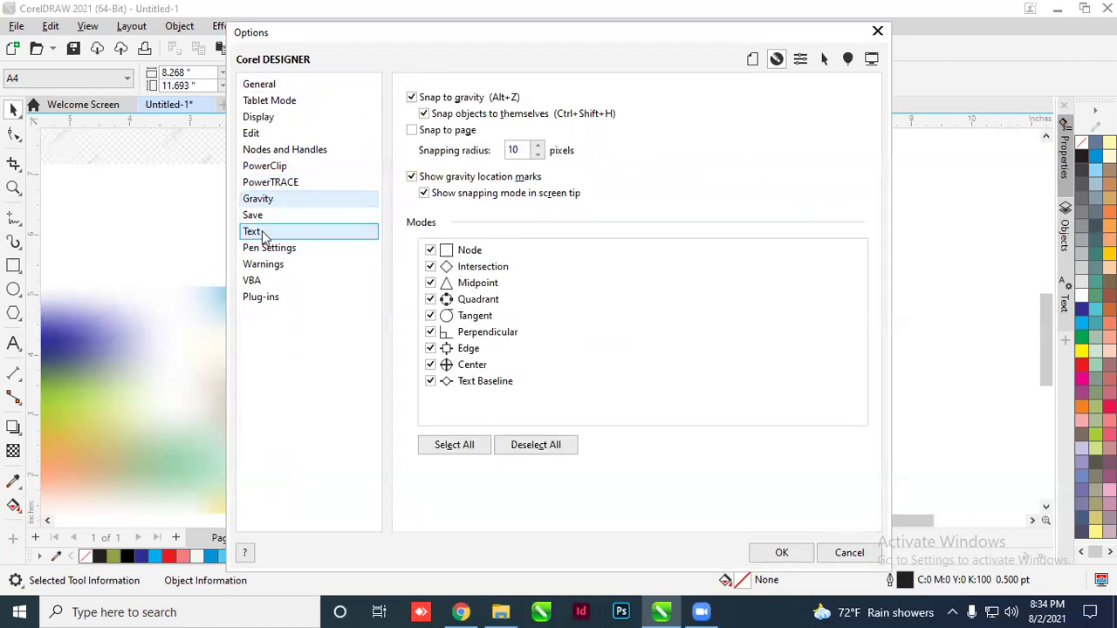
left_click(261, 231)
left_click(265, 248)
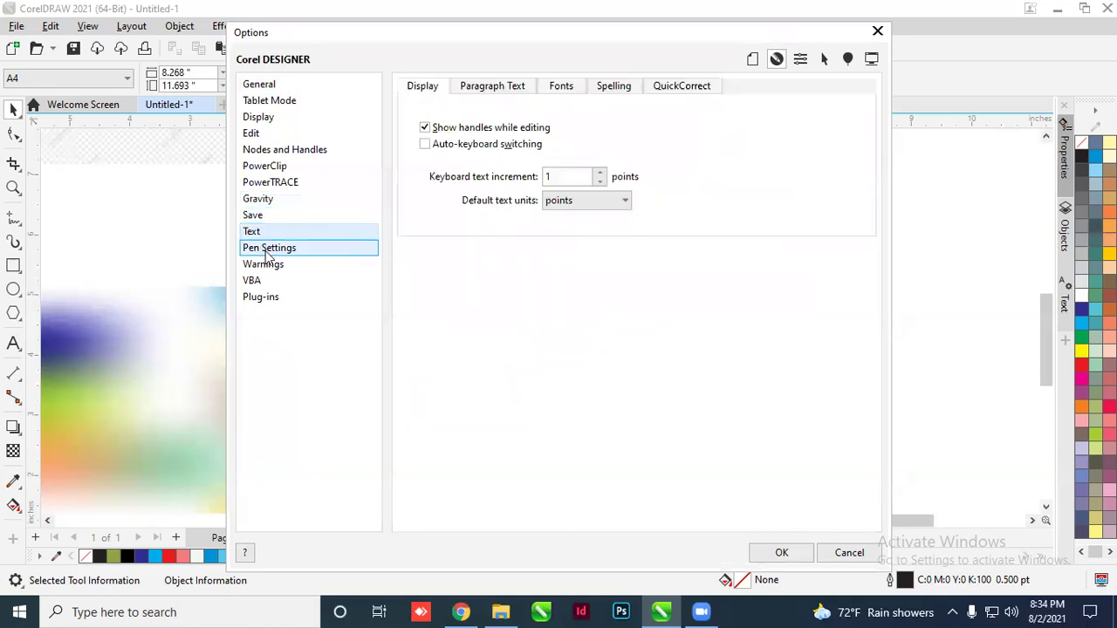
left_click(266, 236)
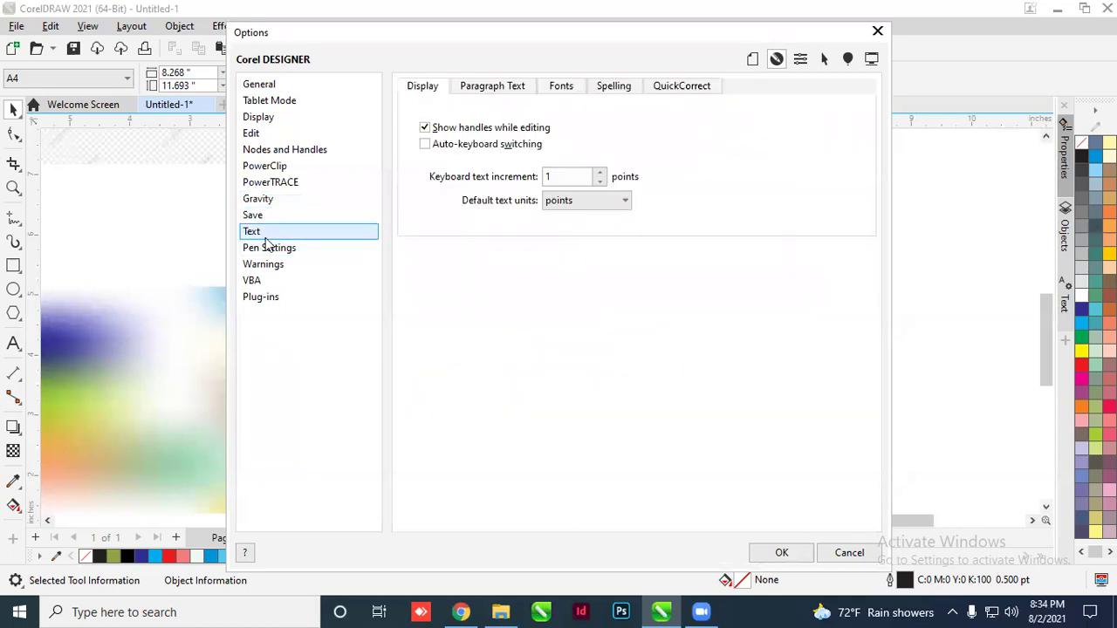
left_click(563, 207)
left_click(563, 207)
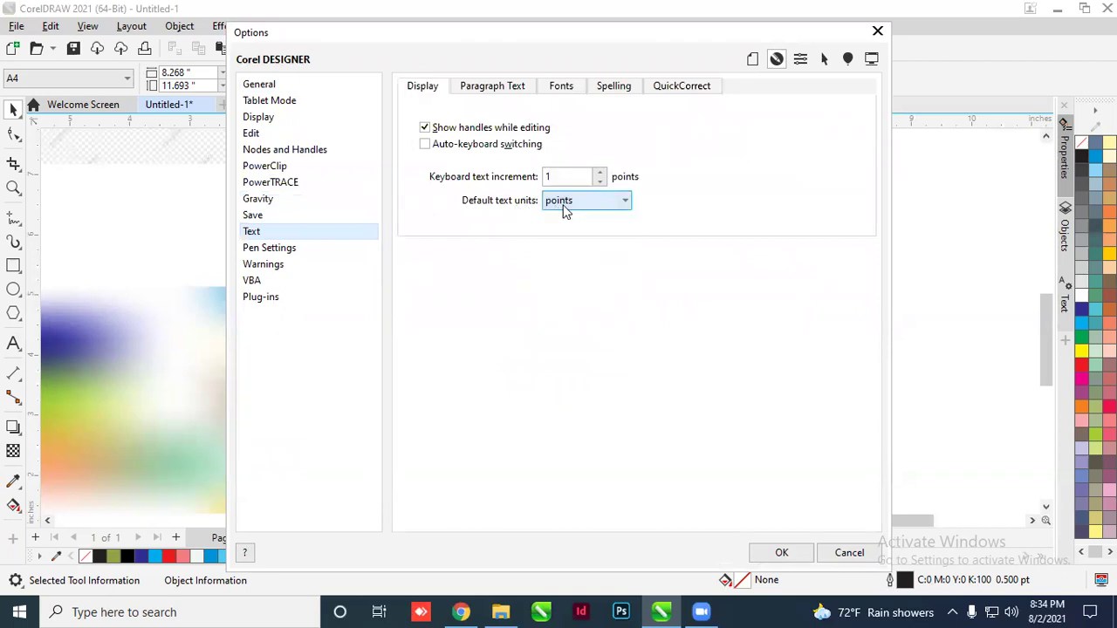
left_click(875, 32)
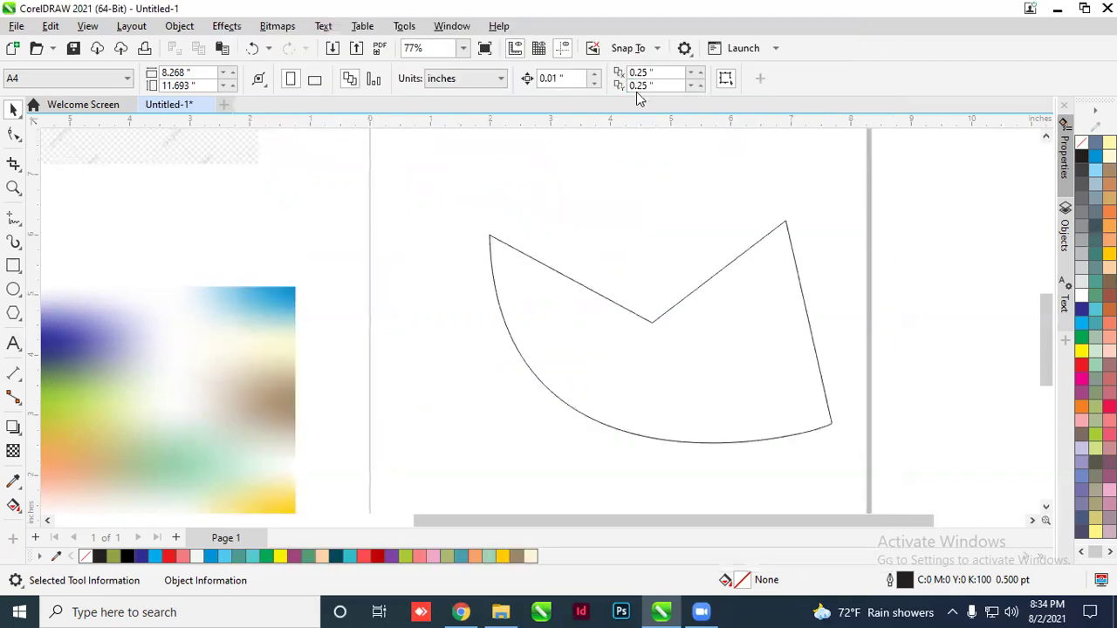
Reopen the CorelDRAW options, examine the Text categories, the pages through Plug-ins and the Display settings, then close the dialog
left_click(685, 50)
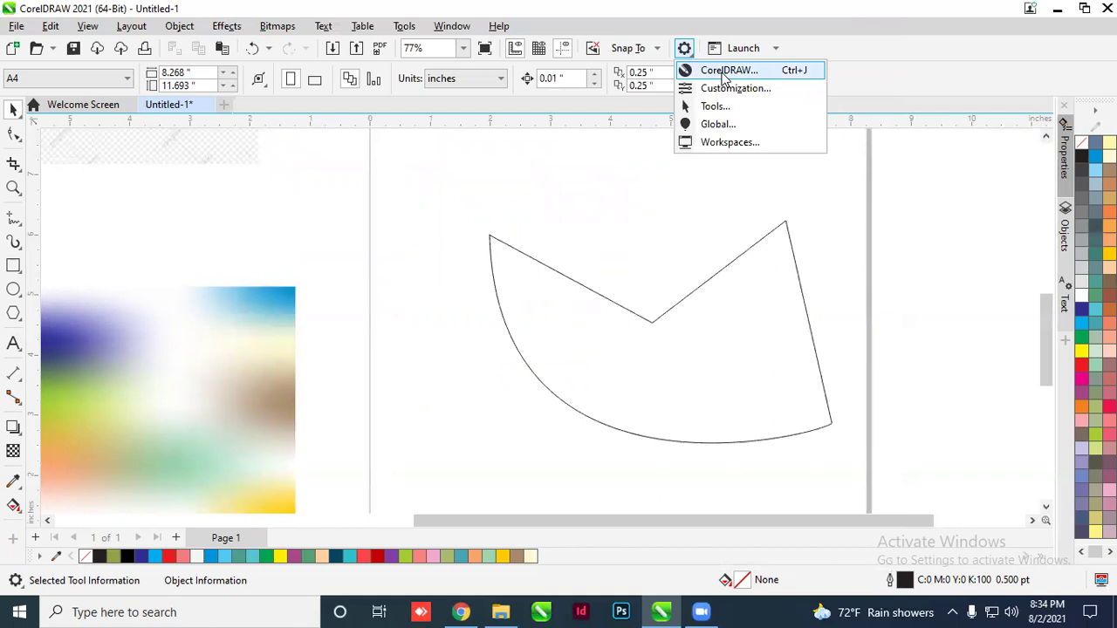
left_click(724, 71)
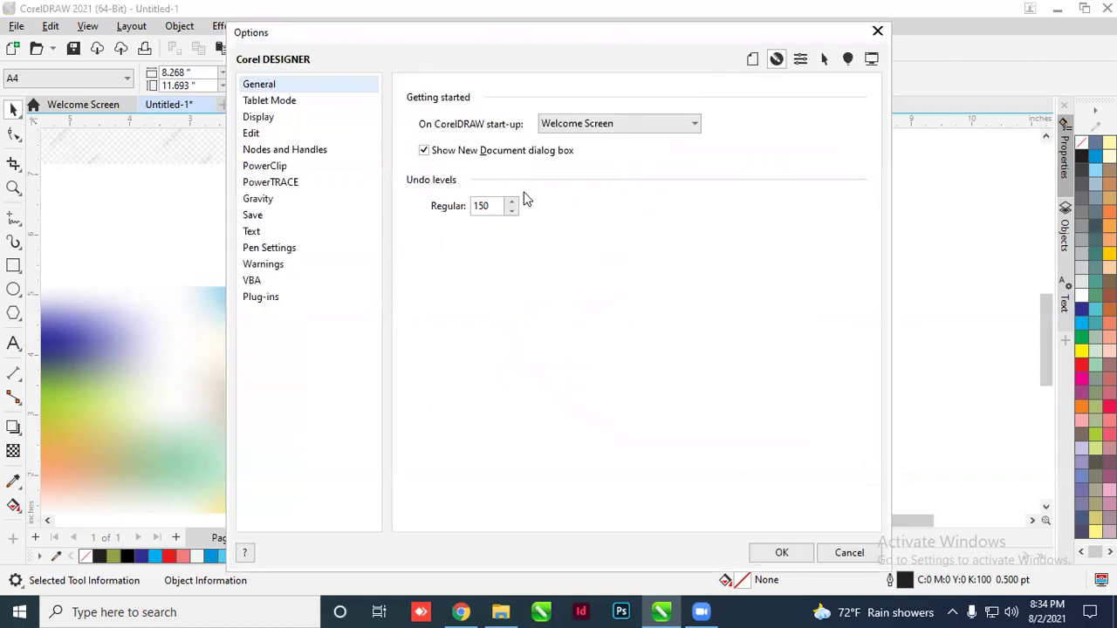
left_click(288, 151)
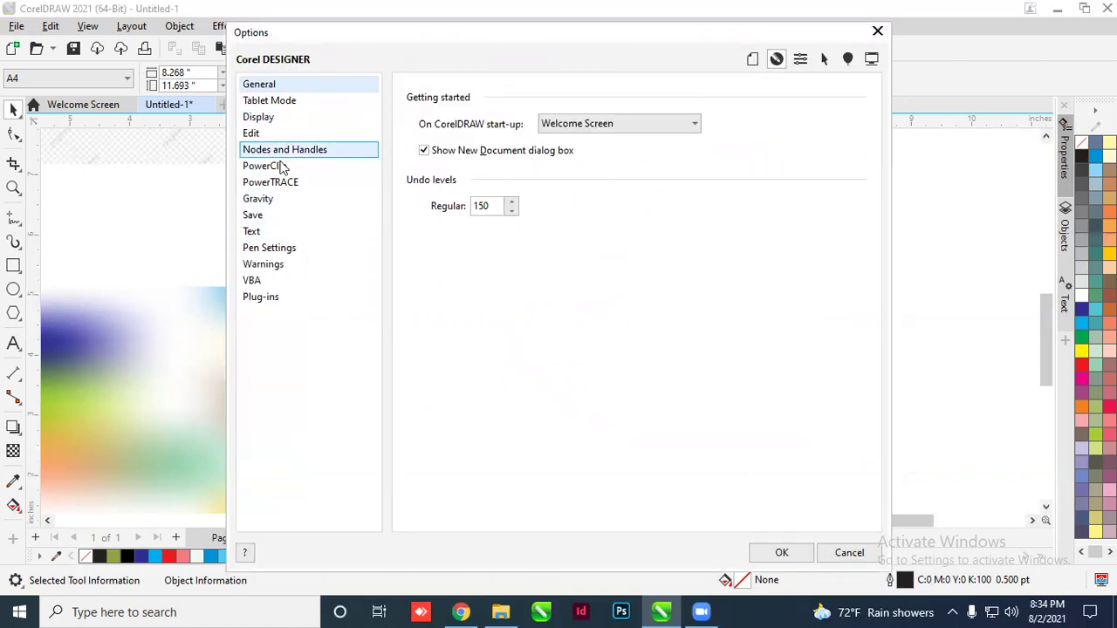
left_click(272, 232)
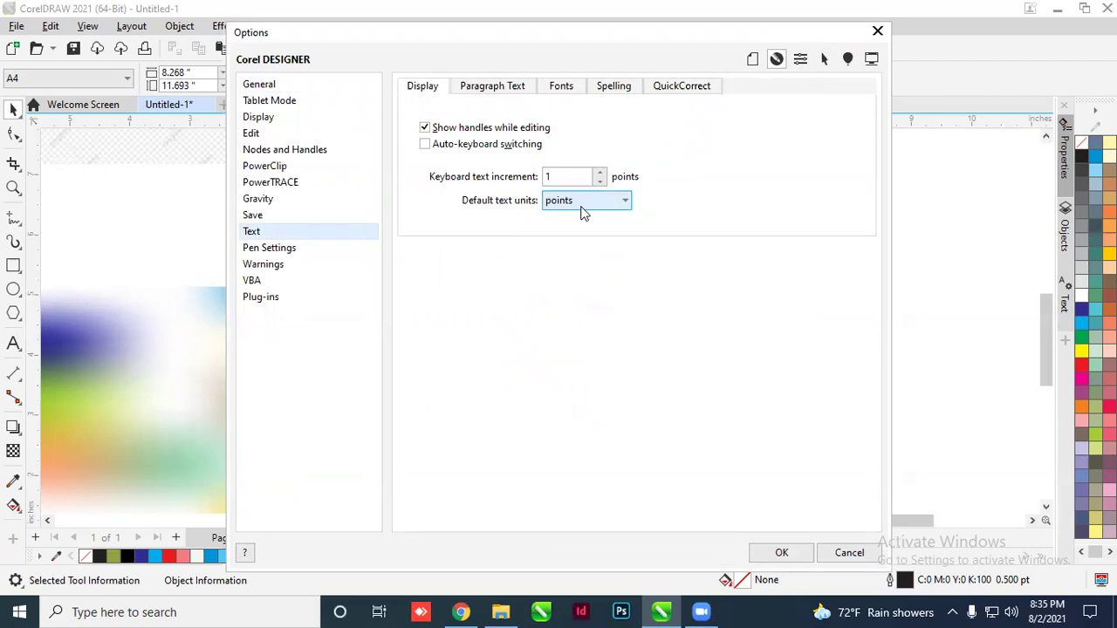
left_click(509, 88)
left_click(561, 88)
left_click(614, 88)
left_click(422, 89)
left_click(277, 249)
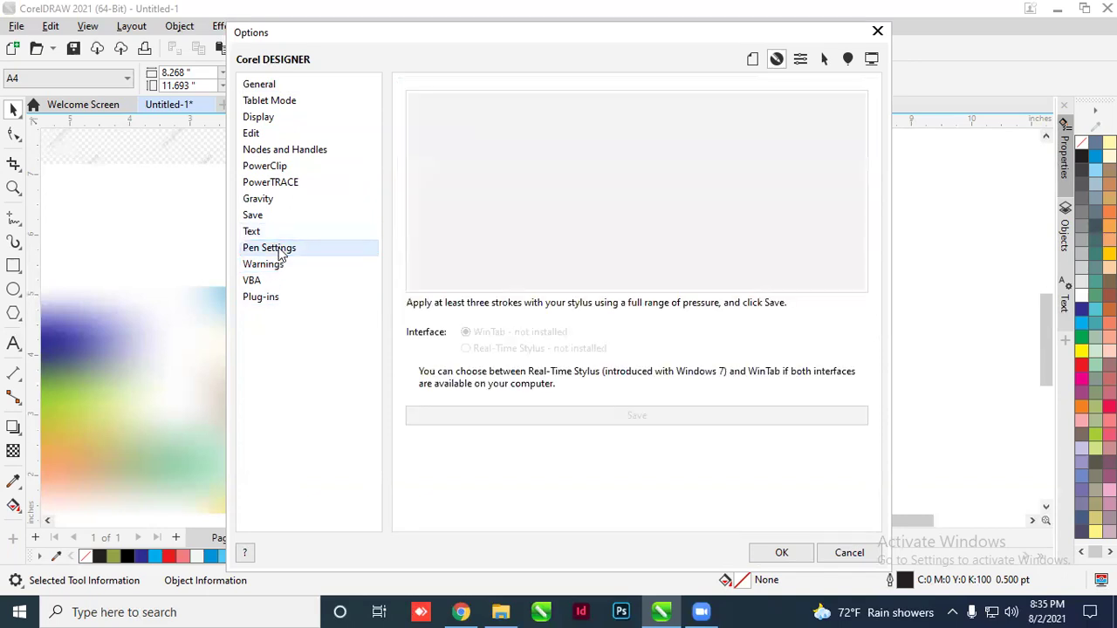
left_click(281, 264)
left_click(281, 280)
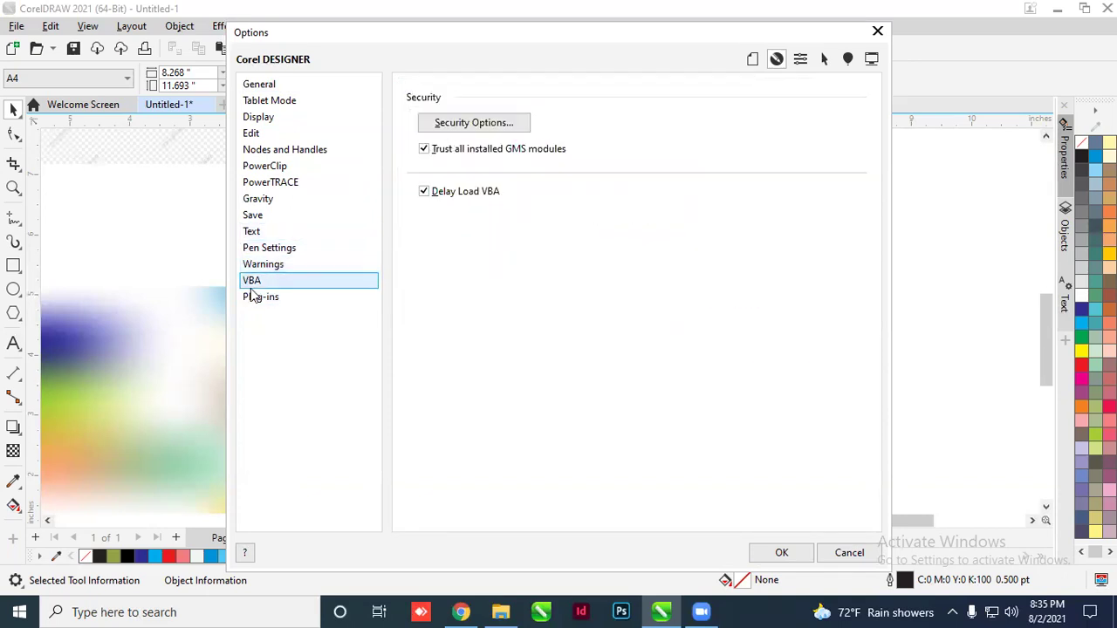
left_click(255, 296)
left_click(281, 119)
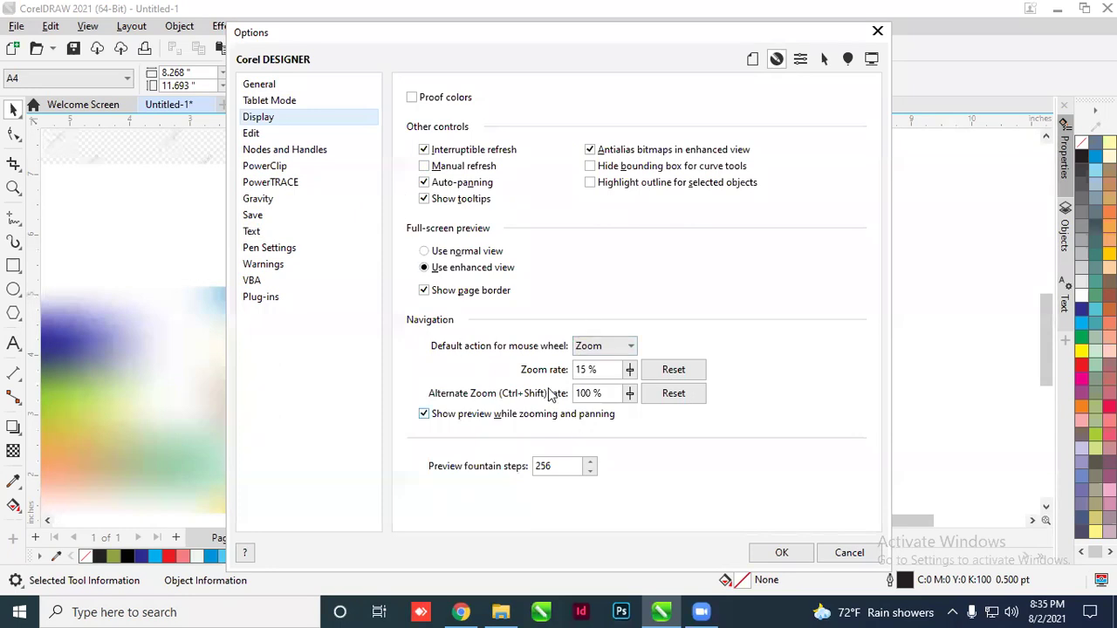
left_click(878, 31)
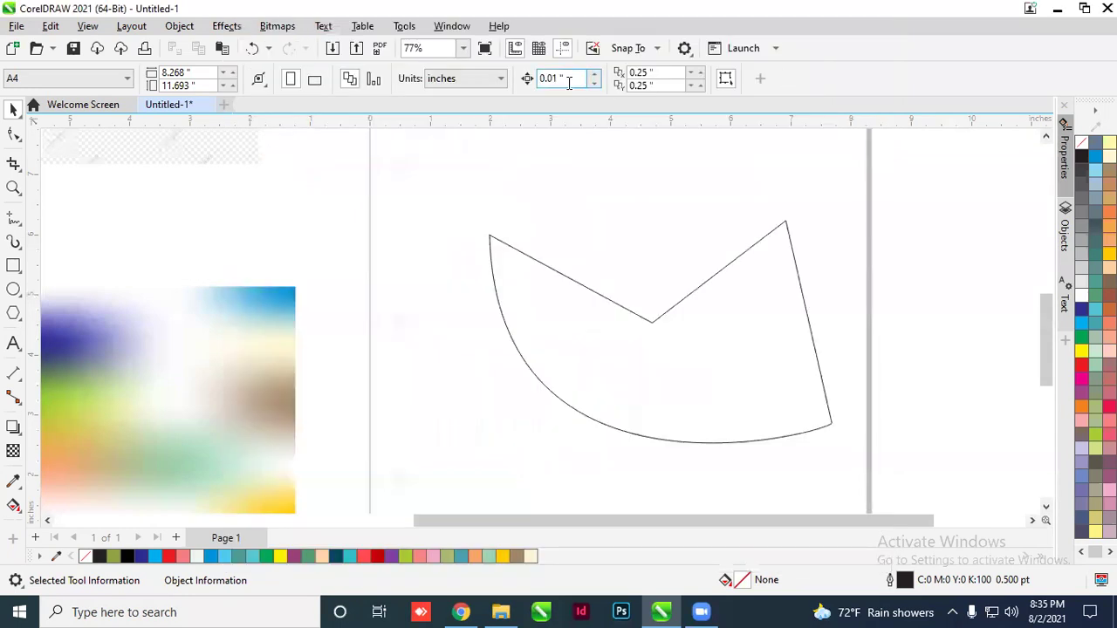
Select the notched curve and inspect its outline width field and available widths without changing them
left_click(563, 291)
left_click(486, 78)
right_click(486, 79)
key("Escape")
right_click(486, 78)
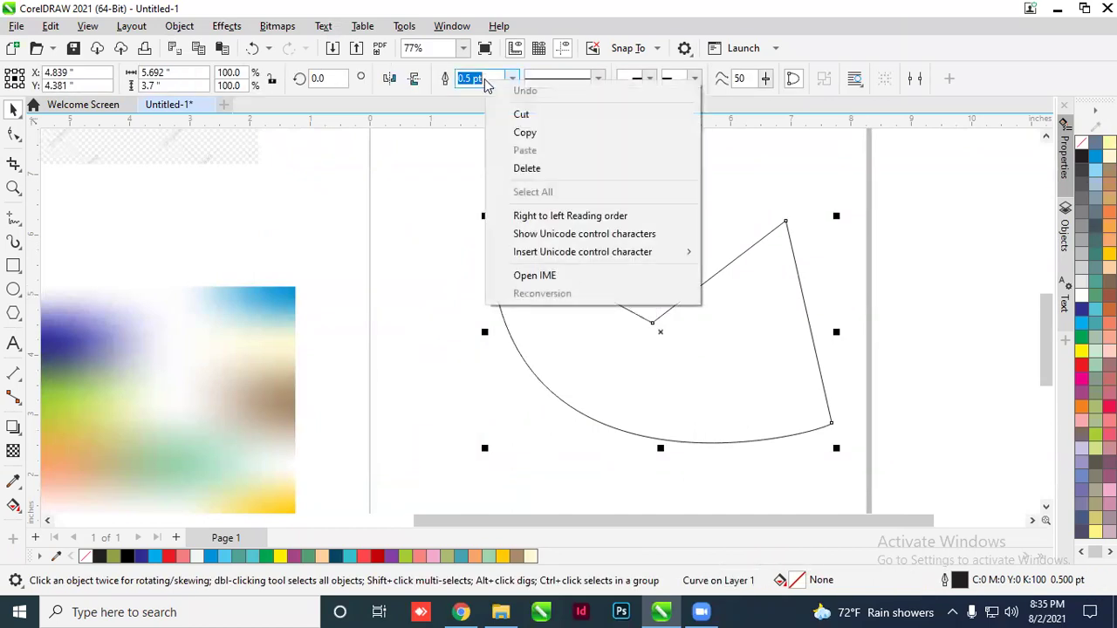
left_click(482, 80)
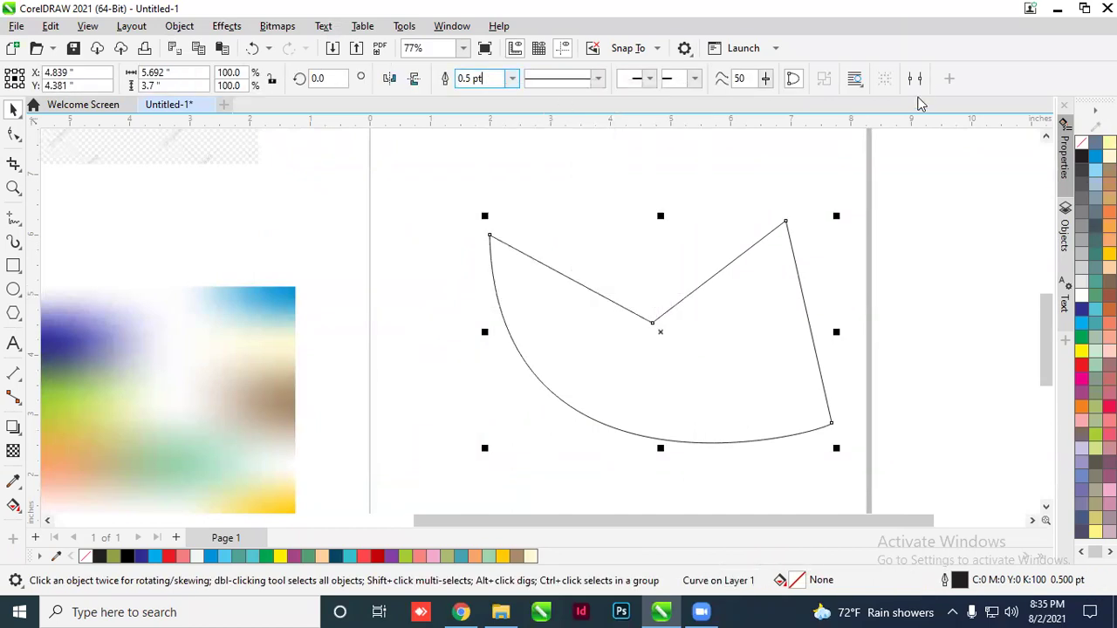
left_click(513, 79)
left_click(513, 79)
View the Customize choices for default button size, toolbar items and the Property bar toolbar, then dismiss them
right_click(502, 99)
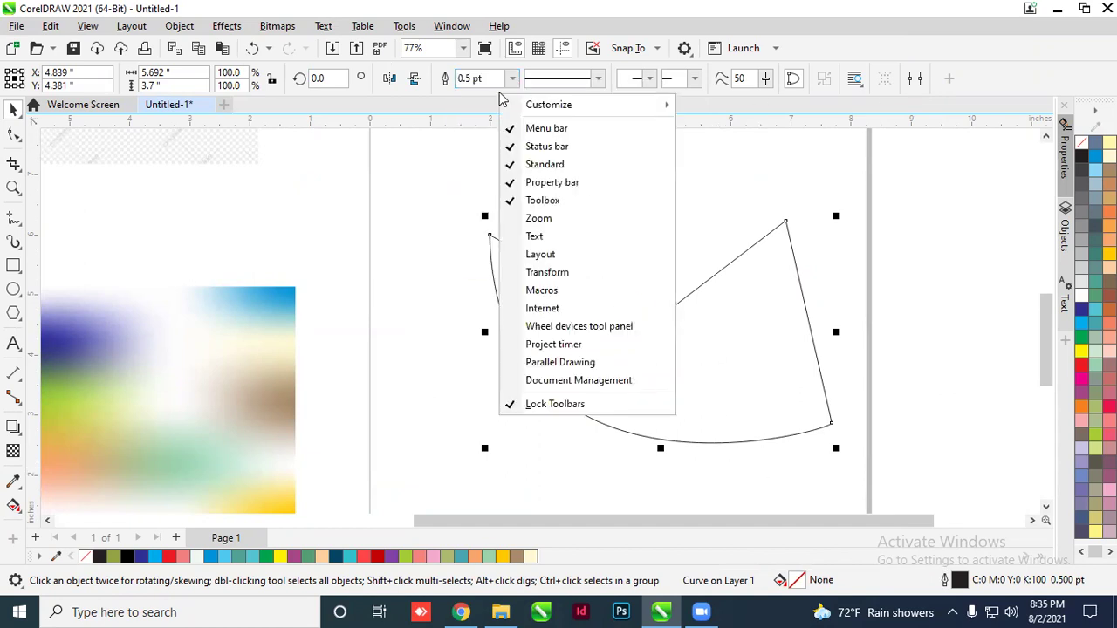
mouse_move(569, 105)
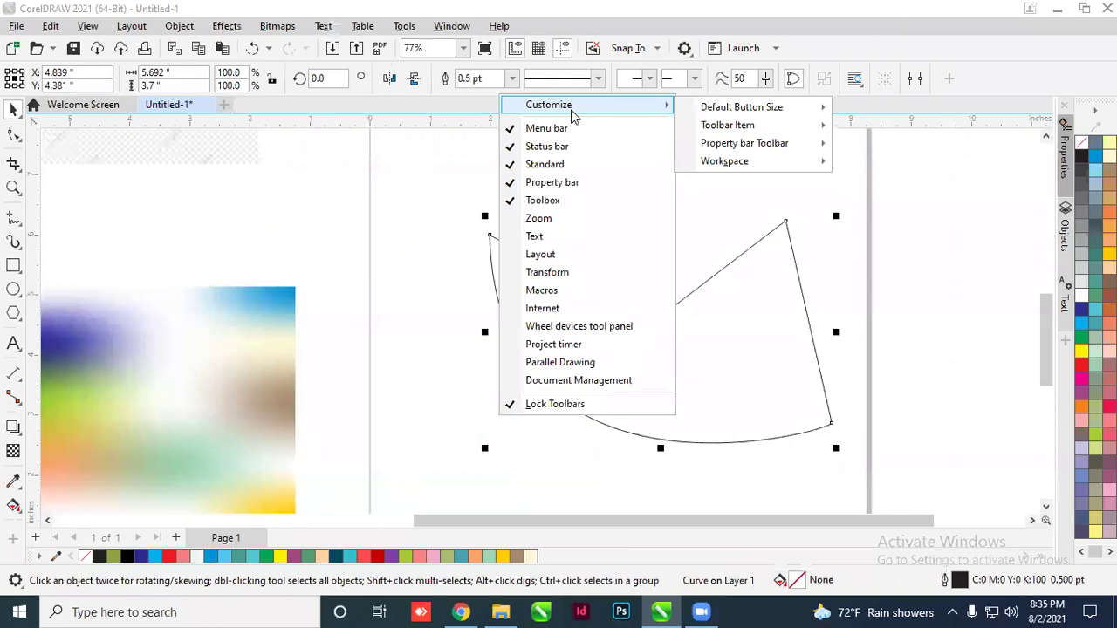
mouse_move(743, 116)
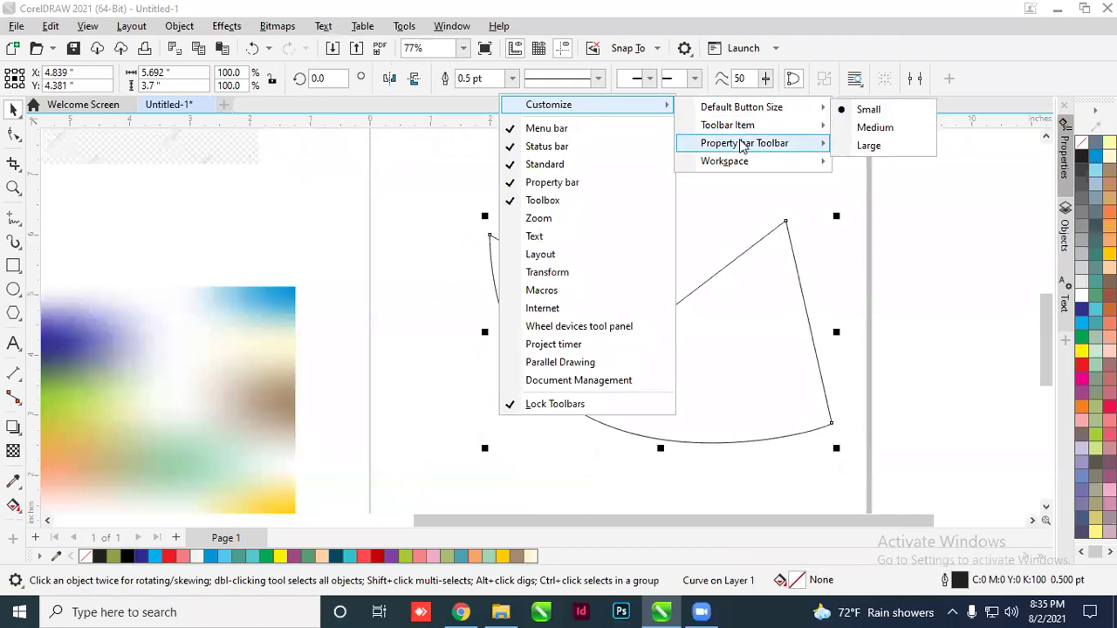
mouse_move(737, 161)
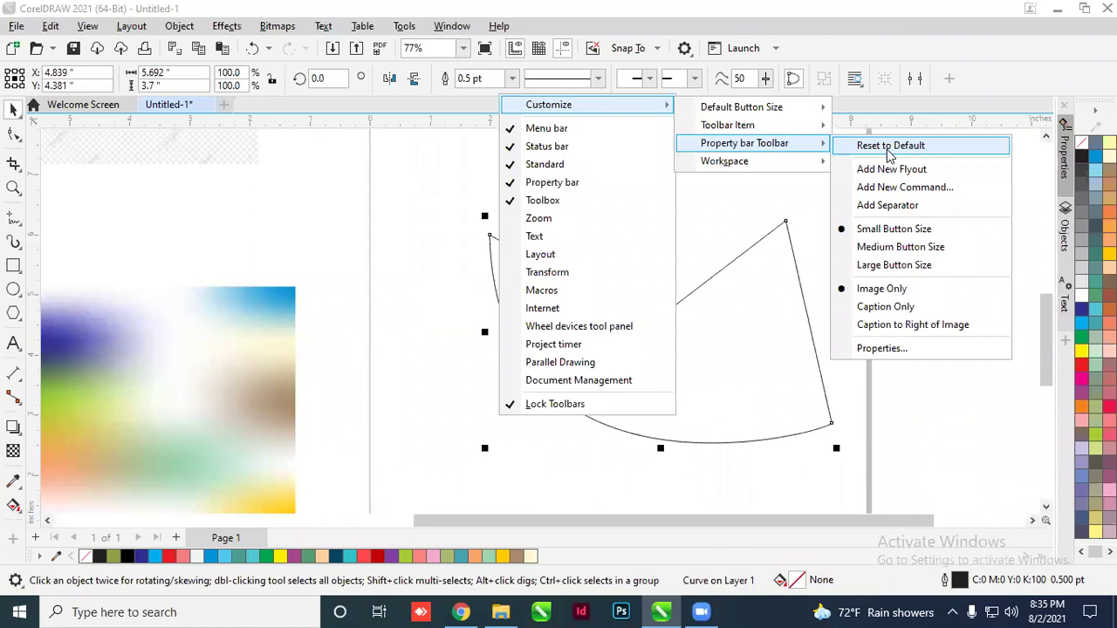
left_click(921, 101)
Review the toolbar Customize choices again, including Workspace import and export and the Property bar reset to default, then dismiss them
right_click(978, 83)
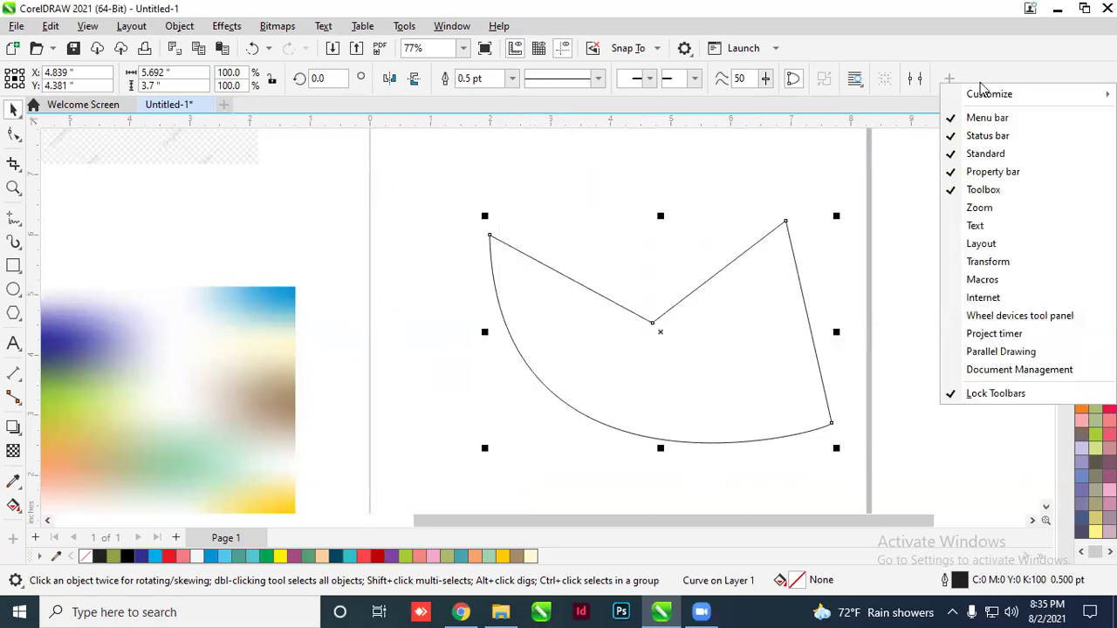
right_click(881, 49)
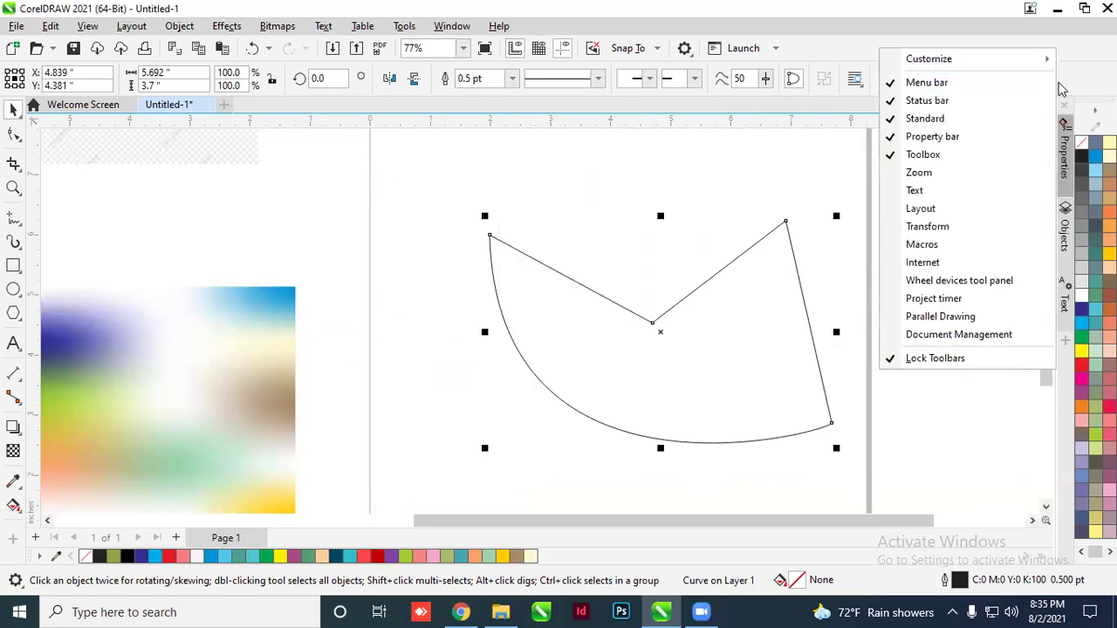
right_click(940, 81)
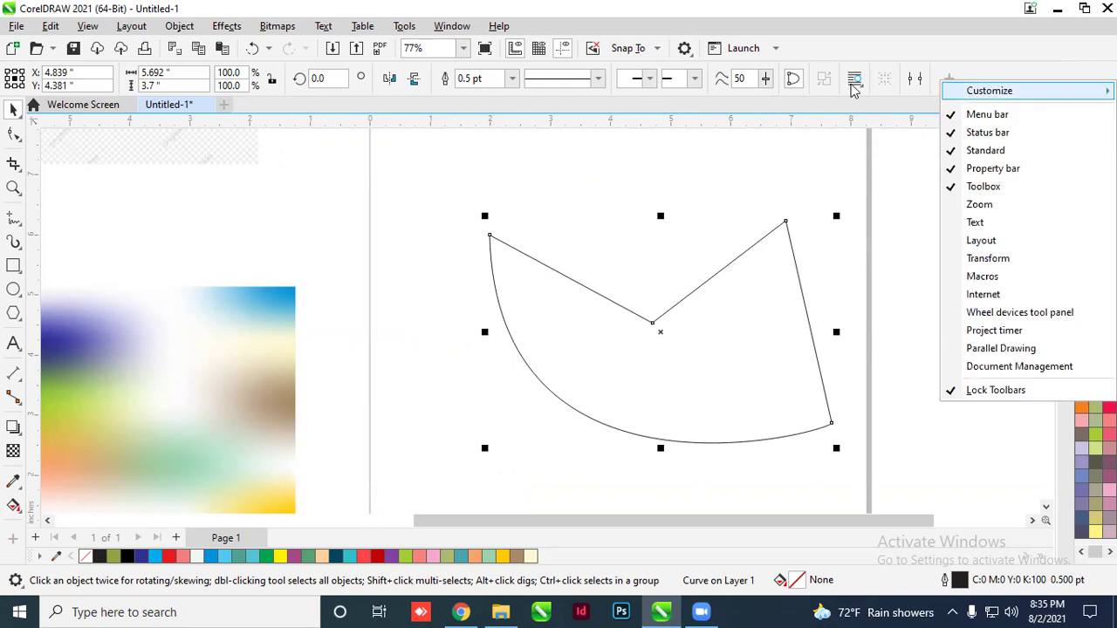
right_click(1019, 72)
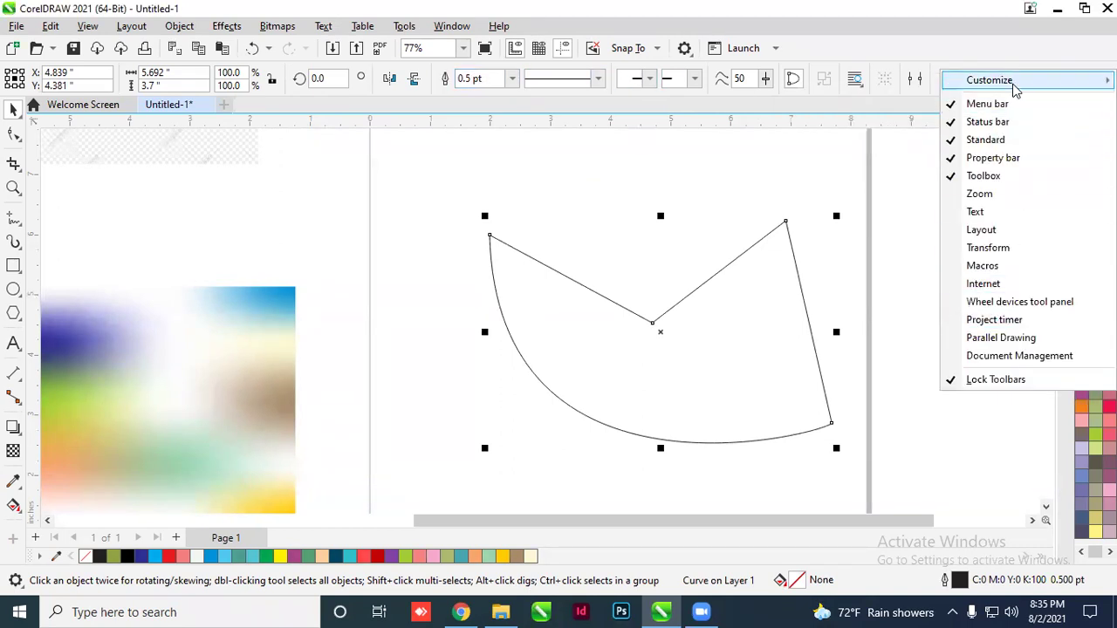
mouse_move(1004, 80)
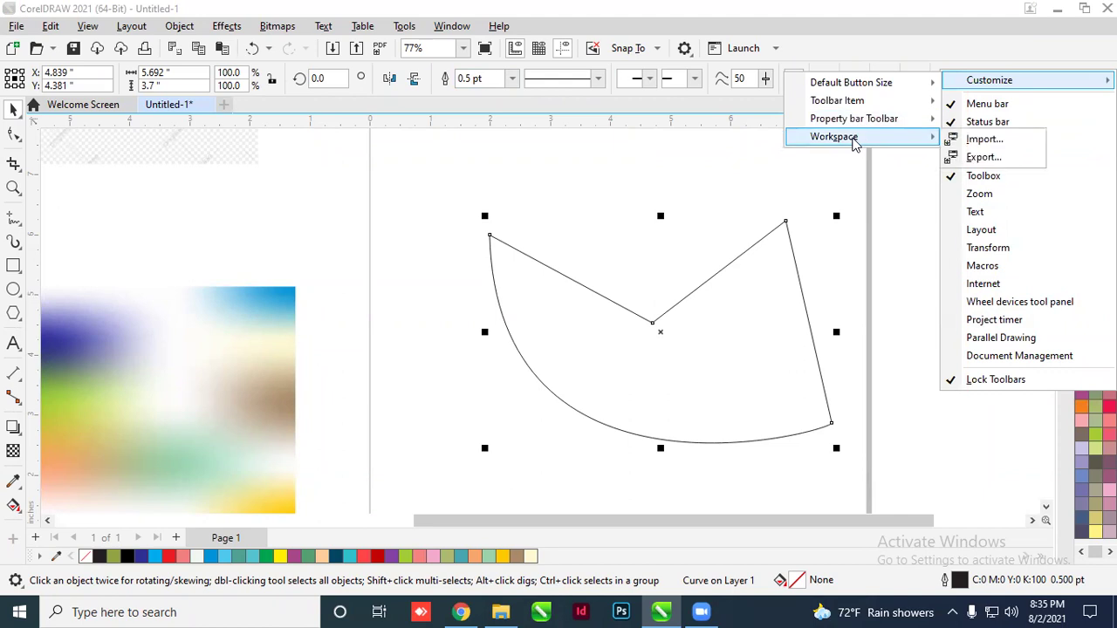
mouse_move(879, 121)
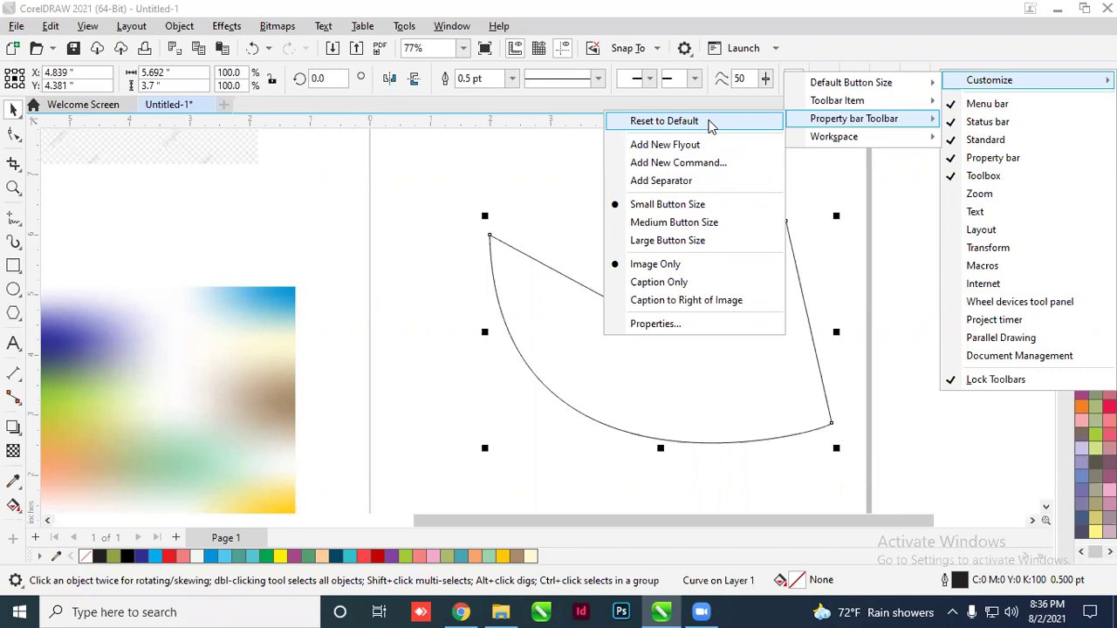
left_click(843, 53)
Move the notched curve up the page to just beneath the ribbon banner, centred at about X 4.23, Y 6.75 inches, and deselect it
left_click(550, 225)
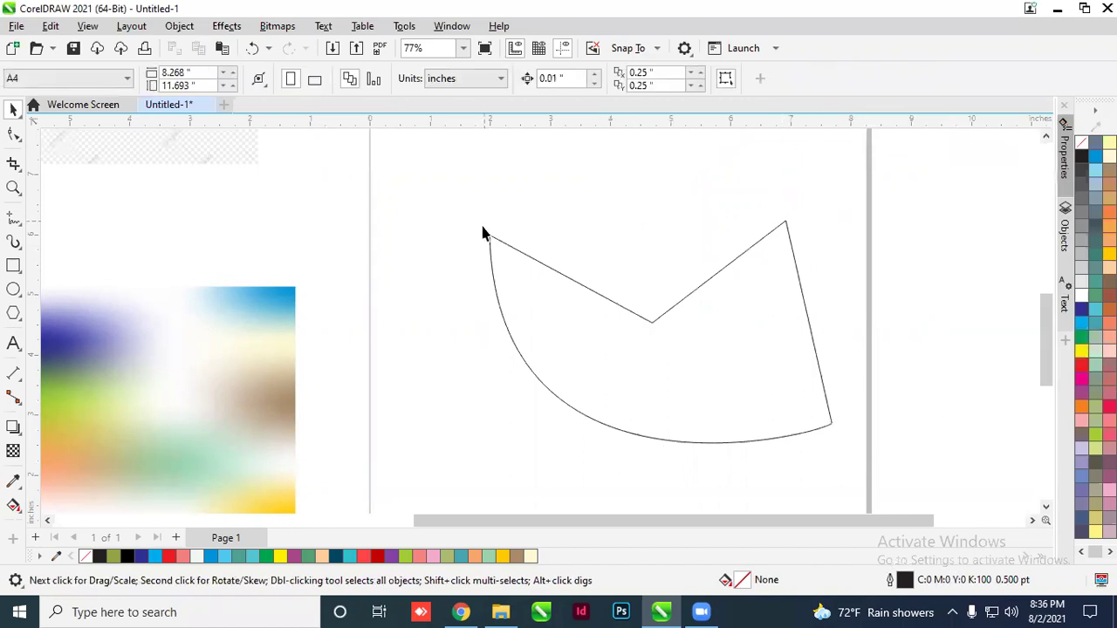
left_click_drag(529, 258, 462, 242)
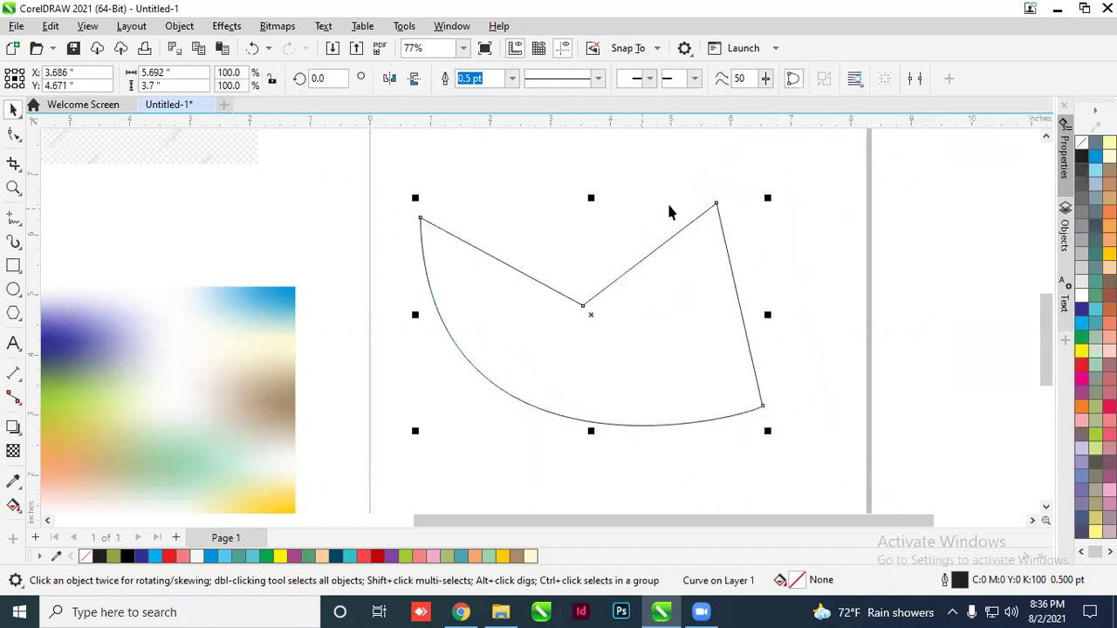
left_click(793, 225)
left_click(614, 293)
scroll(494, 361, "down", 4)
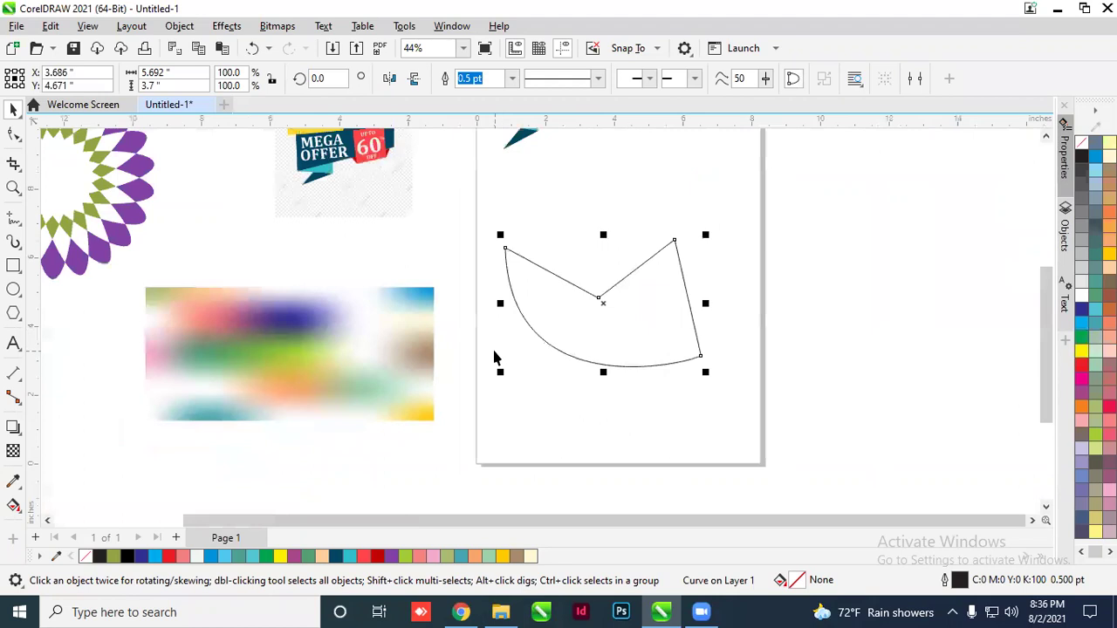
scroll(631, 244, "up", 2)
scroll(613, 253, "down", 1)
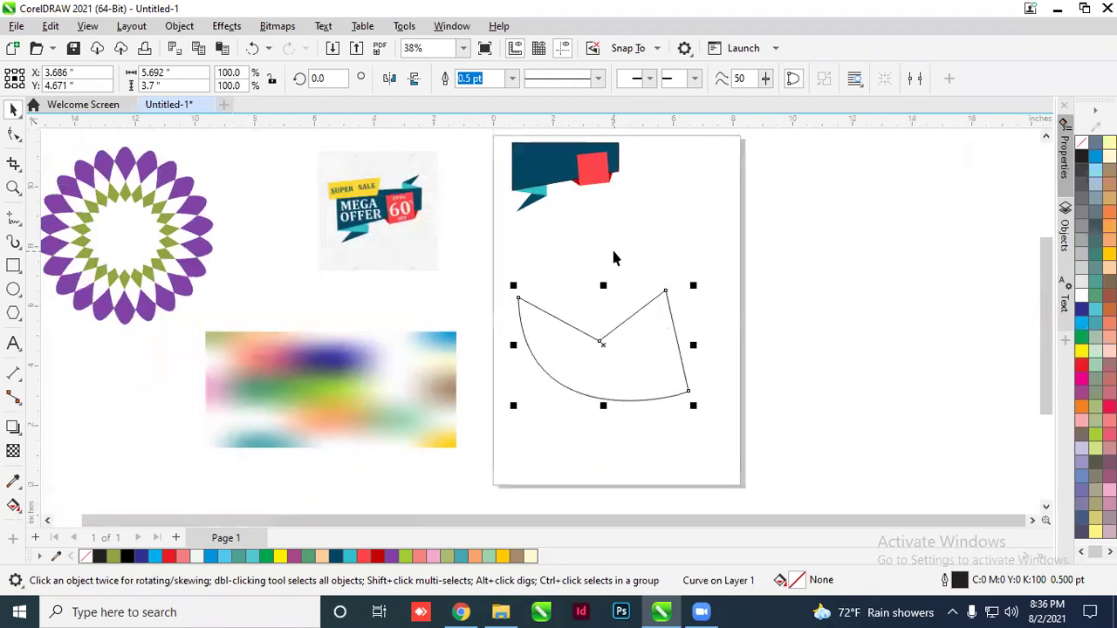
left_click(686, 250)
left_click_drag(627, 321, 644, 258)
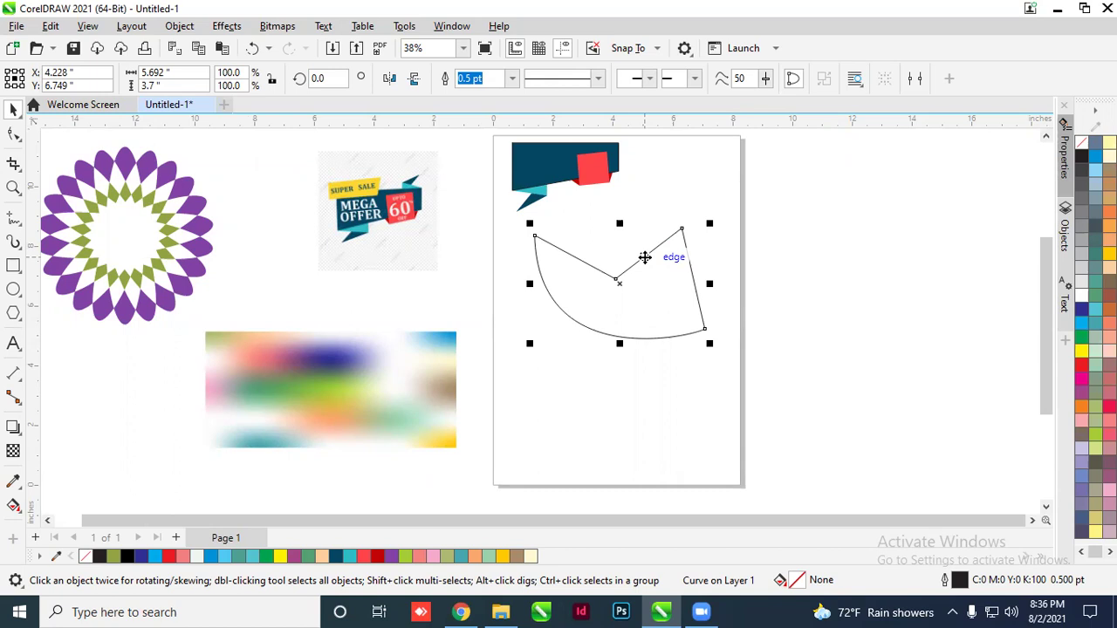
scroll(505, 361, "down", 2)
scroll(384, 329, "up", 1)
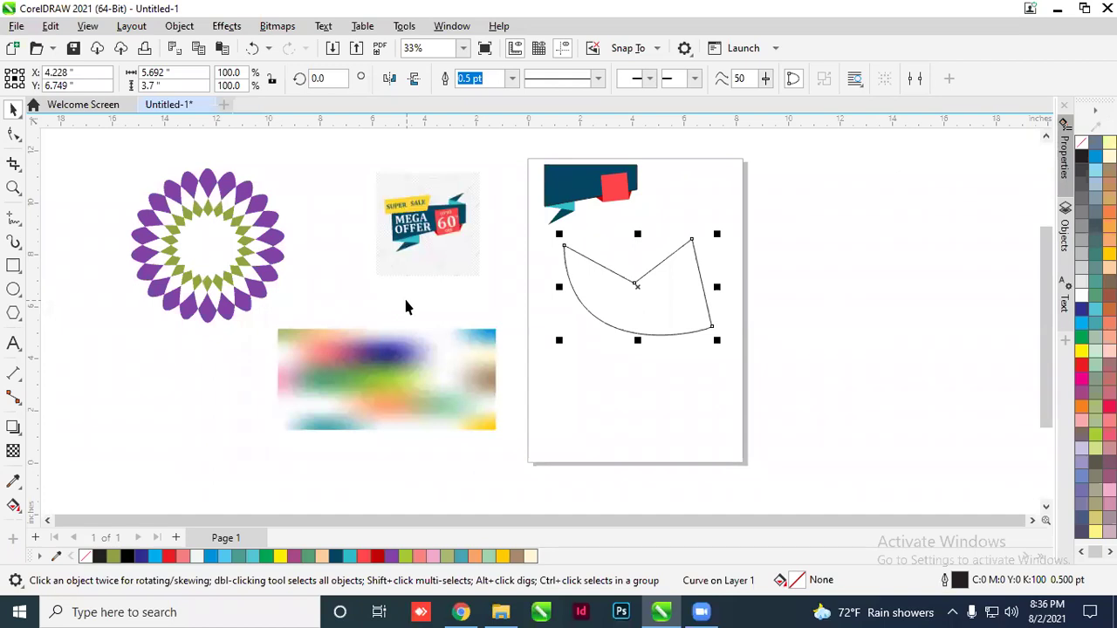
key("Escape")
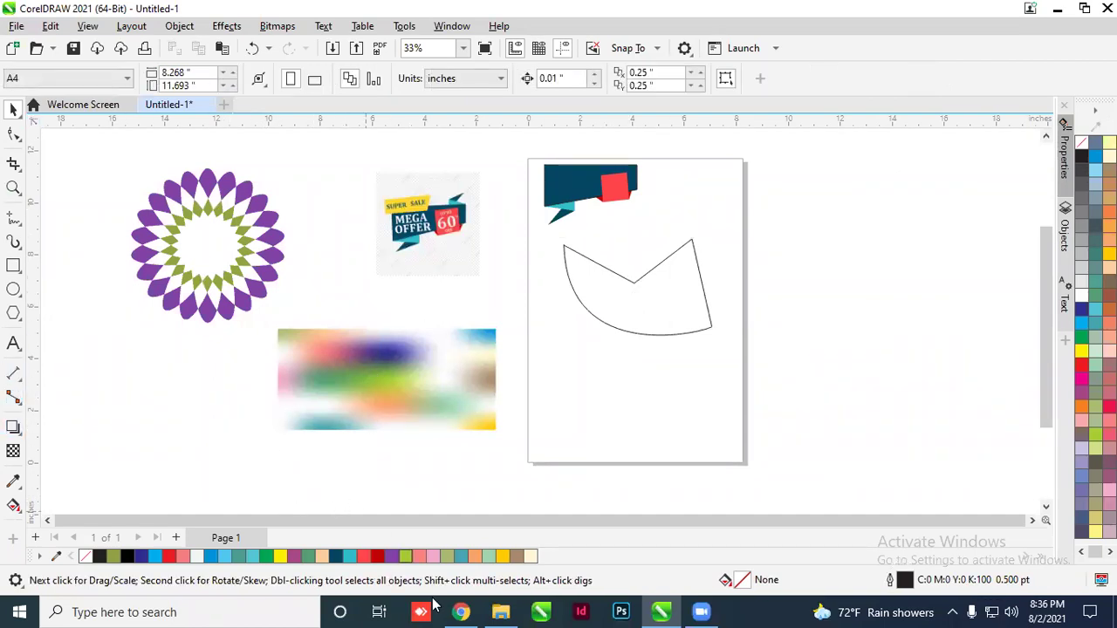
Import the POPWIRE logo image 3aa7a2f59c3b11c03b7ae854b59e1fbb from the Corel work folder and place it beside the page
left_click(330, 50)
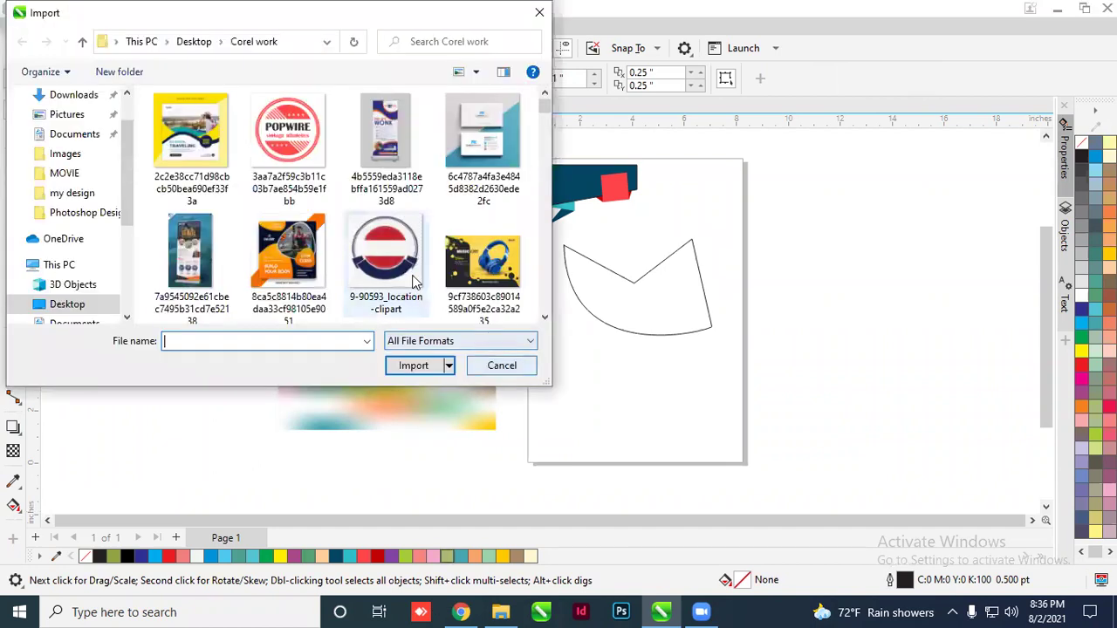
left_click(288, 139)
left_click(417, 367)
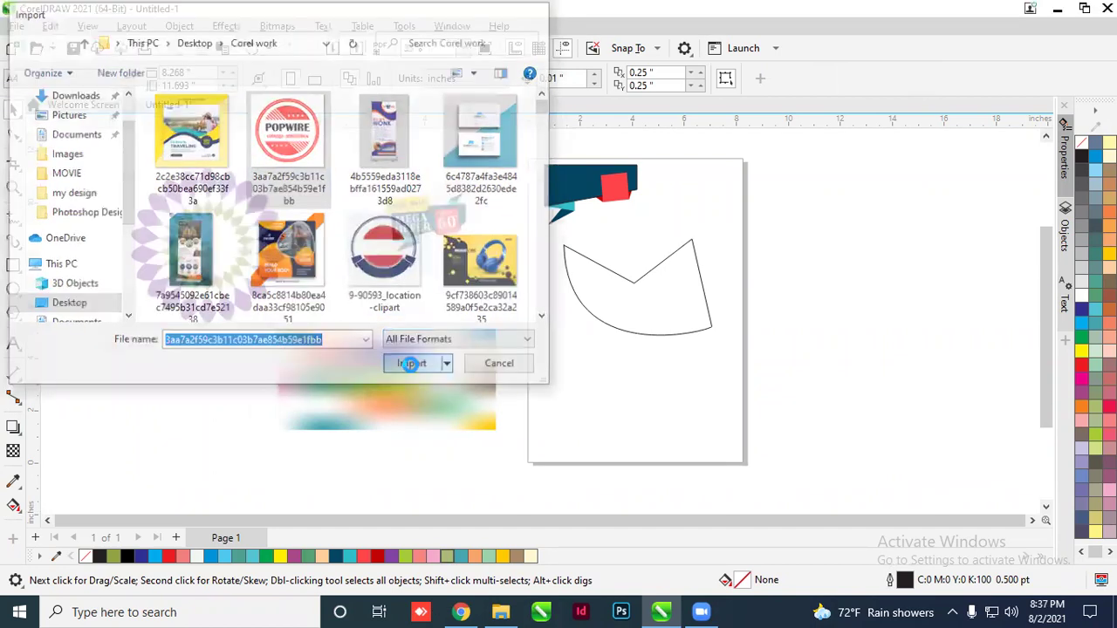
left_click(813, 214)
scroll(1026, 343, "up", 1)
scroll(1028, 344, "up", 1)
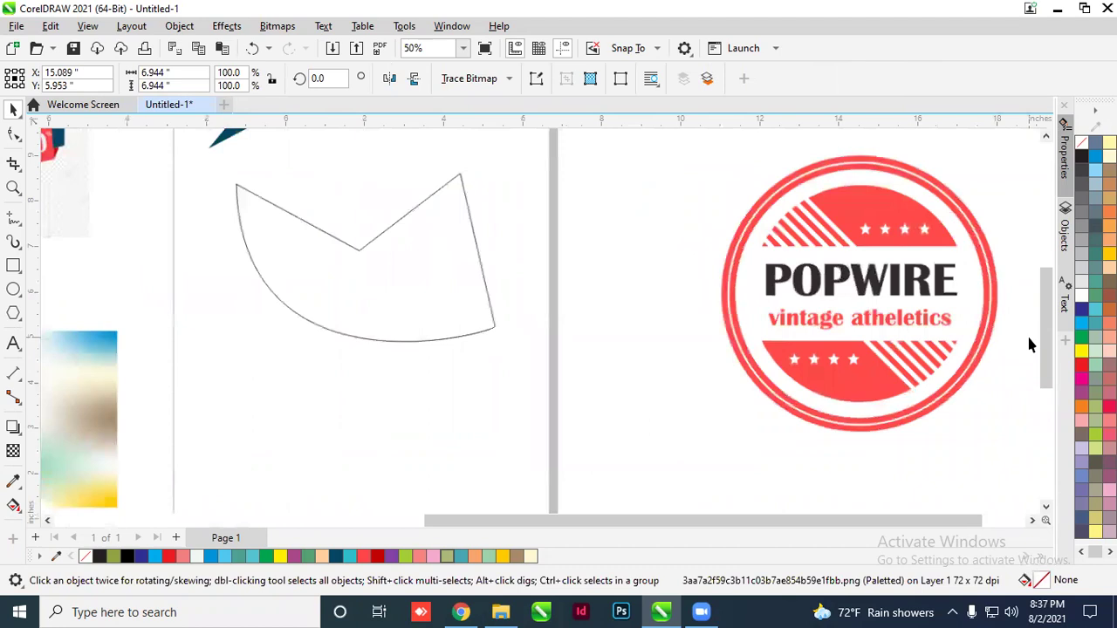
Move the imported POPWIRE logo closer to the page edge, centred at about X 12.43, Y 6.12 inches
scroll(679, 258, "down", 1)
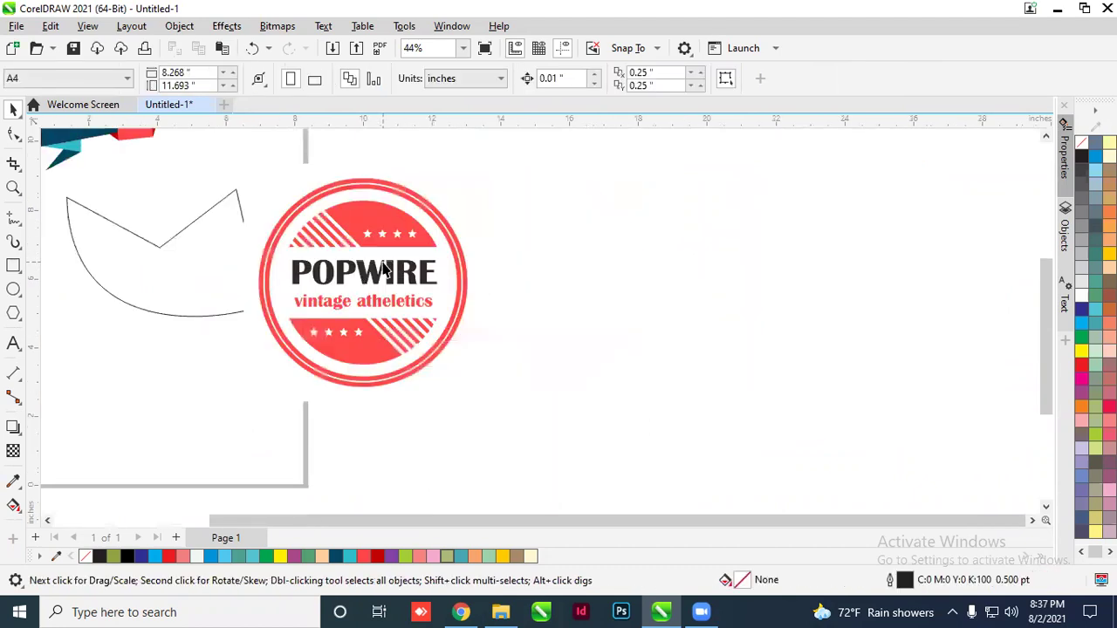
left_click_drag(564, 197, 648, 189)
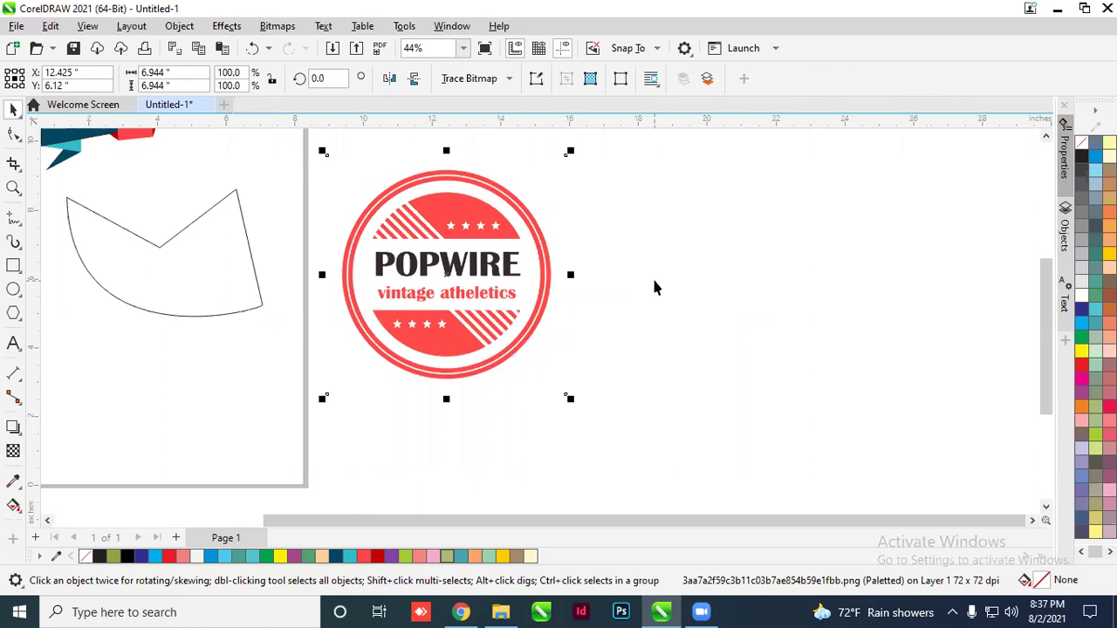
scroll(137, 267, "down", 3)
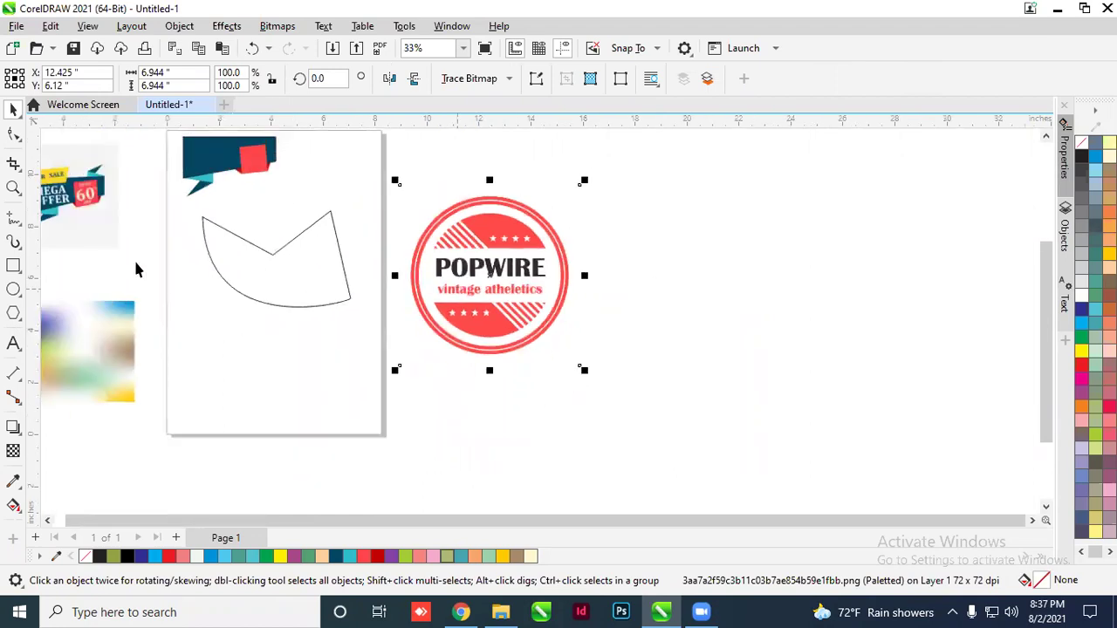
scroll(558, 305, "down", 1)
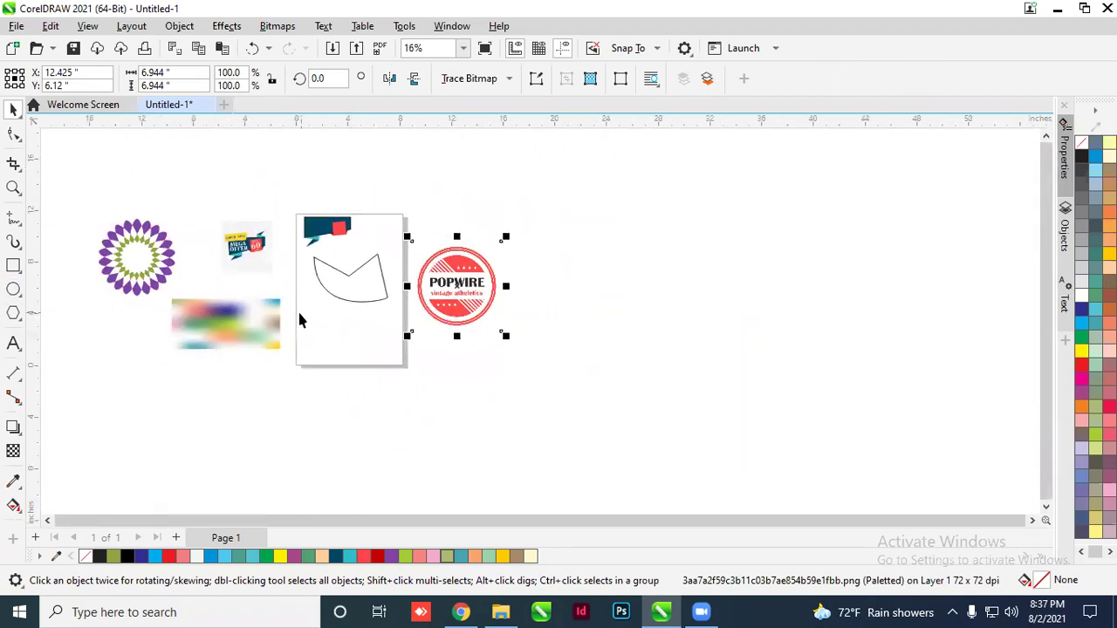
scroll(523, 358, "left", 2)
scroll(236, 353, "up", 1)
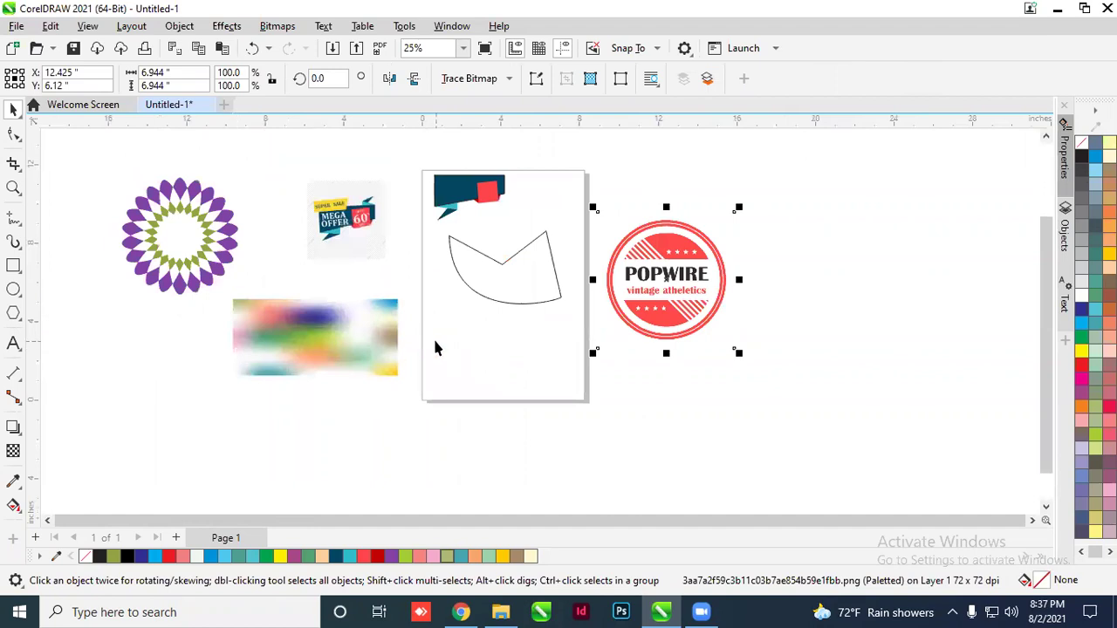
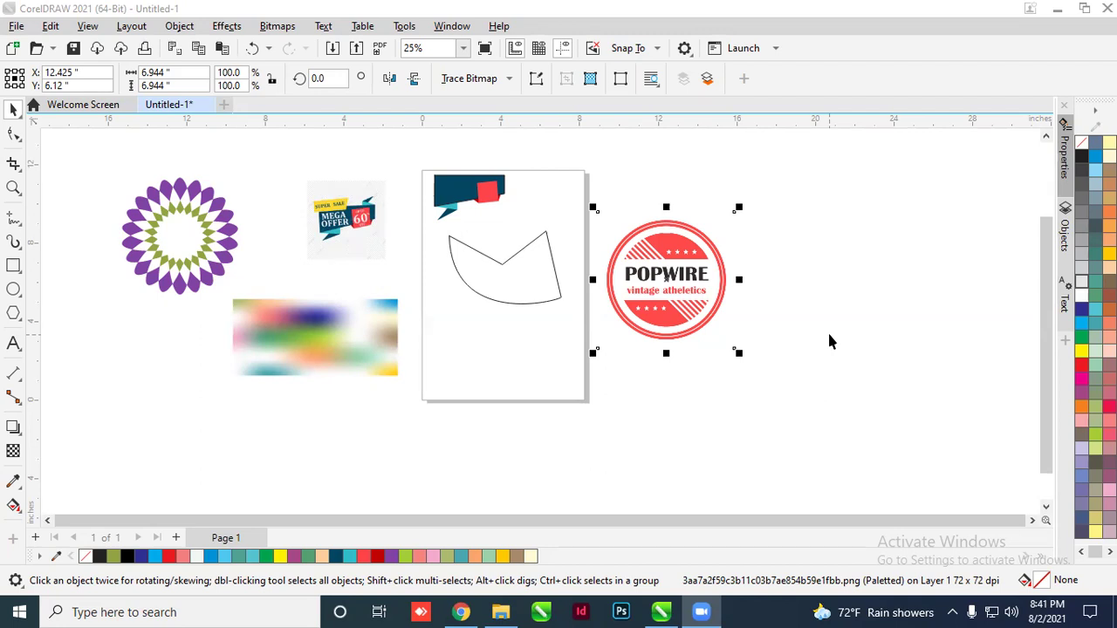
Look at the Interactive Fill, Smart Fill and Mesh Fill tools, then return to the Pick tool with nothing selected
left_click(13, 506)
right_click(13, 506)
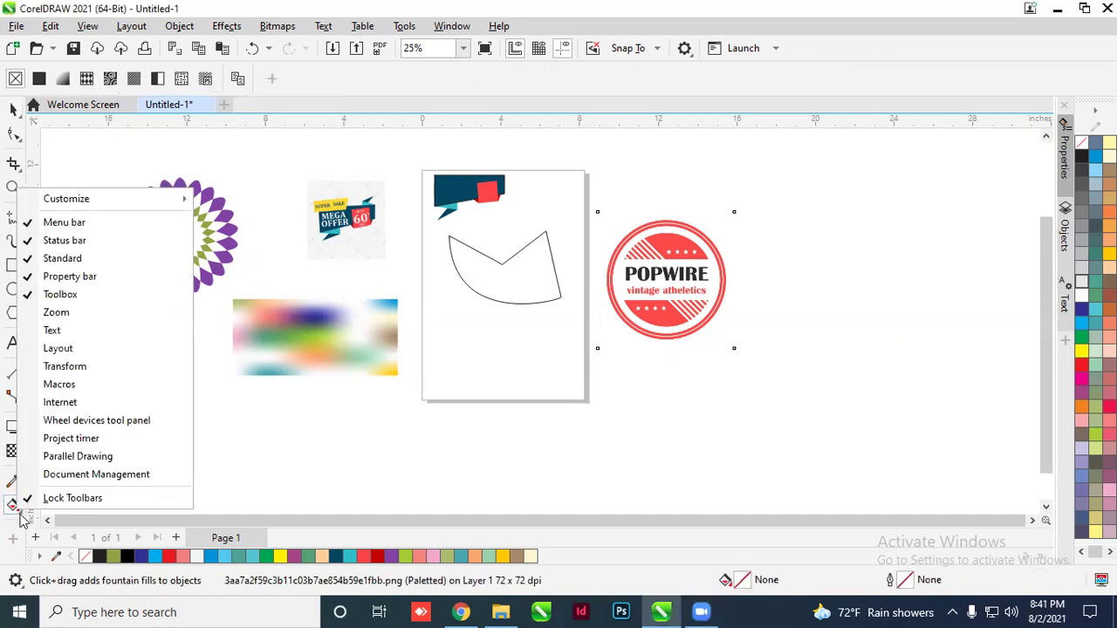
left_click(21, 511)
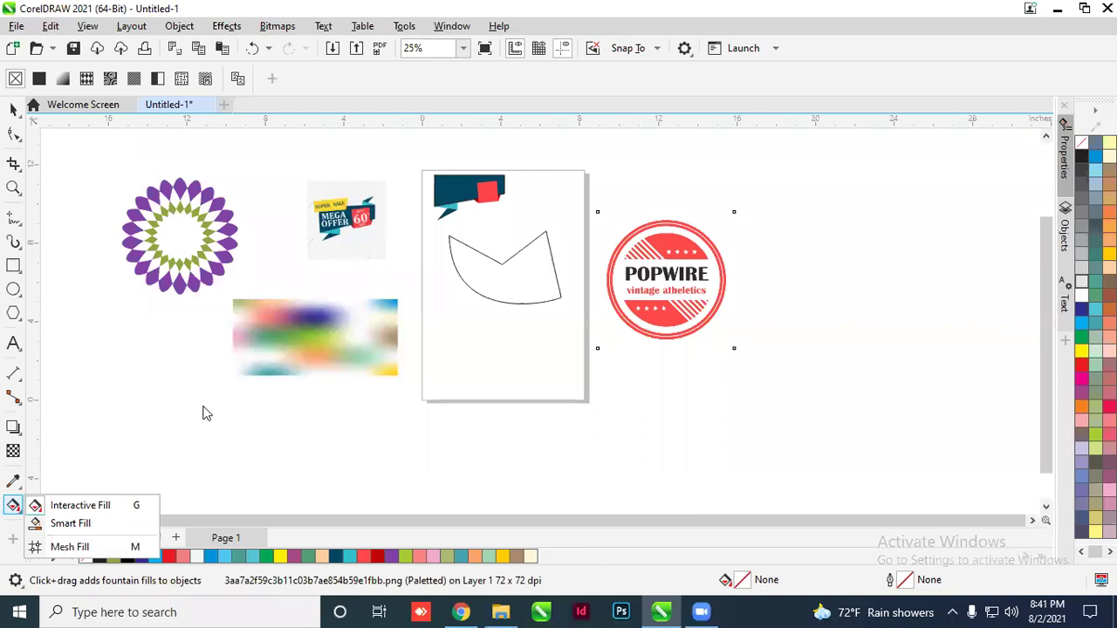
left_click(13, 109)
left_click(125, 328)
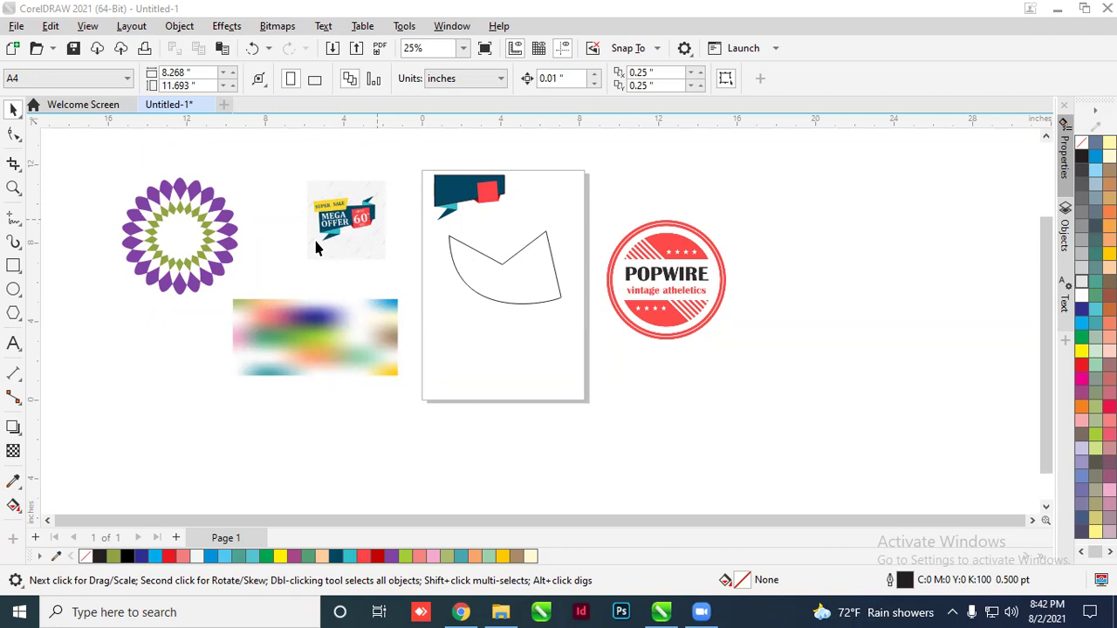
left_click(13, 111)
scroll(623, 337, "down", 2)
scroll(337, 324, "up", 3)
scroll(367, 299, "down", 2)
scroll(424, 227, "up", 2)
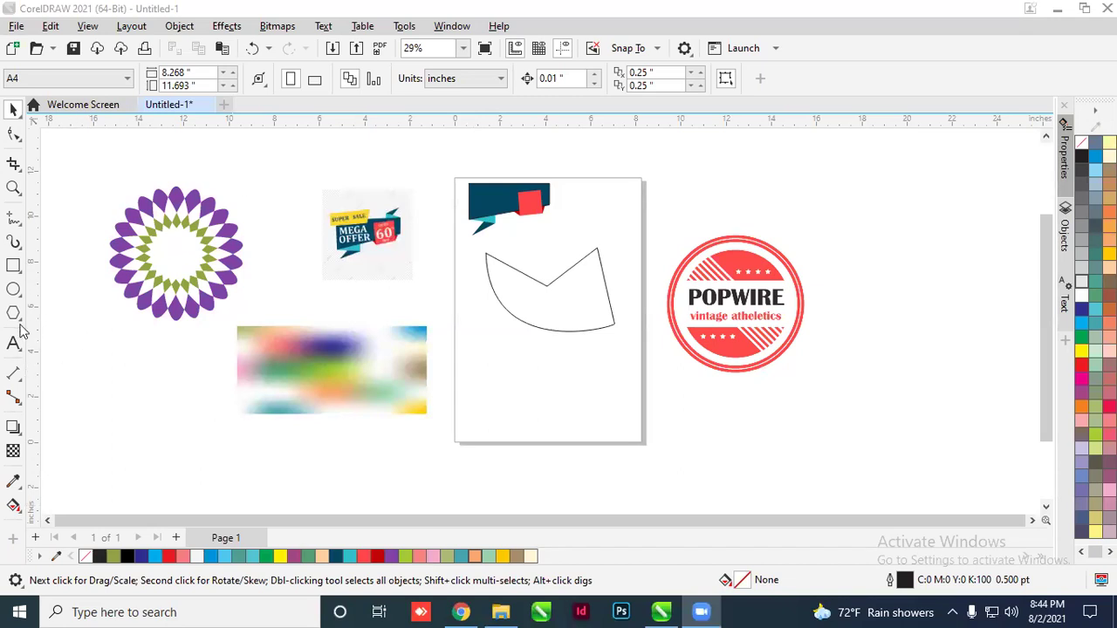
Draw a rectangle below the purple flower pattern and set its width and height to 4 inches each
left_click(13, 265)
left_click_drag(98, 351, 186, 434)
left_click(157, 73)
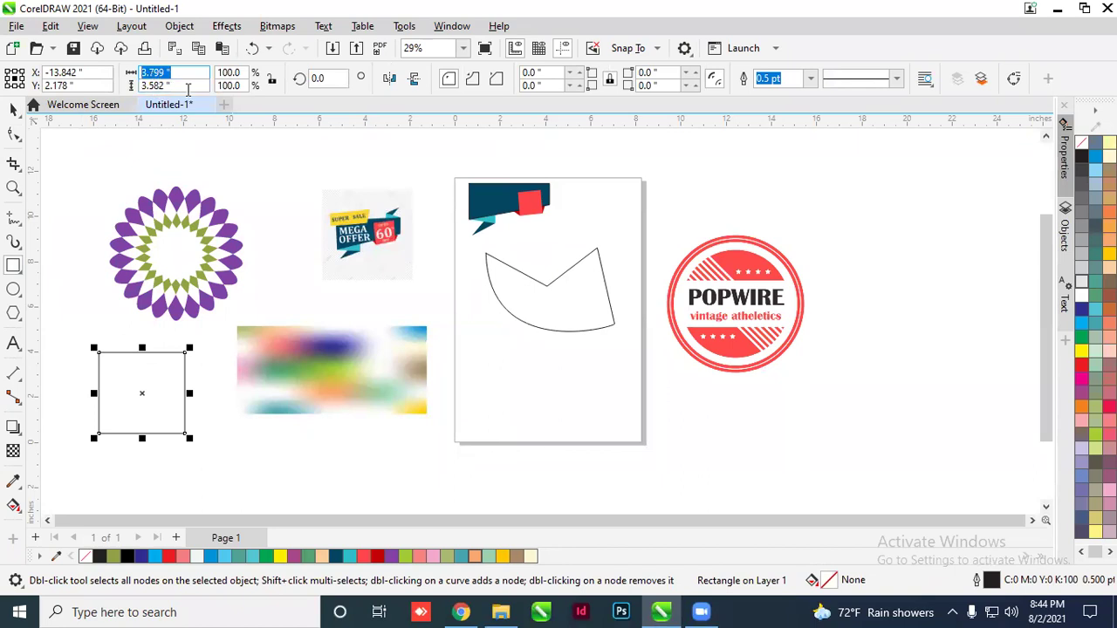
type("4")
key("Tab")
type("4")
key("Return")
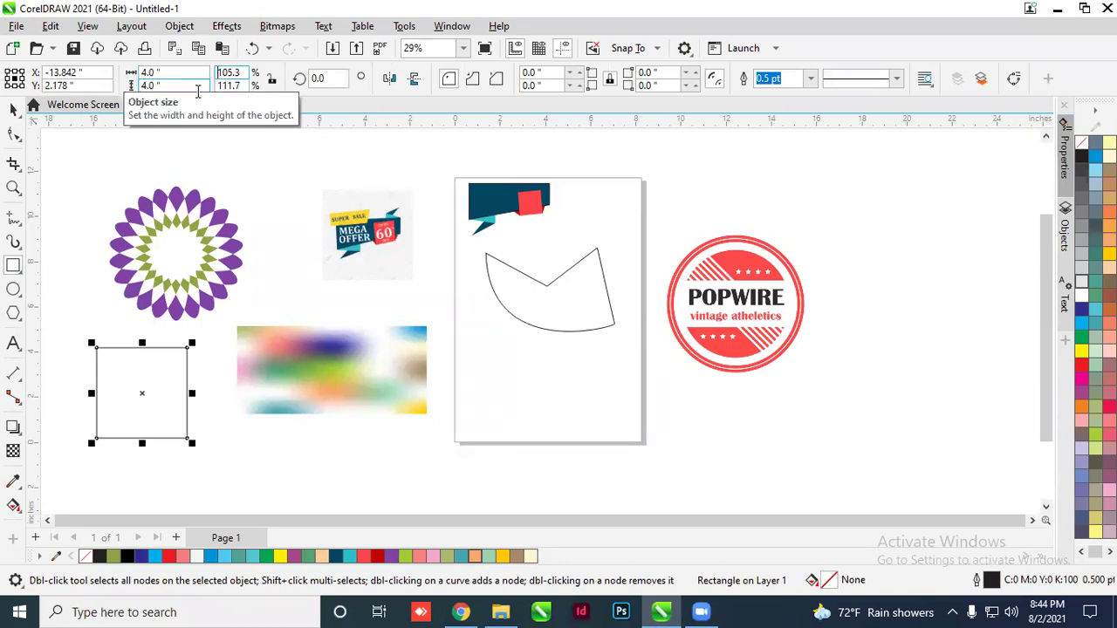
Rotate the 4-inch square about its centre into a diamond, at an angle of about 317.6 degrees, and deselect it
key("space")
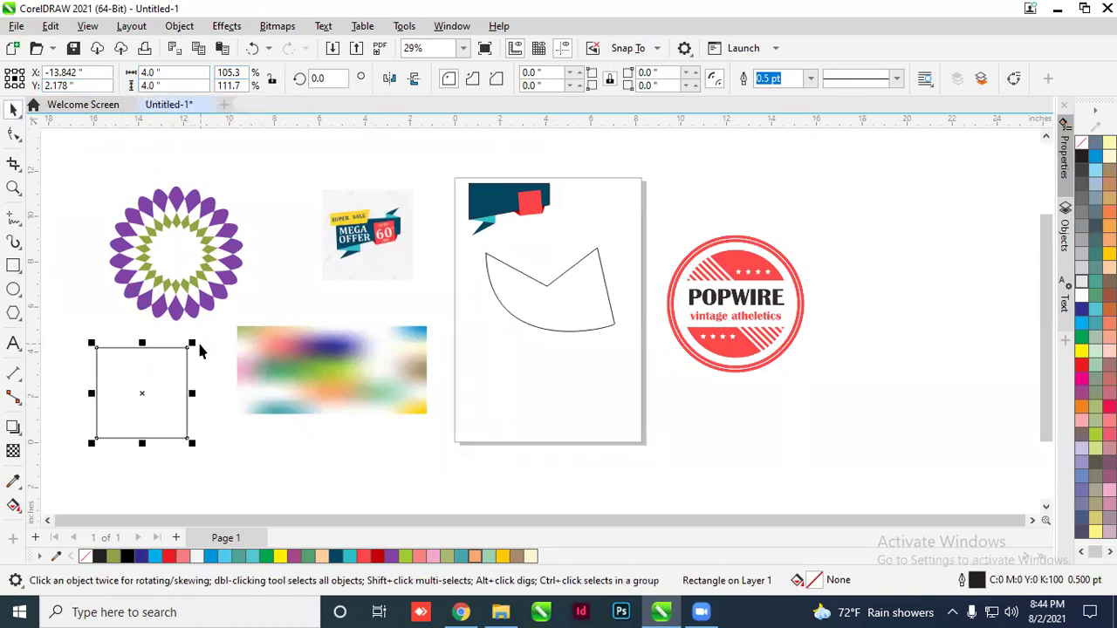
left_click(196, 349)
left_click_drag(200, 354, 209, 394)
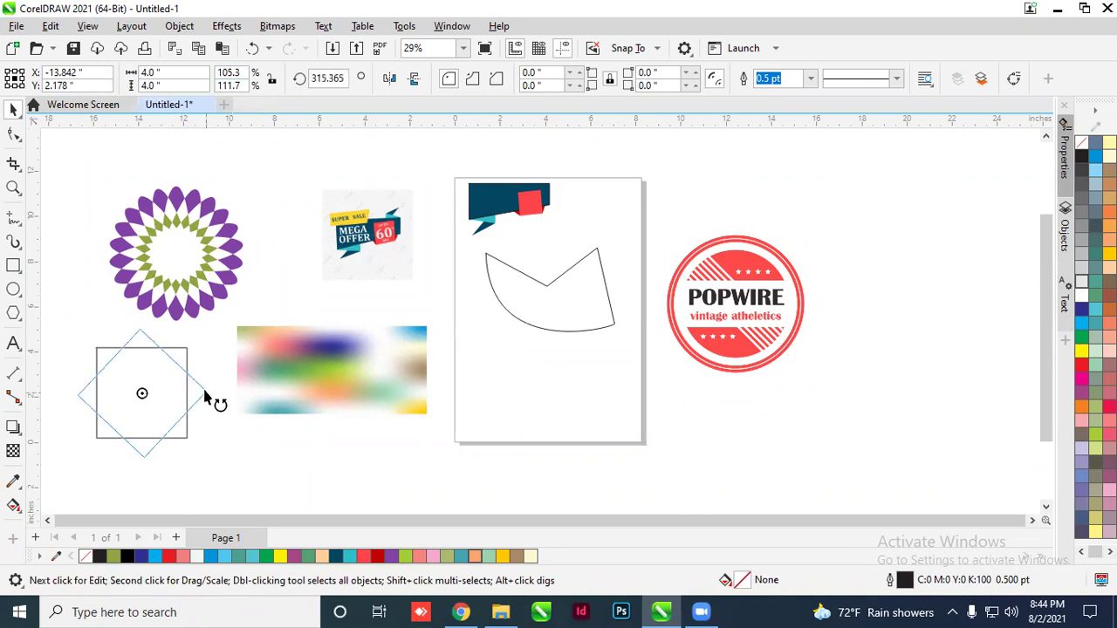
left_click(204, 449)
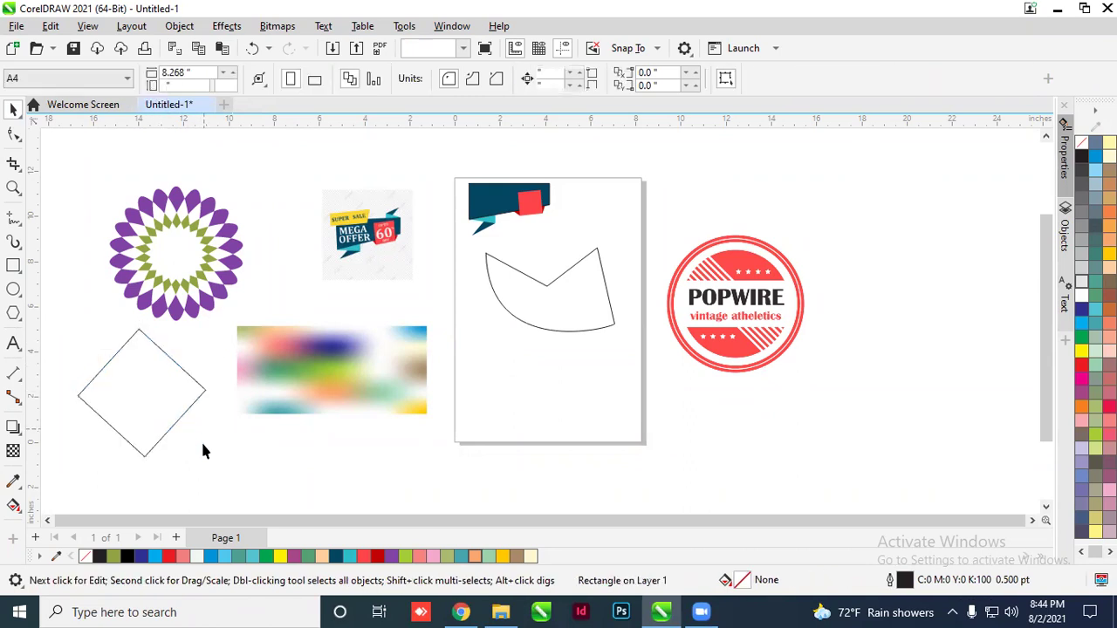
left_click(191, 378)
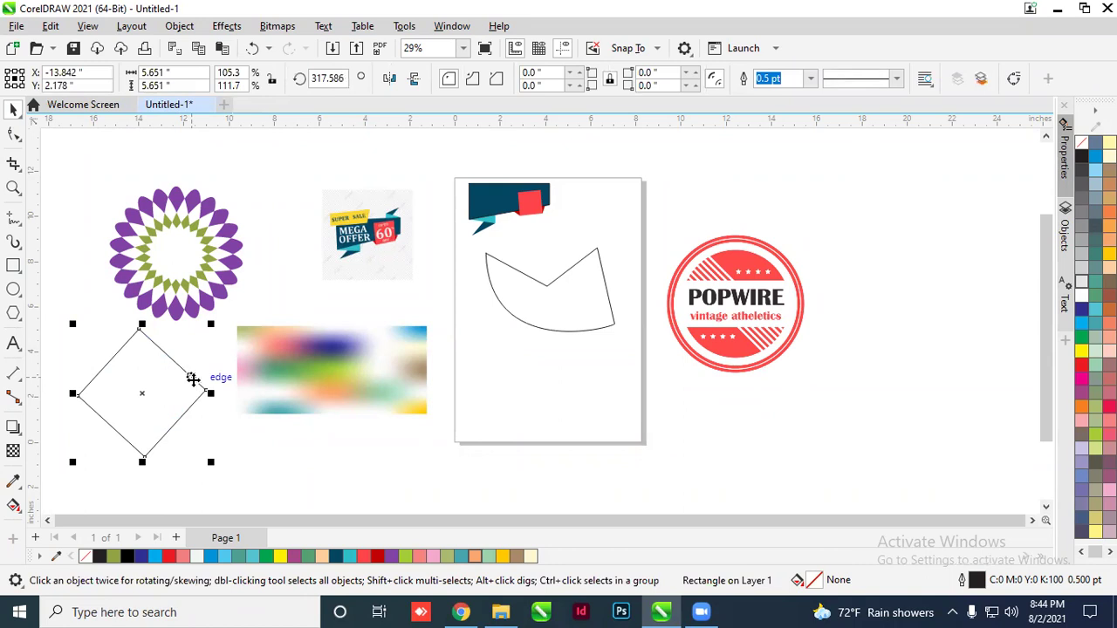
left_click(223, 390)
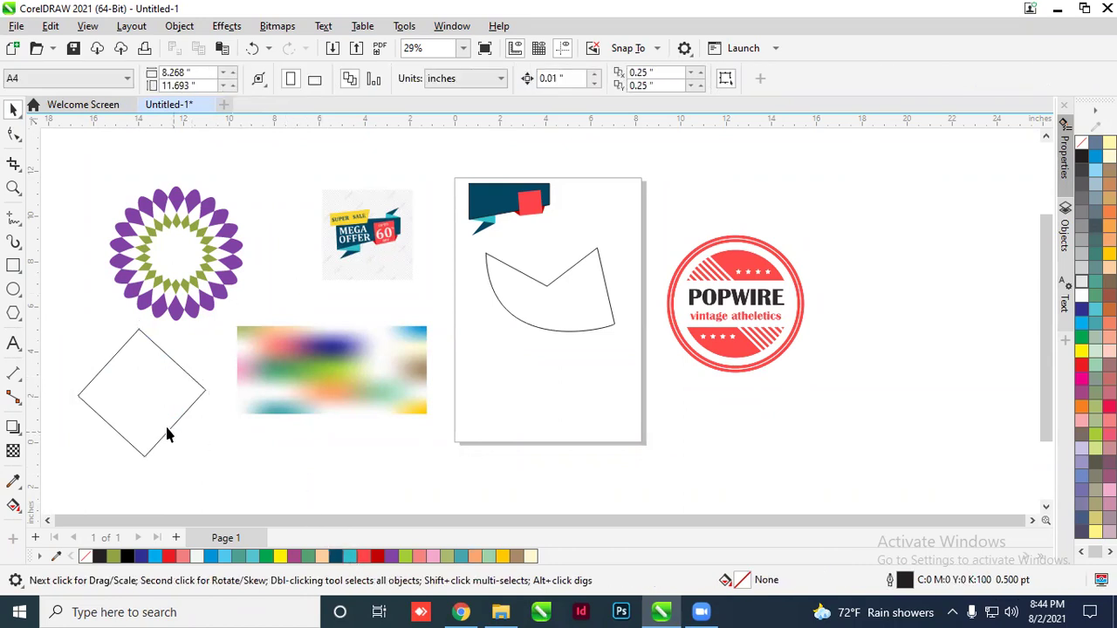
Create a copy of the diamond rotated about the same centre to an angle of about 300.1 degrees
left_click(184, 363)
left_click(171, 375)
left_click(238, 360)
left_click(175, 363)
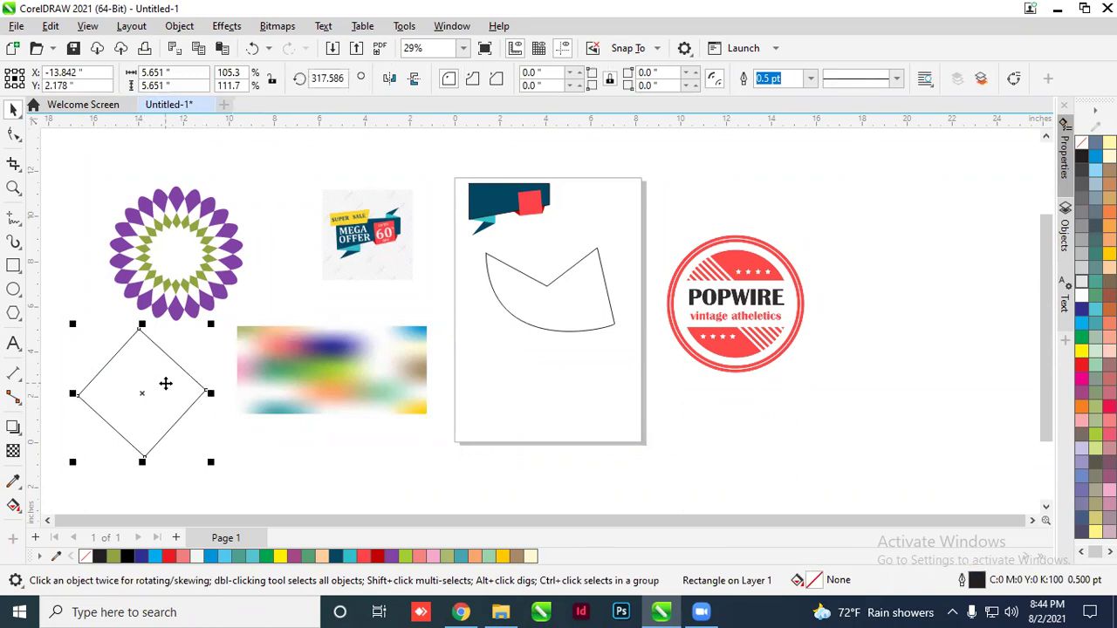
left_click(165, 382)
left_click_drag(229, 326, 209, 384)
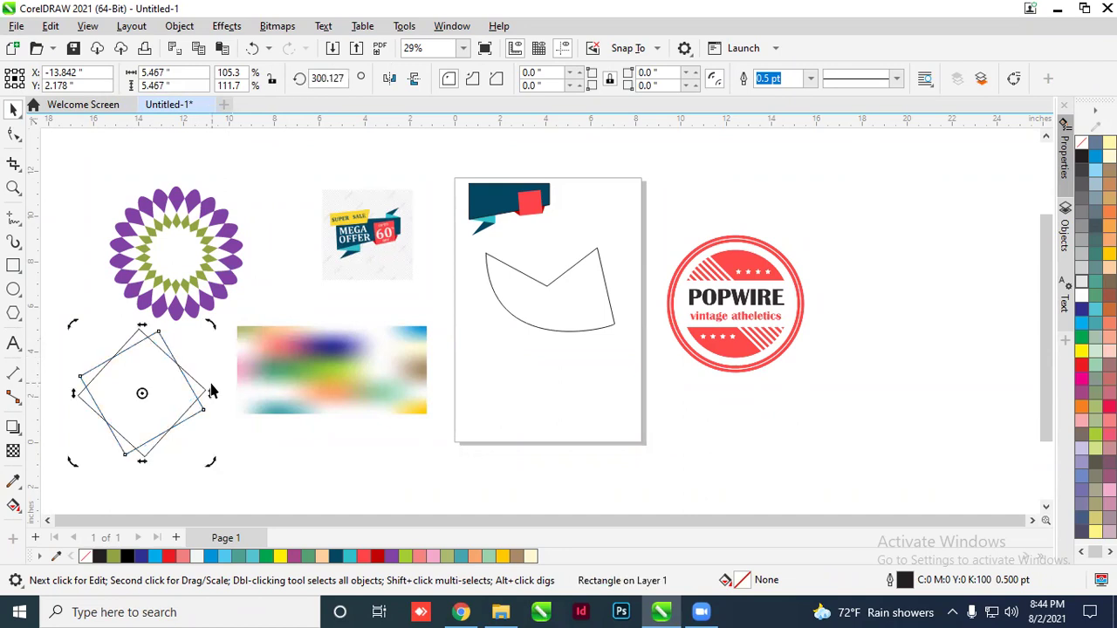
Repeat the rotated copy of the diamond about the same centre until the overlapping squares form a ring
key("ctrl+r")
key("ctrl+r")
key("ctrl+r")
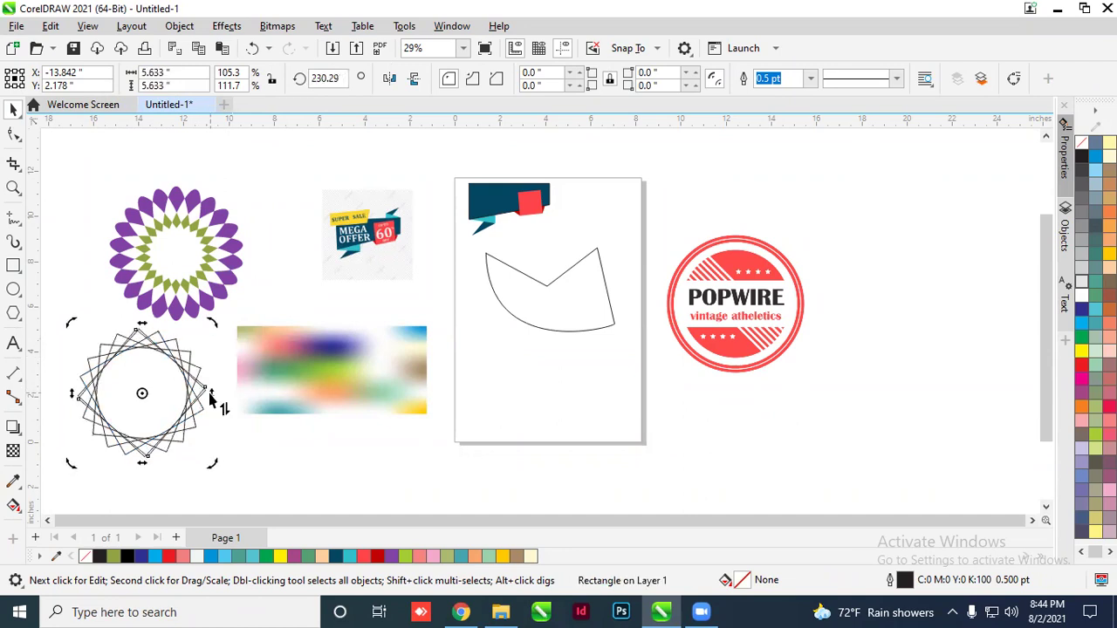
Select all the overlapping rotated squares below the purple flower pattern and delete them
left_click(19, 128)
left_click(13, 110)
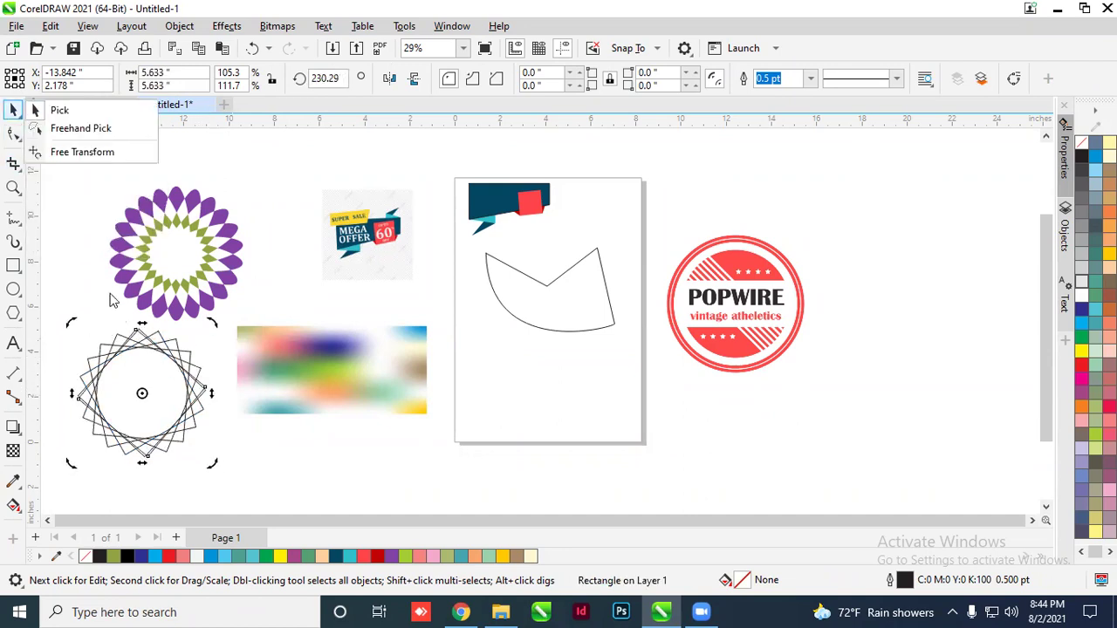
left_click(79, 322)
left_click_drag(144, 460, 225, 477)
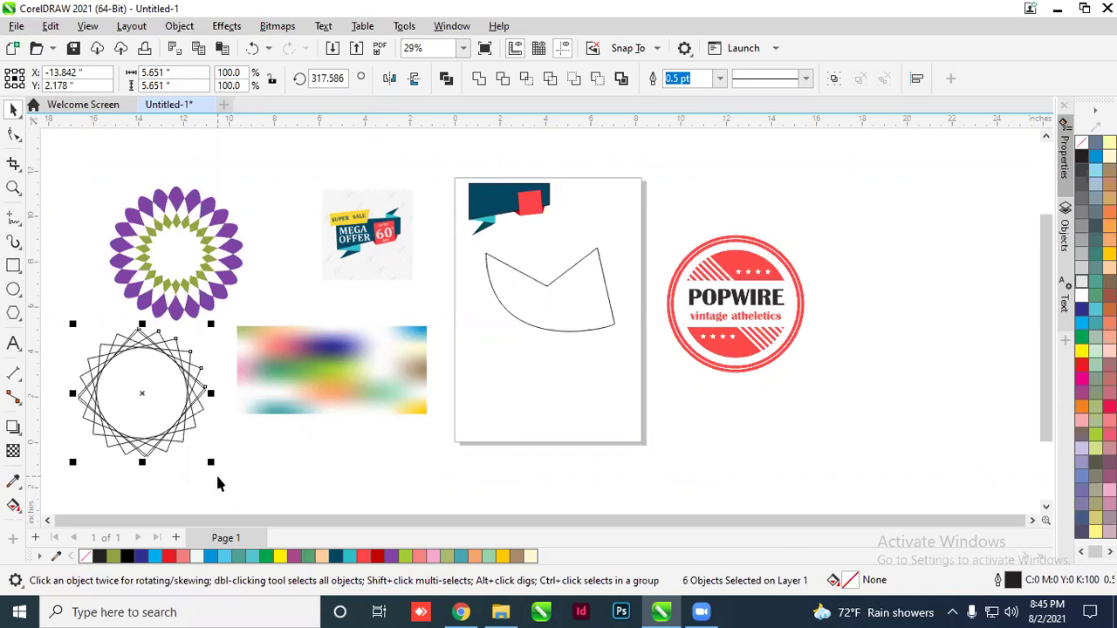
key("Delete")
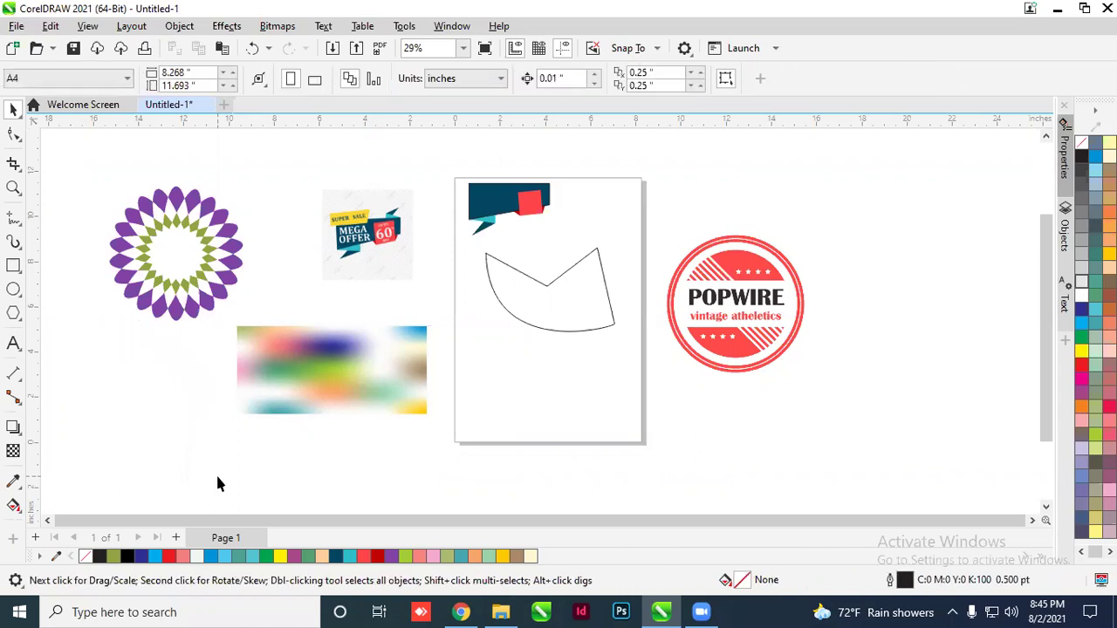
Draw a rectangle in the empty area below the purple flower pattern and set its width and height to 5 inches each
scroll(361, 285, "down", 3)
scroll(476, 323, "up", 1)
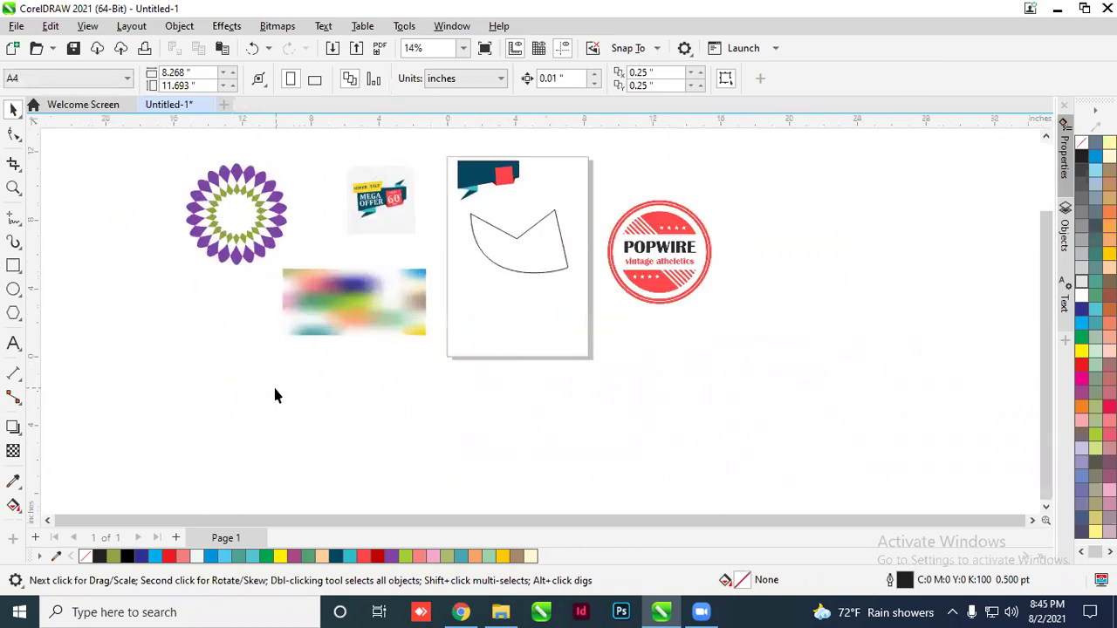
scroll(439, 305, "up", 2)
scroll(208, 300, "down", 1)
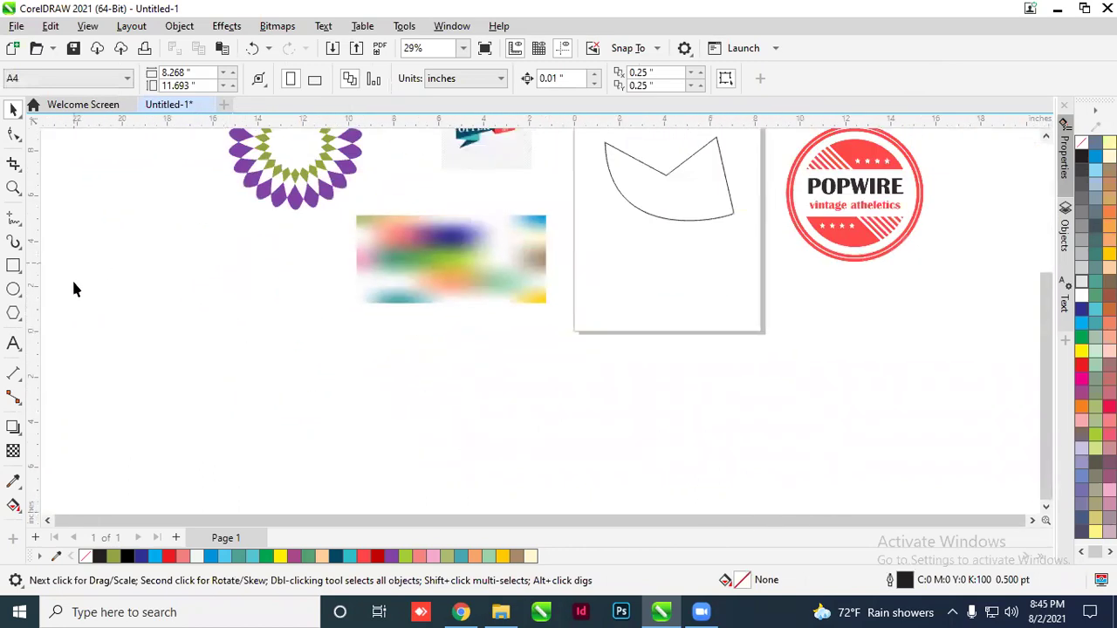
left_click(13, 266)
left_click_drag(177, 255, 295, 367)
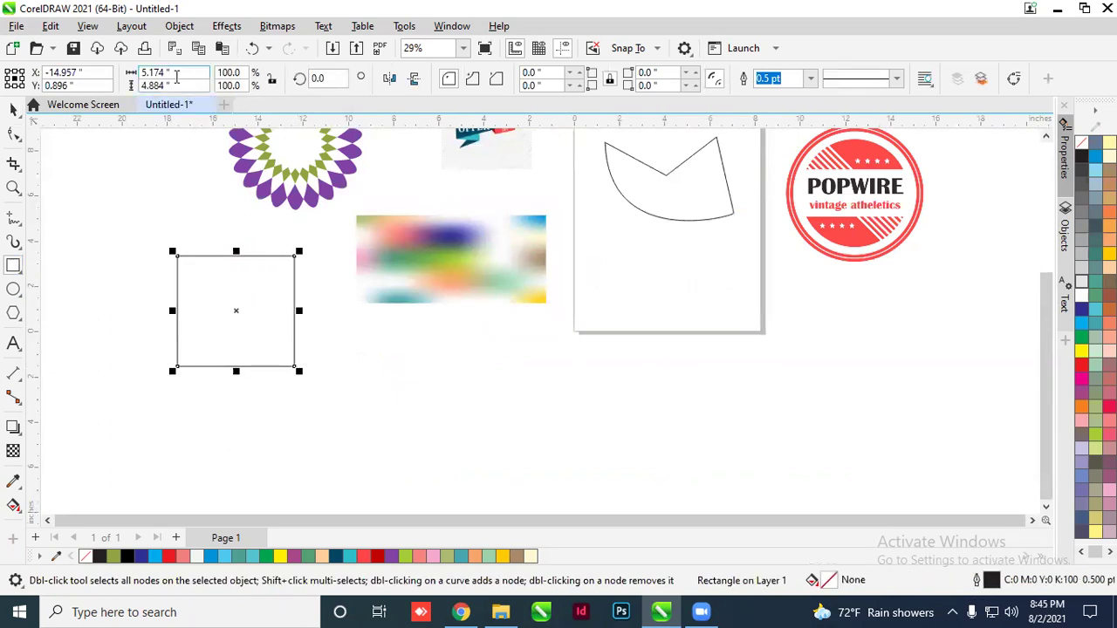
double_click(176, 76)
type("5")
key("Tab")
type("5")
key("Return")
Create a copy of the 5-inch square rotated about its centre to an angle of about 347.9 degrees
left_click(100, 161)
left_click(236, 309)
left_click(236, 309)
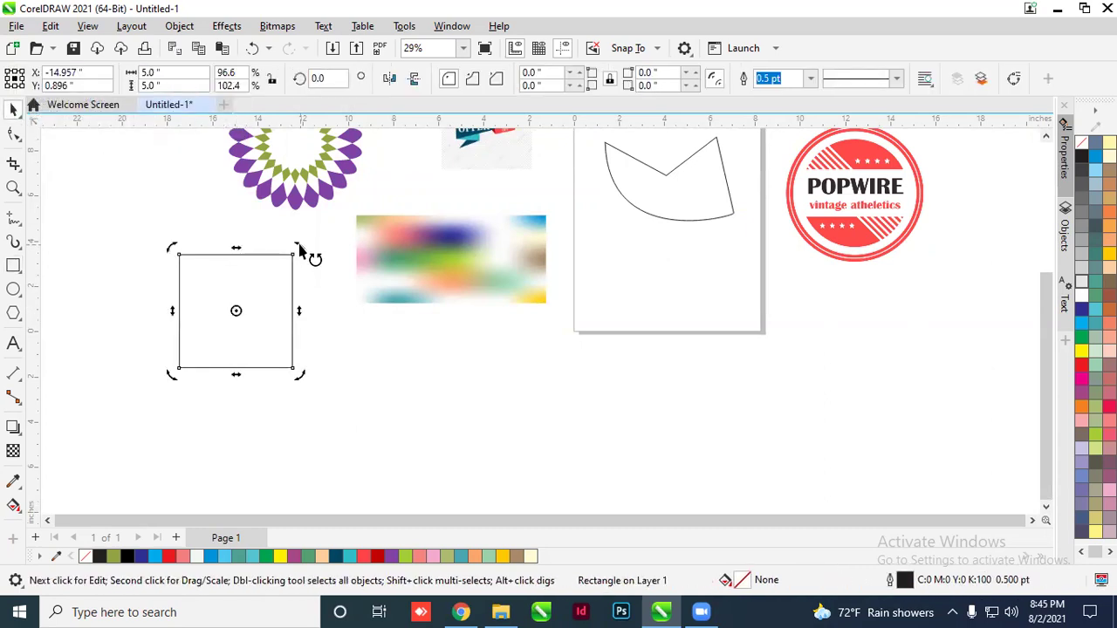
left_click_drag(299, 250, 319, 269)
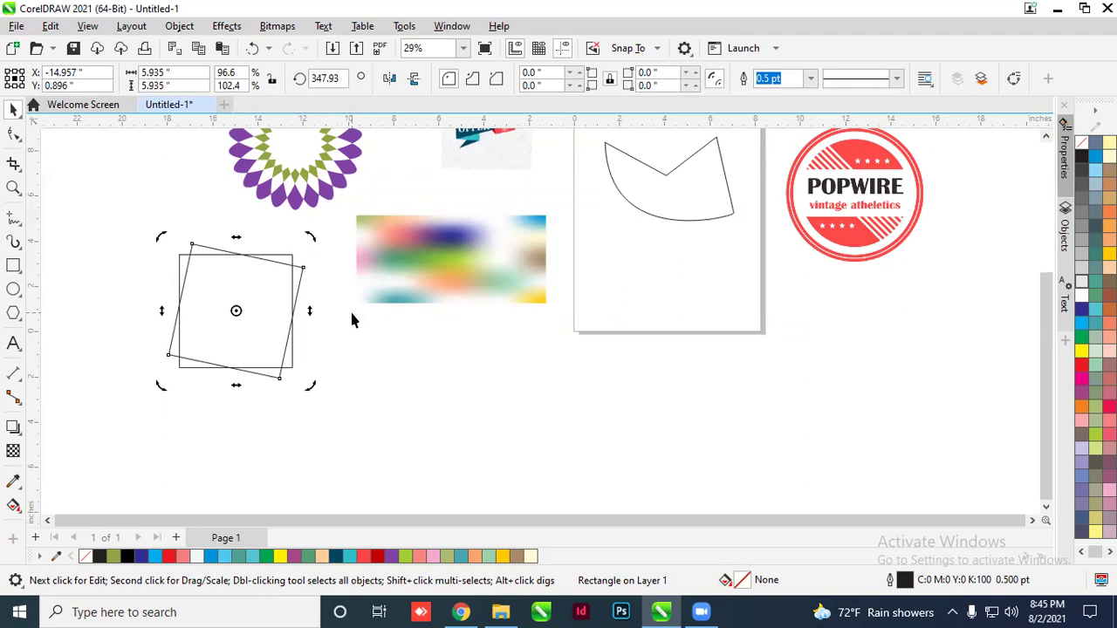
Repeat the rotated copy of the 5-inch square until the copies form a full circular pattern, and deselect it
key("ctrl+r")
key("ctrl+r")
key("ctrl+r")
key("ctrl+r")
key("ctrl+r")
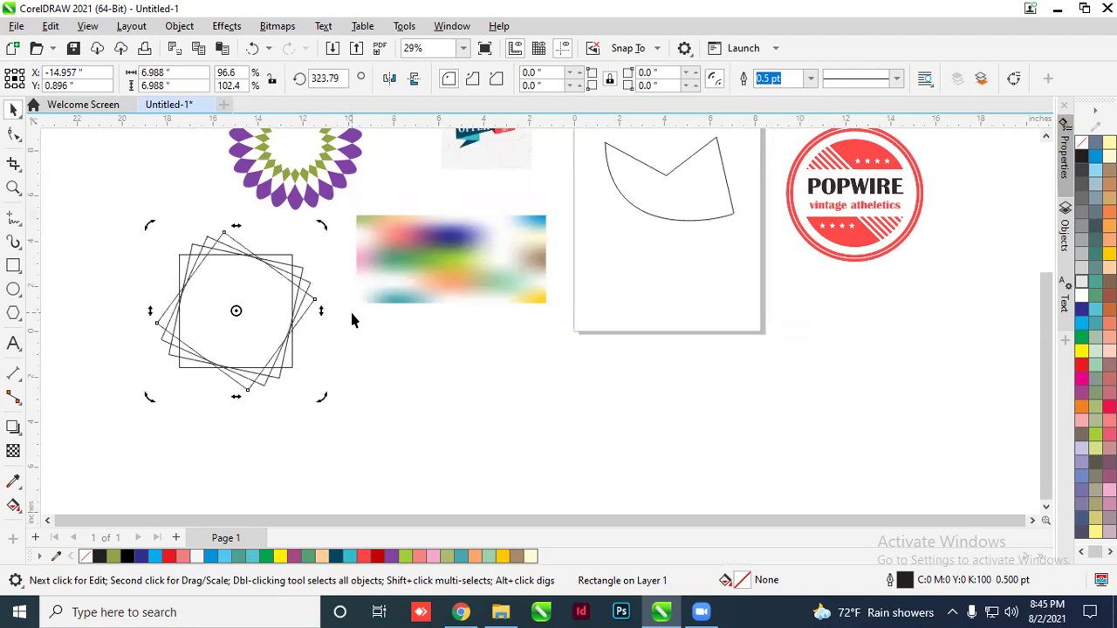
key("ctrl+r")
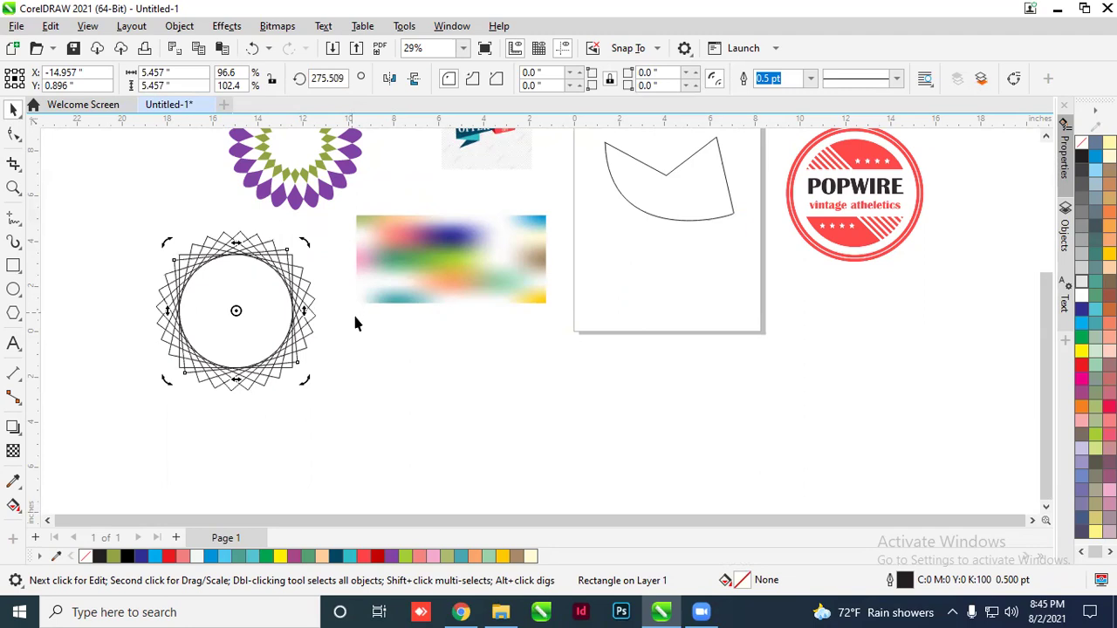
left_click(352, 311)
scroll(168, 296, "up", 2)
scroll(273, 225, "up", 1)
scroll(270, 220, "down", 2)
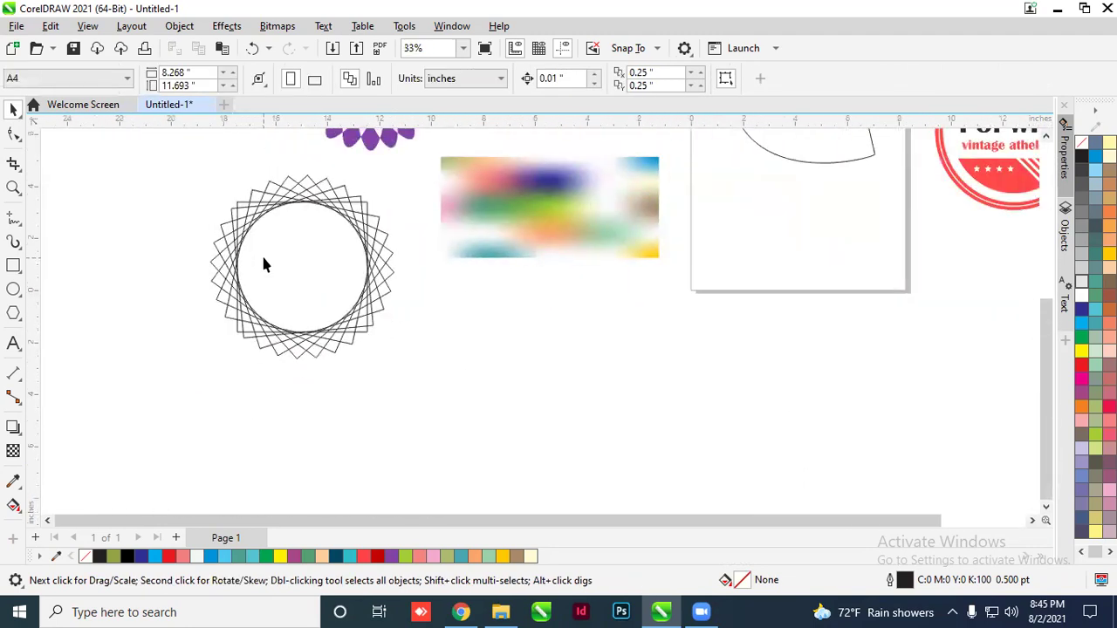
Select the whole circular pattern of rotated squares and delete it
scroll(262, 264, "down", 3)
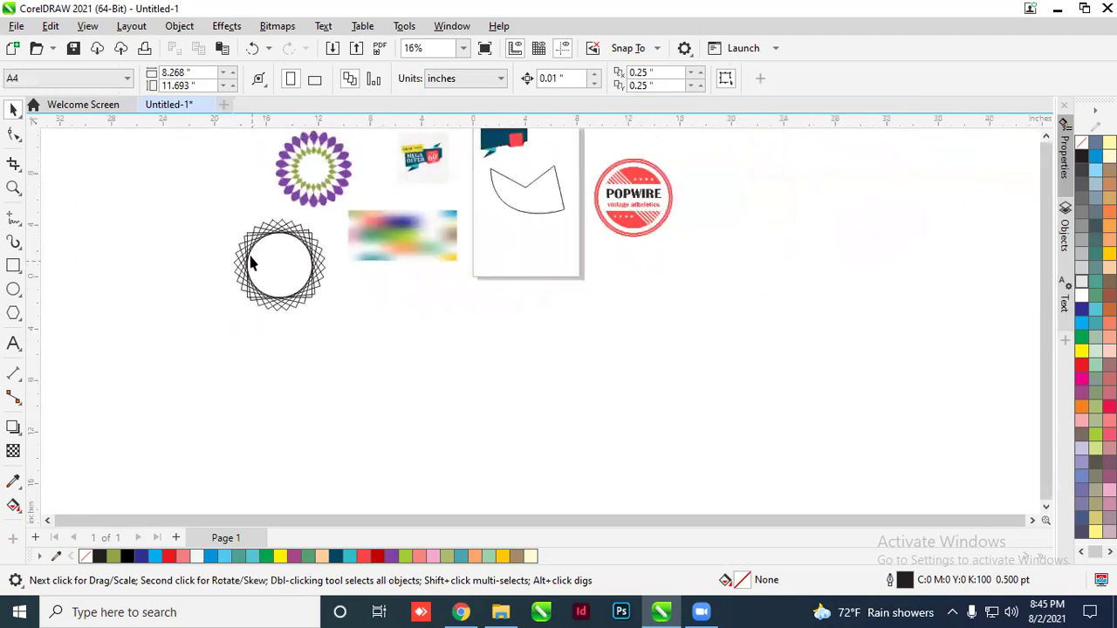
left_click_drag(279, 299, 337, 364)
key("Delete")
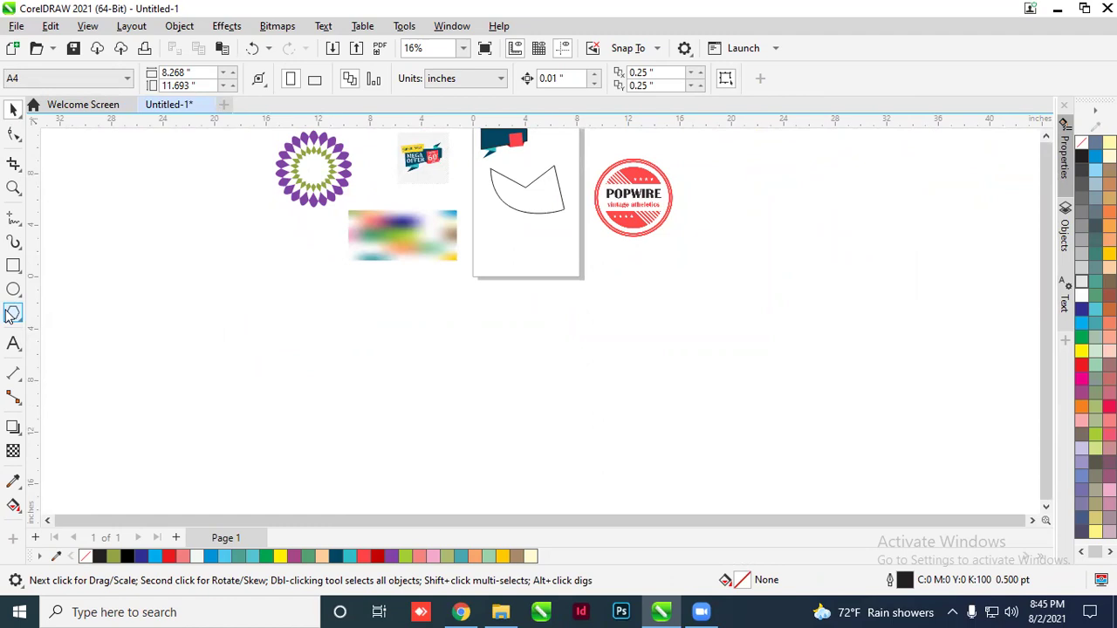
Draw a polygon about 15.3 by 14.6 inches below the flower pattern and set its number of sides to 6
key("F7")
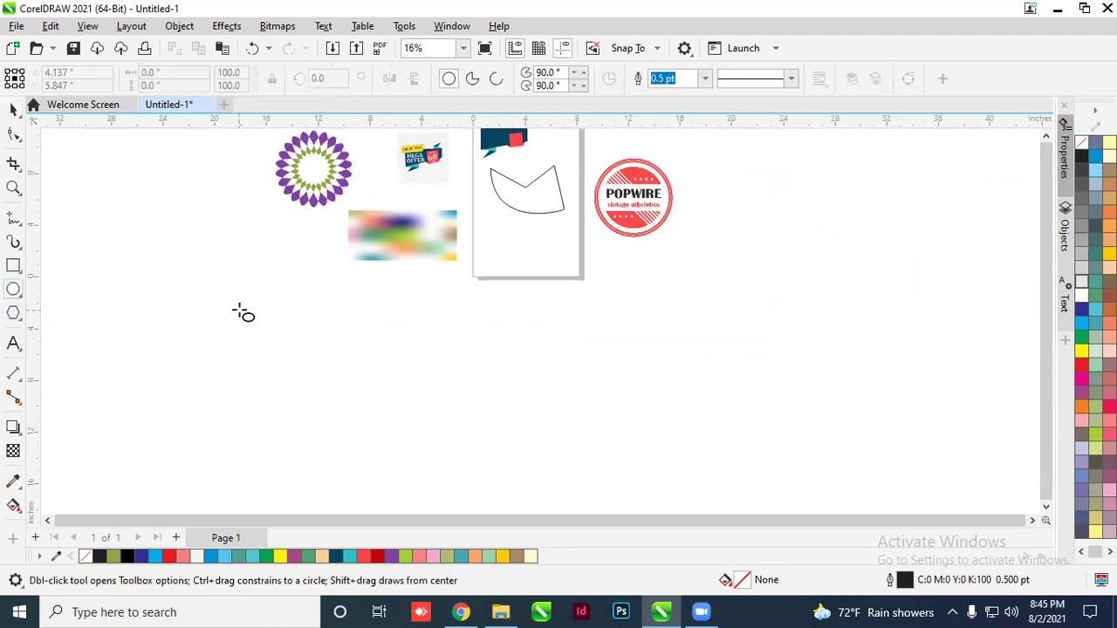
left_click(13, 313)
left_click_drag(189, 319, 263, 408)
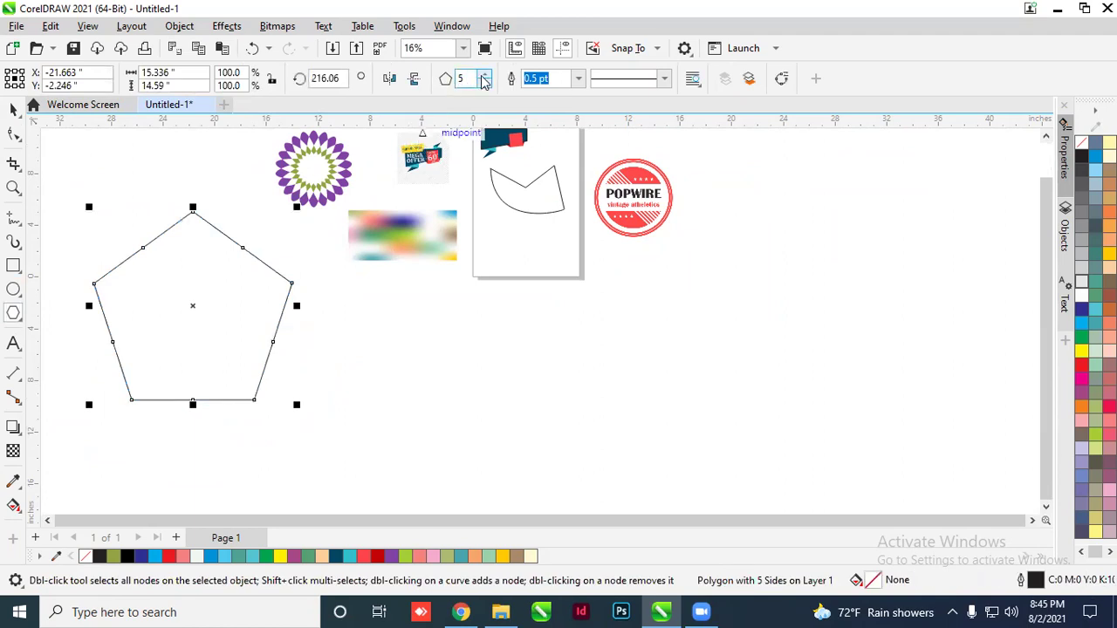
left_click(485, 75)
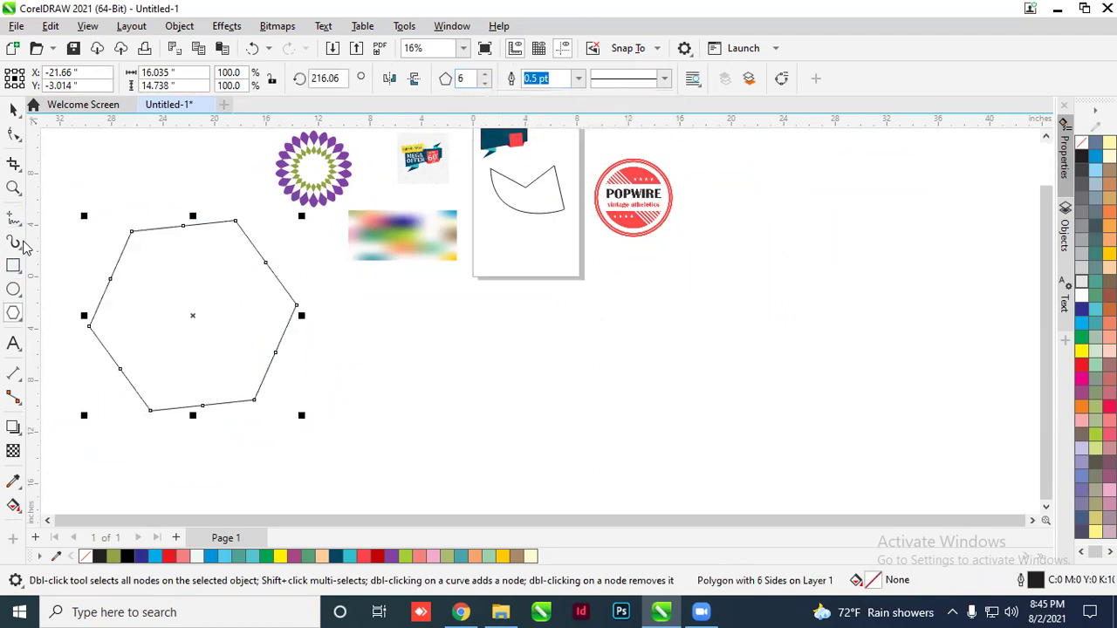
Pull the midpoint node of the hexagon's upper edge inward with the Shape tool to form a six-pointed star
left_click(14, 134)
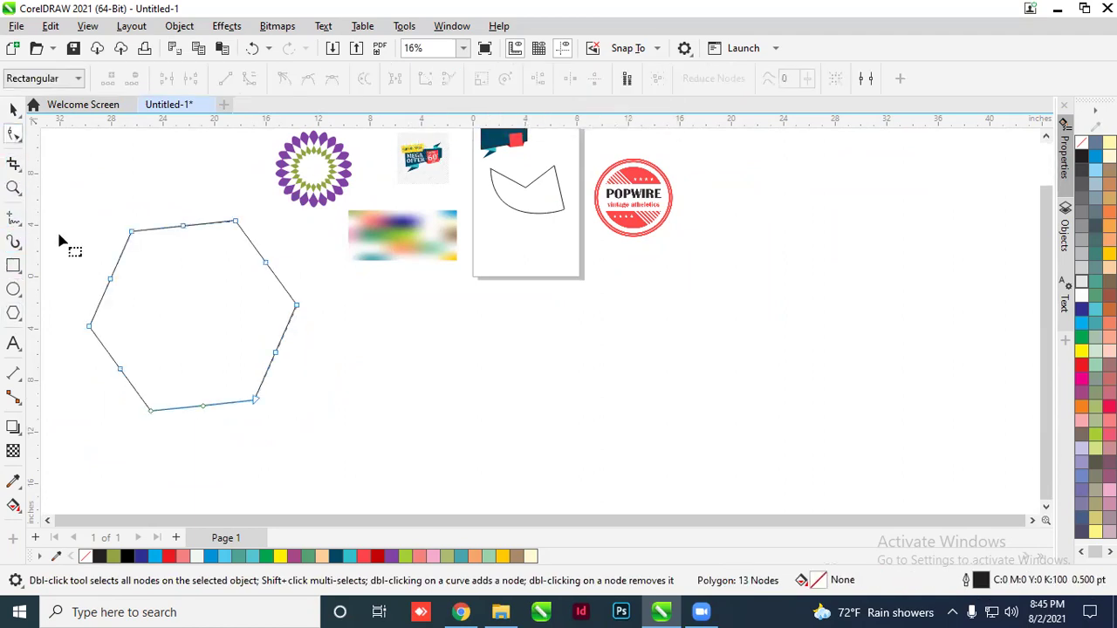
left_click_drag(182, 227, 187, 251)
scroll(135, 240, "up", 2)
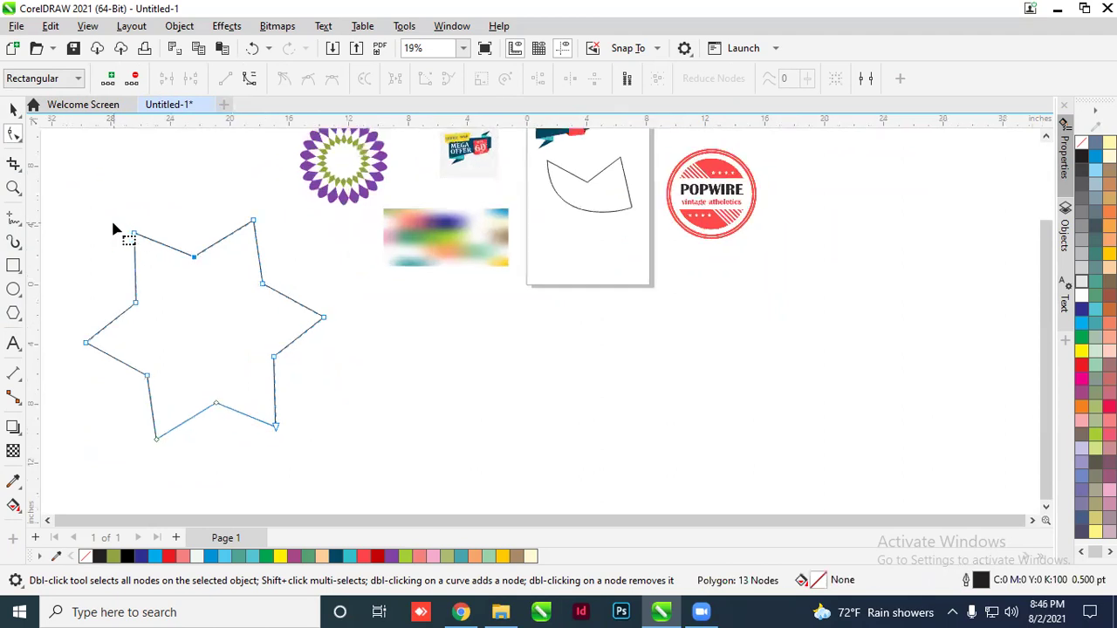
Convert the star's selected tip segments to curves, make the nodes smooth to round the tips, and return to the Pick tool
left_click(139, 238)
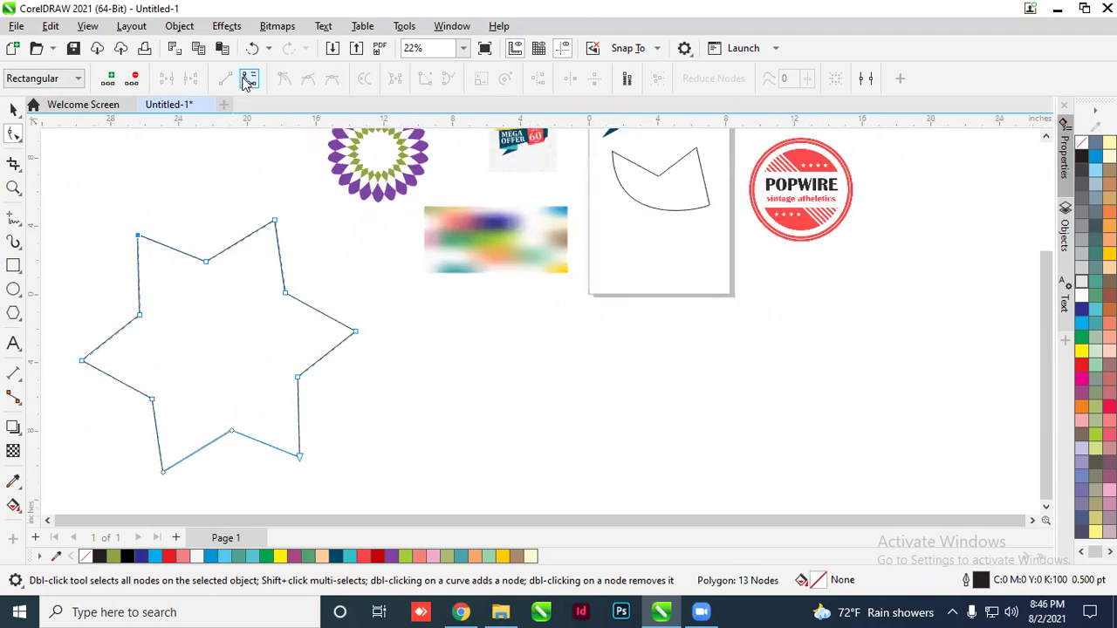
left_click_drag(114, 209, 294, 252)
left_click(250, 79)
left_click(309, 84)
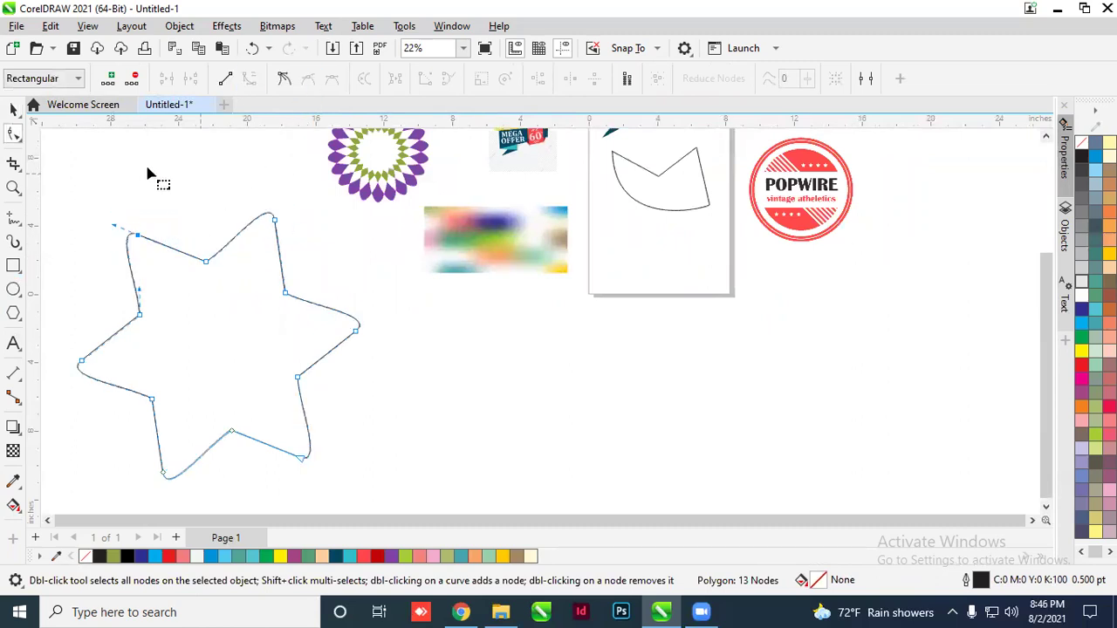
left_click(14, 108)
key("space")
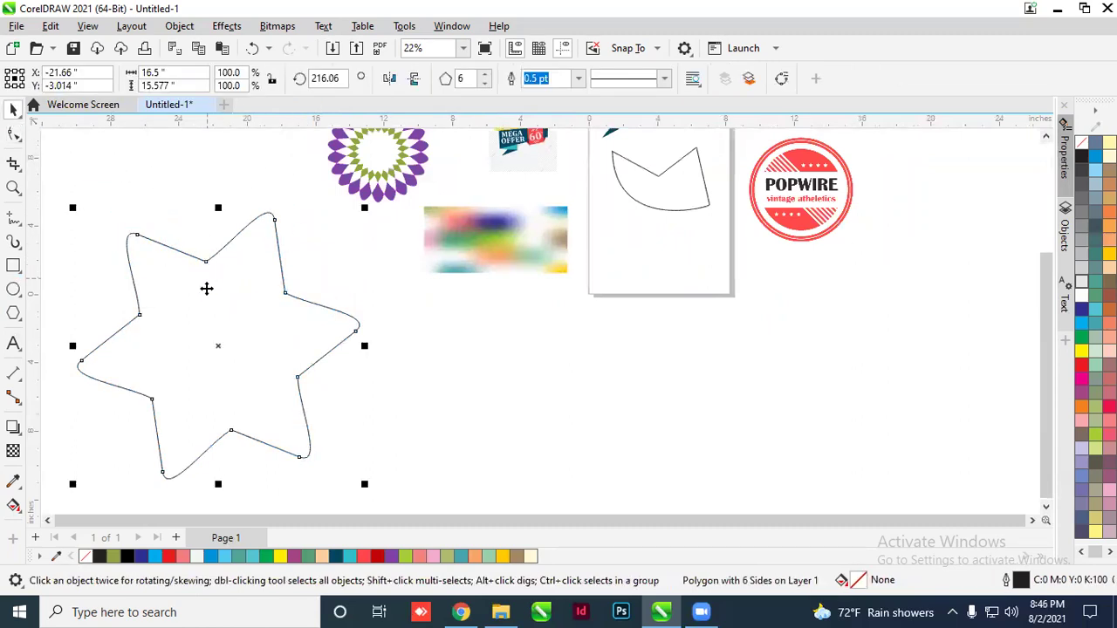
Create a slightly rotated copy of the rounded star about its centre, repeat it to an angle of about 194.3 degrees, and deselect
left_click(214, 346)
left_click_drag(374, 212, 357, 269)
key("ctrl+r")
key("ctrl+r")
key("ctrl+r")
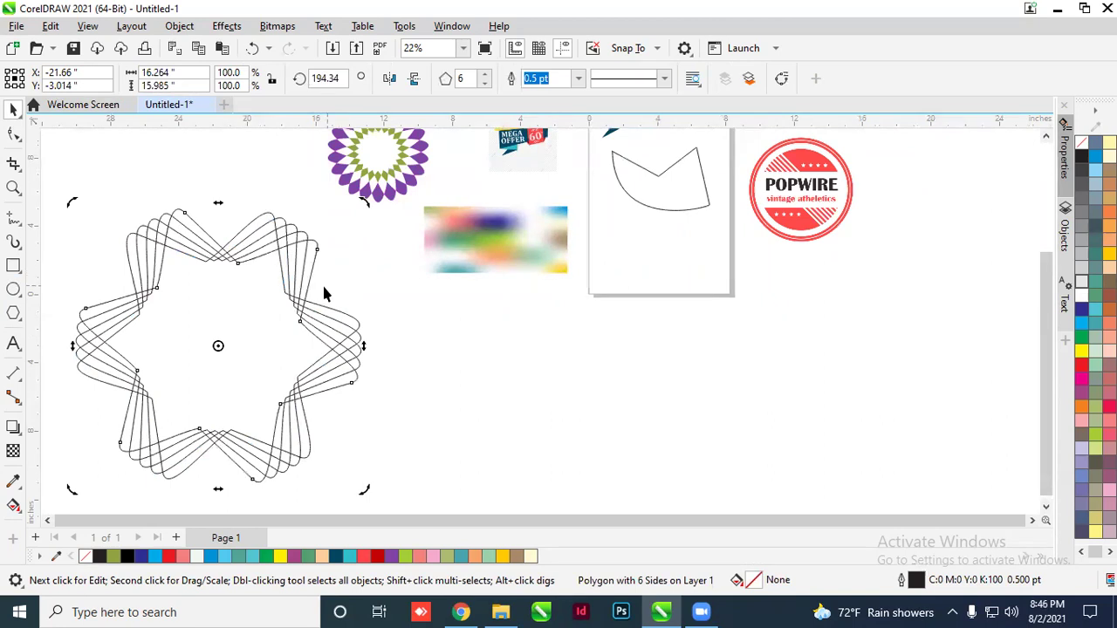
scroll(245, 299, "up", 2)
scroll(349, 254, "down", 2)
scroll(209, 218, "up", 1)
left_click(135, 202)
scroll(417, 358, "down", 2)
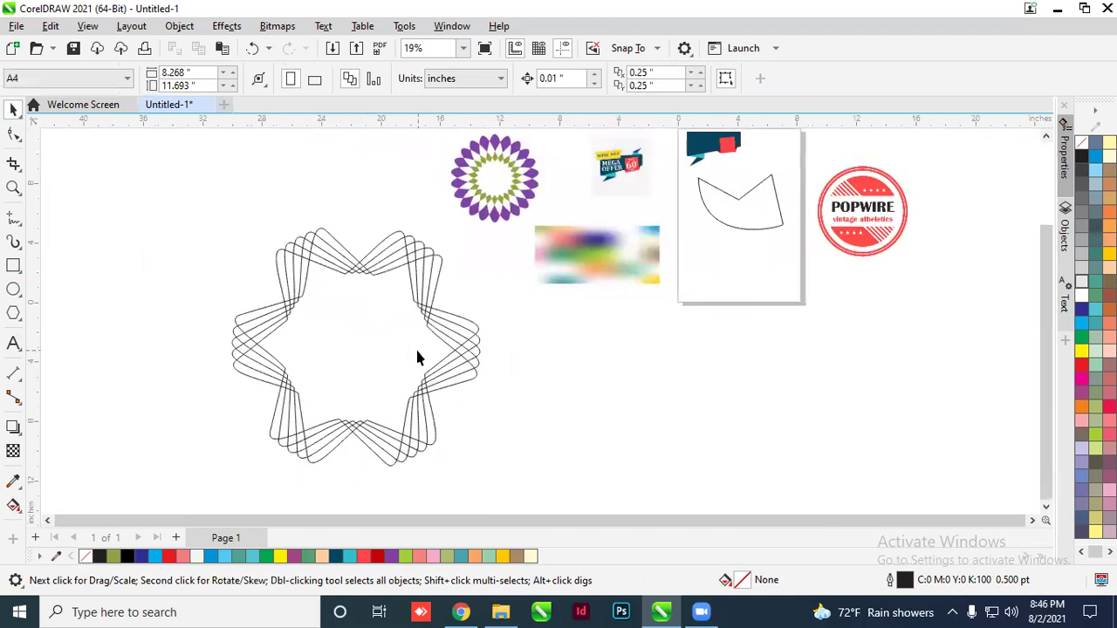
left_click_drag(503, 487, 504, 487)
left_click_drag(449, 369, 351, 334)
key("ctrl+z")
left_click_drag(233, 308, 468, 482)
Minimize the open windows, open the Corel work folder from the desktop, and maximize its window
left_click(1057, 8)
left_click(1015, 9)
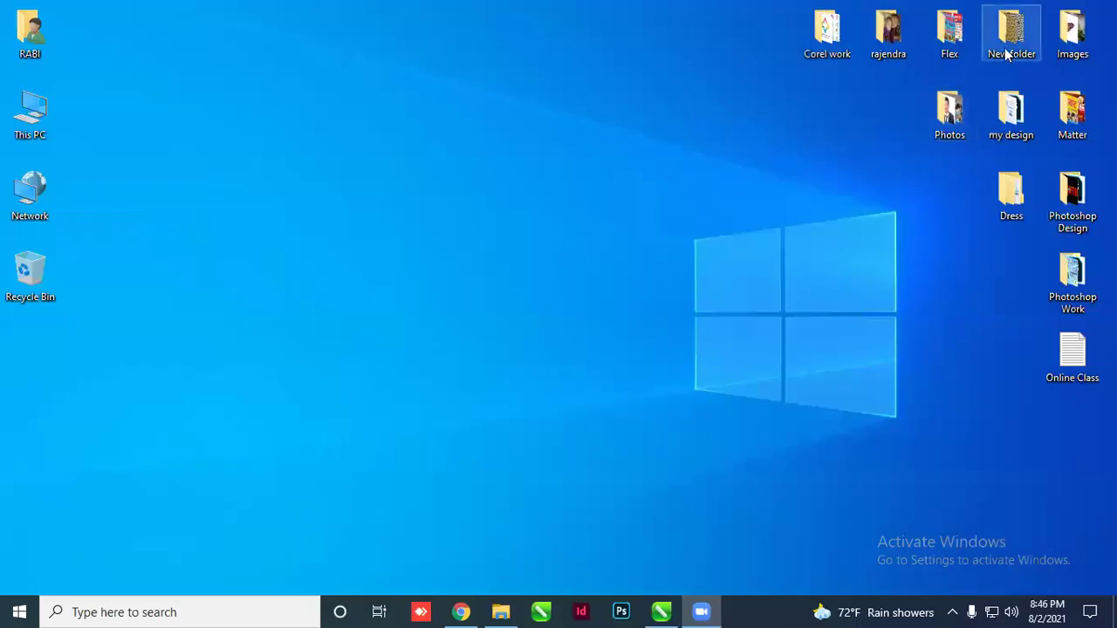
double_click(827, 35)
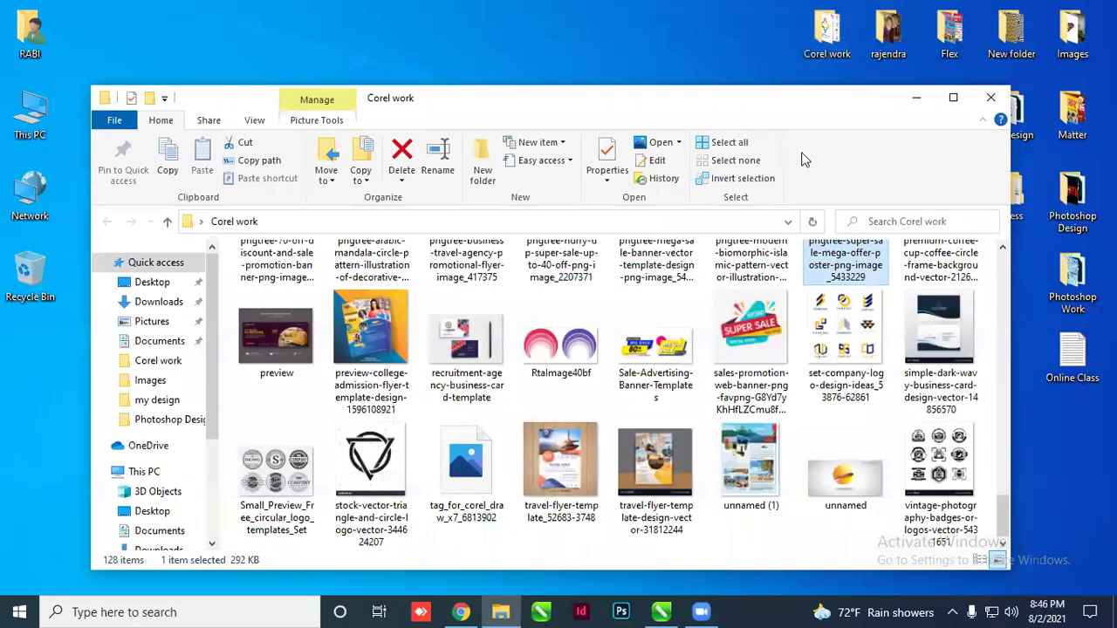
left_click(953, 97)
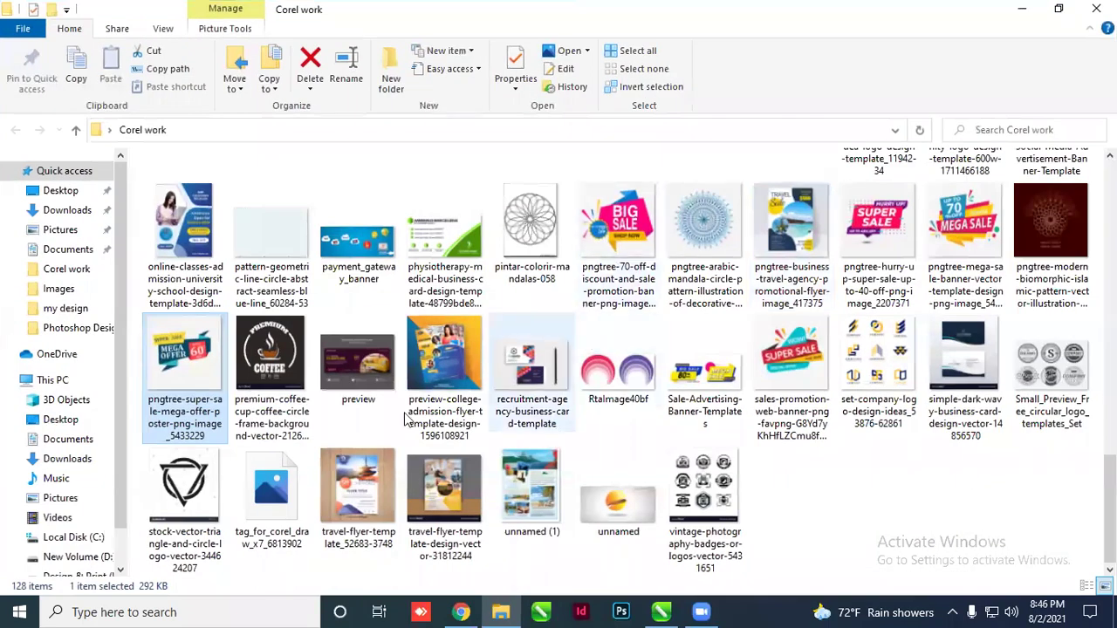
Look through the design thumbnails in the Corel work folder for a reference pattern, and switch back to CorelDRAW
scroll(404, 419, "up", 10)
scroll(441, 401, "up", 2)
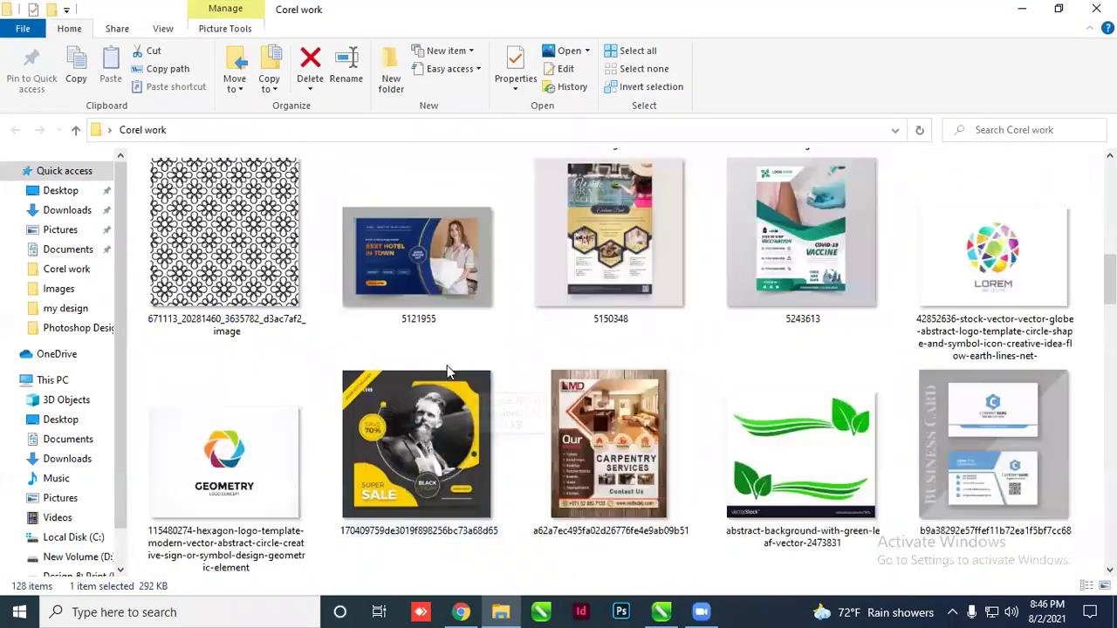
scroll(447, 373, "down", 8)
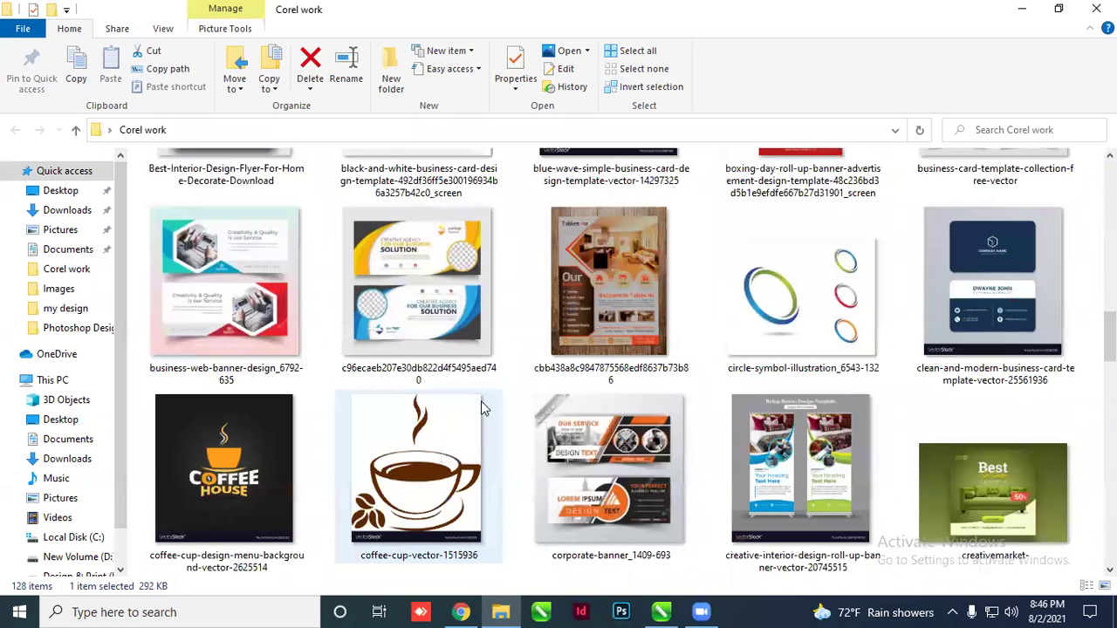
scroll(505, 402, "down", 8)
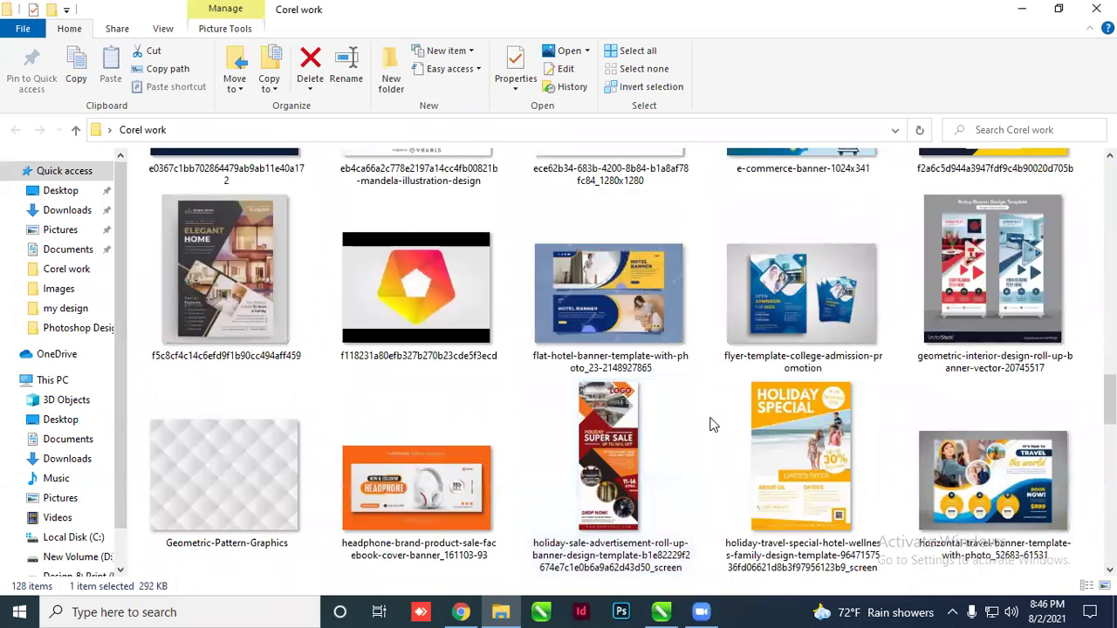
scroll(686, 419, "down", 15)
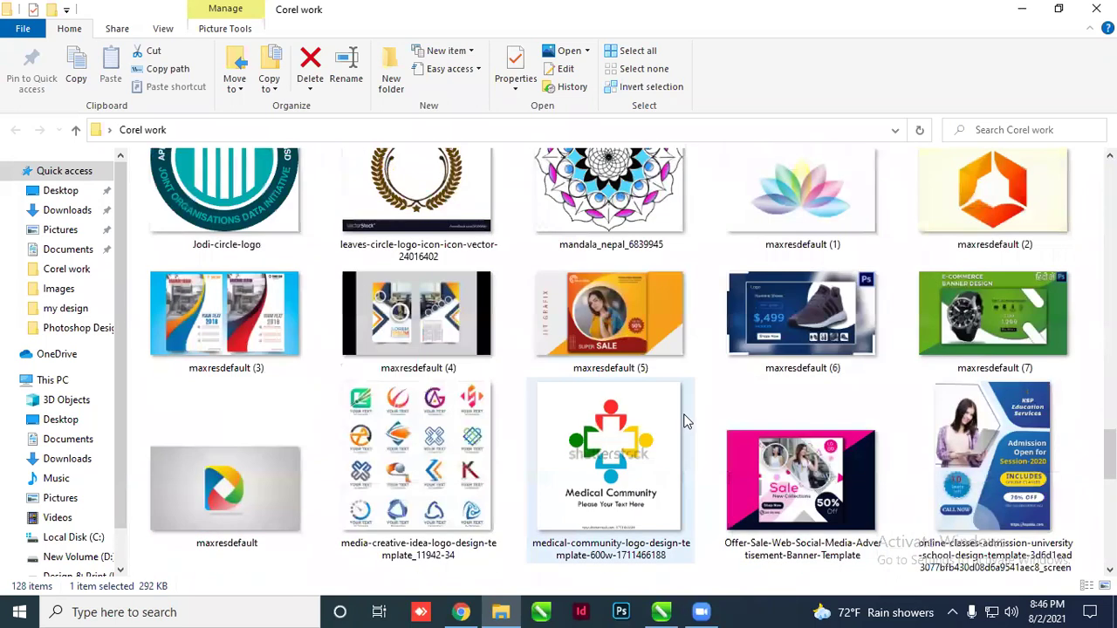
scroll(759, 340, "down", 5)
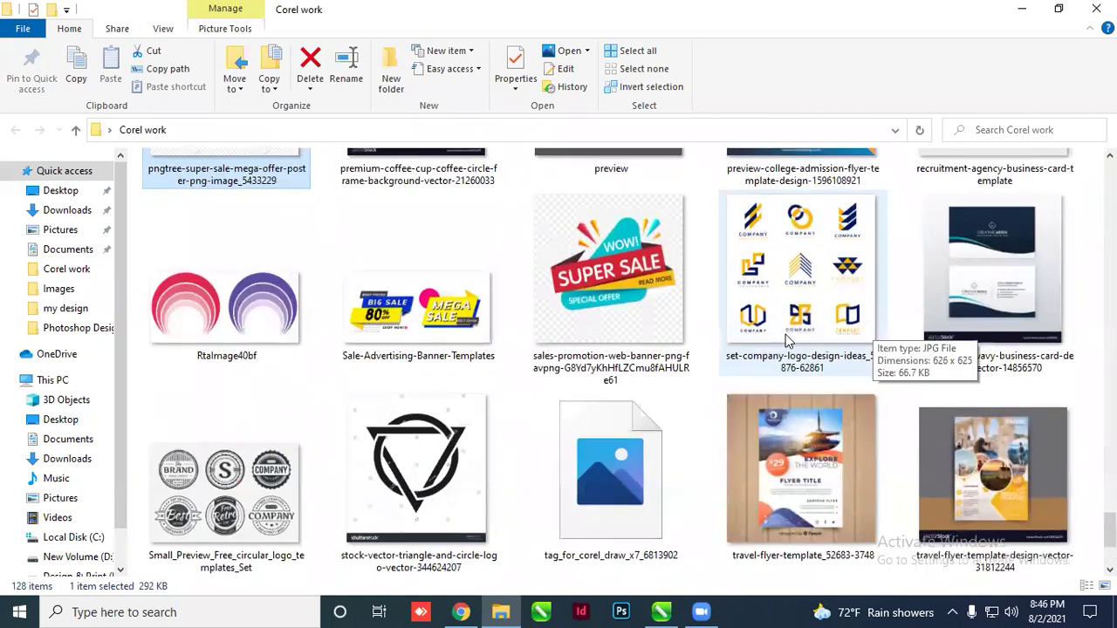
scroll(611, 366, "up", 10)
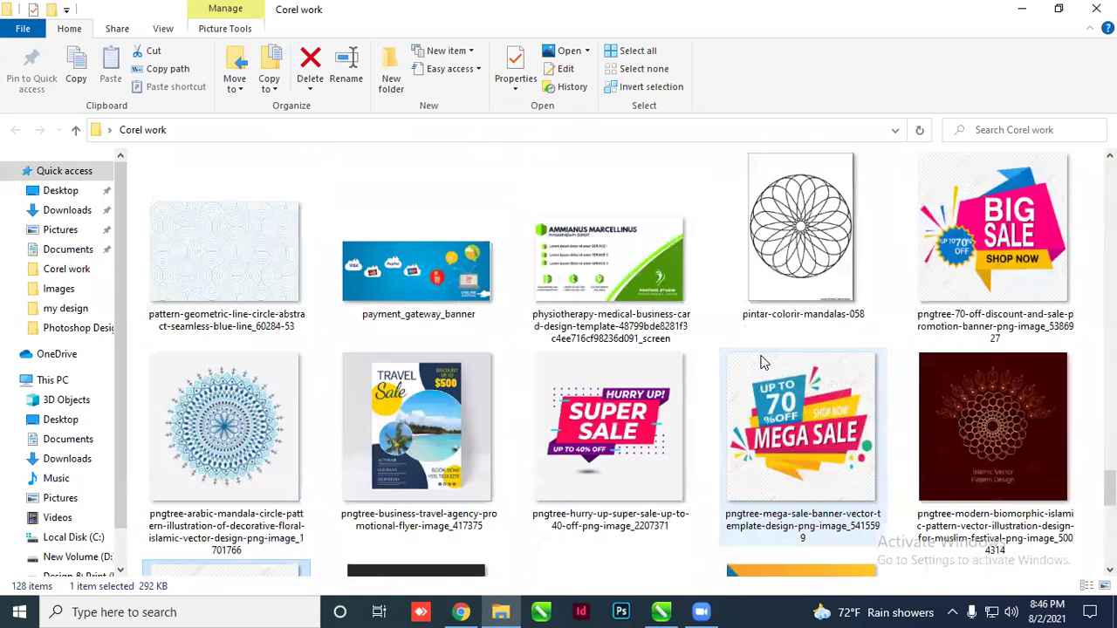
scroll(670, 371, "up", 5)
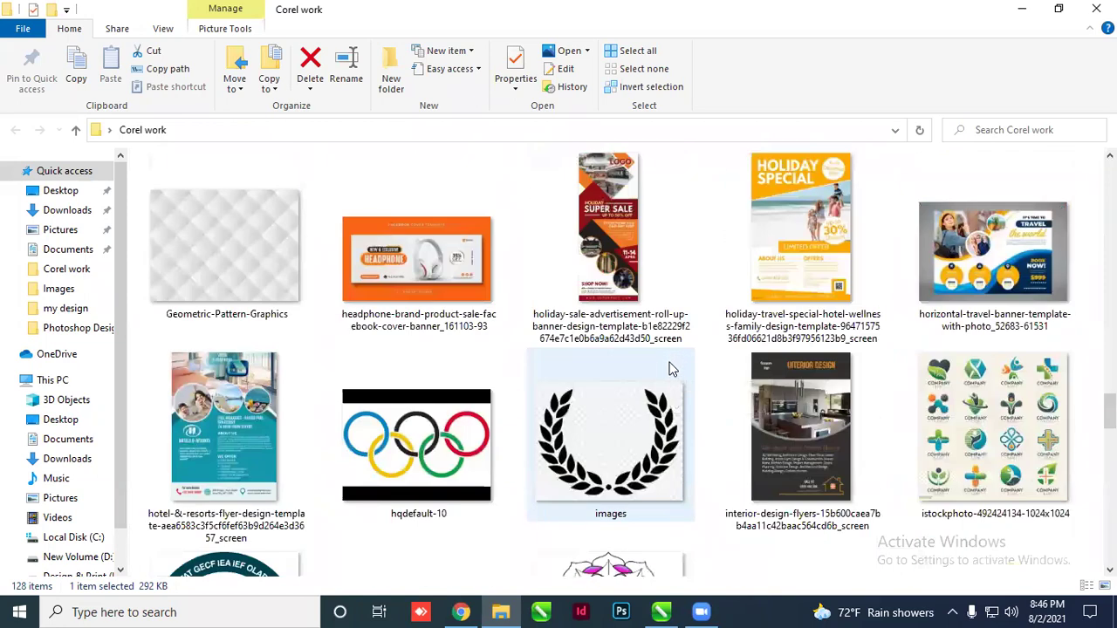
scroll(665, 384, "up", 1)
scroll(664, 383, "up", 15)
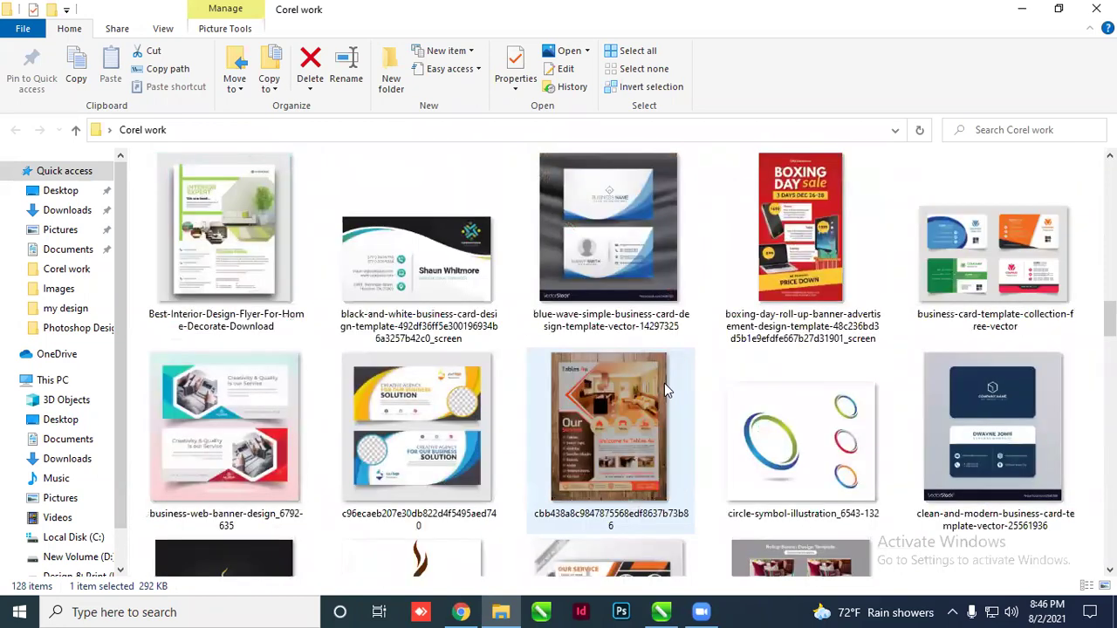
scroll(664, 383, "up", 4)
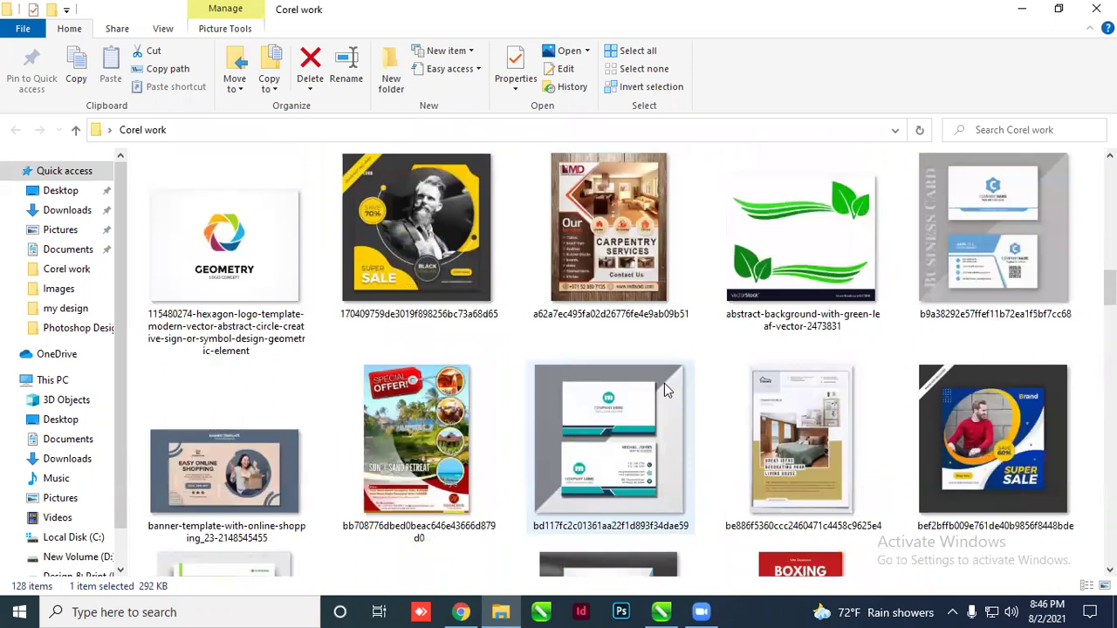
left_click(1022, 9)
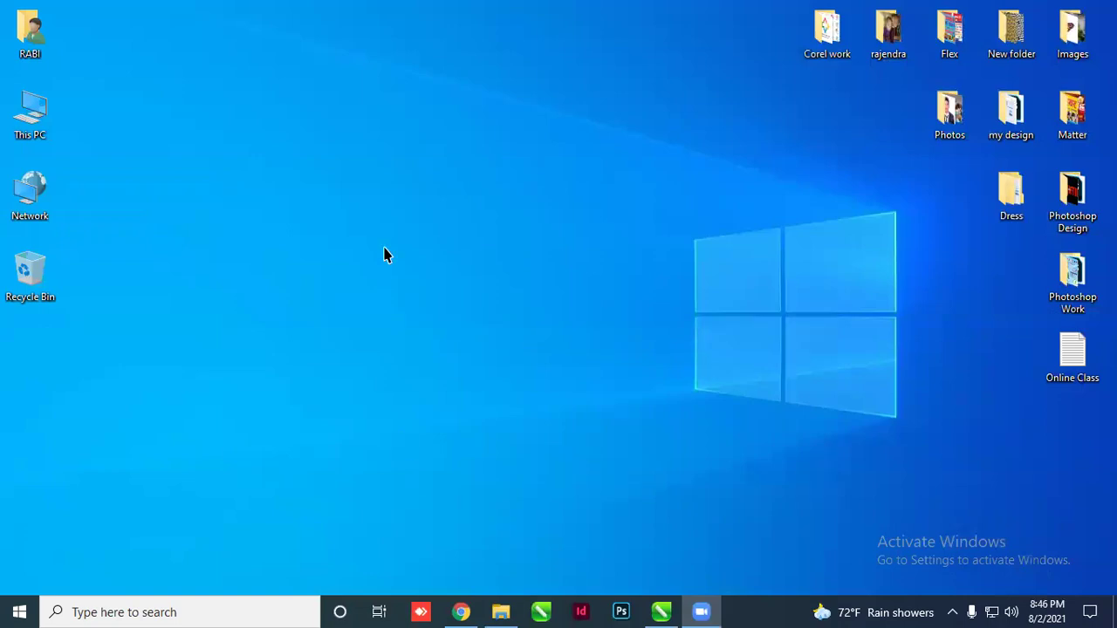
key("alt+Tab")
Draw a tall rectangle about 4.24 by 13.6 inches in the empty area beside the rounded star pattern
scroll(486, 299, "down", 4)
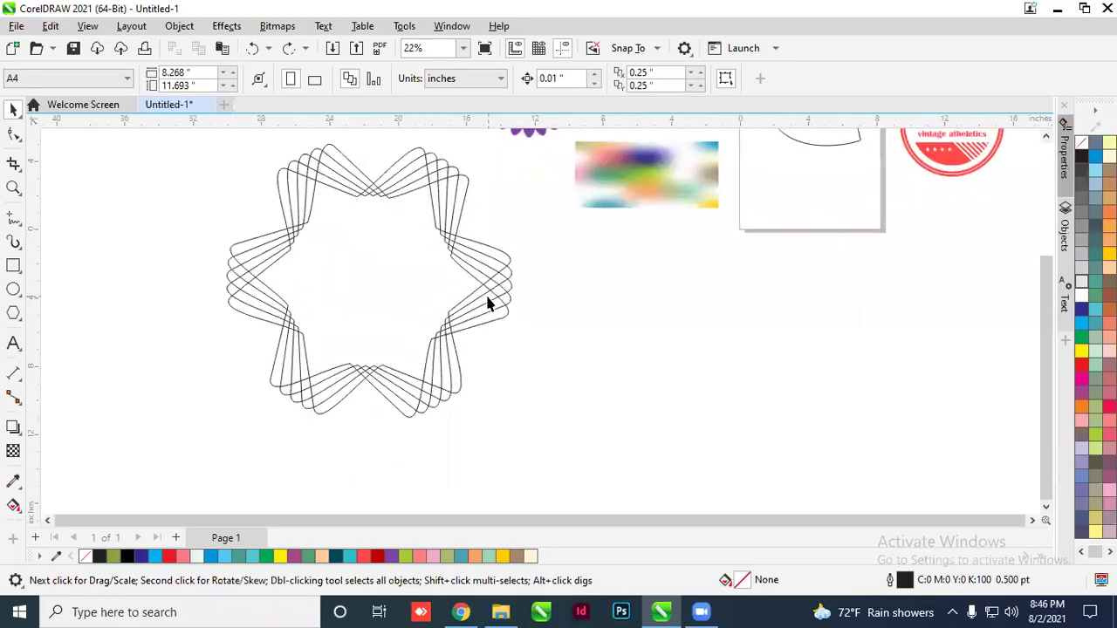
scroll(370, 243, "up", 1)
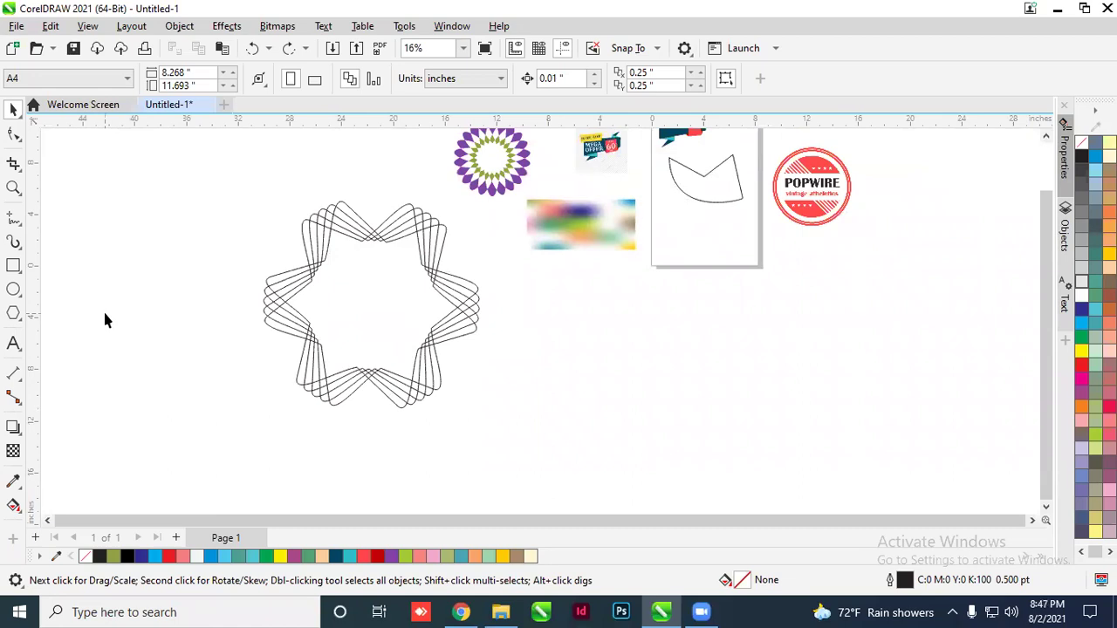
left_click_drag(439, 433, 540, 429)
left_click(221, 305)
left_click(22, 264)
left_click_drag(76, 194, 134, 367)
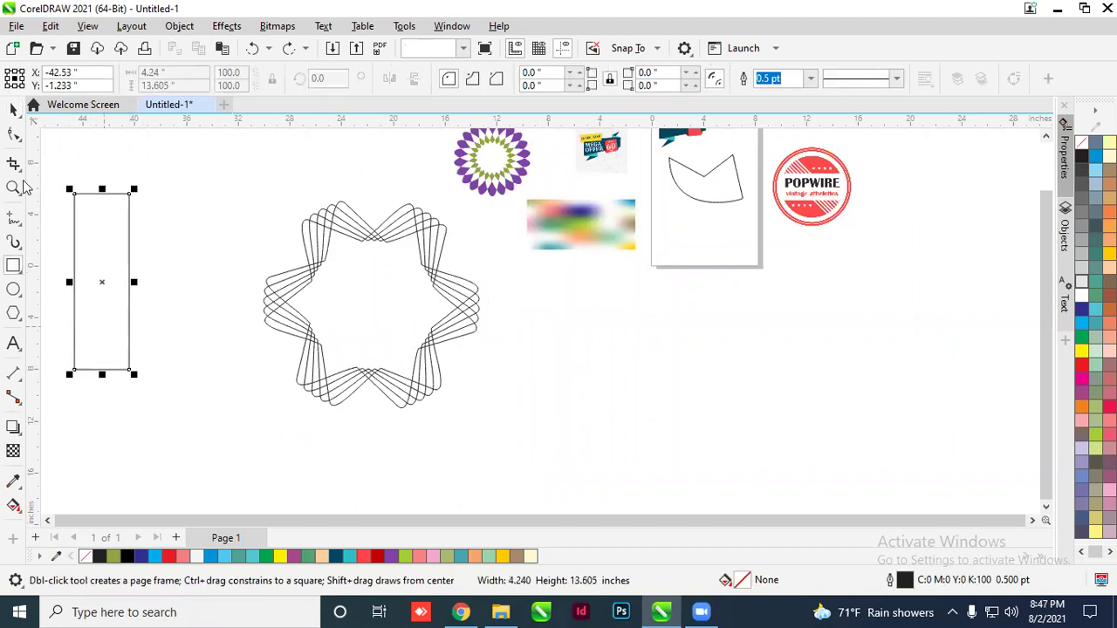
Create a copy of the rectangle rotated about 14.2 degrees around its centre and repeat it to an angle of about 156.2 degrees
scroll(169, 187, "down", 1)
left_click(13, 109)
left_click(115, 259)
left_click_drag(88, 185, 71, 199)
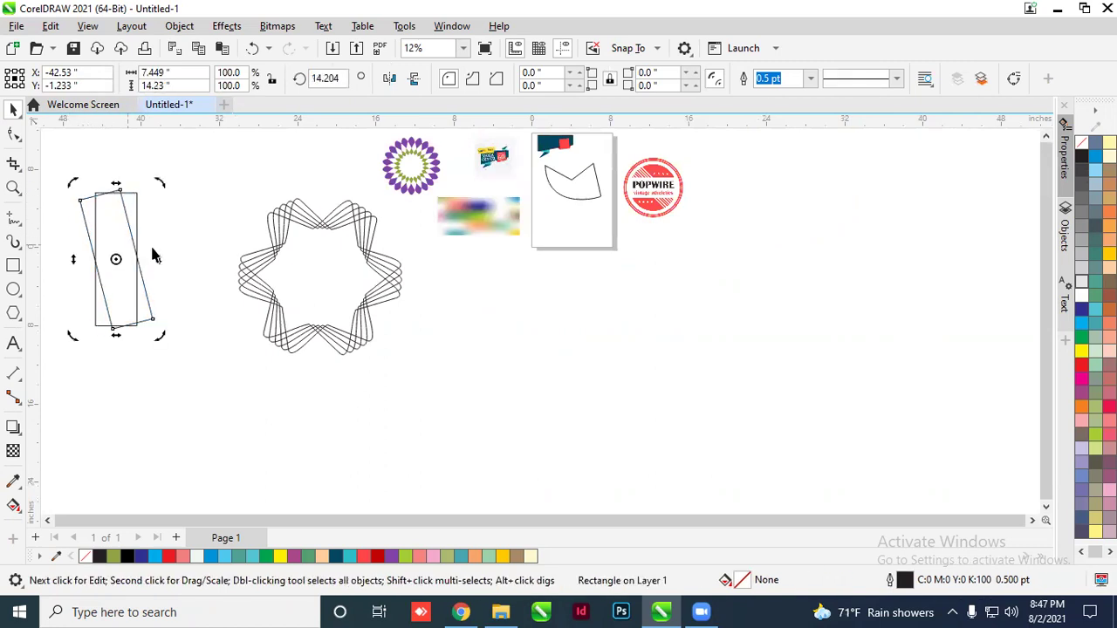
key("ctrl+r")
key("ctrl+r")
key("ctrl+r")
key("ctrl+r")
key("ctrl+r")
key("ctrl+r")
key("ctrl+r")
key("ctrl+r")
key("ctrl+r")
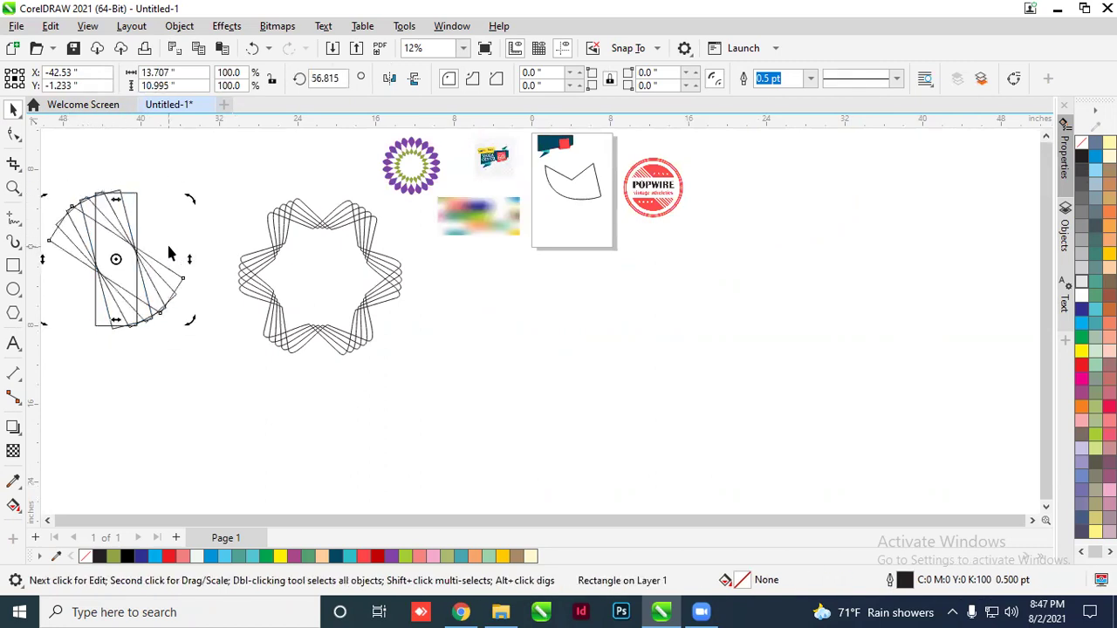
key("ctrl+r")
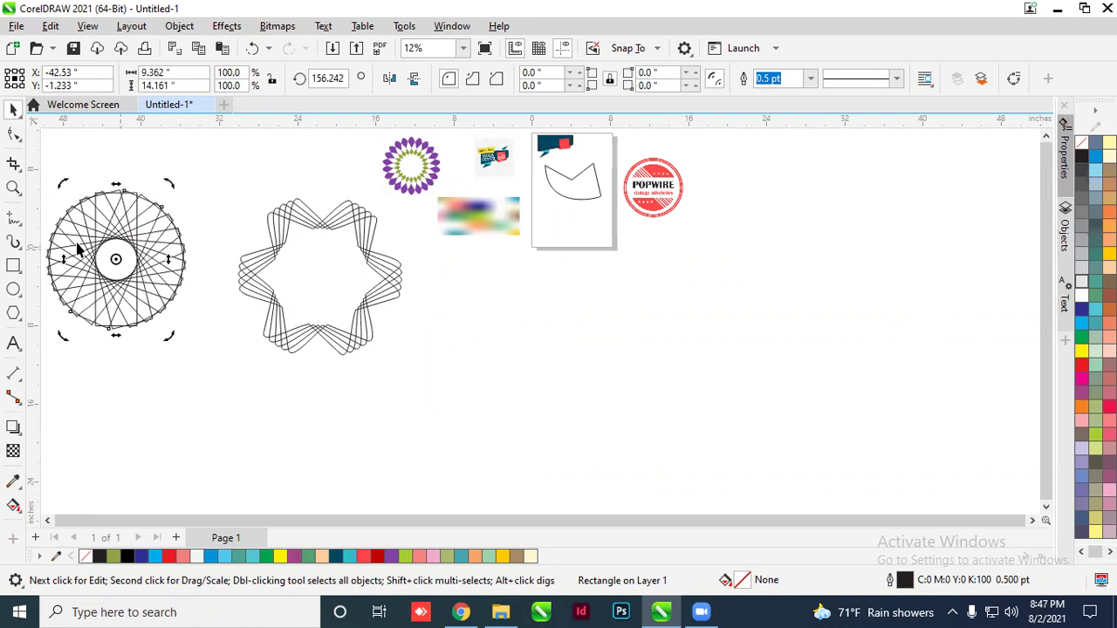
Select the entire rotated rectangle pattern and delete it
scroll(96, 244, "up", 3)
scroll(305, 323, "down", 2)
scroll(305, 323, "down", 2)
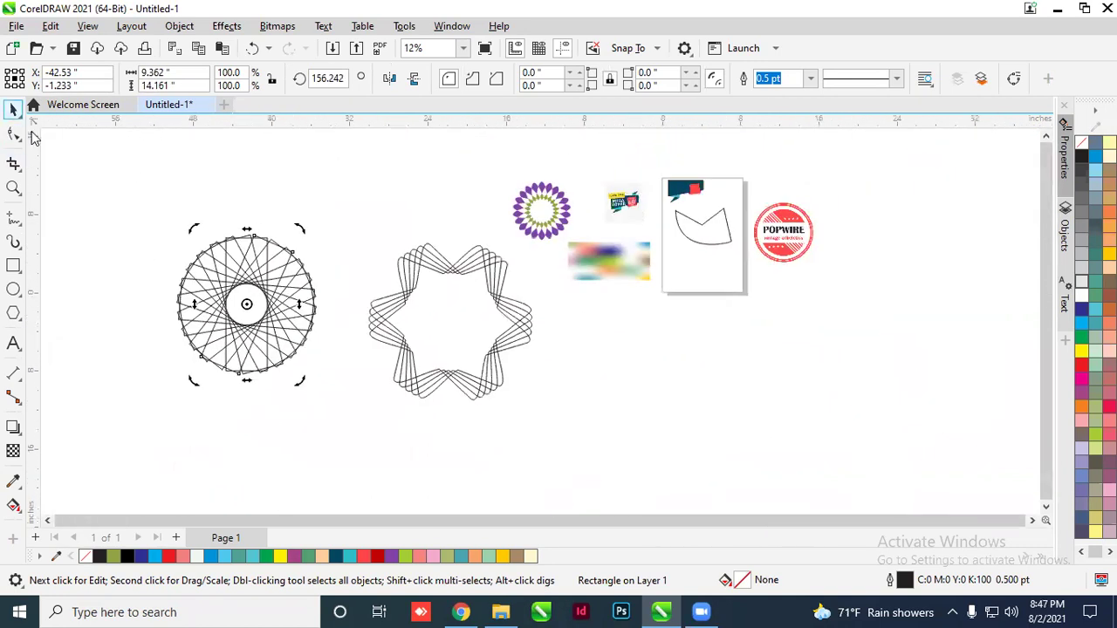
left_click(133, 174)
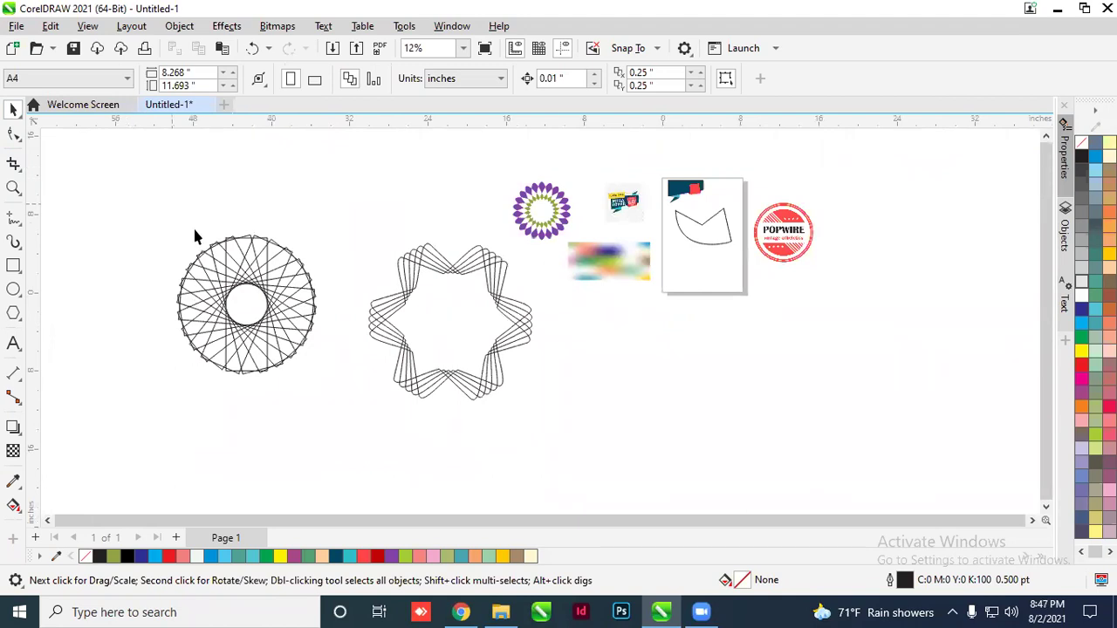
left_click_drag(161, 218, 342, 467)
key("Delete")
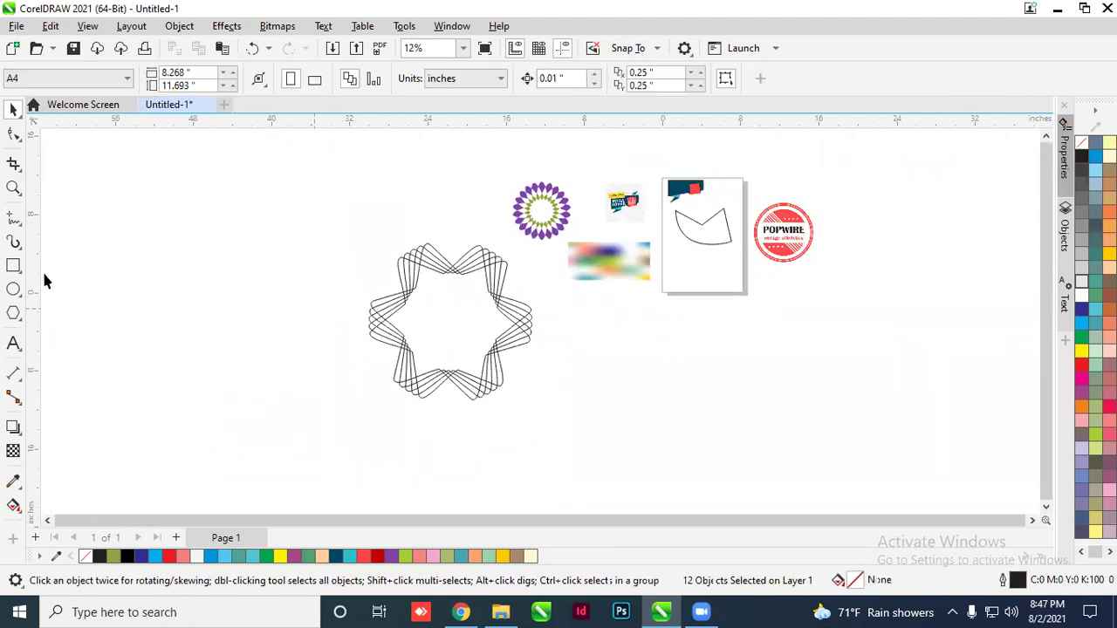
Draw a tall narrow ellipse about 3.26 by 22 inches beside the rounded star pattern
left_click(13, 265)
left_click(13, 289)
left_click_drag(141, 230, 183, 455)
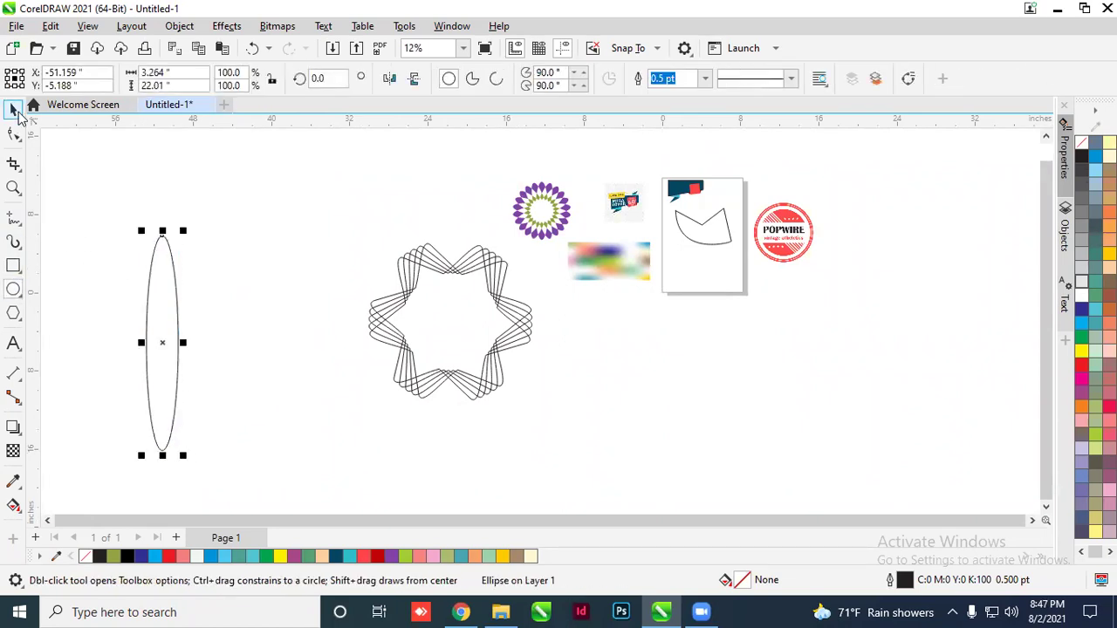
Create a copy of the ellipse rotated about 10.2 degrees around its centre, repeat it to about 172.6 degrees, and deselect
left_click(13, 109)
left_click(162, 343)
left_click_drag(140, 229, 128, 249)
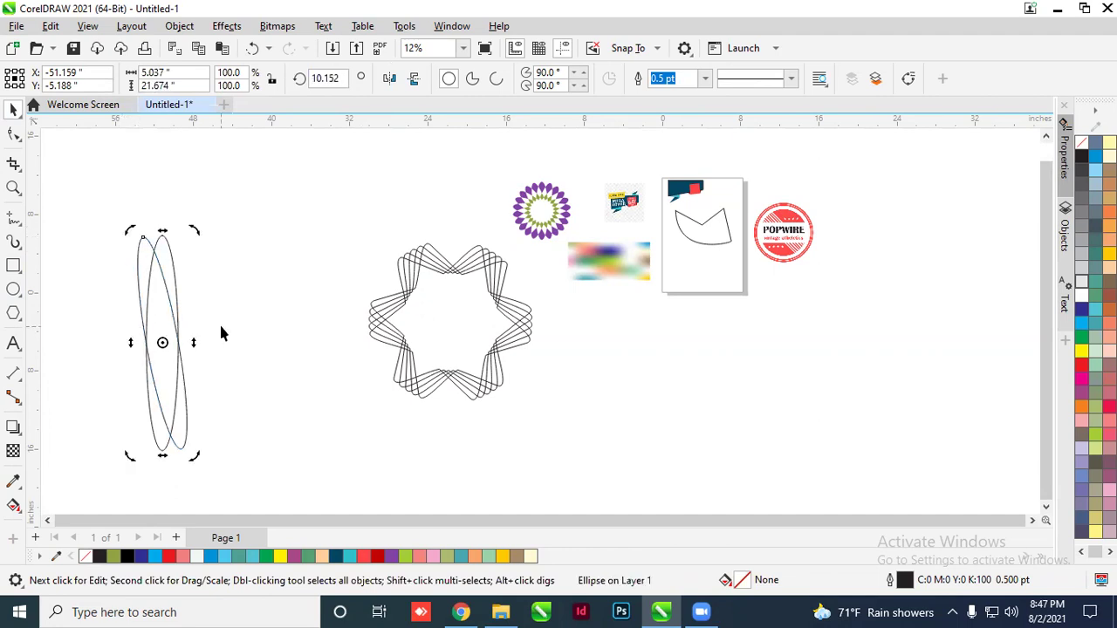
key("ctrl+r")
key("ctrl+r")
key("ctrl+r")
key("ctrl+r")
key("ctrl+r")
key("ctrl+r")
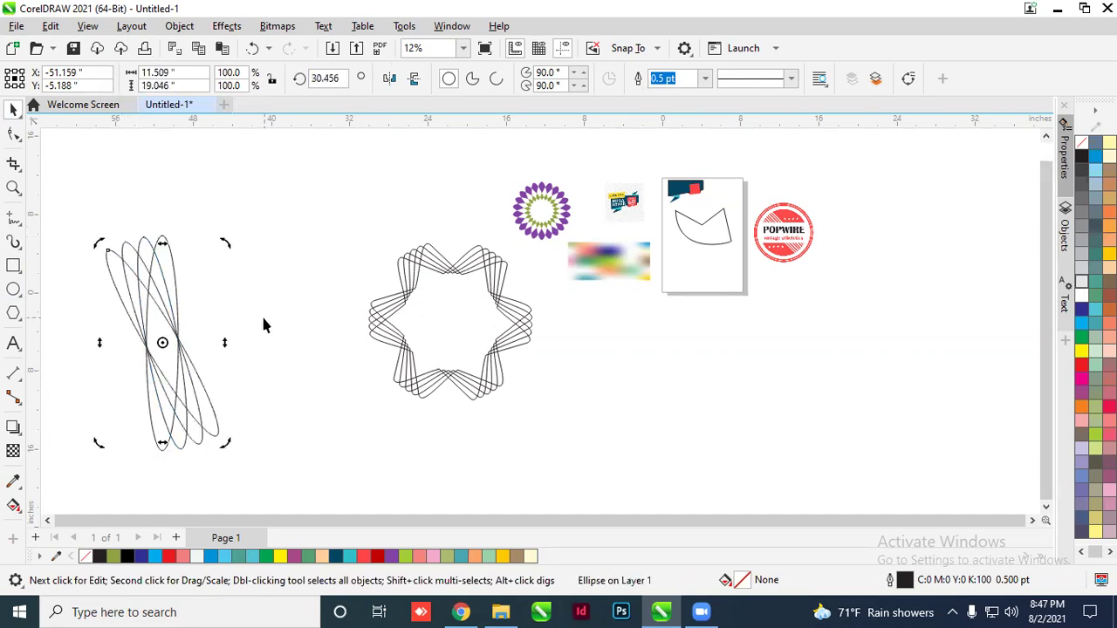
key("ctrl+r")
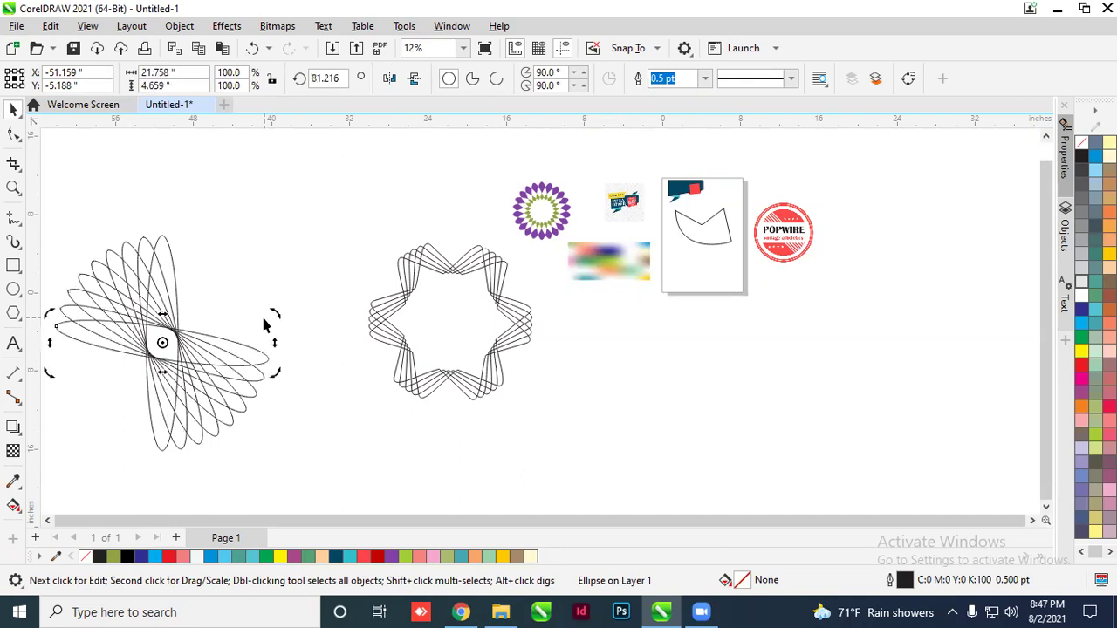
key("ctrl+r")
key("ctrl+r")
key("ctrl+r")
key("ctrl+r")
key("ctrl+r")
key("ctrl+r")
key("ctrl+r")
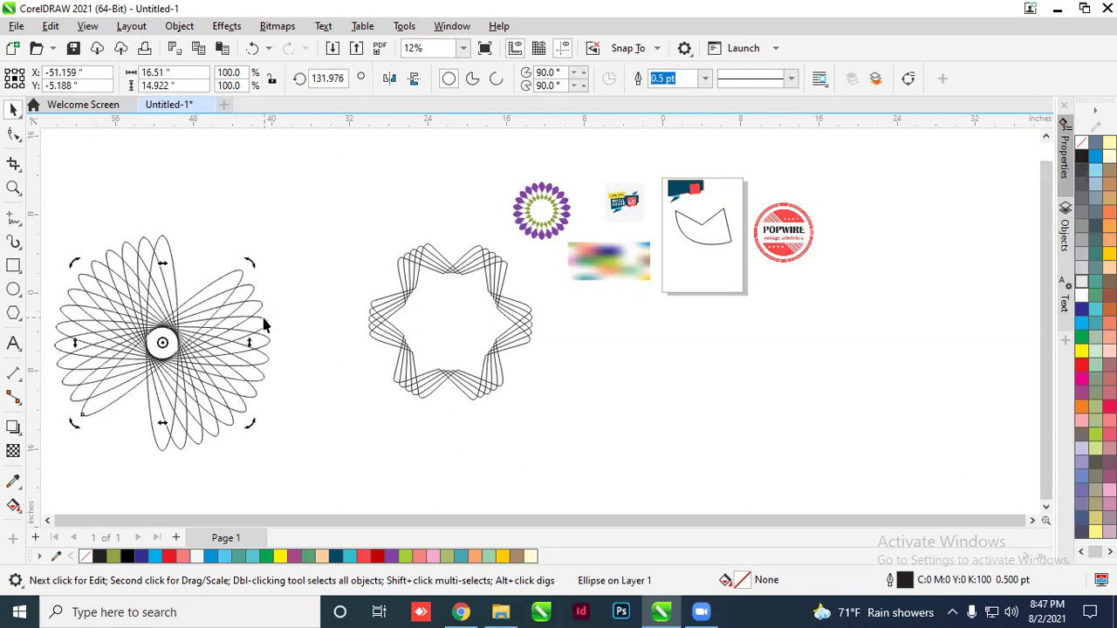
key("ctrl+r")
key("ctrl+r")
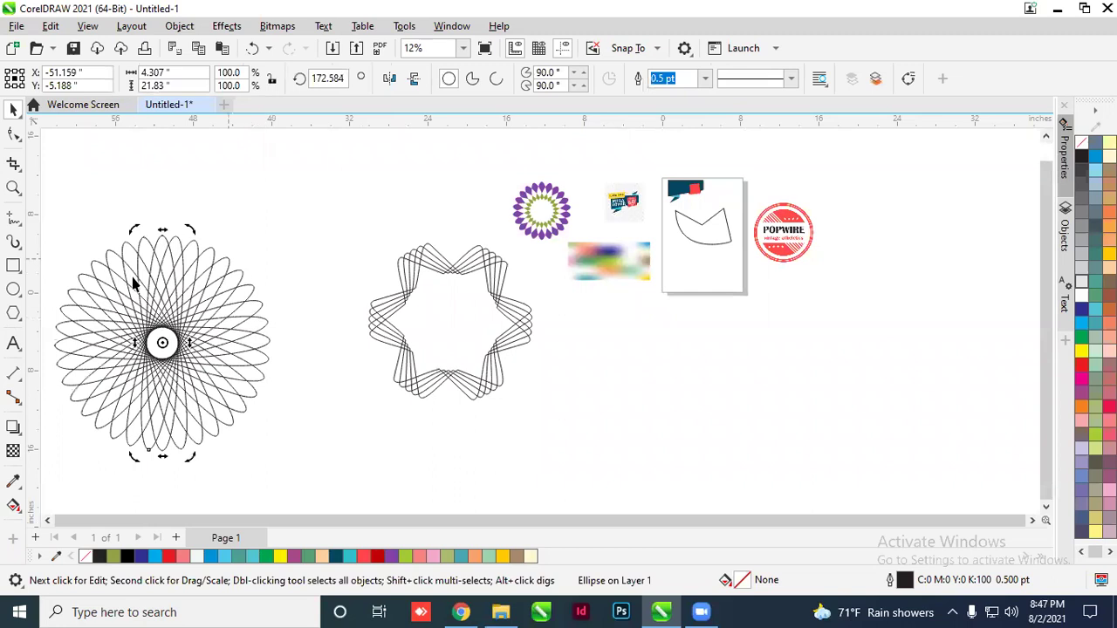
scroll(132, 287, "down", 1)
left_click(351, 363)
scroll(283, 349, "up", 1)
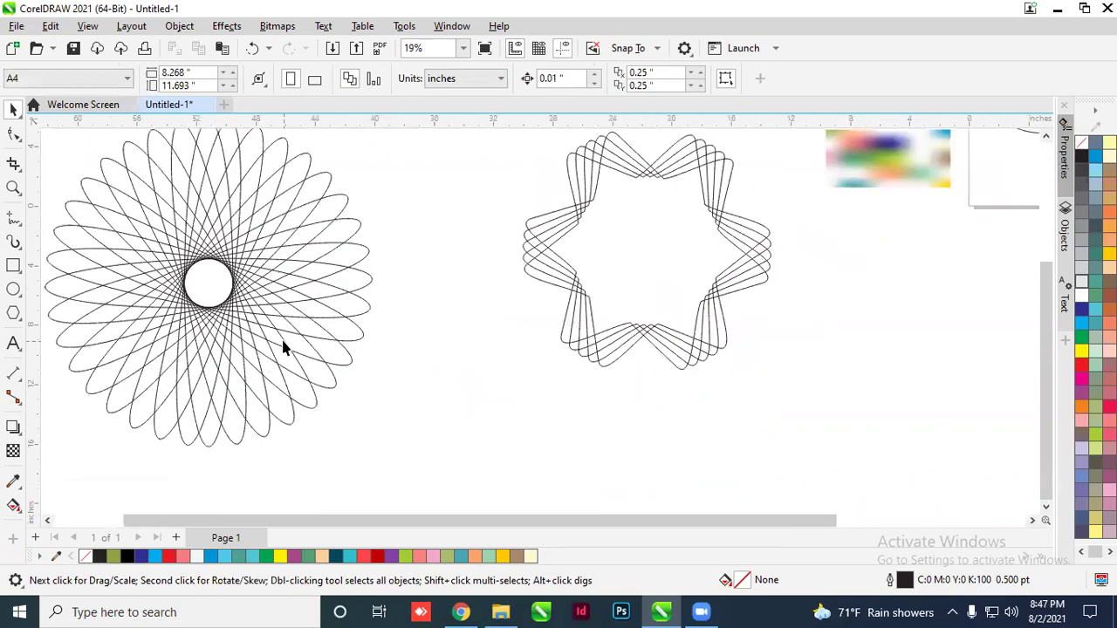
Select the whole ellipse pattern, move it above the rounded star's level, and nudge it slightly towards the page
scroll(283, 353, "down", 1)
scroll(284, 351, "down", 1)
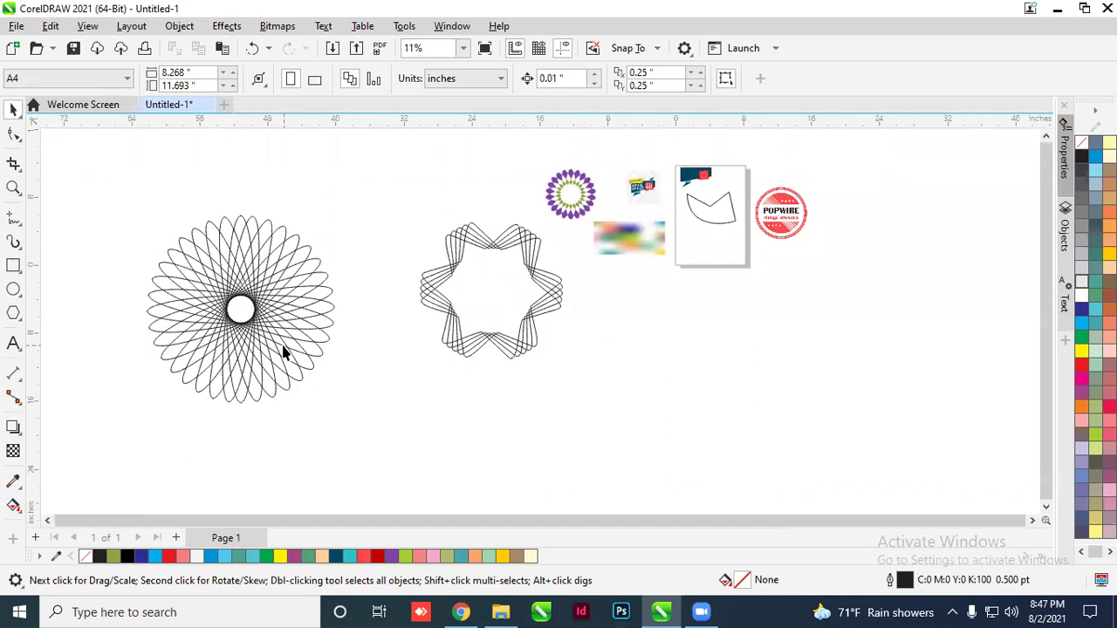
scroll(284, 349, "up", 1)
scroll(288, 336, "down", 2)
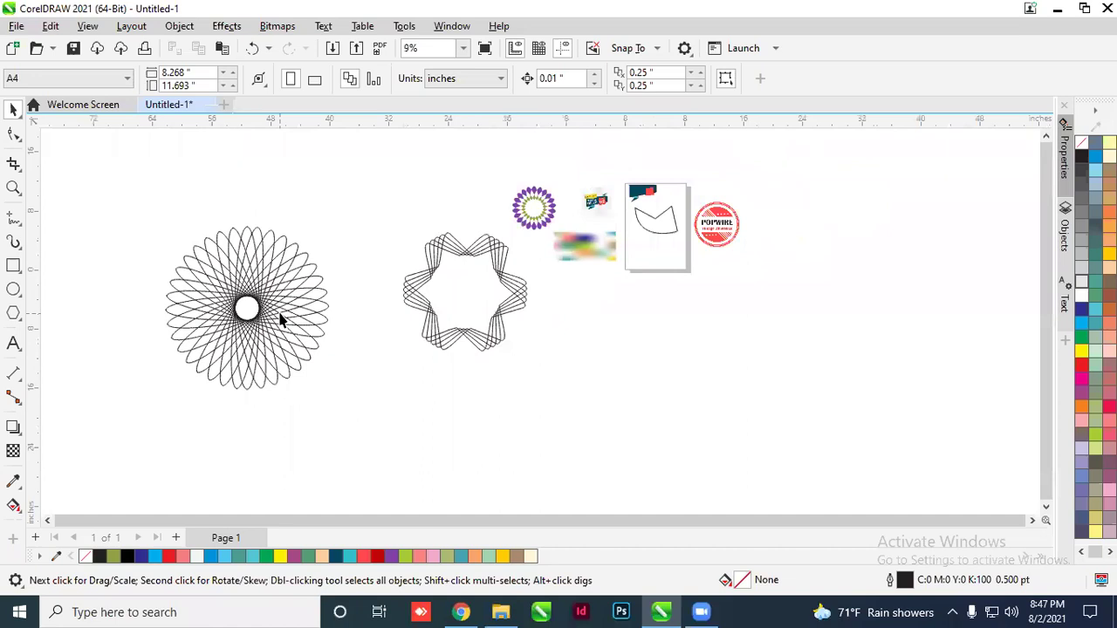
scroll(280, 320, "down", 1)
left_click_drag(137, 195, 339, 426)
left_click_drag(274, 309, 319, 222)
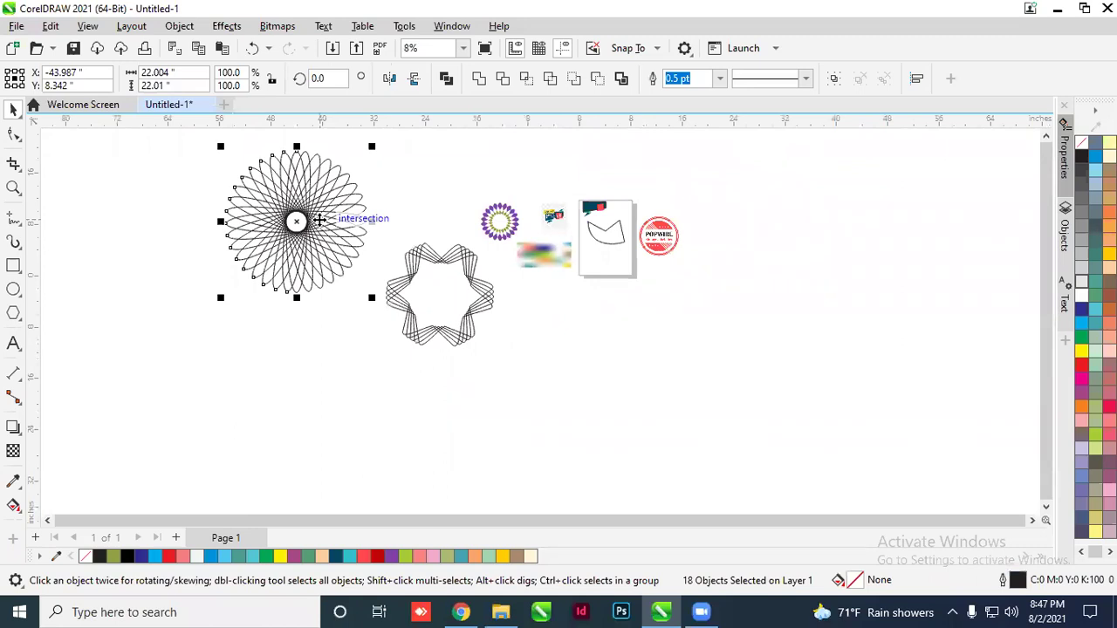
key("Right")
key("Right")
key("Right")
key("Right")
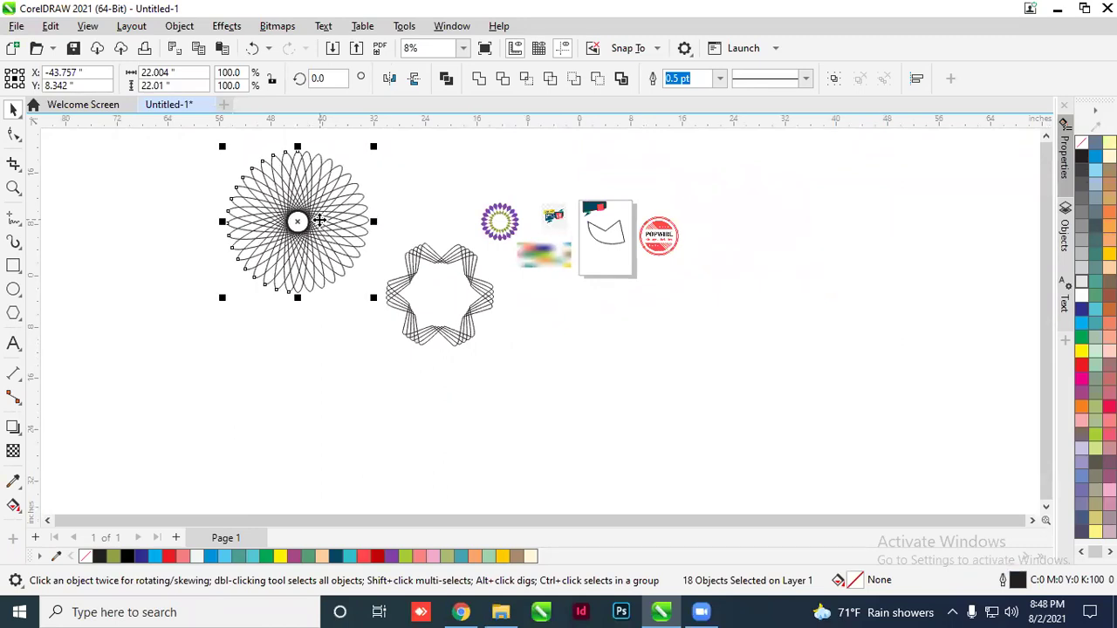
key("Right")
key("Right")
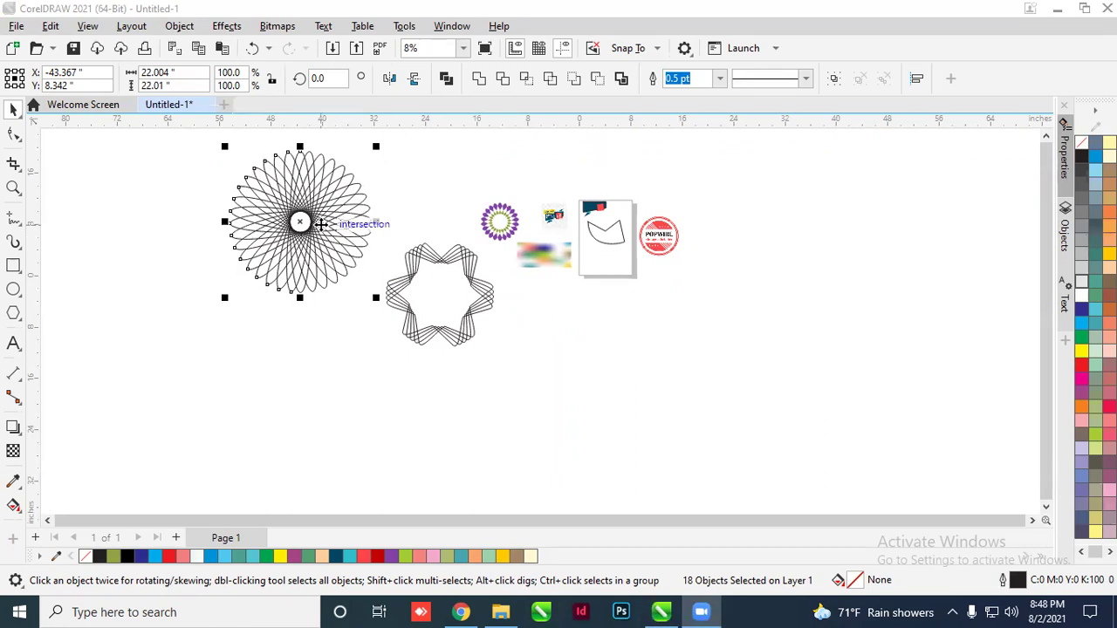
Select all the ellipses of the pattern, move them to the far side of the page below the POPWIRE badge, and deselect
left_click(488, 8)
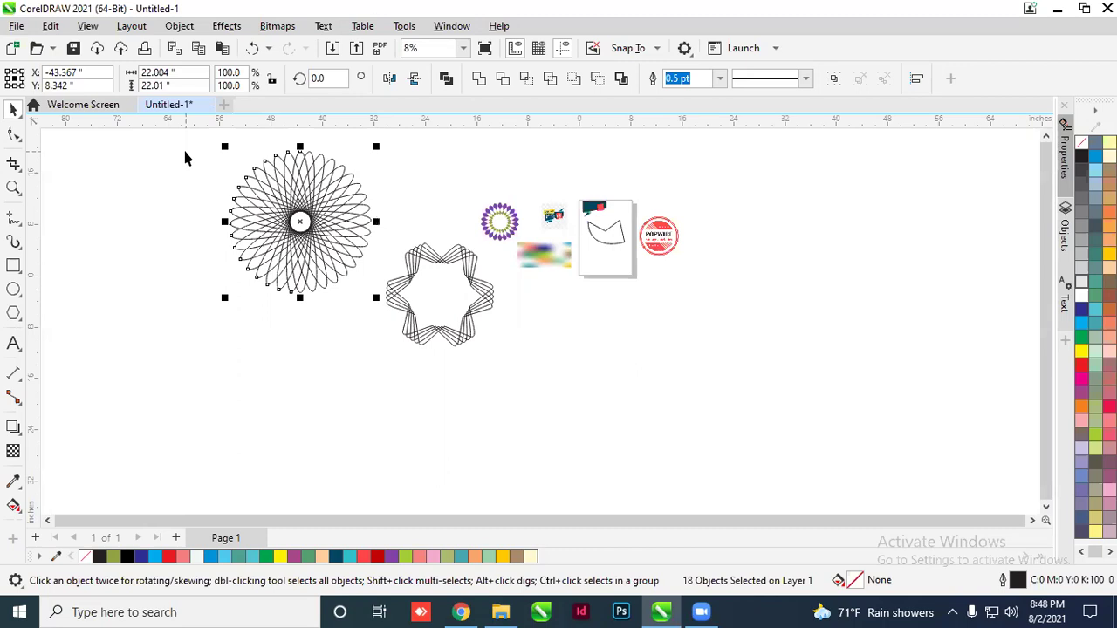
scroll(287, 242, "up", 1)
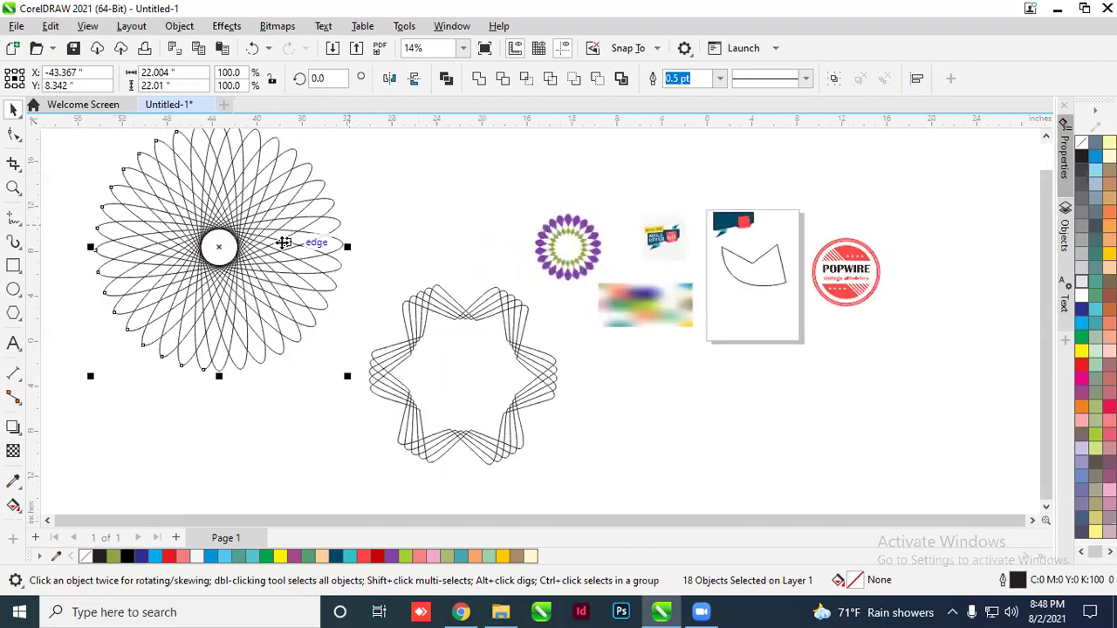
scroll(267, 290, "down", 1)
left_click(121, 176)
left_click_drag(116, 149, 316, 349)
left_click_drag(273, 259, 650, 355)
scroll(609, 240, "up", 1)
scroll(541, 292, "down", 1)
left_click(779, 367)
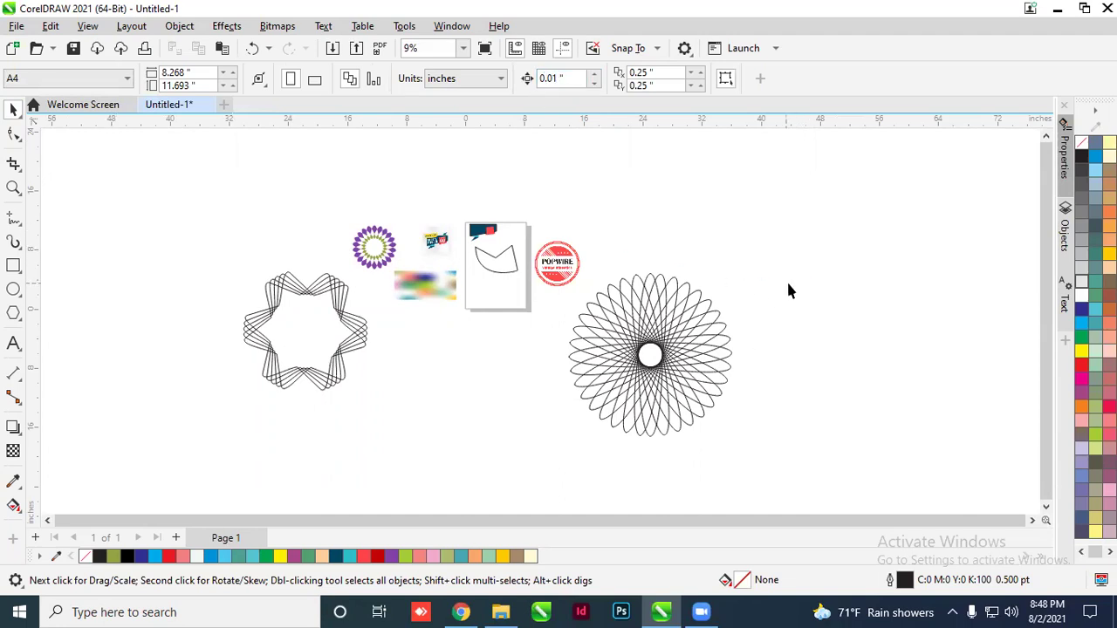
Move the POPWIRE badge across the page to just above the rounded star pattern and deselect it
left_click_drag(798, 279, 576, 481)
left_click(733, 177)
left_click(556, 262)
left_click_drag(556, 261, 310, 223)
left_click(592, 206)
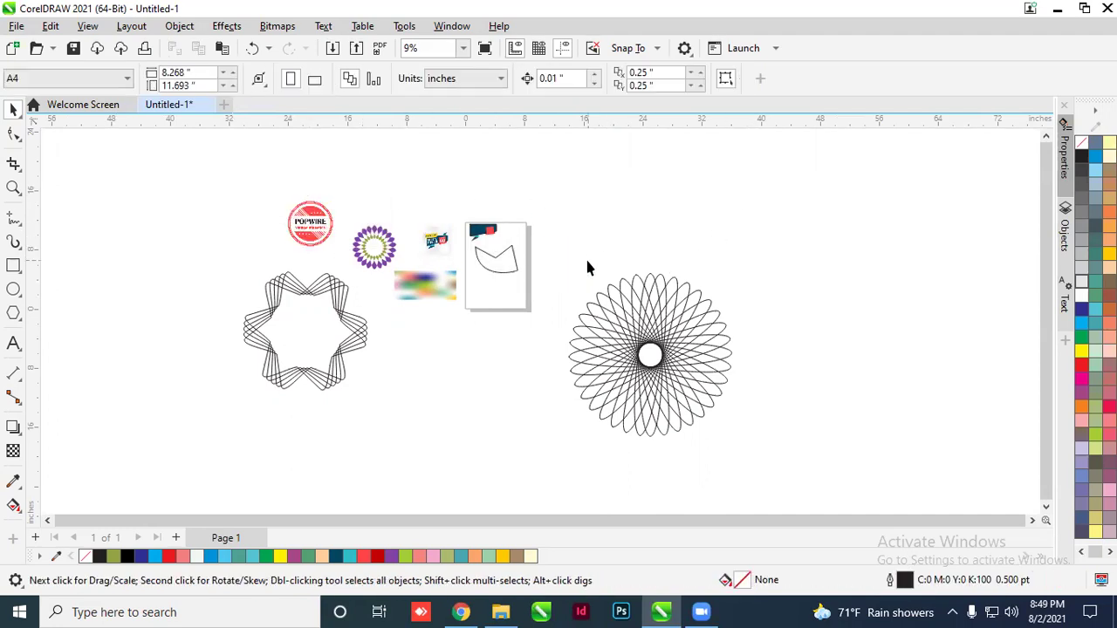
Select all the ellipses of the rotated ellipse pattern and move them up and closer to the page, centred about X 21.6, Y 2.0 inches
left_click_drag(564, 255, 760, 459)
left_click_drag(650, 343, 638, 297)
scroll(638, 297, "up", 2)
scroll(653, 294, "down", 2)
scroll(655, 294, "up", 1)
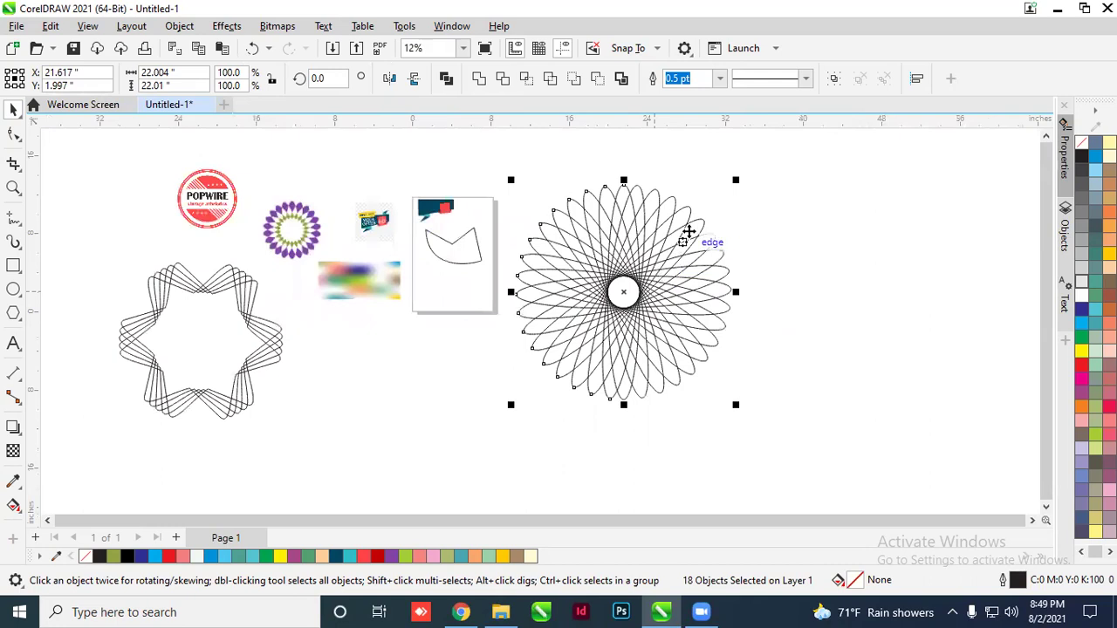
Scale the ellipse pattern down to about 14.7 inches wide, place it right beside the page, and deselect it
left_click_drag(736, 180, 692, 224)
left_click_drag(638, 275, 584, 249)
scroll(584, 248, "up", 2)
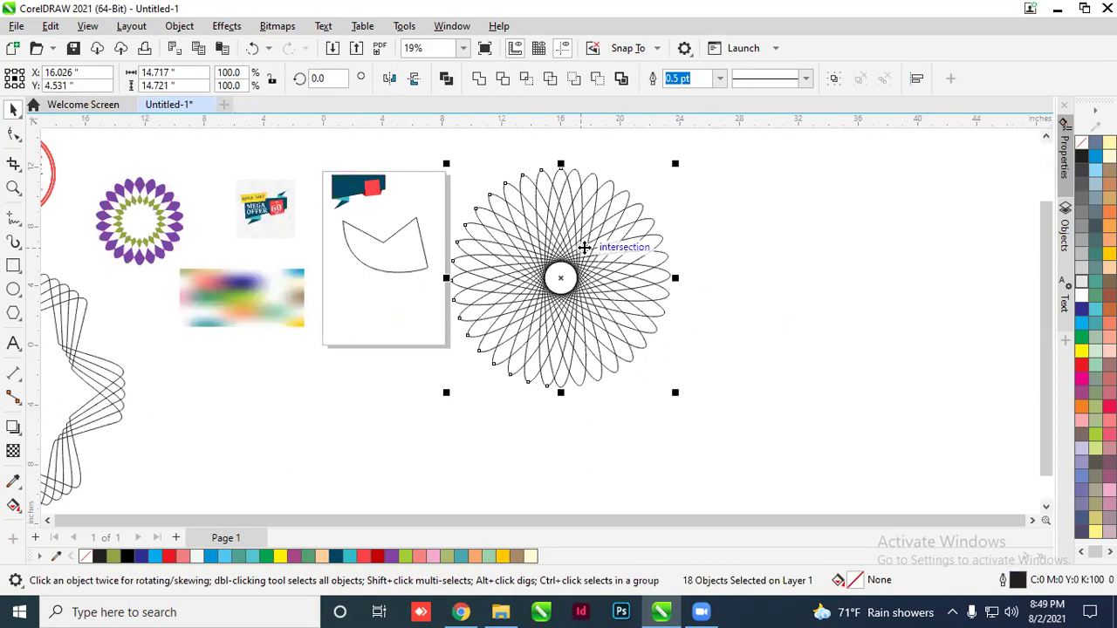
scroll(584, 249, "down", 2)
left_click(837, 275)
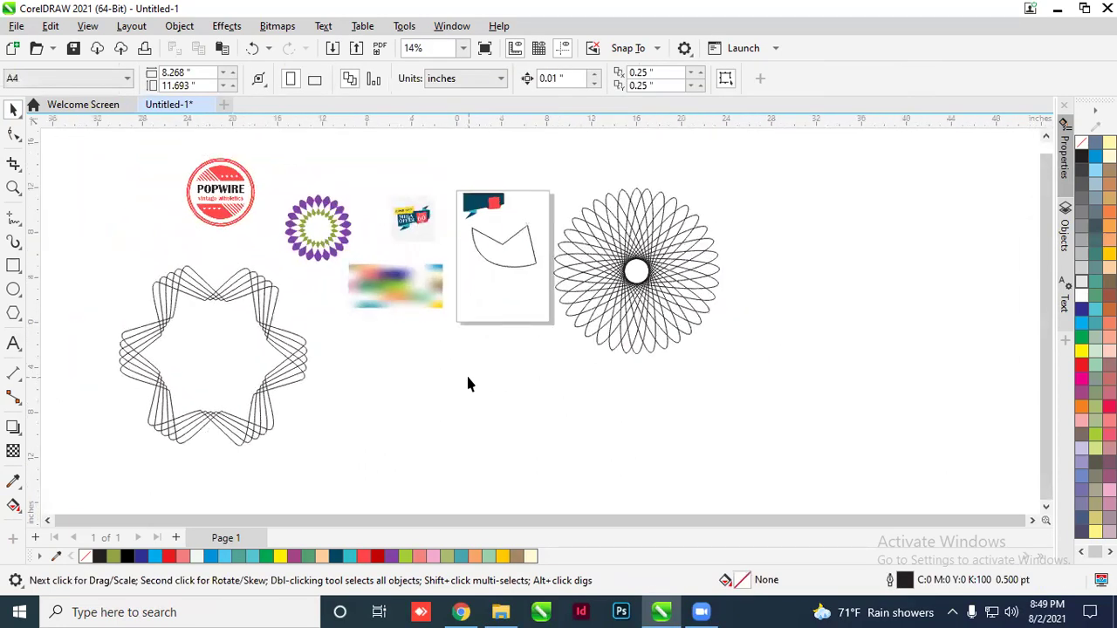
scroll(467, 384, "up", 1)
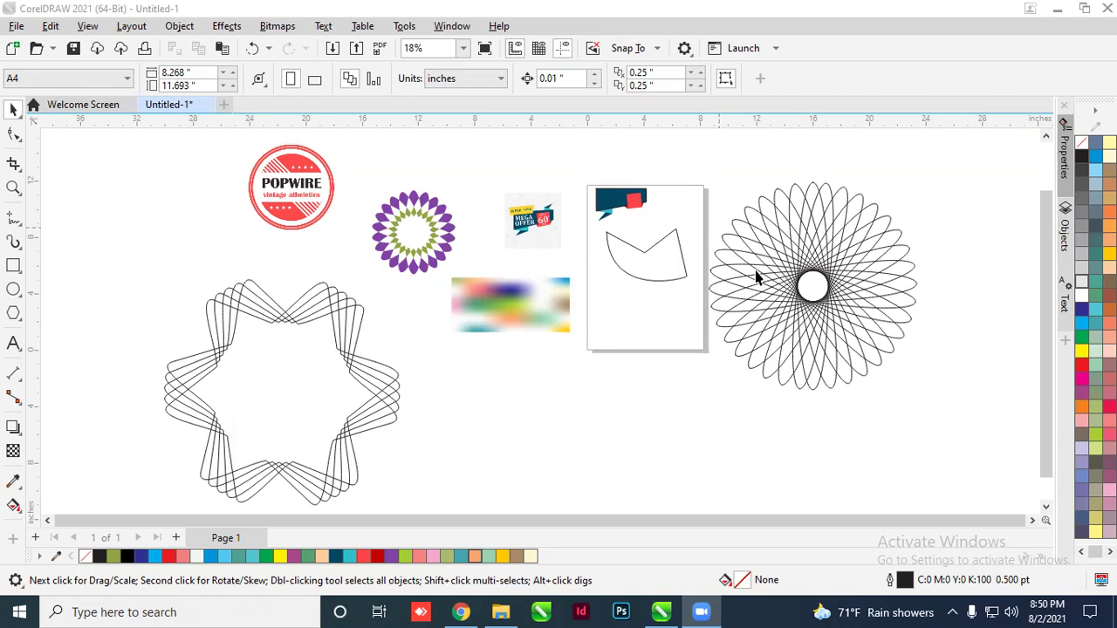
scroll(534, 218, "up", 3)
scroll(506, 255, "down", 1)
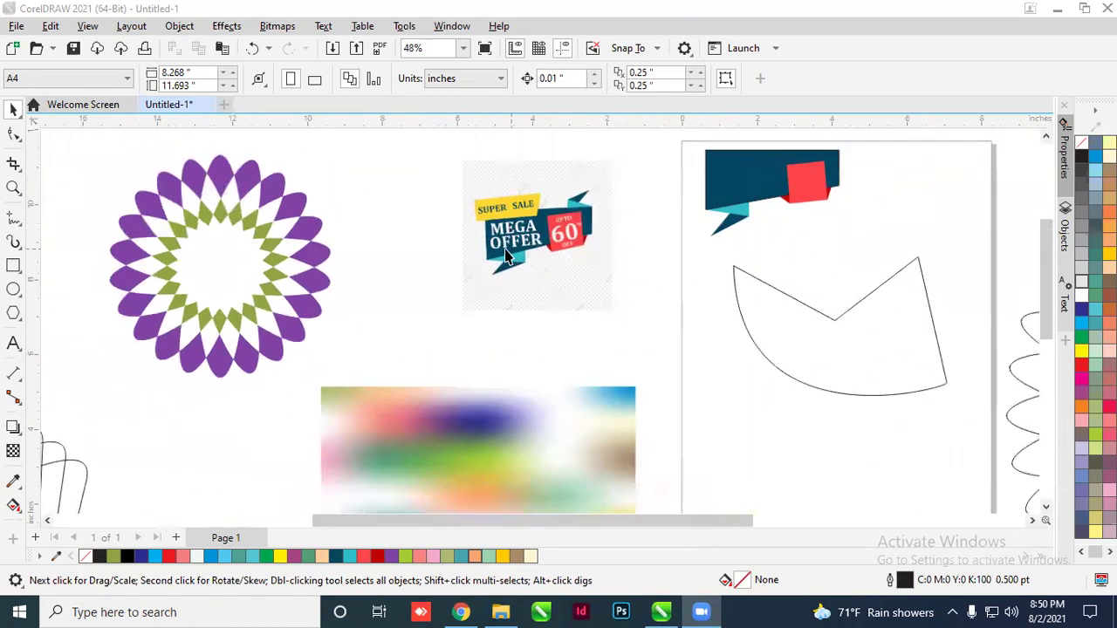
scroll(507, 255, "down", 2)
scroll(496, 266, "down", 1)
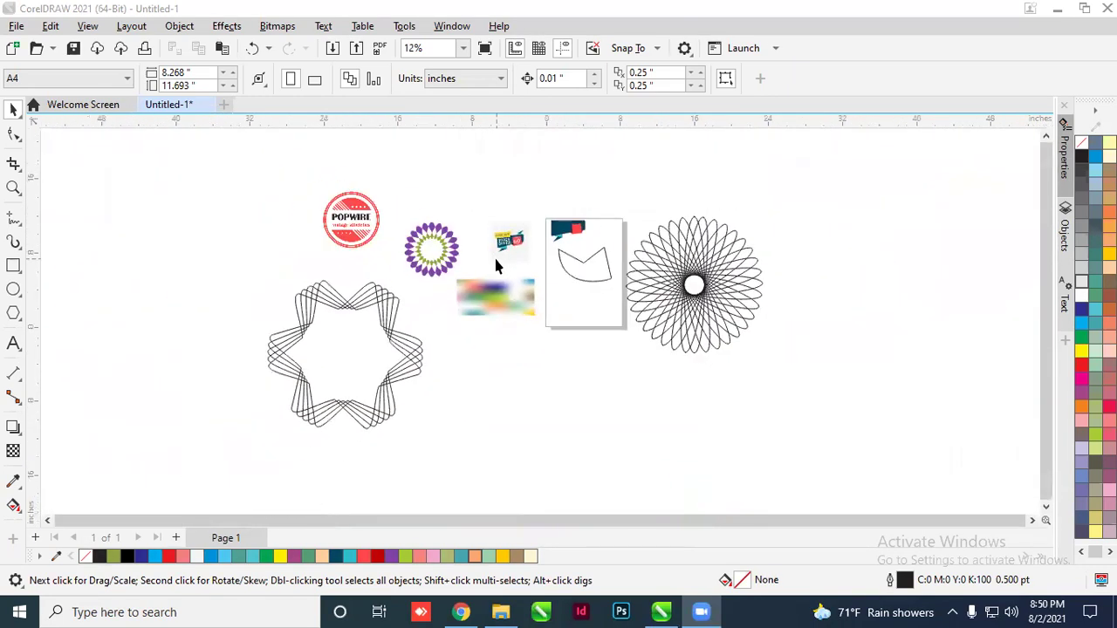
scroll(496, 266, "up", 1)
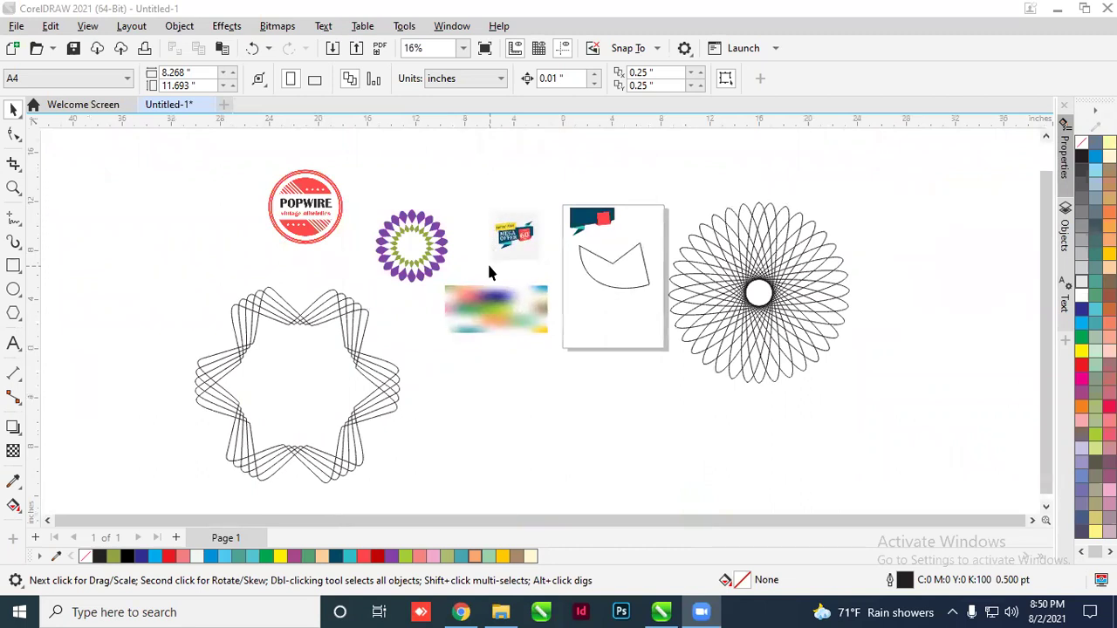
scroll(489, 272, "up", 1)
scroll(476, 225, "down", 2)
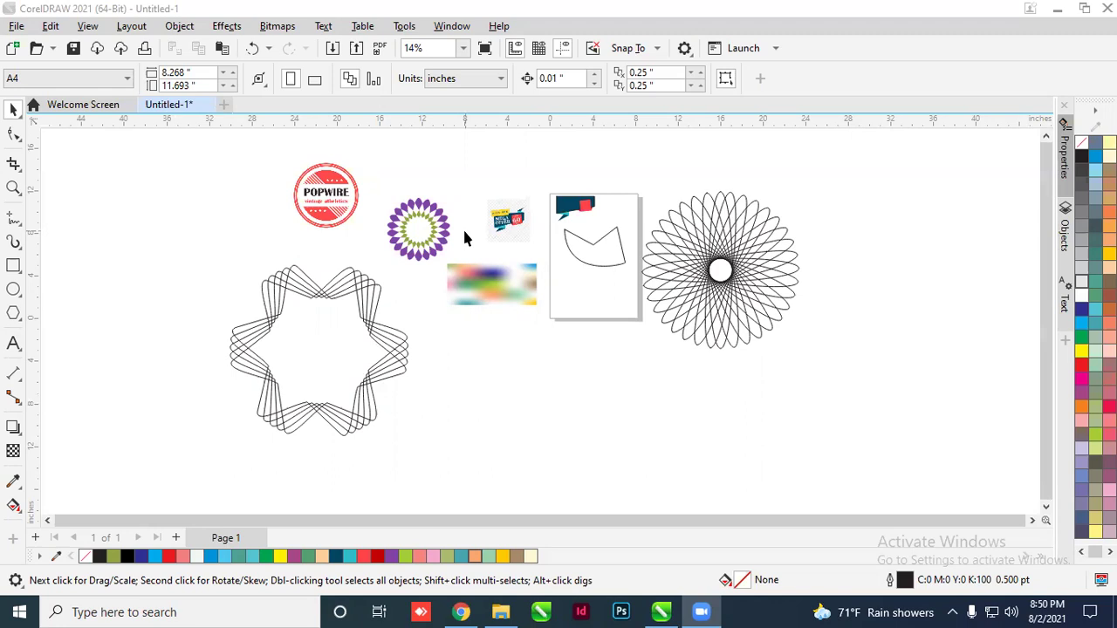
scroll(512, 232, "up", 3)
scroll(474, 274, "down", 5)
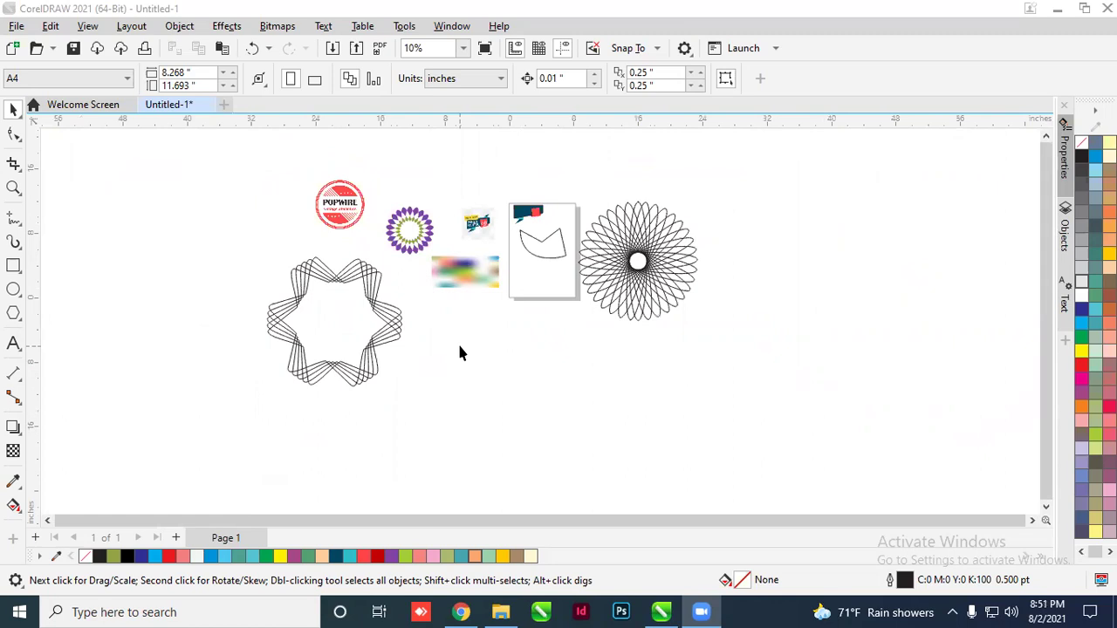
scroll(444, 274, "up", 2)
scroll(416, 364, "down", 2)
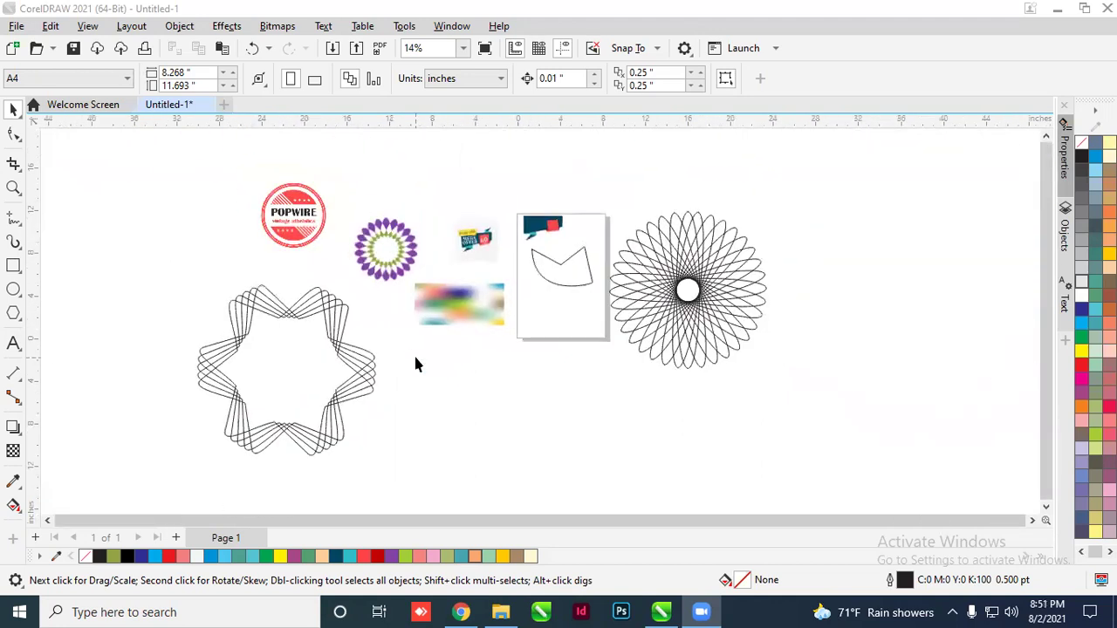
scroll(405, 361, "up", 1)
scroll(426, 419, "down", 1)
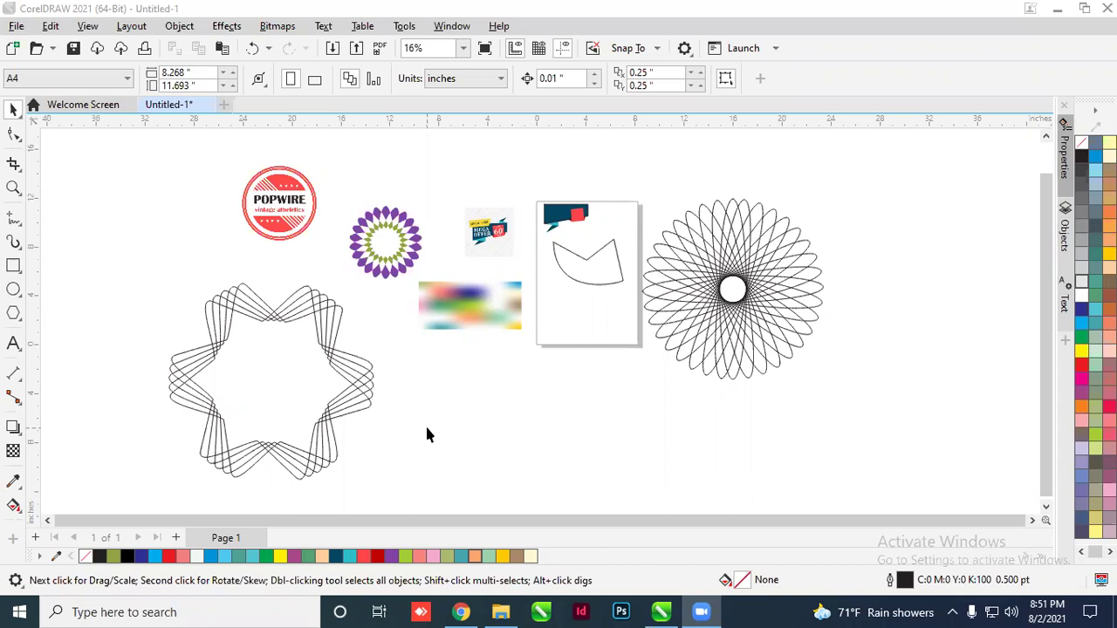
left_click(444, 406)
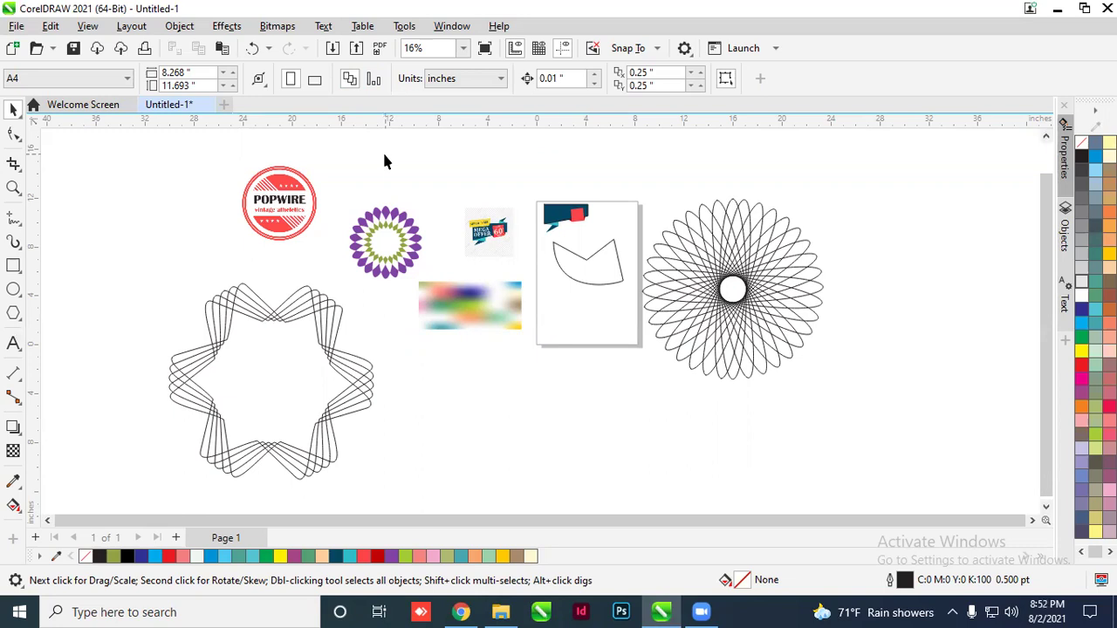
Minimize the drawing window to show the desktop
scroll(407, 179, "down", 2)
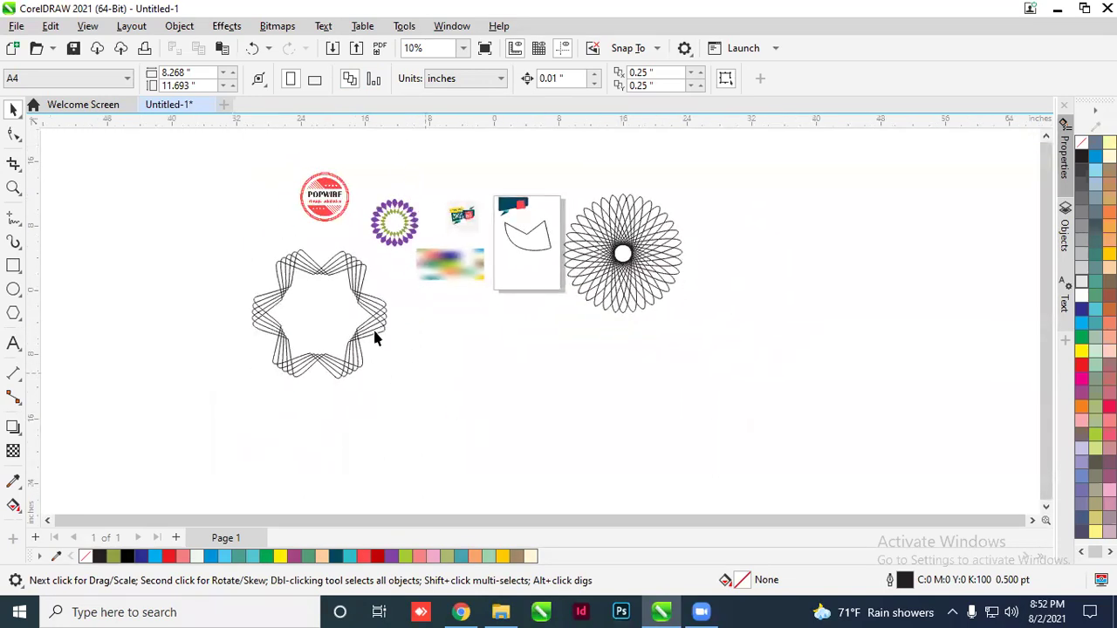
left_click(1057, 8)
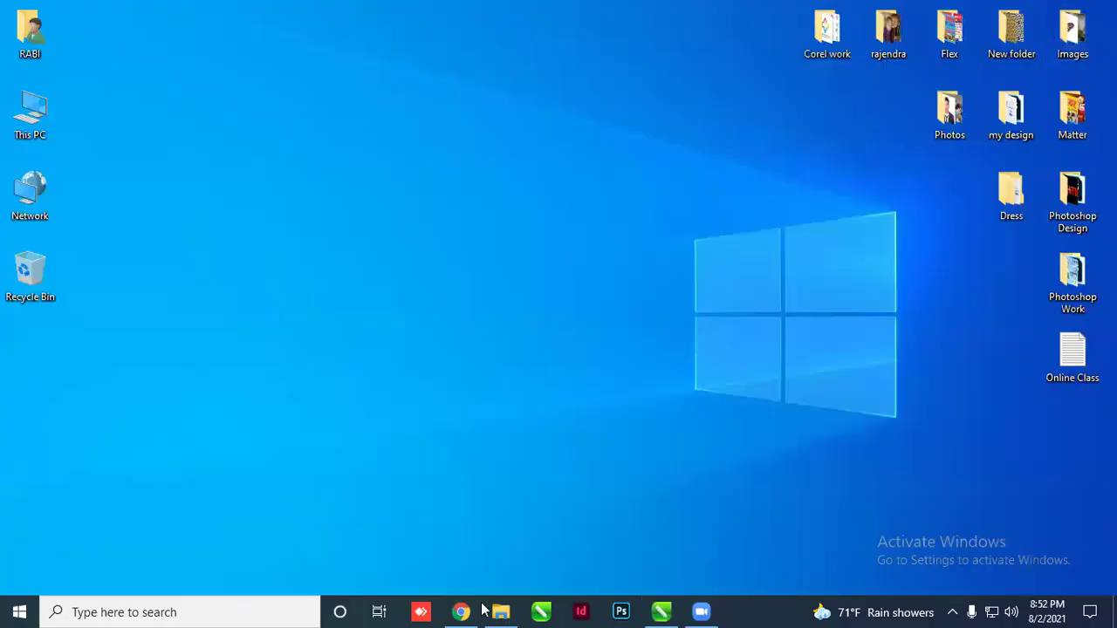